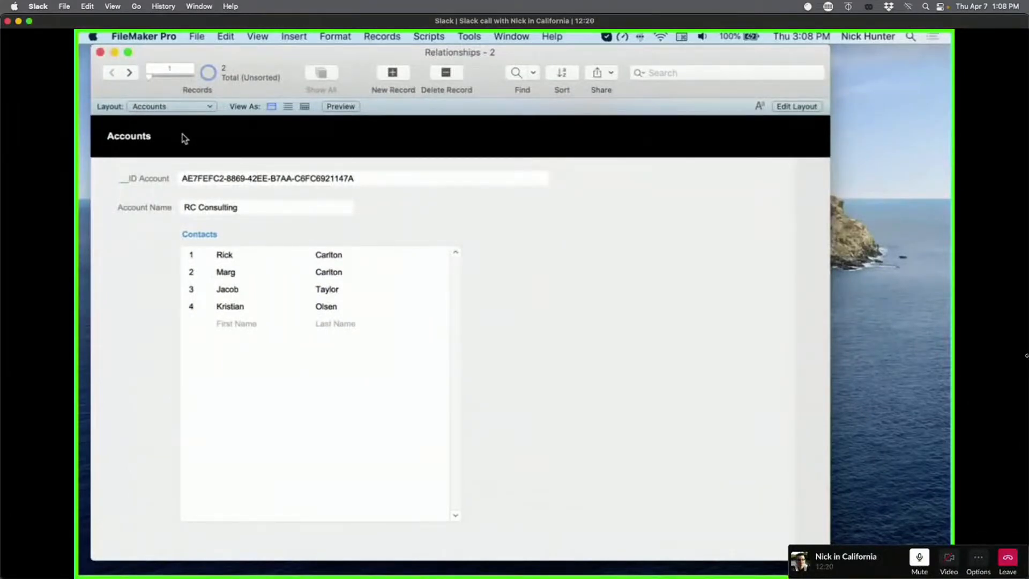
Step: Browse between the two account records and compare the __ID Account values of RC Consulting and ACME
click(129, 74)
click(112, 75)
click(129, 73)
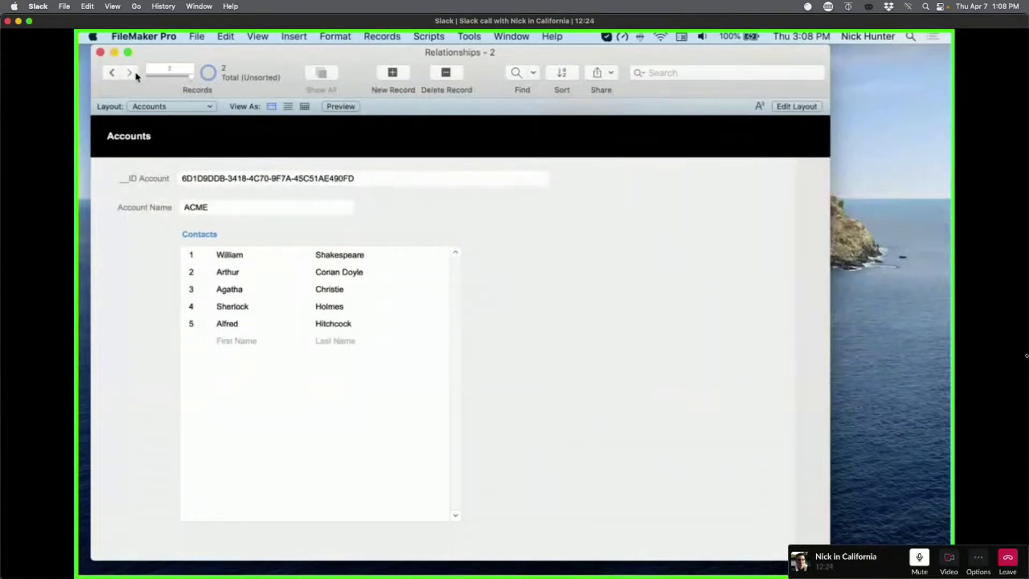
click(199, 181)
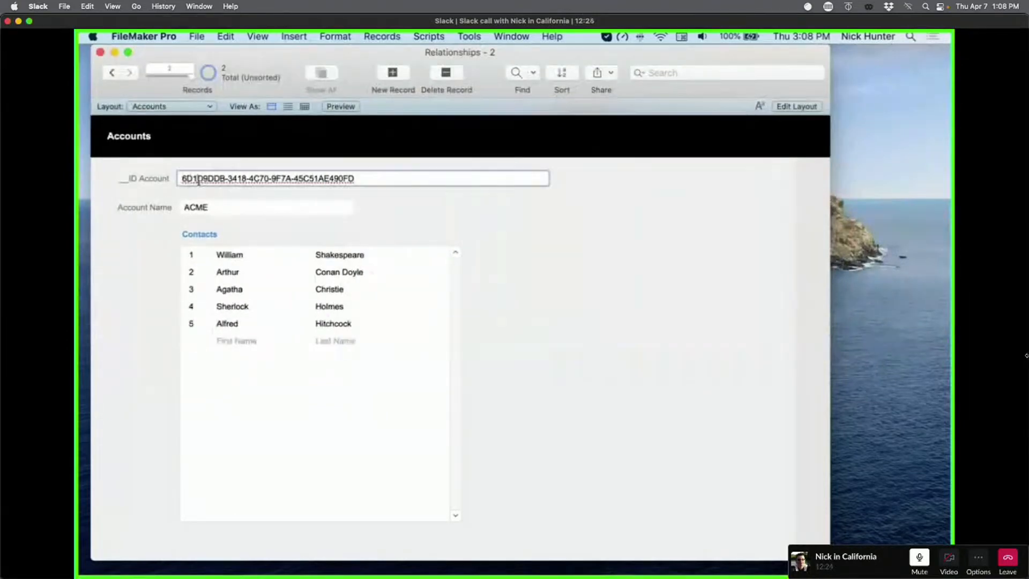
click(112, 73)
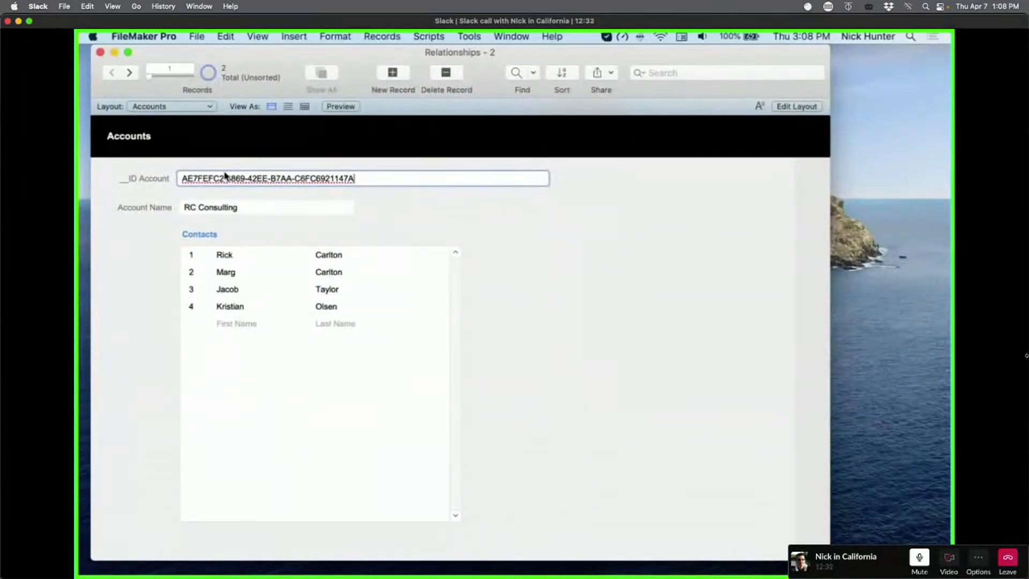
click(369, 203)
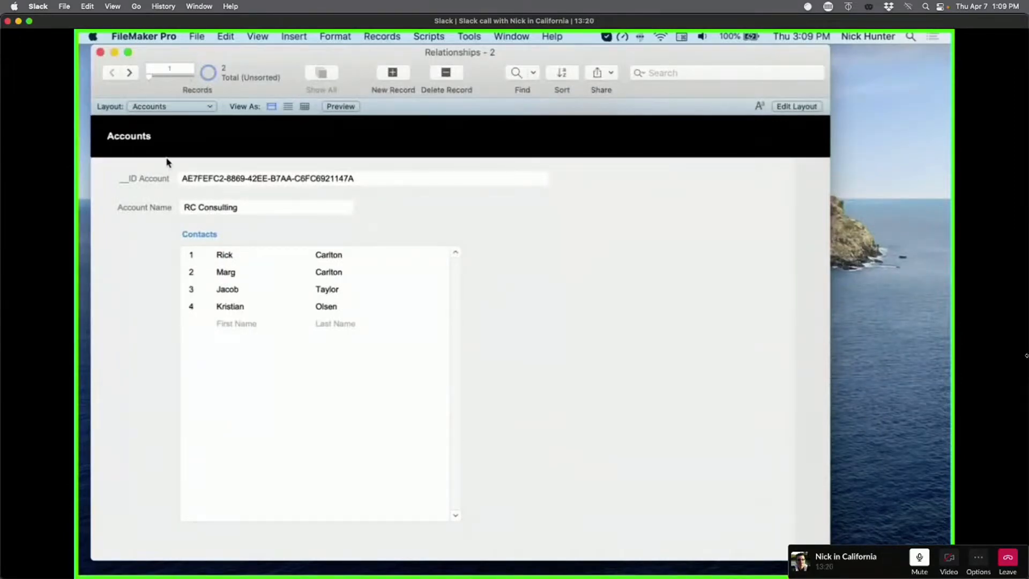
Step: Rename the global text field g_Accounts in the Accounts table to g_Relationship Filter and save the database changes
key(super+shift+d)
click(426, 74)
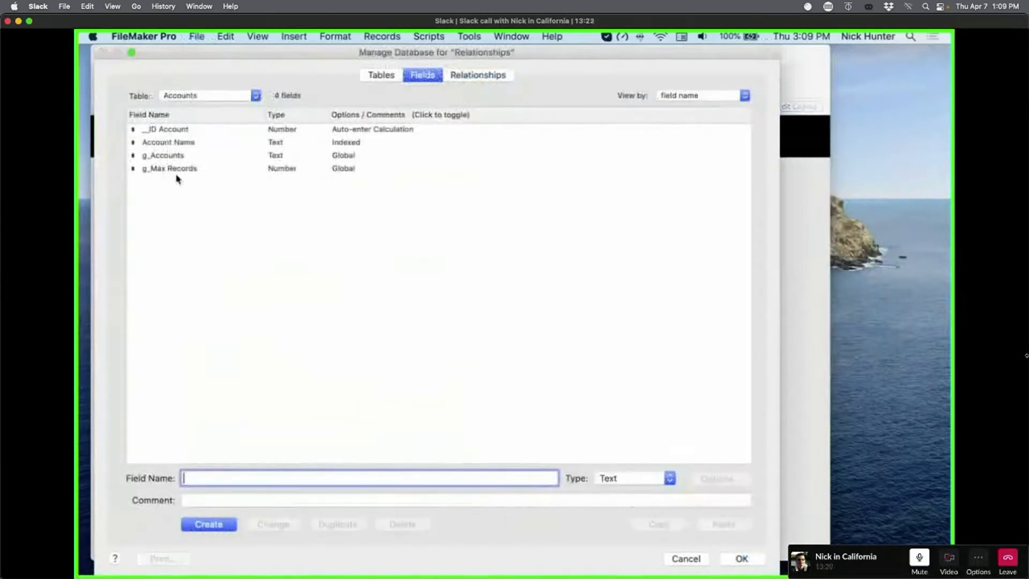
click(157, 156)
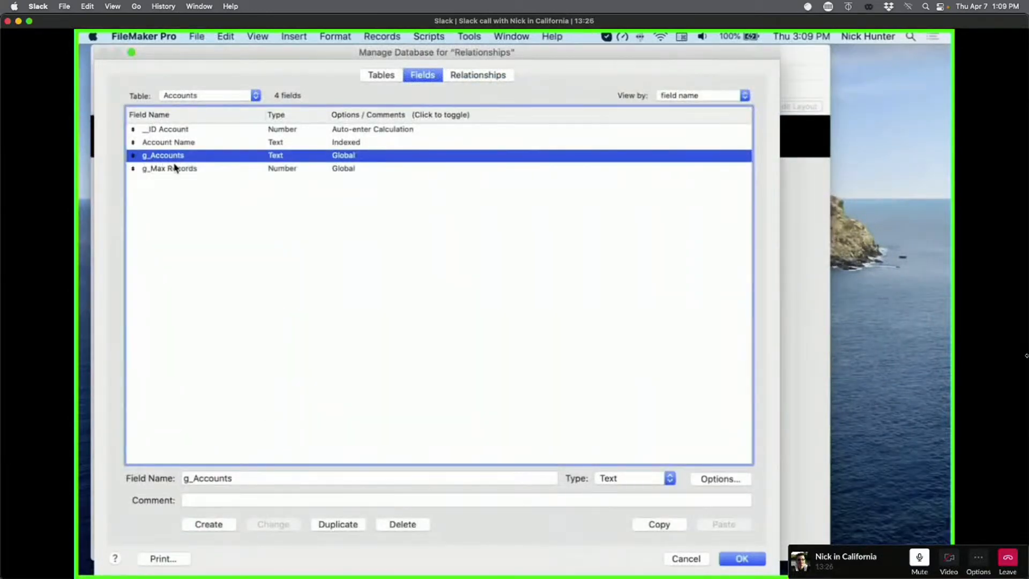
drag(192, 478, 271, 478)
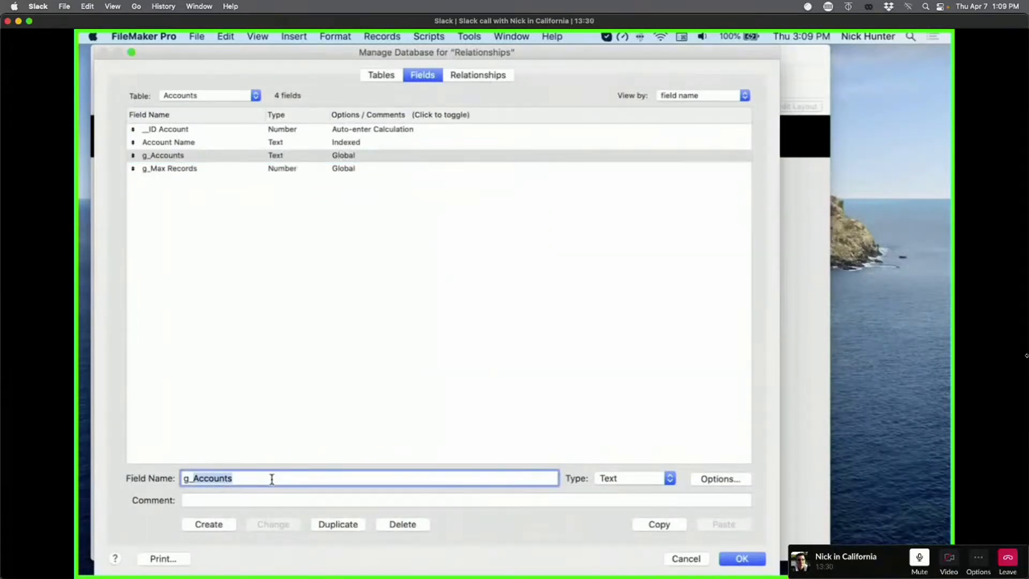
text(Rel)
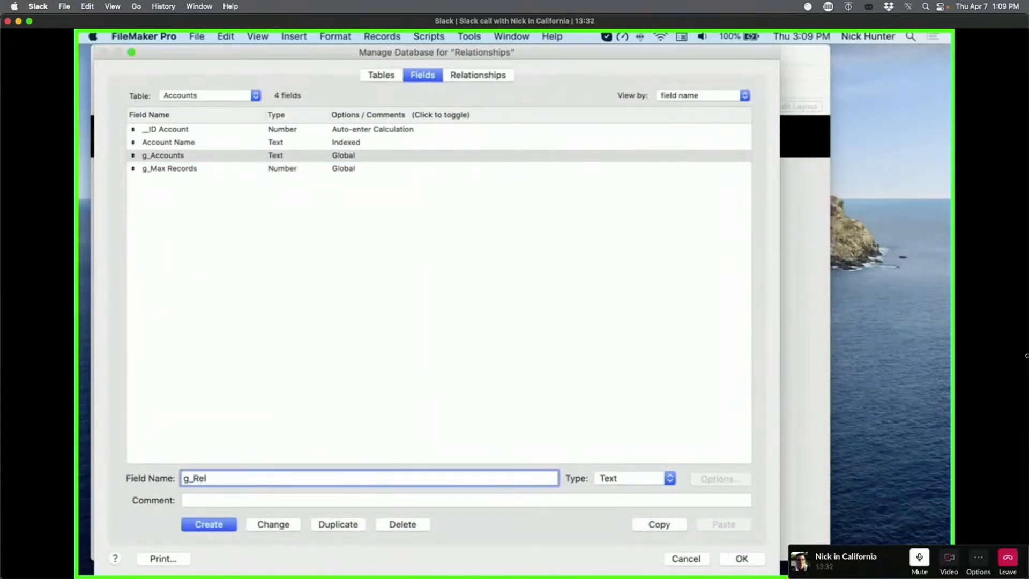
text(tion)
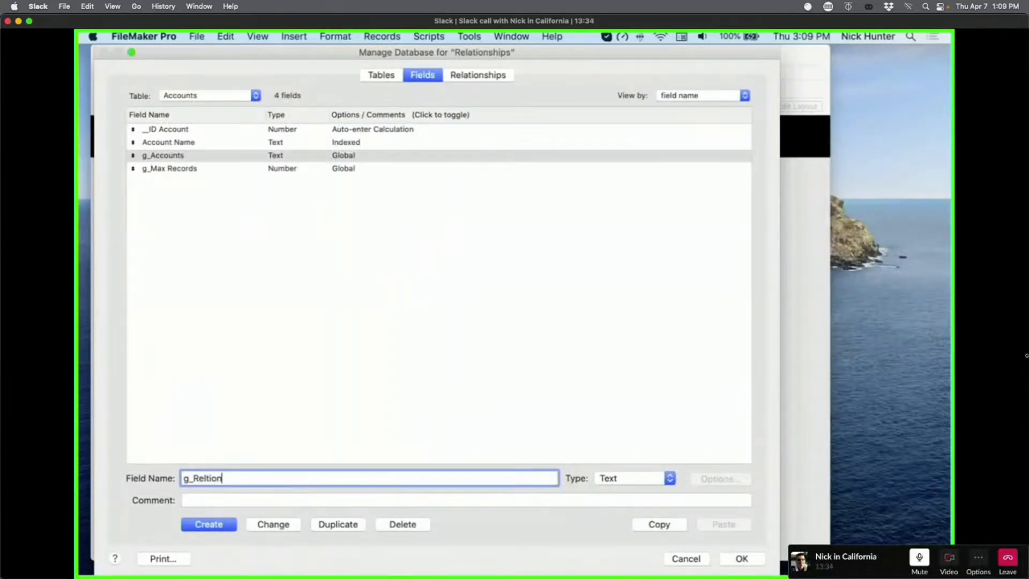
text(ship Filter)
click(206, 479)
text(a)
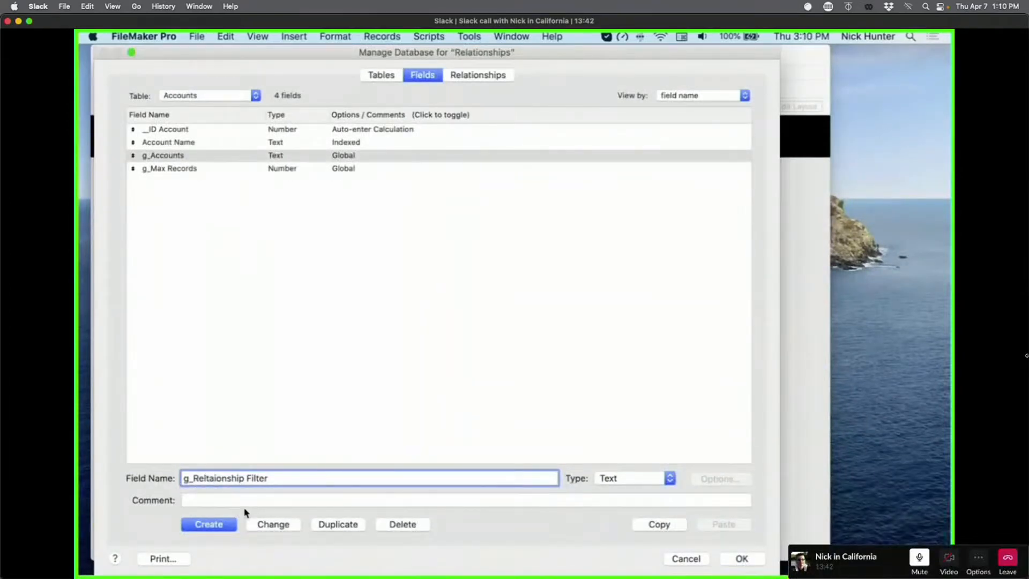
key(BackSpace)
text(a)
click(273, 524)
click(199, 172)
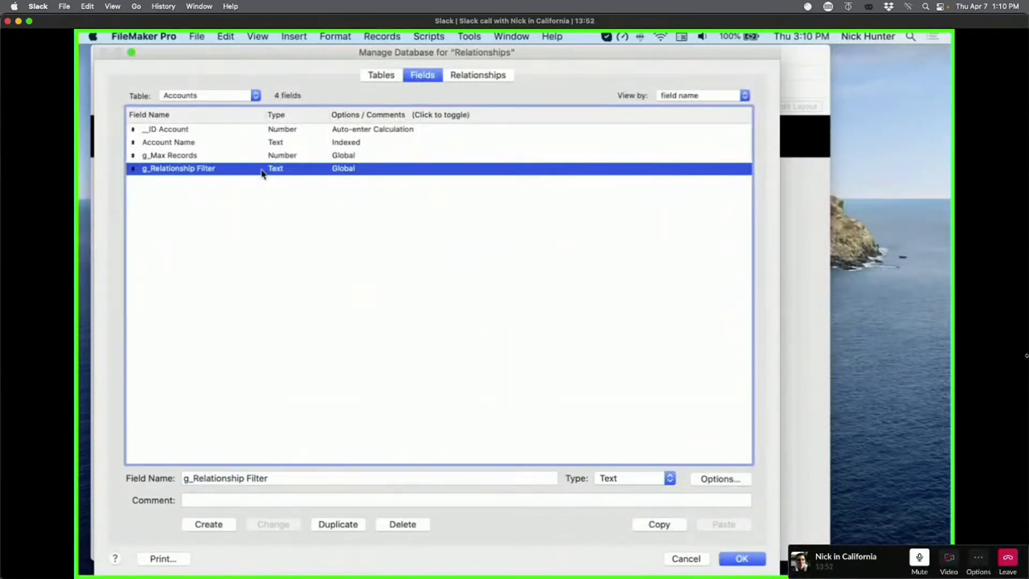
click(729, 561)
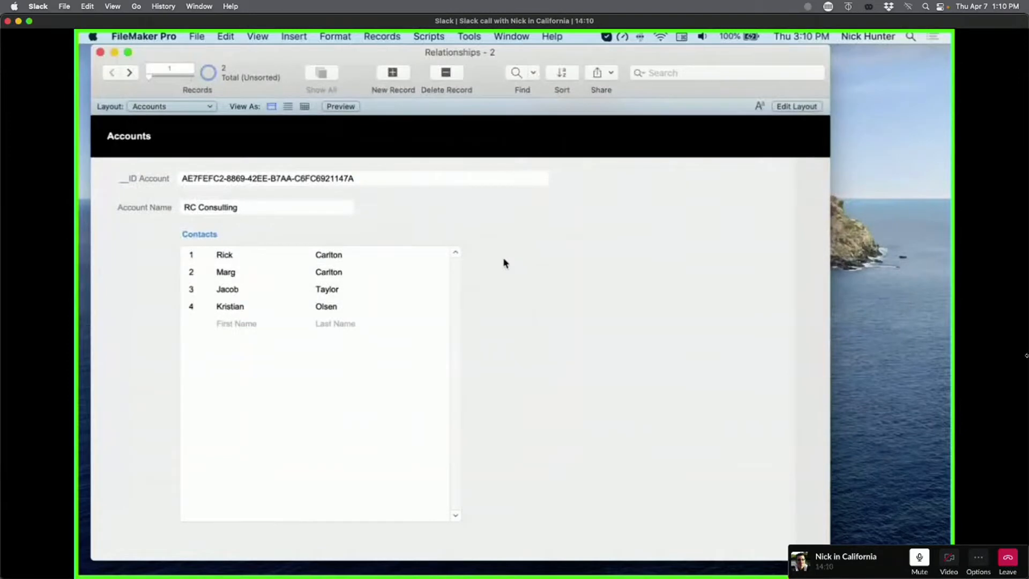
Step: Switch to the Accounts Multiple layout and reposition the Accounts Multiple and Contacts Multiple table occurrences in the relationships graph
click(173, 106)
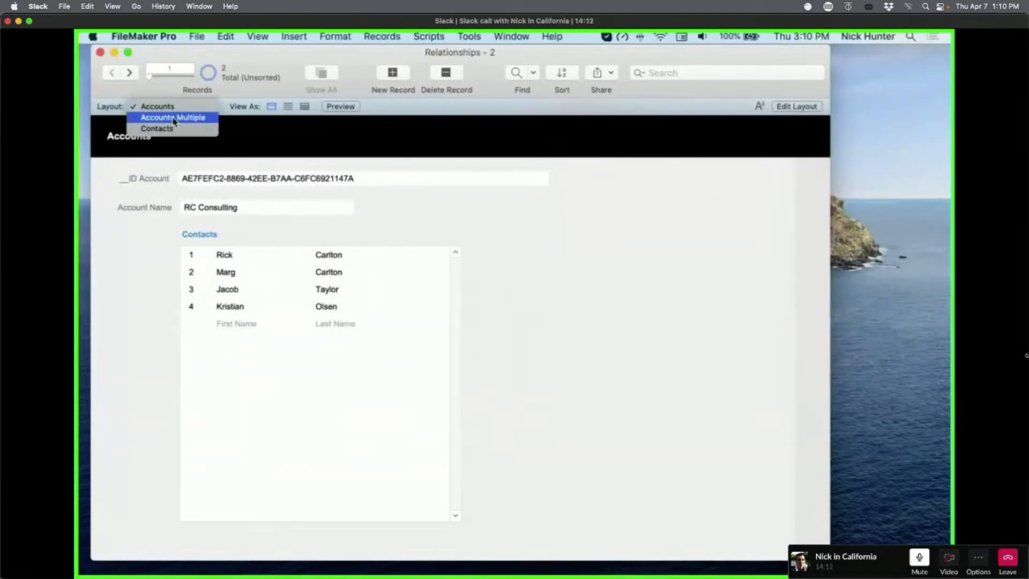
click(173, 117)
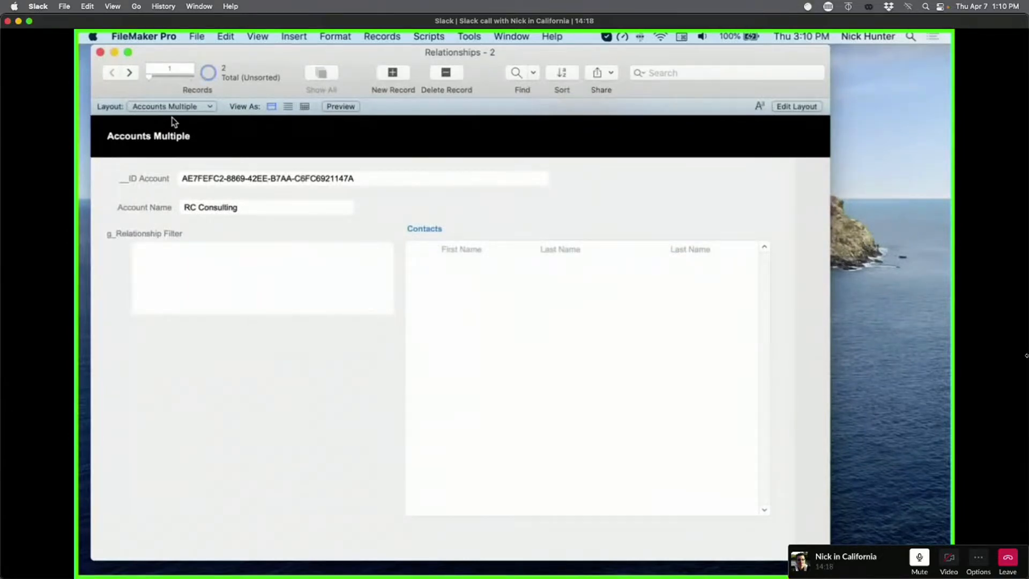
key(super+shift+d)
click(478, 75)
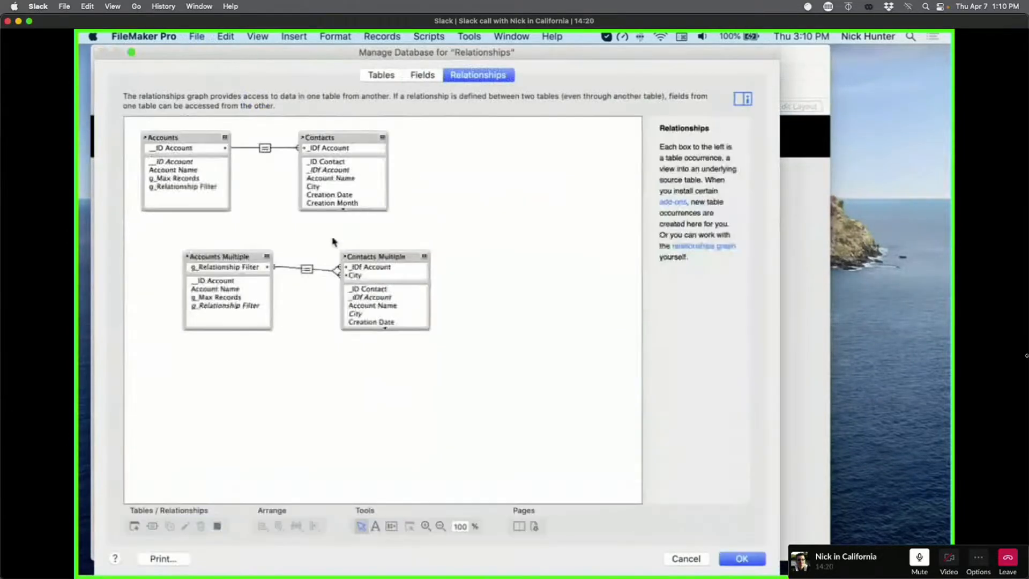
click(369, 252)
drag(224, 257, 223, 266)
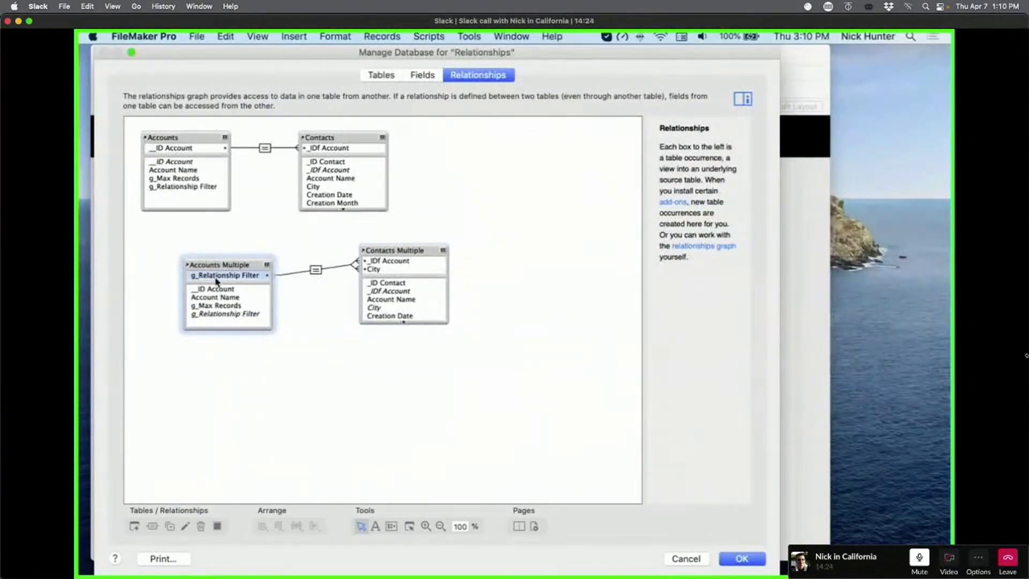
drag(395, 253, 371, 259)
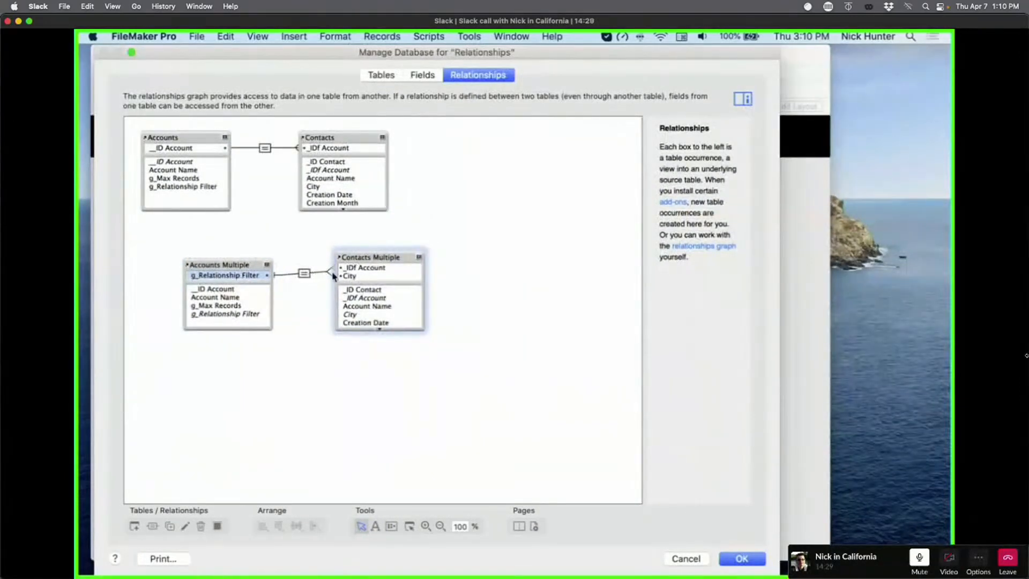
Step: Remove the g_Relationship Filter = City criterion from the Accounts Multiple to Contacts Multiple relationship and save the database changes
double_click(303, 274)
click(477, 380)
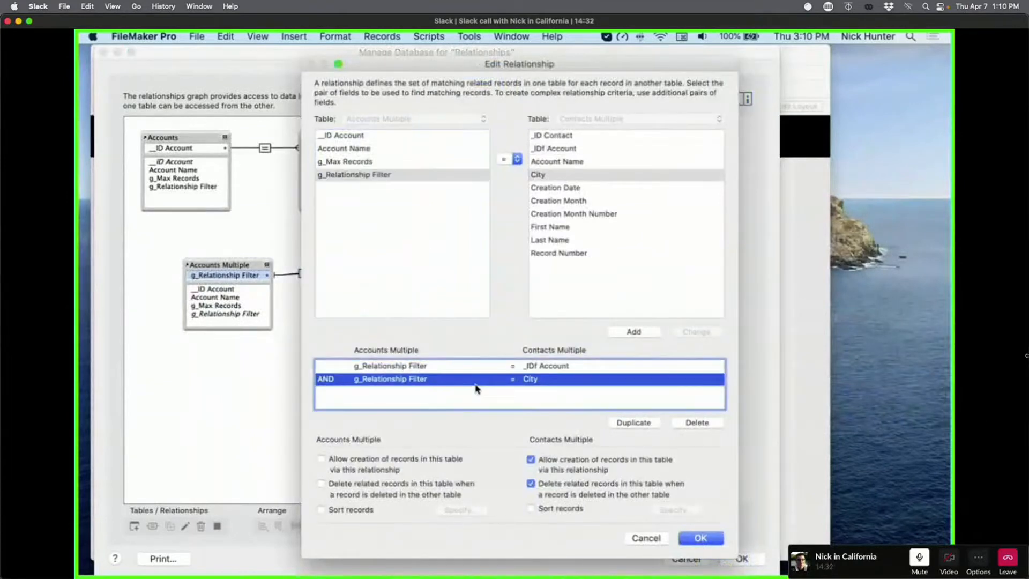
key(BackSpace)
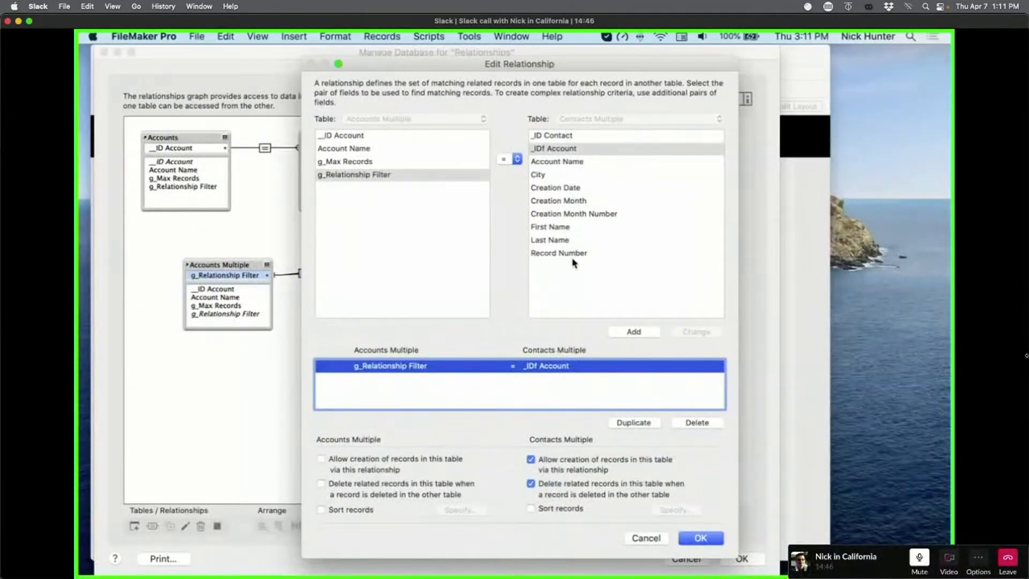
click(700, 538)
click(742, 560)
Step: Open the Contacts layout in a separate window from the list of managed layouts
key(super+shift+l)
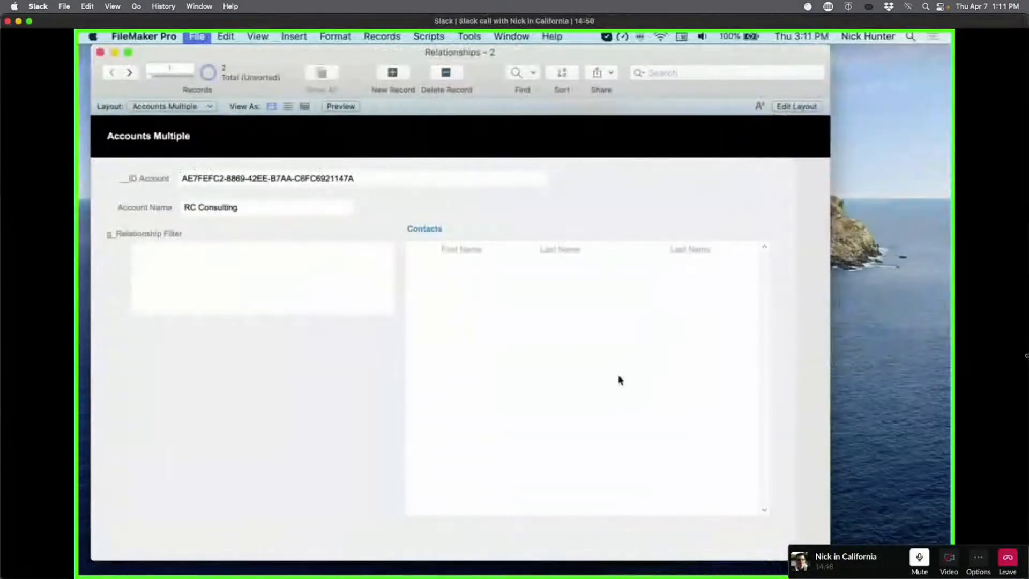
click(151, 142)
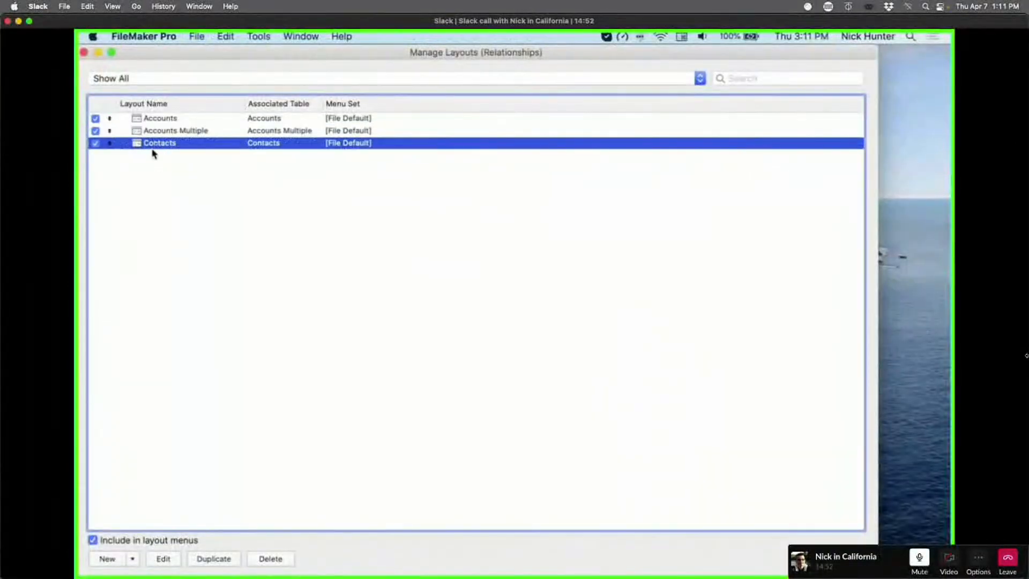
click(840, 558)
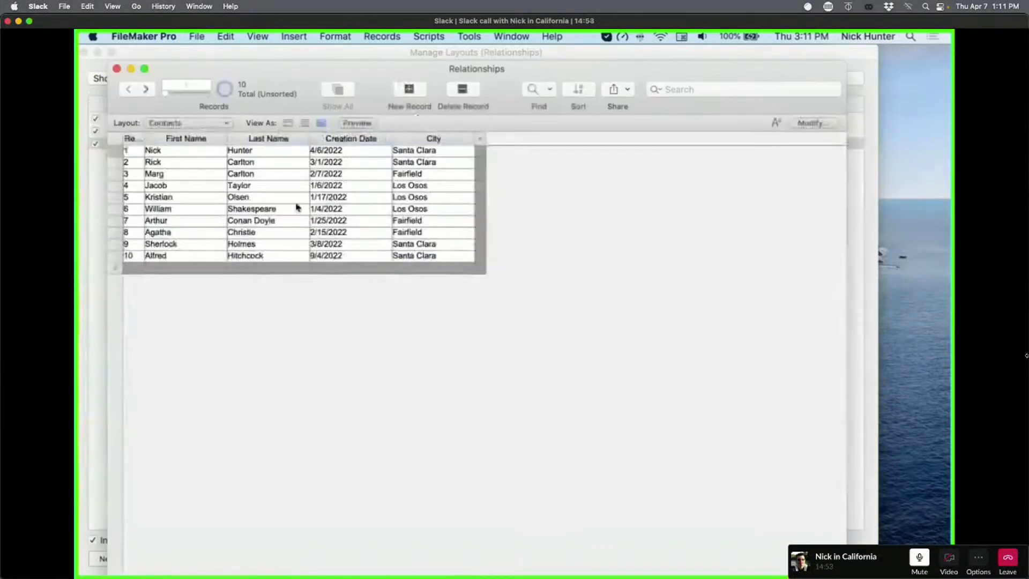
Step: Add the _IDf Account field to the Contacts table view and widen its column
click(811, 123)
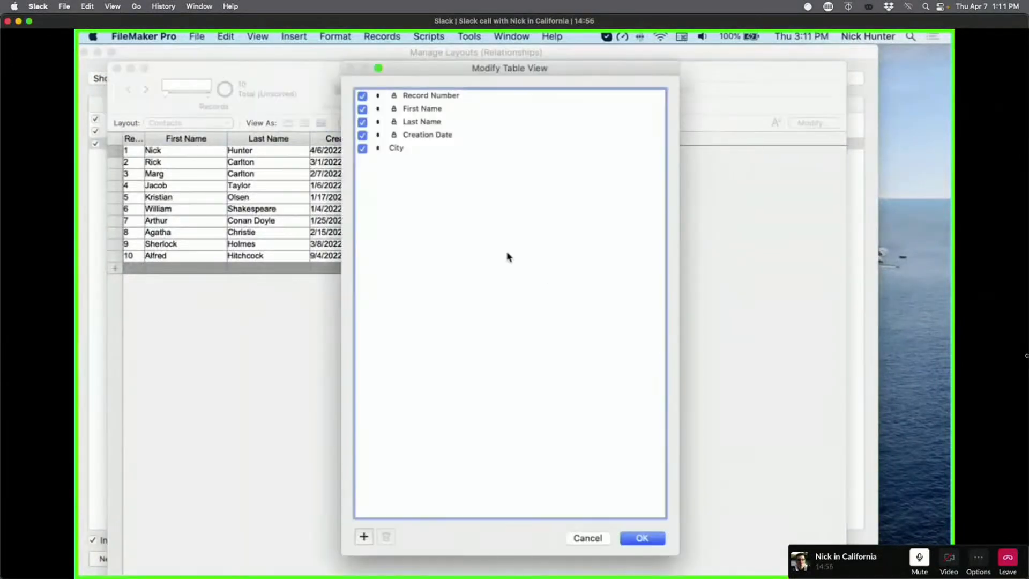
click(362, 535)
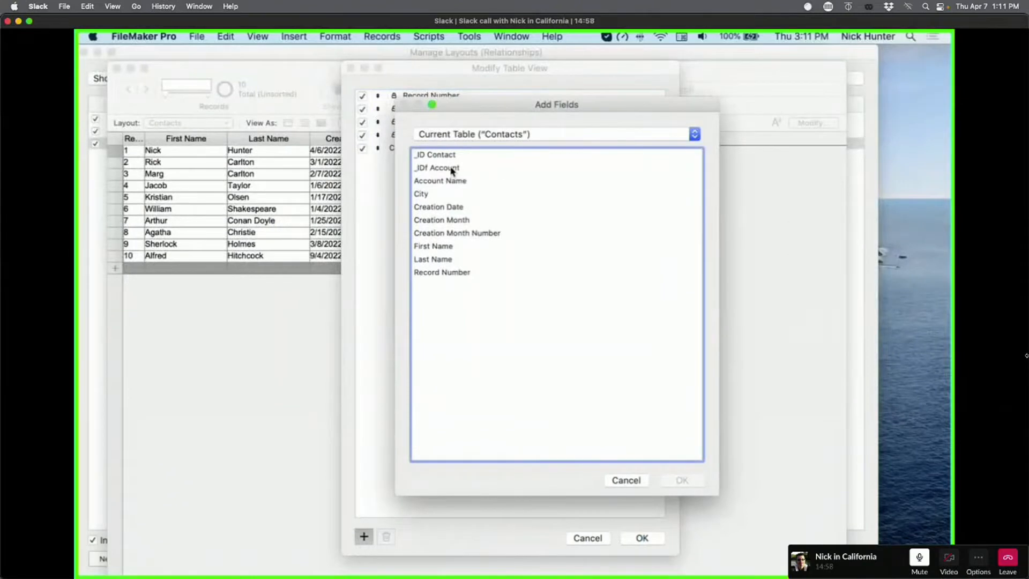
double_click(451, 168)
click(646, 537)
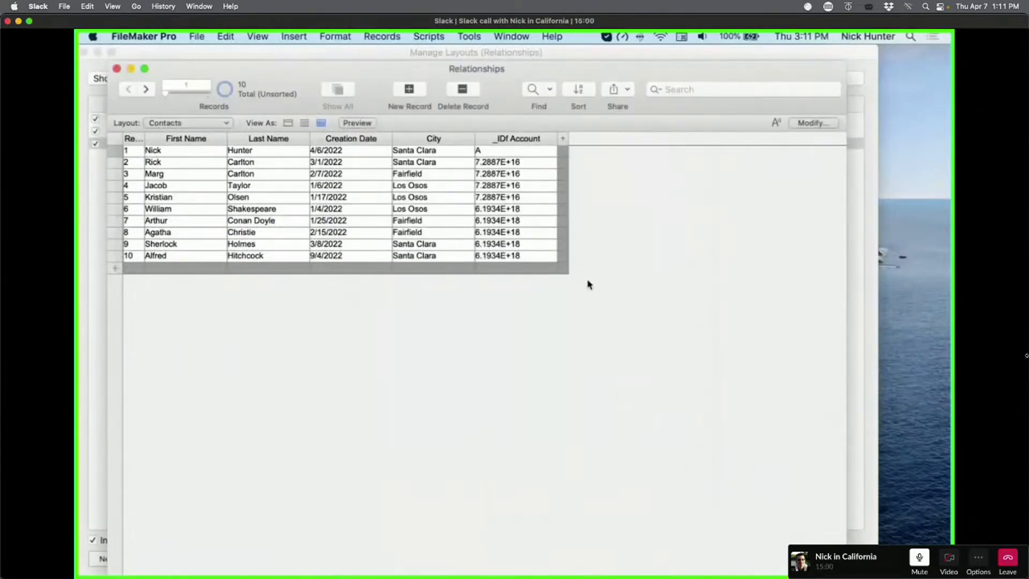
drag(556, 138, 632, 139)
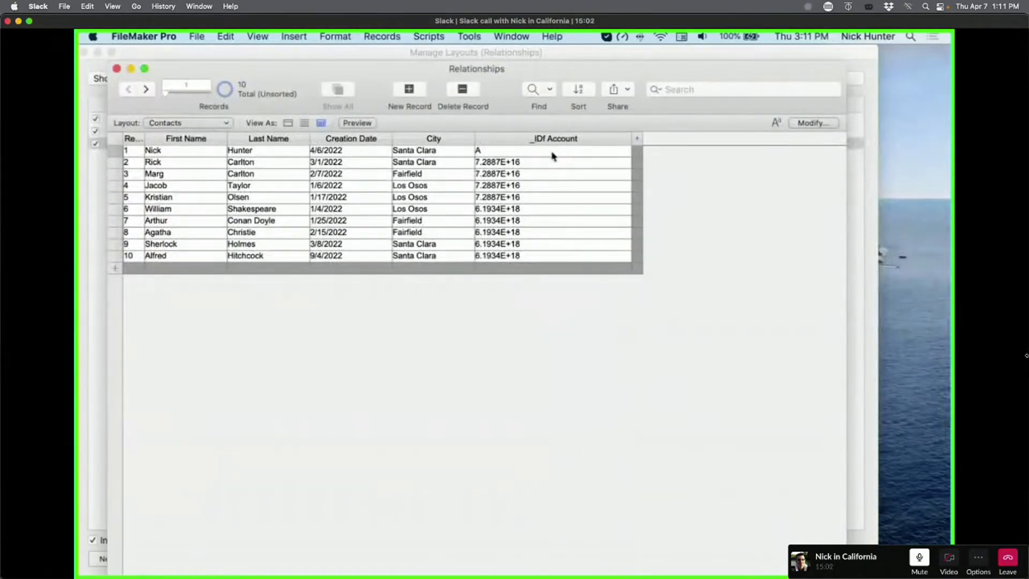
Step: Copy the _IDf Account value of the second contact into the first contact's _IDf Account field and commit the record
click(551, 158)
triple_click(551, 160)
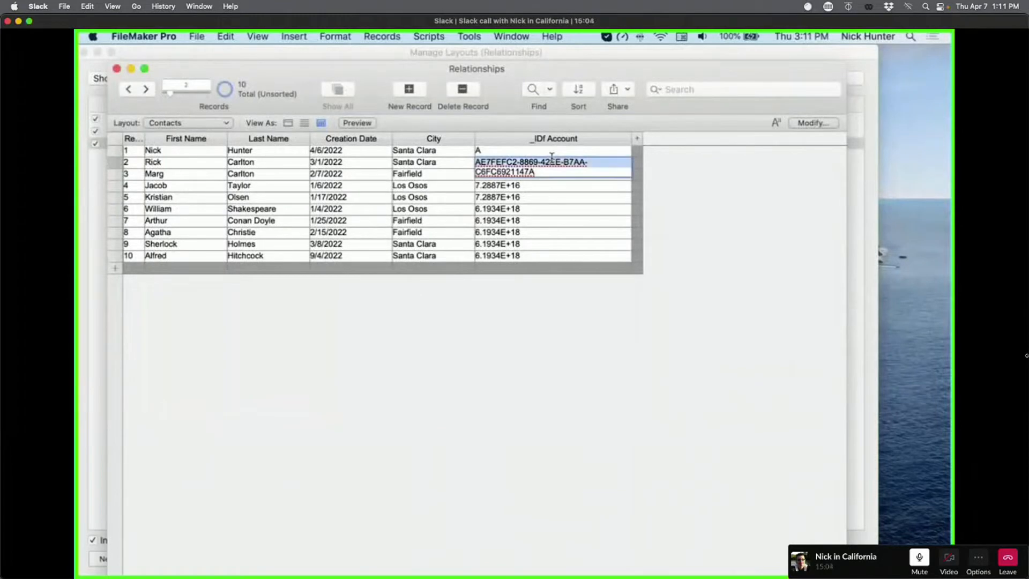
click(551, 158)
click(548, 143)
click(547, 153)
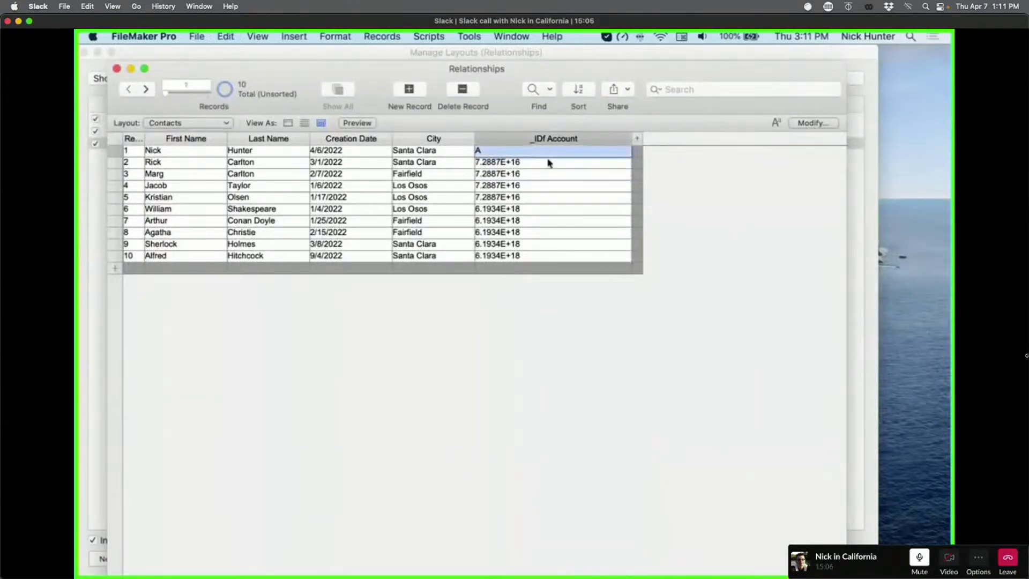
click(558, 345)
Step: Check the full _IDf Account values of several contacts in the table
key(super+l)
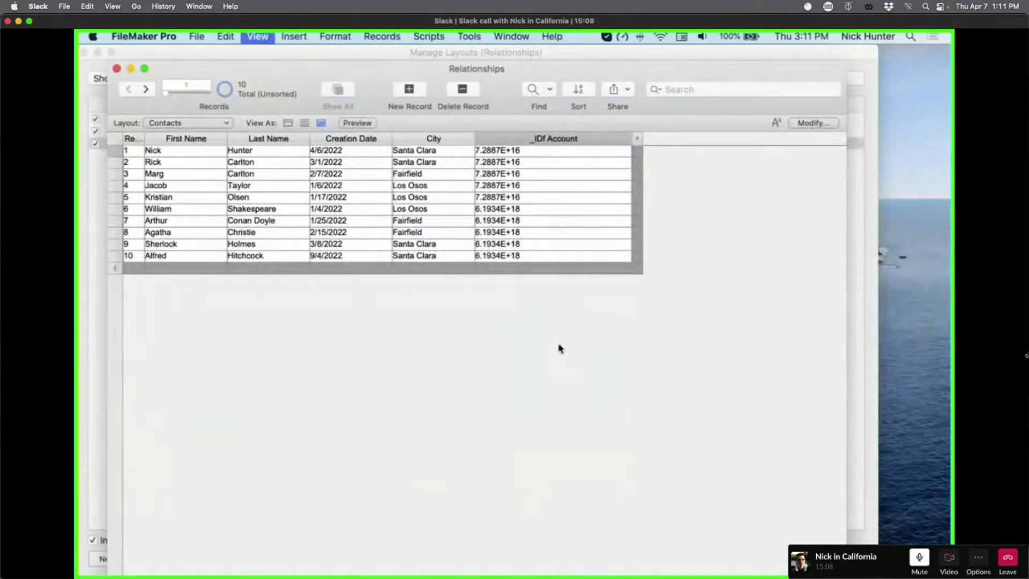
key(super+b)
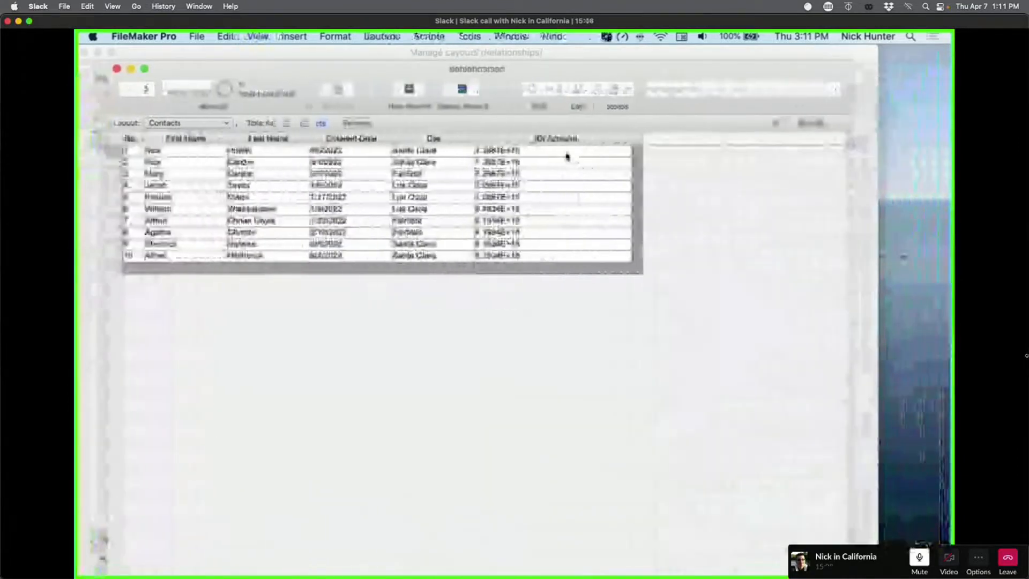
click(567, 154)
click(554, 197)
click(554, 209)
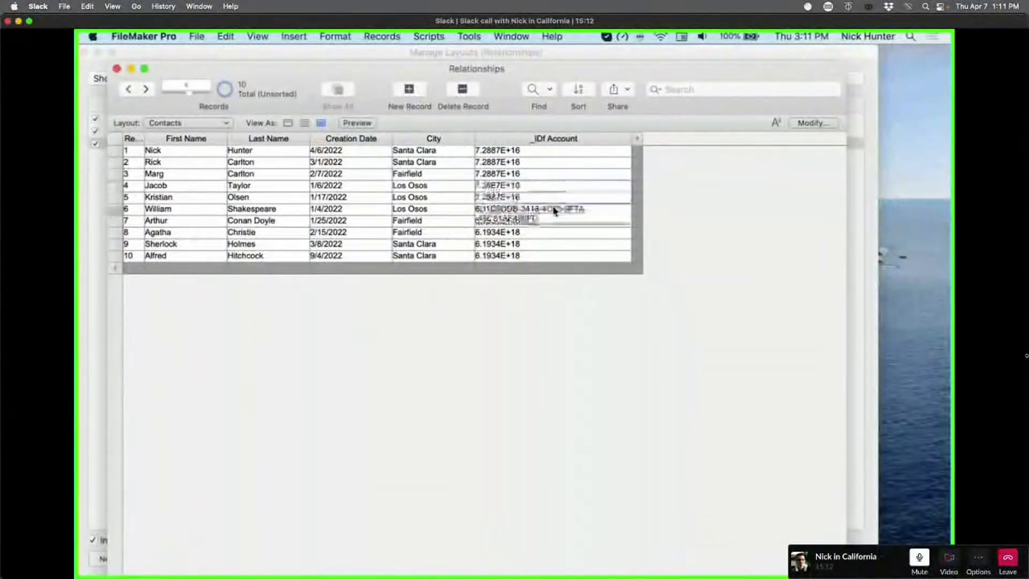
click(554, 232)
click(553, 313)
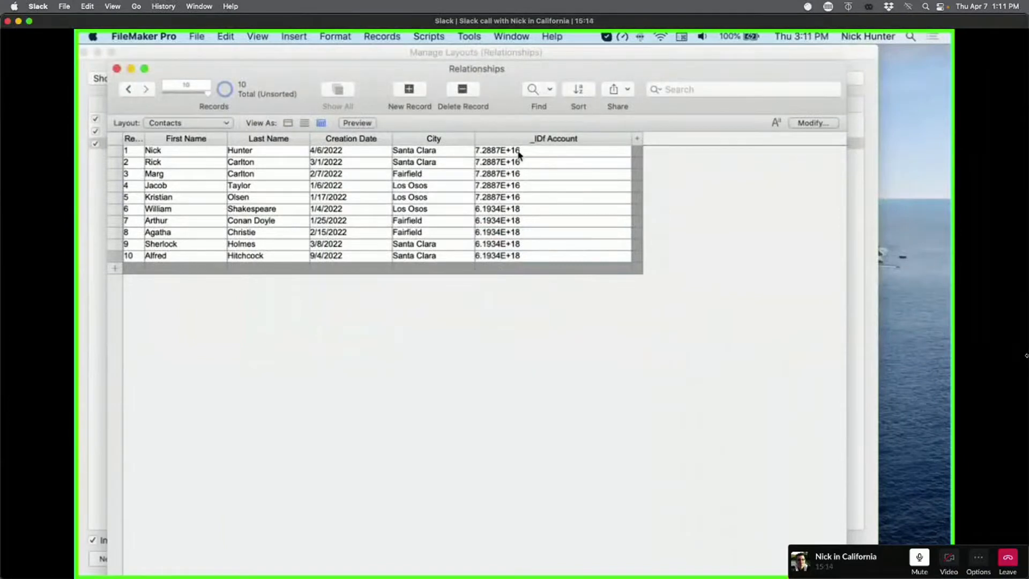
Step: Move the Contacts window aside, dismiss the layout management window, and close the Contacts window
drag(296, 74, 525, 129)
click(202, 68)
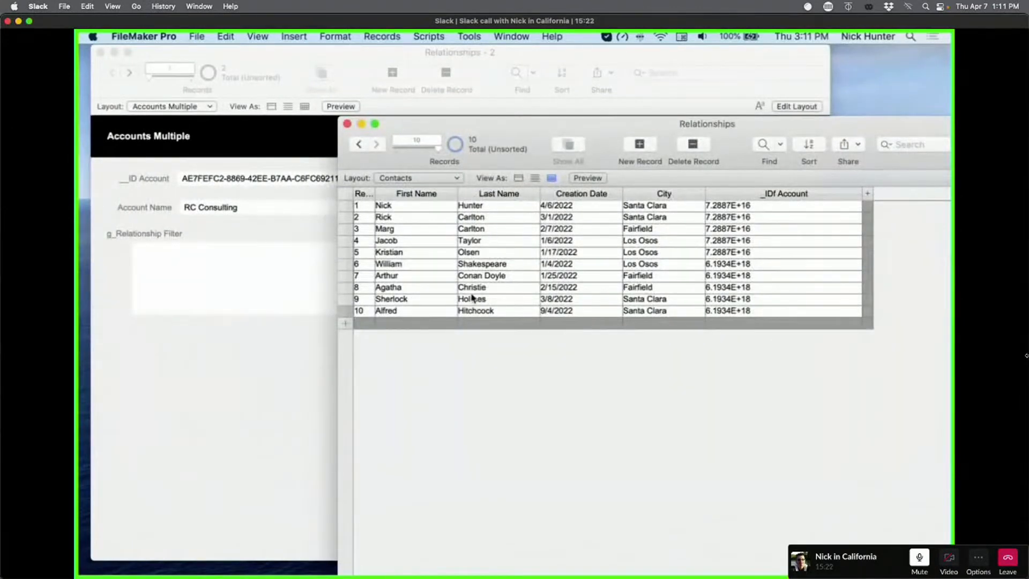
click(347, 124)
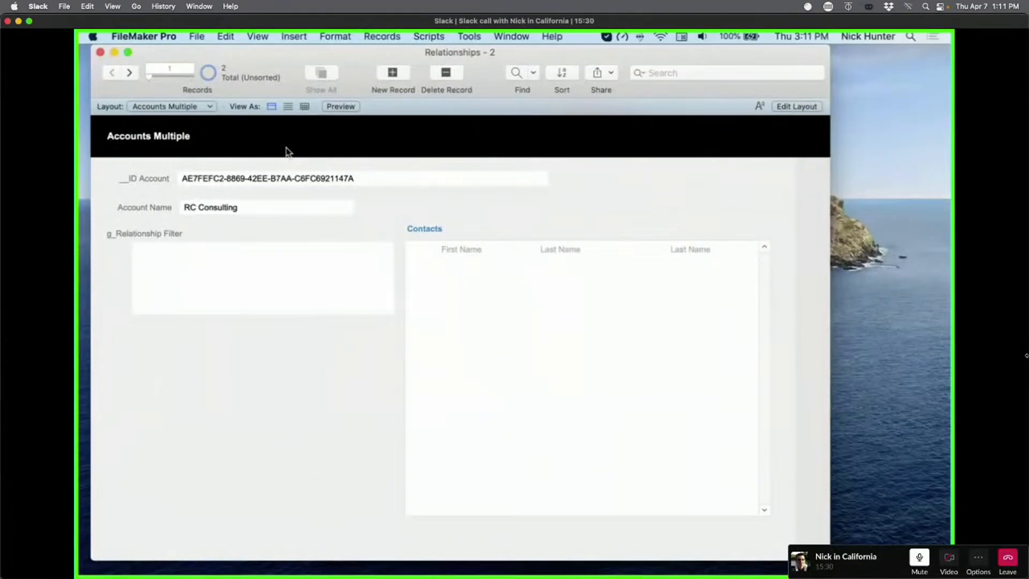
Step: Copy the RC Consulting record's __ID Account value into the g_Relationship Filter field and commit the record
click(312, 184)
key(super+c)
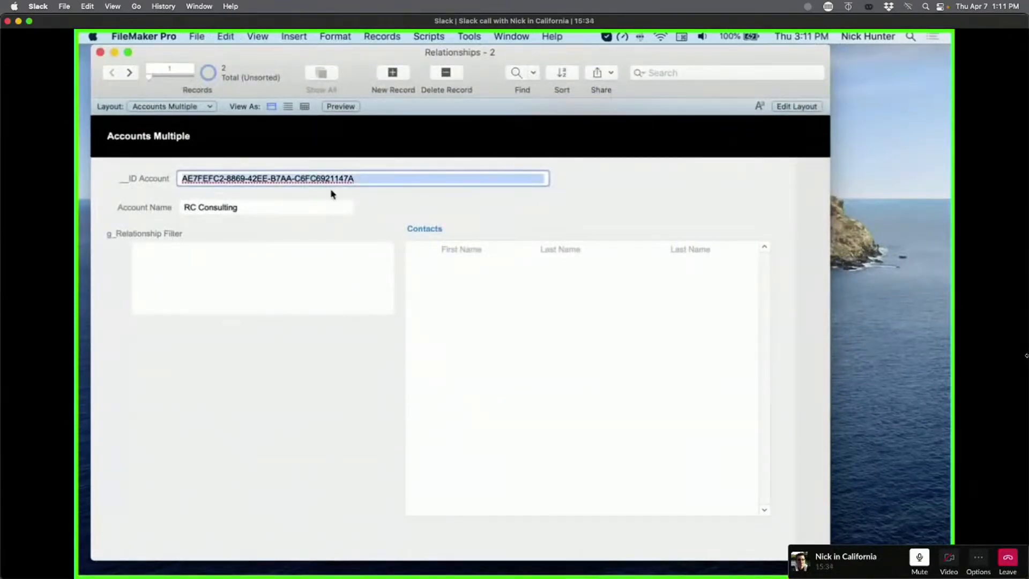
click(397, 205)
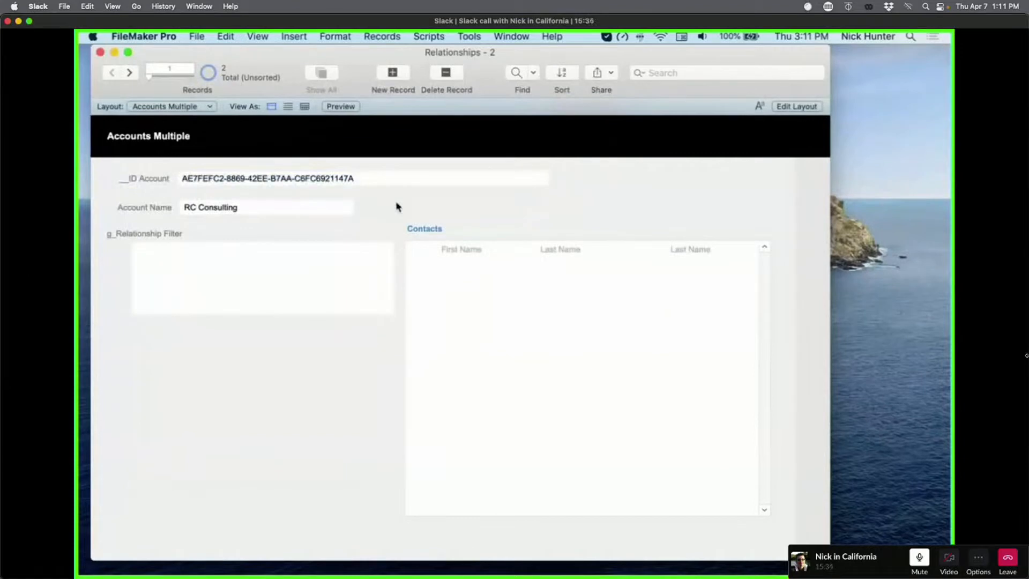
click(191, 261)
key(super+v)
click(307, 358)
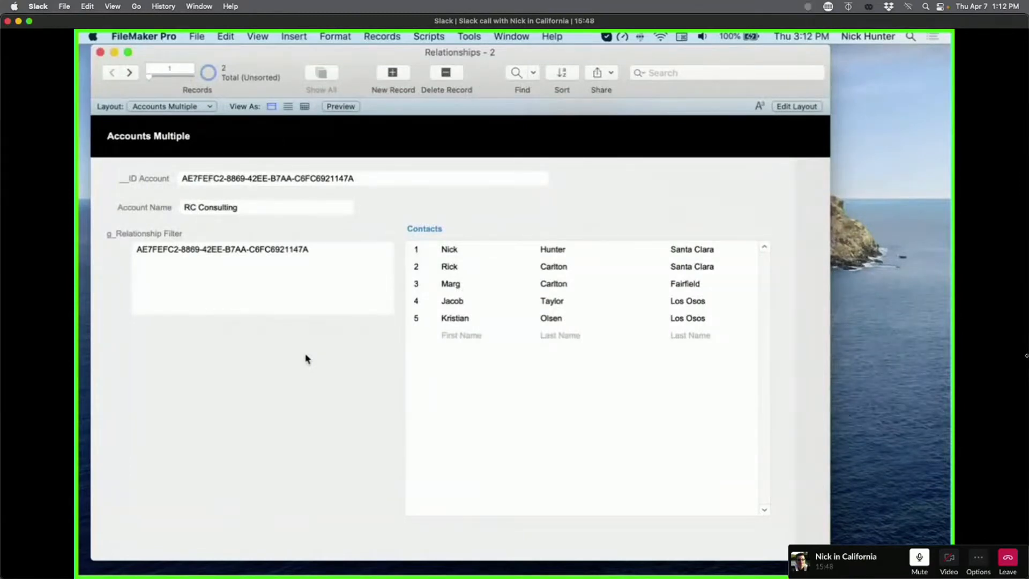
Step: Switch between the RC Consulting and ACME records to compare the g_Relationship Filter value and the Contacts portal on each
click(289, 289)
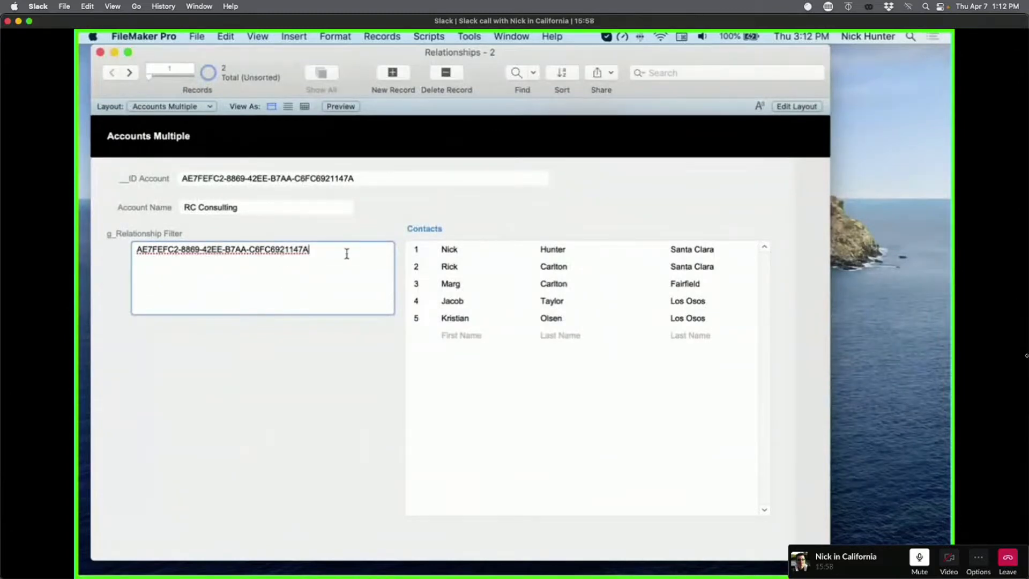
drag(346, 253, 146, 247)
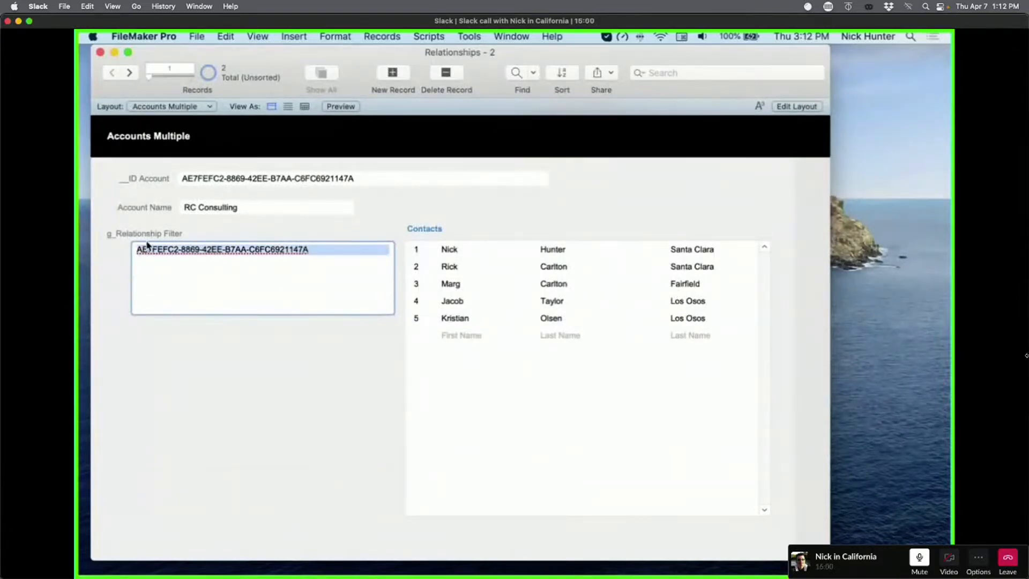
click(129, 73)
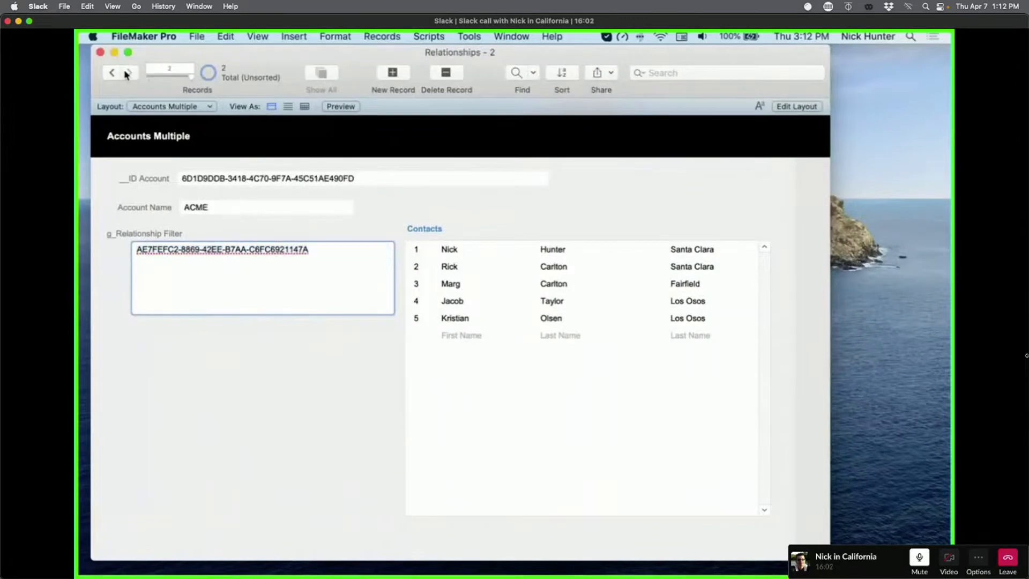
click(412, 223)
click(109, 75)
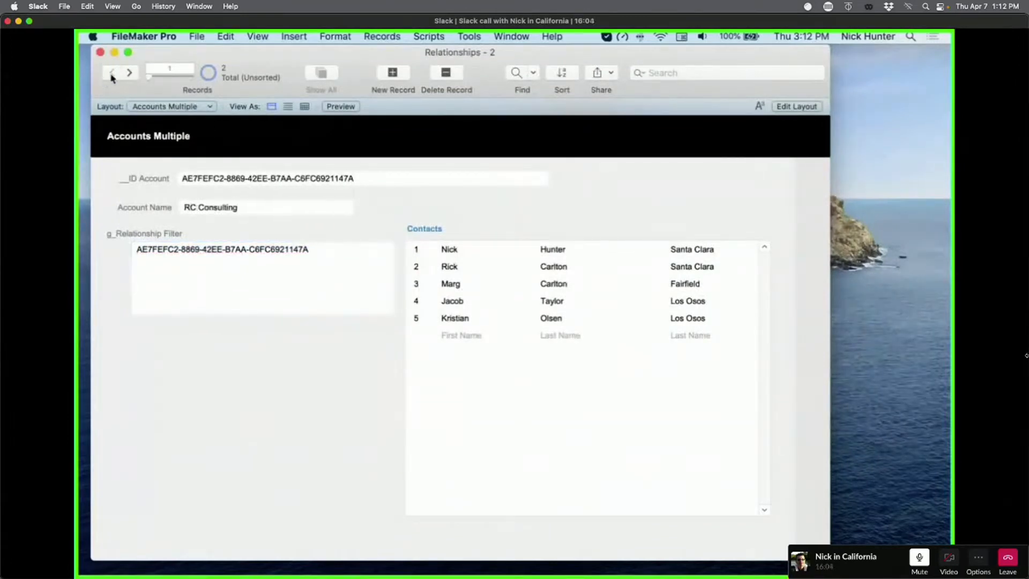
click(129, 73)
click(111, 73)
click(259, 279)
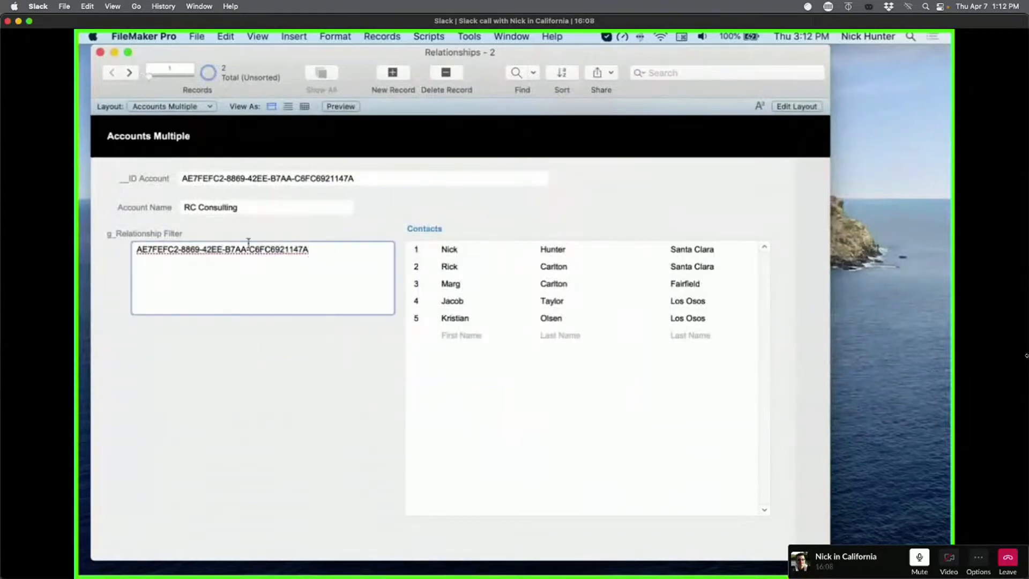
key(super+a)
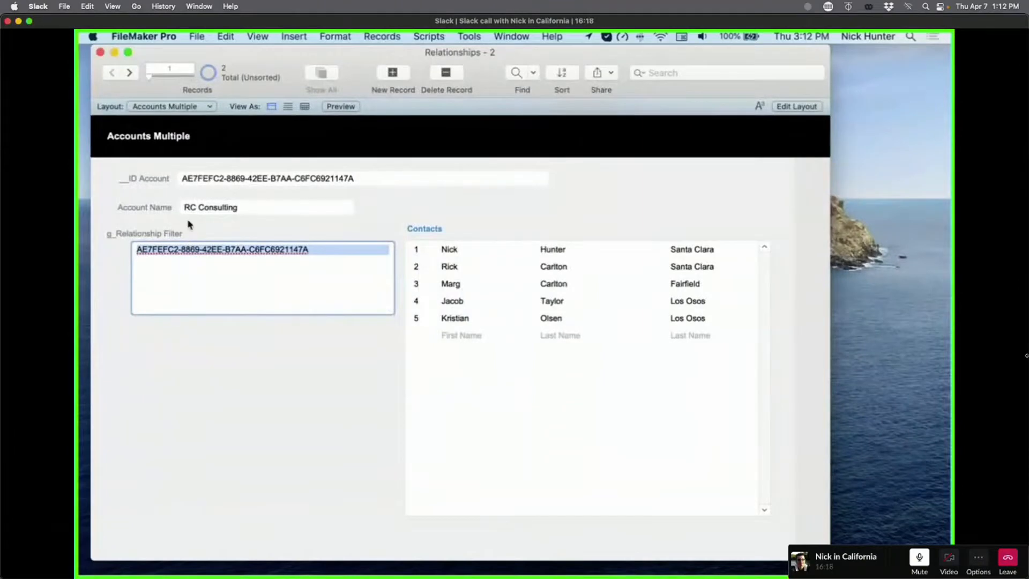
click(128, 70)
click(111, 75)
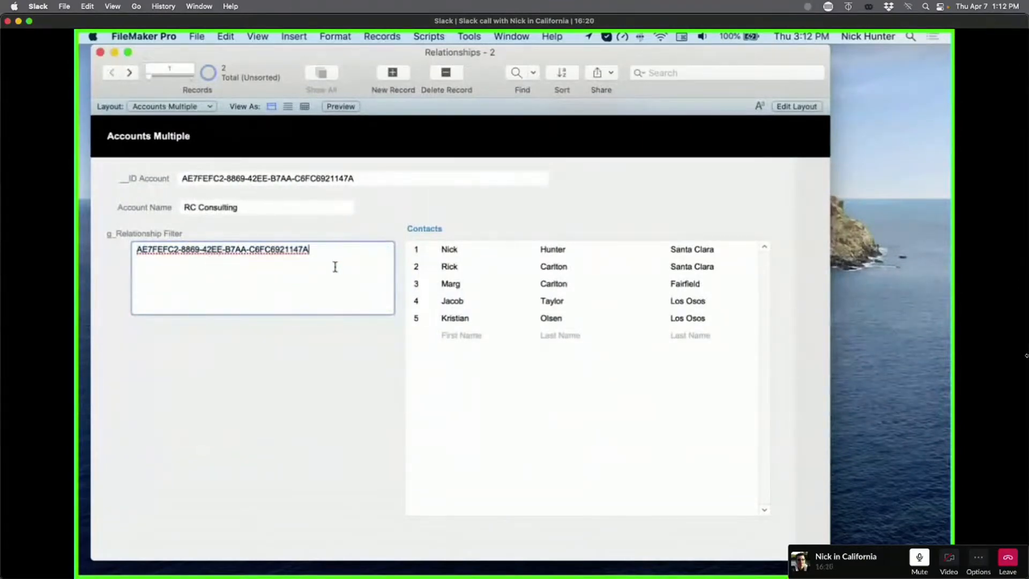
Step: Add the ACME record's __ID Account value as a second line in g_Relationship Filter and commit the record
click(129, 73)
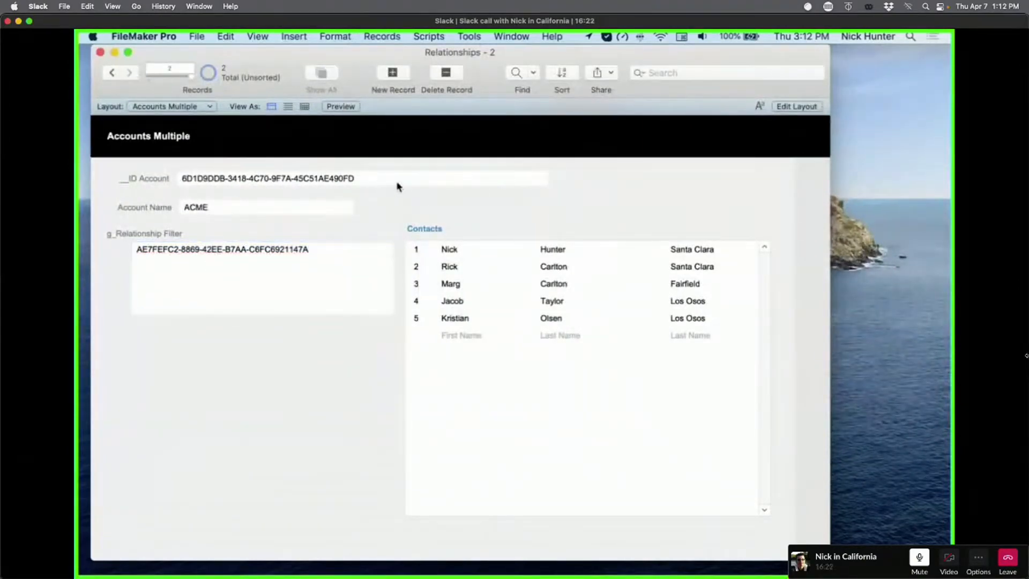
click(397, 178)
drag(397, 178, 179, 173)
key(super+c)
click(267, 284)
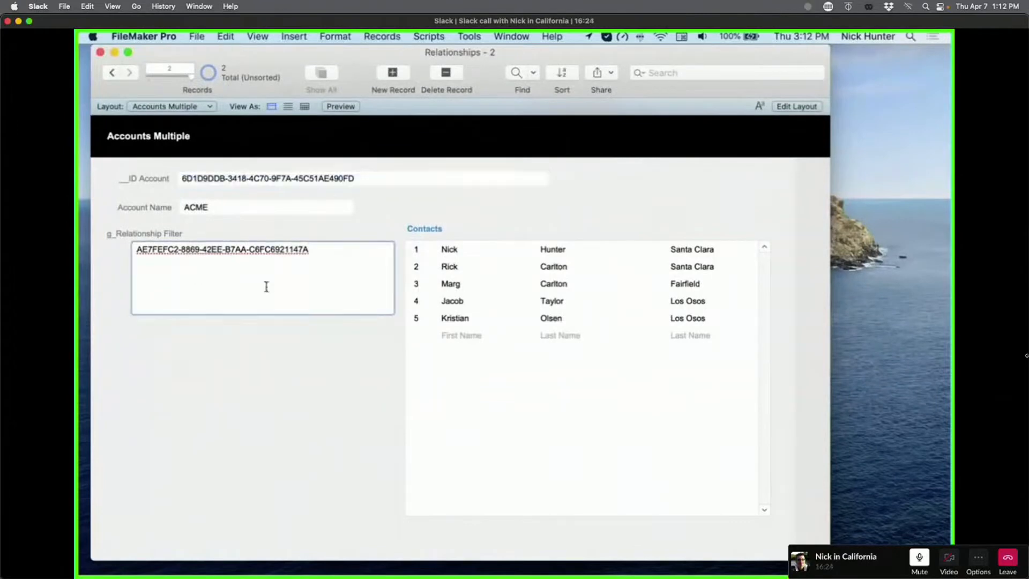
key(super+v)
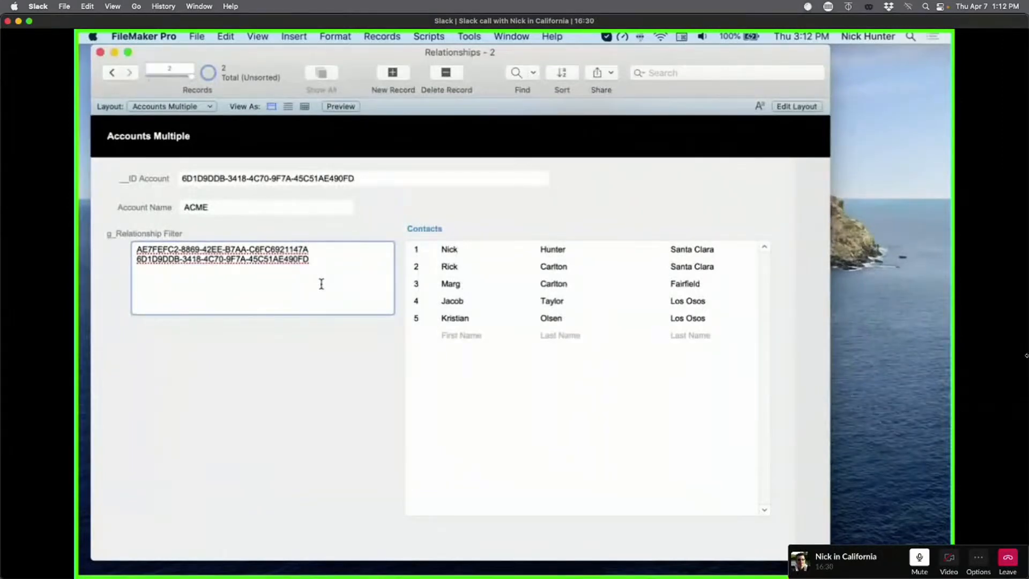
click(290, 227)
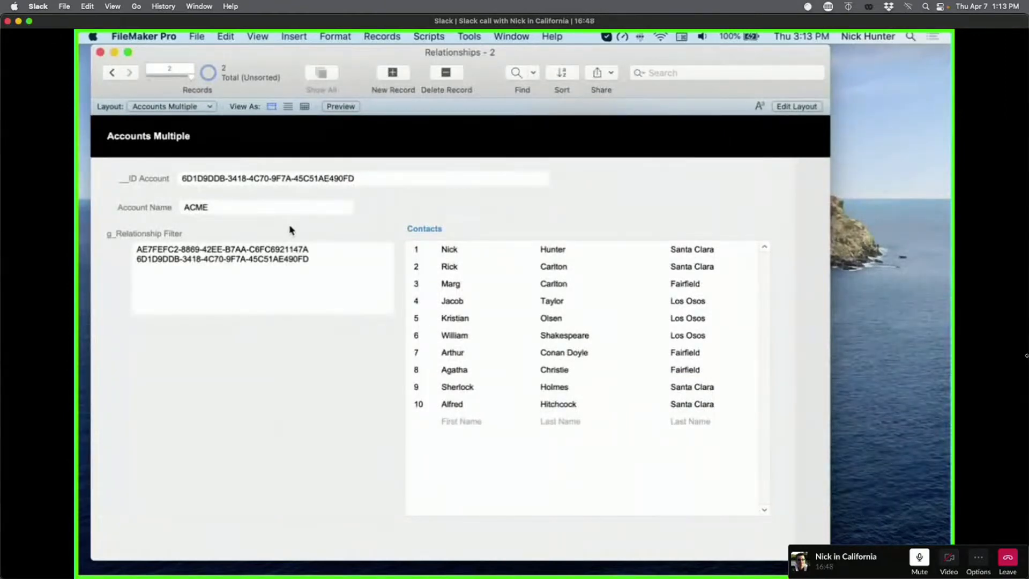
click(323, 251)
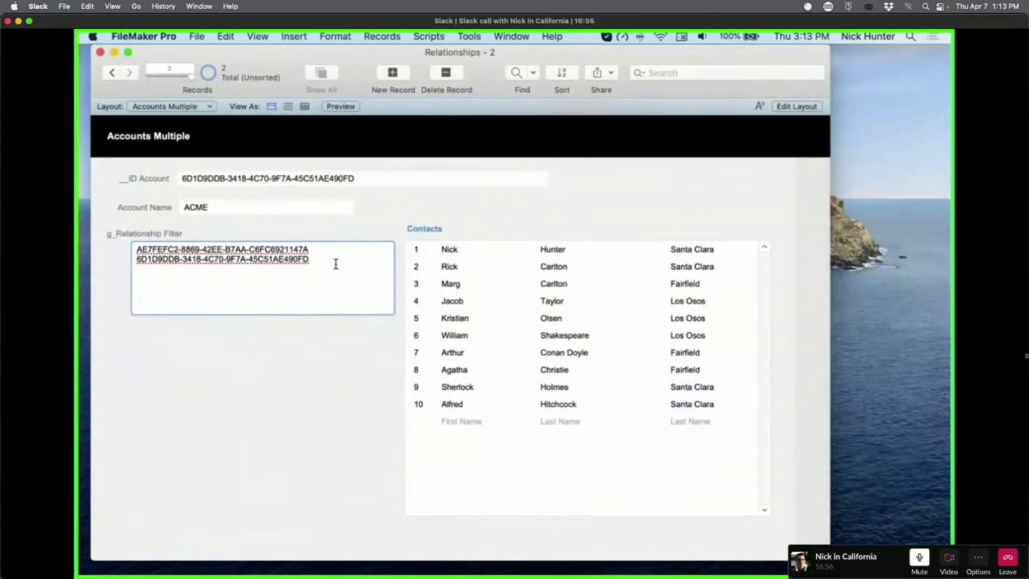
text(and)
key(BackSpace)
key(BackSpace)
key(BackSpace)
key(BackSpace)
click(275, 385)
Step: Create a third account record and enter its account name in the Accounts layout
click(386, 73)
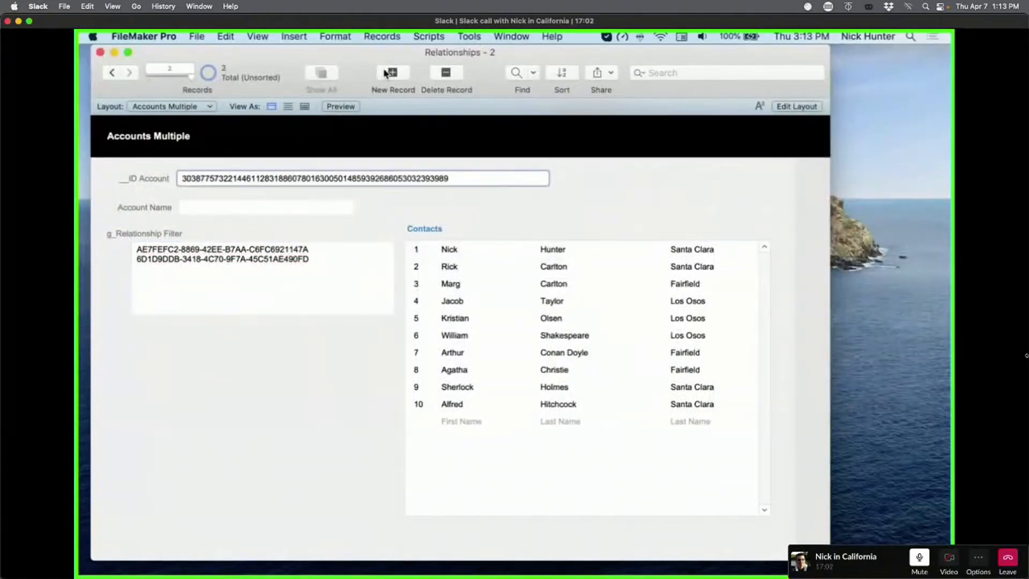
click(173, 106)
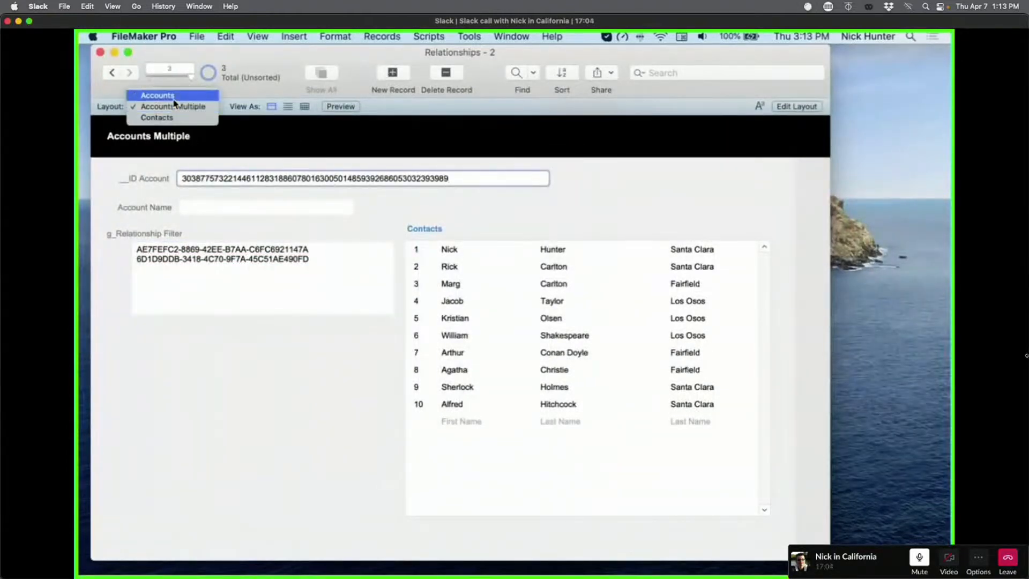
click(172, 96)
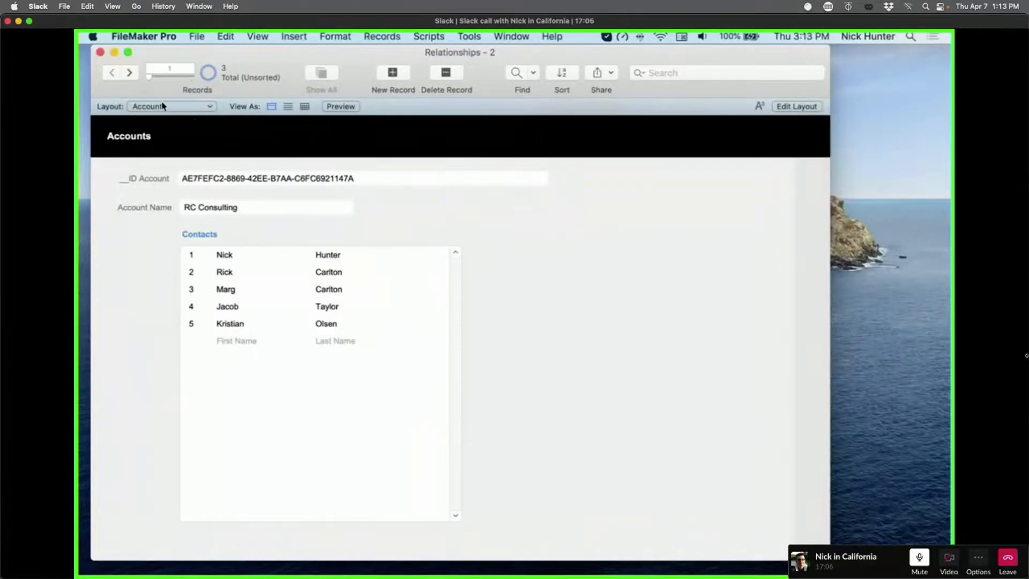
drag(172, 76, 191, 75)
click(274, 208)
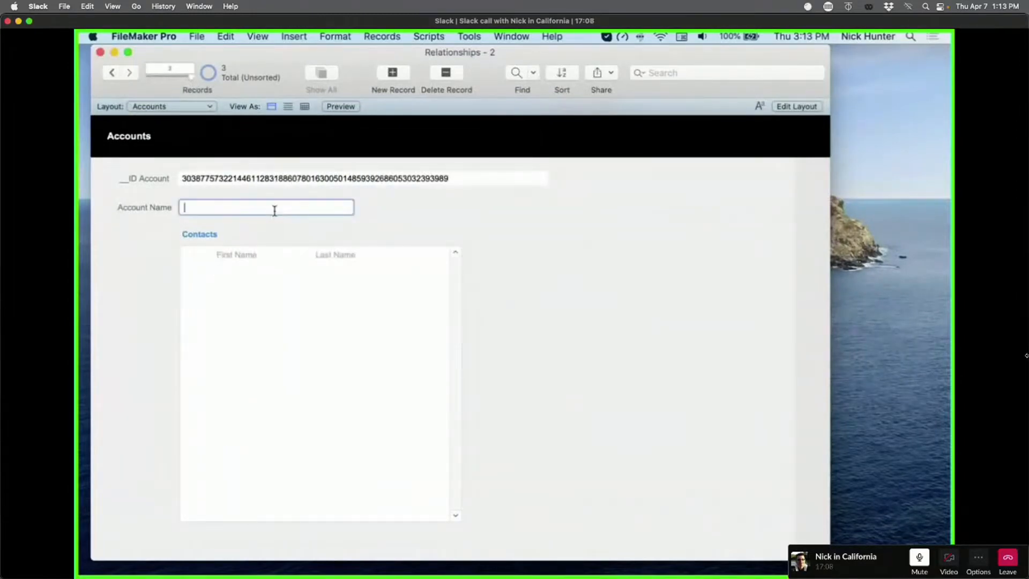
text(Nick)
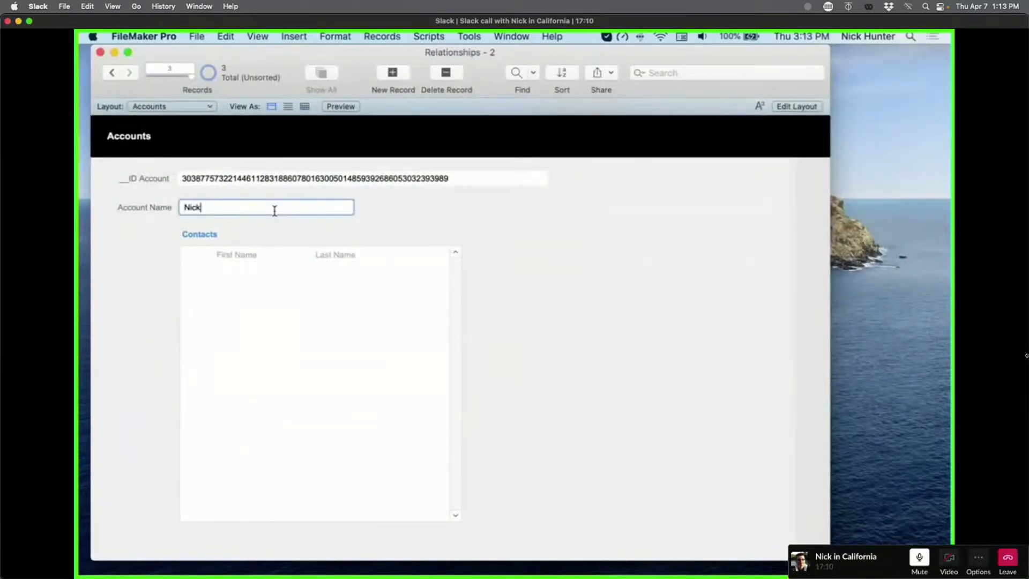
text('s)
click(276, 311)
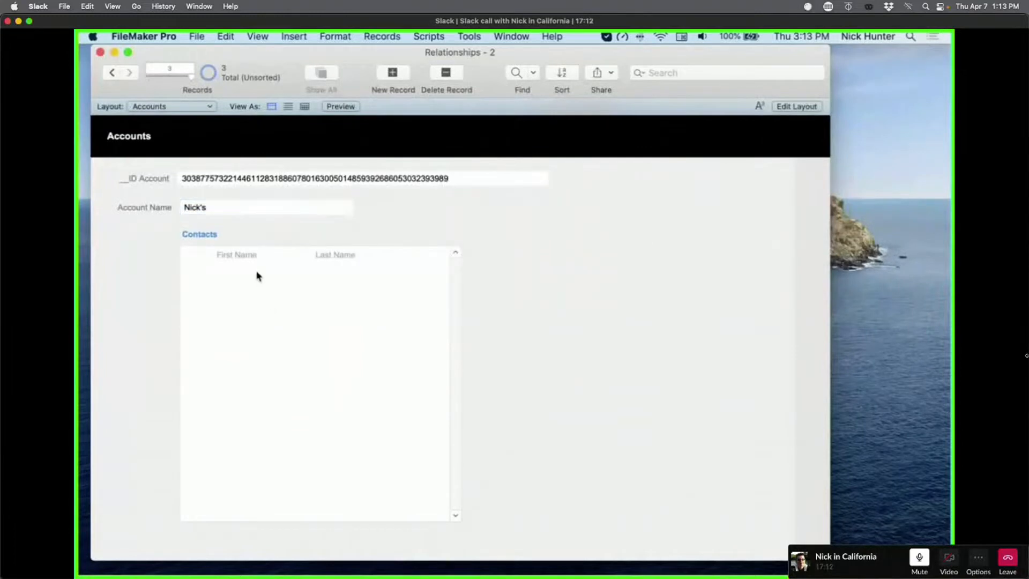
Step: Add four contacts to the new account's Contacts portal, entering only each contact's first name
click(252, 253)
text(Marg)
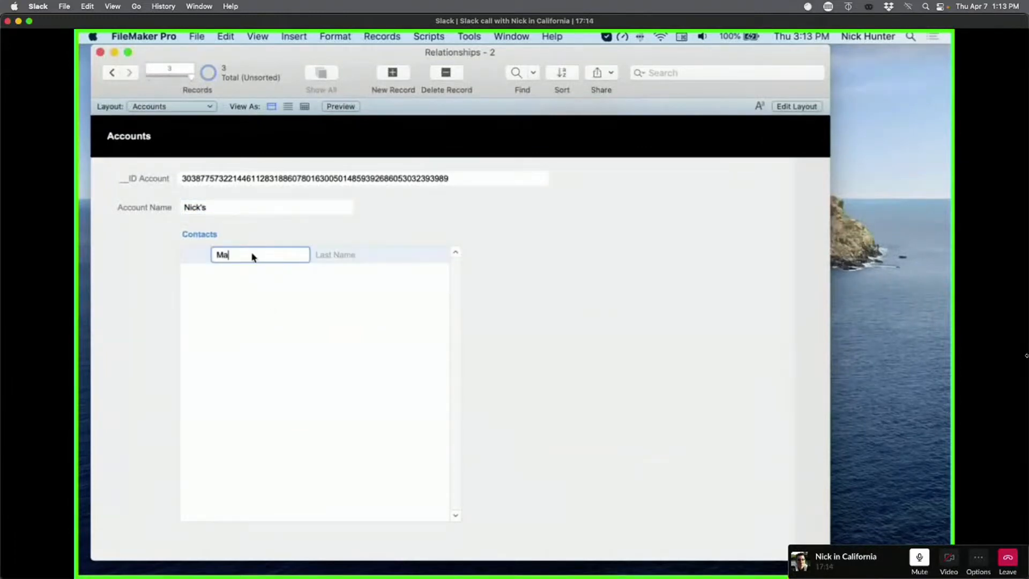
click(250, 277)
click(254, 273)
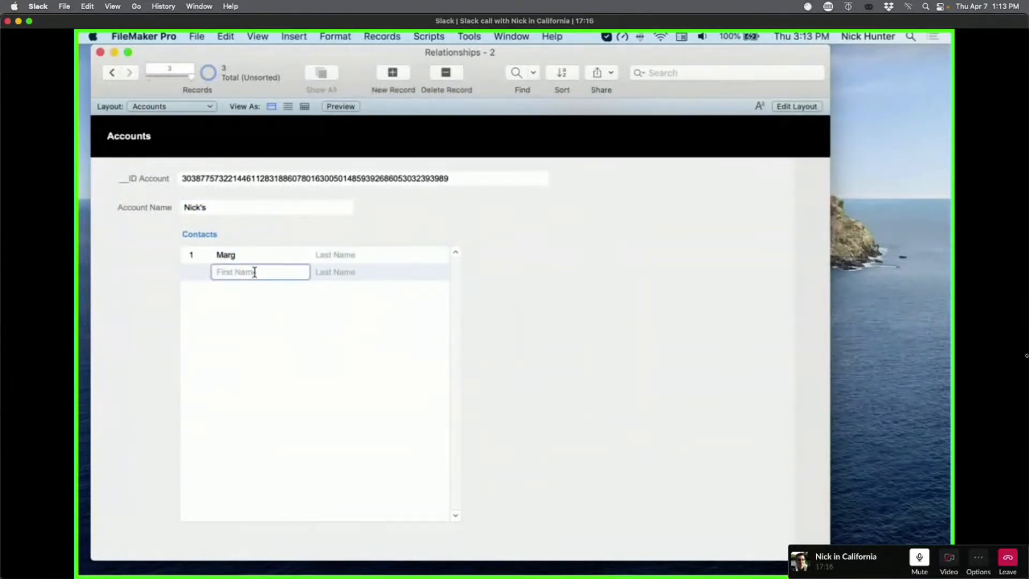
text(Jacob)
click(263, 290)
click(263, 290)
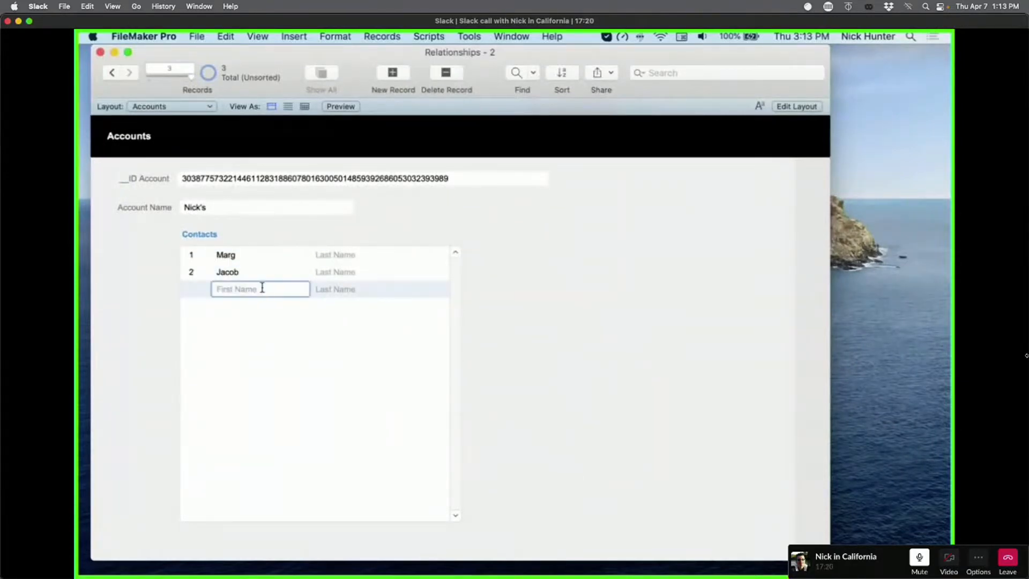
text(Kristian)
click(266, 314)
click(266, 307)
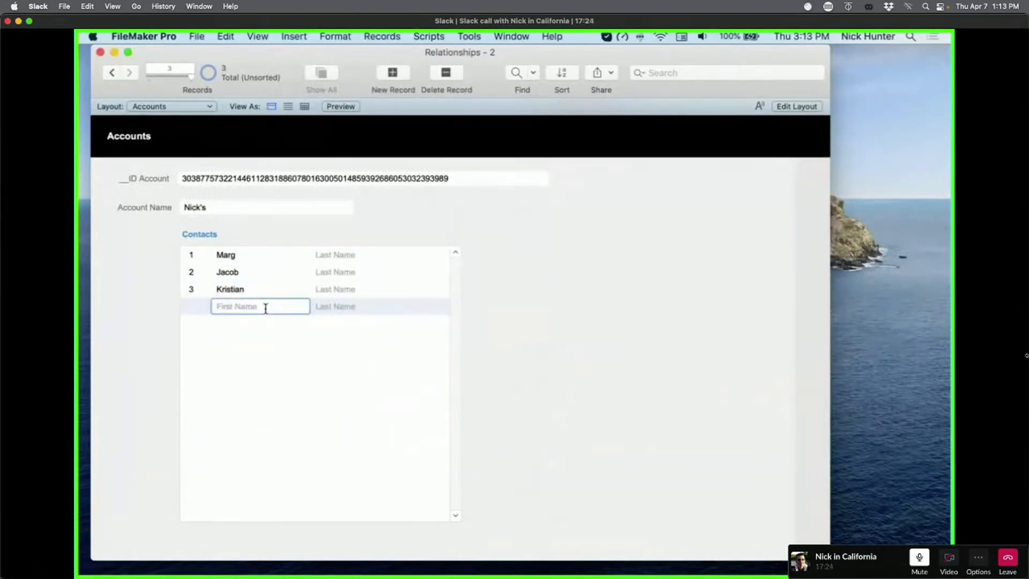
text(Daniel)
click(270, 341)
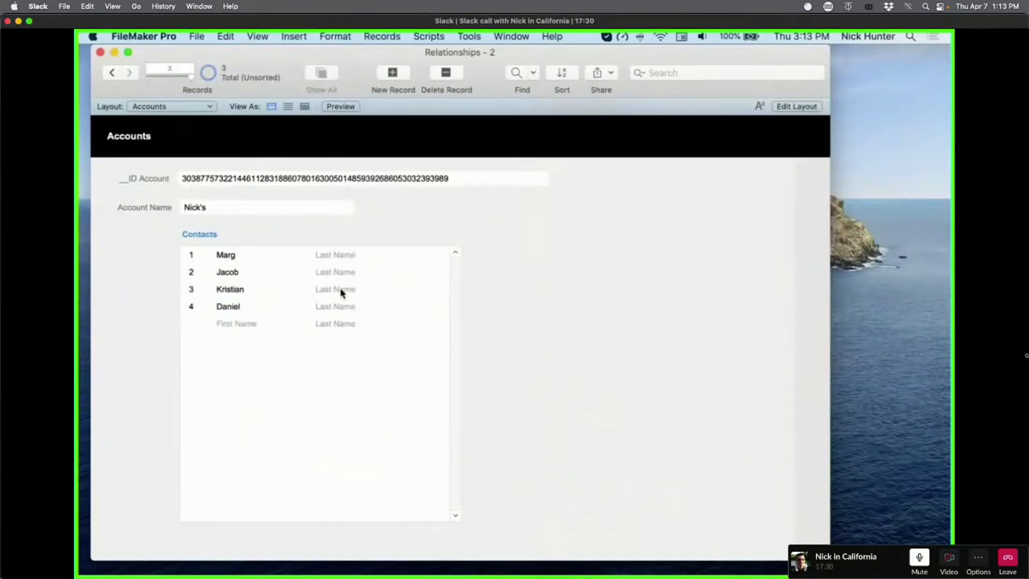
Step: Copy the new account's __ID Account value onto a third line of g_Relationship Filter in the Accounts Multiple layout and commit
click(201, 178)
click(427, 224)
click(166, 106)
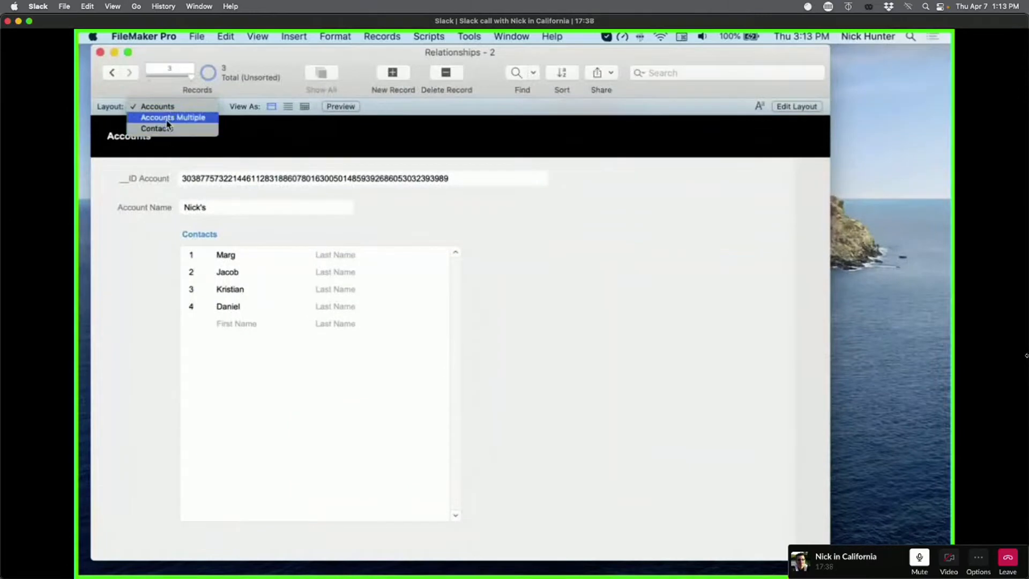
click(173, 117)
click(258, 293)
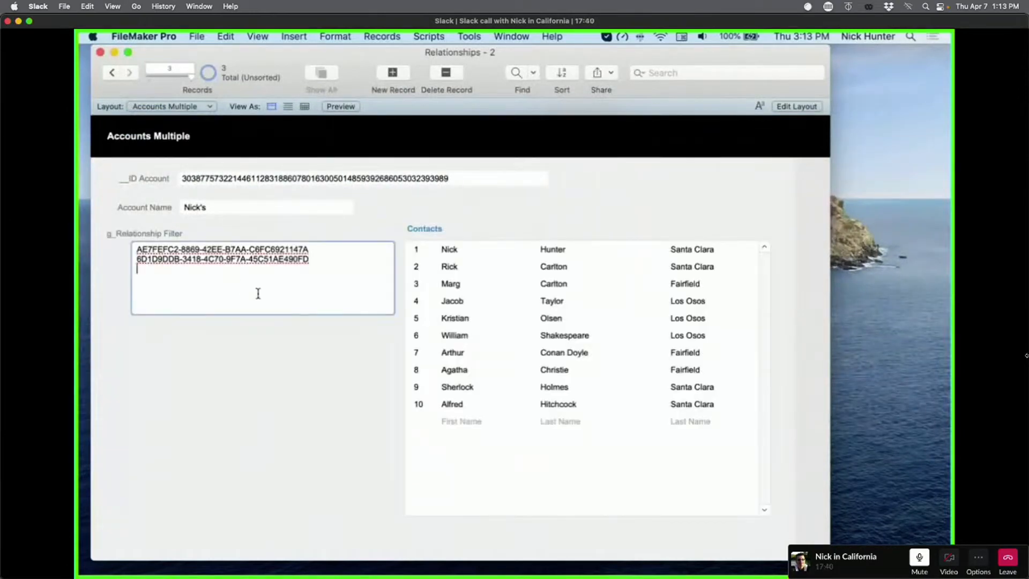
key(super+v)
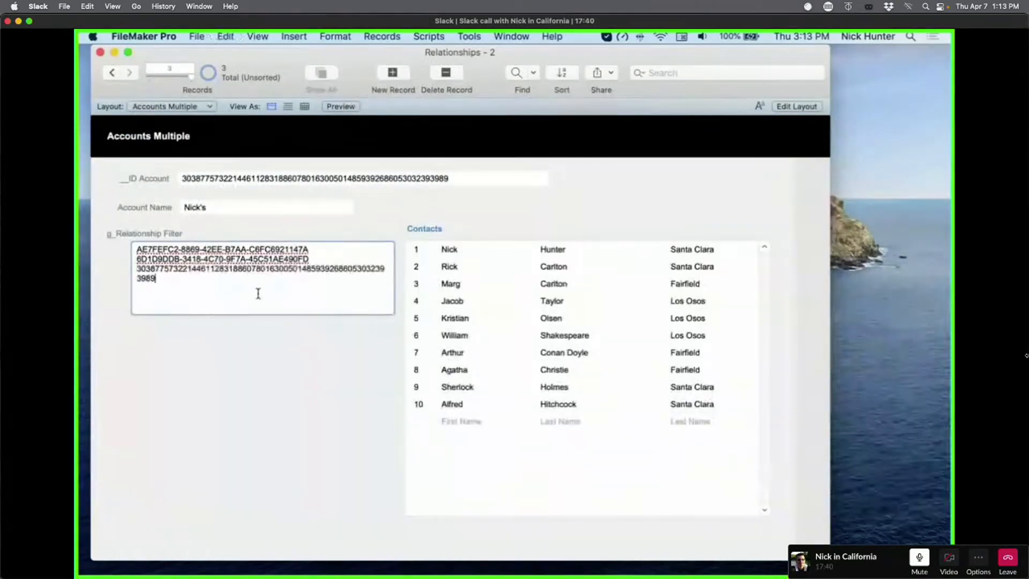
click(278, 365)
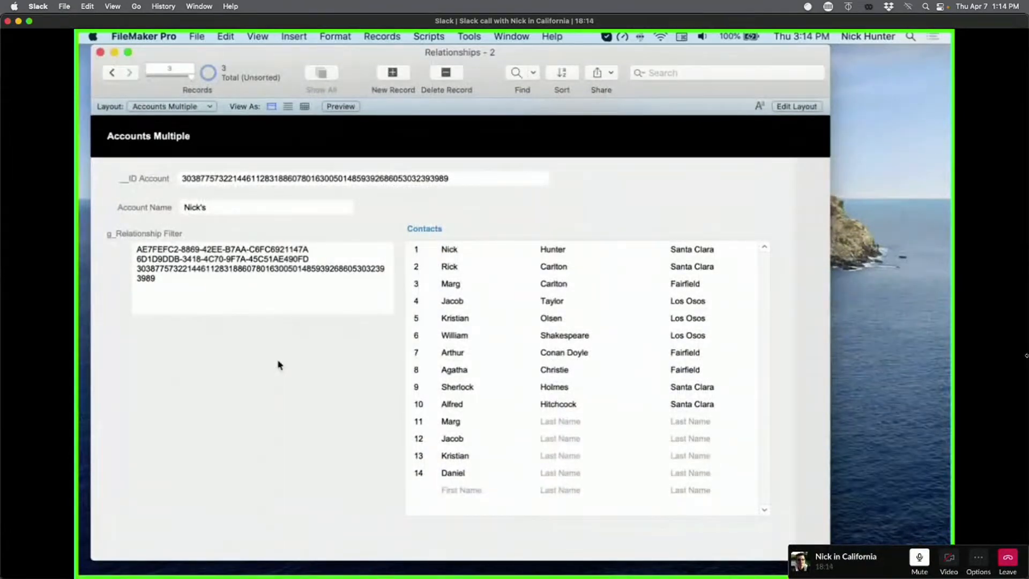
Step: Delete the ACME account ID line from g_Relationship Filter and commit the record
click(338, 258)
drag(323, 259, 116, 255)
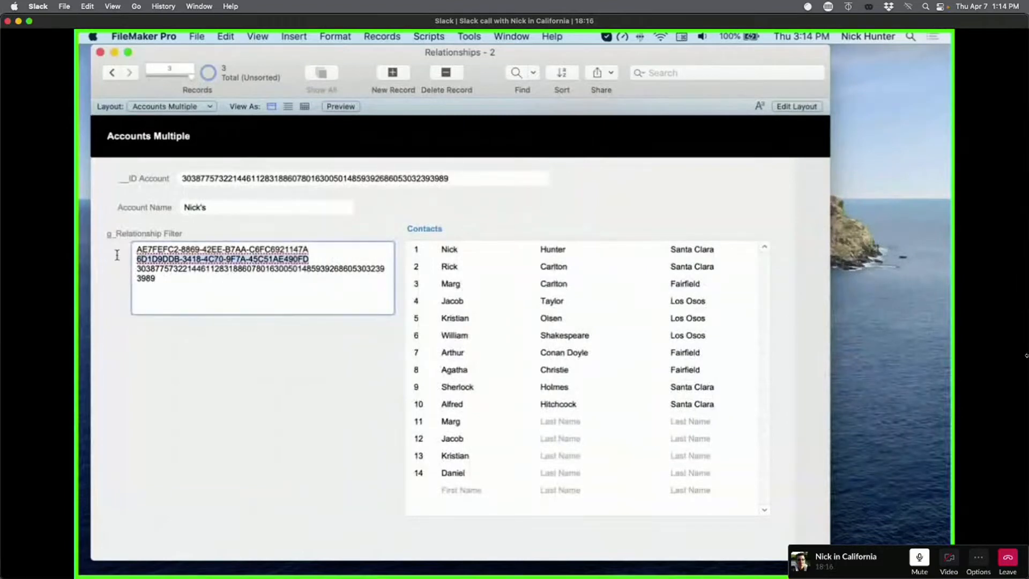
key(BackSpace)
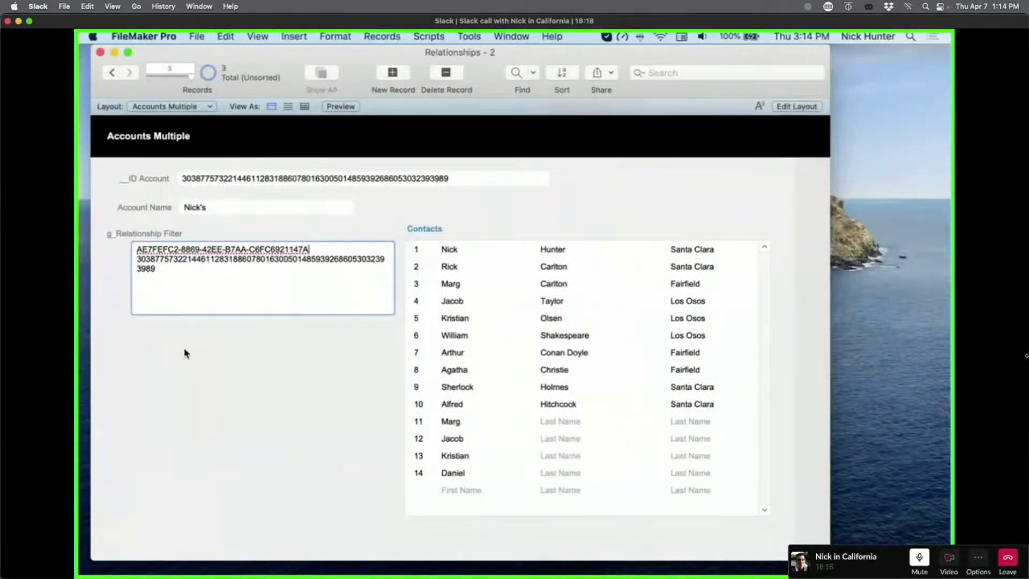
click(215, 394)
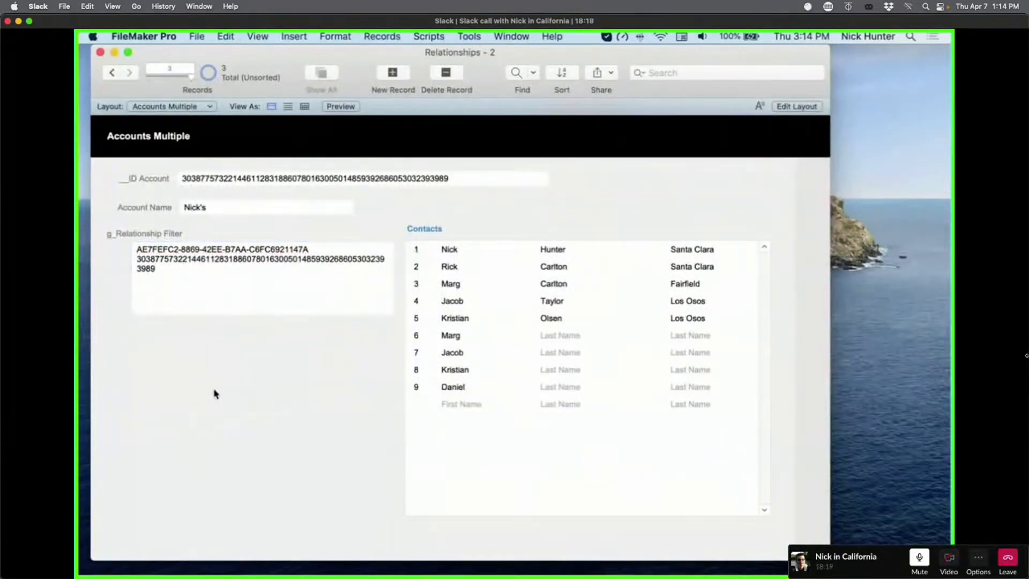
Step: Delete the RC Consulting account ID and its empty line from g_Relationship Filter and commit the record
click(322, 250)
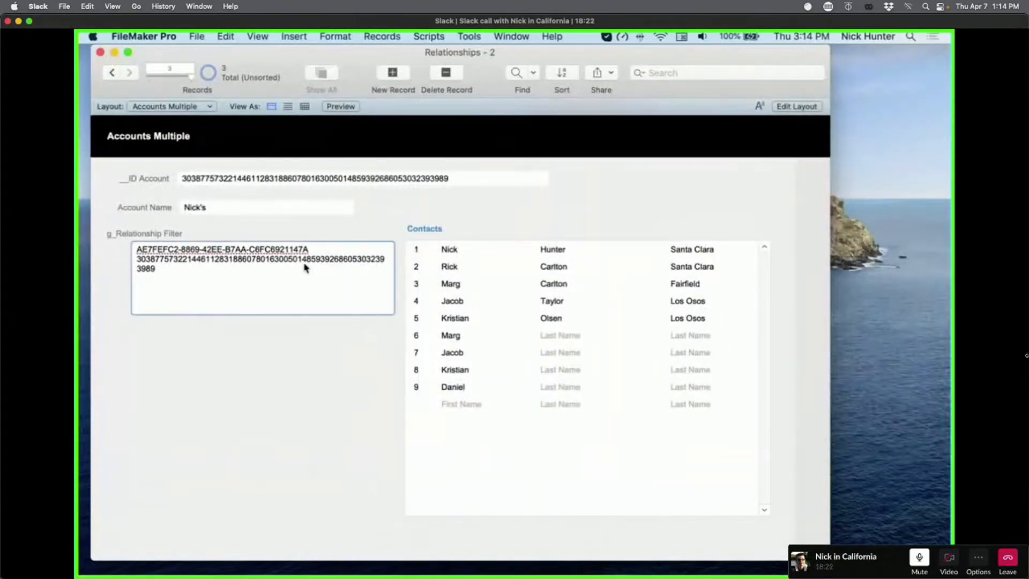
drag(310, 250, 135, 246)
key(BackSpace)
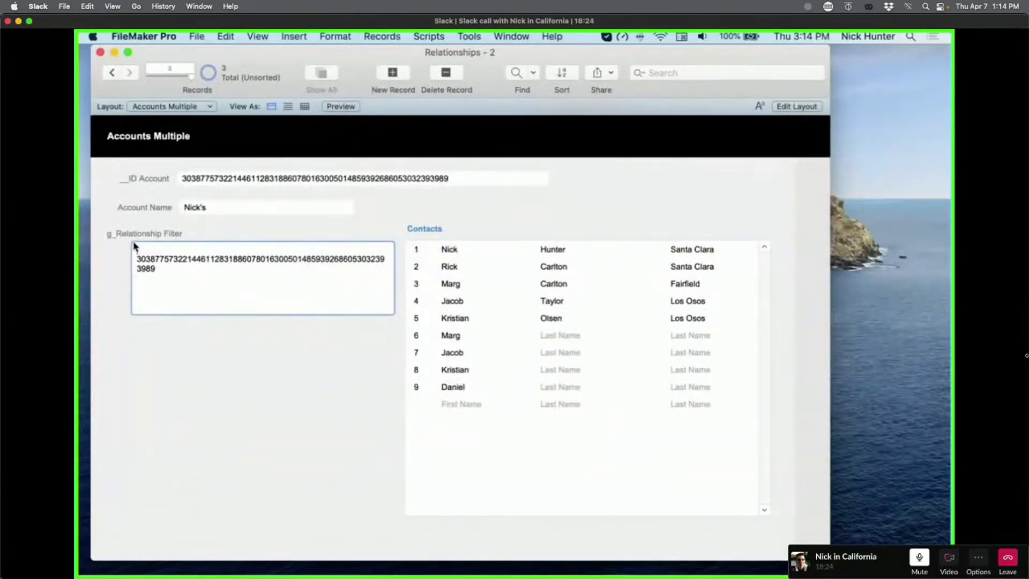
key(Delete)
click(204, 410)
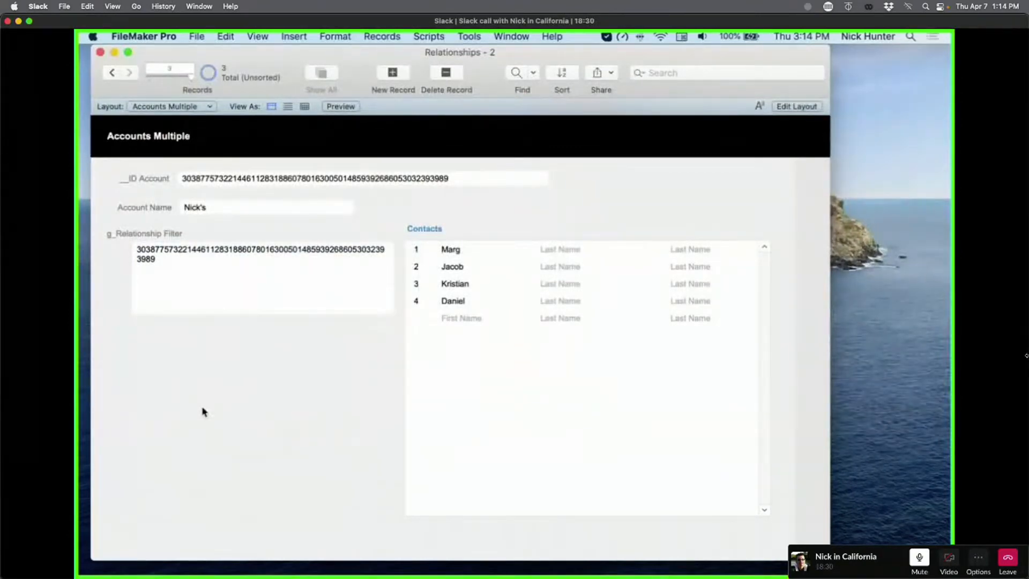
Step: Clear g_Relationship Filter and paste the third account's own __ID Account value into it
click(182, 260)
key(Return)
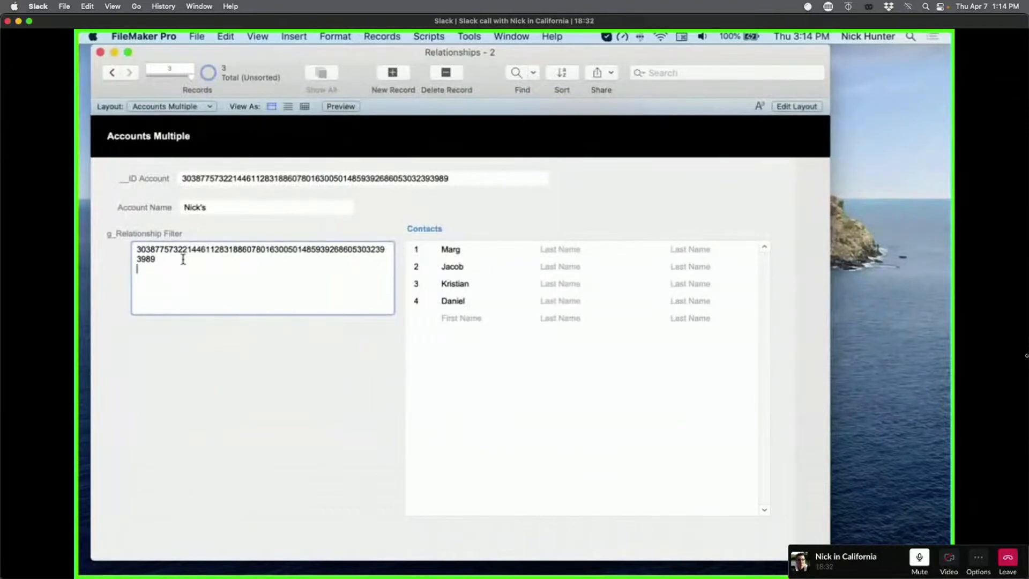
key(super+a)
key(BackSpace)
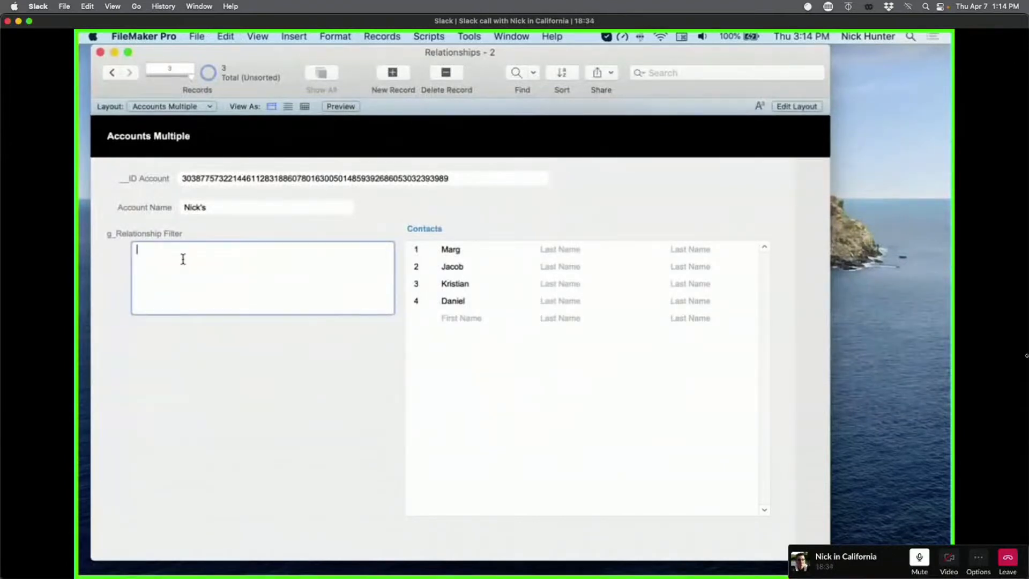
click(202, 178)
key(super+c)
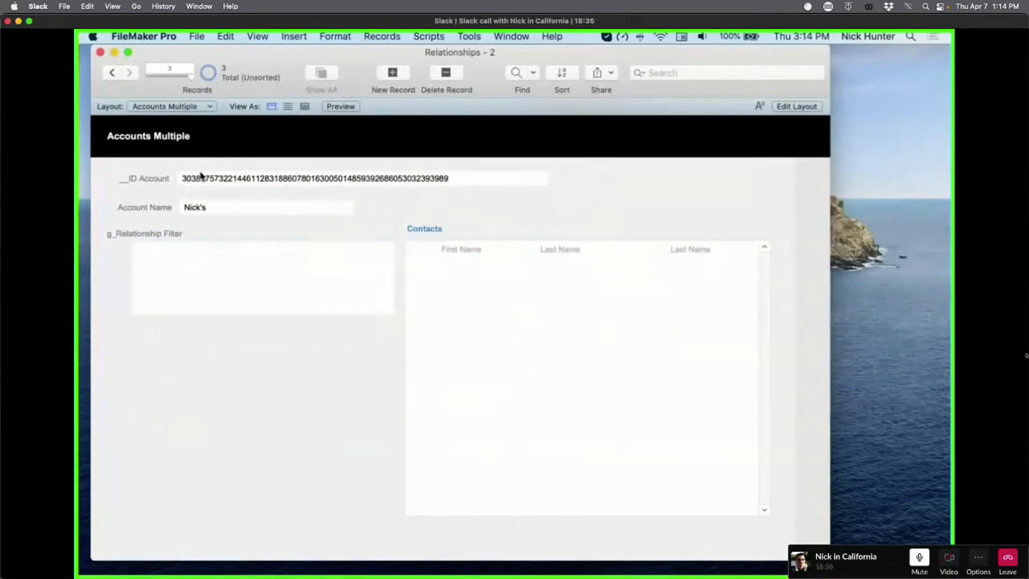
click(210, 261)
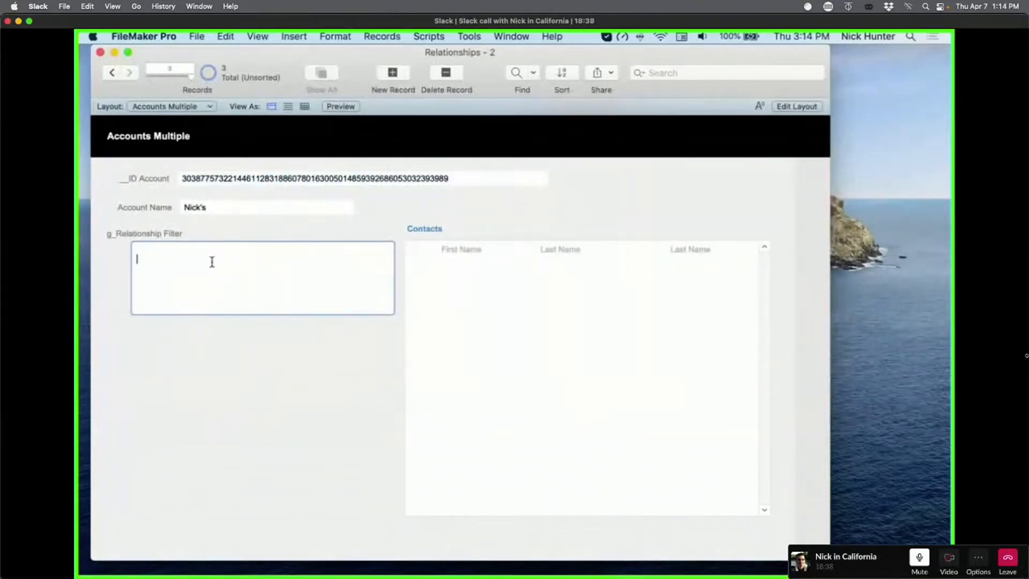
key(super+v)
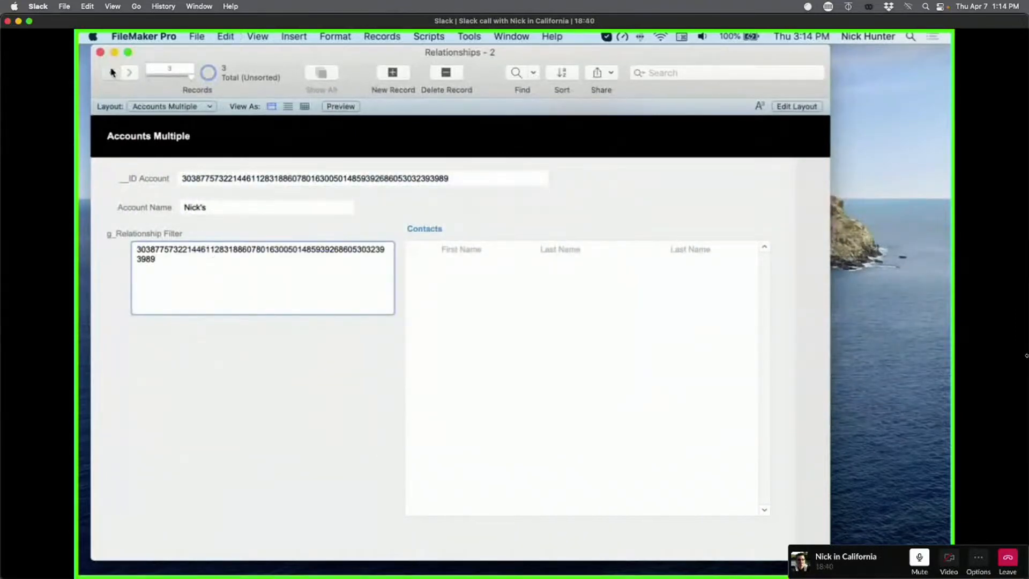
Step: Copy the ACME record's __ID Account value onto a second line of g_Relationship Filter
click(112, 73)
click(228, 179)
key(super+c)
click(219, 267)
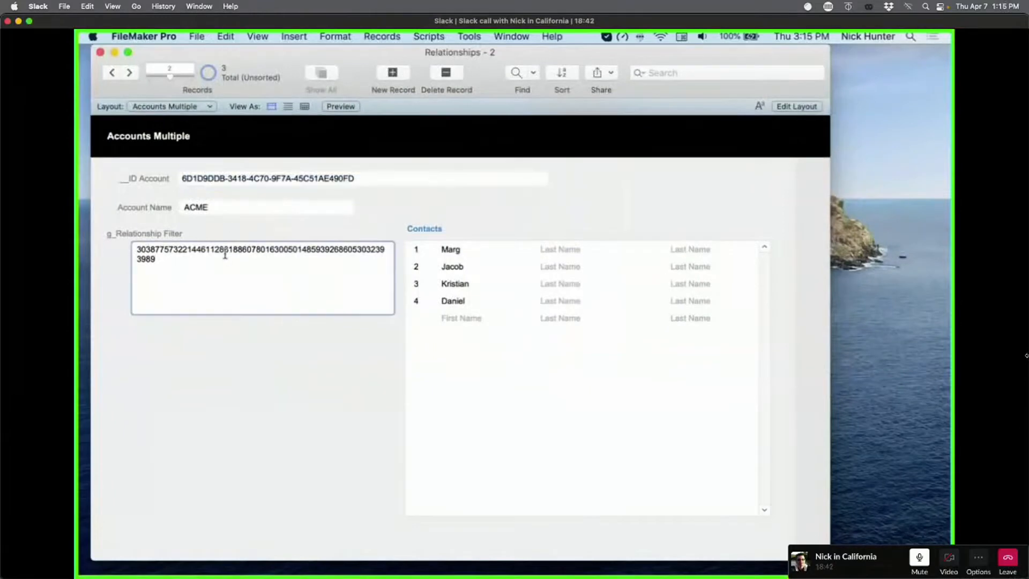
key(Return)
key(super+v)
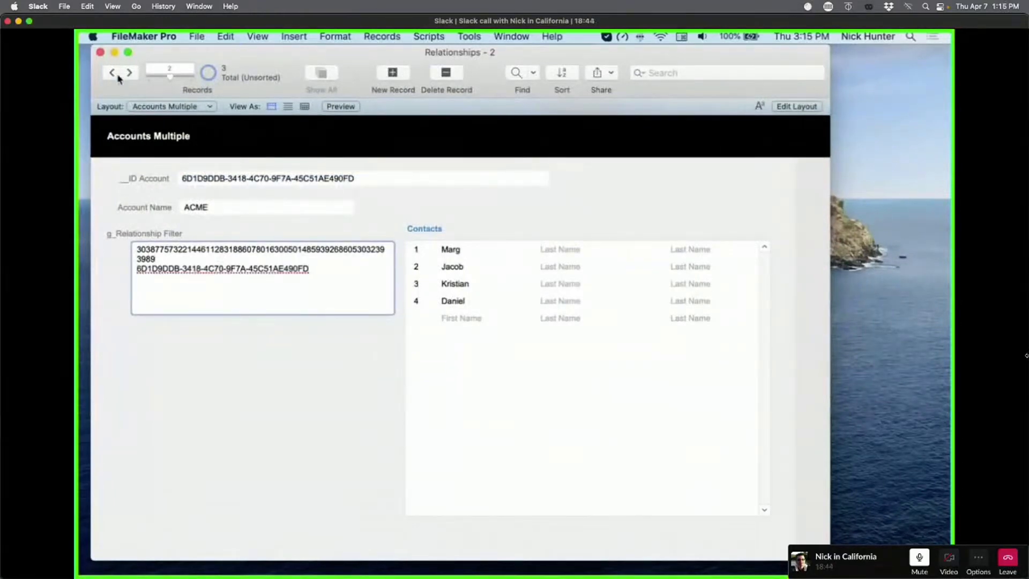
Step: Go to the RC Consulting record and remove the repeated ACME ID pasted as an extra line in g_Relationship Filter
key(ctrl+Up)
key(Return)
key(super+v)
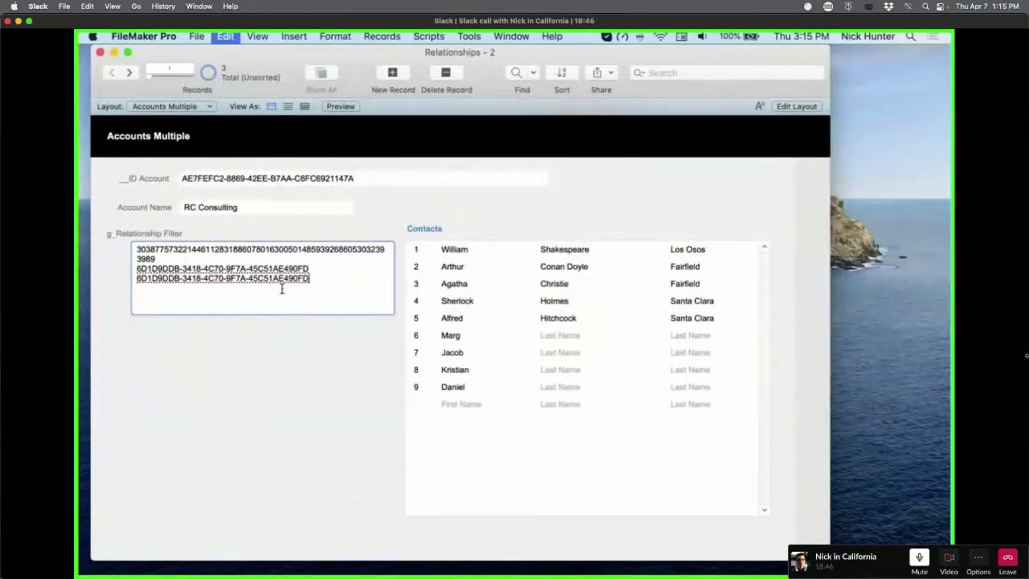
click(282, 354)
click(309, 278)
drag(309, 278, 100, 274)
key(BackSpace)
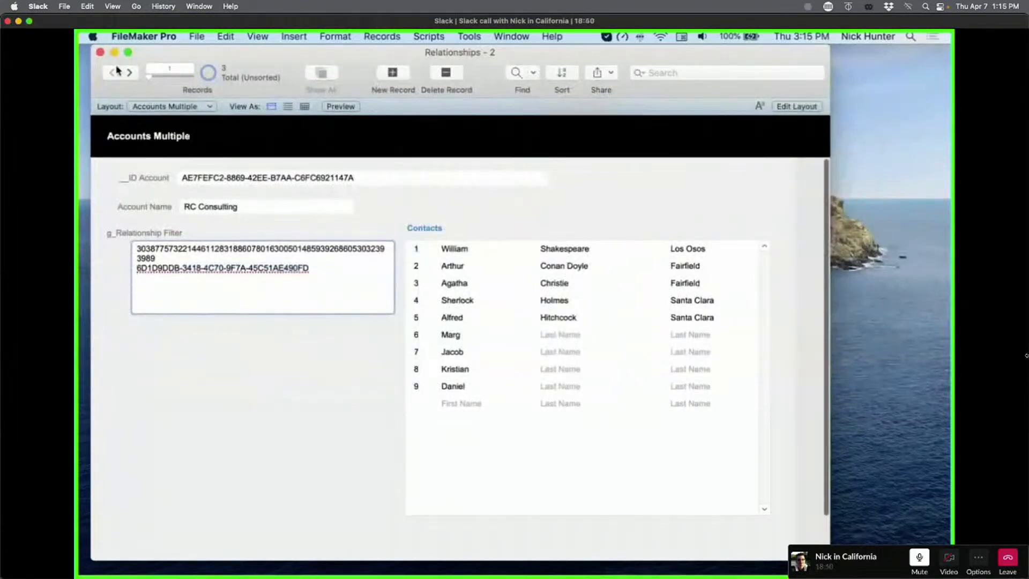
Step: Copy the RC Consulting record's __ID Account value onto the third line of g_Relationship Filter and commit the record
click(245, 182)
key(super+c)
click(239, 289)
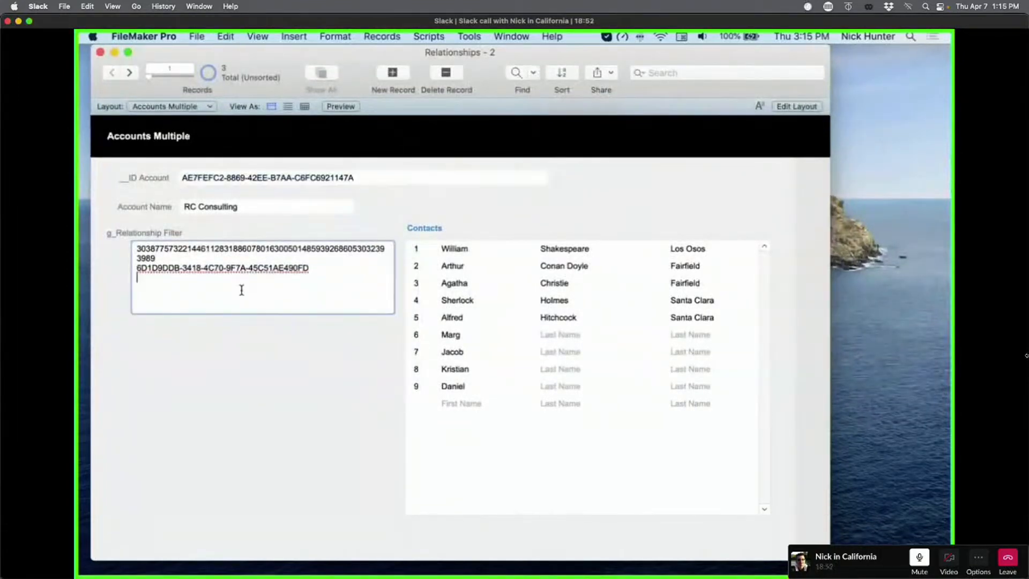
key(Return)
key(super+v)
click(280, 410)
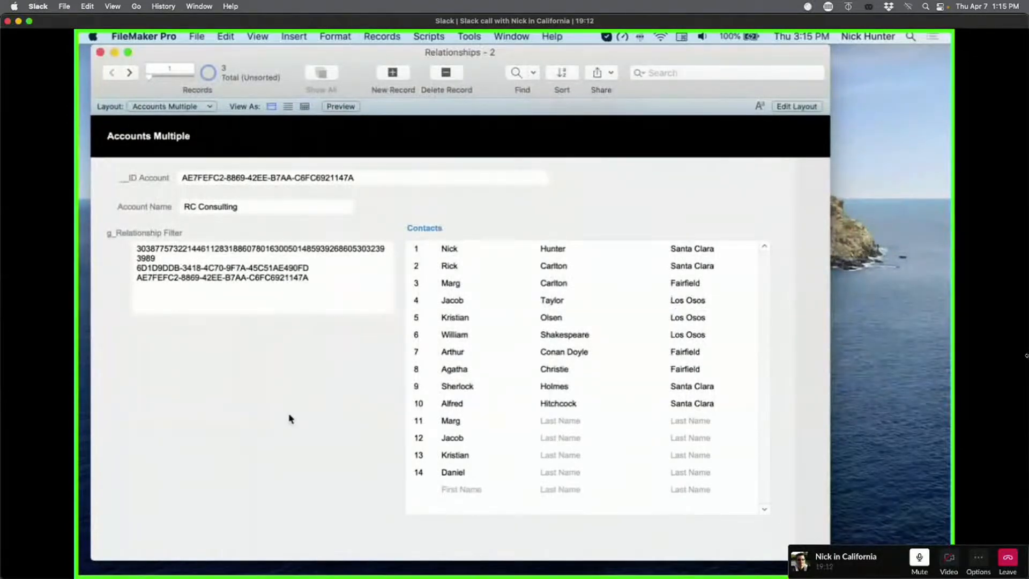
Step: Examine the account IDs listed in g_Relationship Filter alongside the related contacts in the Contacts portal
drag(319, 284, 122, 271)
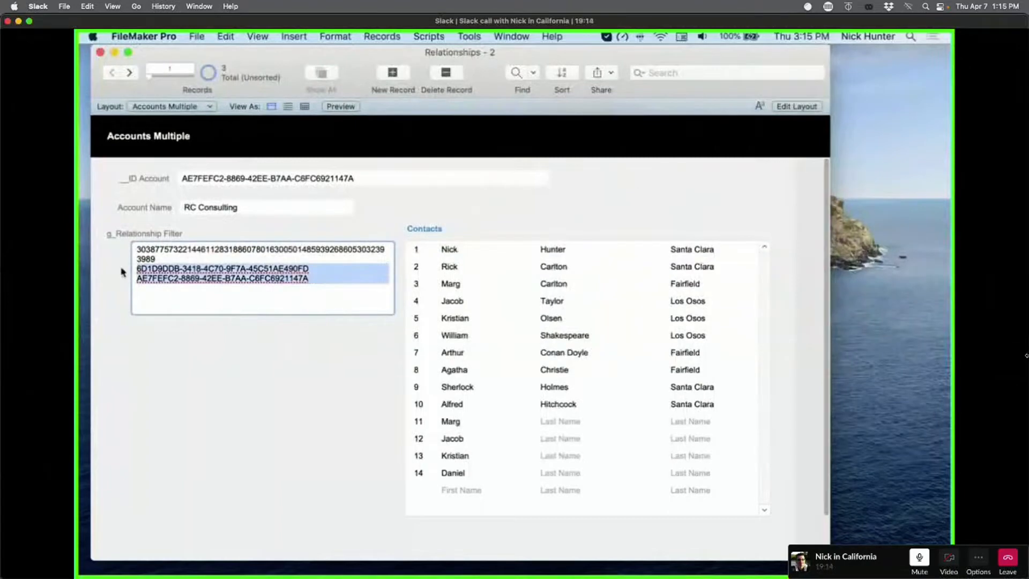
click(256, 284)
drag(306, 281, 104, 266)
drag(180, 259, 96, 241)
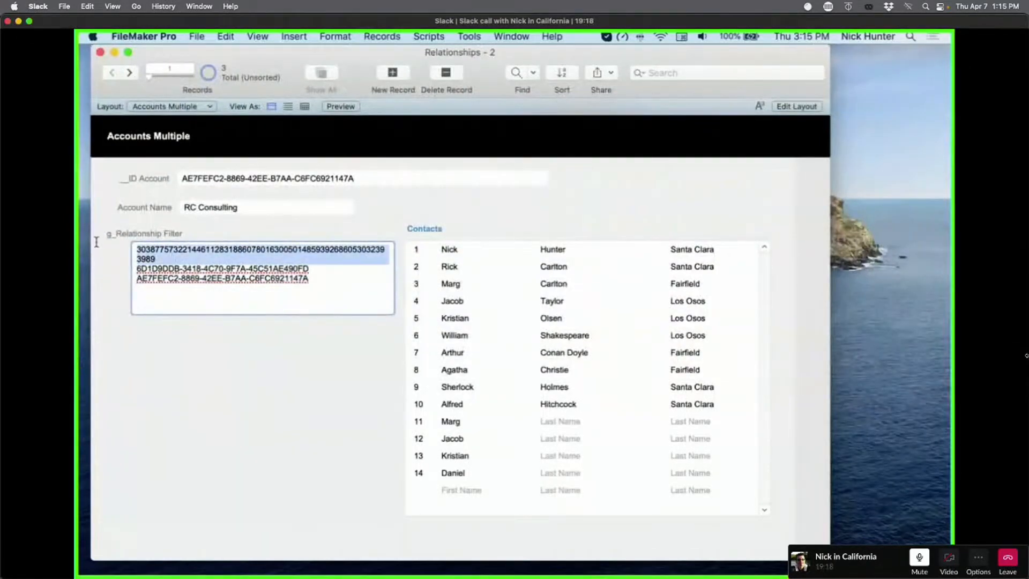
click(198, 374)
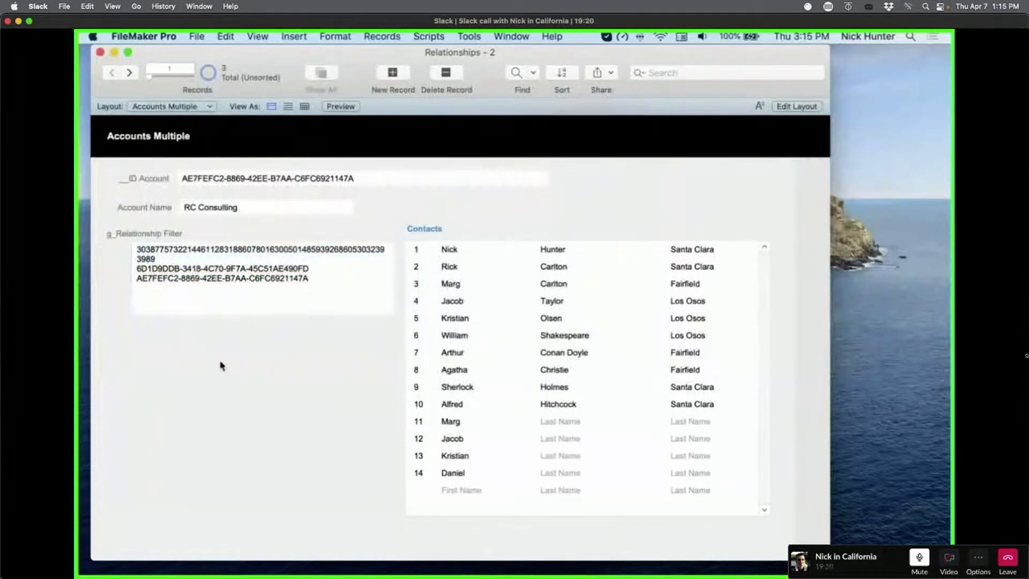
drag(156, 259, 129, 254)
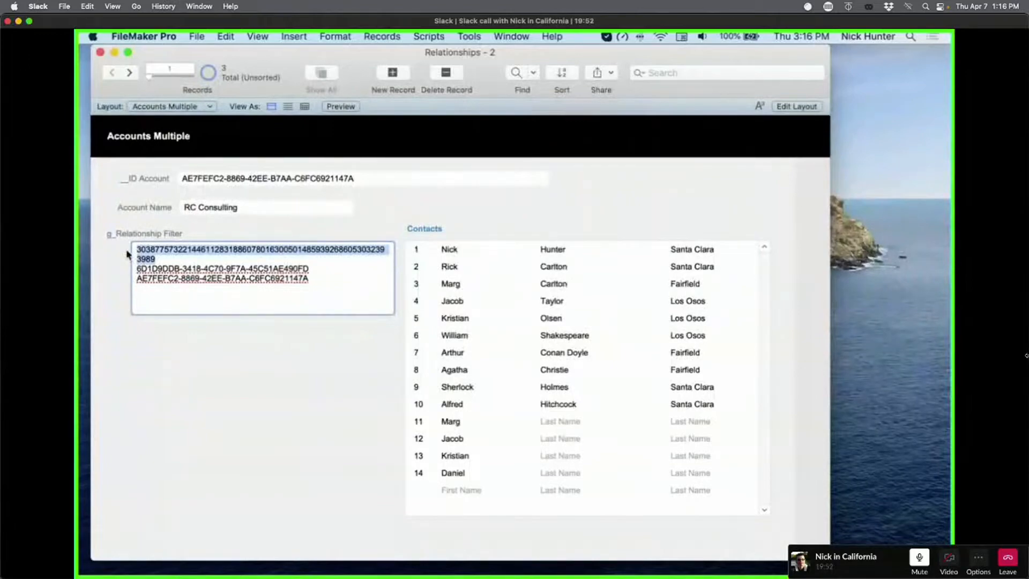
key(ctrl+Up)
key(ctrl+Up)
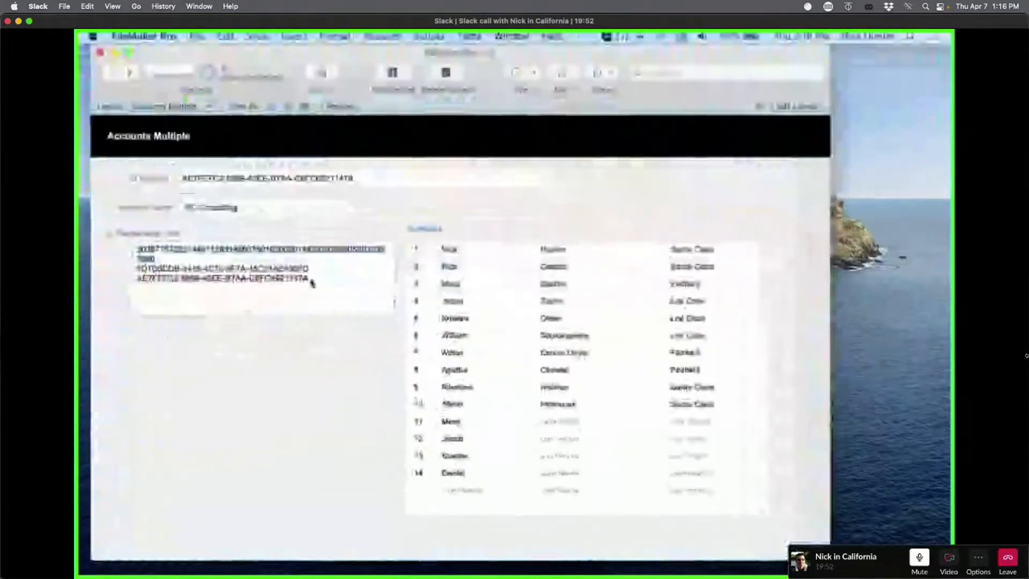
drag(310, 280, 137, 246)
click(213, 390)
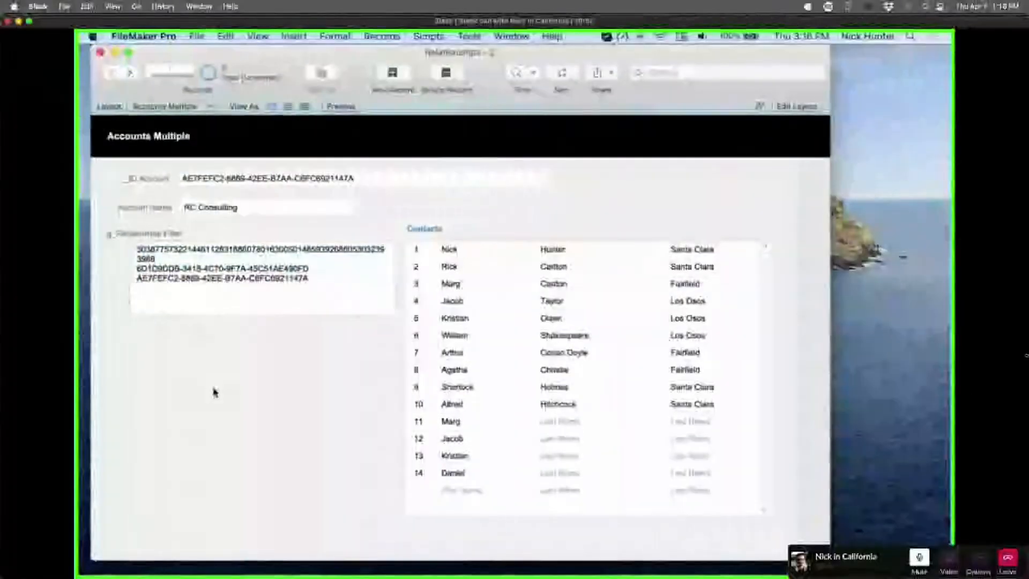
click(275, 296)
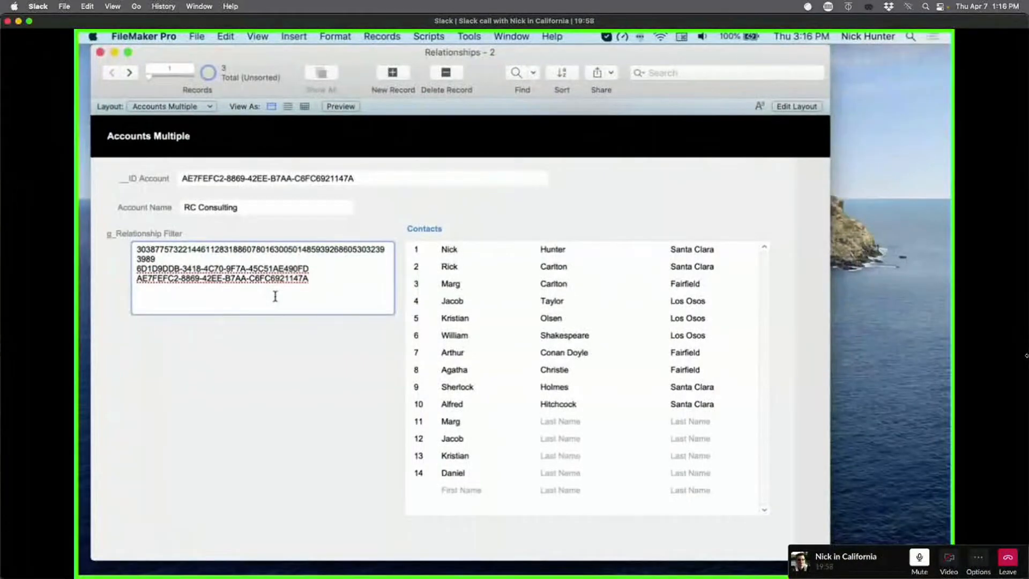
click(280, 388)
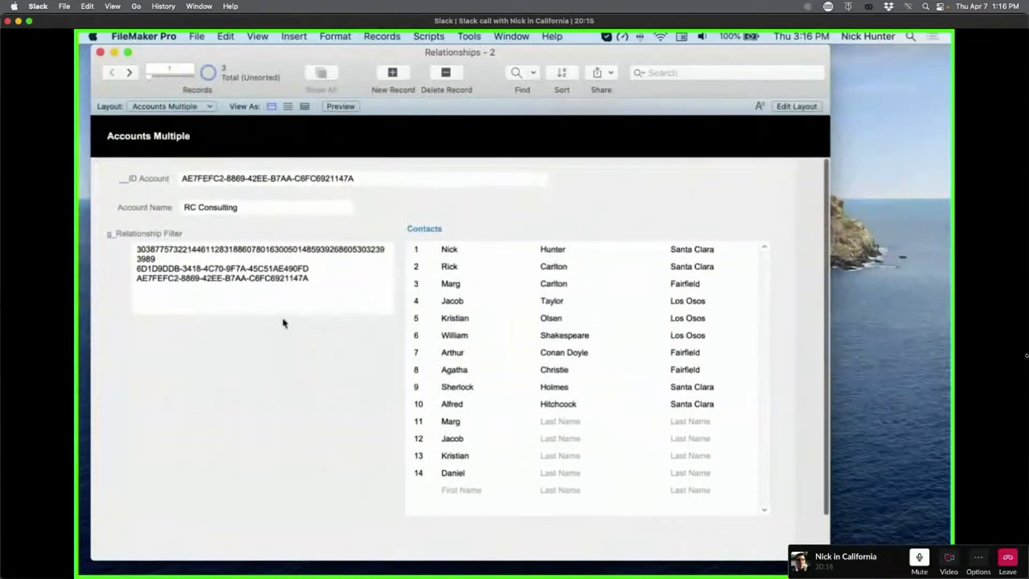
Step: Create a computer form layout named Contact Search showing records from Contacts, and make its top navigation part slightly taller
click(171, 112)
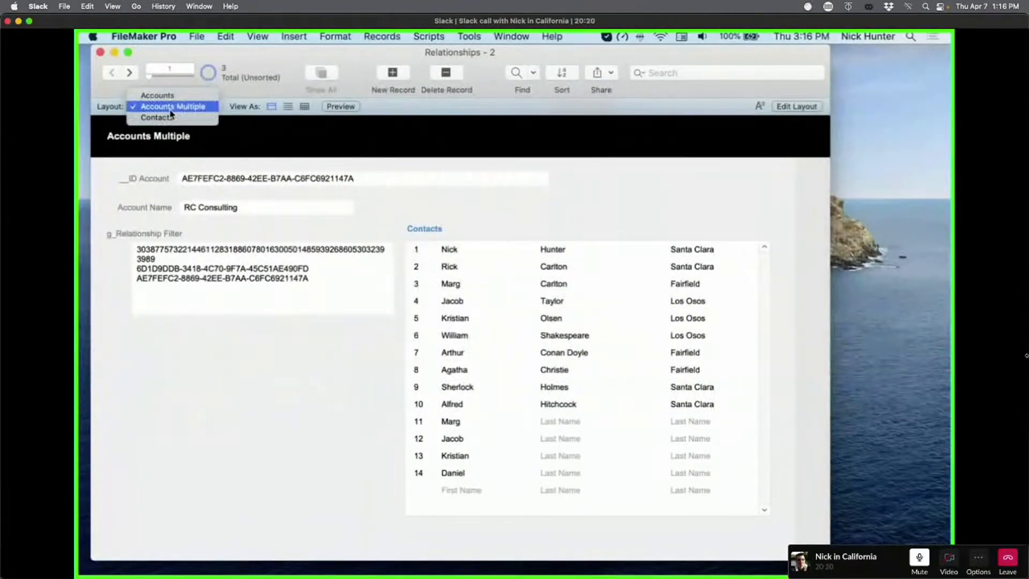
click(158, 118)
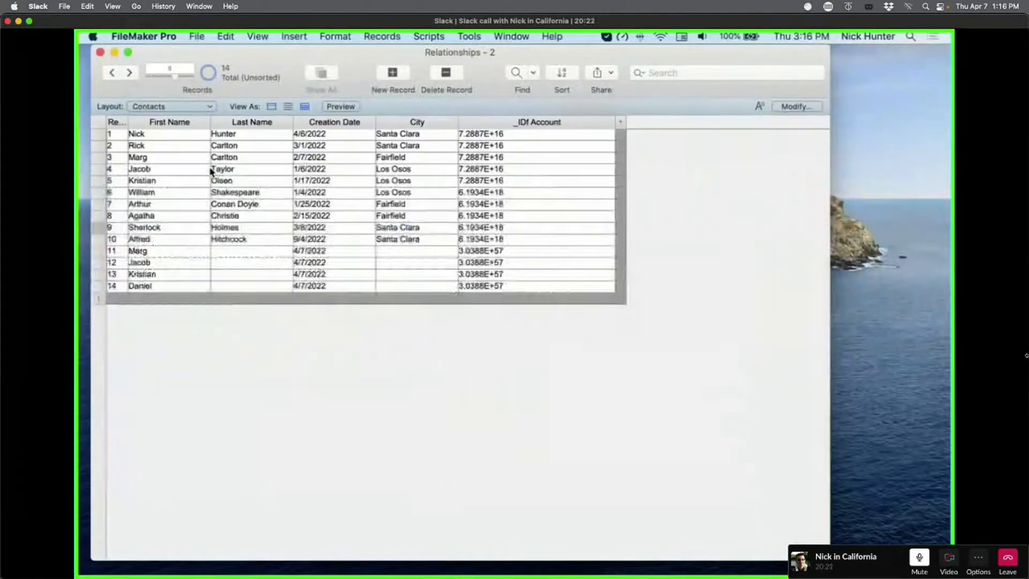
key(super+l)
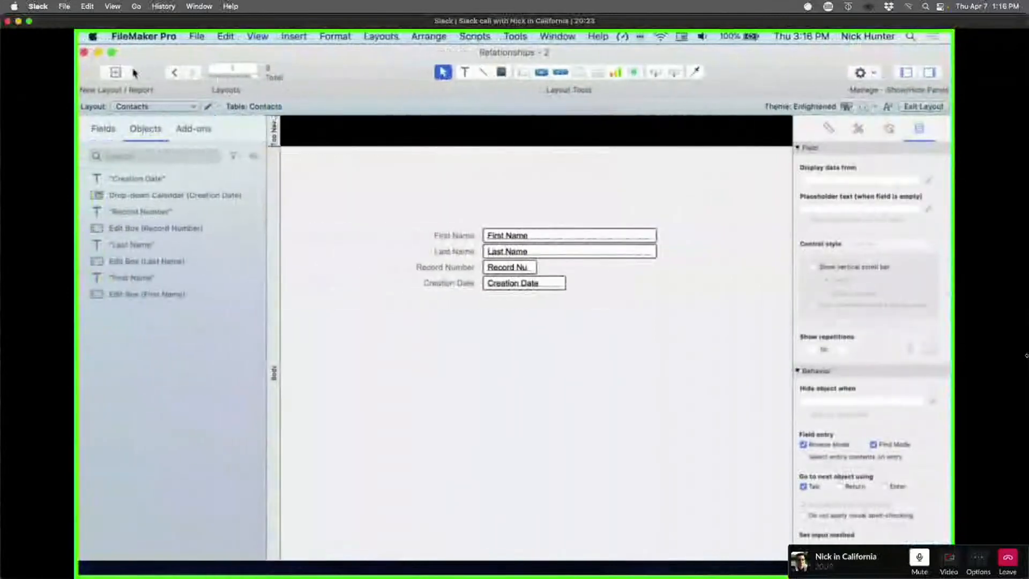
click(115, 72)
click(390, 223)
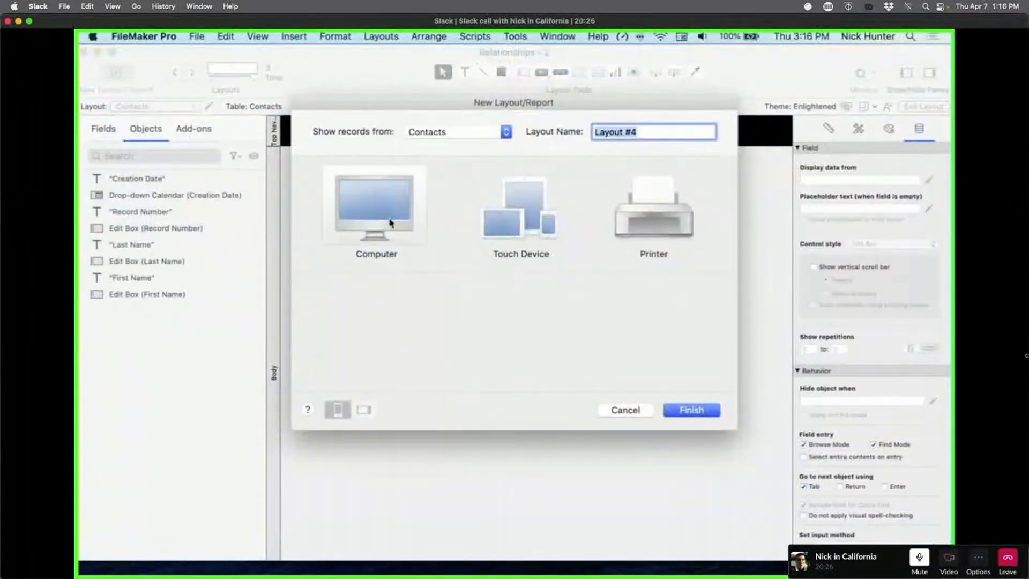
text(Contact)
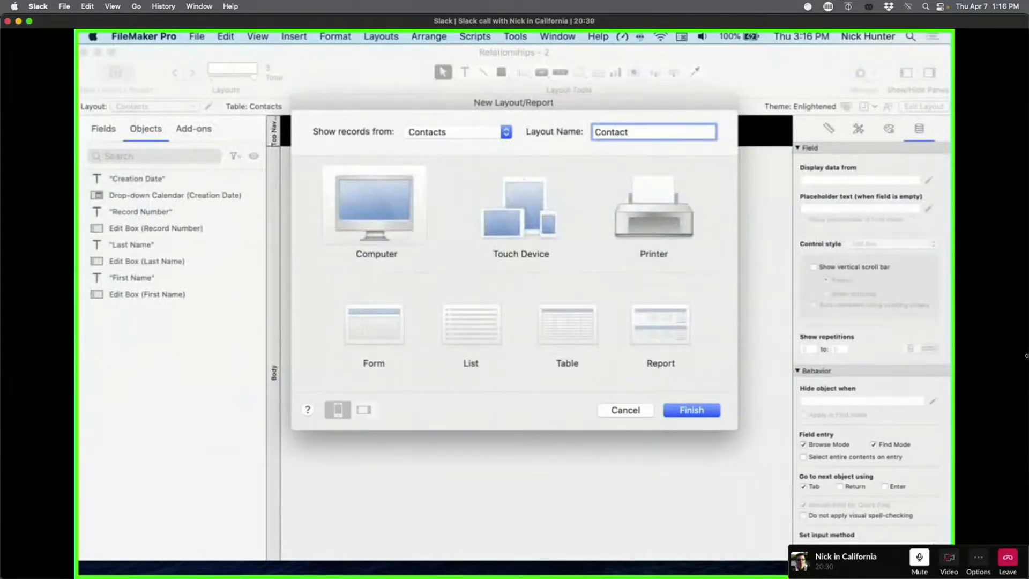
text( Seach)
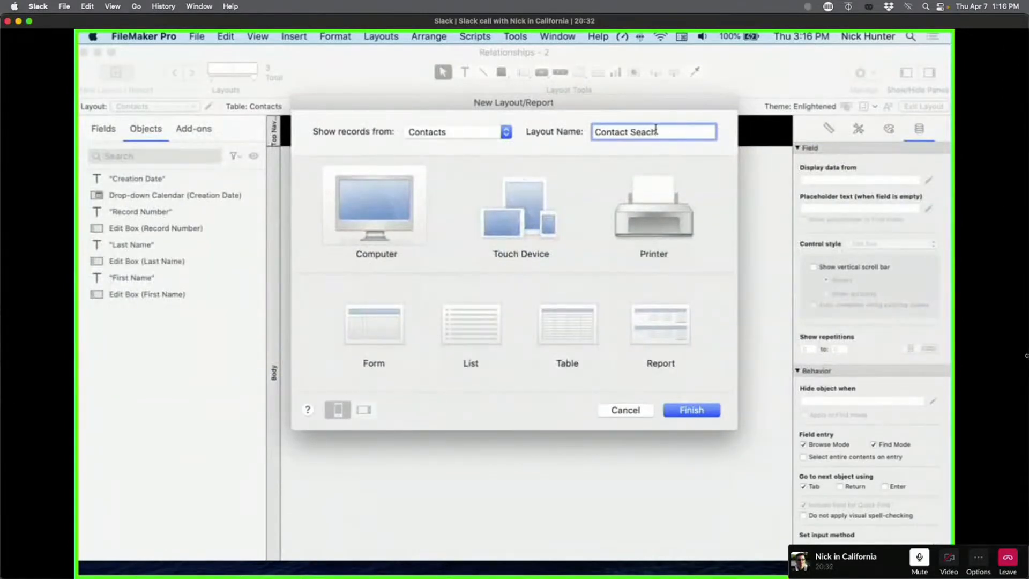
click(646, 131)
text(r)
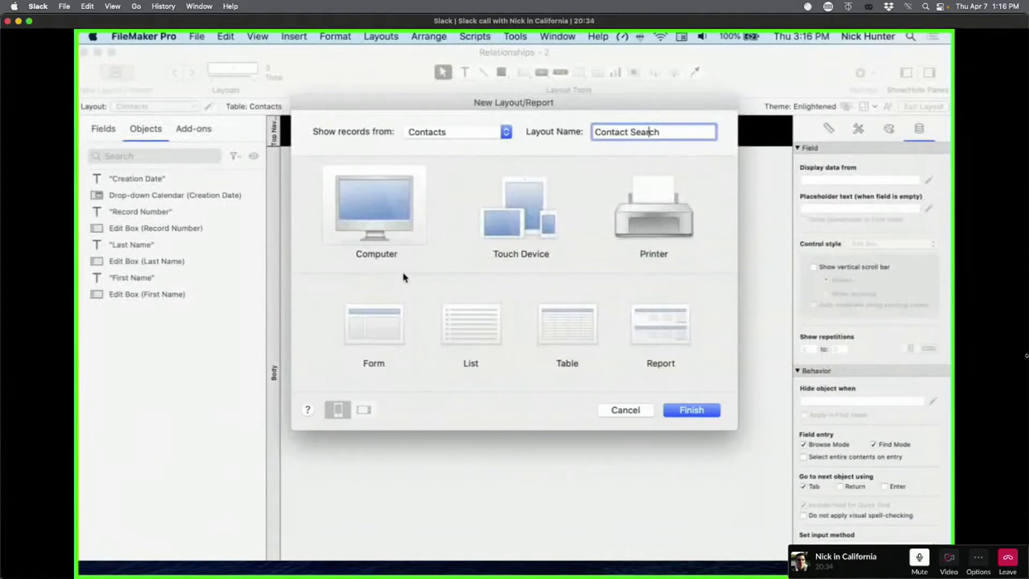
click(375, 343)
key(Return)
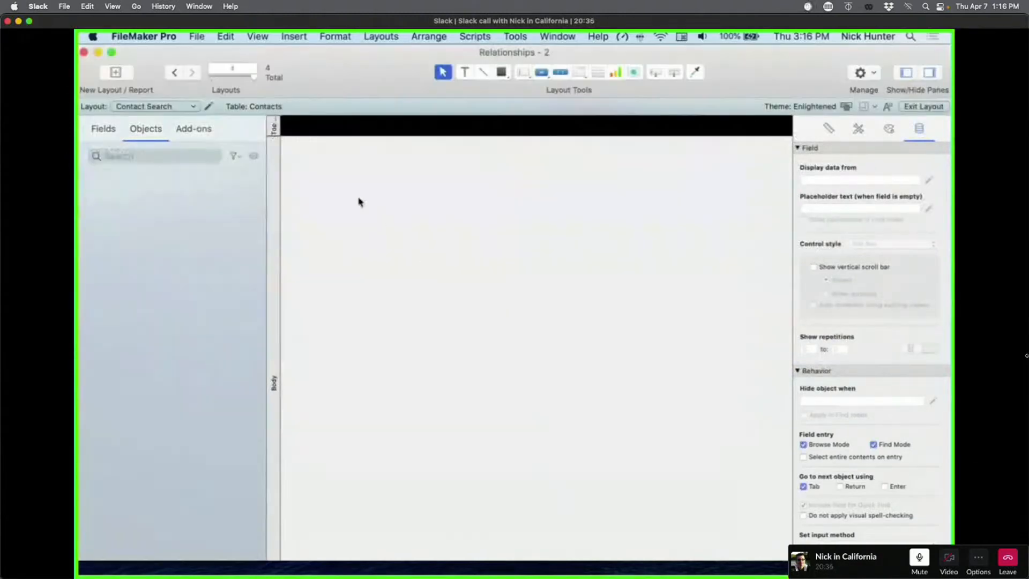
drag(307, 136, 311, 145)
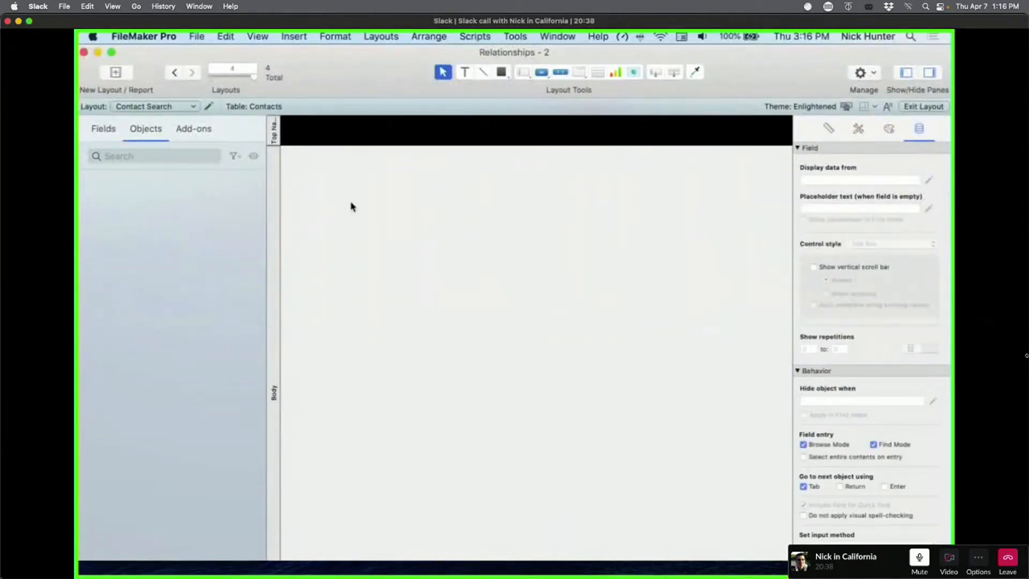
Step: Add another occurrence of the Contacts table to the relationships graph and place it below Contacts Multiple
key(super+shift+d)
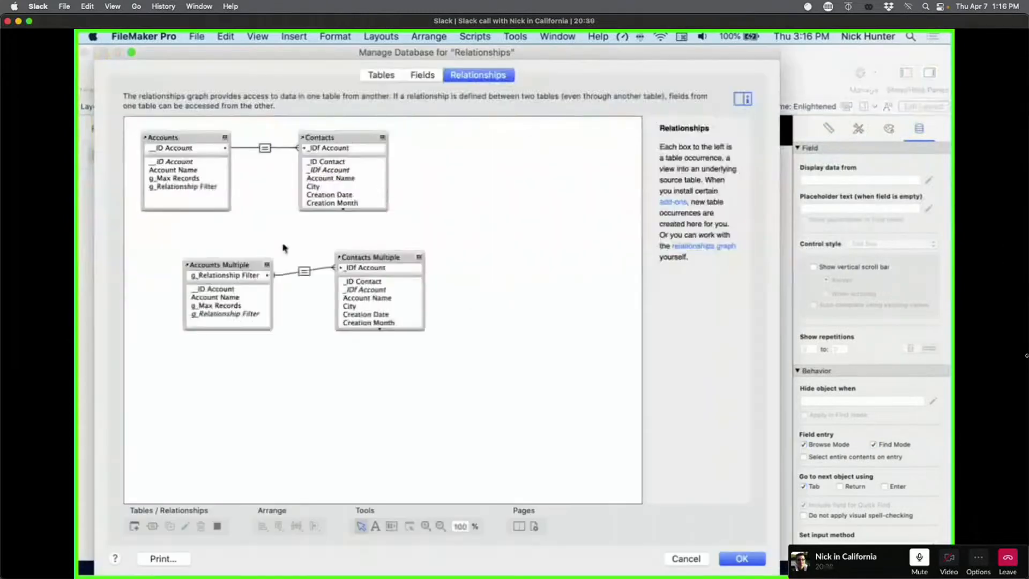
click(134, 527)
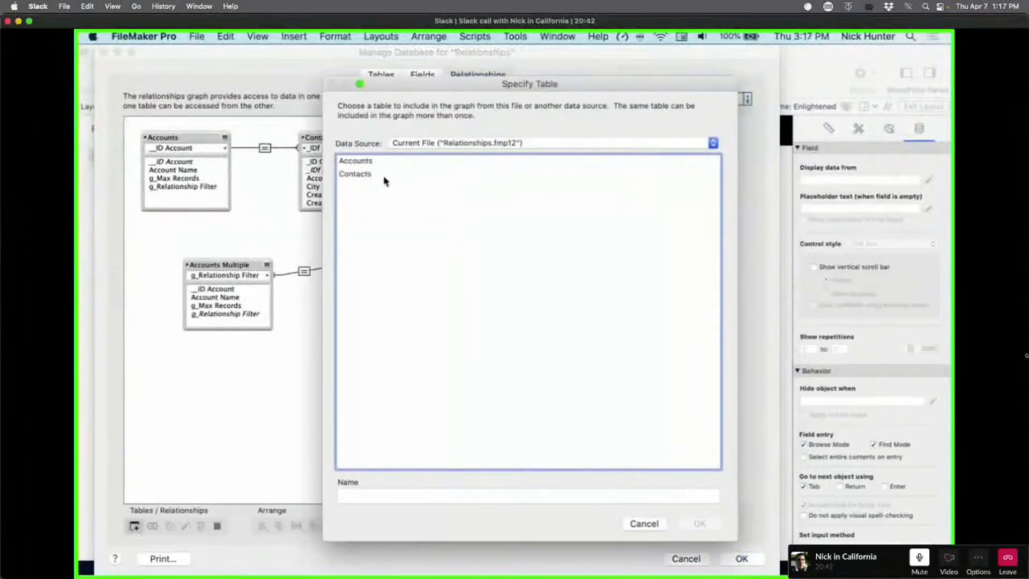
double_click(384, 176)
drag(381, 277, 401, 394)
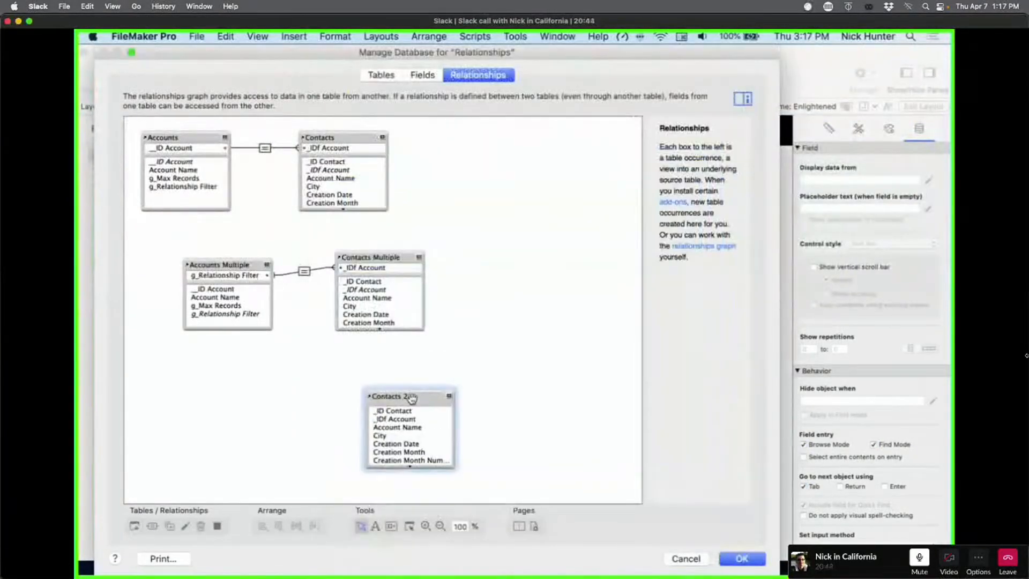
Step: Rename the new Contacts table occurrence as Contacts Search and save the database changes
double_click(410, 400)
click(395, 490)
key(BackSpace)
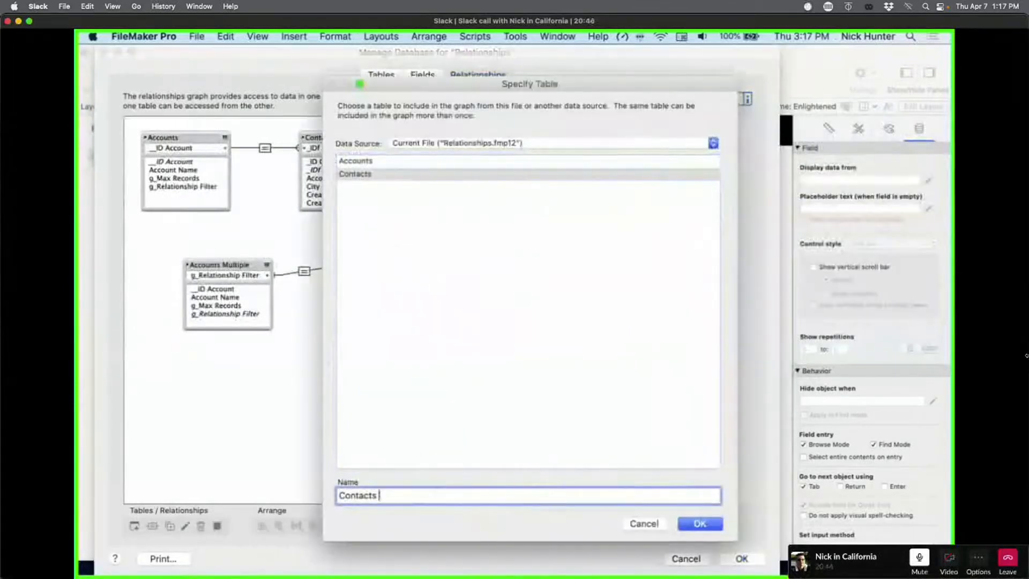
text(Search)
click(699, 524)
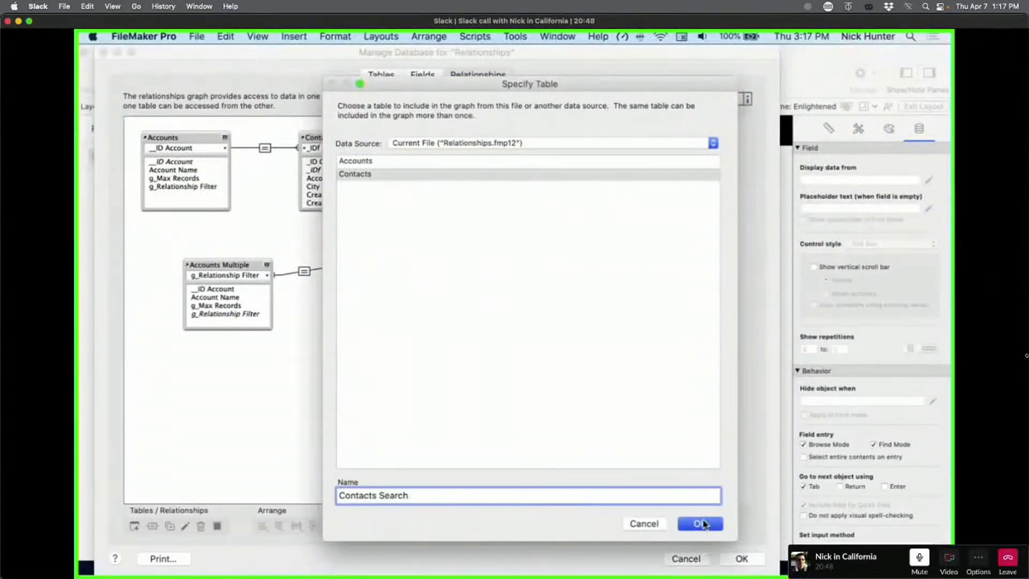
click(739, 559)
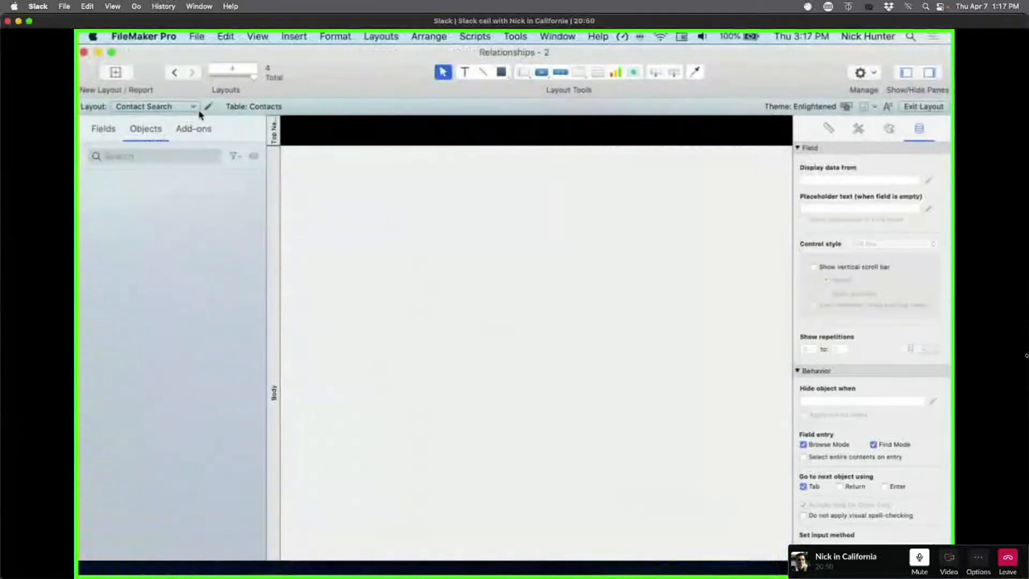
Step: Set the Contact Search layout to show records from the Contacts Search table occurrence
click(208, 109)
click(429, 203)
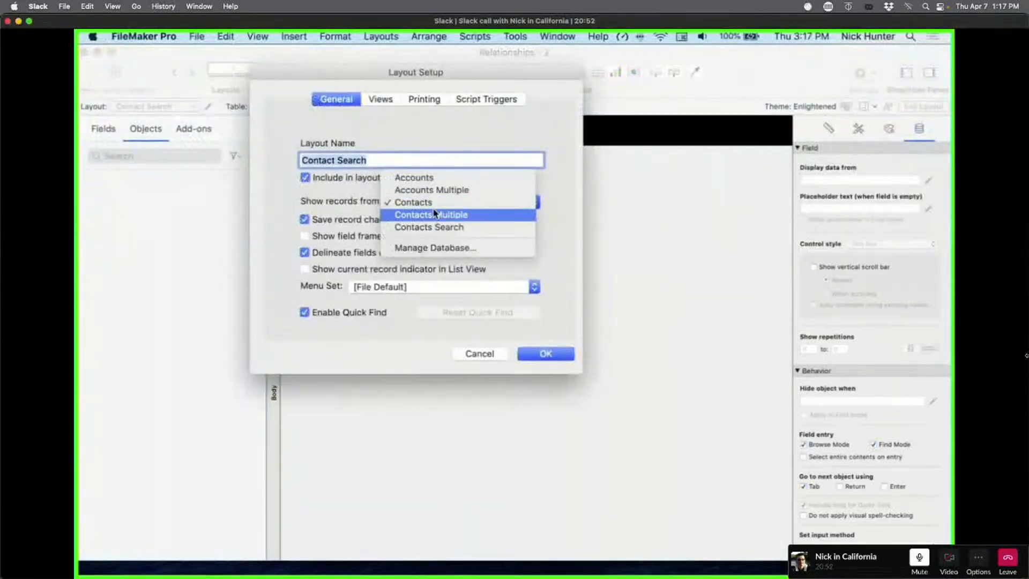
click(429, 227)
click(545, 353)
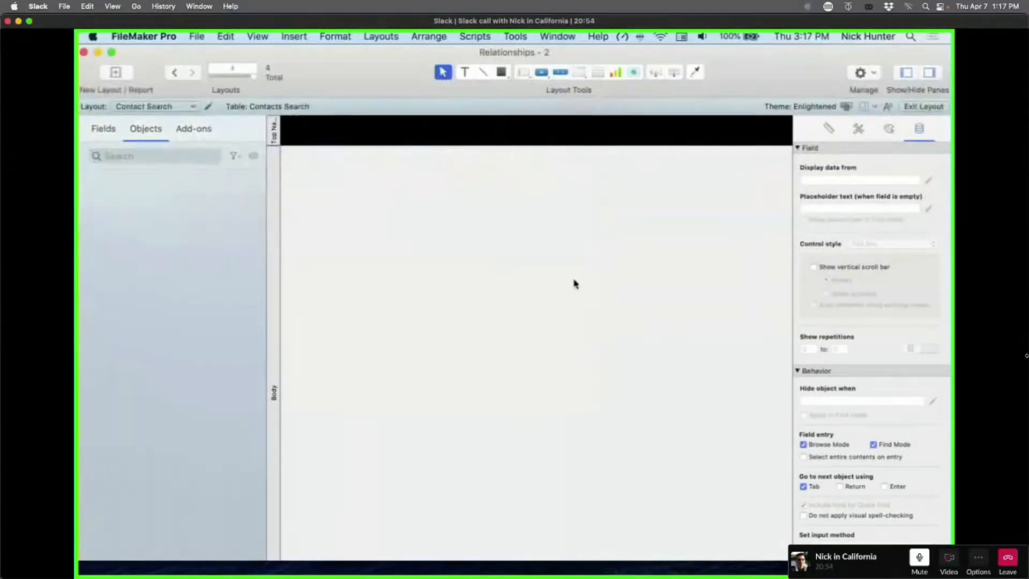
Step: Place the _ID Contact, City, Creation Date, First Name and Last Name fields together on the layout body
click(103, 130)
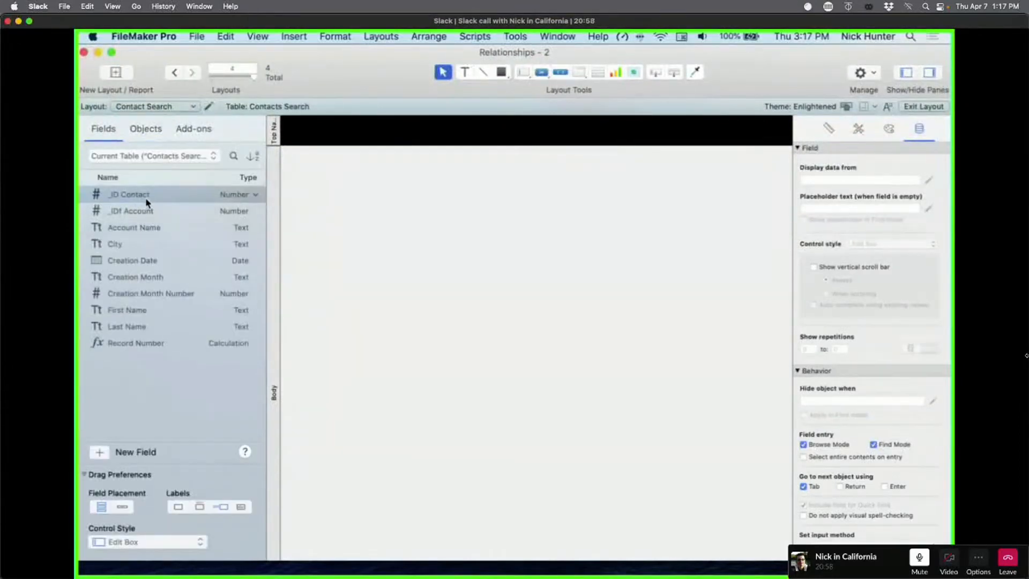
double_click(148, 196)
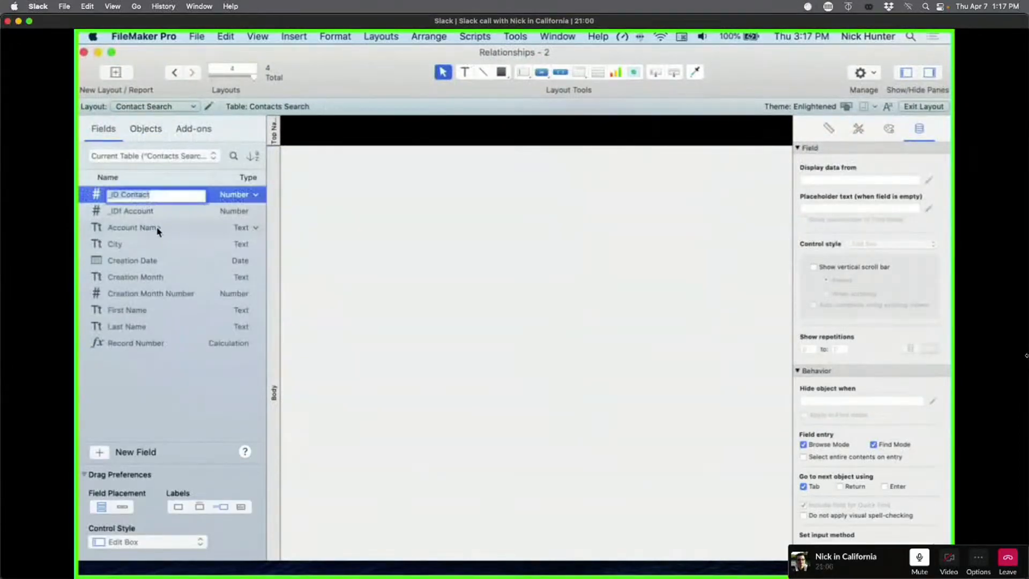
super+click(156, 310)
super+click(151, 328)
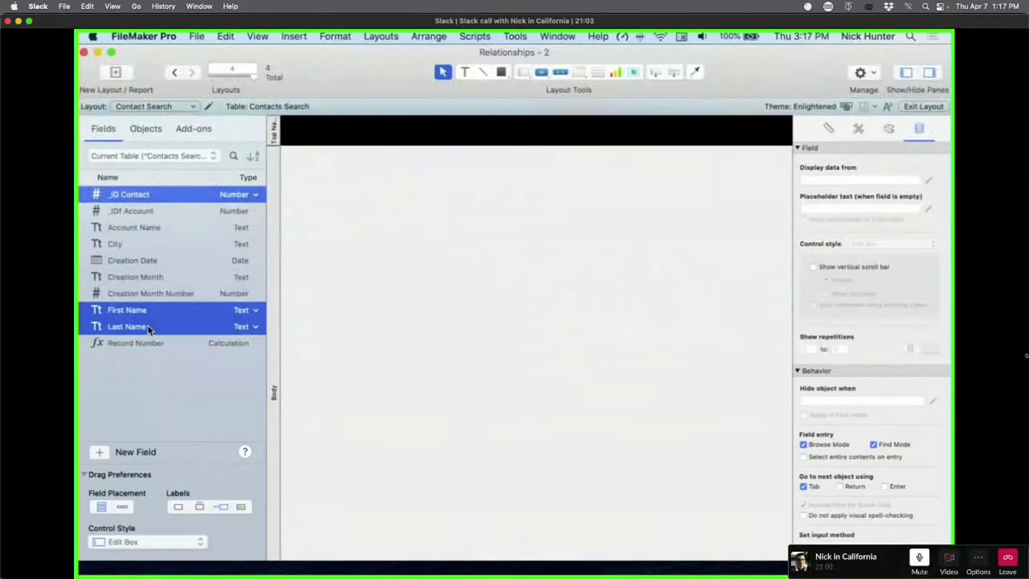
super+click(132, 246)
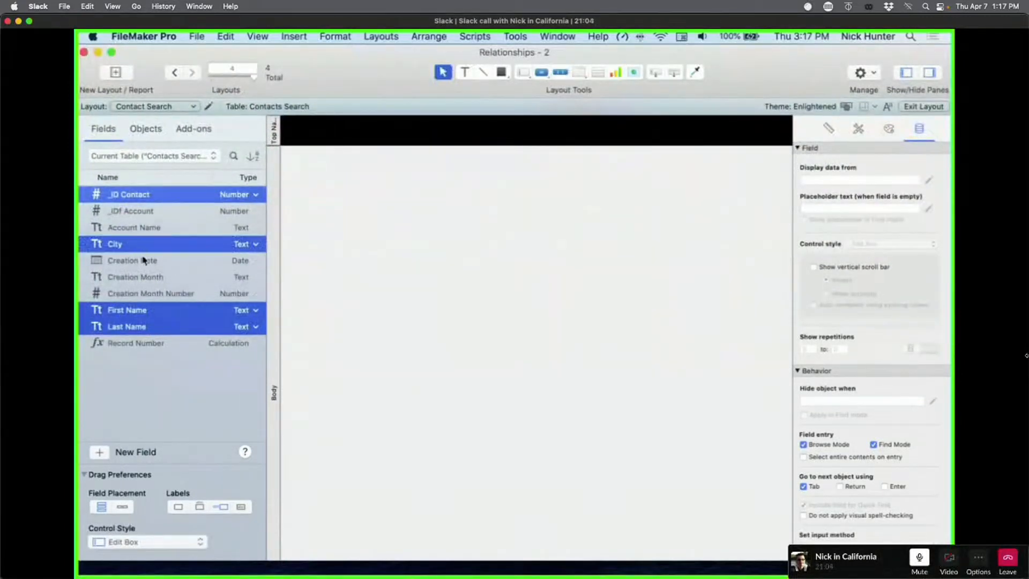
super+click(132, 264)
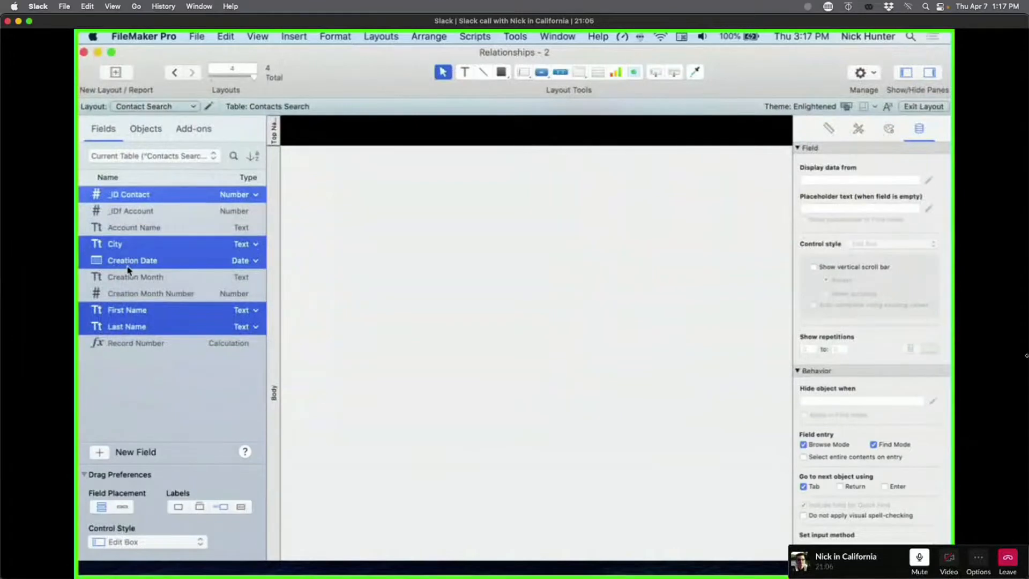
drag(129, 270, 401, 257)
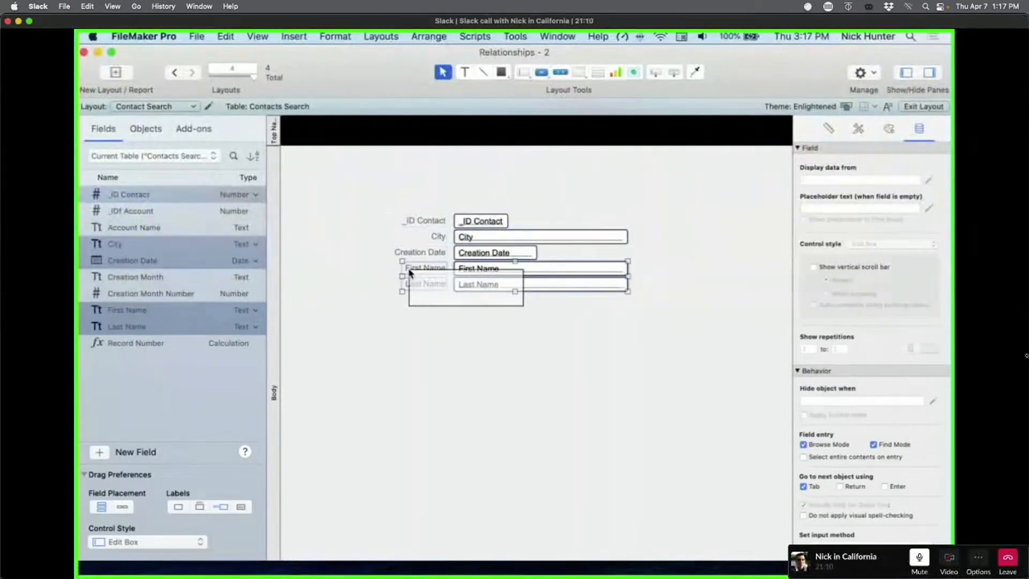
Step: Move First Name and Last Name above City, put a widened _ID Contact field above them, and preview the layout in Browse mode
drag(485, 270, 482, 184)
drag(479, 222, 732, 168)
click(690, 244)
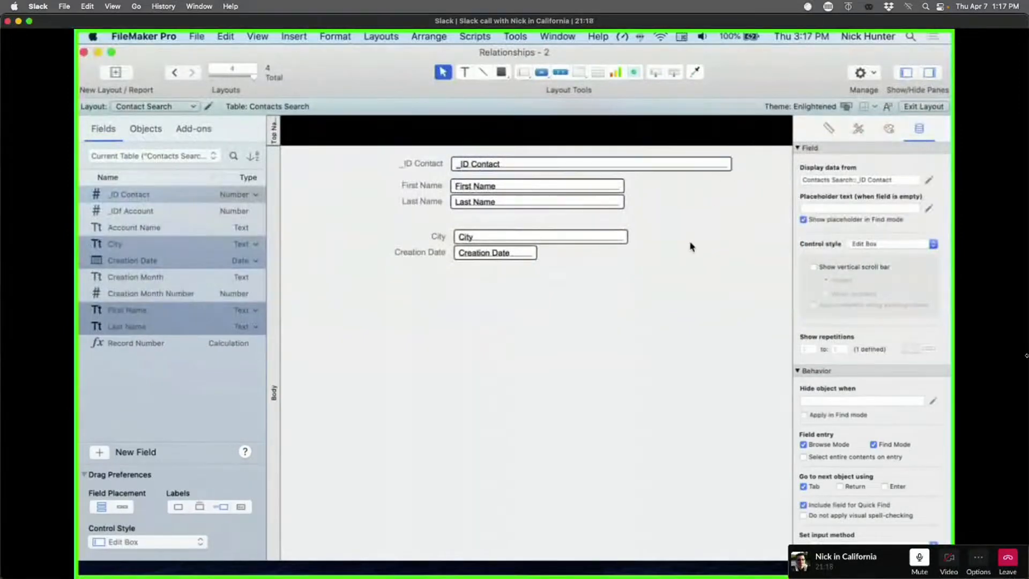
key(super+b)
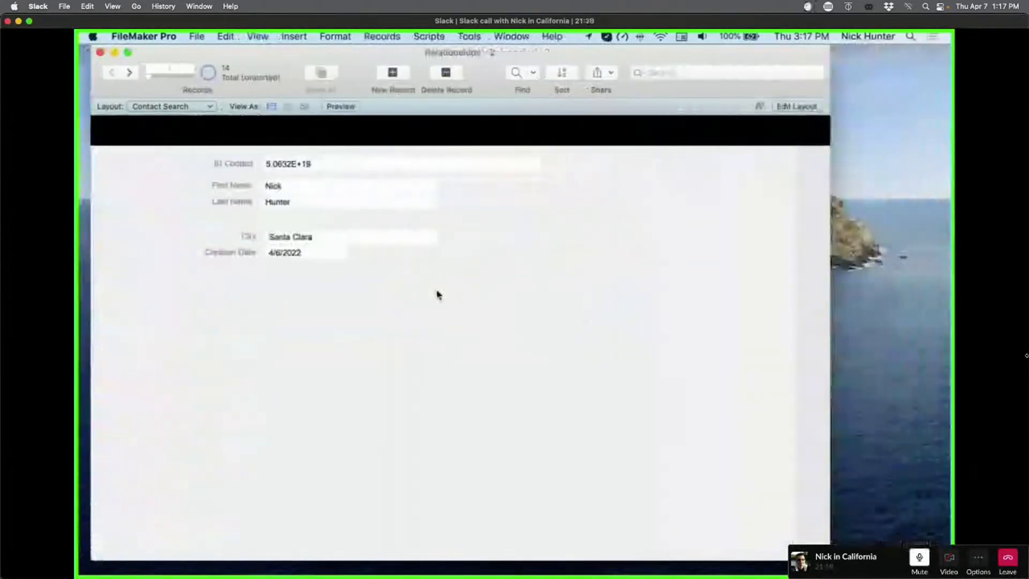
Step: Set the _ID Contact field's number format to As entered and return to Browse mode
key(super+l)
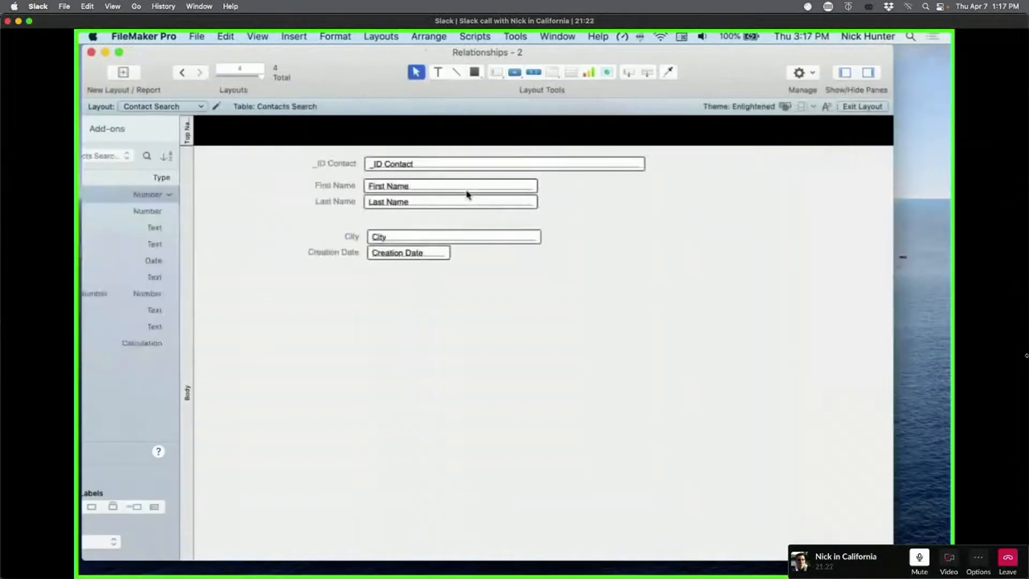
click(547, 170)
scroll(911, 332, down, 4)
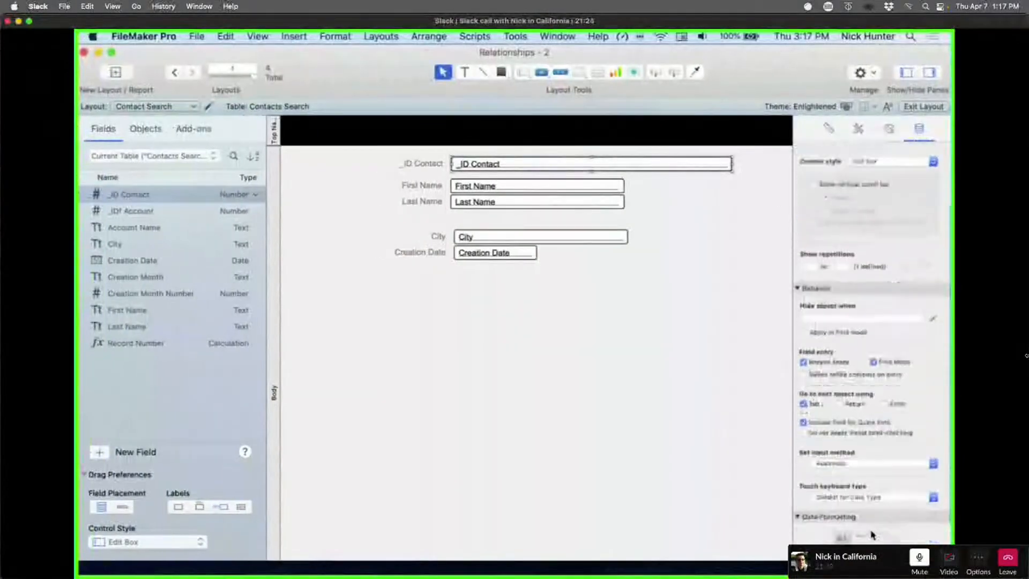
scroll(851, 480, down, 2)
click(855, 512)
click(858, 522)
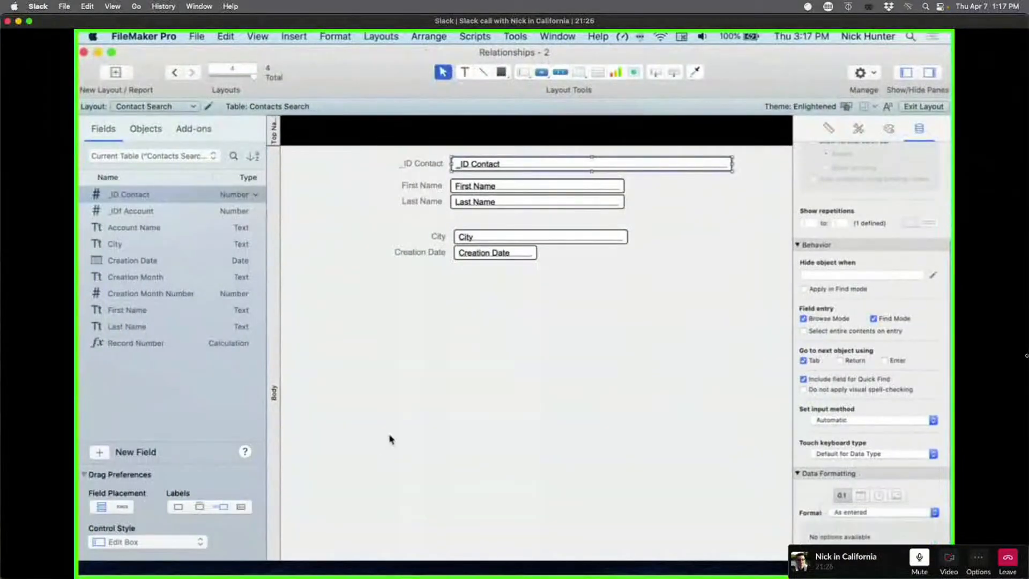
key(super+b)
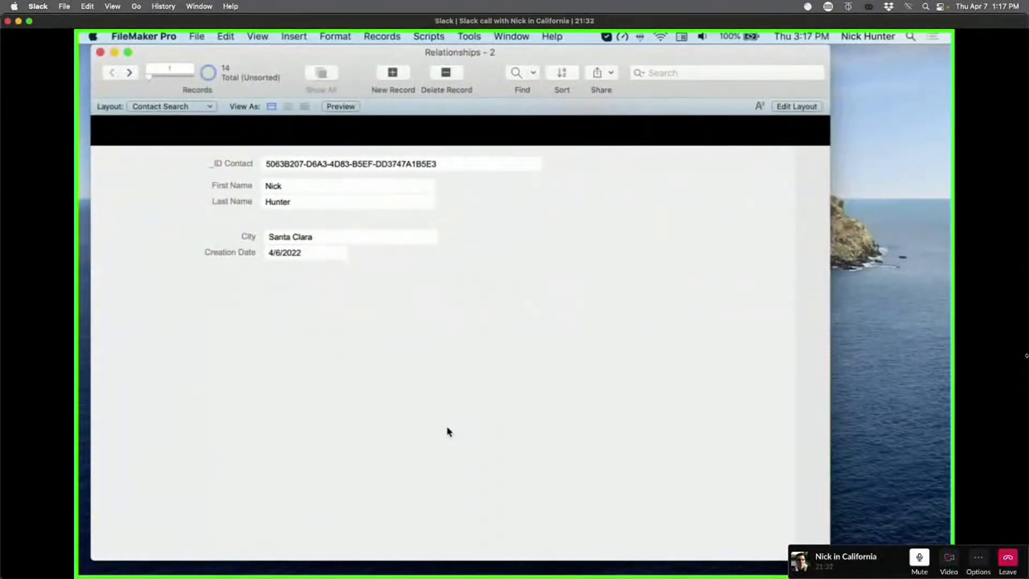
Step: Page forward through the contact records and back to the first one to review their field values
click(129, 73)
click(129, 73)
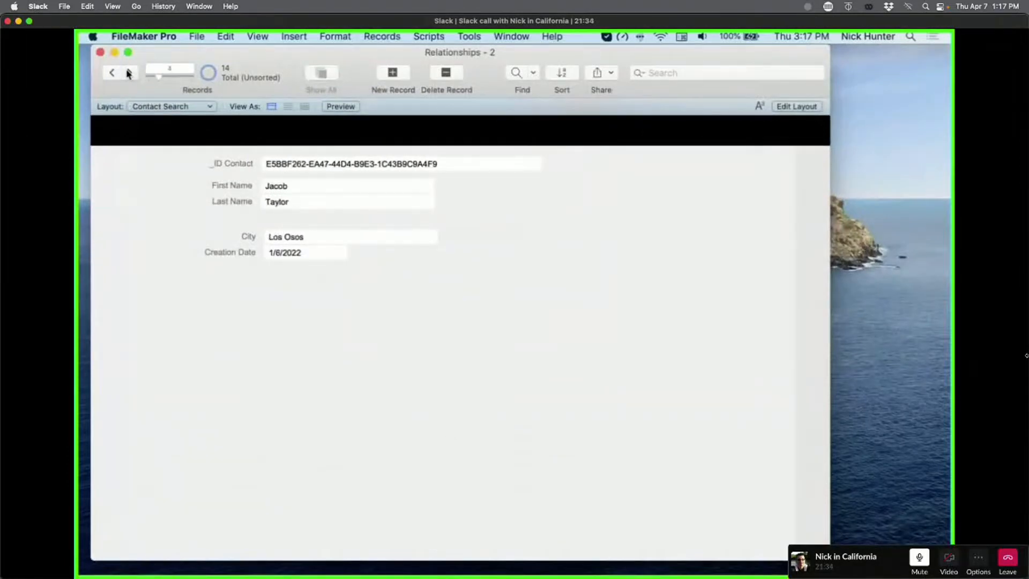
click(129, 72)
click(129, 72)
click(129, 73)
click(129, 73)
click(128, 73)
click(129, 73)
click(113, 73)
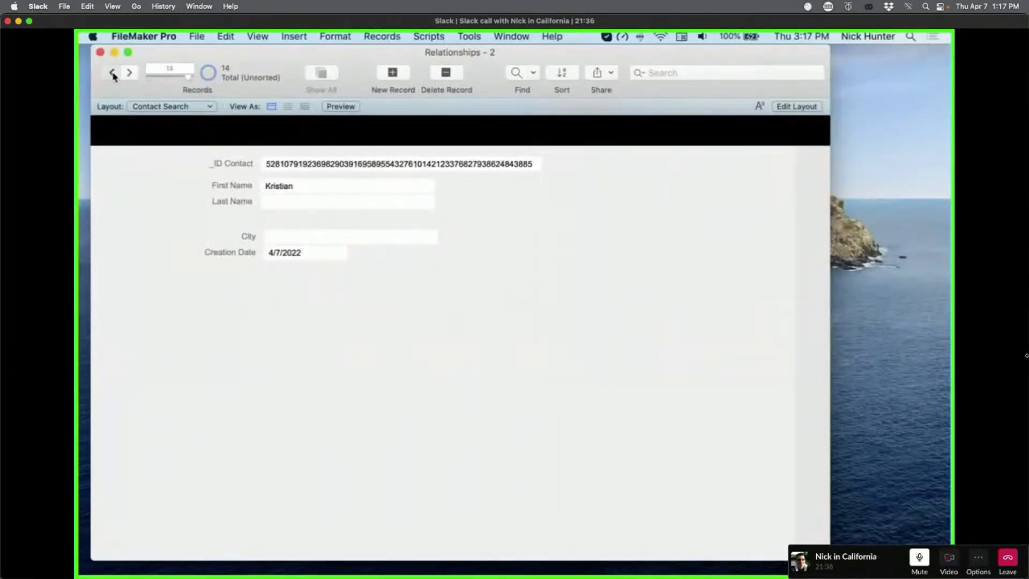
click(113, 73)
click(113, 73)
click(113, 73)
click(113, 74)
click(113, 74)
click(113, 73)
click(113, 74)
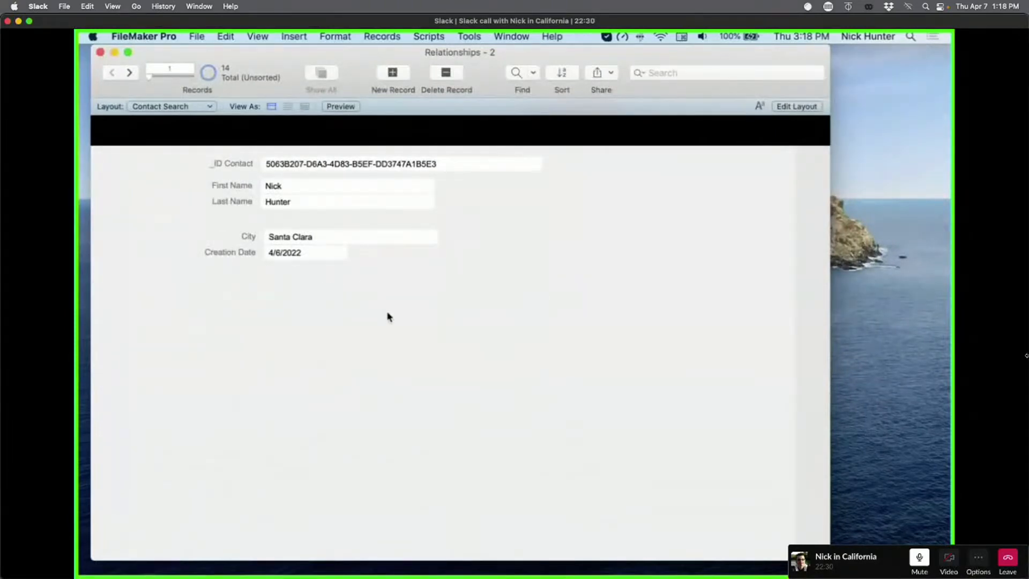
Step: Find the contacts whose City is Santa Clara and page through the found records
key(super+f)
click(295, 238)
text(Sa)
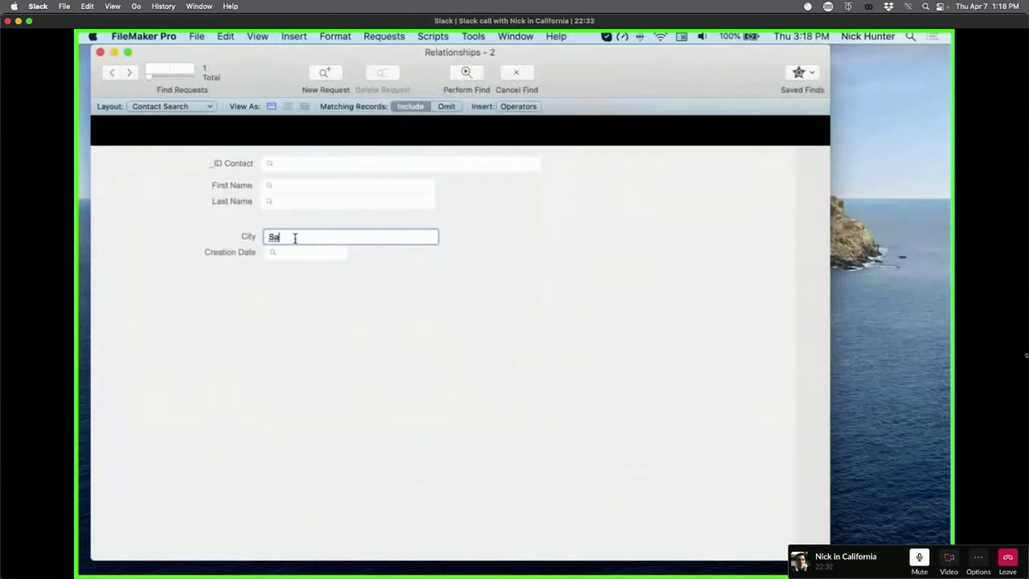
text(nta Clara)
click(466, 73)
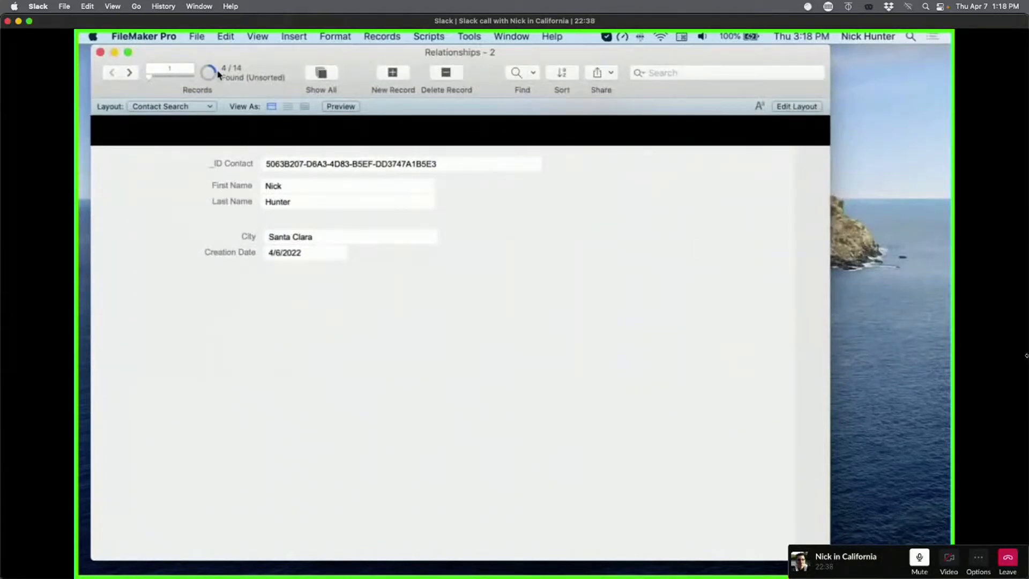
click(113, 74)
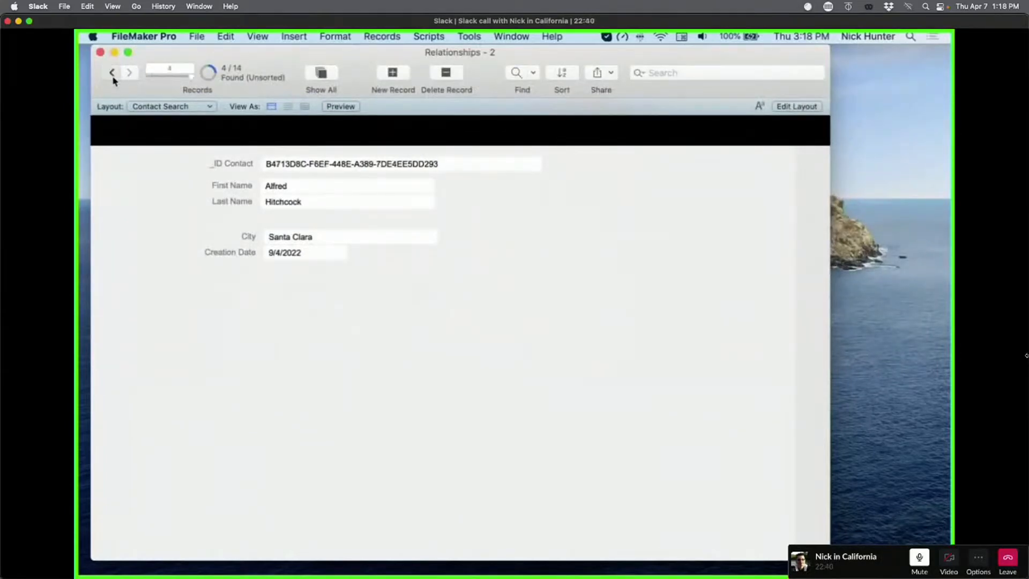
click(113, 74)
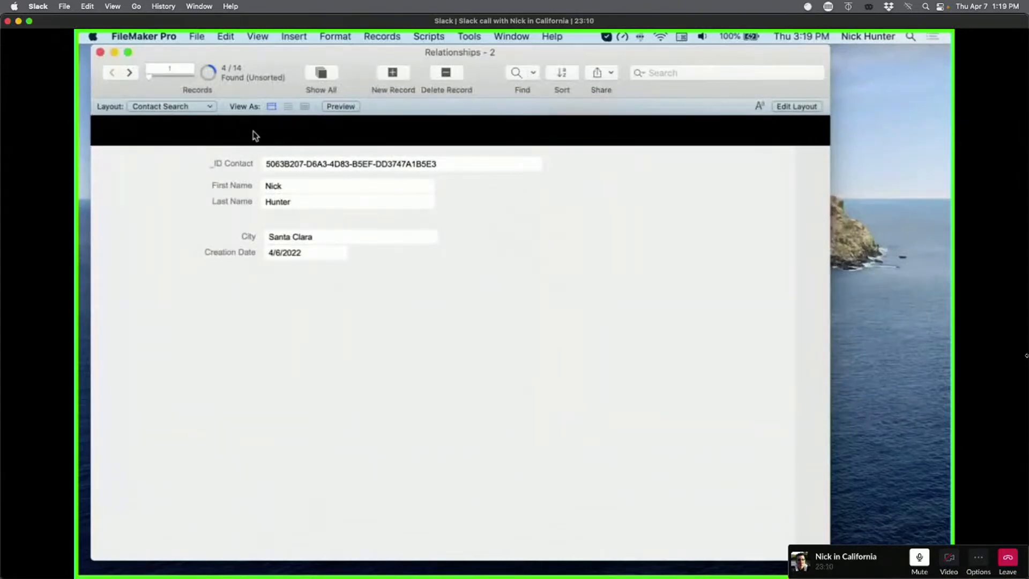
drag(258, 56, 257, 56)
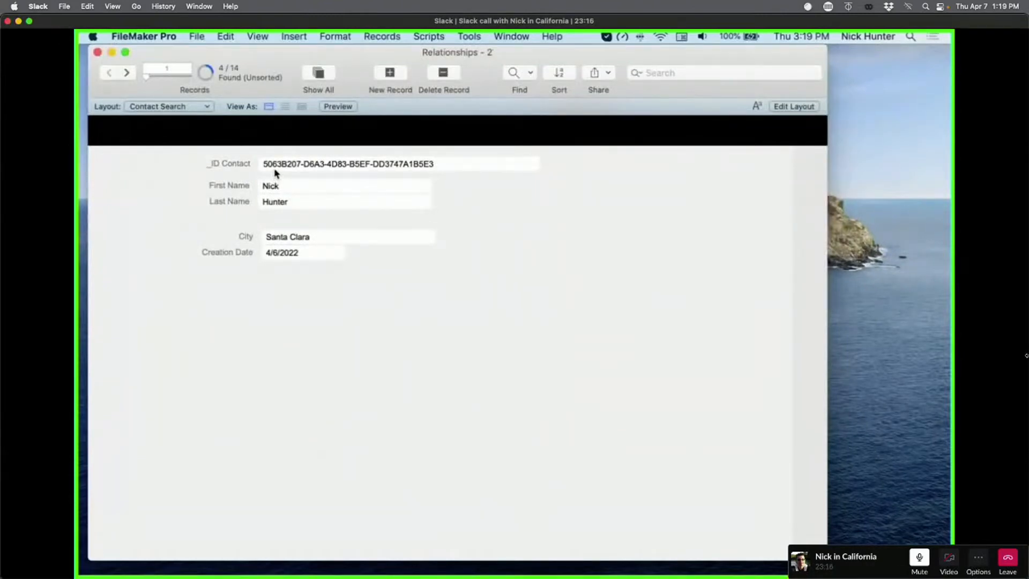
Step: Create a summary field named listOf_Contact IDs in the Contacts table as a List of _ID Contact, and save the database changes
key(super+shift+d)
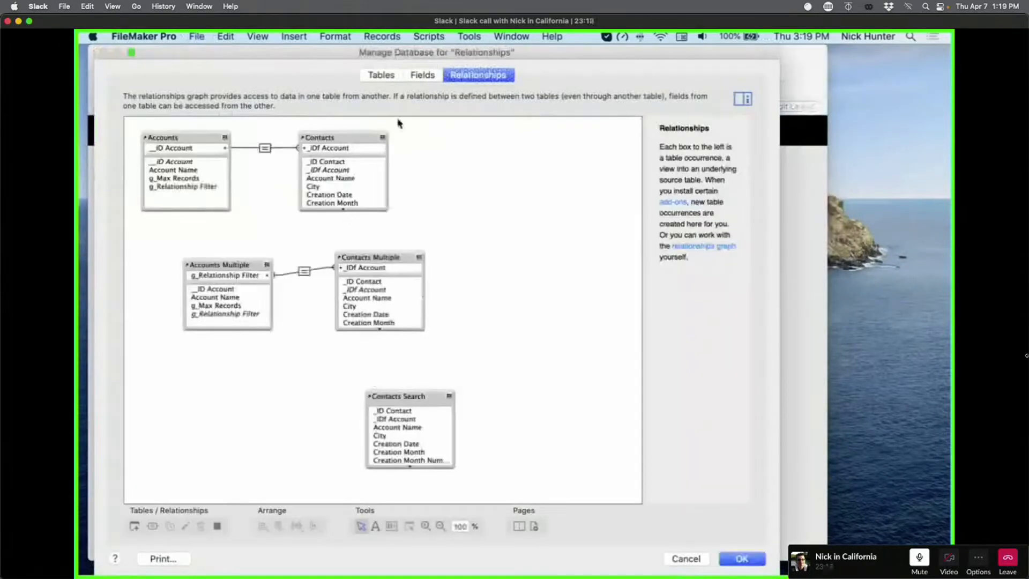
click(430, 75)
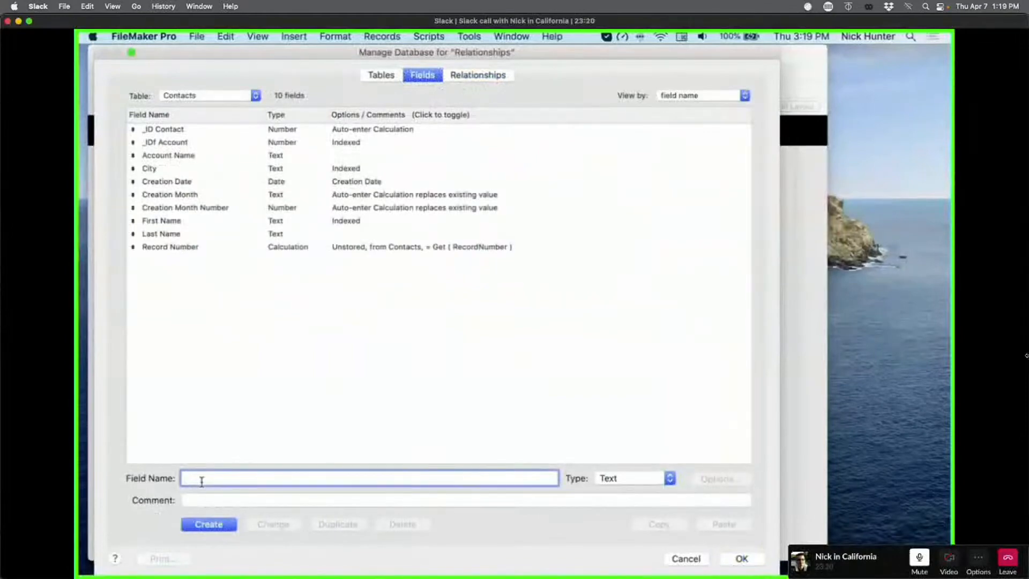
text(listOf_Contact IDs)
click(659, 482)
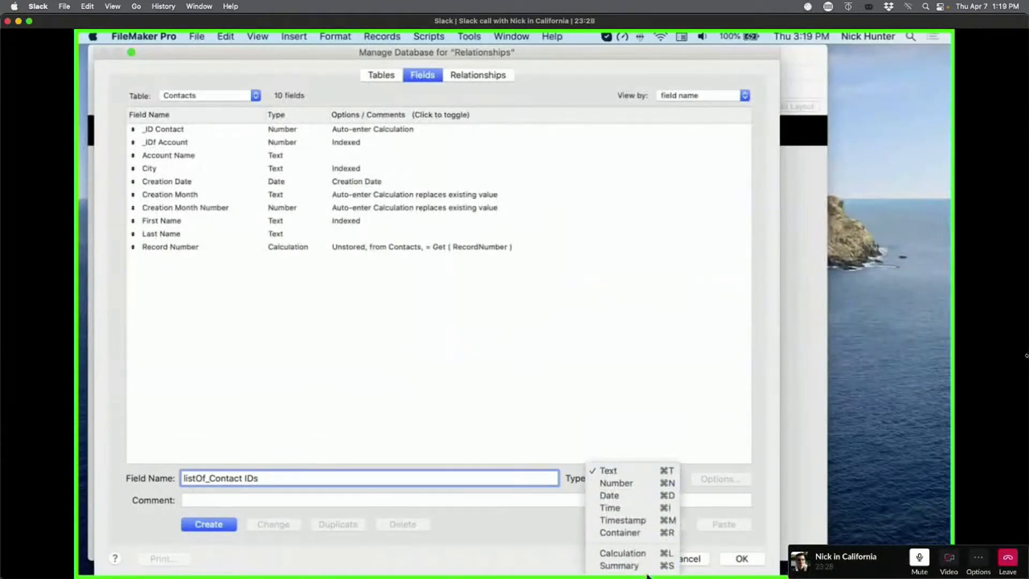
key(Return)
click(208, 524)
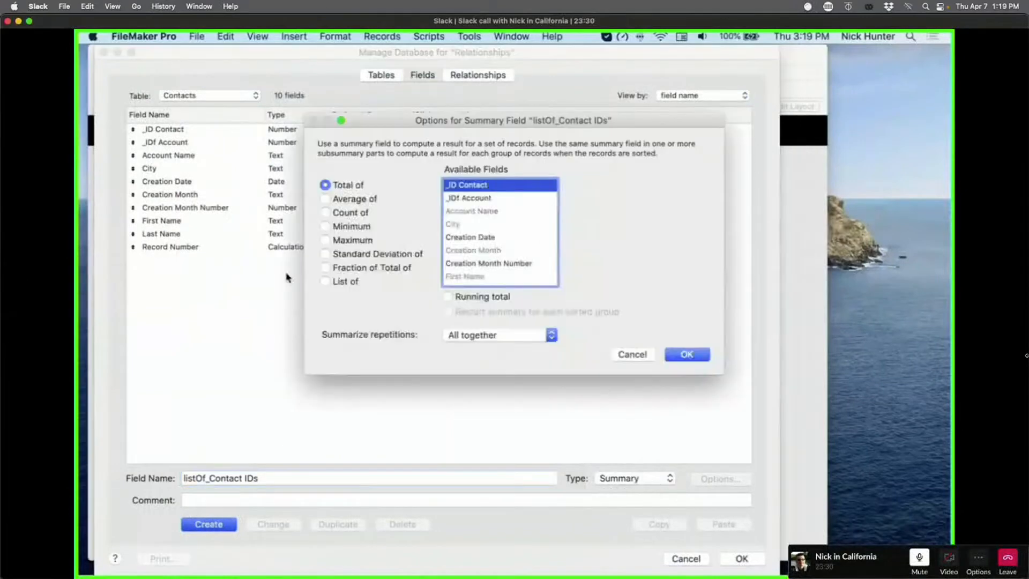
click(325, 282)
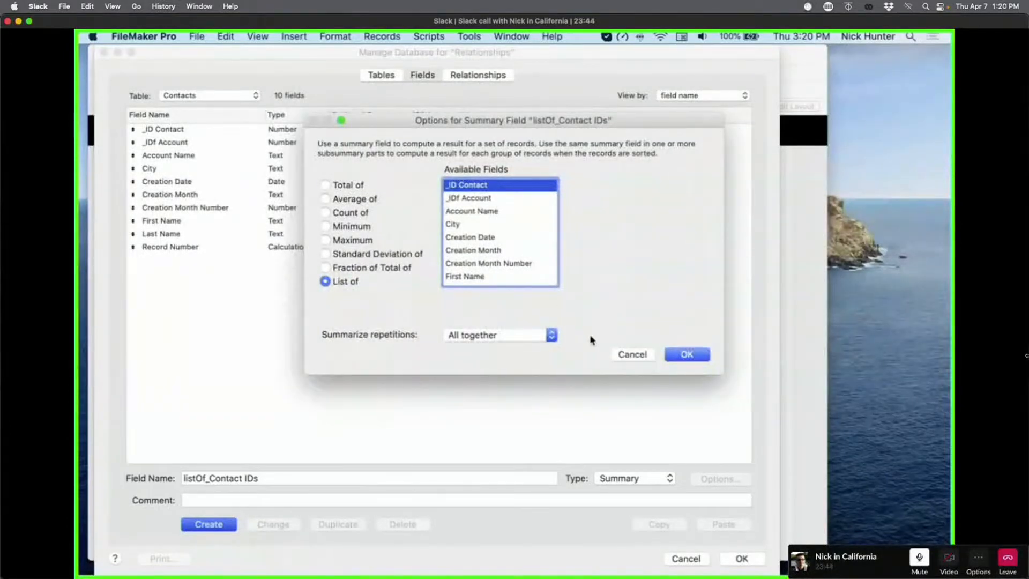
click(687, 354)
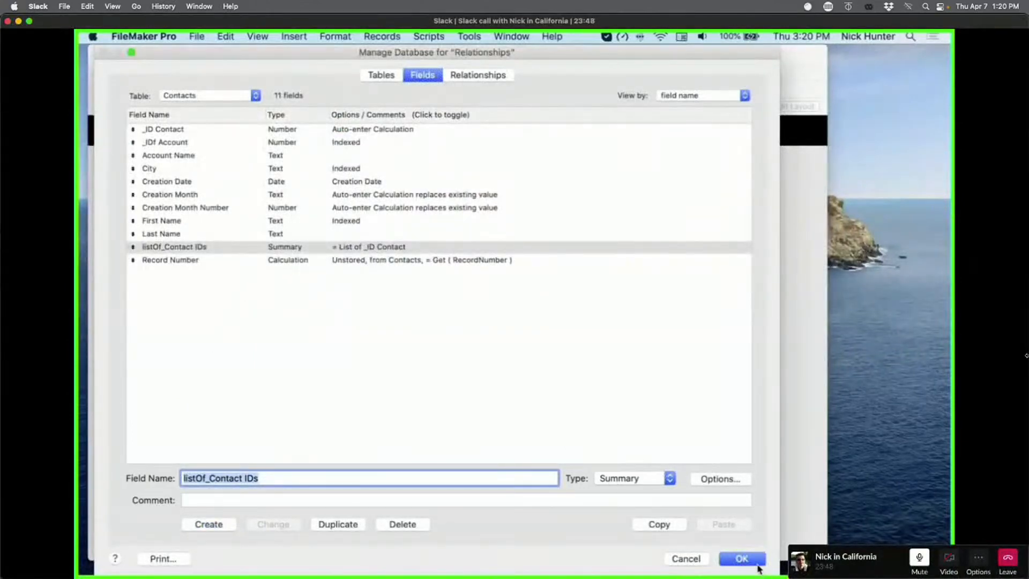
click(739, 559)
Step: Place listOf_Contact IDs below the other fields, enlarge it into a tall, wide box, and select its listed IDs in Browse mode
key(super+l)
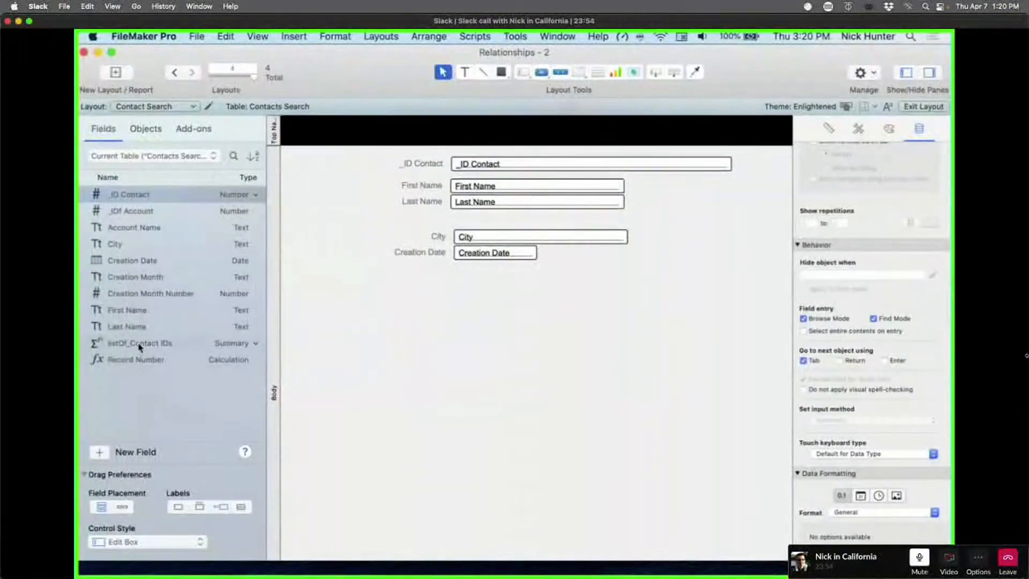
drag(138, 342, 616, 285)
drag(637, 336, 649, 482)
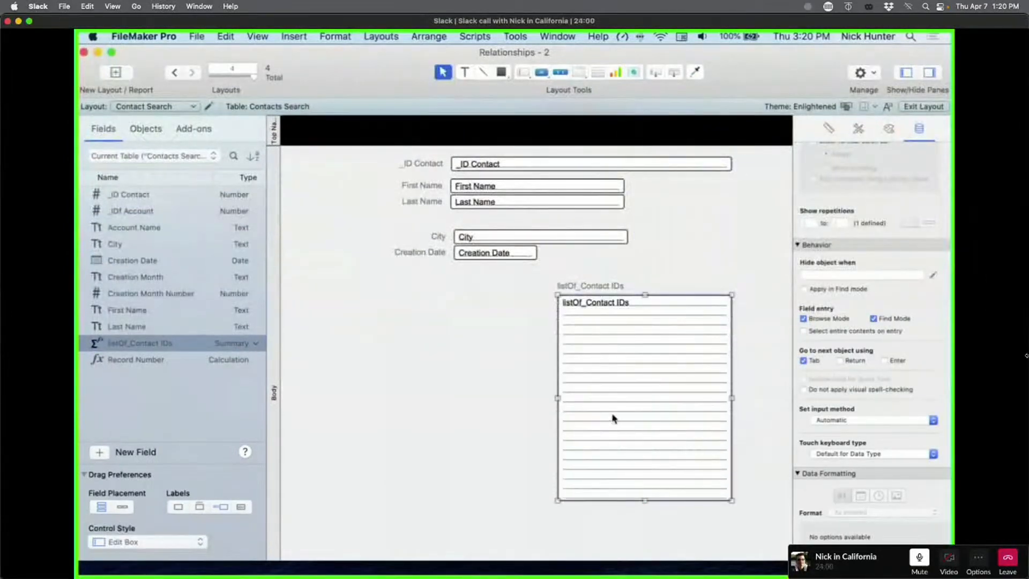
scroll(616, 420, right, 5)
drag(611, 399, 760, 395)
key(super+b)
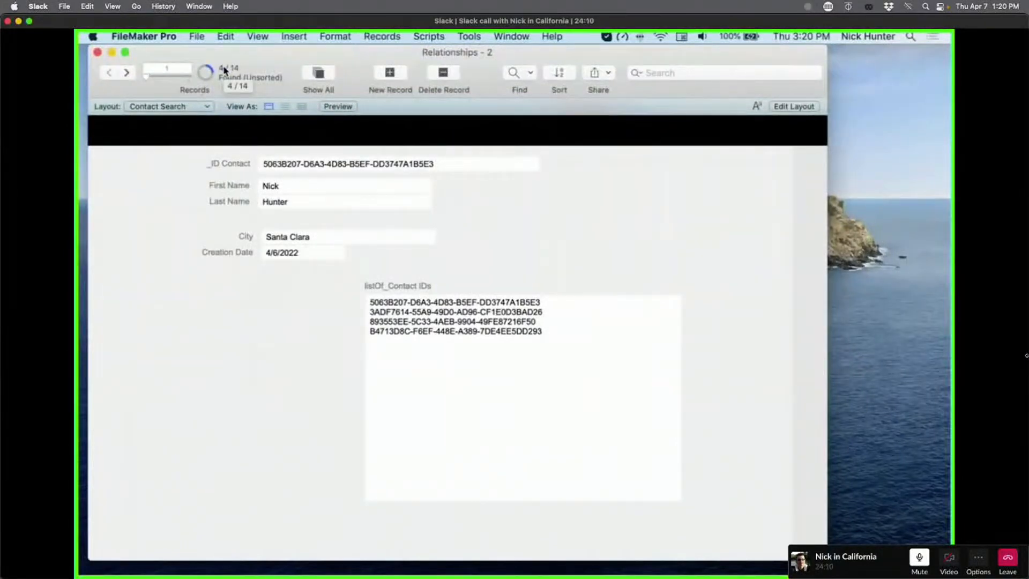
drag(572, 340, 357, 295)
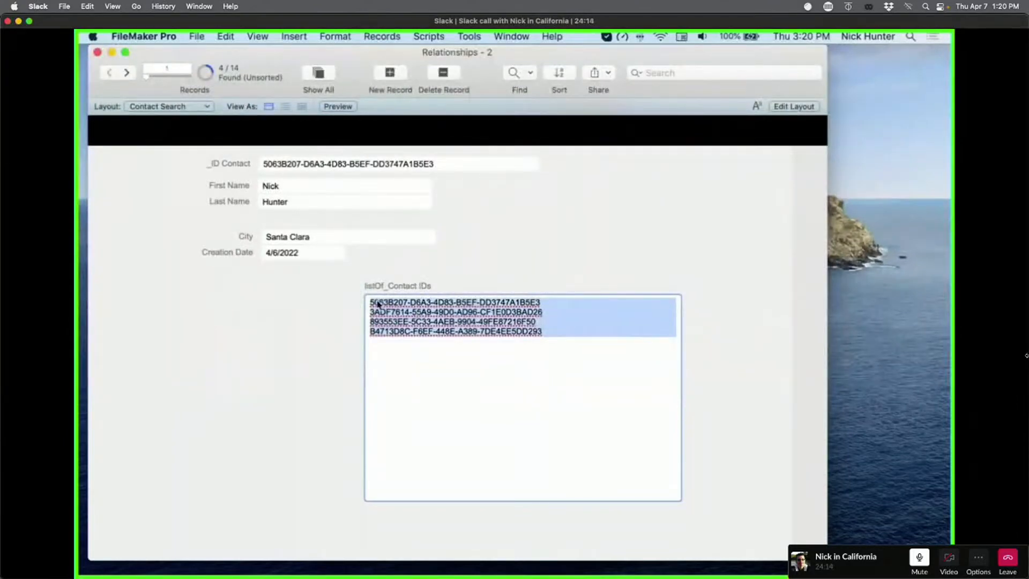
Step: Page through the found contacts and compare each record's _ID Contact with the IDs listed in listOf_Contact IDs
click(265, 167)
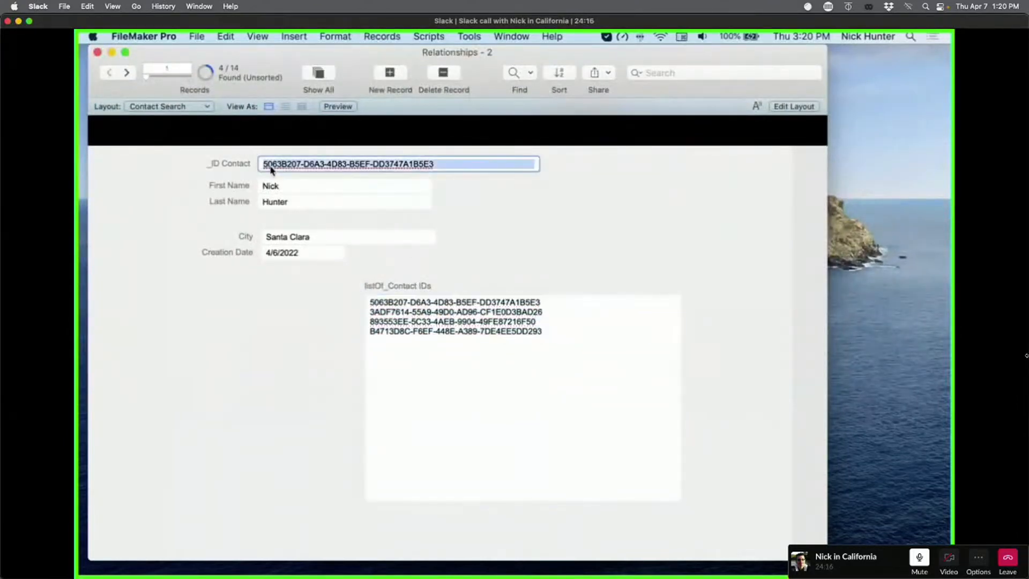
key(Tab)
click(276, 166)
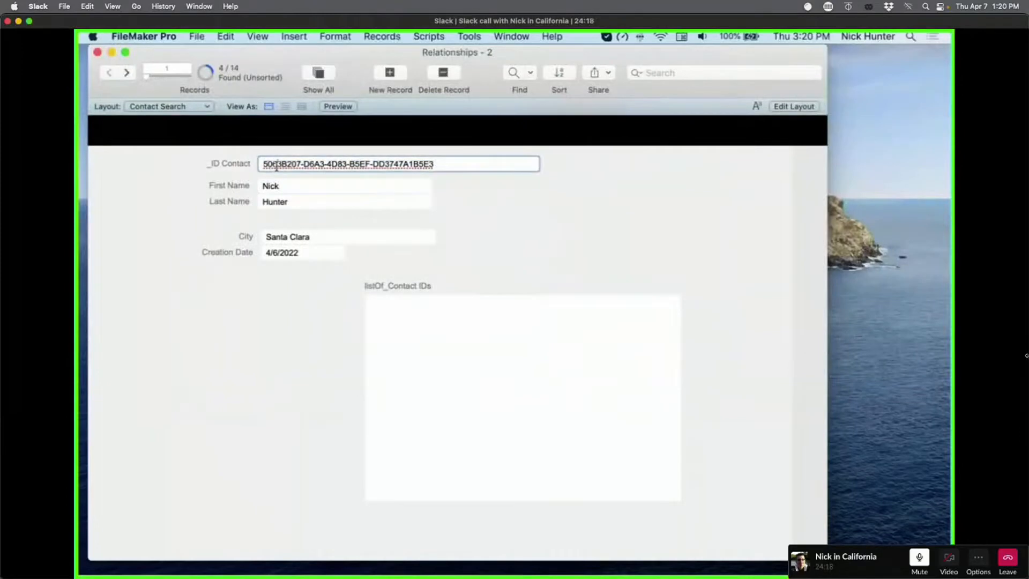
click(201, 141)
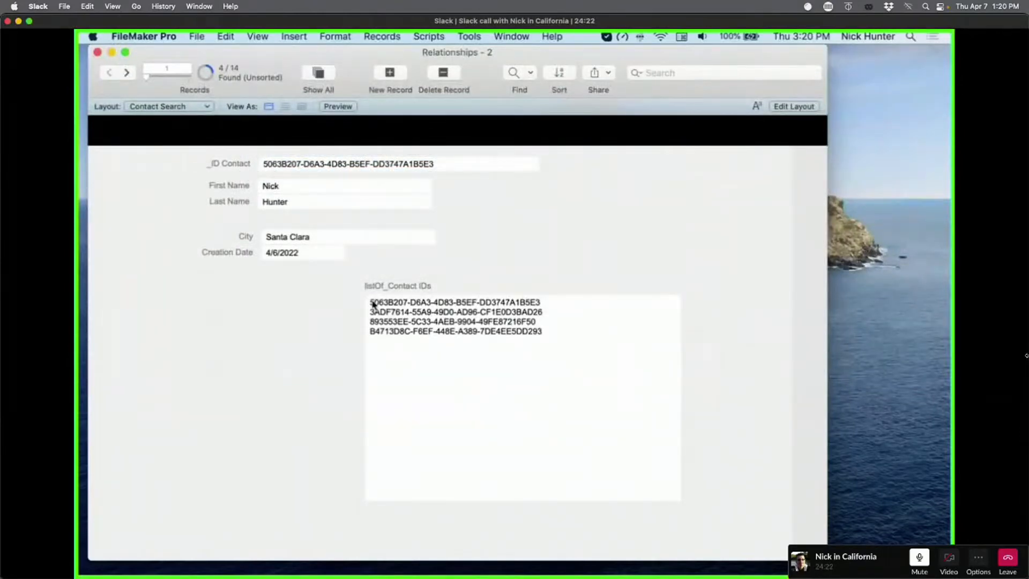
click(124, 76)
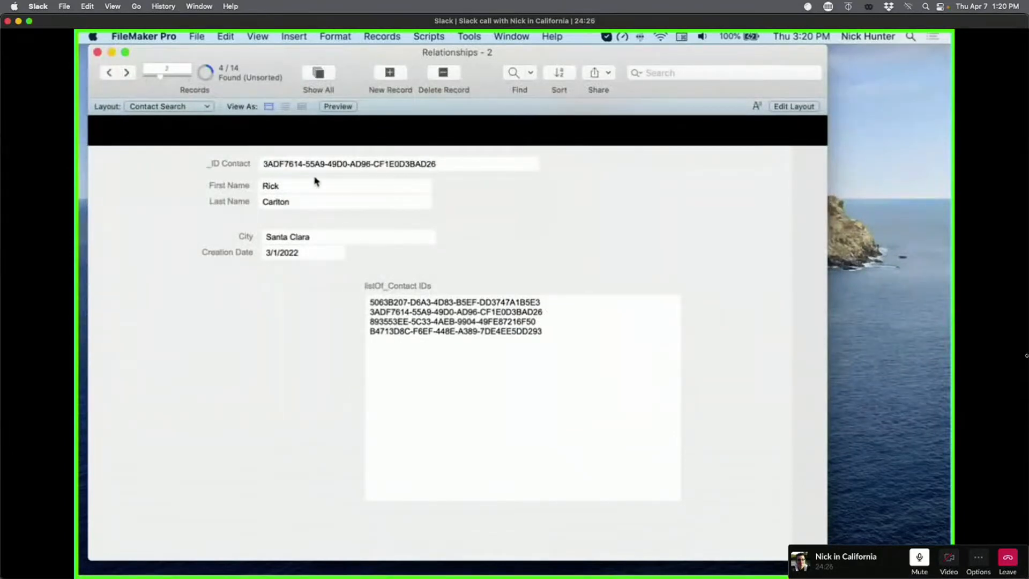
click(126, 73)
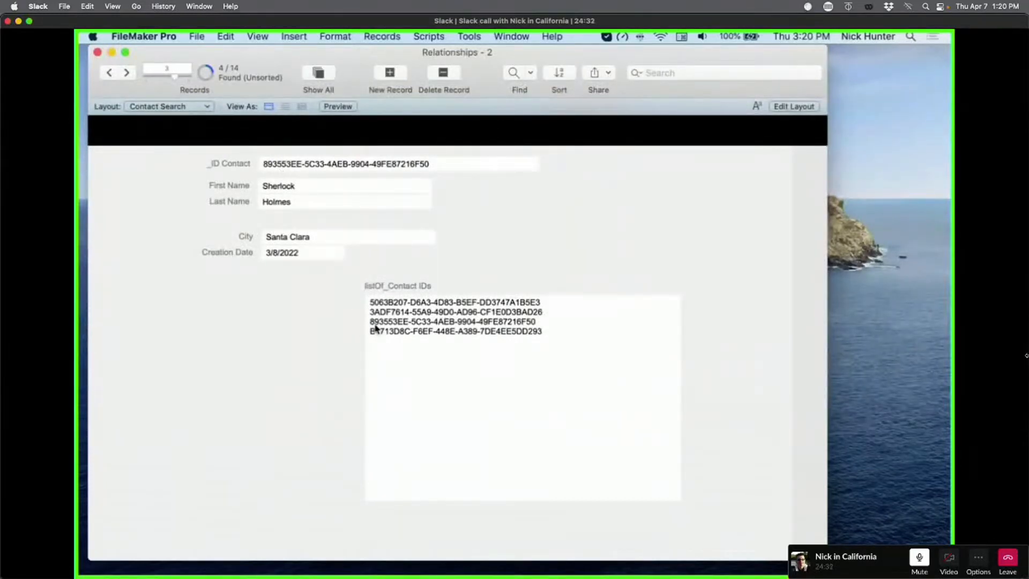
click(127, 77)
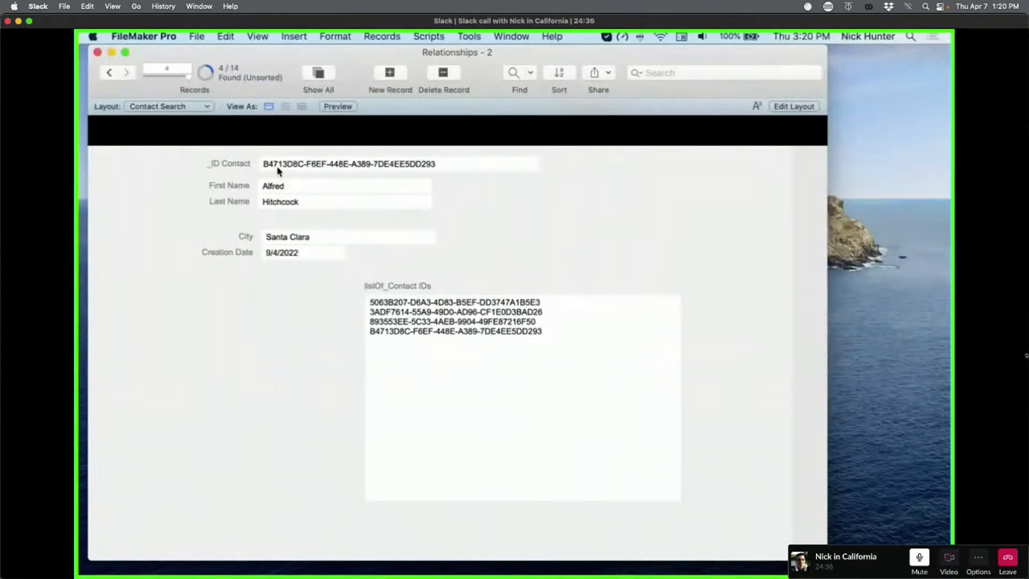
click(376, 332)
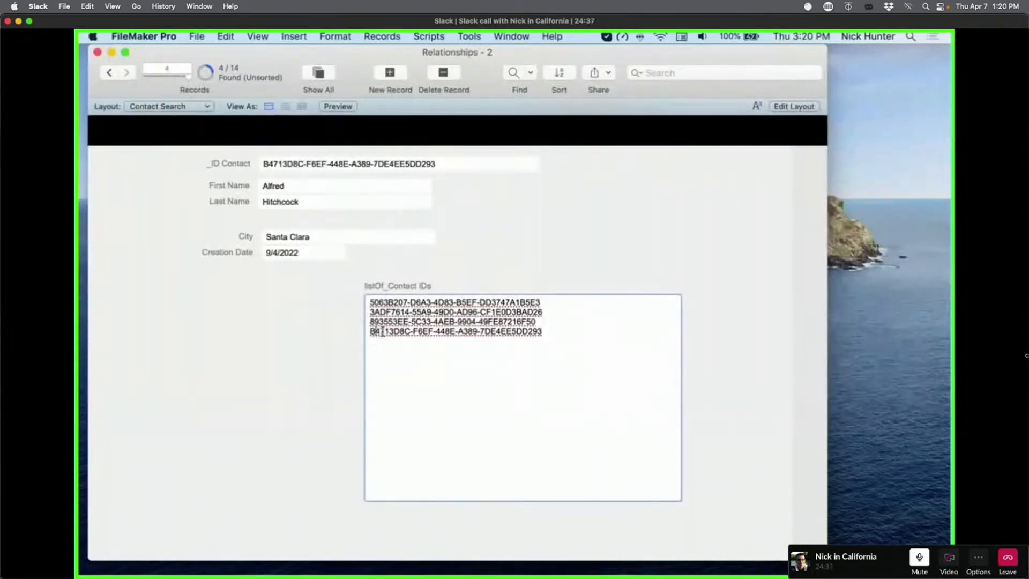
click(282, 334)
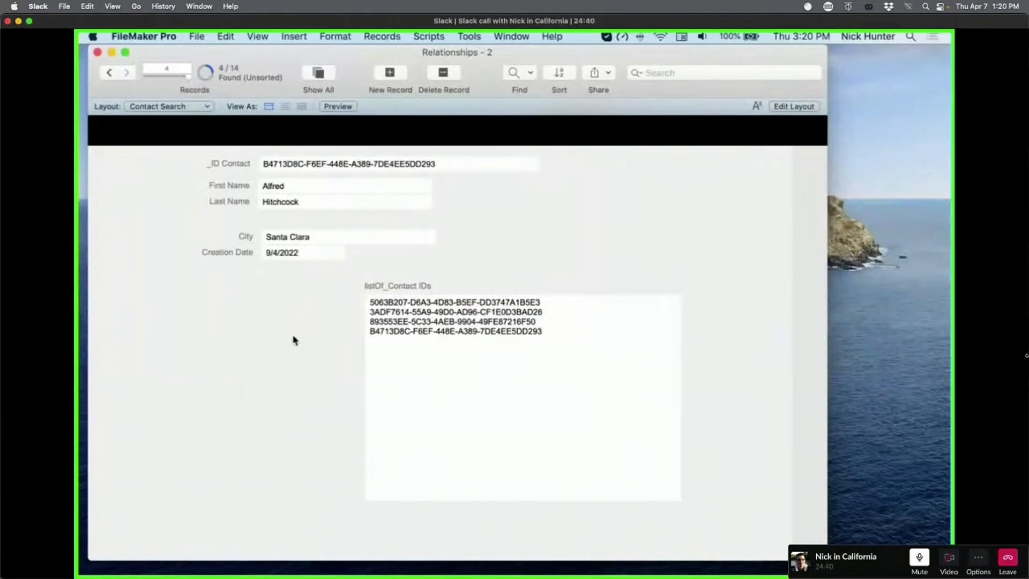
Step: Show all contacts, then find those whose City is Santa Clara and select the IDs in listOf_Contact IDs
click(327, 77)
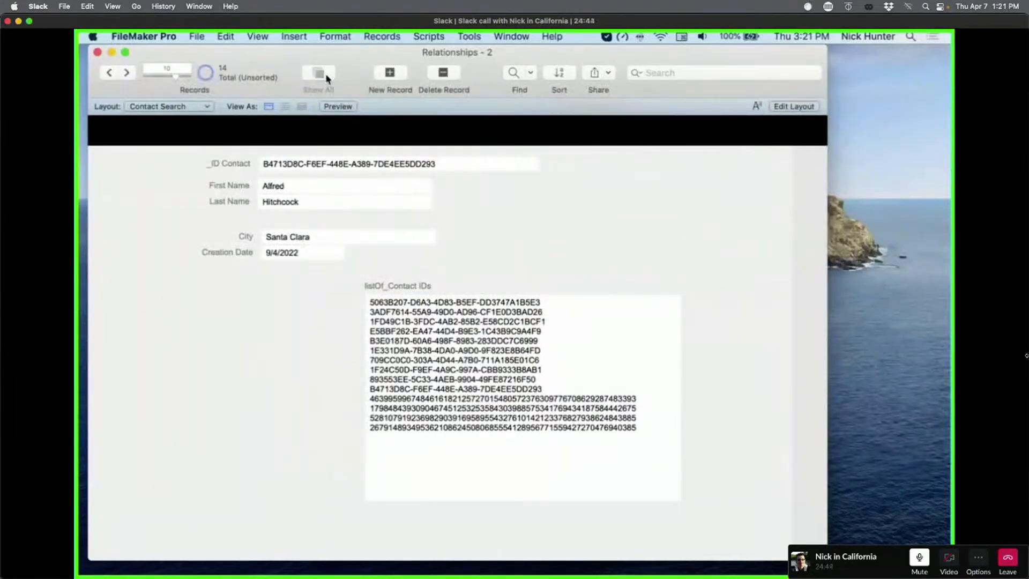
key(super+f)
click(303, 237)
text(san)
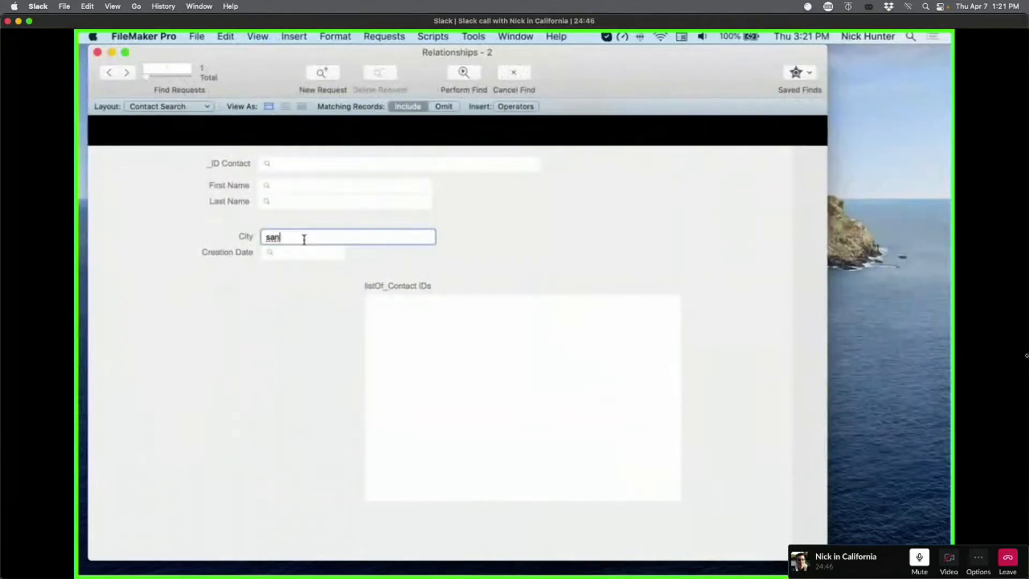
text(ta Clara)
click(464, 74)
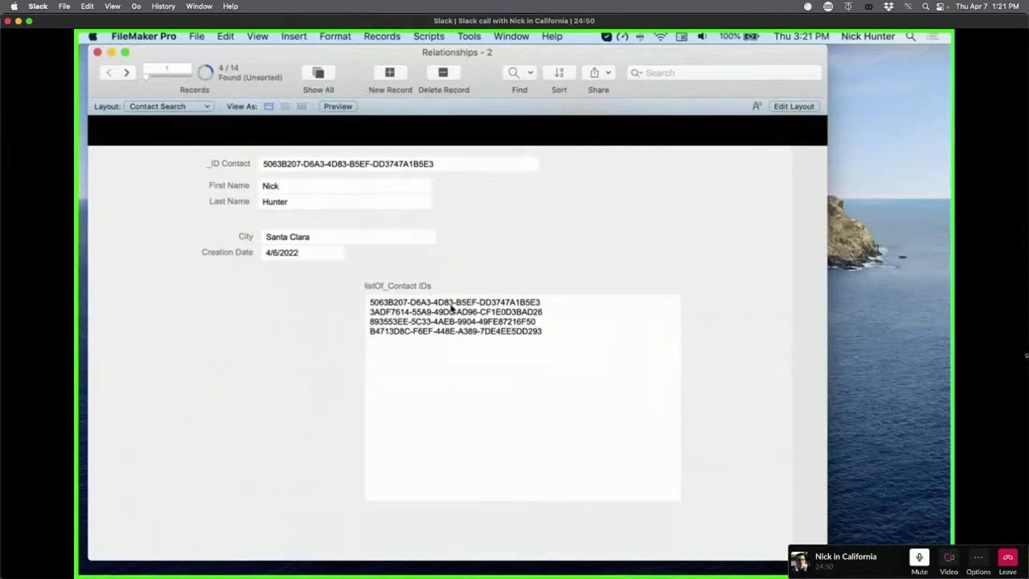
drag(564, 337, 364, 293)
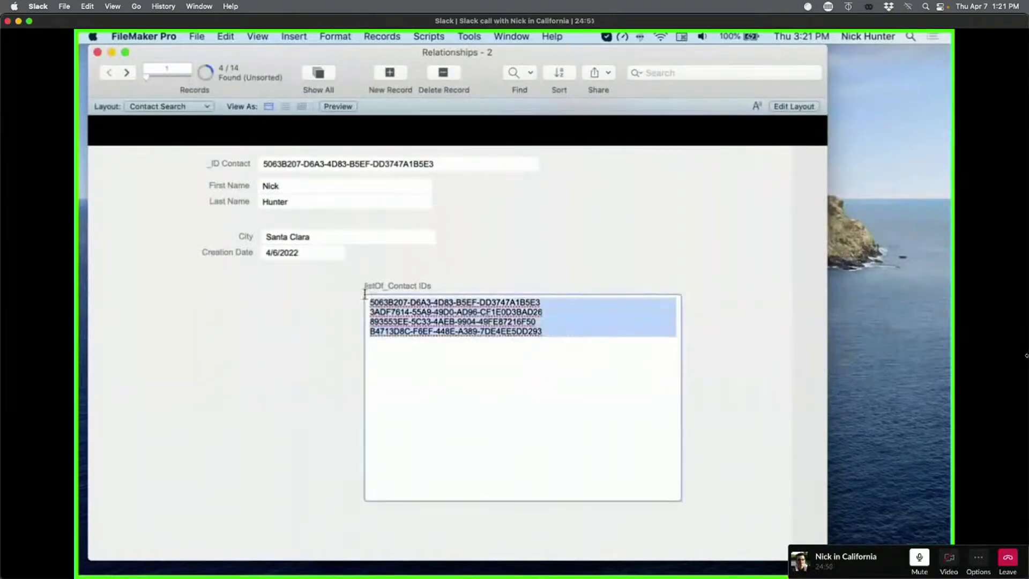
click(286, 313)
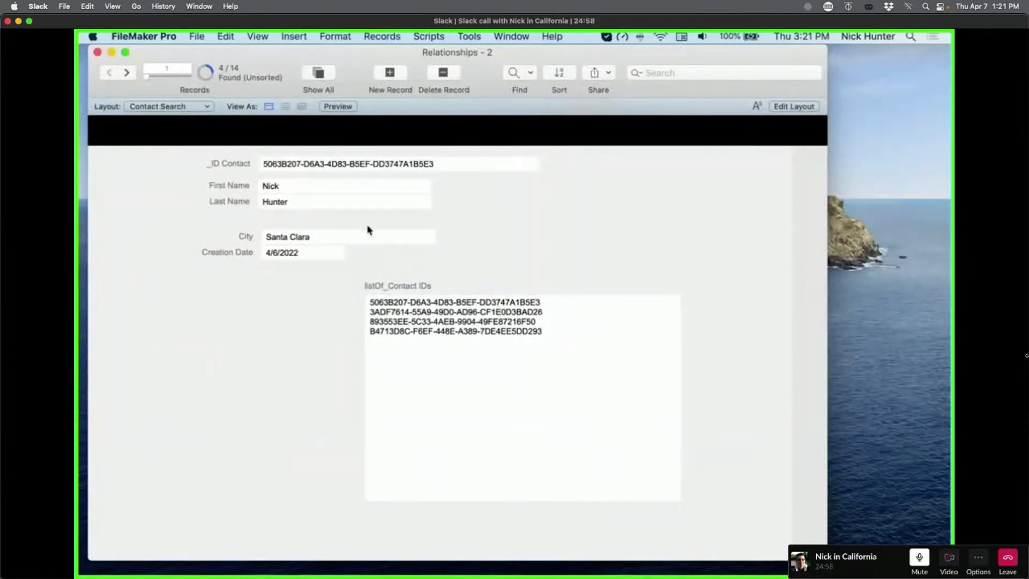
Step: Review the definitions of listOf_Contact IDs and _ID Contact among the Contacts table's fields in the database definition
key(super+shift+d)
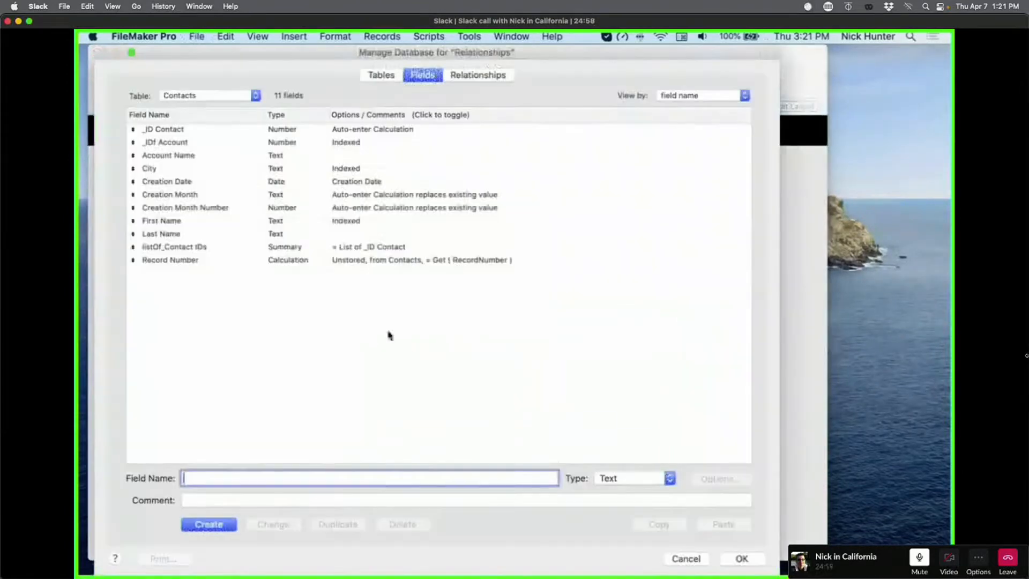
click(410, 259)
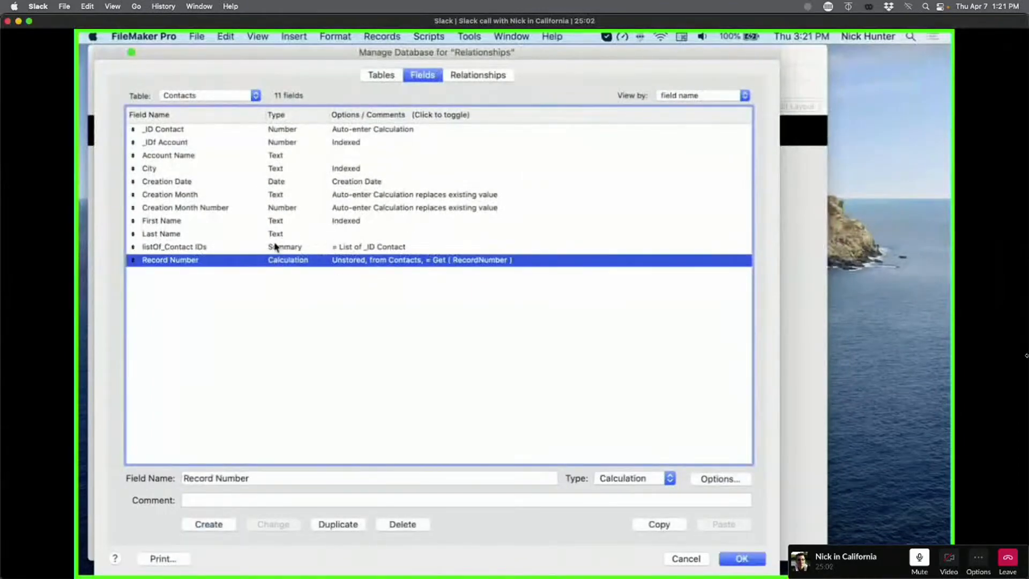
click(237, 247)
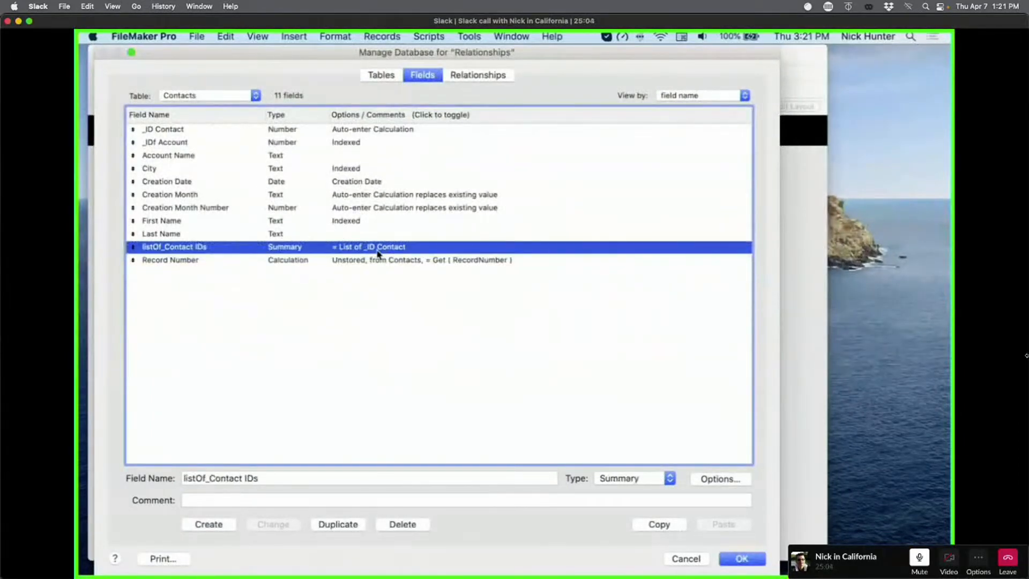
click(183, 130)
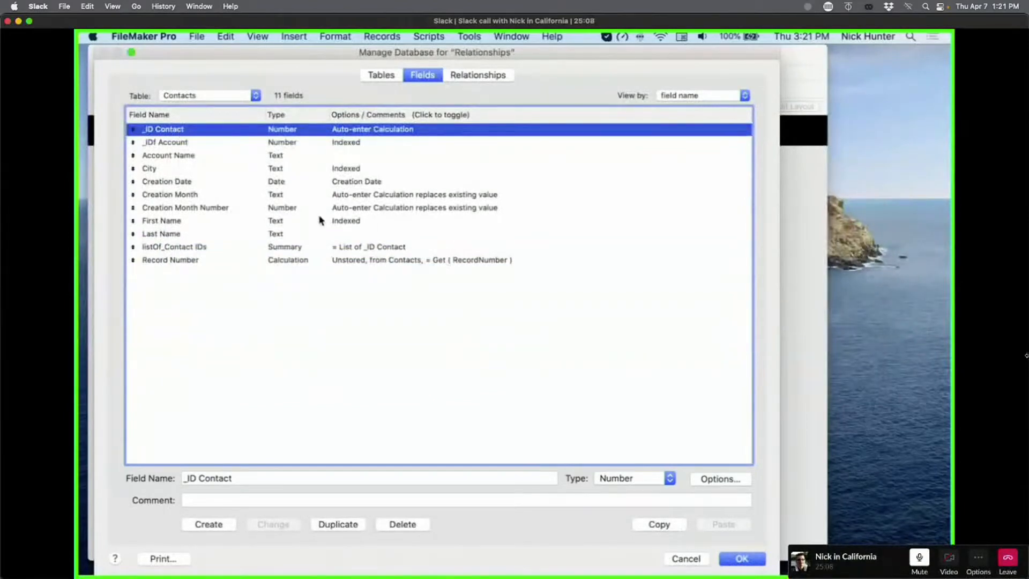
click(362, 248)
key(Escape)
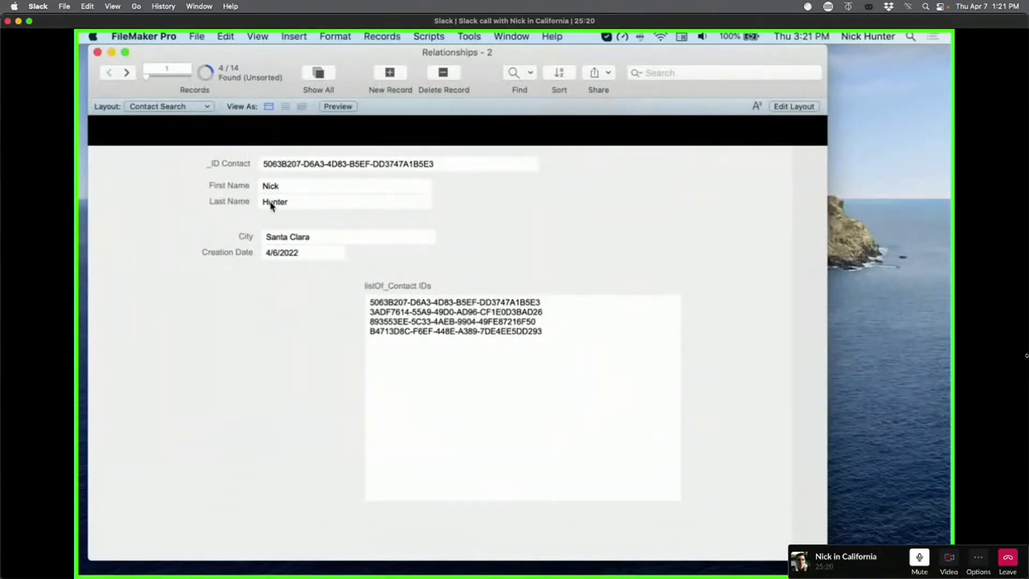
Step: Sort the found contacts by First Name in ascending order and go to the first sorted record
key(super+f)
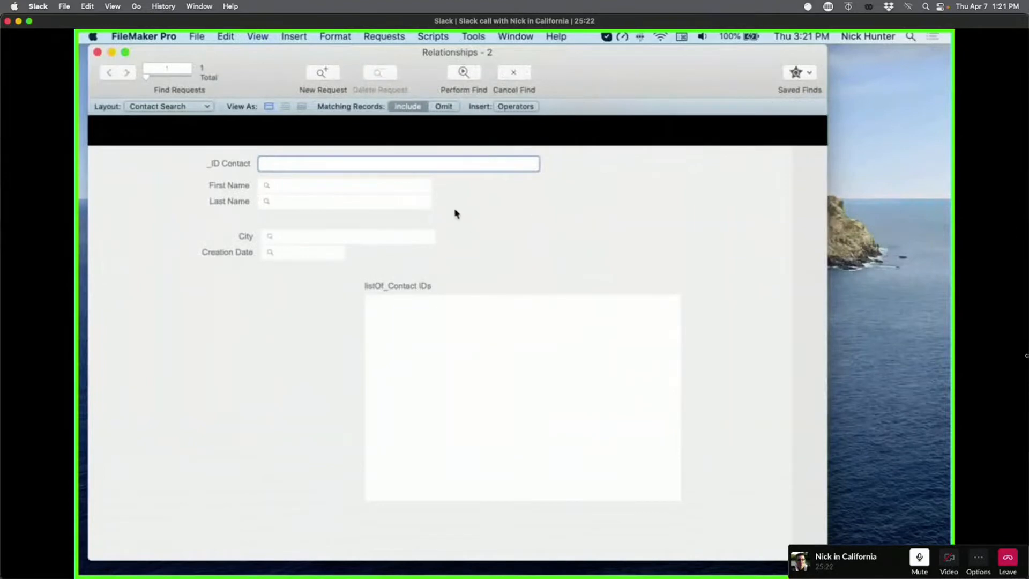
key(super+b)
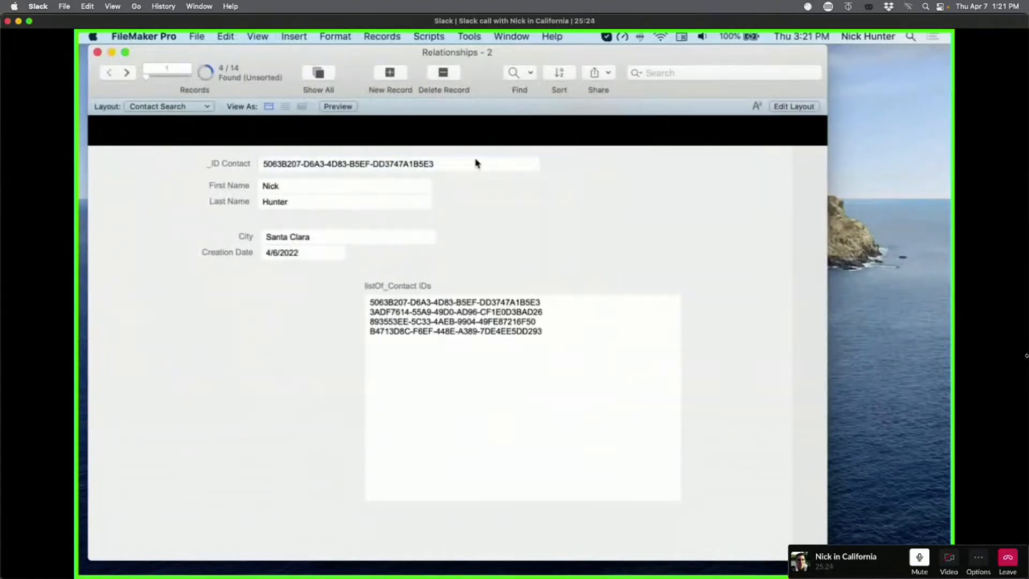
key(super+s)
double_click(137, 184)
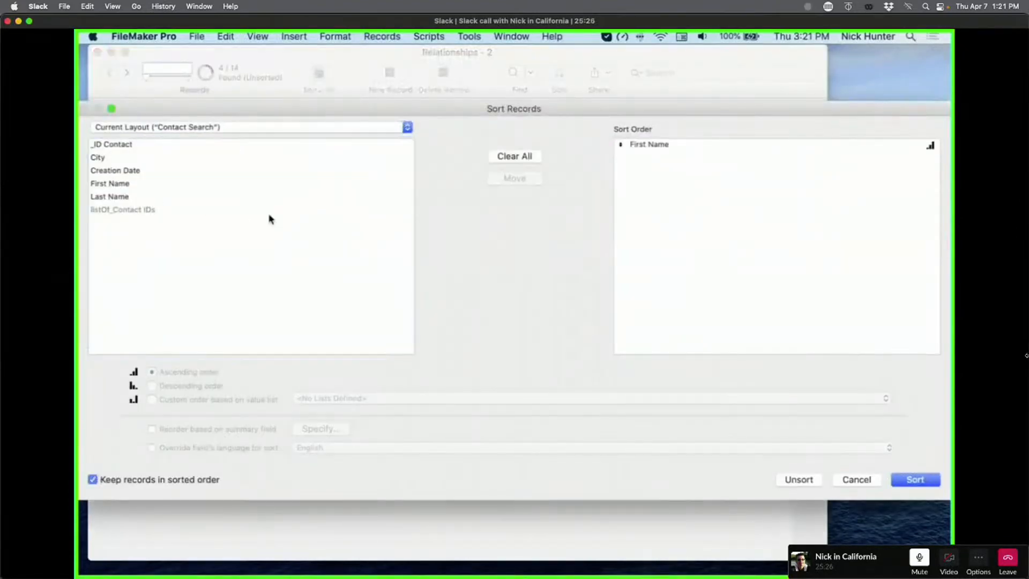
key(Return)
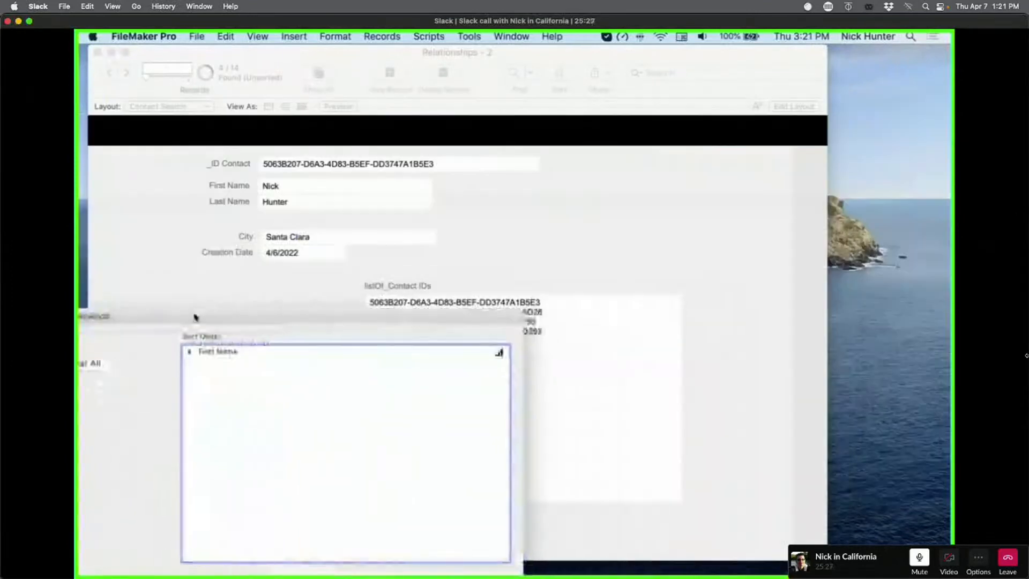
drag(195, 317, 129, 194)
drag(330, 197, 223, 152)
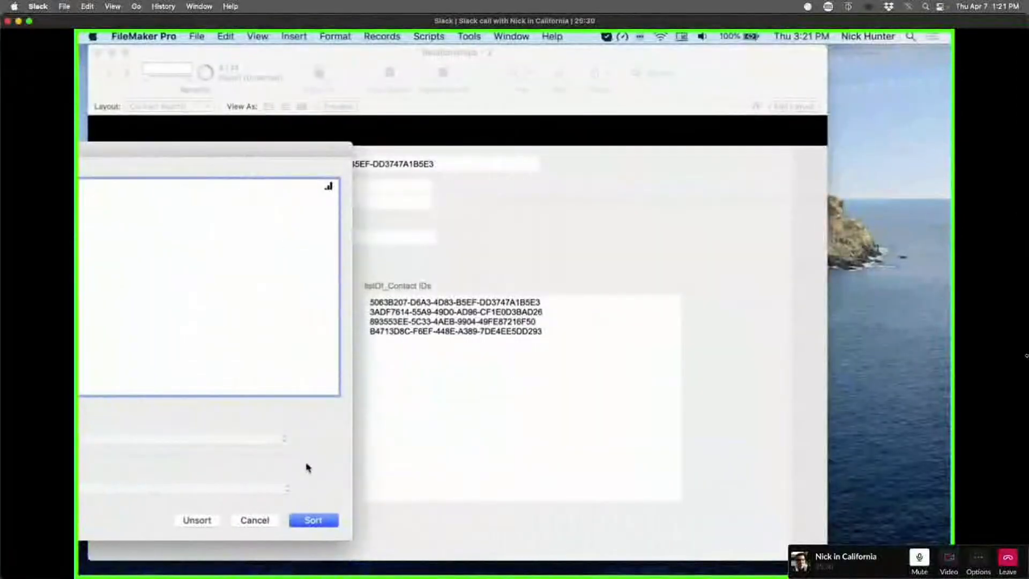
click(312, 520)
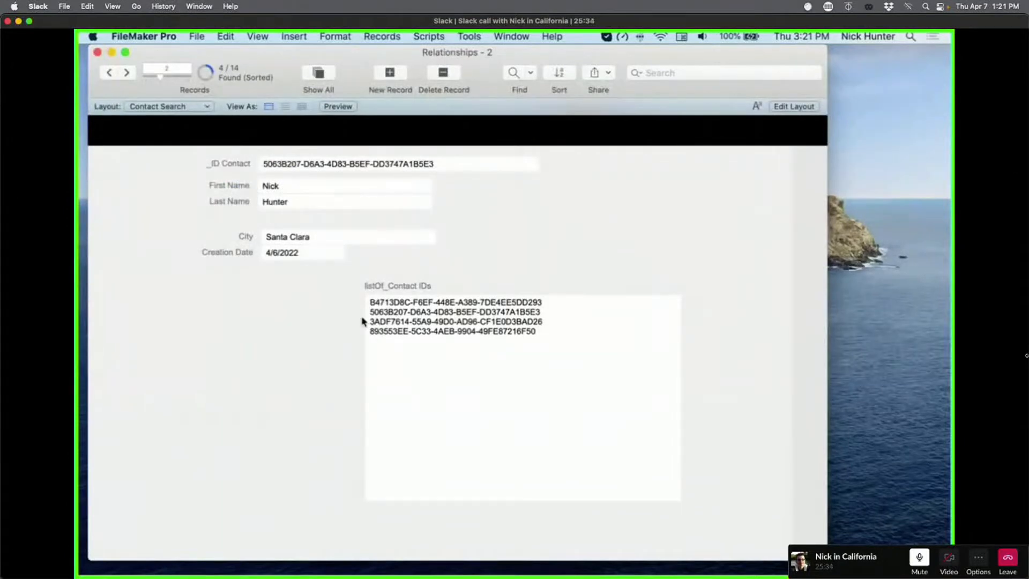
drag(158, 77, 134, 79)
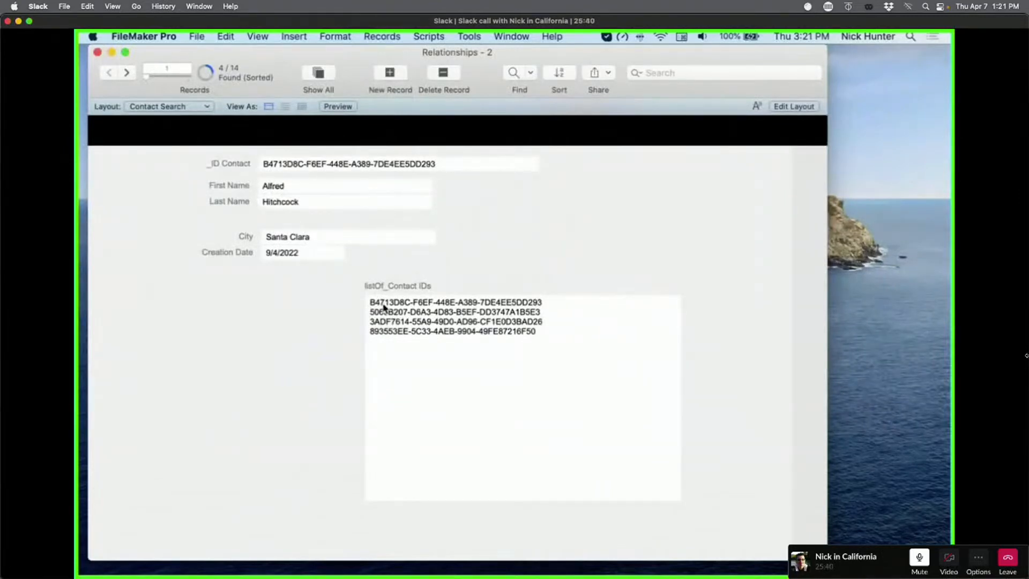
Step: Return the found contacts to their unsorted order
key(super+s)
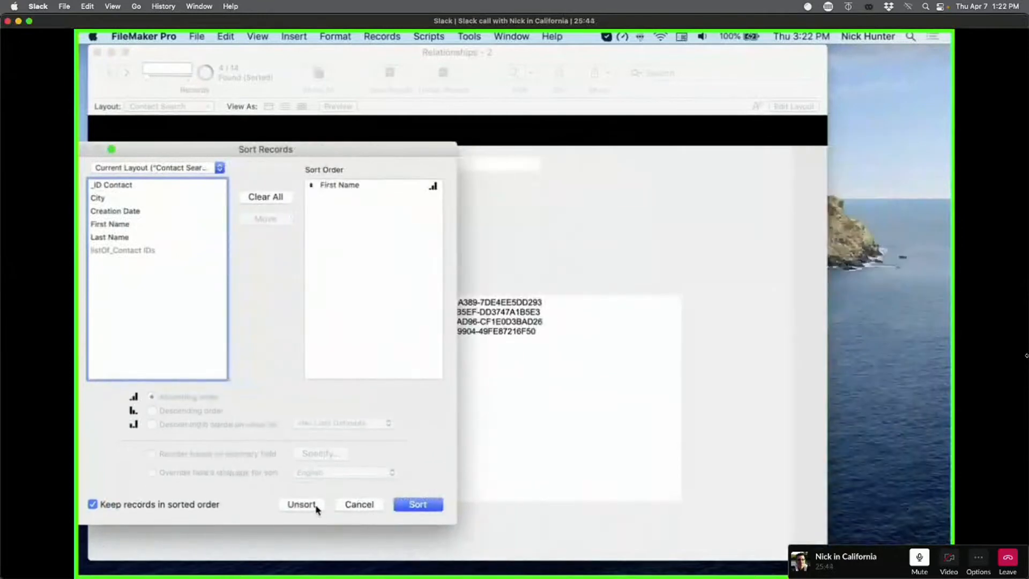
click(315, 507)
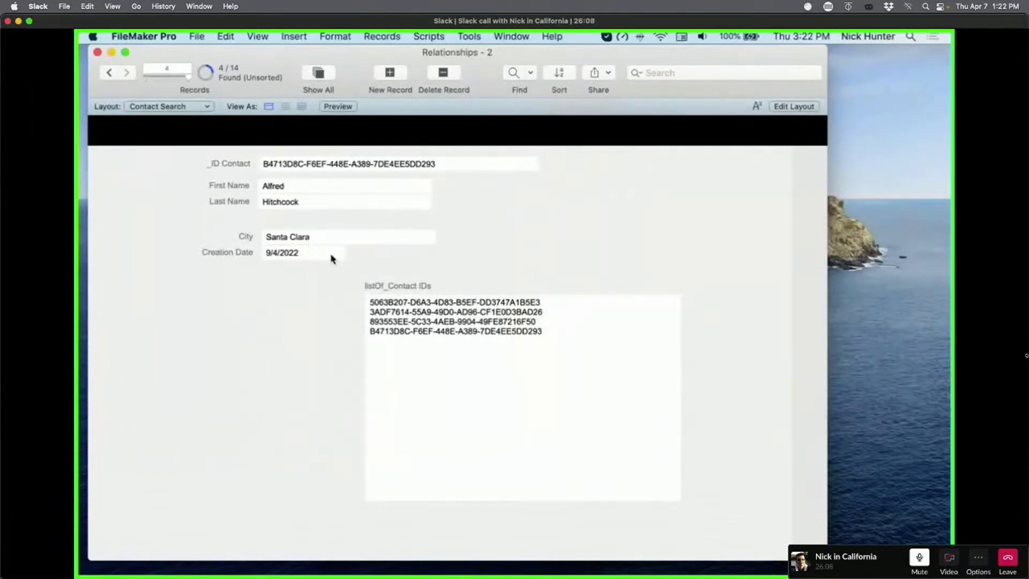
Step: Switch from the Contact Search layout to the Accounts layout
click(179, 106)
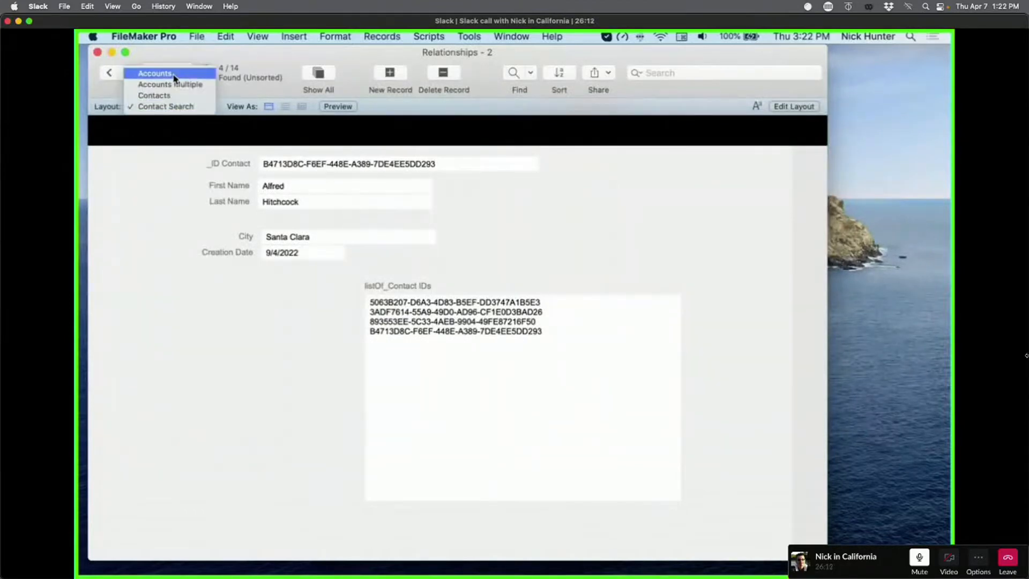
click(173, 75)
click(170, 102)
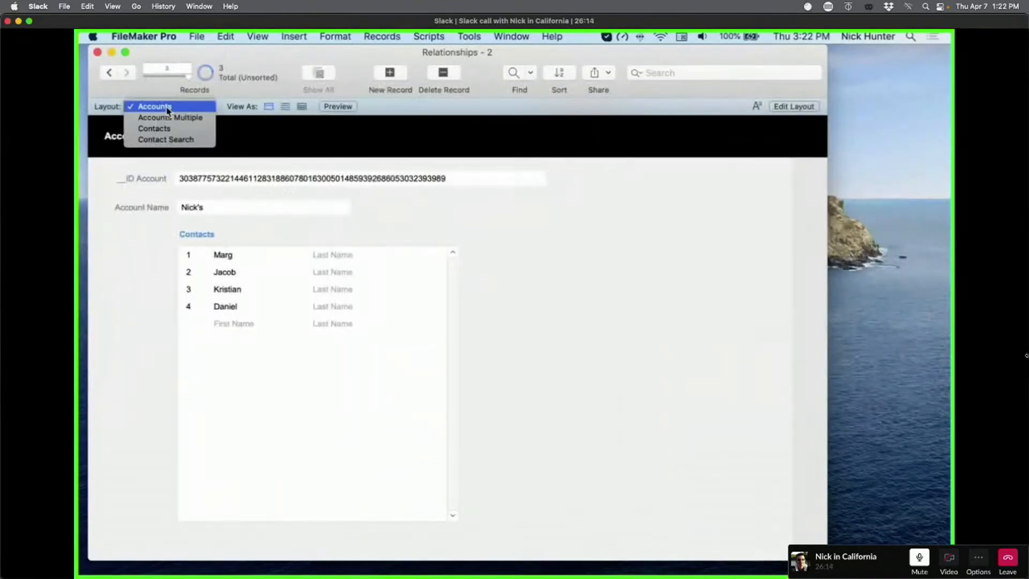
click(174, 105)
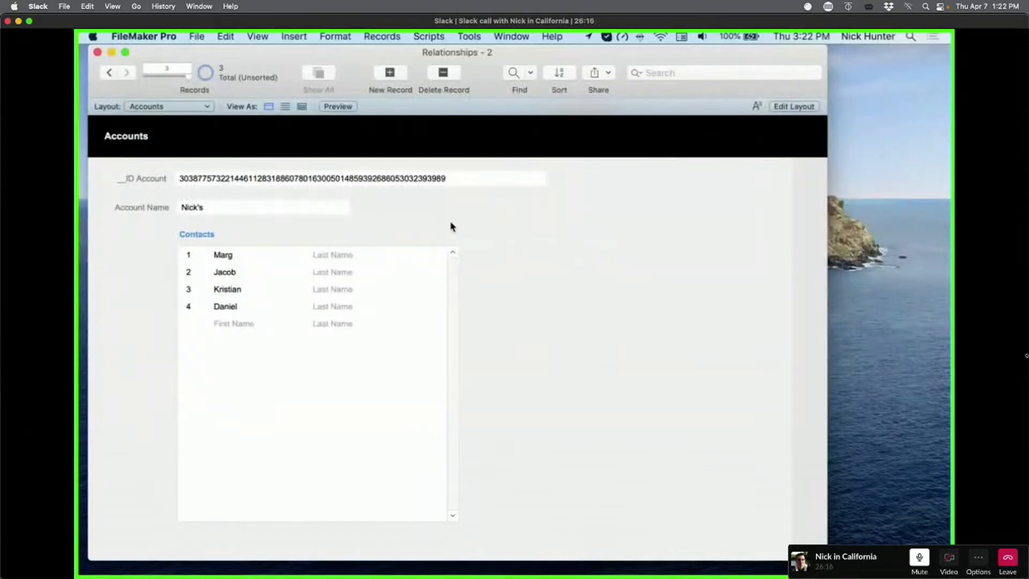
Step: Create a computer form layout named Contact Results that shows records from Contacts, and adjust the height of its top part
key(super+l)
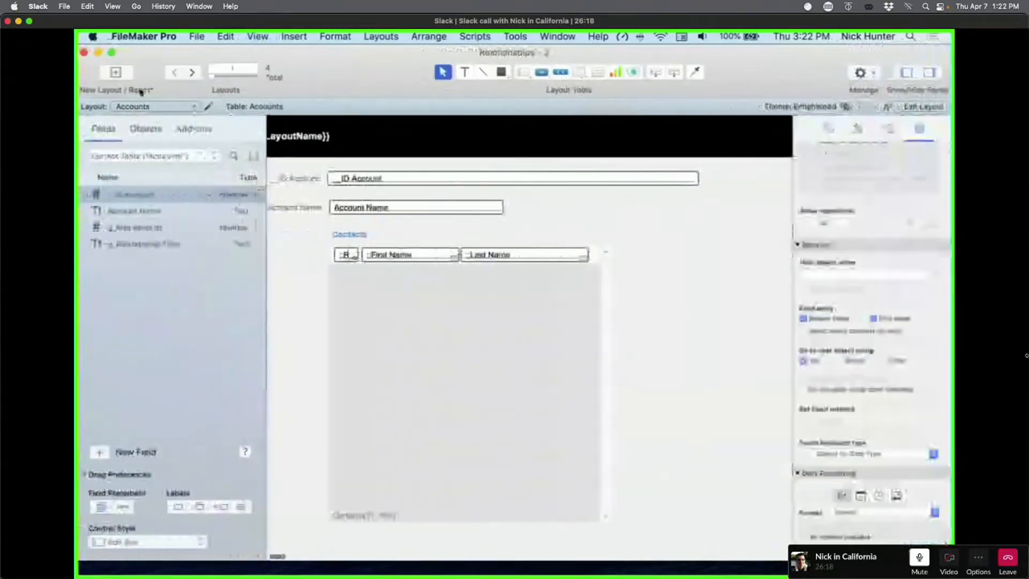
click(140, 92)
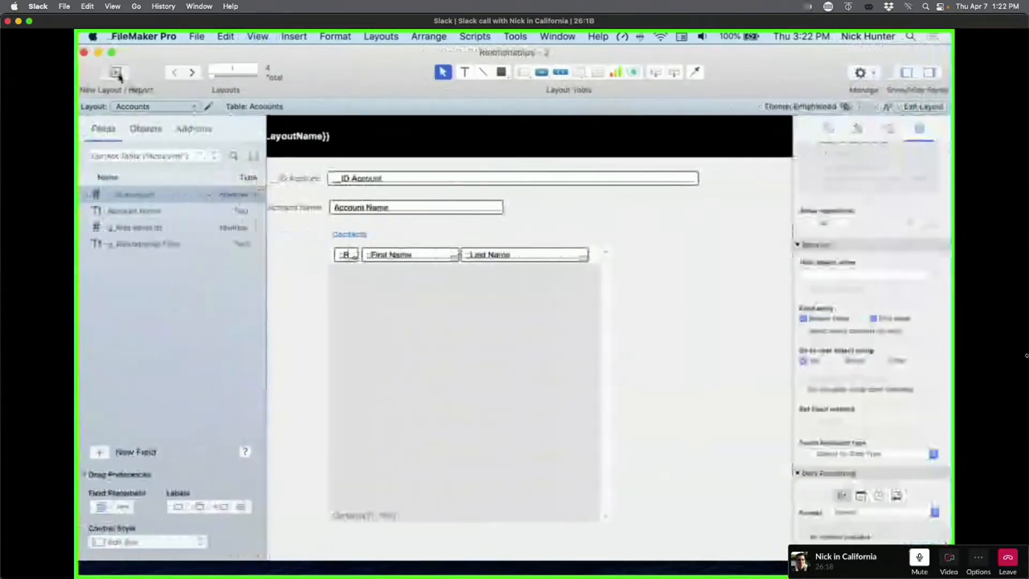
click(440, 132)
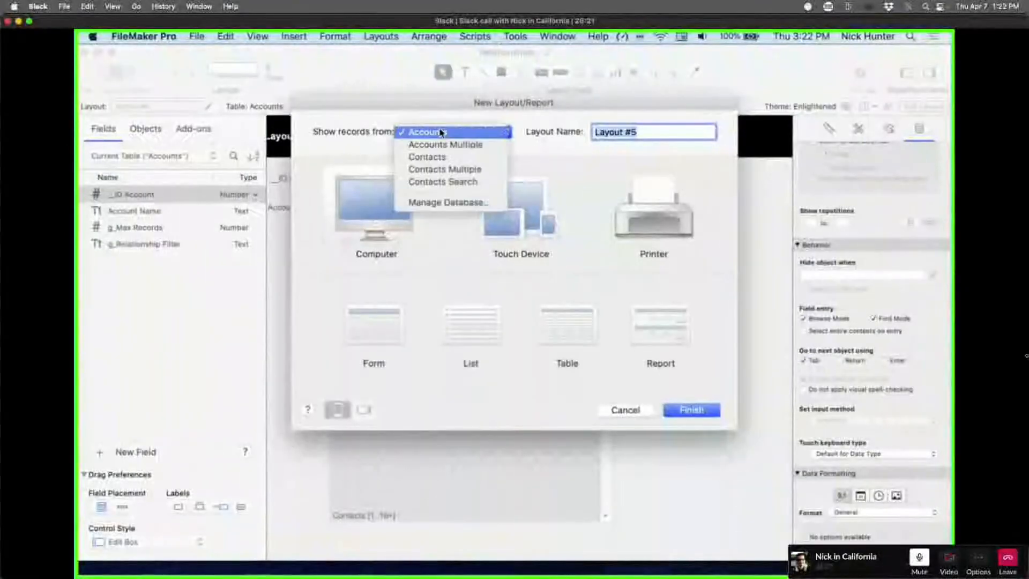
click(429, 156)
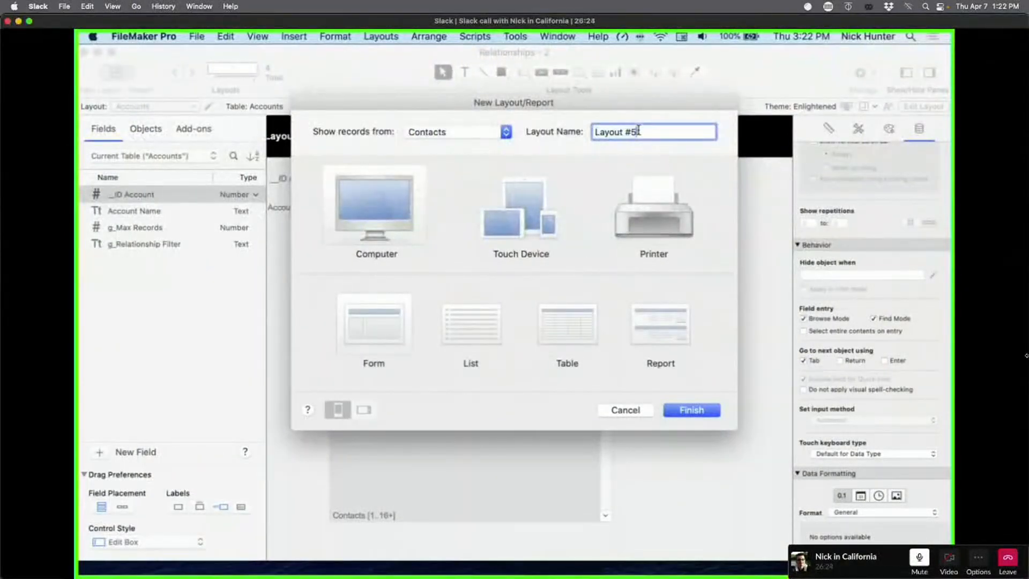
text(Contact Results)
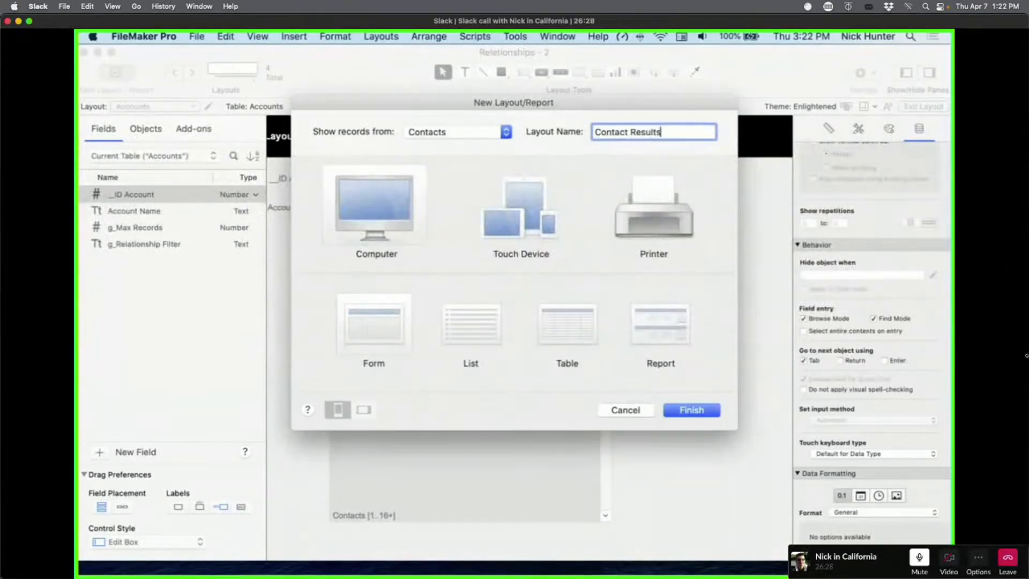
click(686, 408)
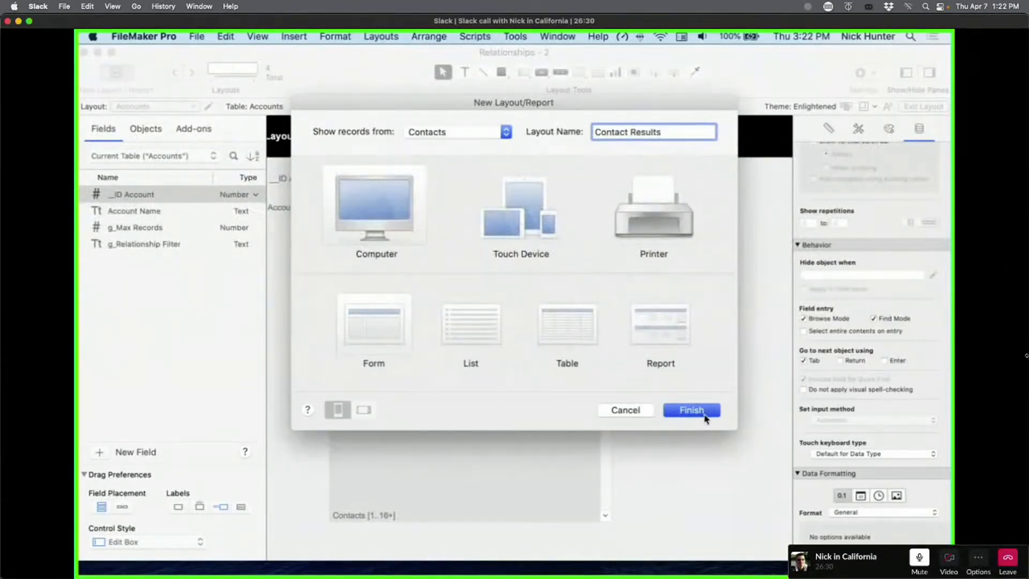
drag(289, 136, 289, 150)
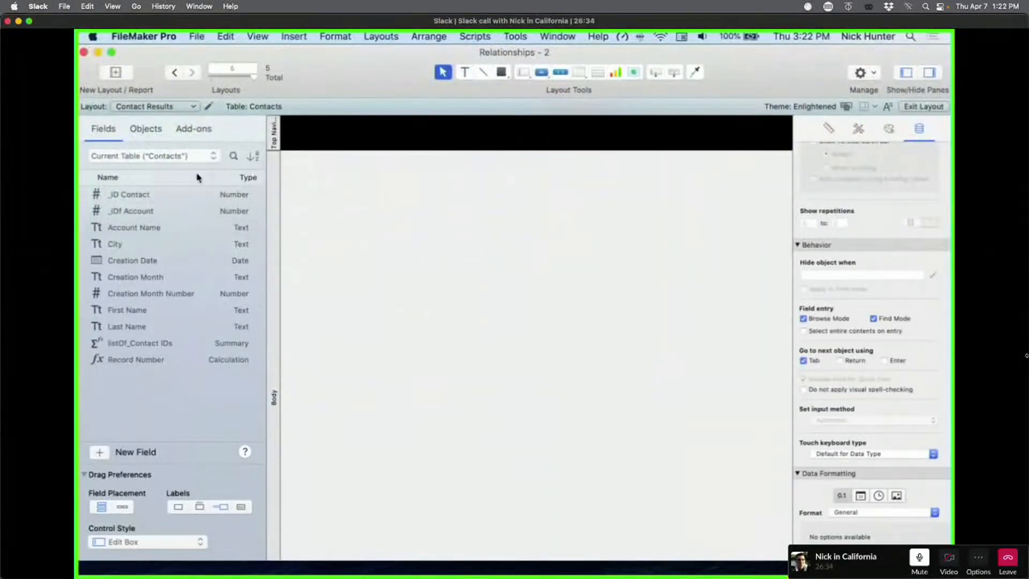
Step: Place the First Name and Last Name fields in the upper body of the Contact Results layout and return to Browse mode
click(137, 316)
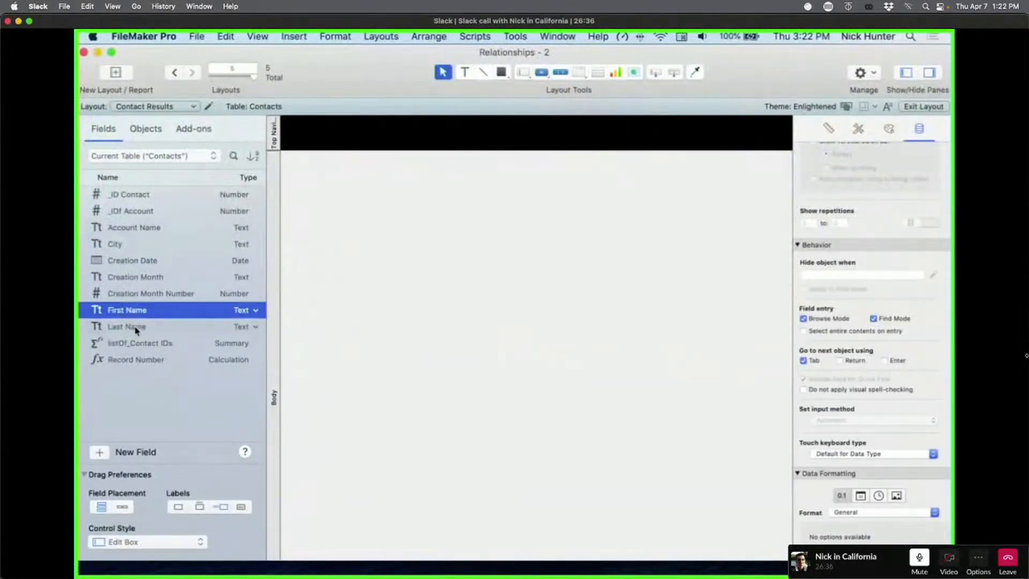
shift+click(134, 328)
drag(133, 328, 389, 175)
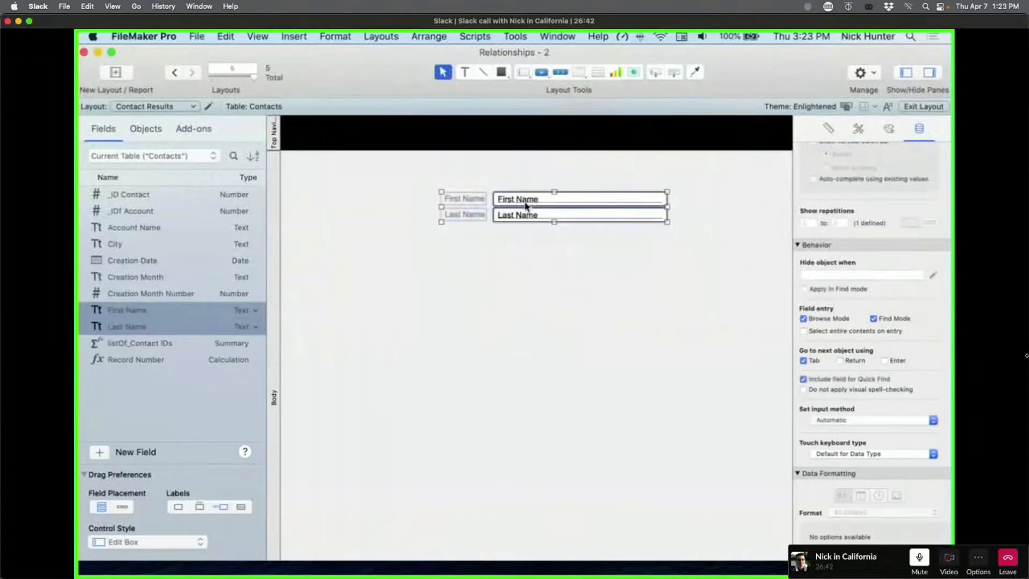
drag(526, 205, 531, 225)
click(547, 328)
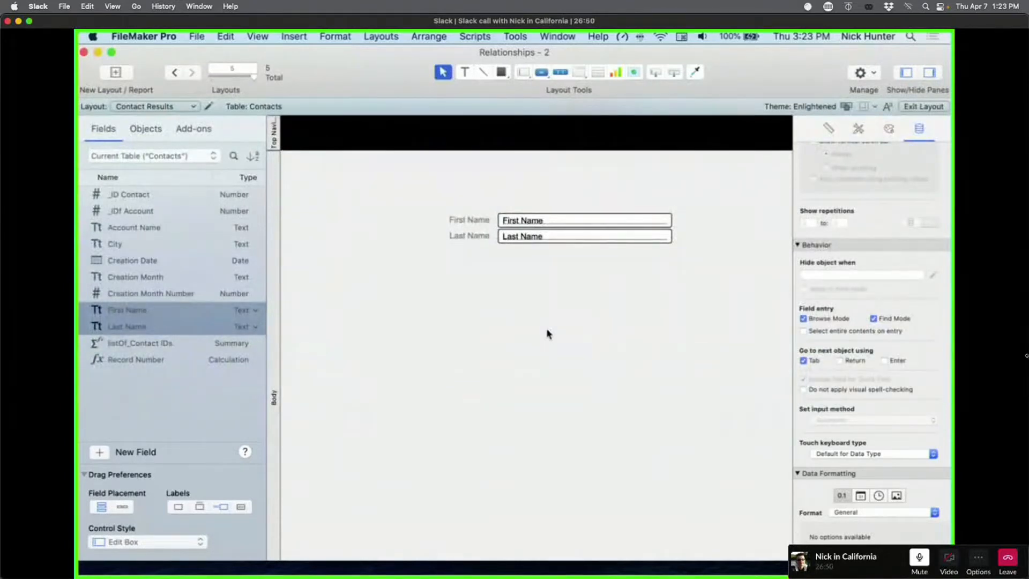
key(super+b)
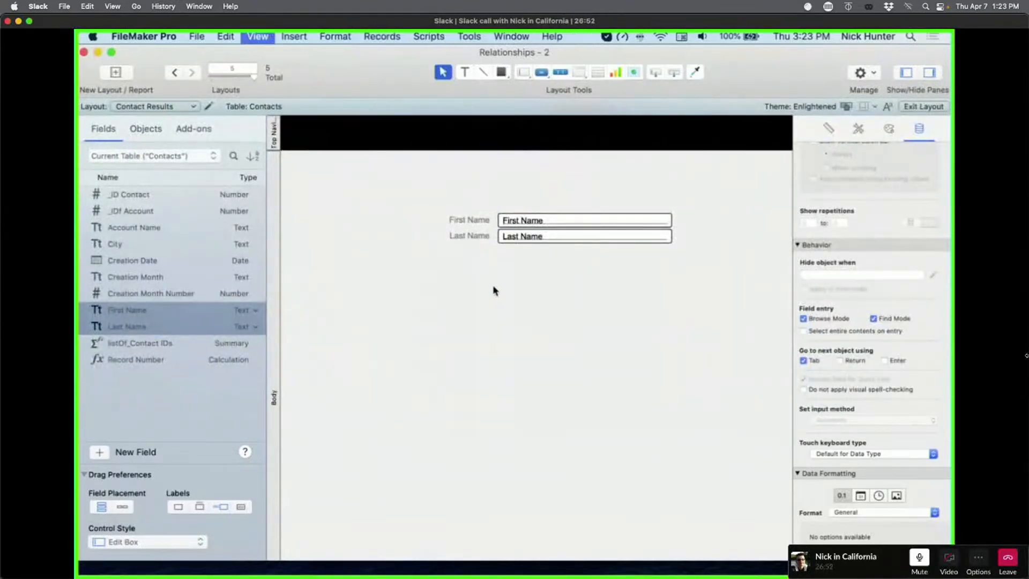
Step: Switch to the Contact Search layout and examine the IDs listed in the listOf_Contact IDs field
click(179, 106)
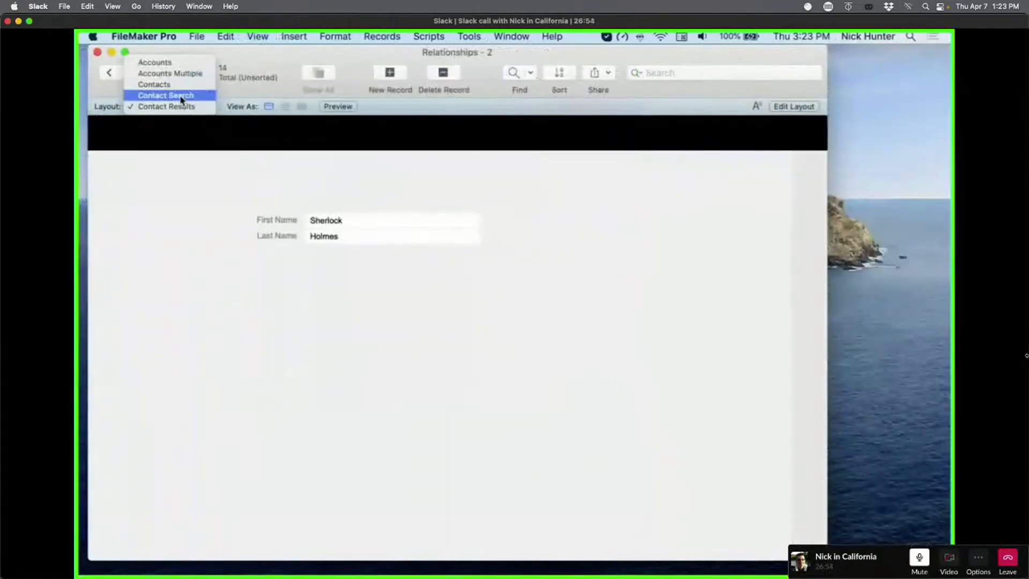
click(166, 96)
drag(553, 326, 362, 283)
click(581, 340)
drag(582, 340, 316, 276)
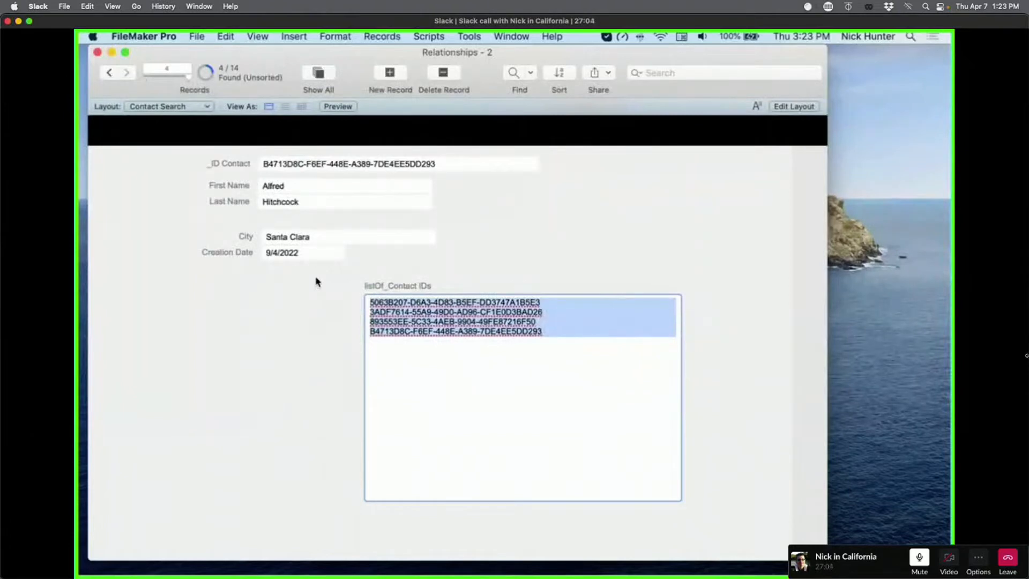
click(215, 284)
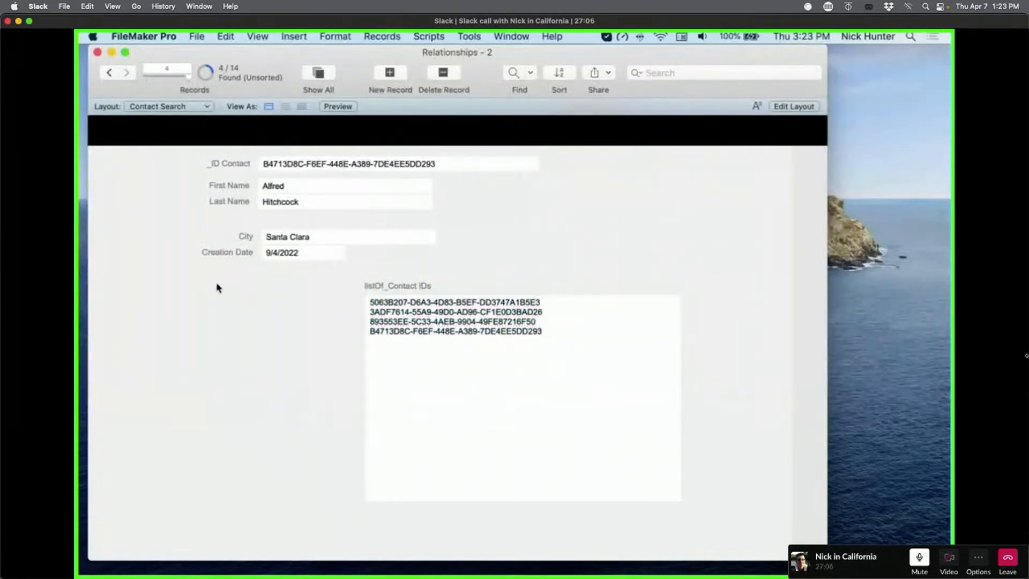
Step: Open the relationships graph in the database definition and reposition the Contacts Search table occurrence directly below Contacts Multiple
key(shift+super+d)
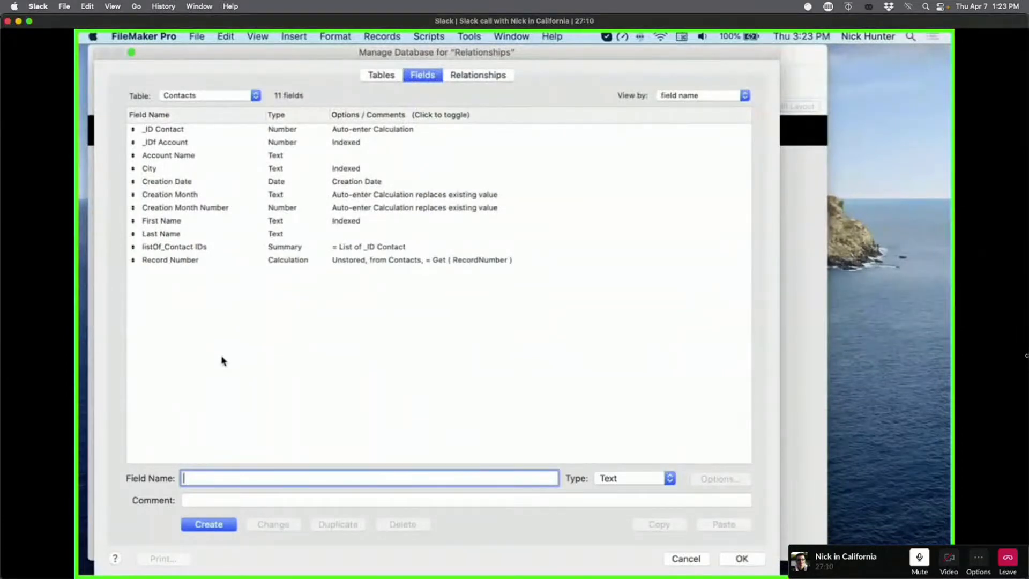
click(494, 76)
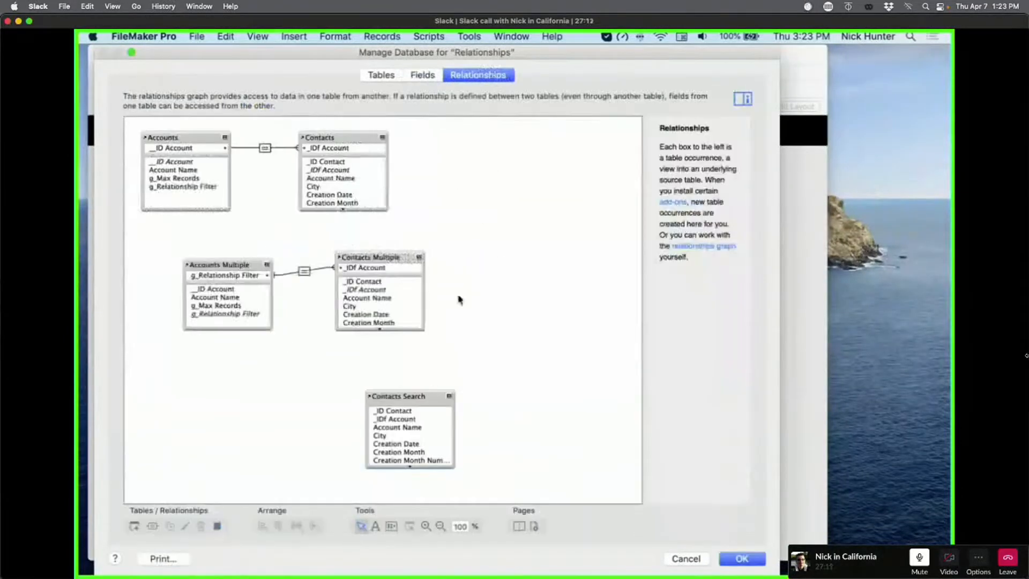
drag(418, 396, 341, 383)
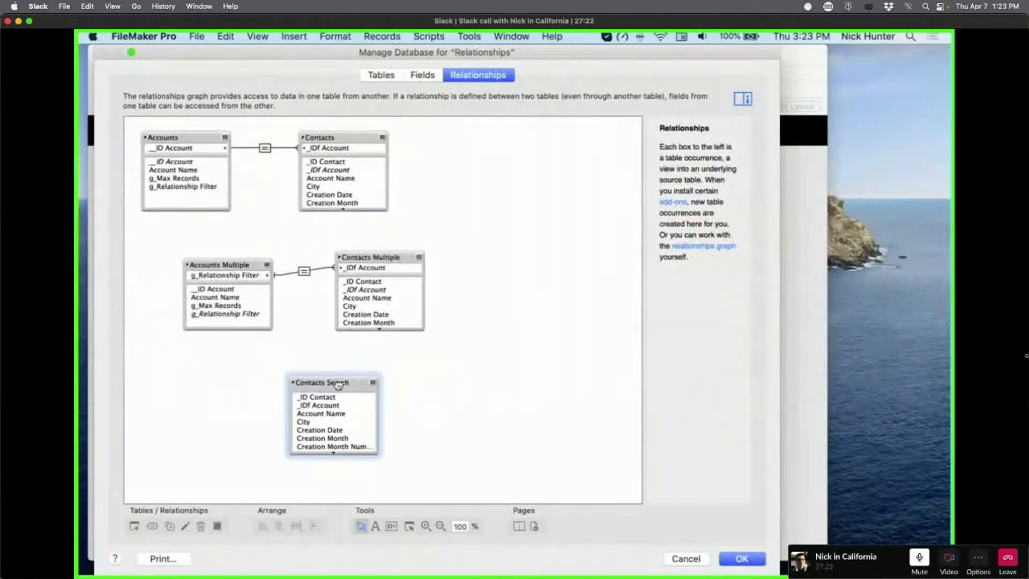
drag(333, 384, 382, 382)
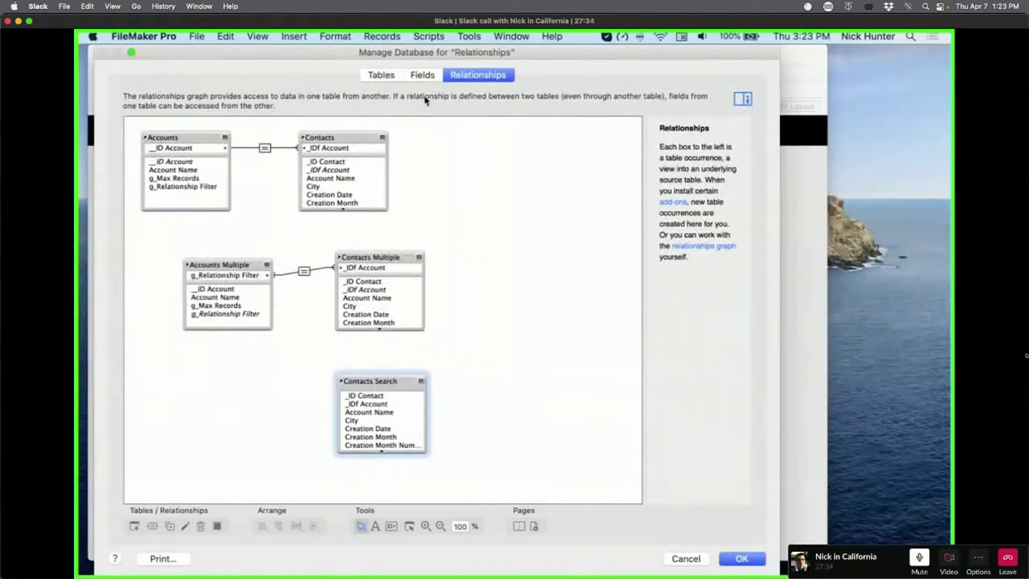
Step: Create a text field named g_Contact Filter in the Contacts table and set it to use global storage
click(424, 76)
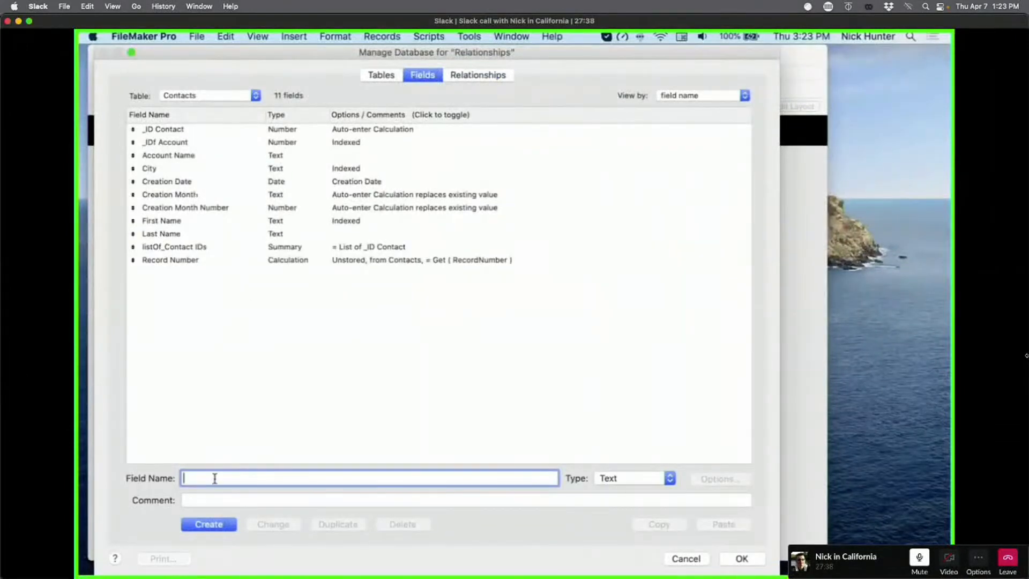
text(g_)
text(Contact Filter)
click(210, 525)
click(736, 478)
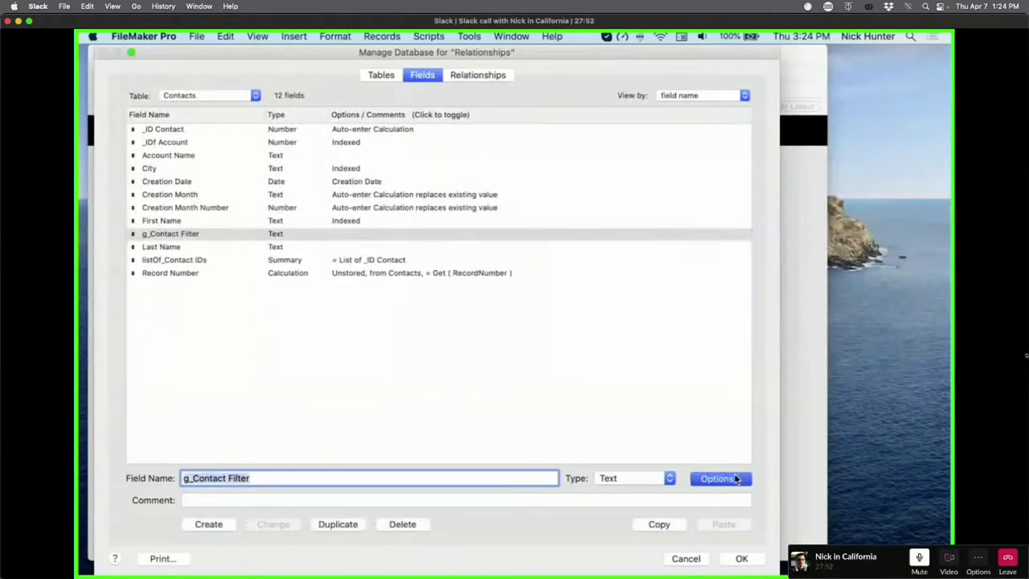
click(752, 148)
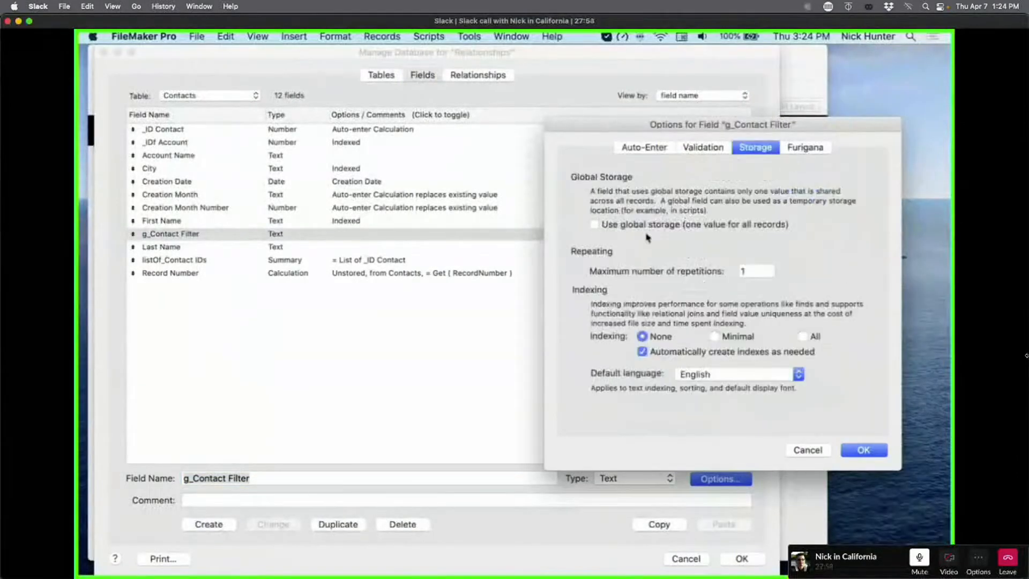
click(687, 223)
click(862, 450)
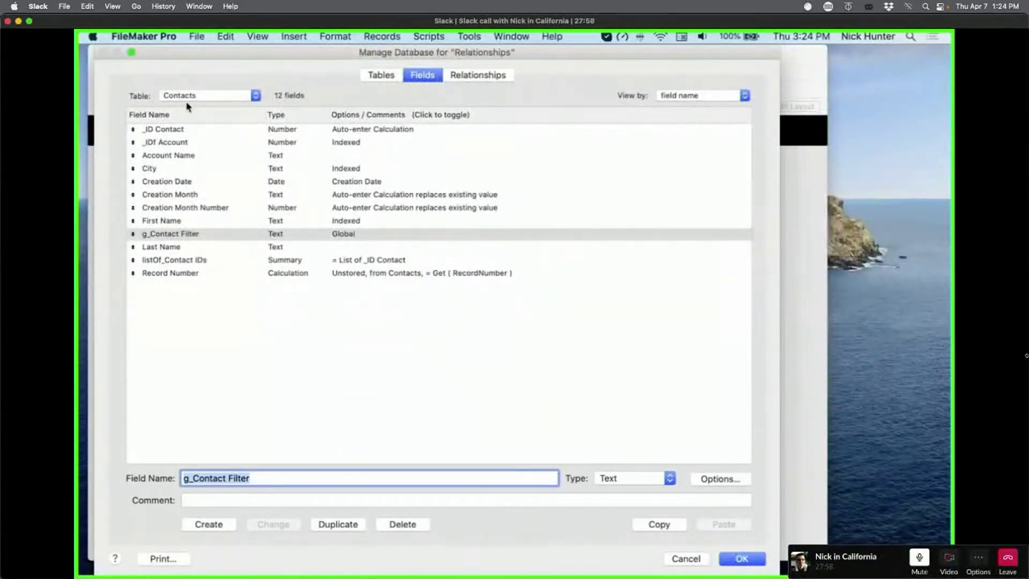
Step: Move Contacts Search below Accounts Multiple in the relationships graph and add a Contacts table occurrence named Contacts Filter beside it
click(503, 79)
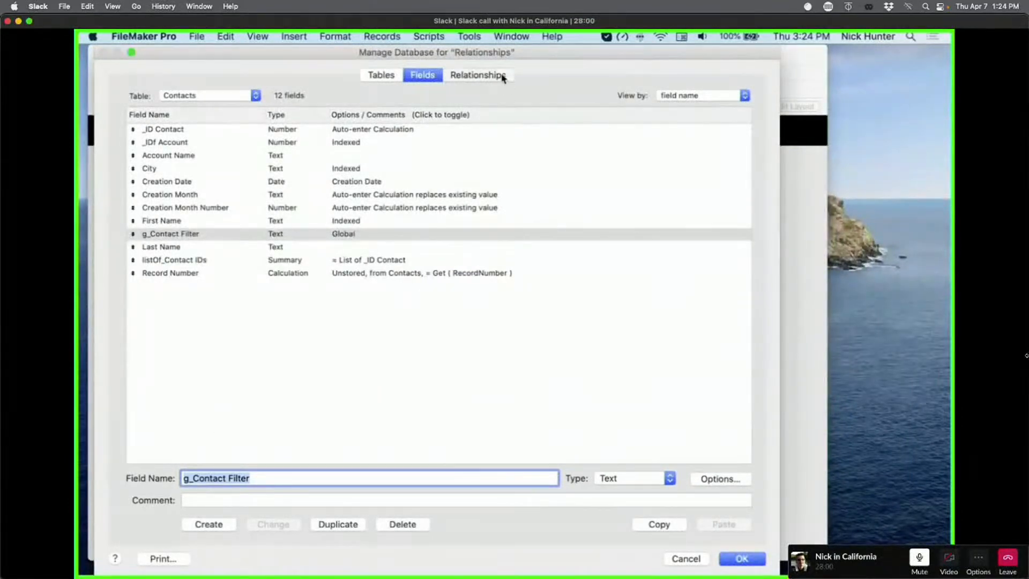
drag(395, 381, 213, 355)
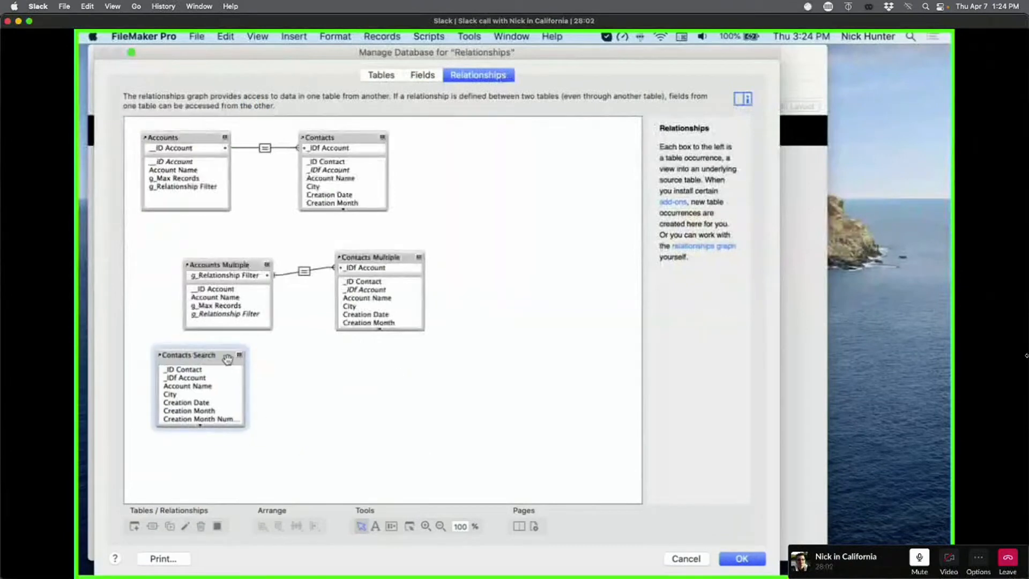
click(134, 525)
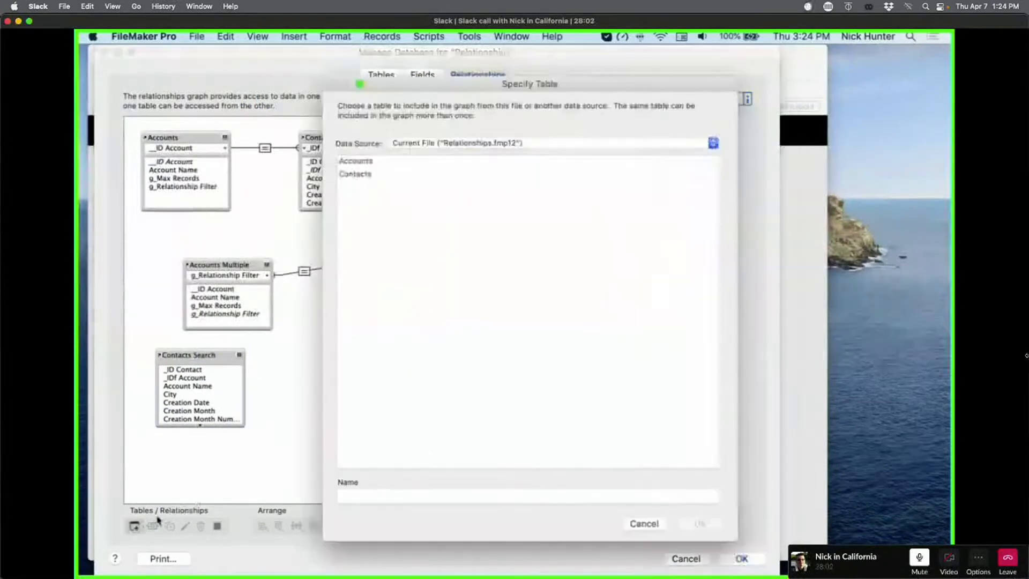
double_click(369, 173)
drag(390, 278, 408, 367)
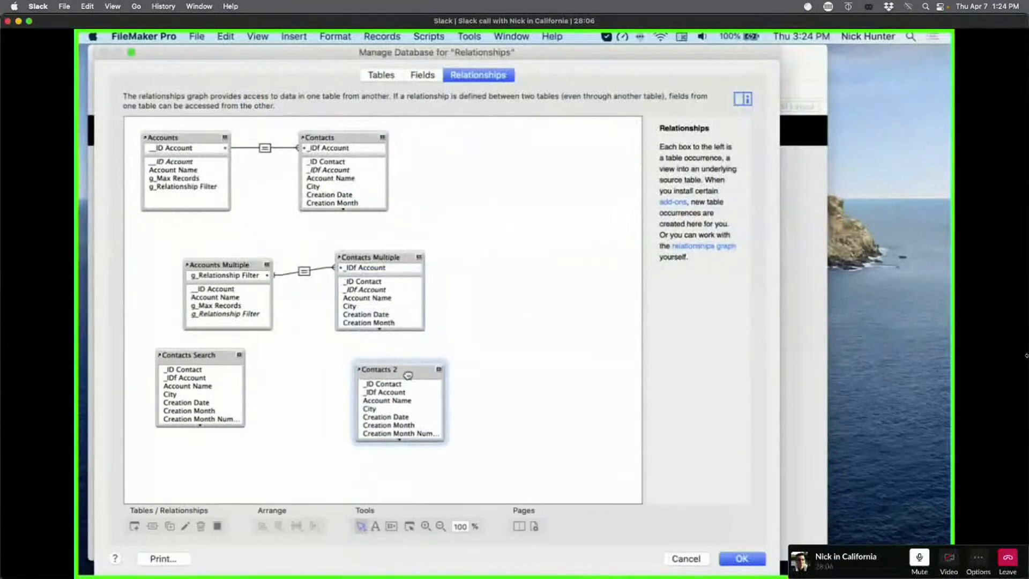
double_click(407, 367)
double_click(383, 494)
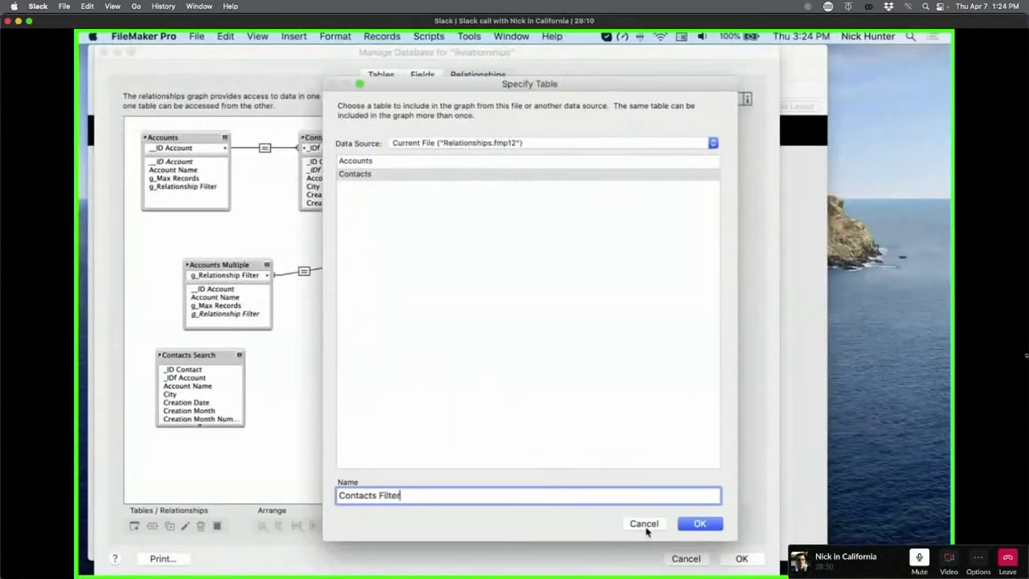
click(700, 522)
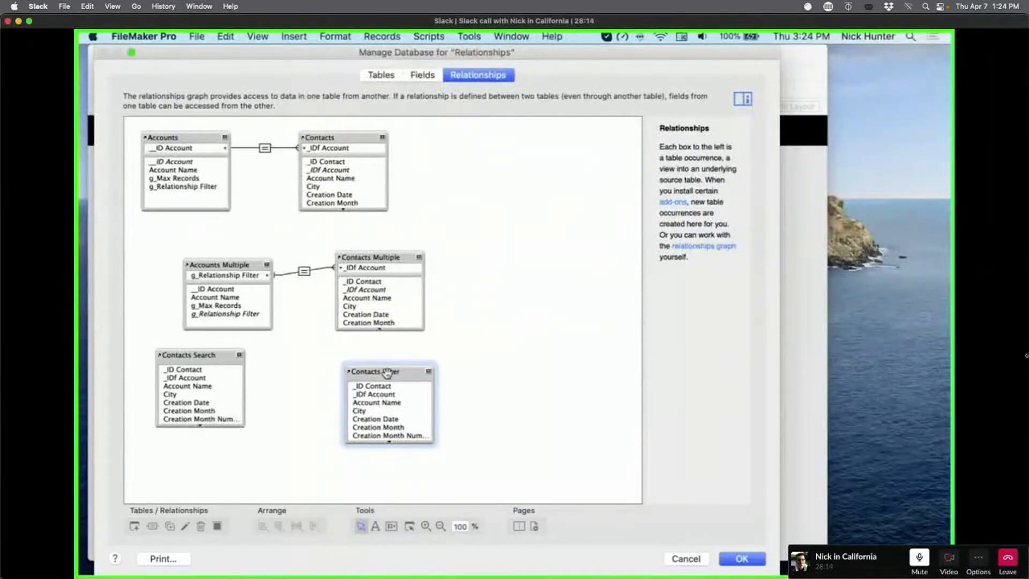
key(super+d)
drag(387, 373, 494, 374)
key(Delete)
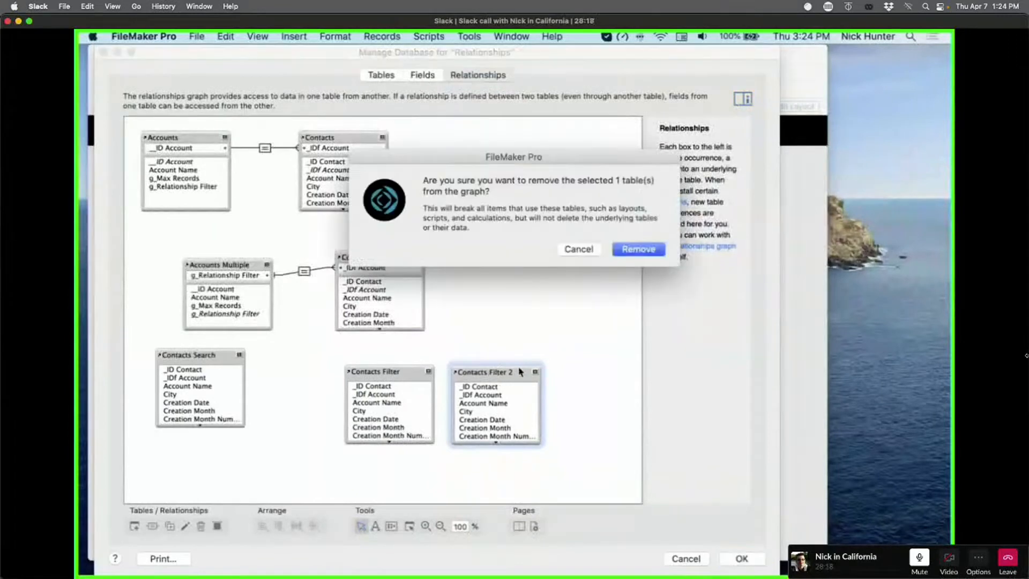
click(638, 249)
Step: Align Contacts Filter below Contacts Multiple, duplicate it, and place the duplicate table occurrence beside the original
click(364, 378)
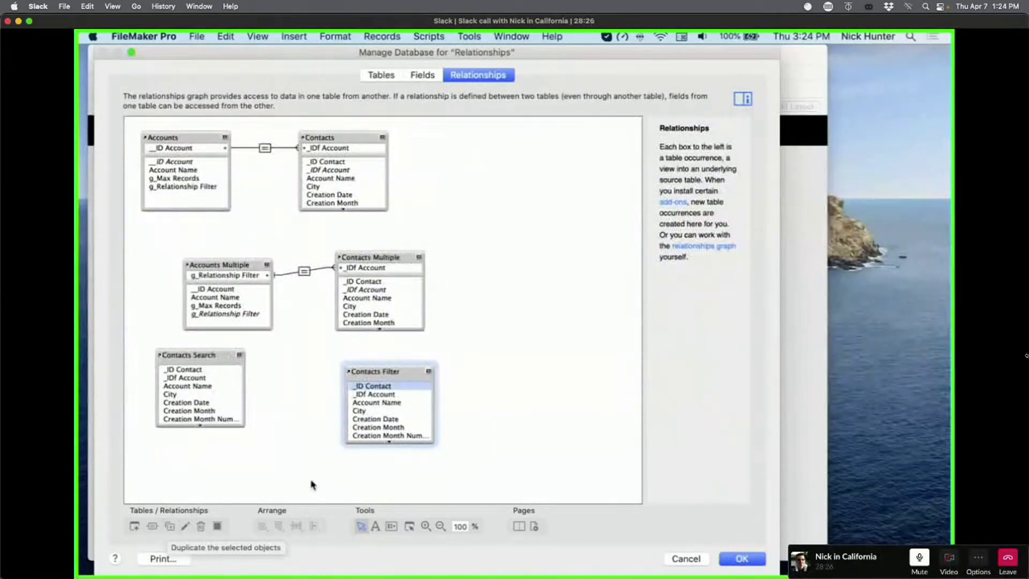
drag(387, 373, 382, 362)
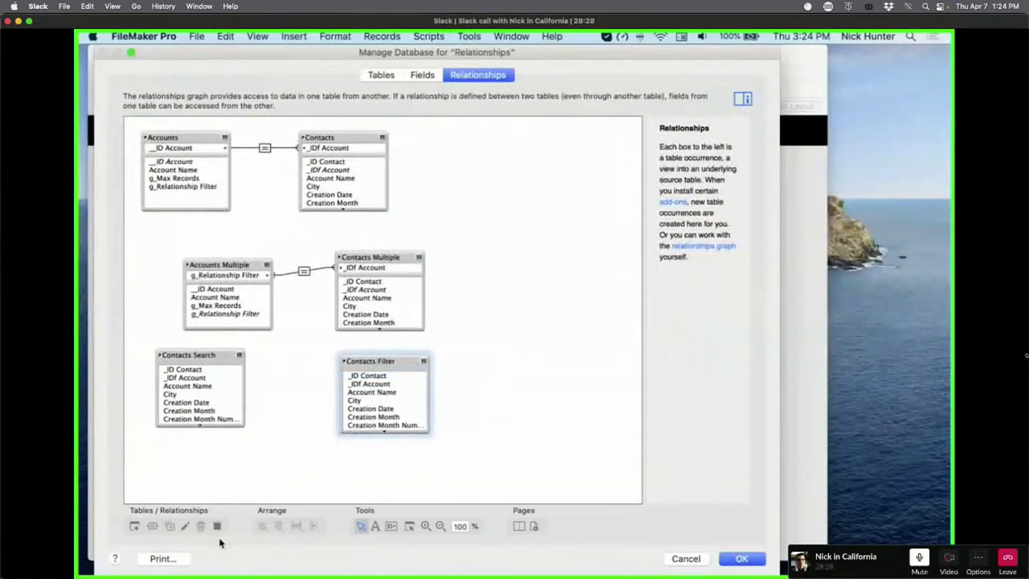
click(171, 526)
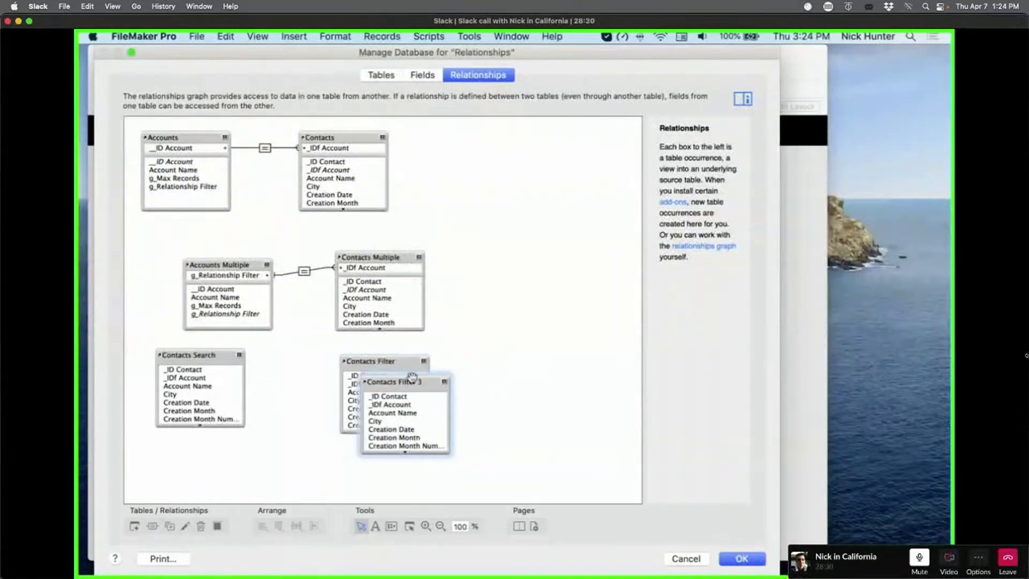
drag(410, 378, 489, 366)
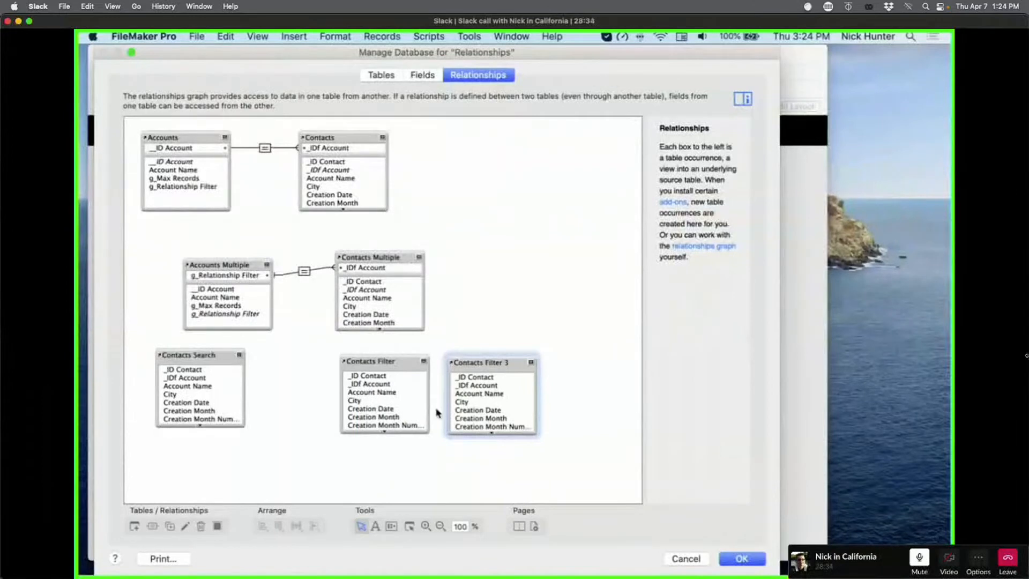
Step: Rename the duplicated Contacts table occurrence beside Contacts Filter as Contacts Self Joint
double_click(506, 366)
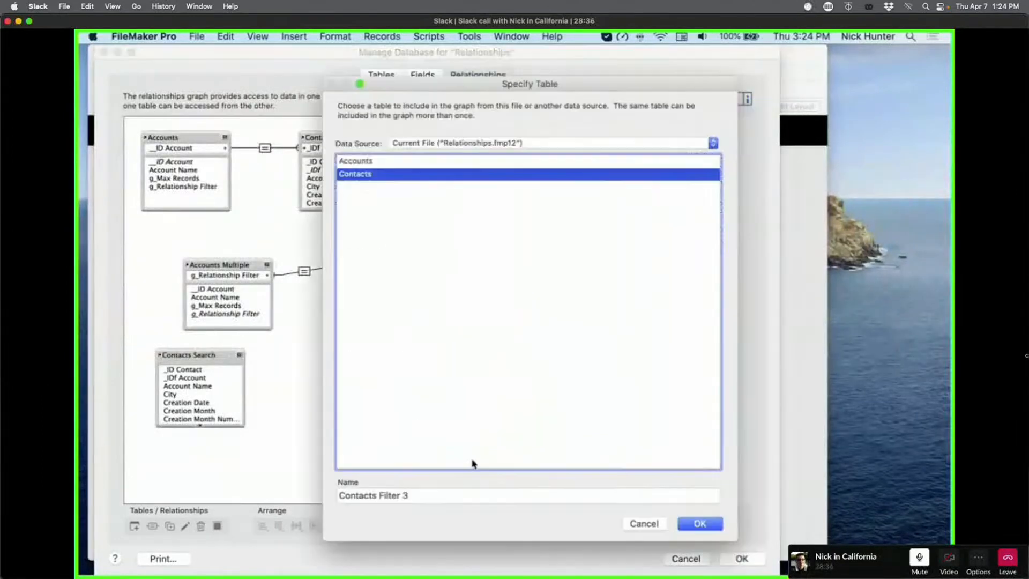
drag(380, 495, 435, 495)
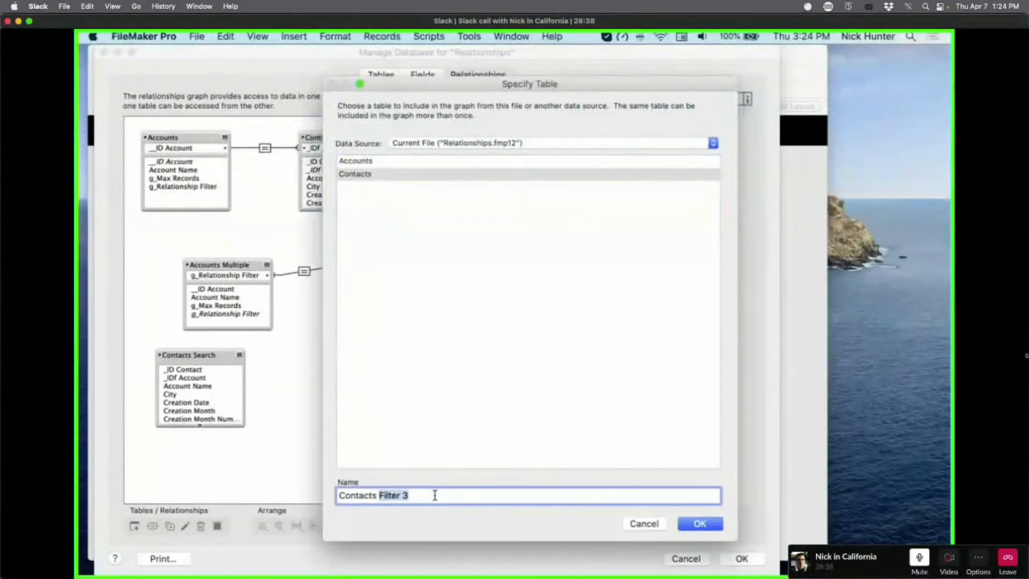
text(Se)
text(lf)
key(BackSpace)
key(BackSpace)
text(lf Joi)
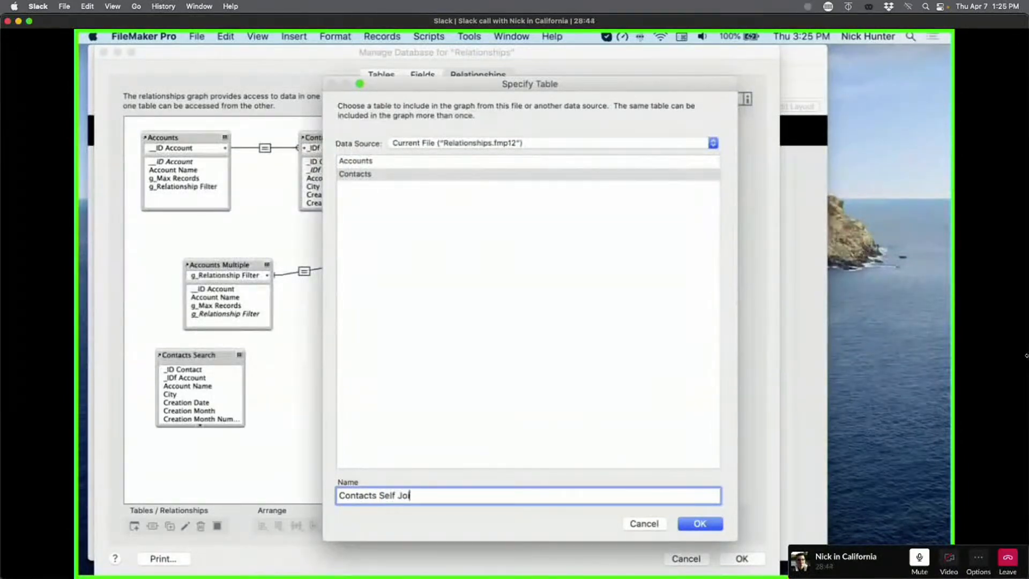
text(nt)
click(690, 524)
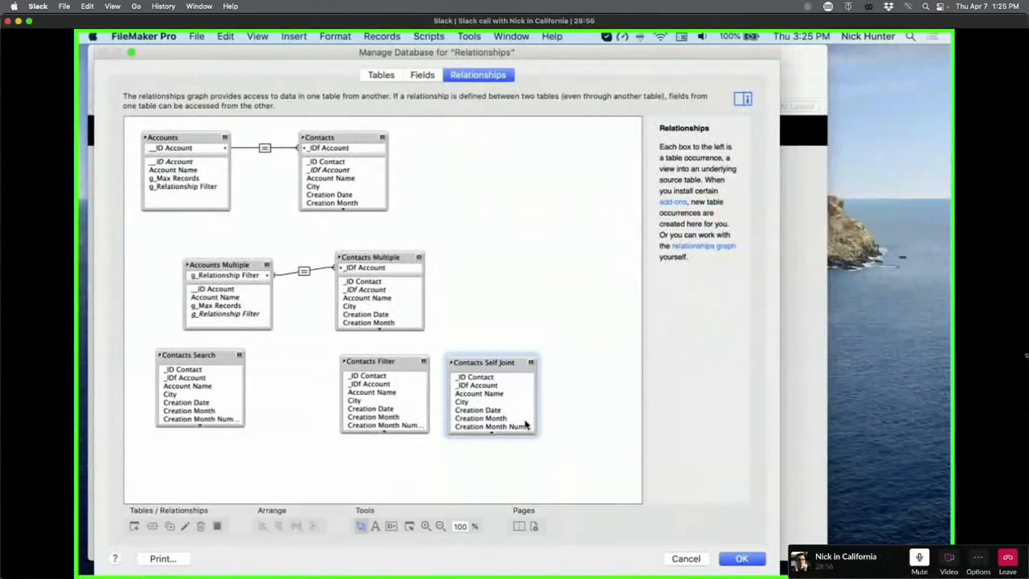
Step: Review the source table and name of the Contacts Filter and Contacts Self Joint table occurrences
double_click(399, 364)
key(Escape)
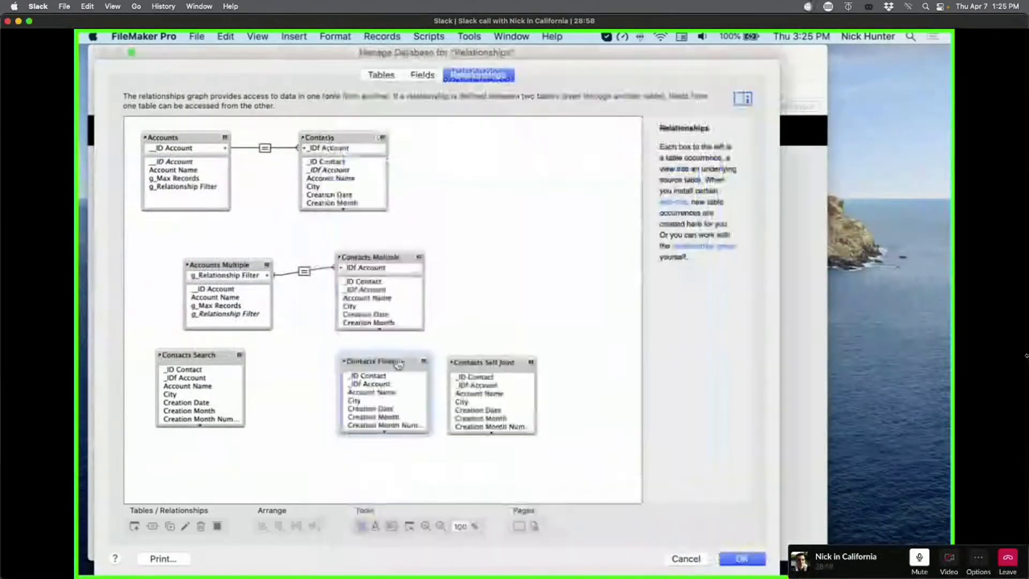
double_click(491, 364)
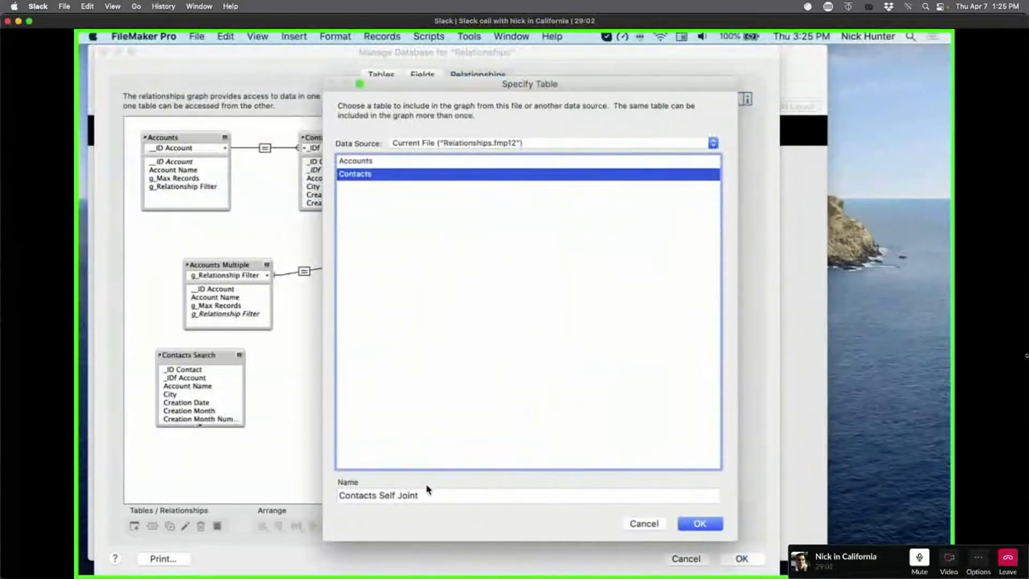
key(Escape)
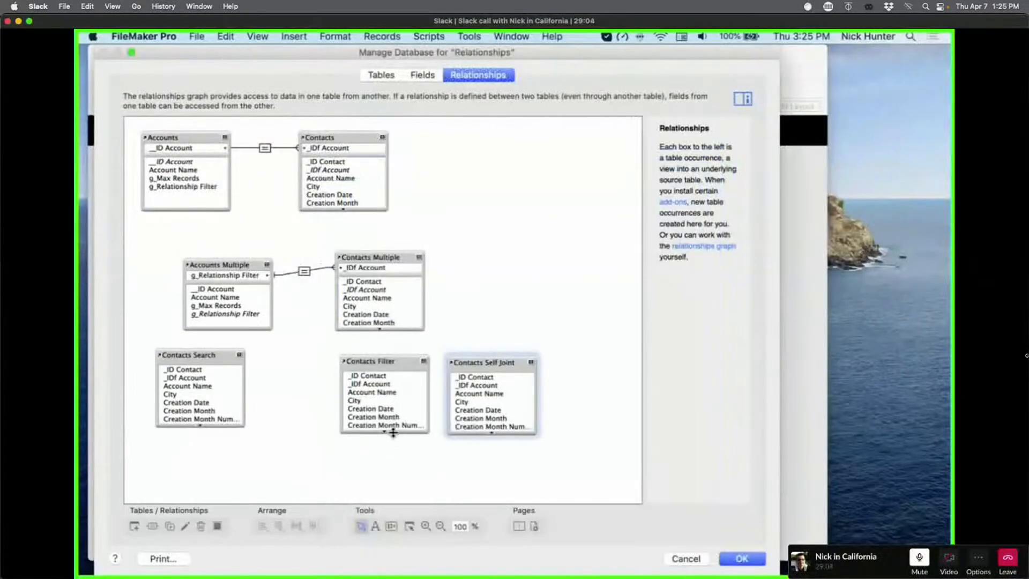
Step: Lengthen both lower Contacts occurrences to show all fields and relate g_Contact Filter in Contacts Filter to _ID Contact in Contacts Self Joint
drag(392, 432, 395, 471)
click(506, 428)
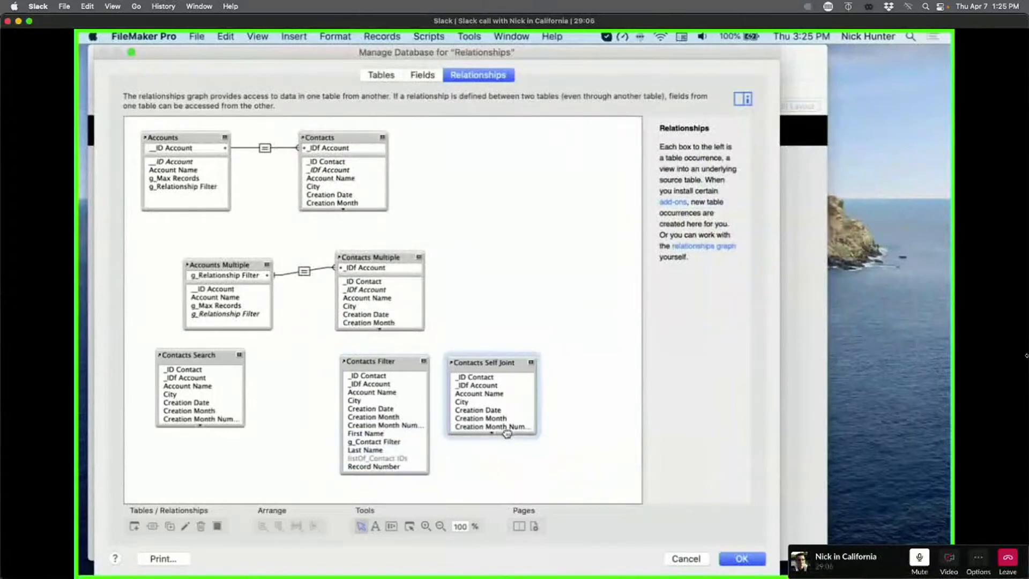
drag(511, 432, 511, 474)
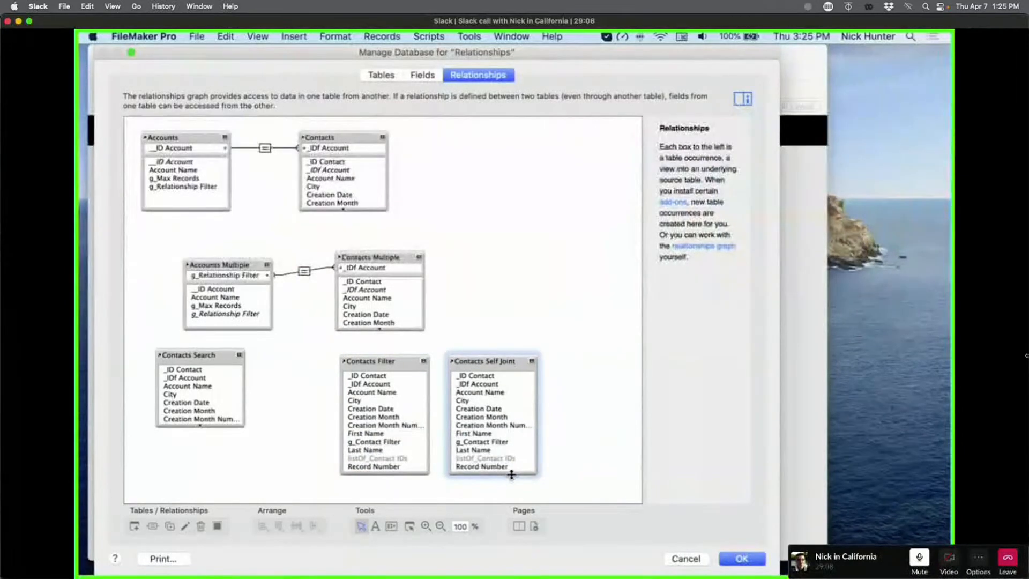
click(371, 442)
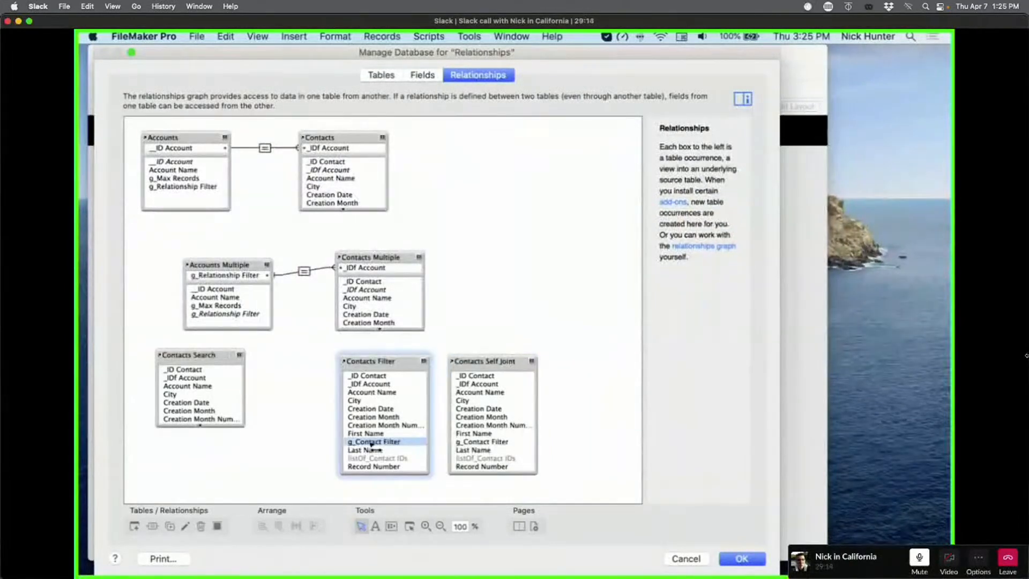
drag(372, 445, 470, 376)
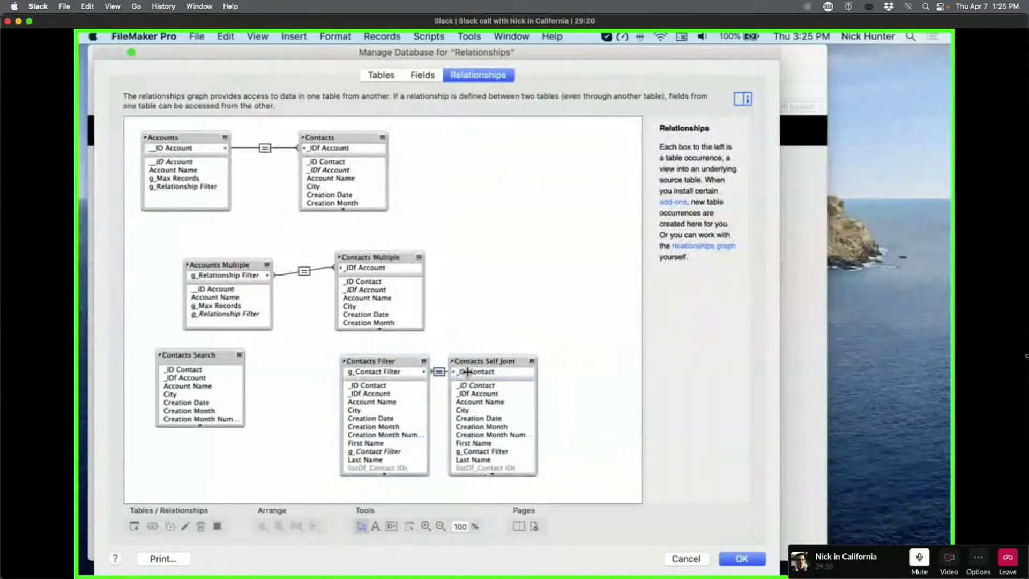
Step: Space Contacts Self Joint farther from Contacts Filter, collapse both to their match fields, and save the database definition
drag(483, 361, 509, 361)
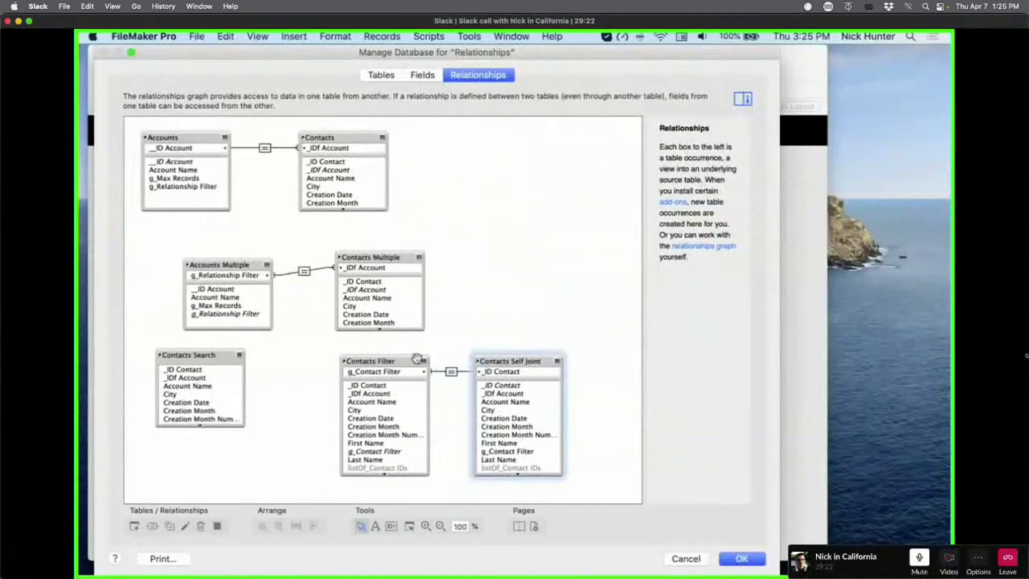
click(424, 361)
click(557, 362)
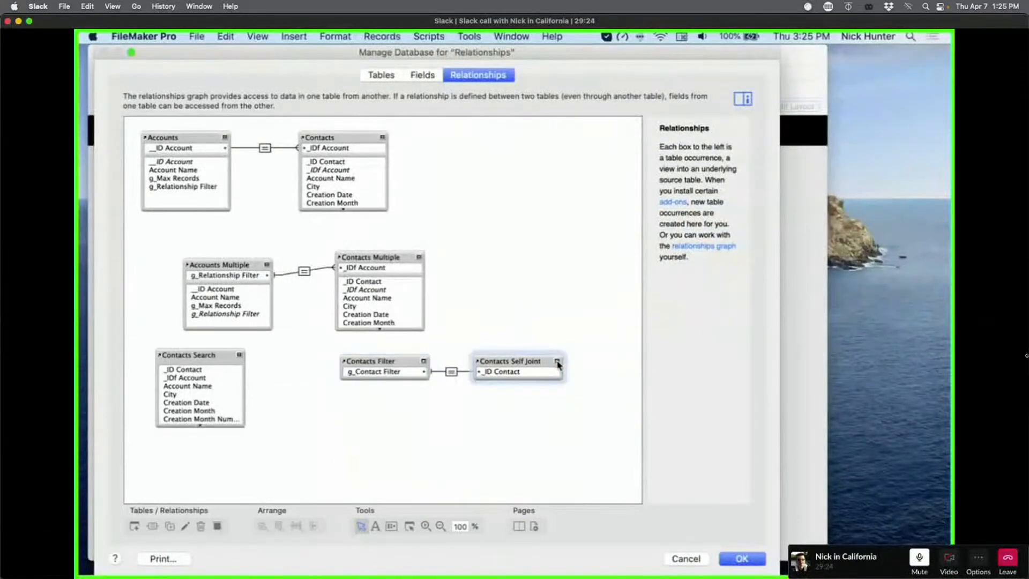
click(757, 562)
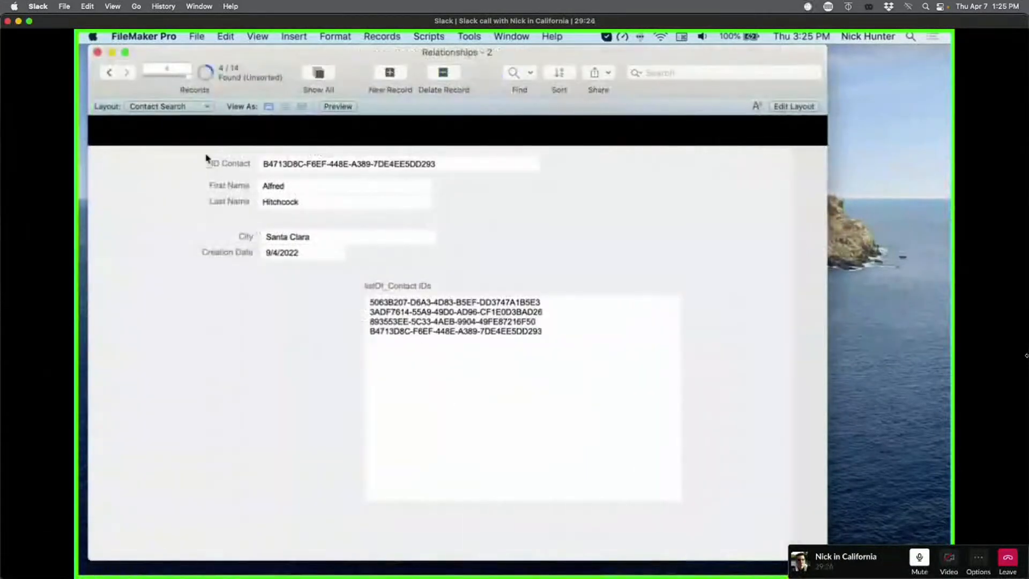
Step: Open the Contact Results layout for editing and place the labeled g_Contact Filter field above the First Name and Last Name fields
click(166, 106)
click(166, 118)
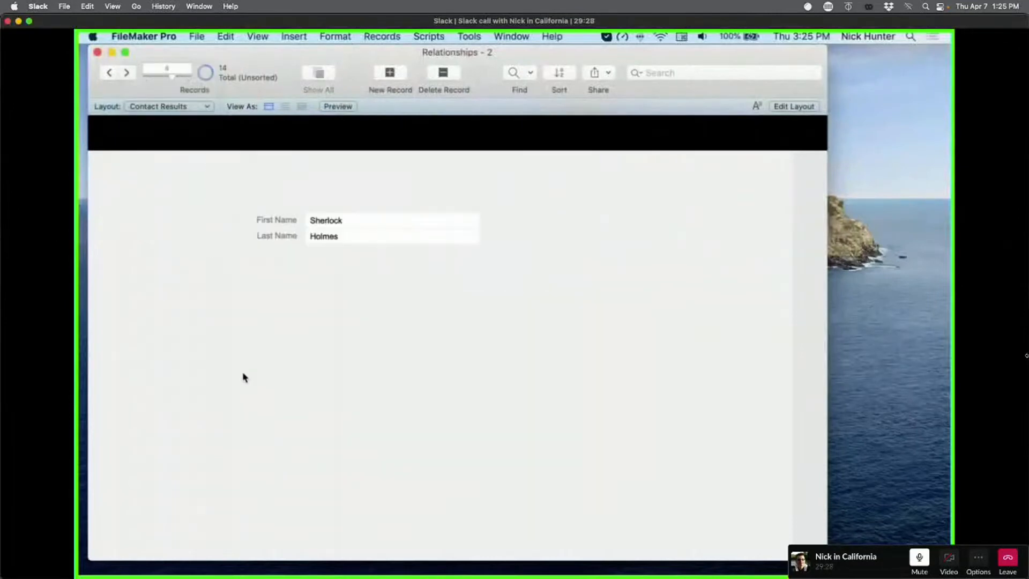
key(super+l)
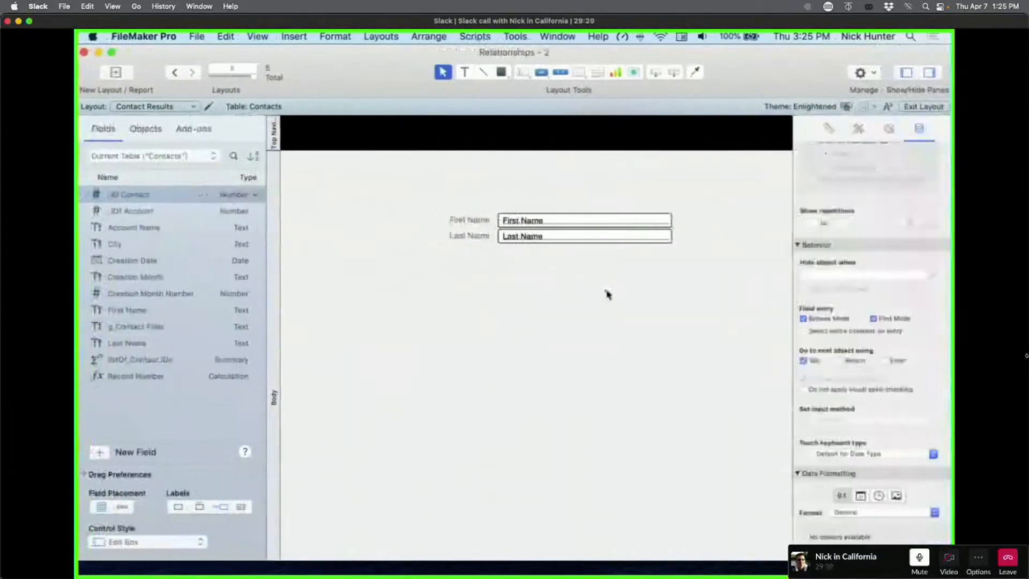
drag(726, 262, 541, 260)
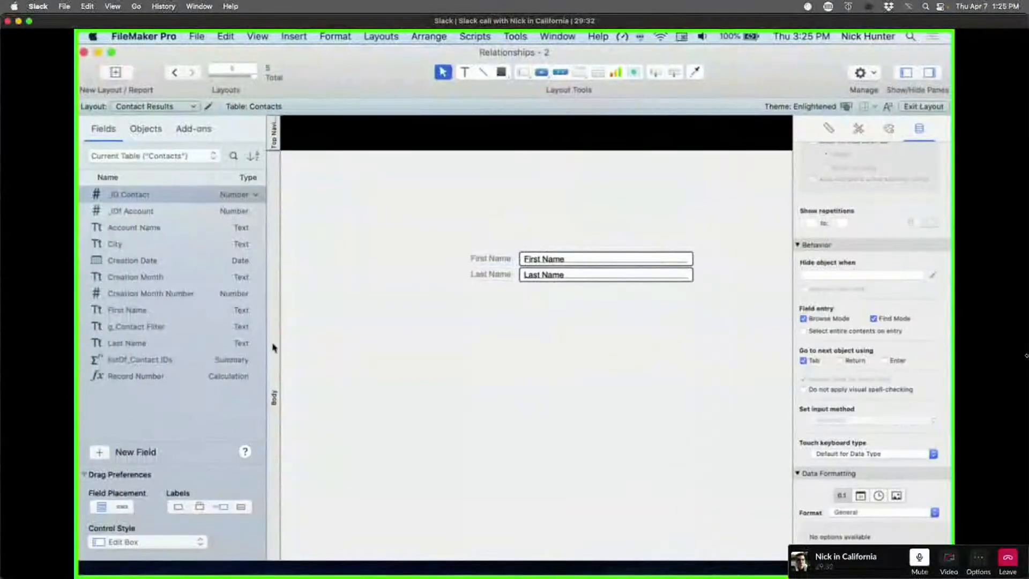
click(178, 329)
drag(179, 329, 524, 199)
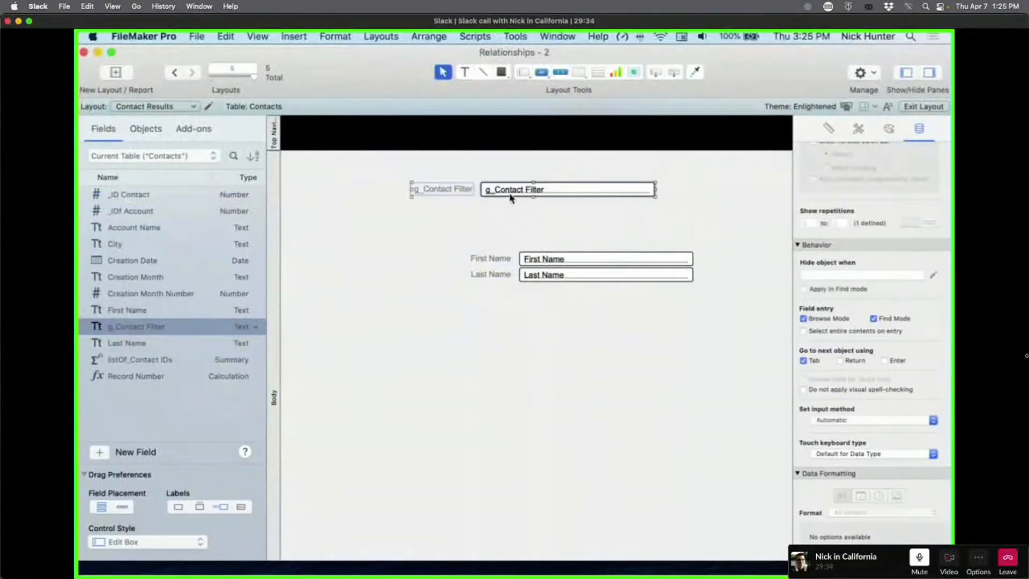
Step: Enlarge g_Contact Filter into a tall multi-line box in the body's upper-left area and move the name fields to its right
mouse_move(501, 240)
mouse_down()
mouse_move(558, 292)
mouse_move(673, 343)
mouse_up()
drag(624, 234, 376, 156)
drag(565, 194, 488, 421)
drag(559, 292, 589, 289)
scroll(633, 311, right, 4)
drag(662, 397, 483, 294)
drag(543, 329, 662, 310)
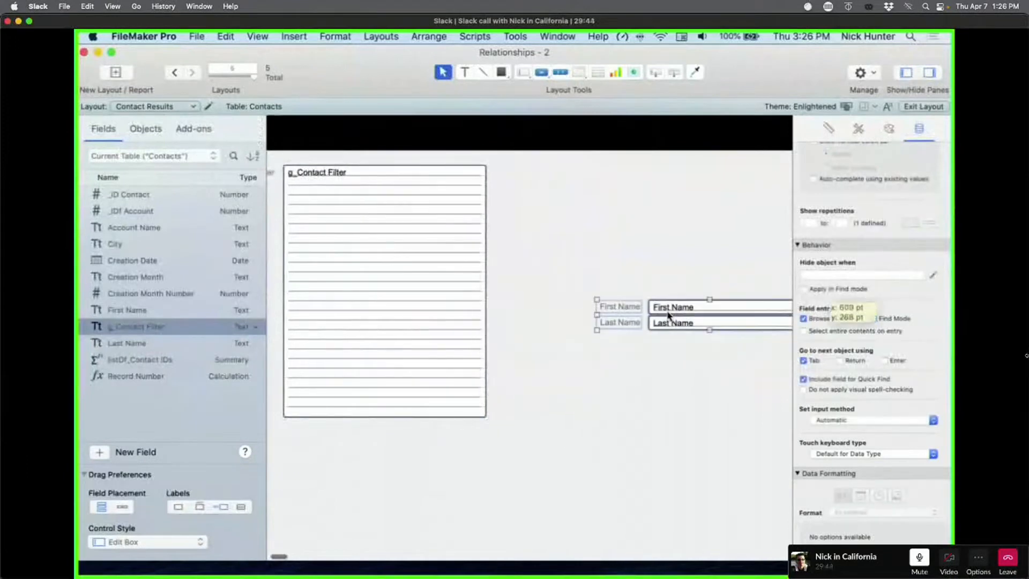
Step: Widen the g_Contact Filter box toward the name fields and return the Contact Results layout to Browse mode
click(479, 282)
key(super+z)
drag(484, 290, 552, 292)
click(571, 343)
key(super+b)
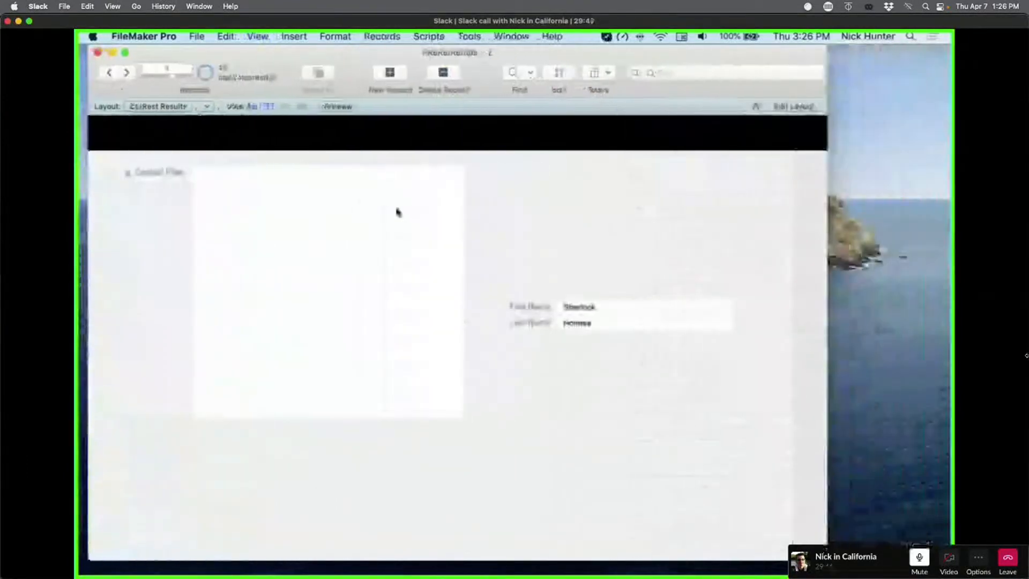
Step: Add a widened, labeled _ID Contact field above the name fields on the Contact Results layout and return to Browse mode
click(309, 206)
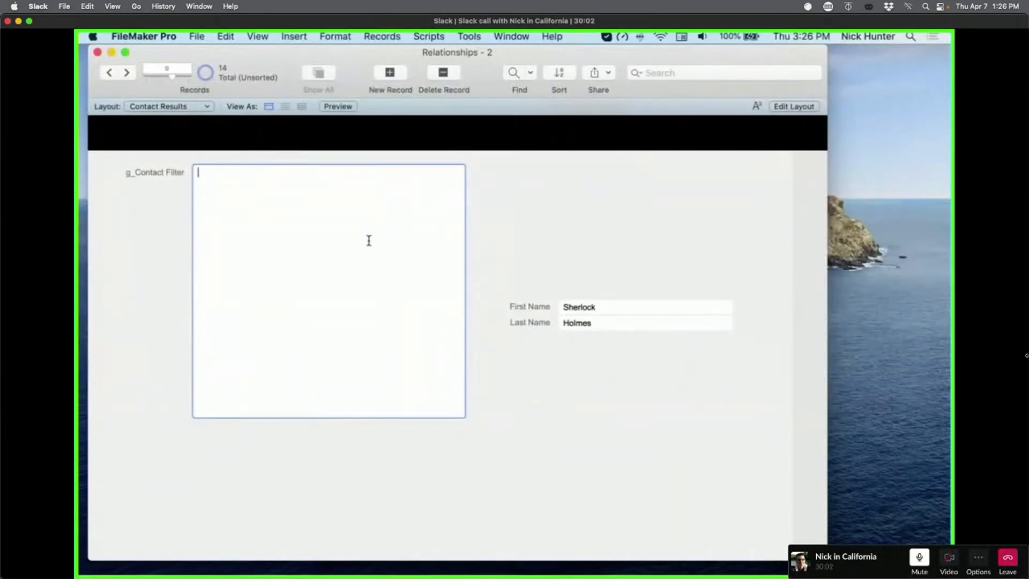
key(super+l)
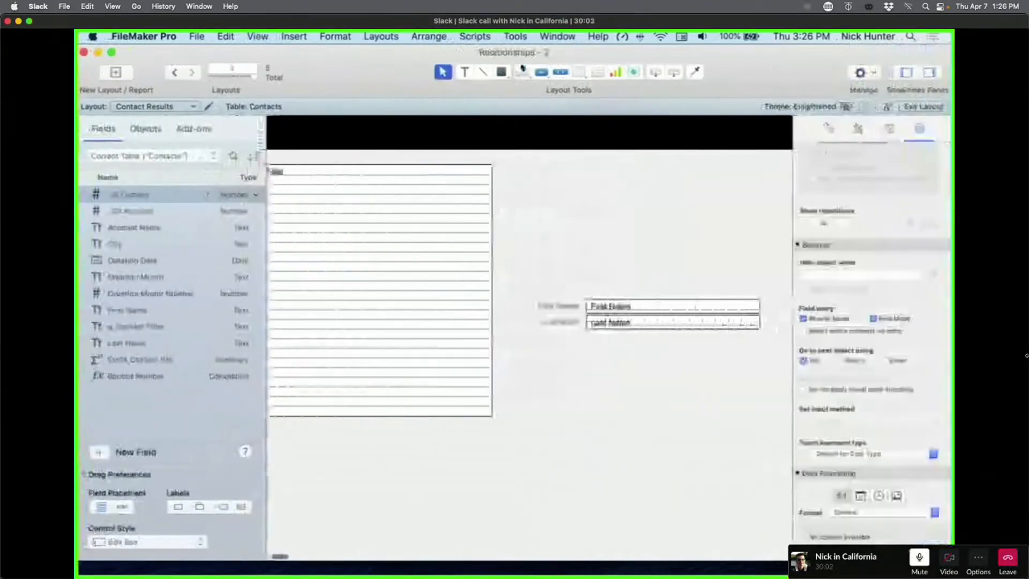
drag(128, 194, 783, 178)
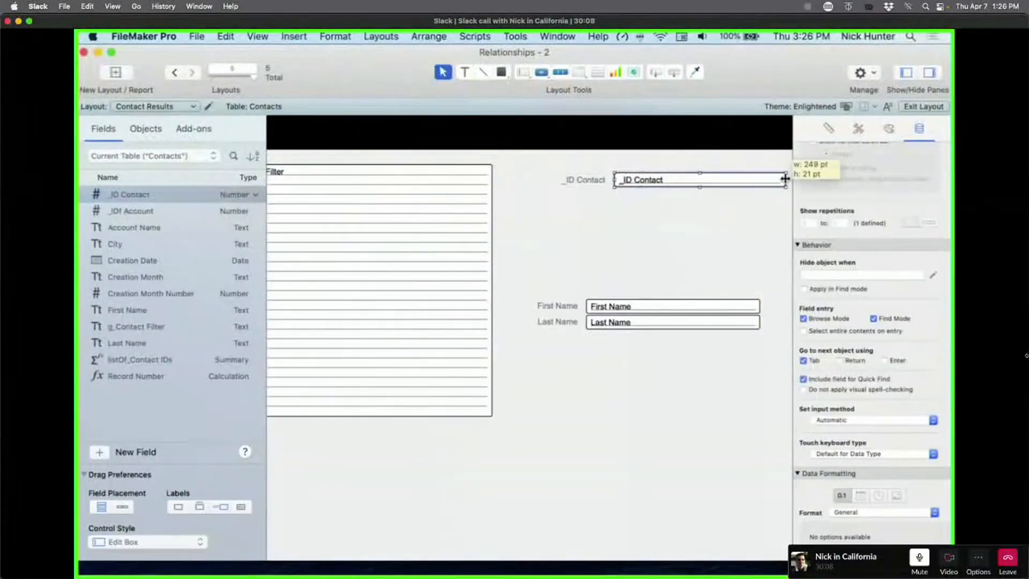
key(super+b)
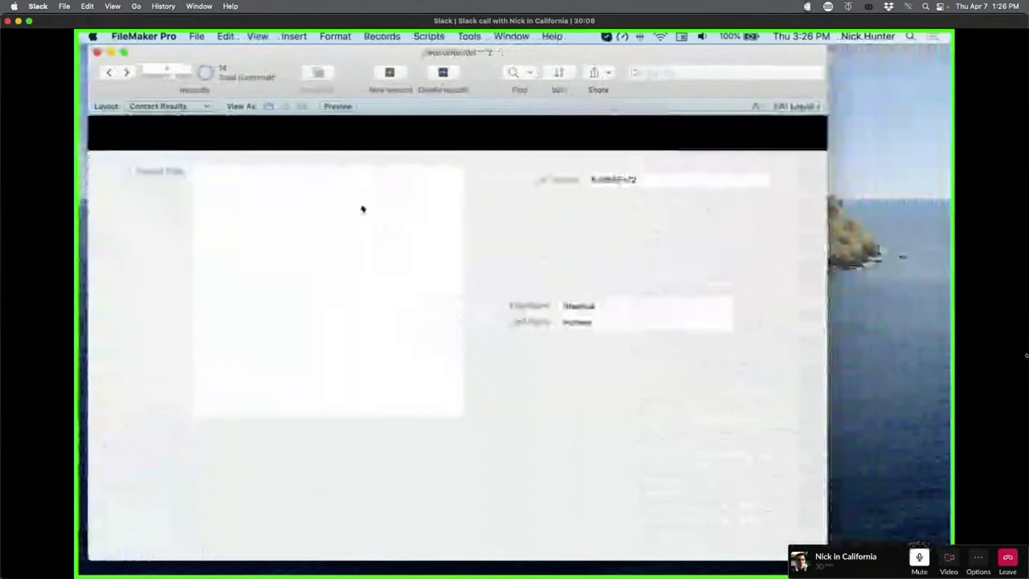
Step: Examine the g_Contact Filter and _ID Contact fields and how they are set up for the Contact Results layout
click(314, 195)
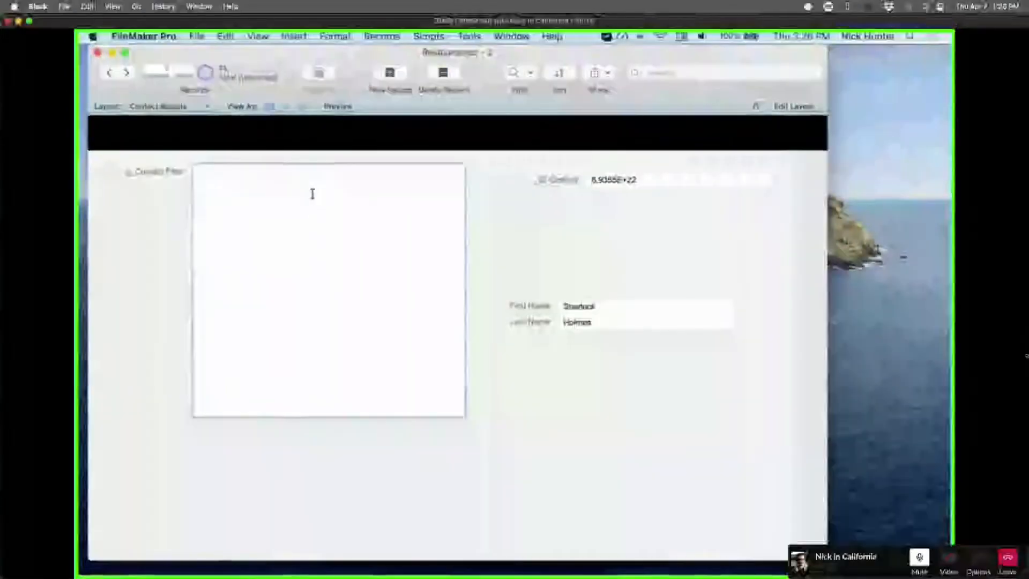
click(661, 182)
scroll(662, 182, down, 1)
click(665, 222)
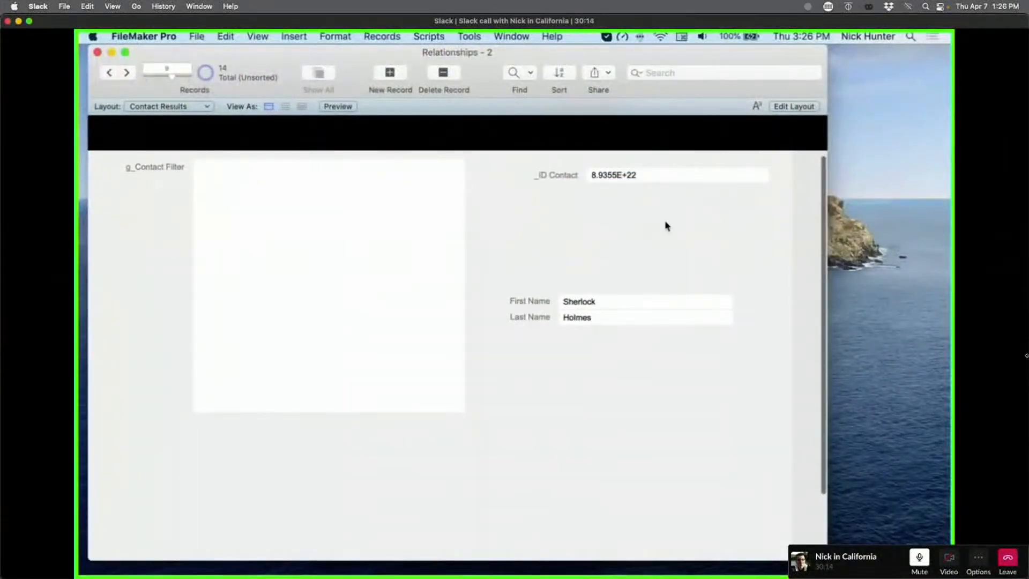
key(shift+super+d)
drag(375, 390, 499, 358)
key(Escape)
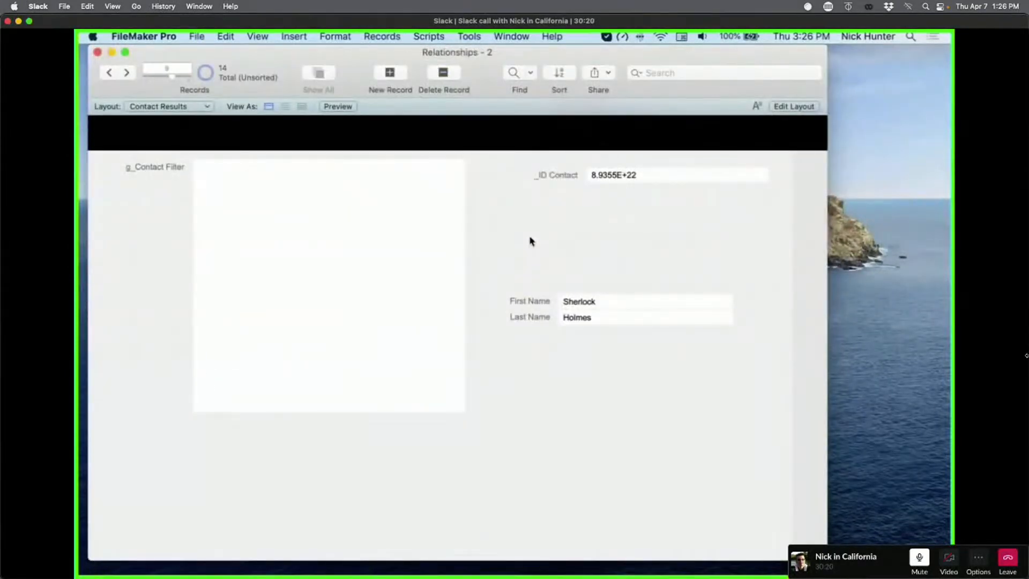
key(super+l)
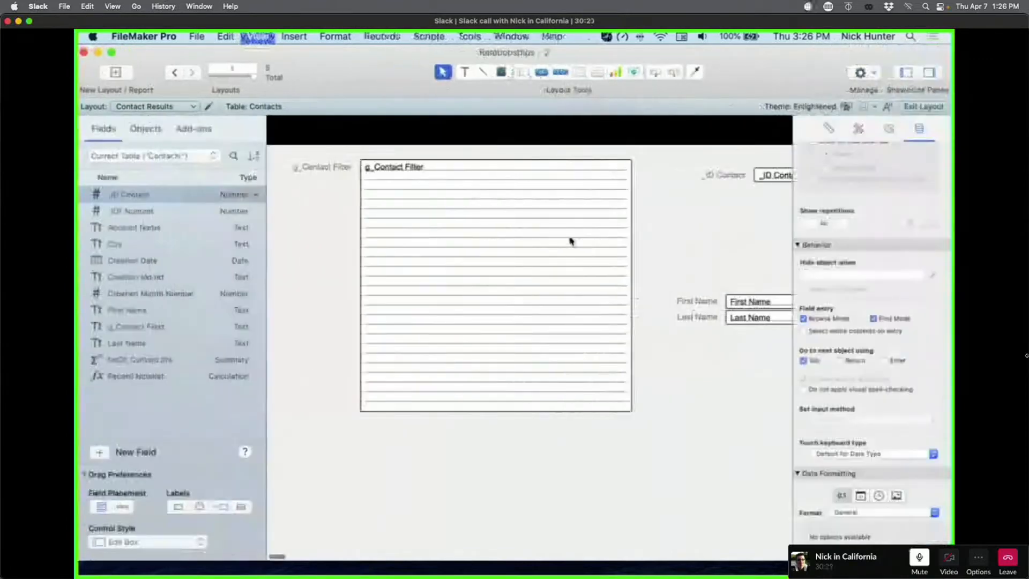
key(super+b)
Step: Switch to the Contact Search layout and find the records matching the City value Santa Clara
click(204, 106)
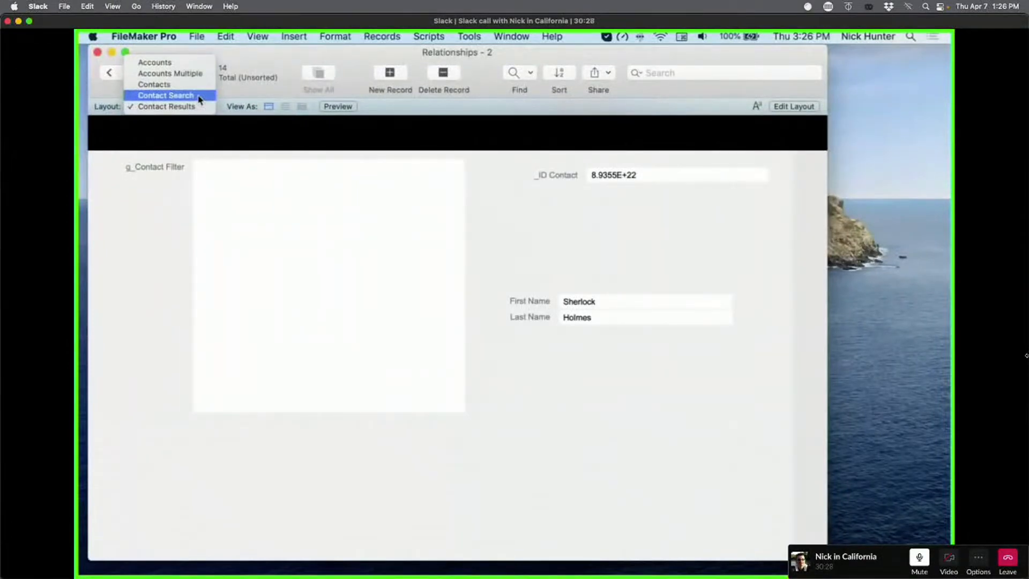
click(199, 96)
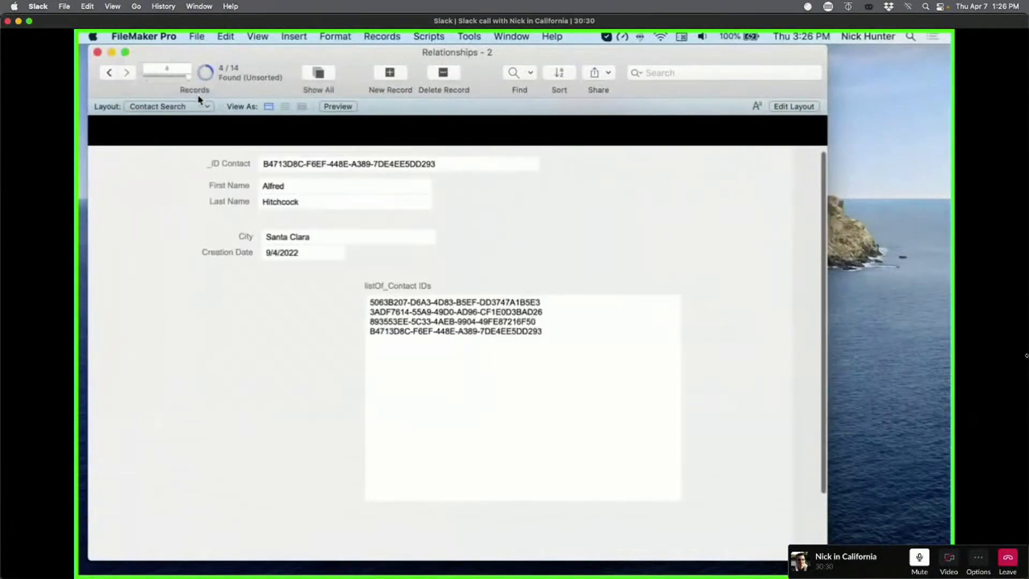
click(316, 237)
right_click(317, 241)
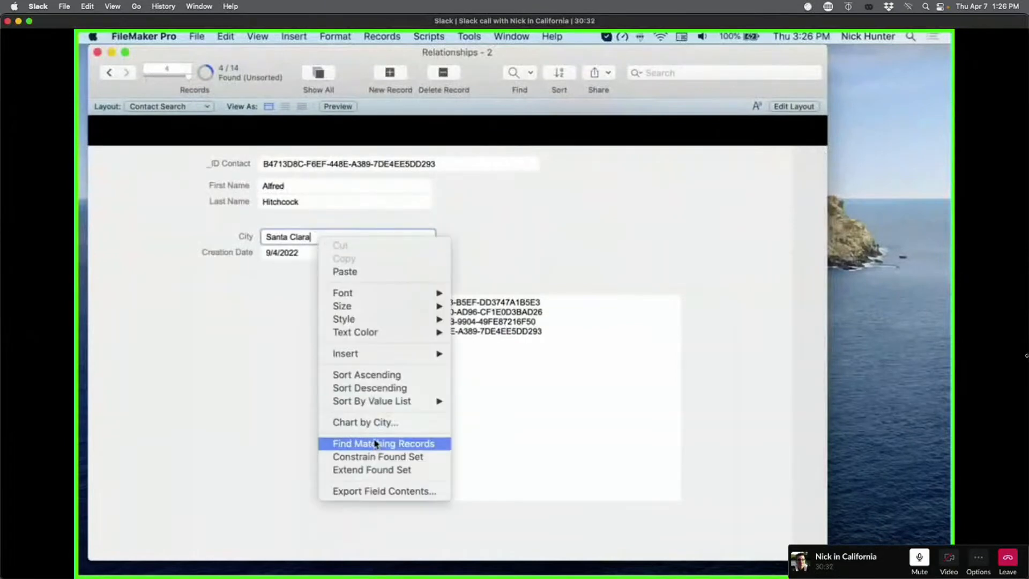
click(375, 445)
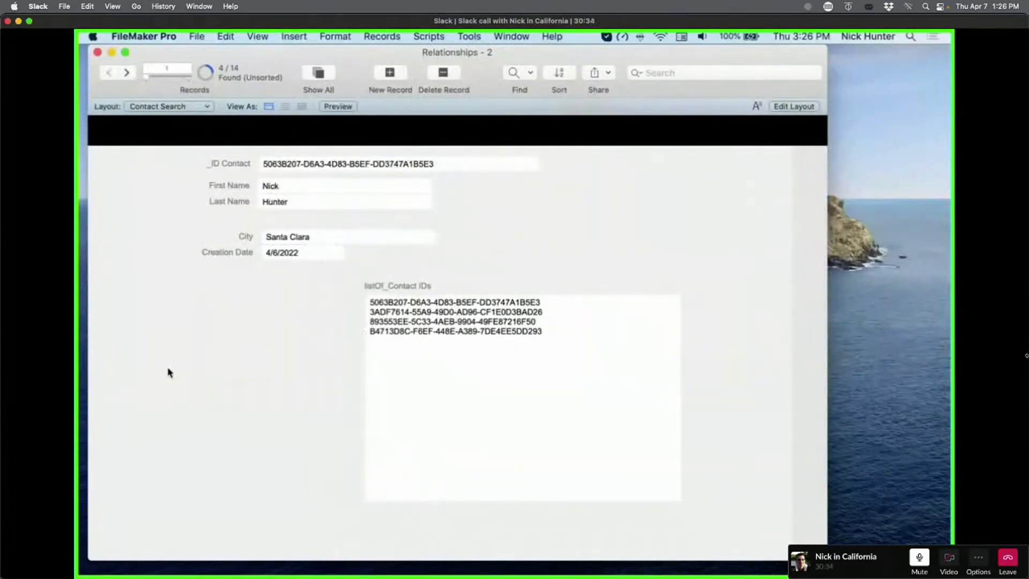
Step: Copy all the IDs in the listOf_Contact IDs field and go back to the Contact Results layout
click(588, 340)
drag(588, 340, 383, 298)
key(cmd+c)
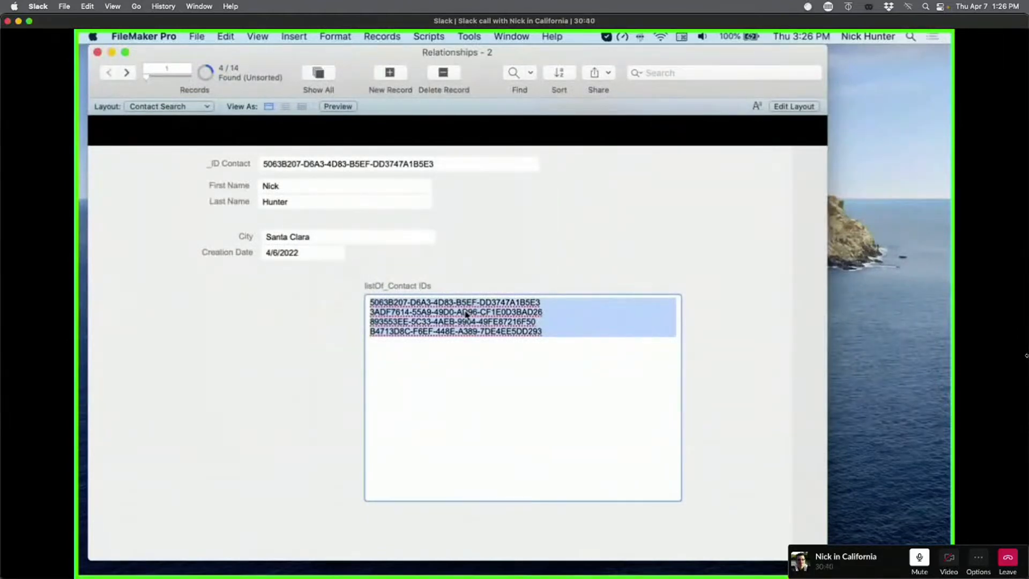
click(192, 108)
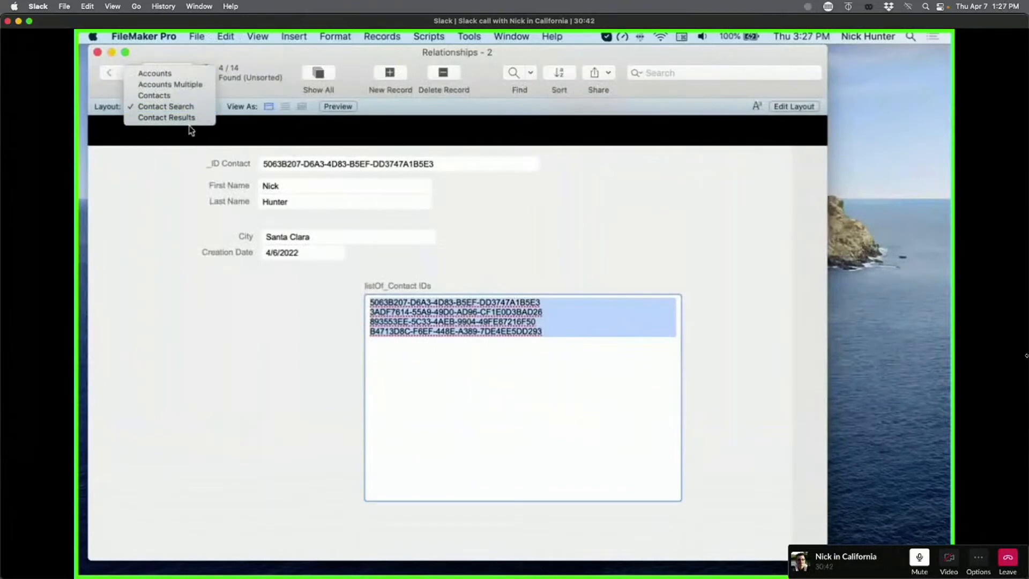
click(189, 118)
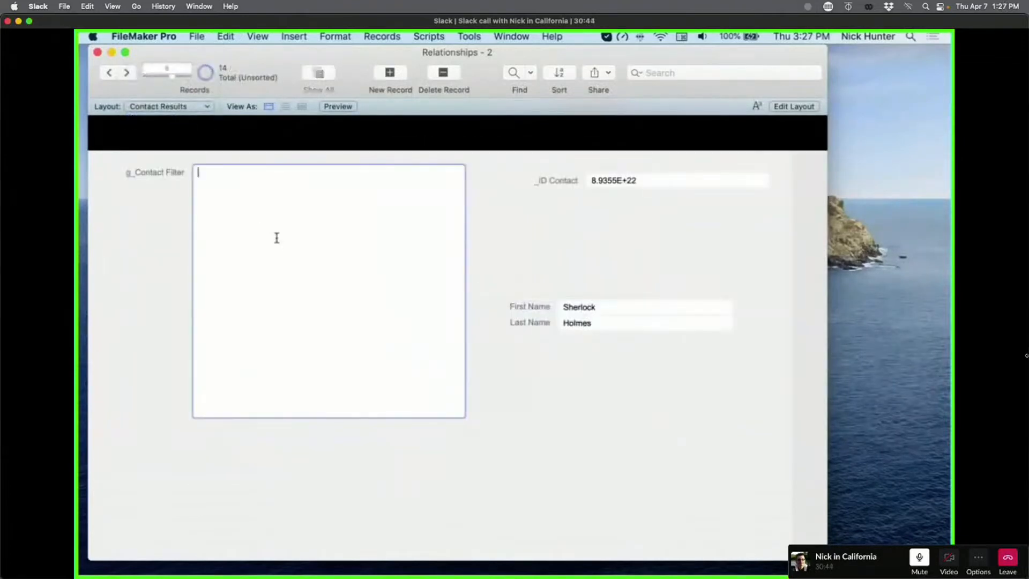
Step: Paste the copied contact IDs into the g_Contact Filter field and commit the entry
key(cmd+v)
click(184, 247)
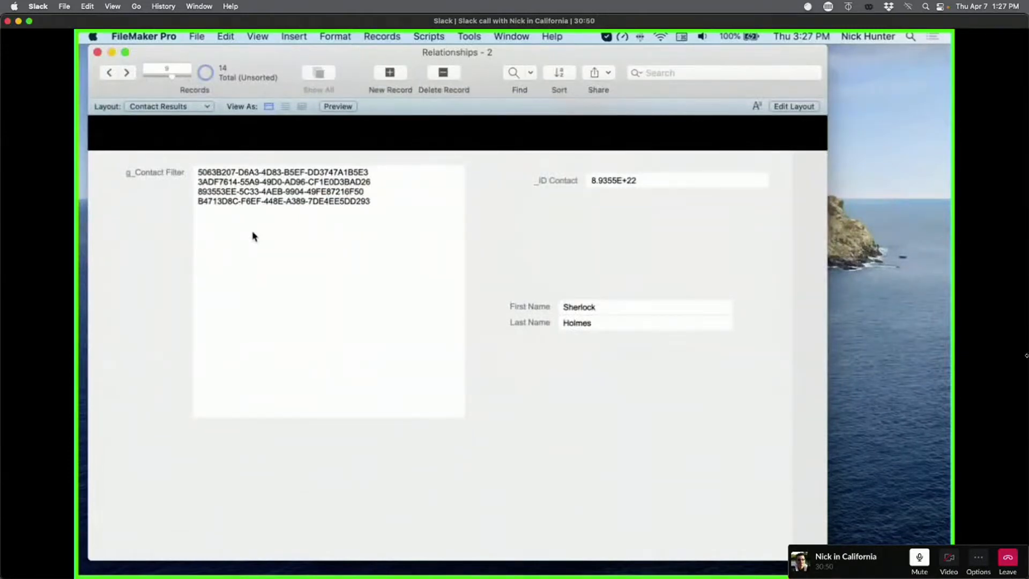
Step: Remove the _ID Contact and name fields from the Contact Results layout and try setting up a portal beside g_Contact Filter
key(super+l)
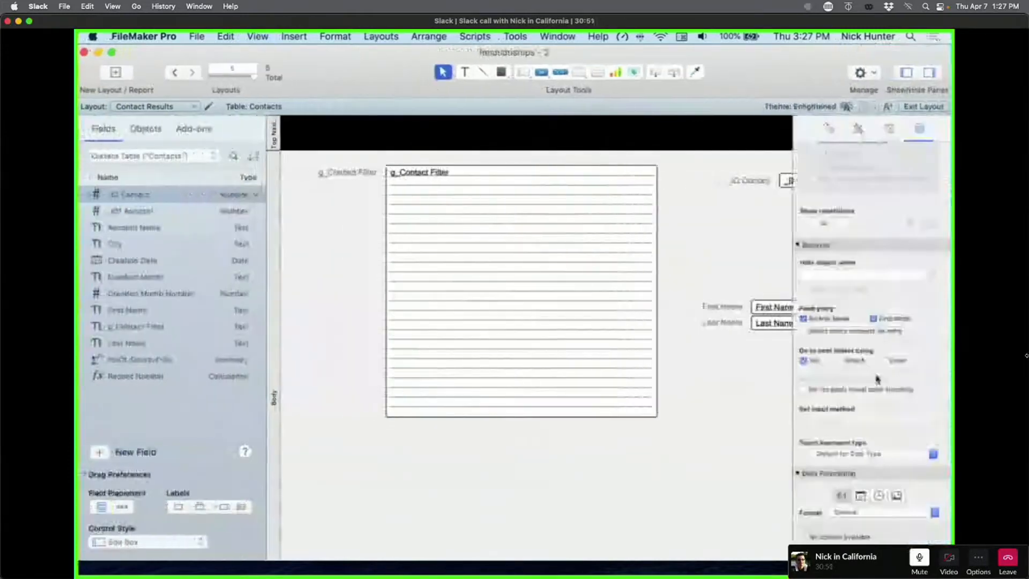
drag(720, 331, 722, 524)
key(Delete)
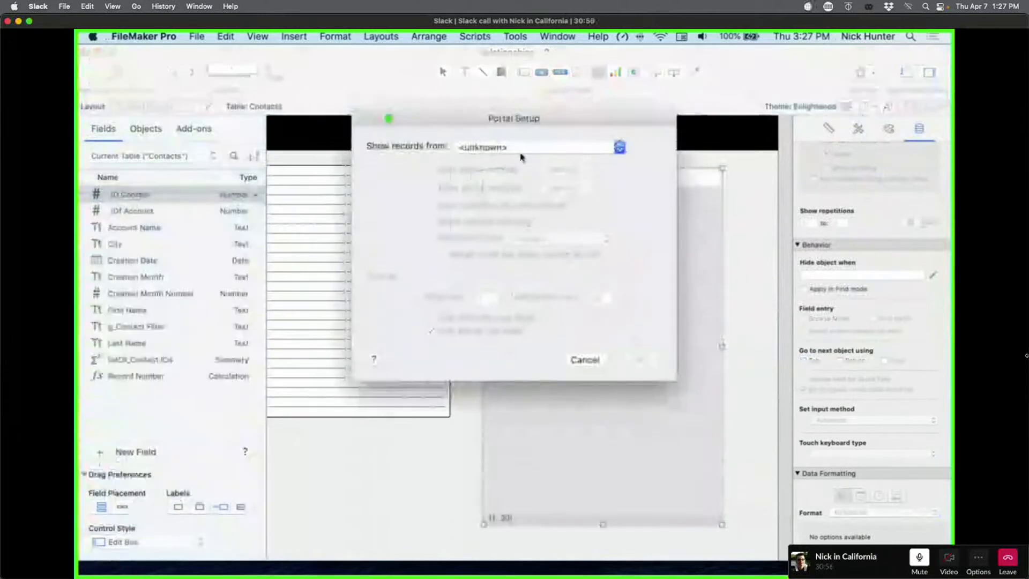
click(521, 152)
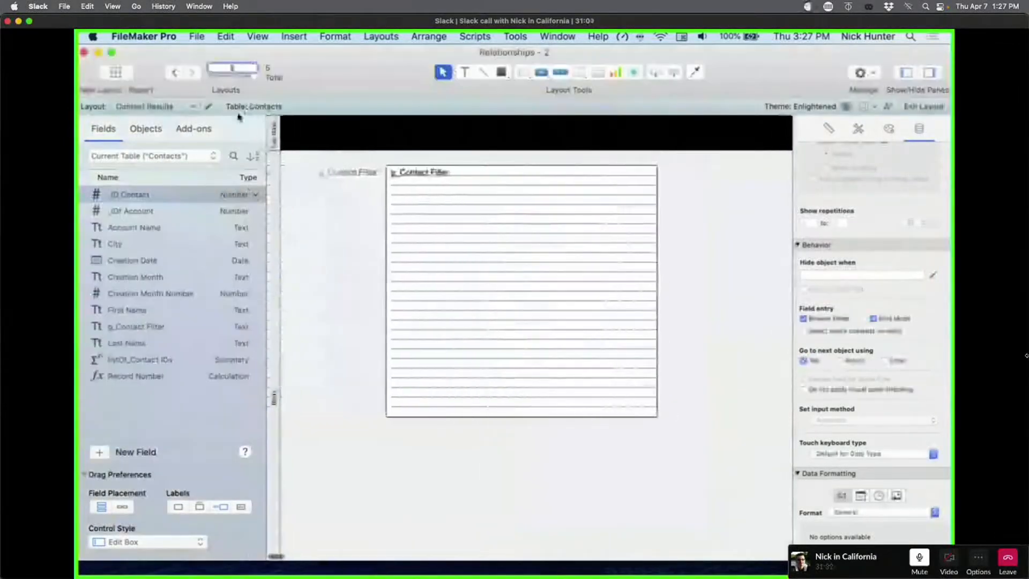
Step: Base the Contact Results layout on the Contacts Filter table occurrence
click(209, 106)
click(434, 204)
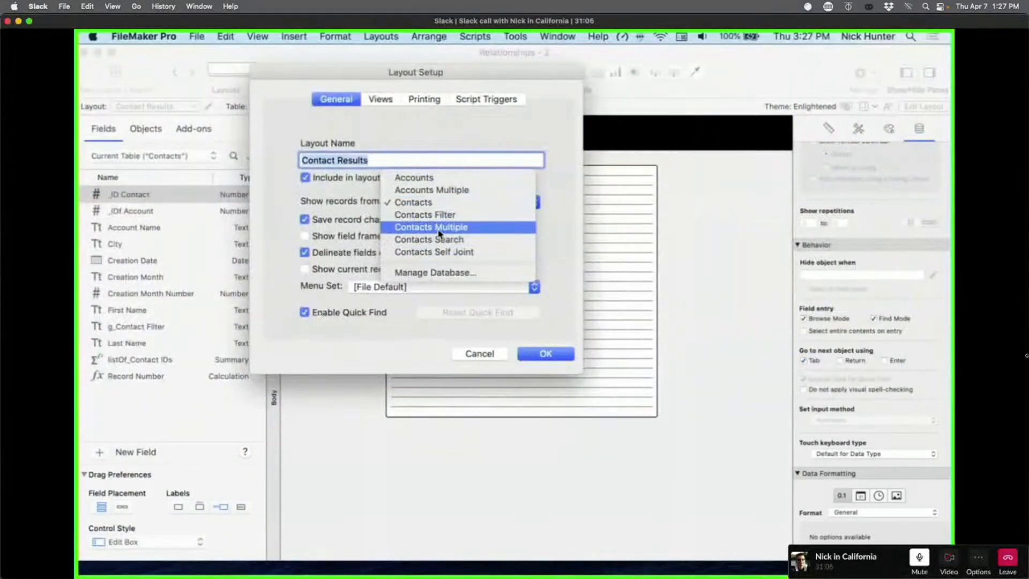
click(439, 215)
click(545, 351)
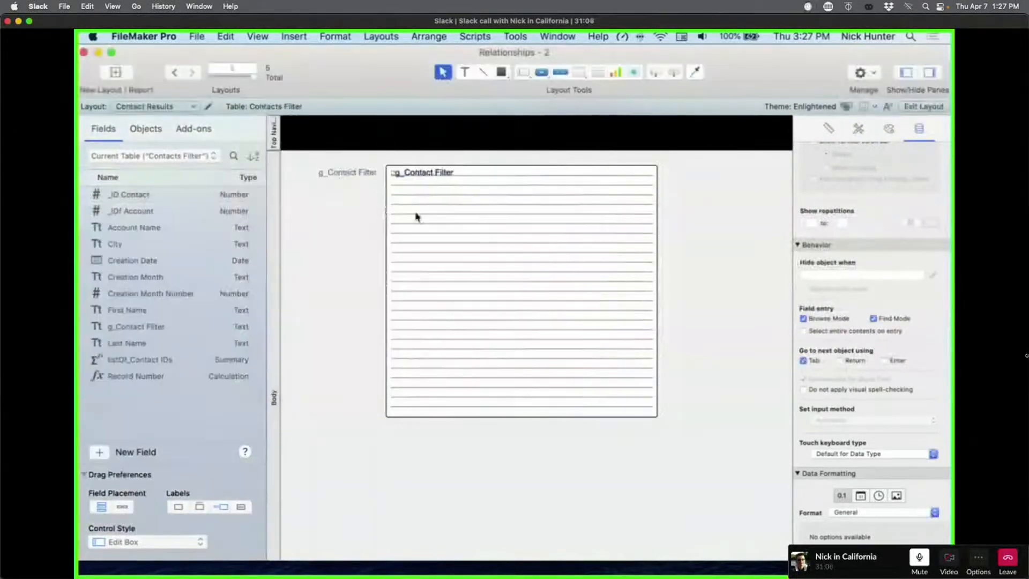
Step: Reassign the g_Contact Filter field on the layout to the current table, Contacts Filter
double_click(416, 215)
click(465, 271)
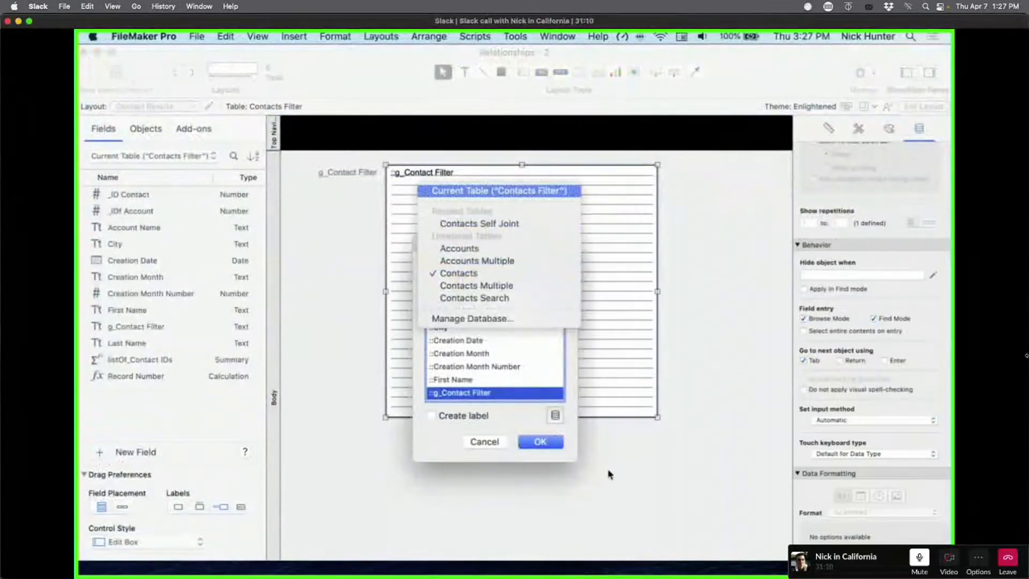
click(540, 441)
click(540, 441)
Step: Draw a tall portal beside the g_Contact Filter field that shows records from Contacts Self Joint
scroll(513, 180, right, 5)
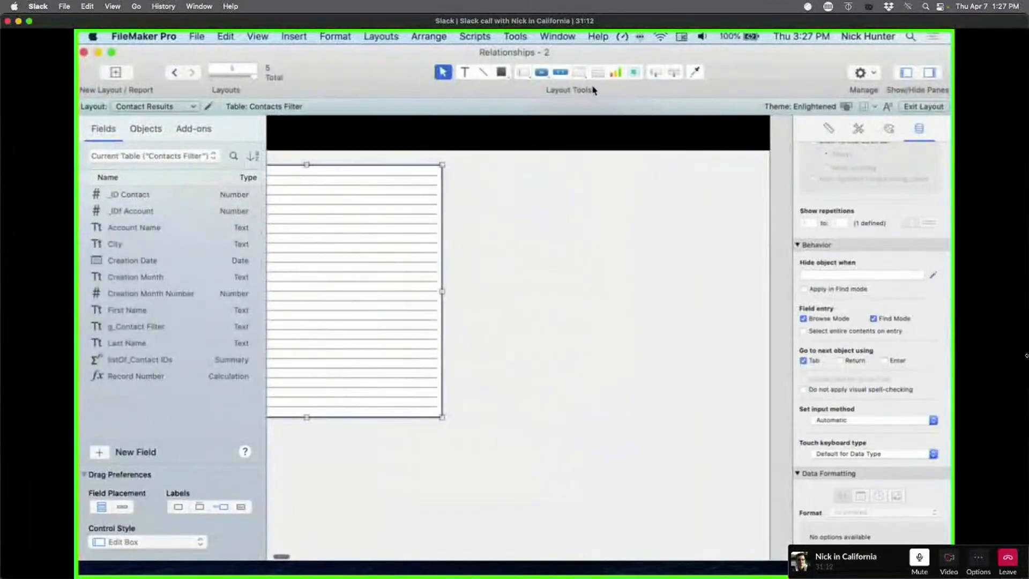
click(504, 136)
drag(472, 169, 734, 534)
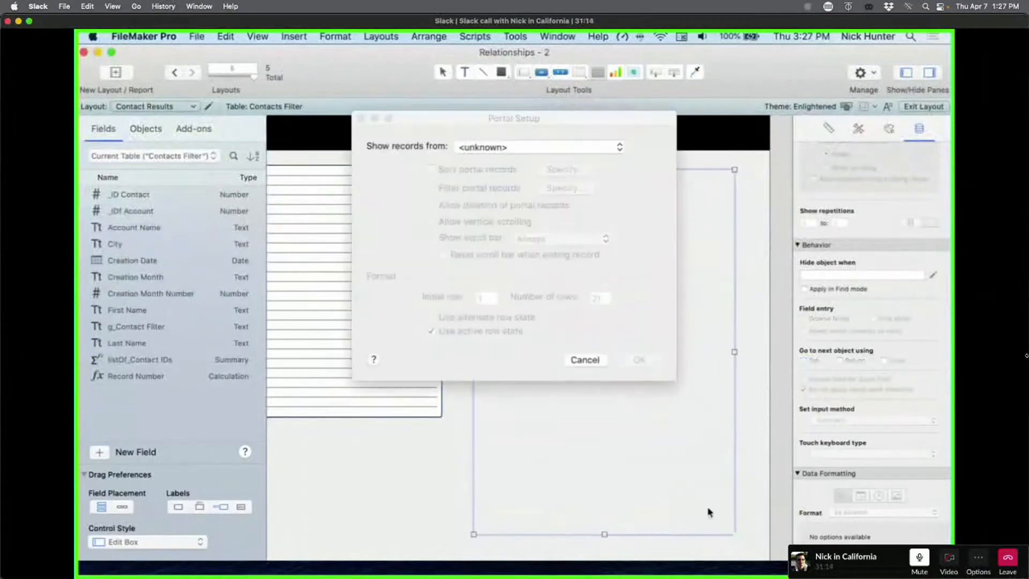
click(498, 144)
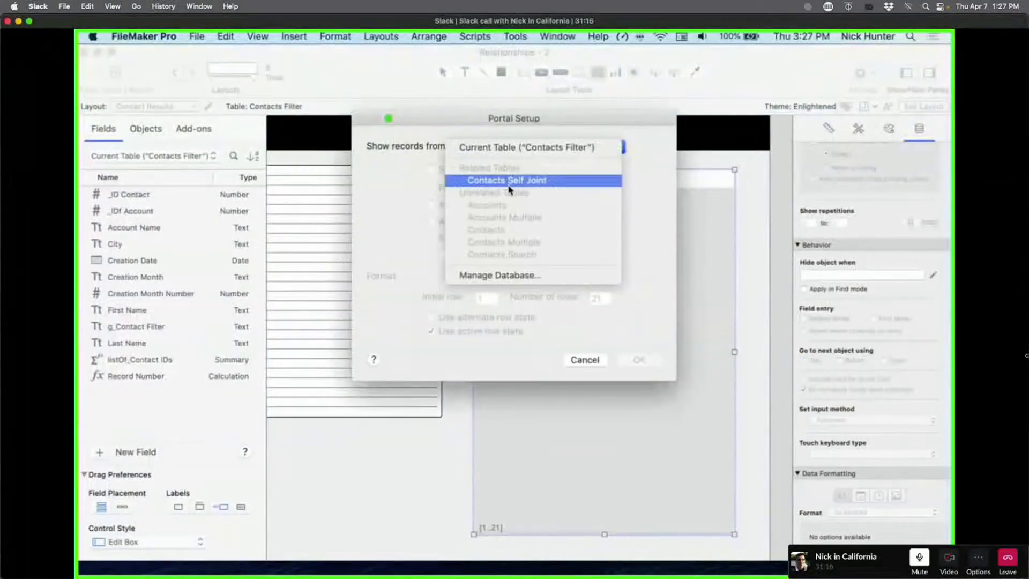
click(507, 179)
click(641, 364)
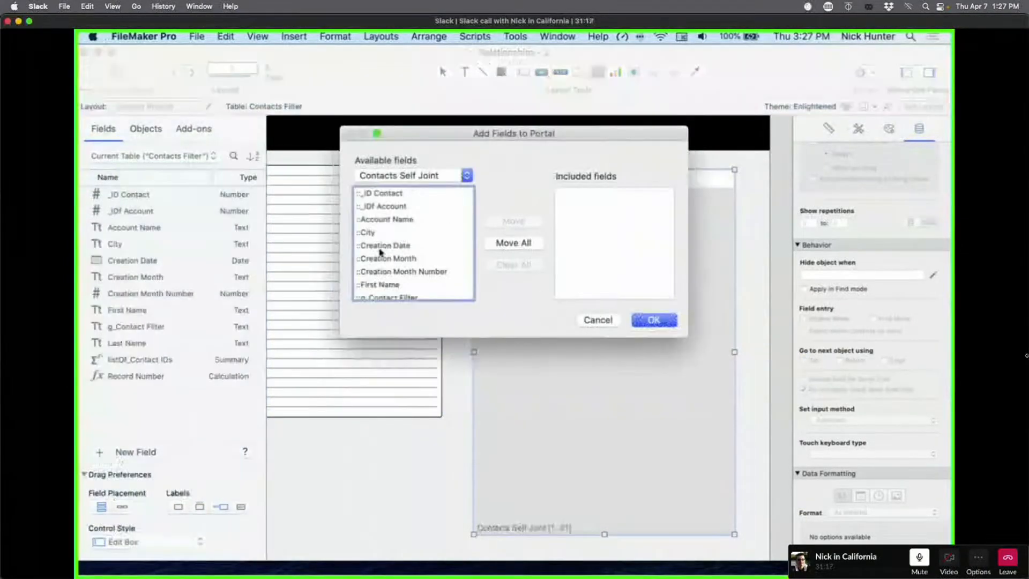
Step: Include the First Name and Last Name fields in the Contacts Self Joint portal and return to Browse mode
scroll(407, 241, down, 3)
double_click(397, 247)
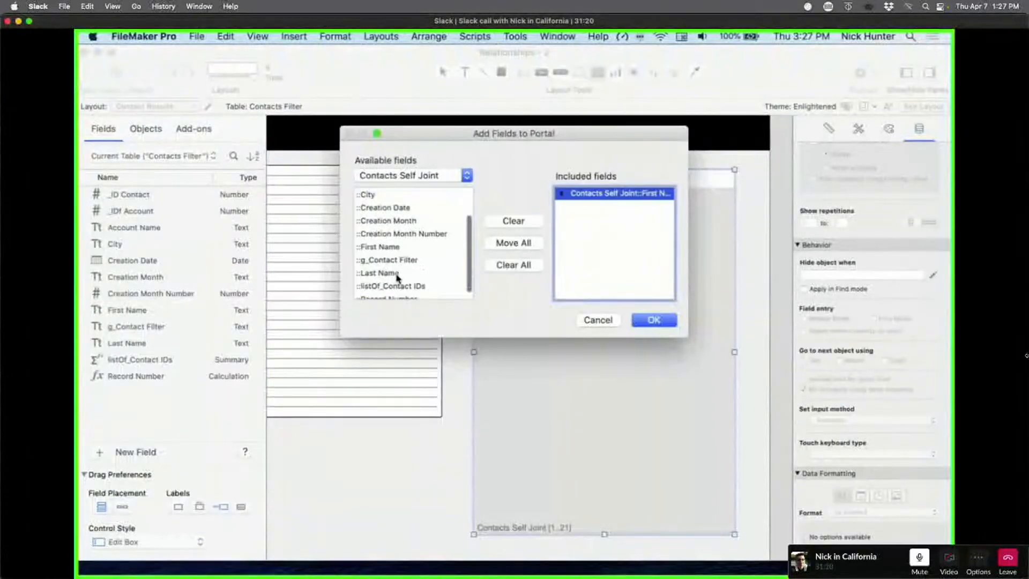
click(443, 273)
click(513, 221)
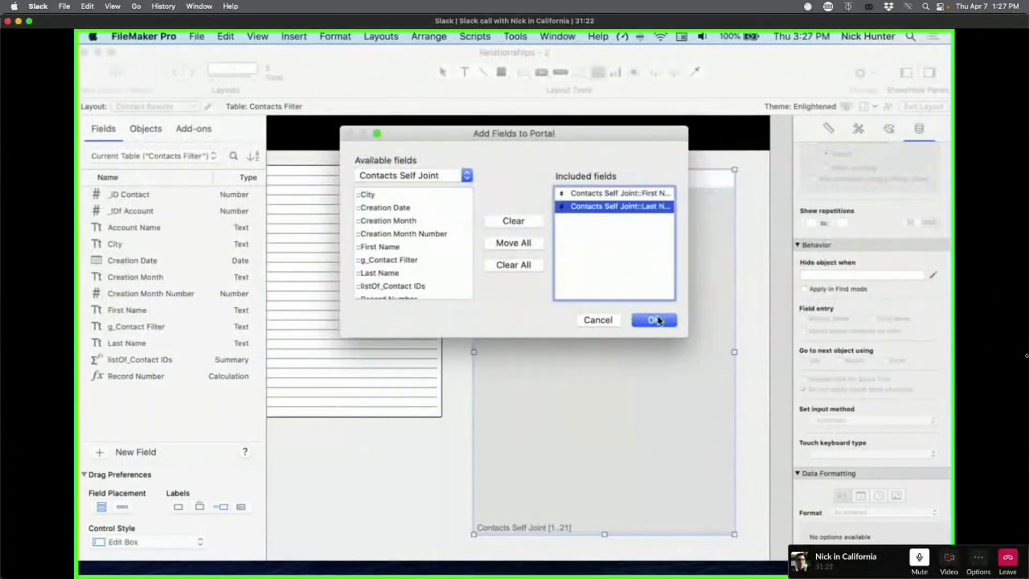
click(654, 320)
key(super+b)
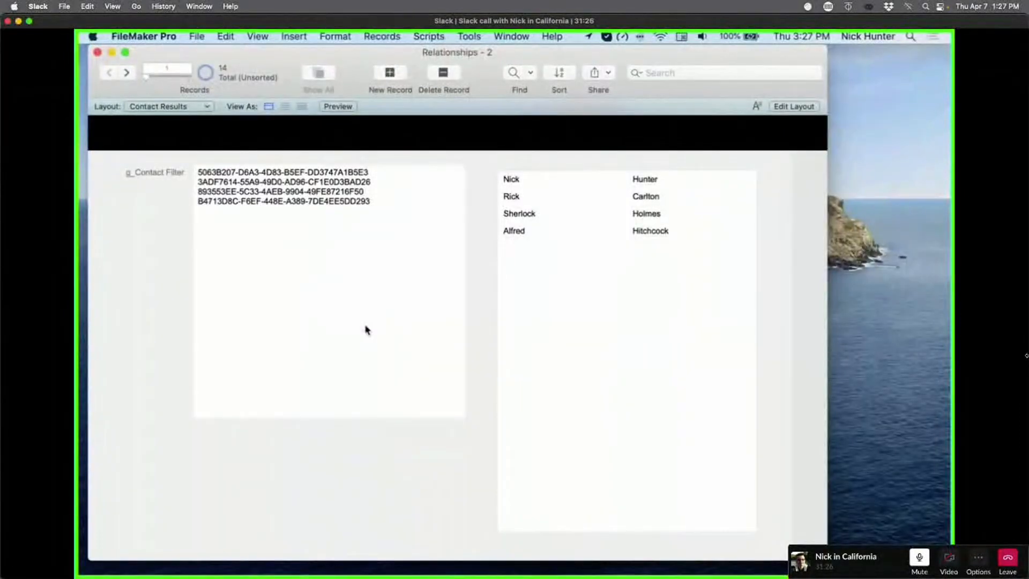
Step: Open a second window, switch it to the Contact Search layout, and place it beside the Contact Results window
drag(382, 206, 197, 162)
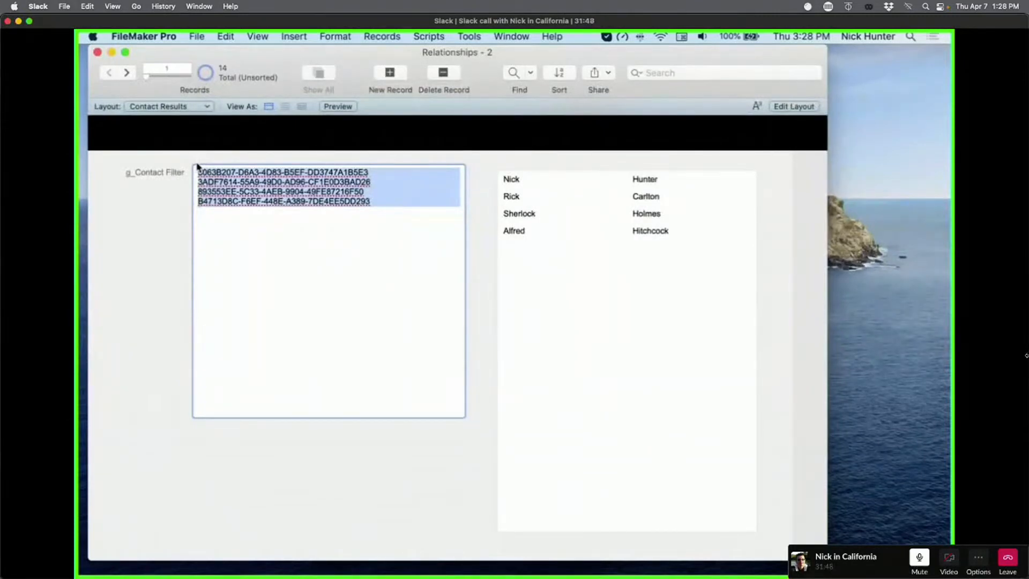
click(496, 175)
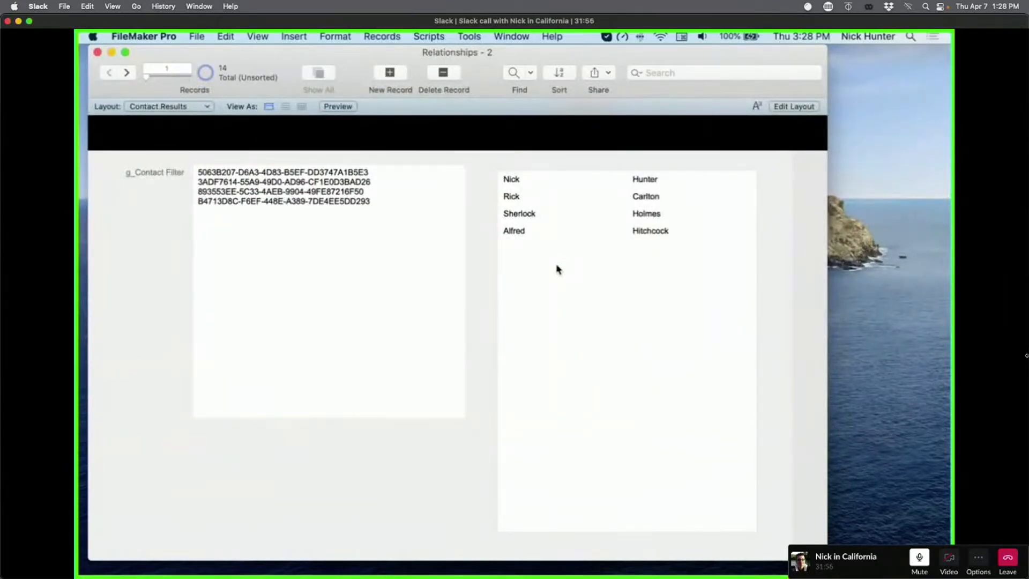
click(522, 37)
click(522, 54)
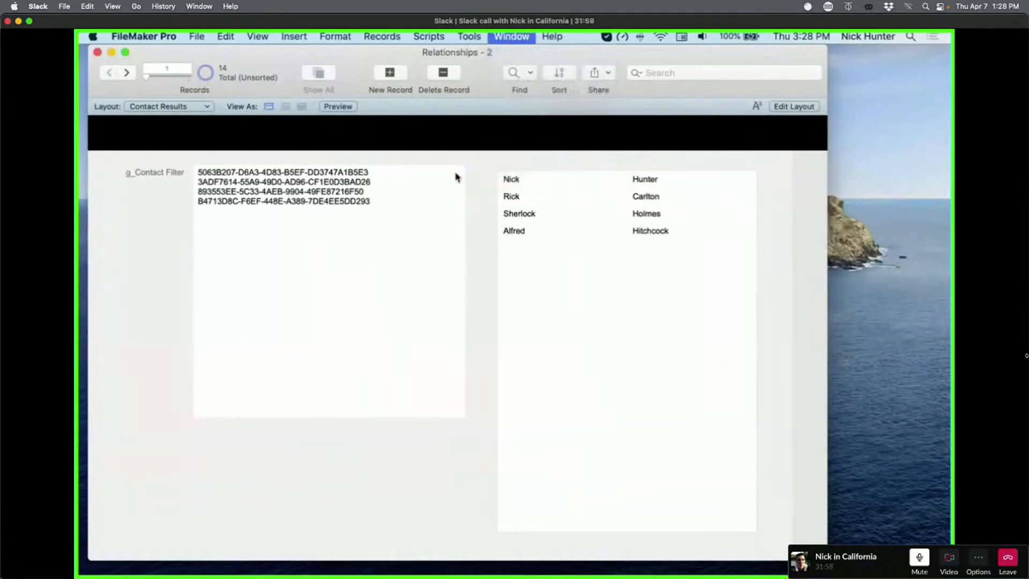
click(181, 123)
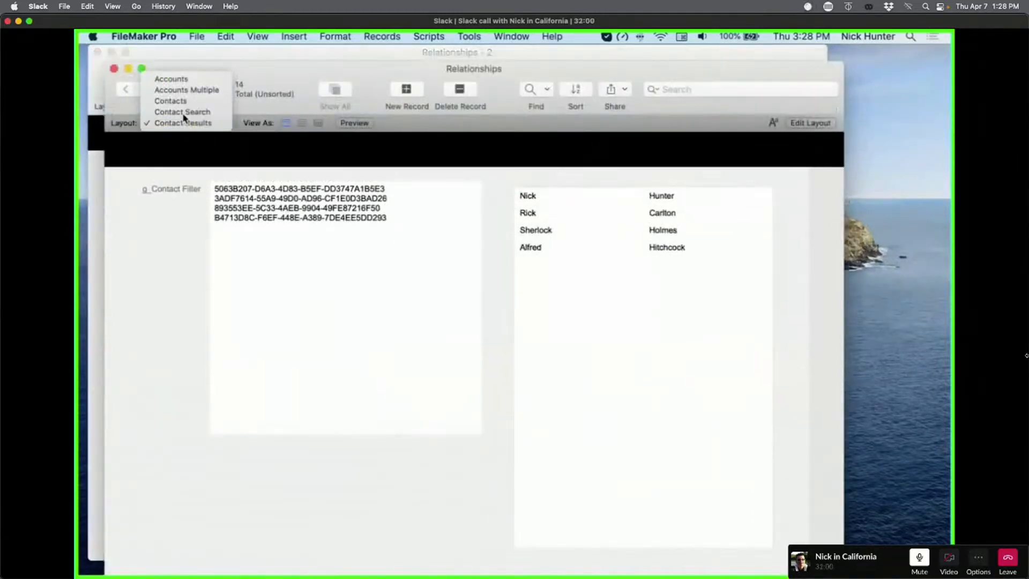
click(182, 112)
drag(267, 73, 761, 55)
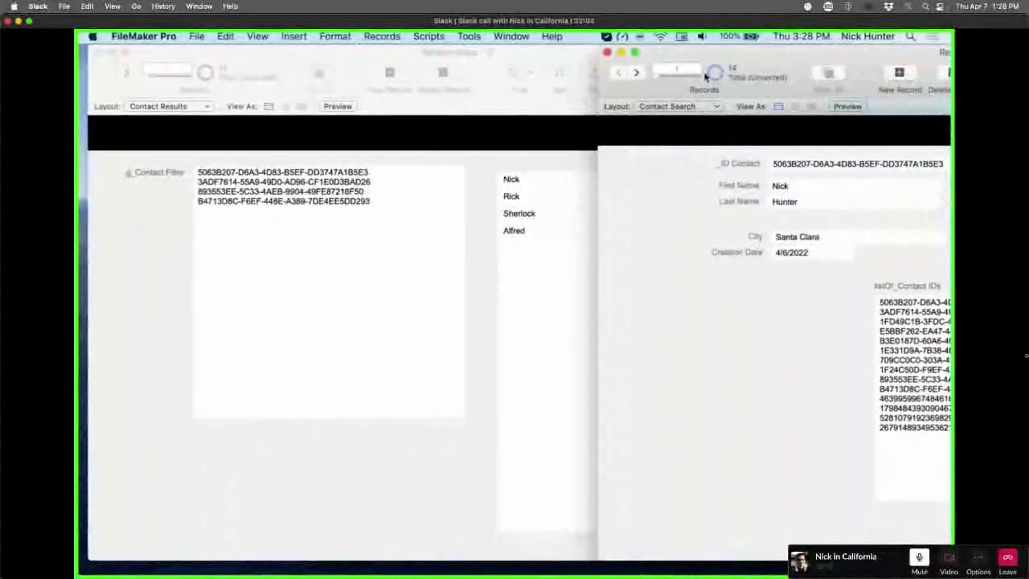
drag(706, 76, 817, 57)
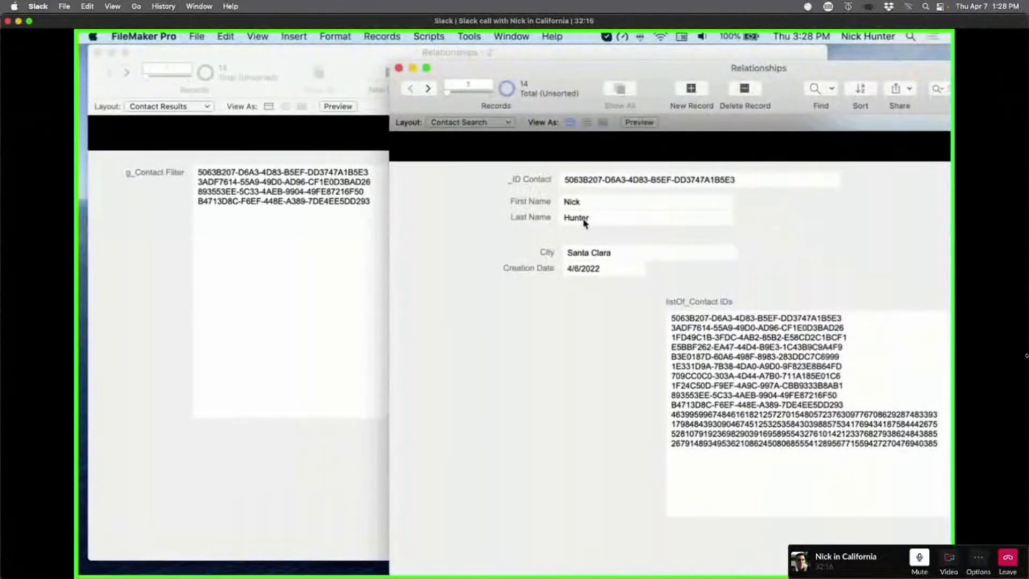
Step: Find the Santa Clara contacts in the Contact Search window and go through each found record, comparing them with the portal rows
click(667, 462)
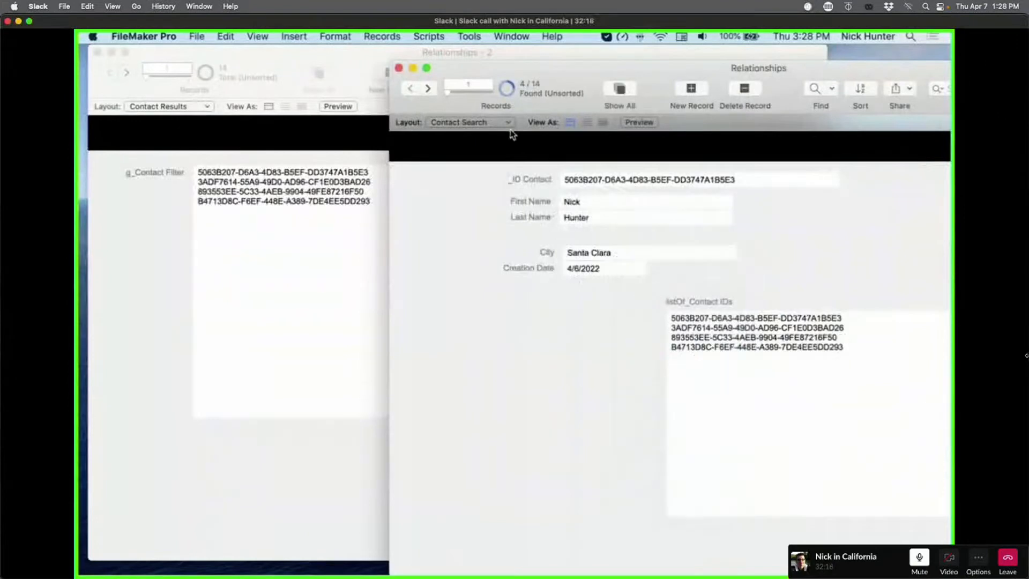
drag(509, 62, 794, 65)
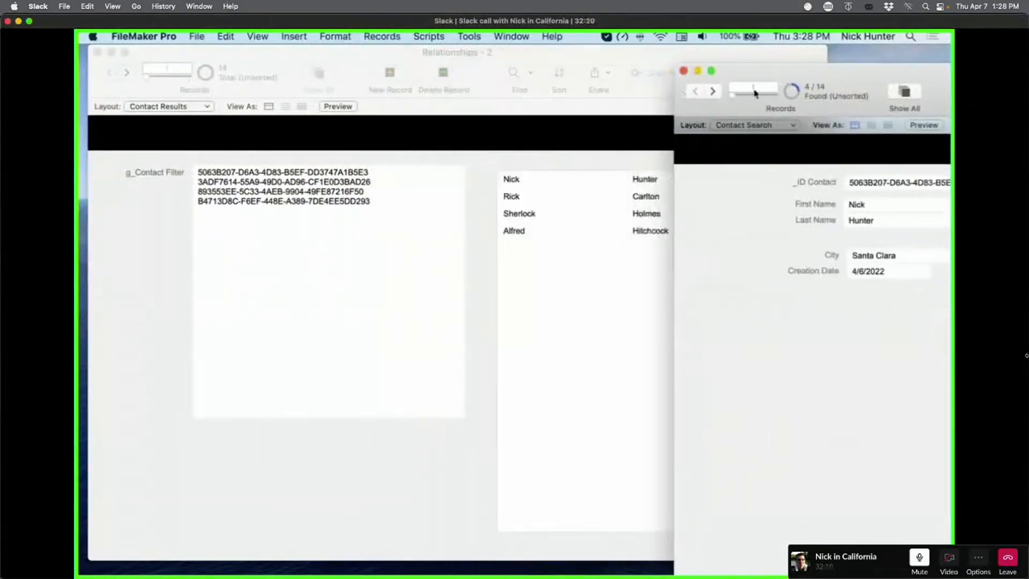
click(713, 91)
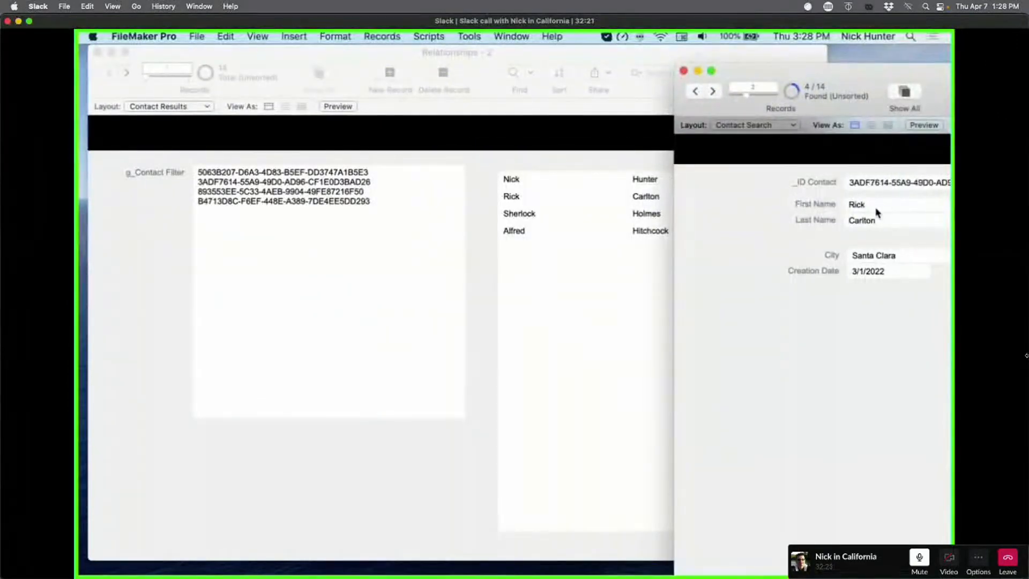
click(712, 92)
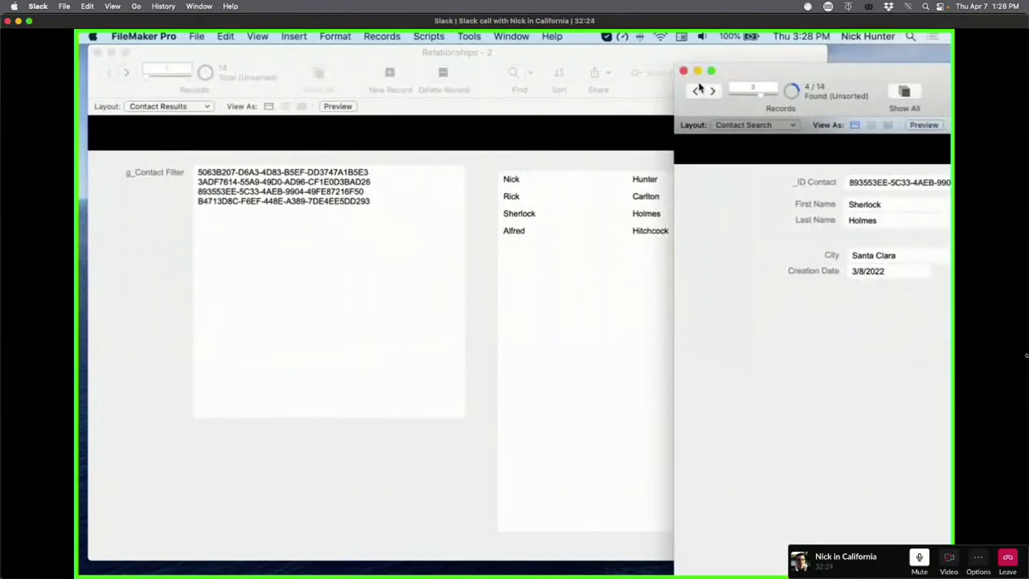
click(714, 90)
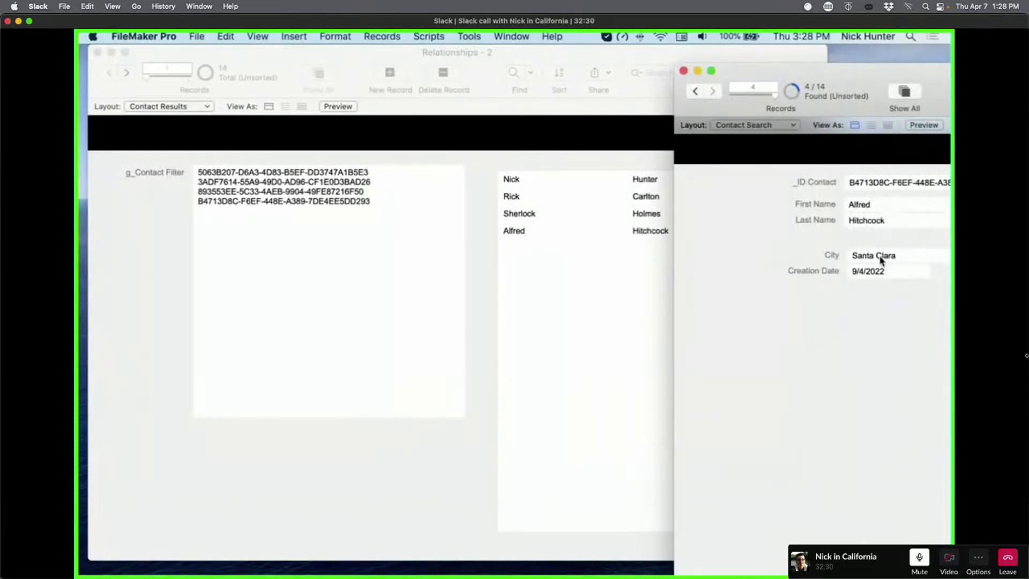
Step: Find the records with the City value Fairfield in the Contact Search window
key(super+f)
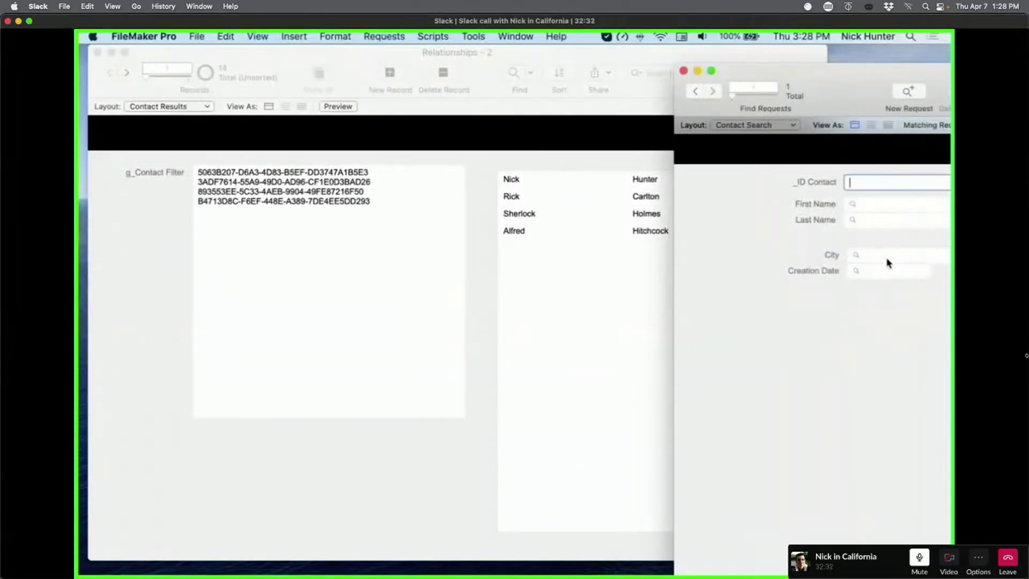
click(886, 258)
text(Fairfield)
key(Return)
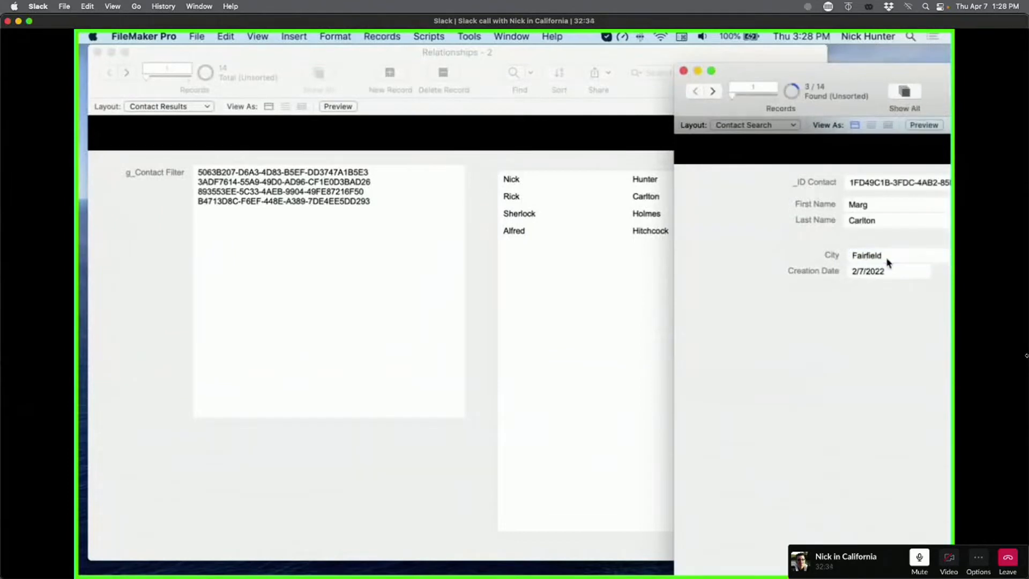
Step: Copy all the IDs from listOf_Contact IDs and replace the contents of g_Contact Filter with them in the Contact Results window
double_click(852, 83)
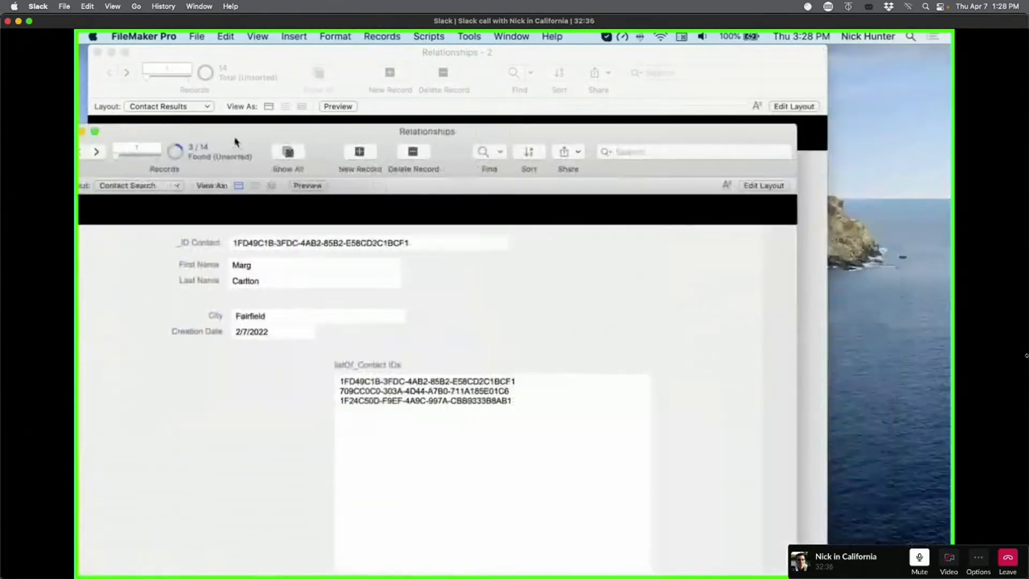
click(553, 402)
key(super+c)
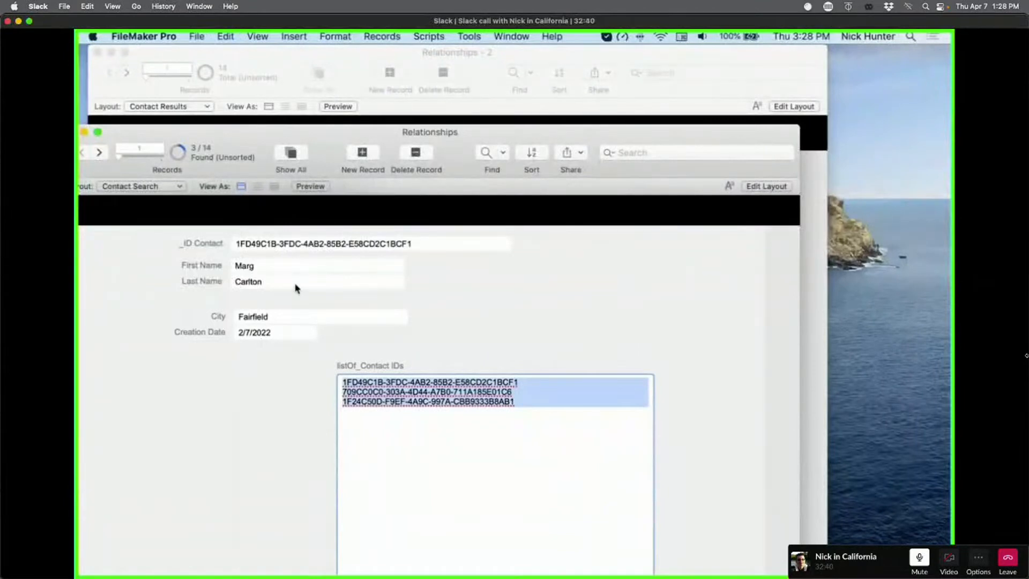
drag(234, 138, 599, 195)
click(321, 299)
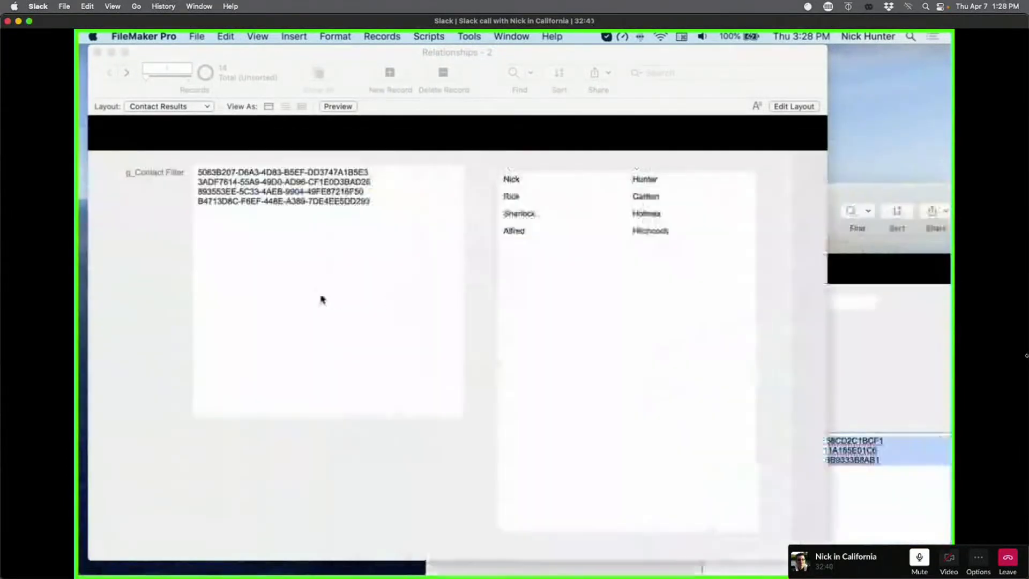
key(super+a)
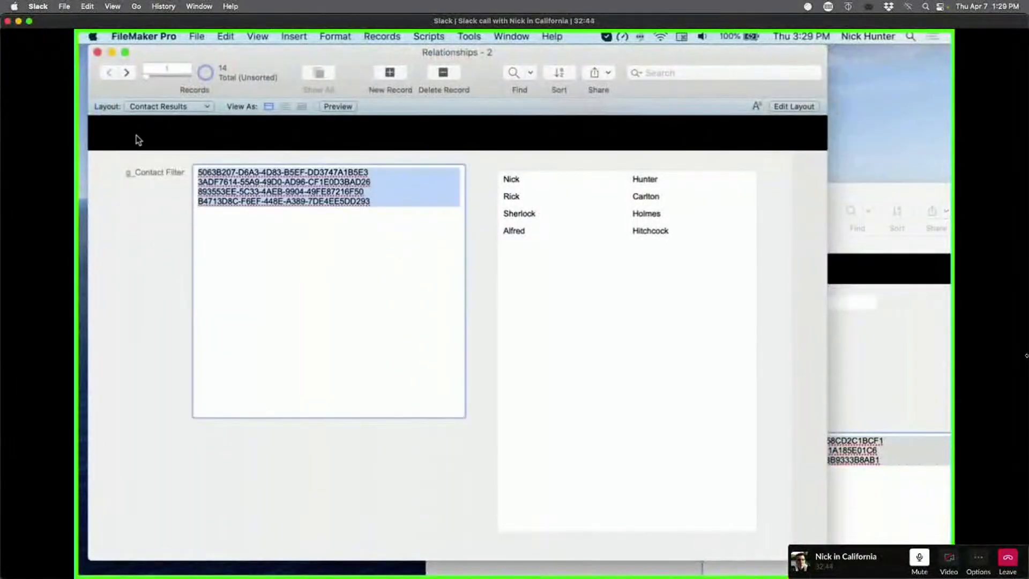
key(super+v)
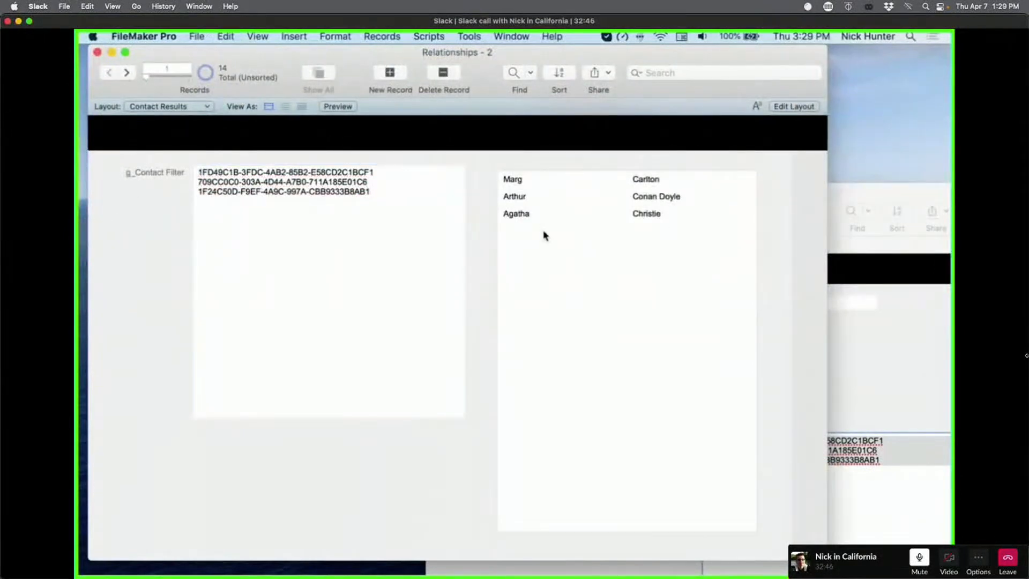
Step: Go back to the Contact Search window and find the records with the City value Santa Clara
click(857, 357)
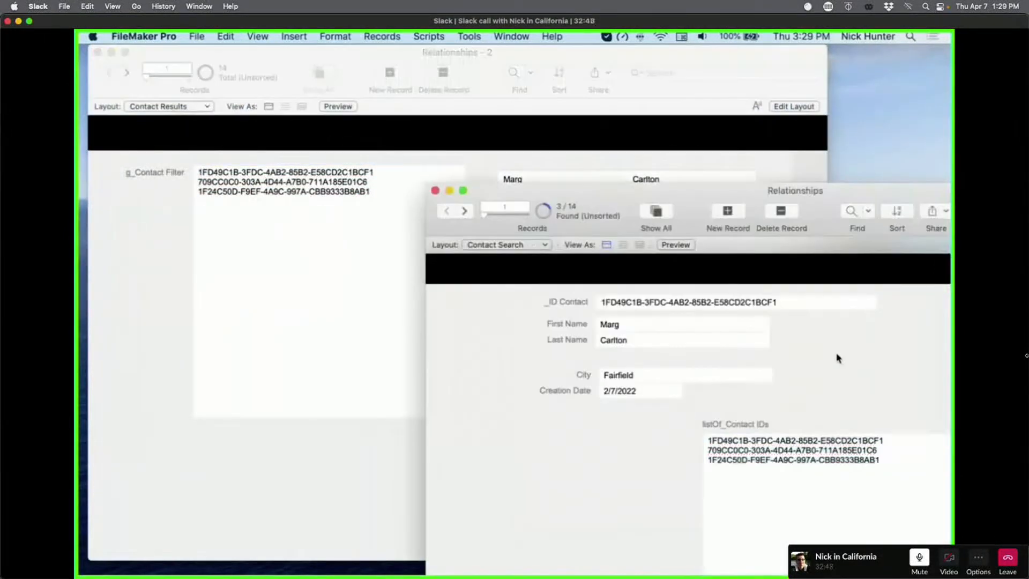
key(super+f)
click(633, 375)
text(Sant)
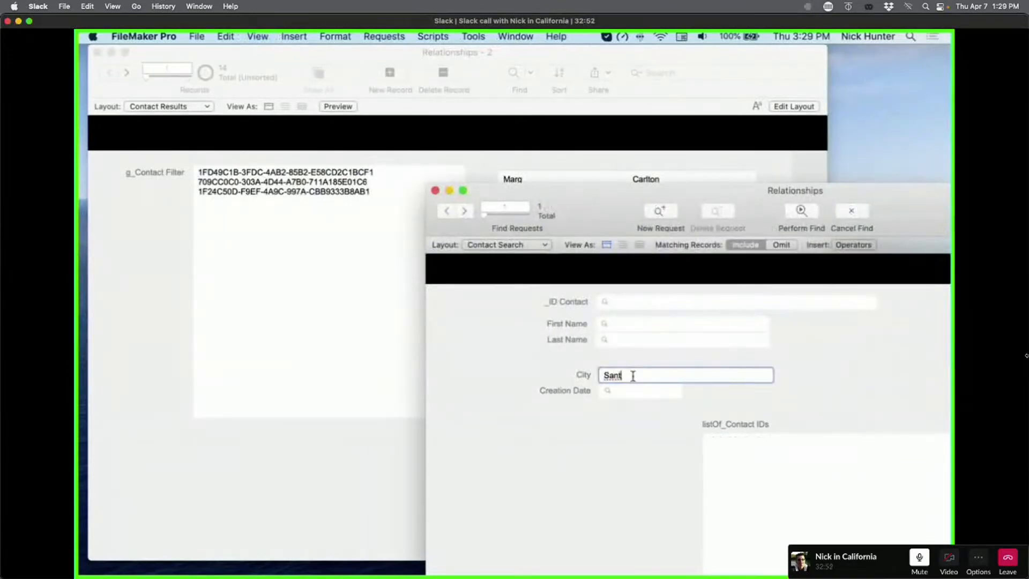
text(a )
text(Clara)
key(Return)
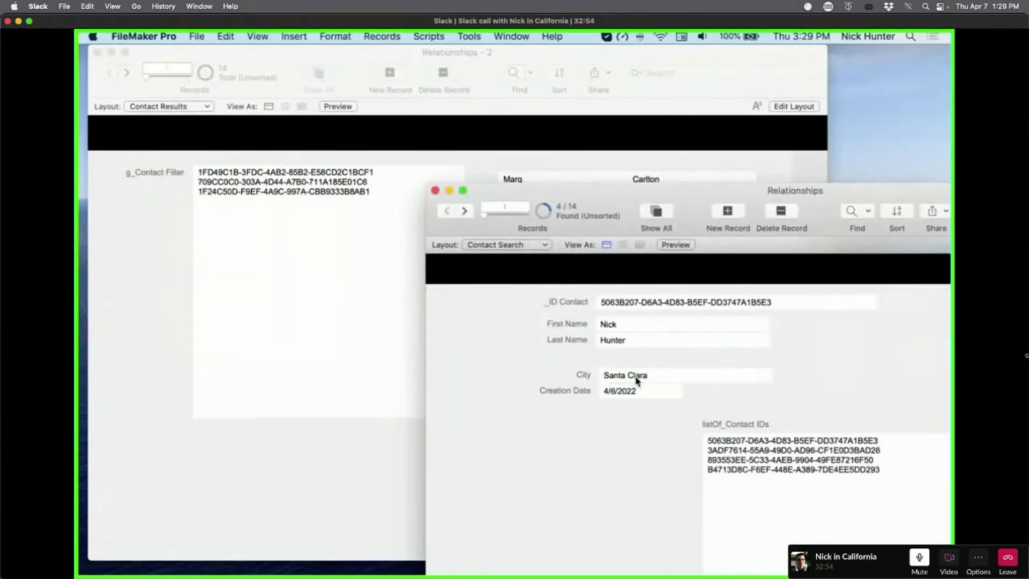
Step: Copy the Santa Clara IDs from listOf_Contact IDs and append them to the existing IDs in g_Contact Filter on Contact Results
click(612, 417)
click(308, 331)
click(342, 279)
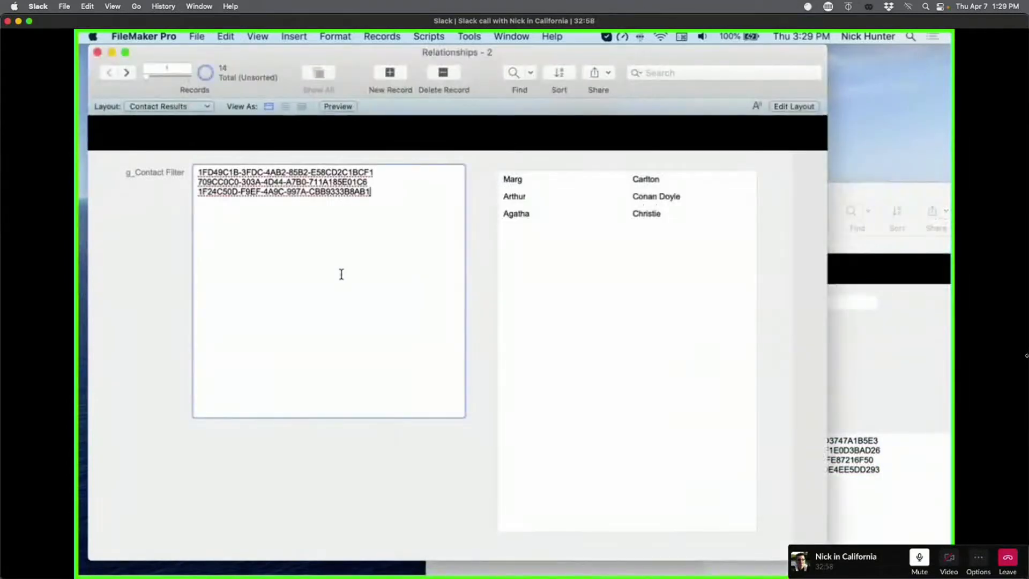
text(5063B207-D6A3-4D83-B5EF-DD3747A1B5E3 3ADF7614-55A9-49D0-AD96-CF1E0D3BAD26 893553EE-5C33-4AEB-9904-49FE87216F50 B4713D8C-F6EF-448E-A389-7DE4EE5DD293)
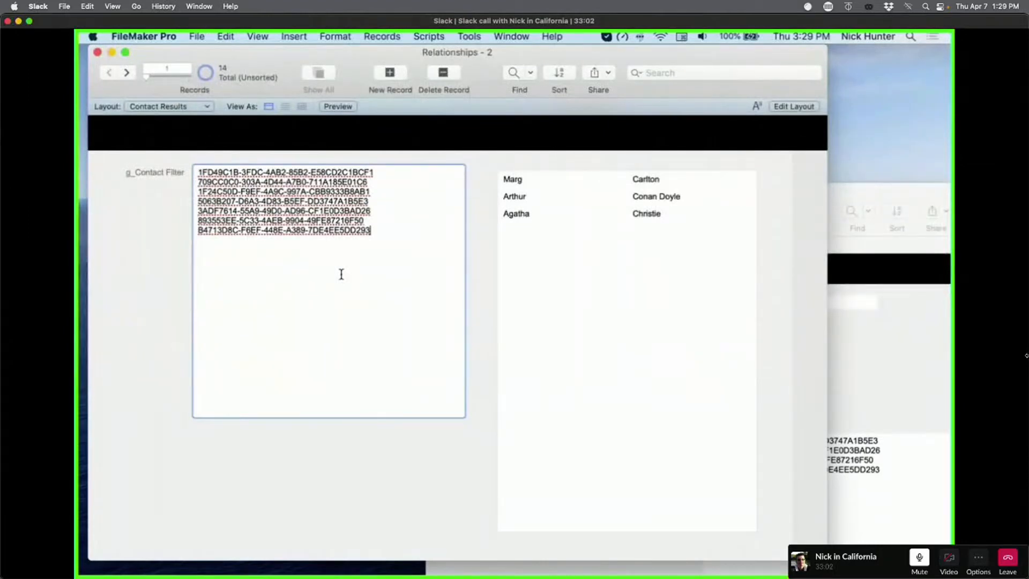
click(164, 278)
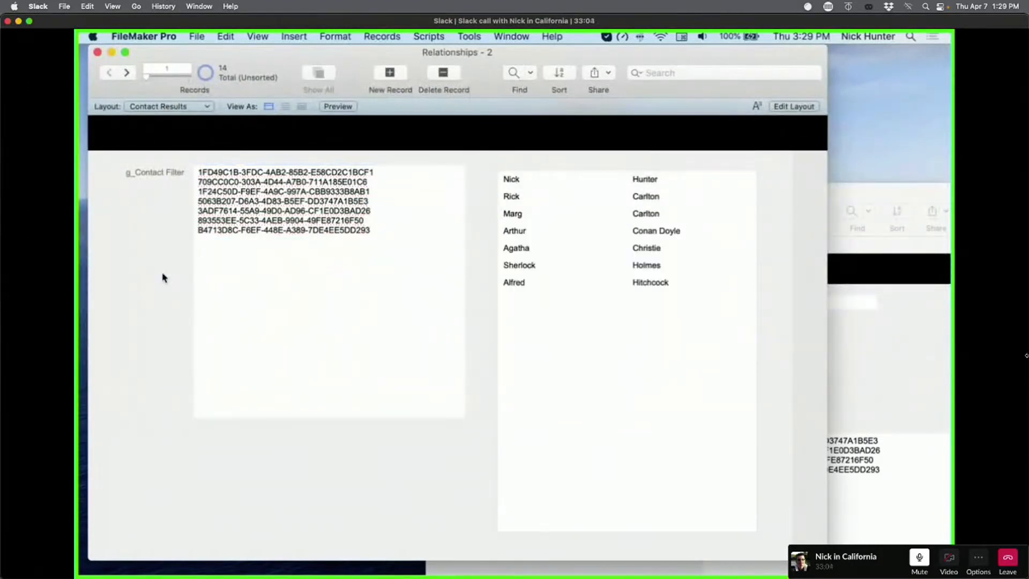
Step: Narrow the portal's Last Name field, add a duplicate beside it showing City from Contacts Self Joint, and return to Browse mode
key(super+l)
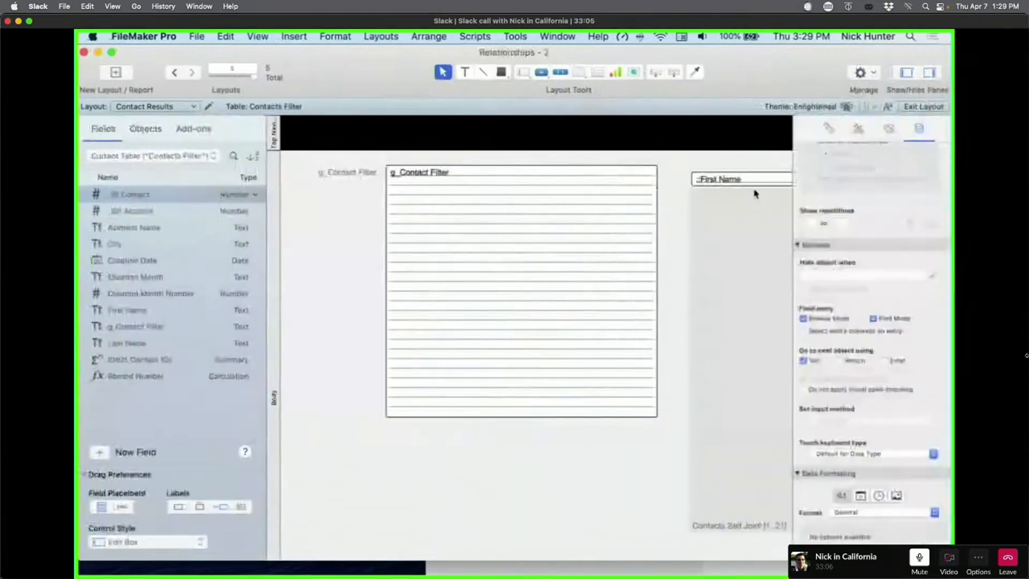
click(533, 182)
mouse_move(534, 185)
mouse_down()
mouse_move(487, 185)
mouse_move(560, 180)
mouse_move(518, 182)
mouse_up()
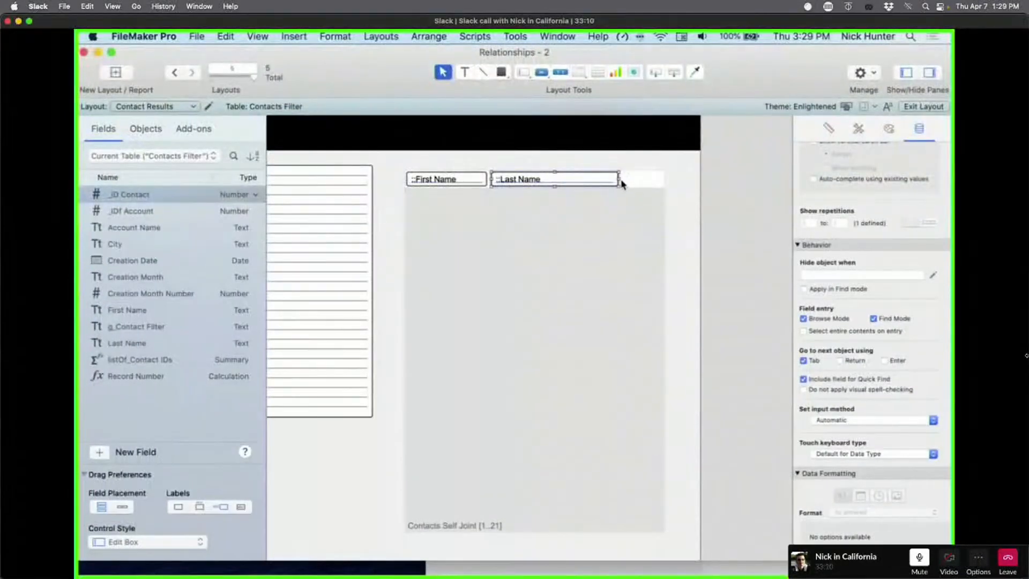
drag(621, 180, 580, 179)
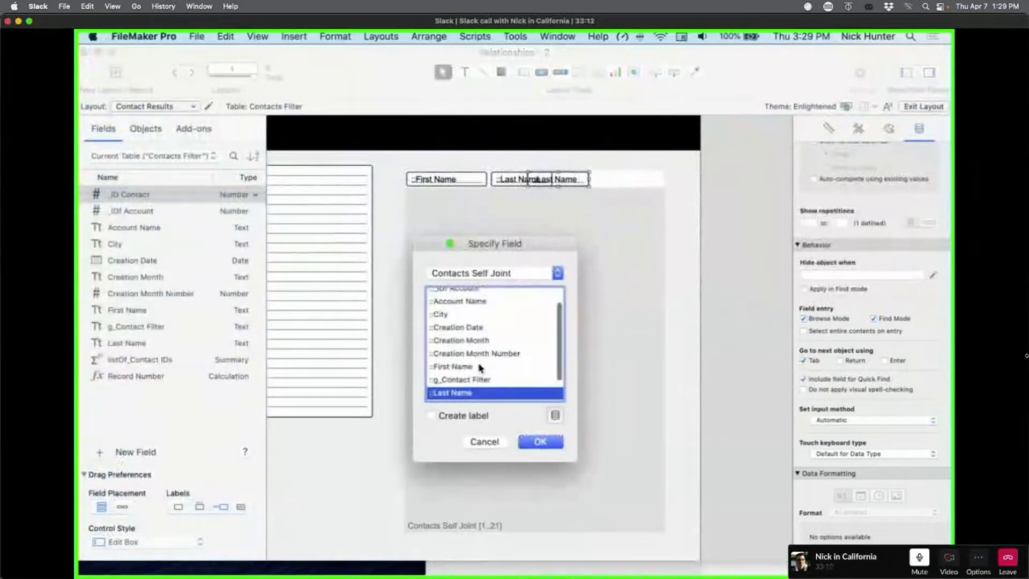
double_click(455, 316)
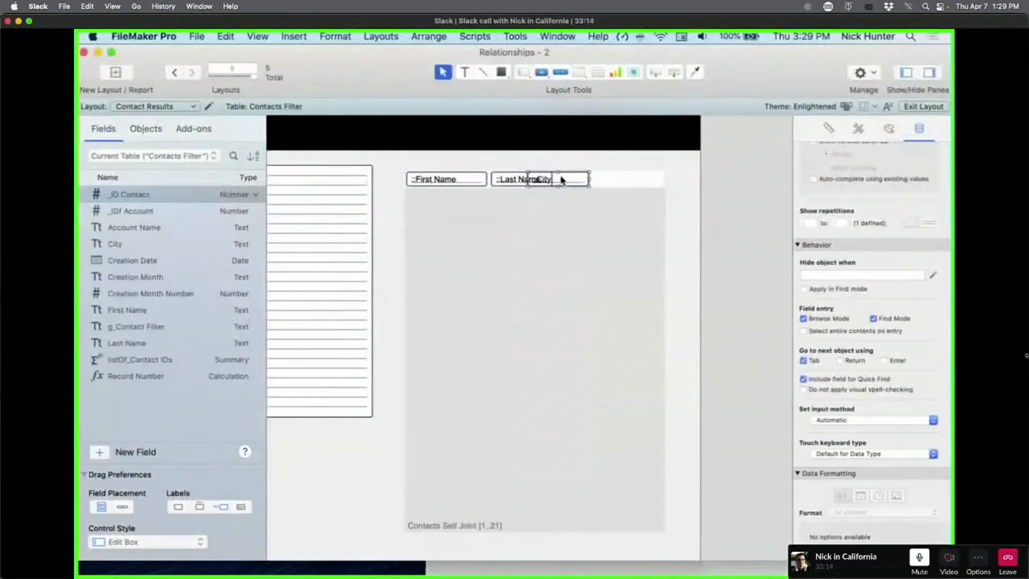
drag(559, 180, 640, 179)
key(super+b)
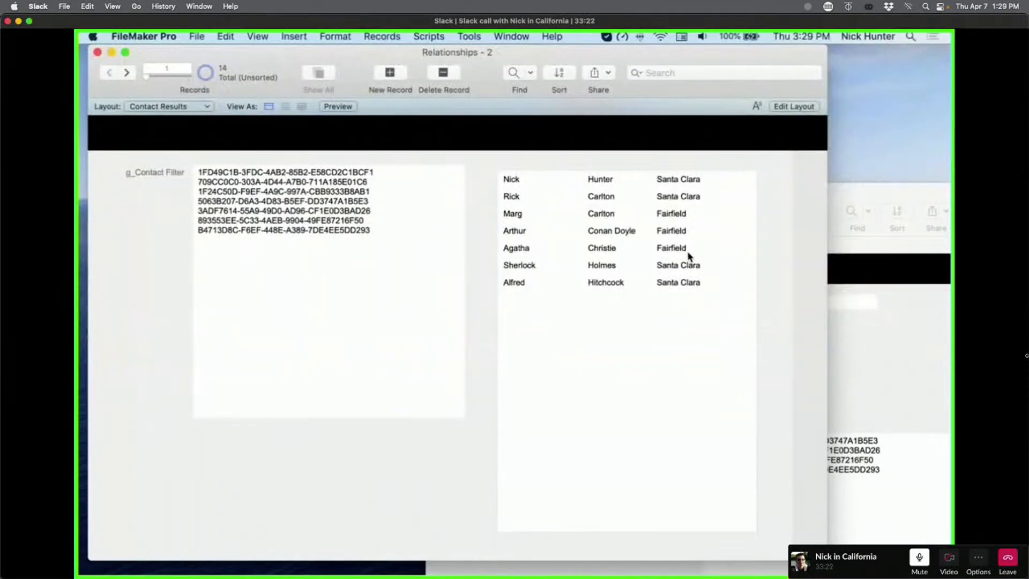
Step: Replace the portal on Contact Results with labelled First Name, Last Name and City fields from Contacts Filter, and return to Browse mode
click(375, 269)
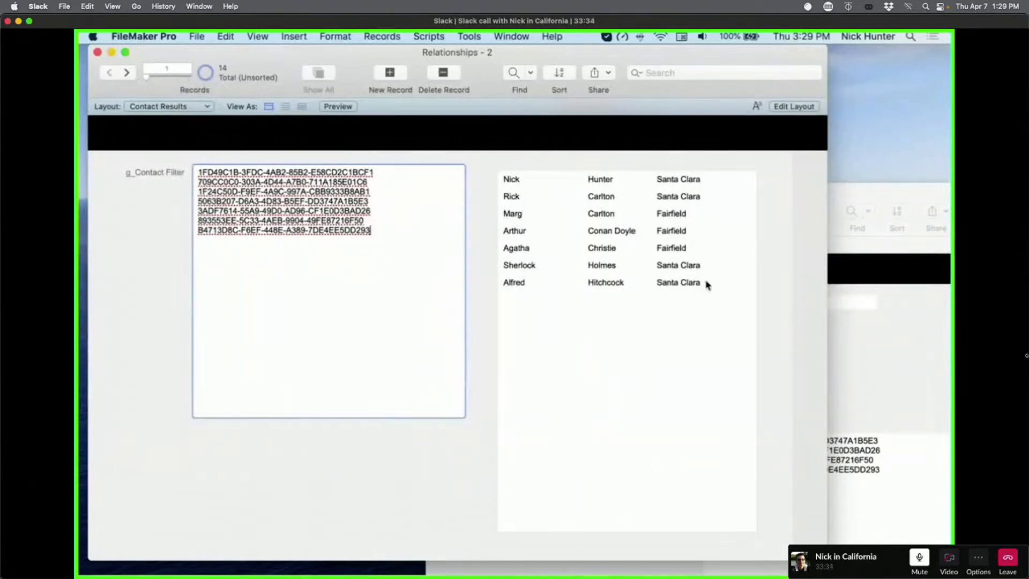
key(super+l)
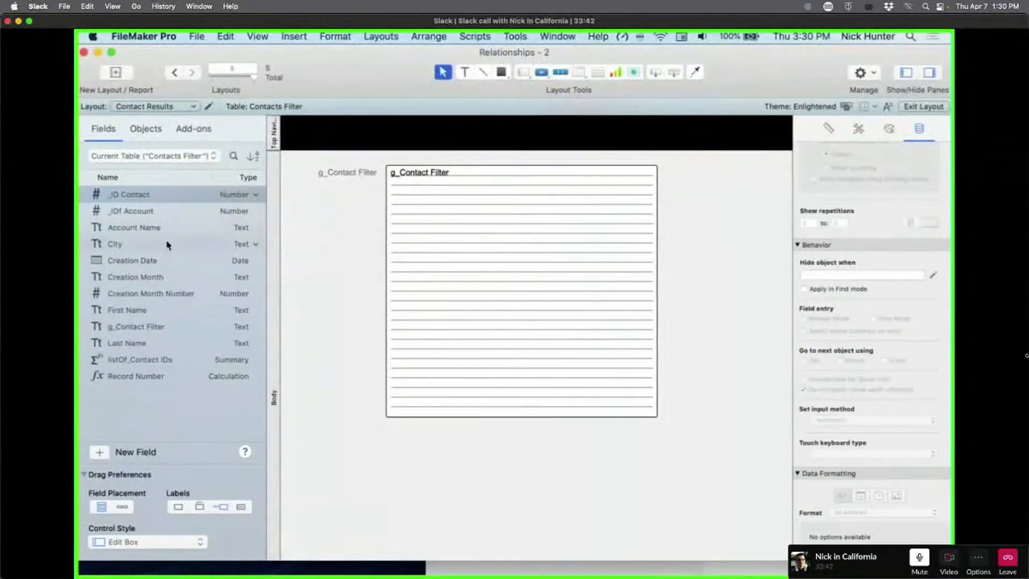
click(140, 311)
super+click(134, 343)
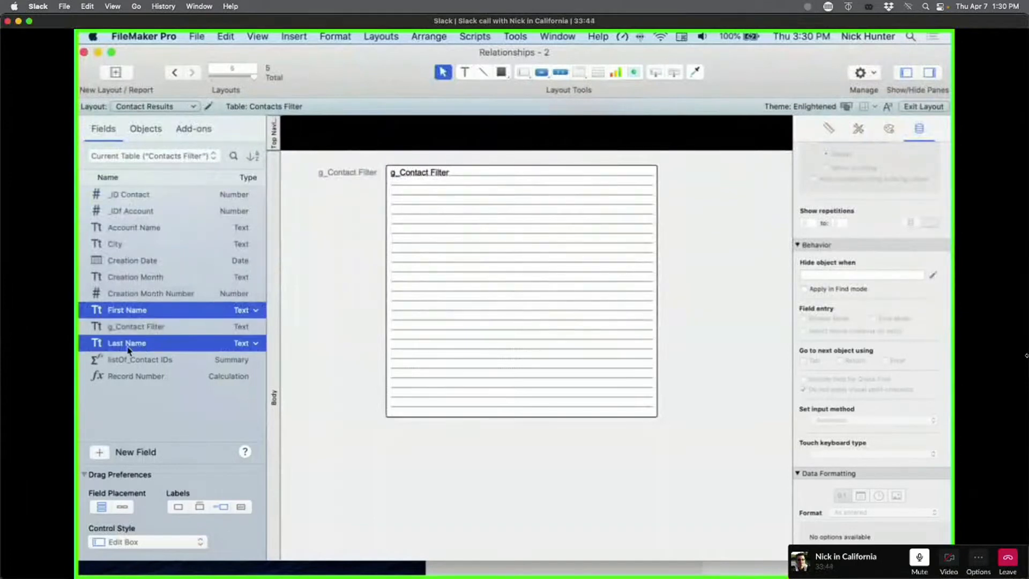
drag(137, 344, 729, 226)
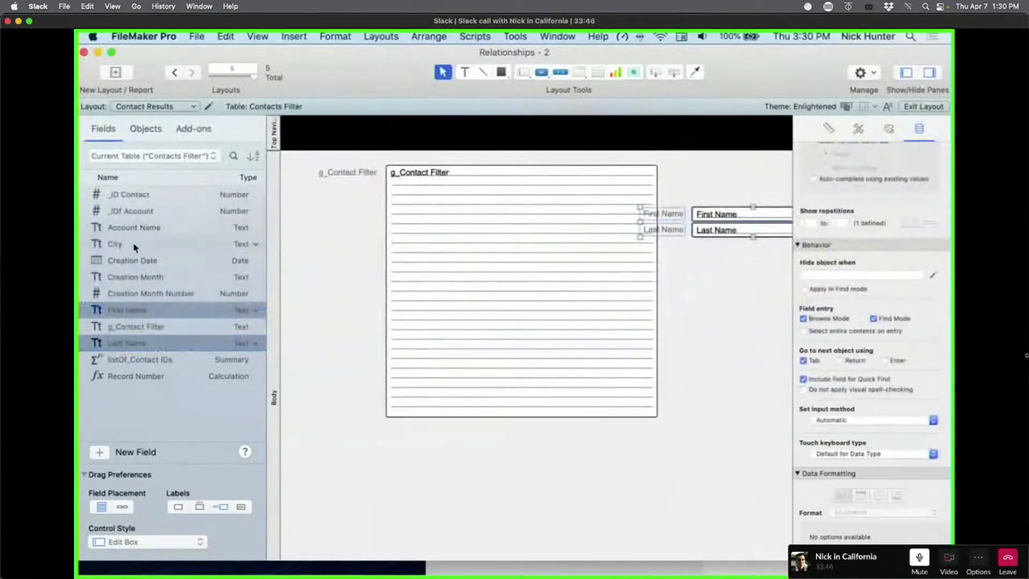
drag(115, 244, 728, 259)
scroll(707, 278, right, 4)
drag(673, 298, 605, 182)
key(super+b)
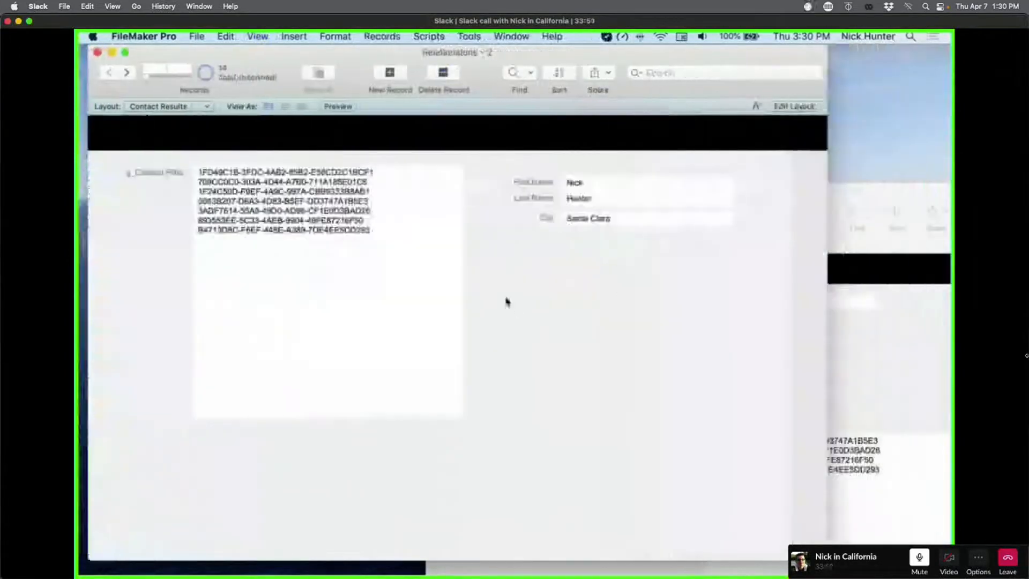
Step: Delete the last four IDs from g_Contact Filter, keeping only the three Fairfield IDs, and commit the record
drag(402, 245, 181, 167)
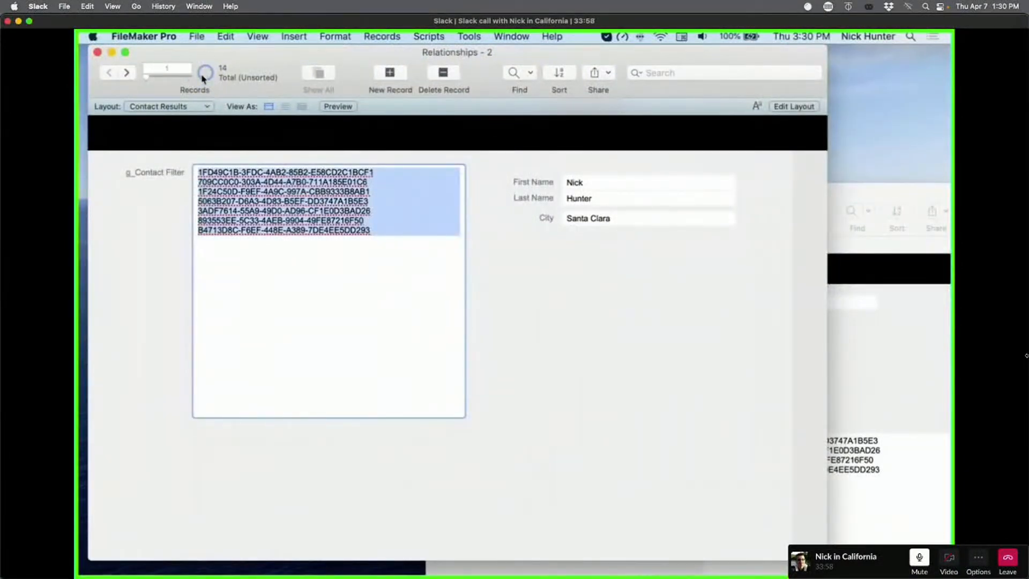
click(269, 245)
drag(376, 230, 166, 197)
key(BackSpace)
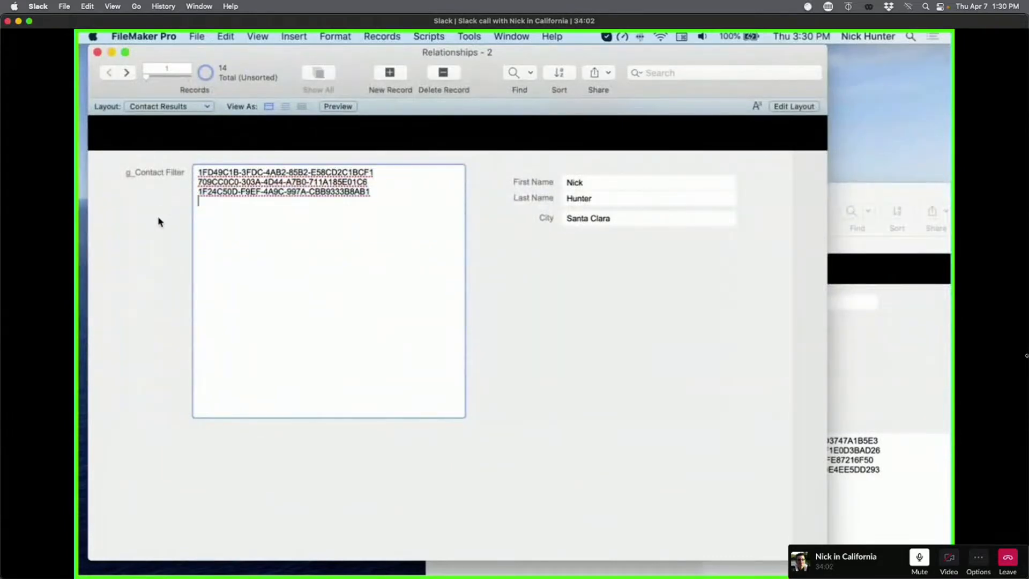
click(157, 220)
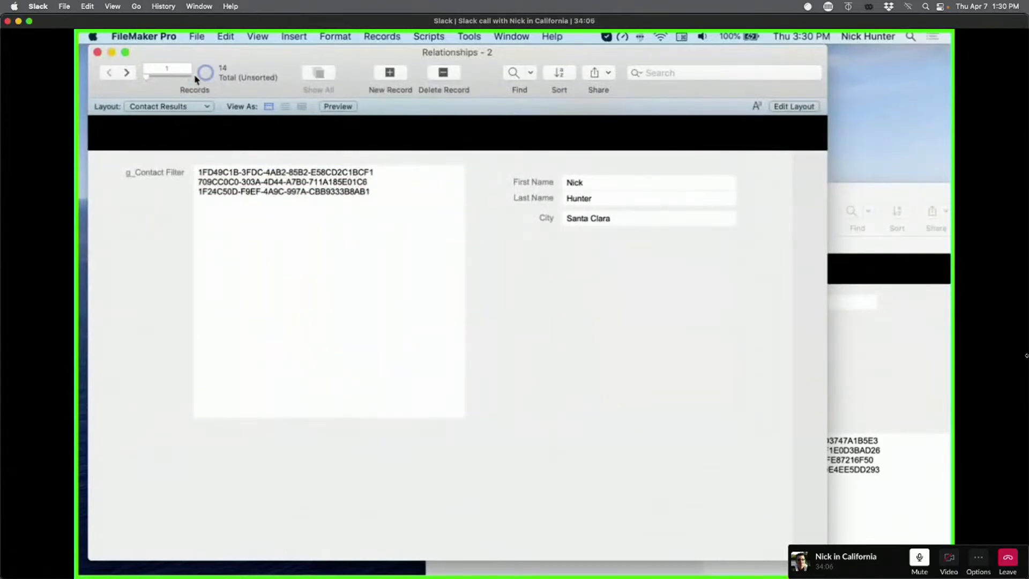
Step: Draw a button below the City field on the Contact Results layout and label it GtRR
key(super+l)
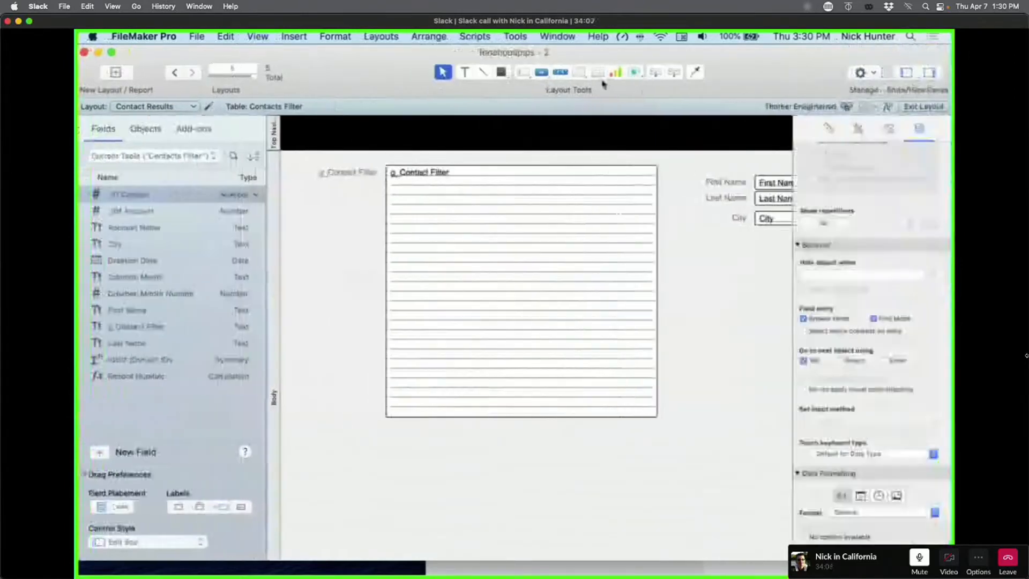
click(542, 74)
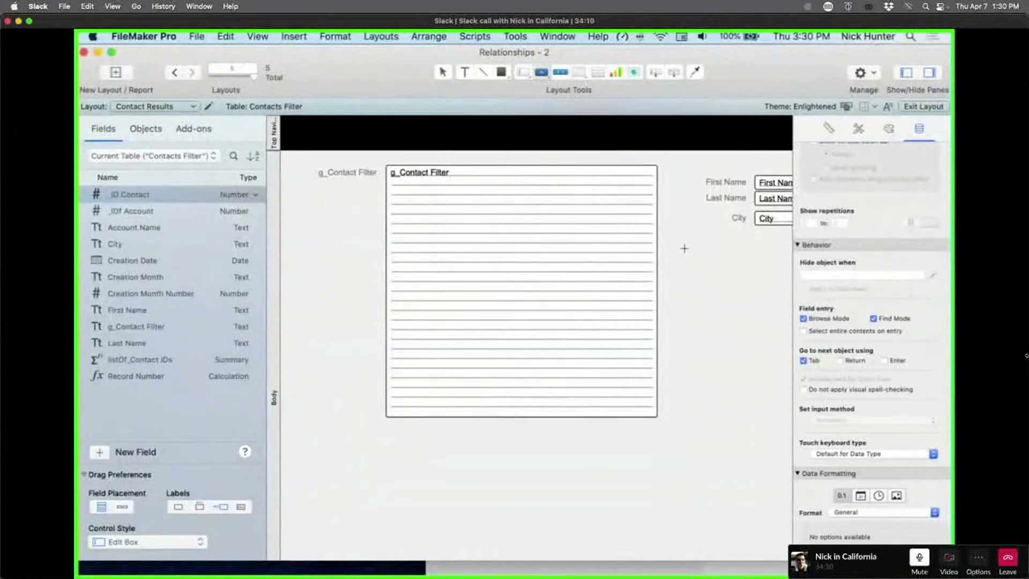
drag(686, 248, 726, 288)
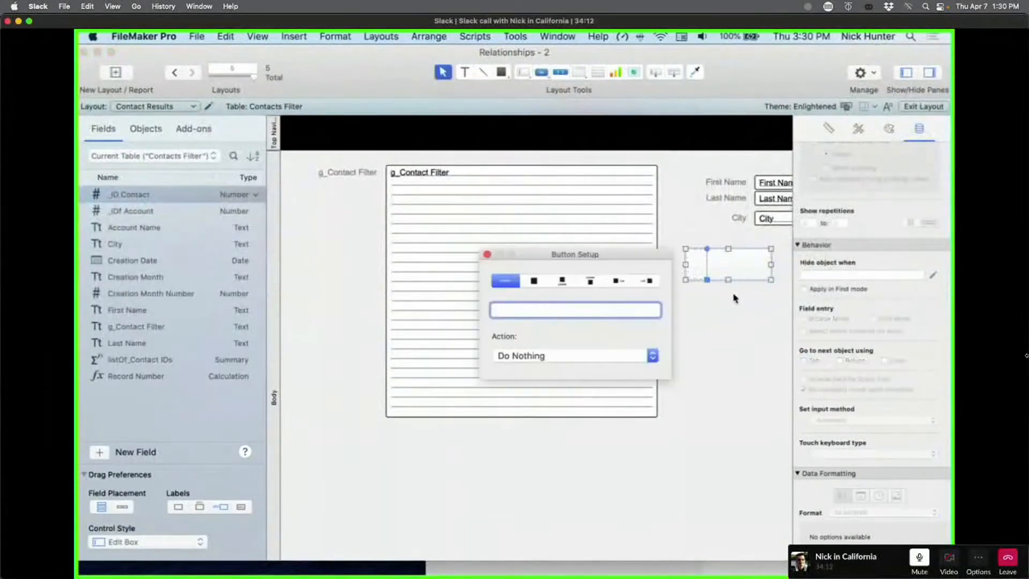
text(GtRR)
Step: Set the GtRR button's action to Single Step and start its step entry
click(590, 356)
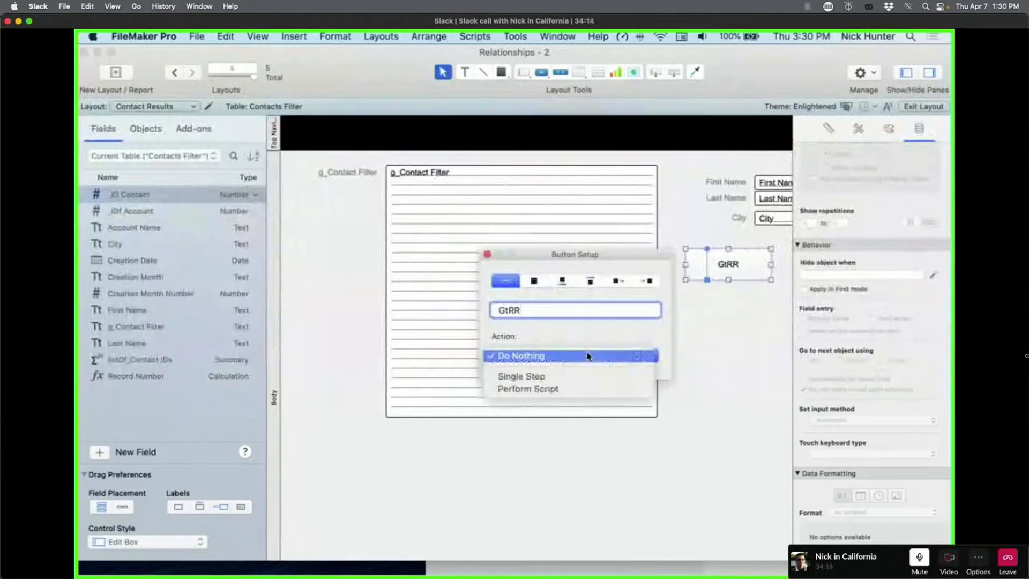
click(584, 382)
click(402, 102)
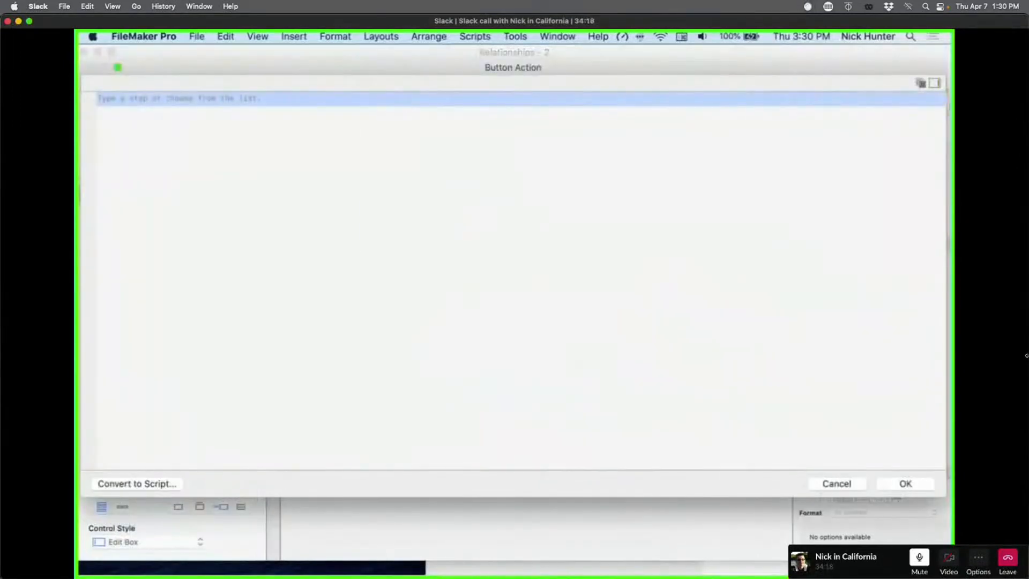
Step: Set the button action to Go to Related Record from Contacts Self Joint on the current layout, showing only related records, and return to Browse mode
text(gtrr)
key(Return)
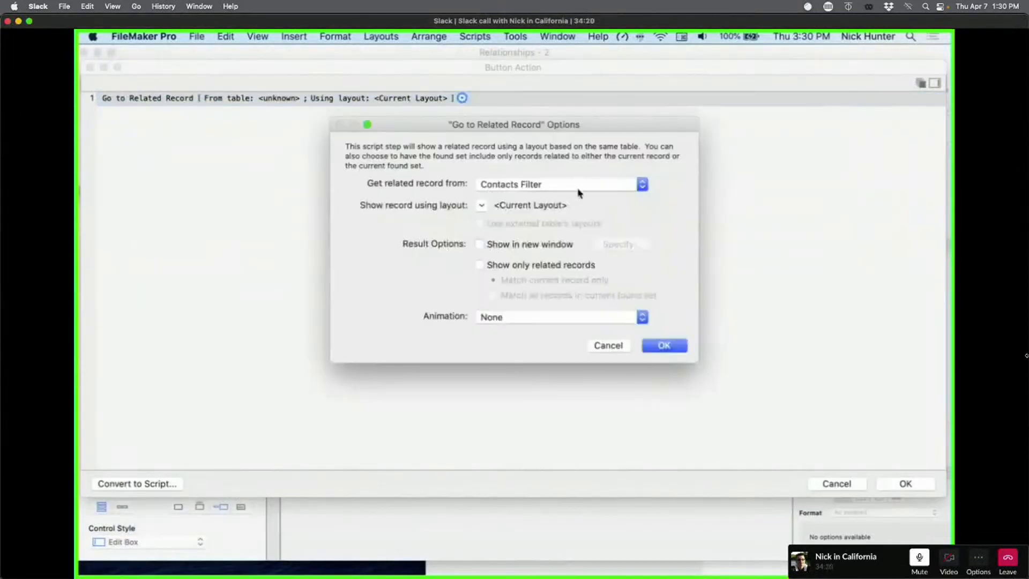
click(579, 192)
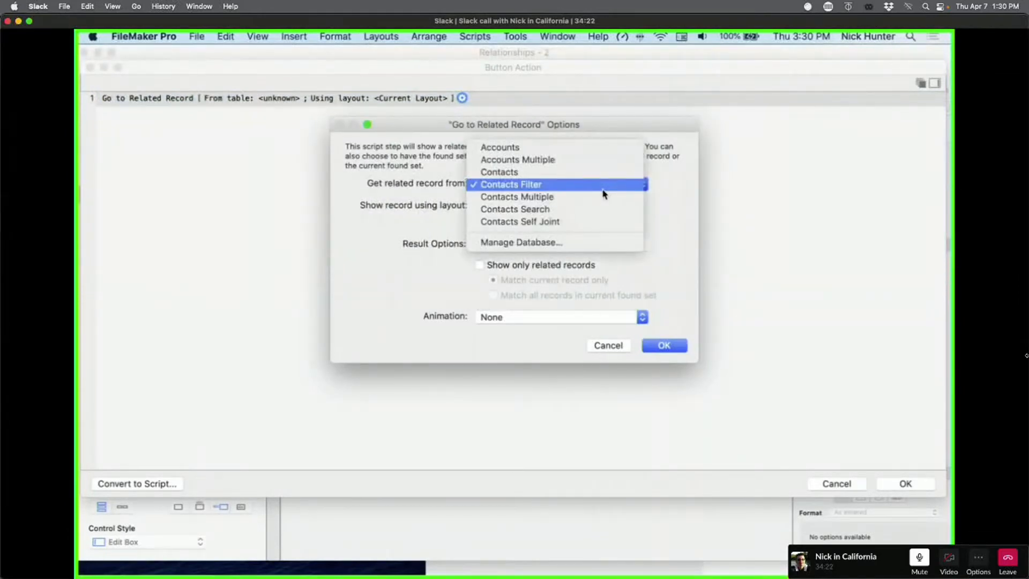
click(565, 190)
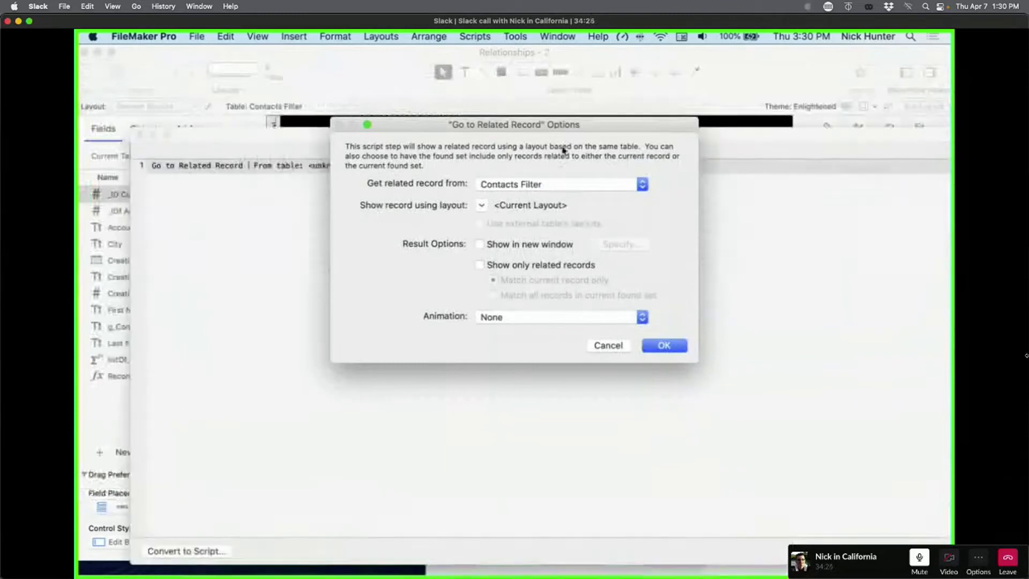
click(498, 189)
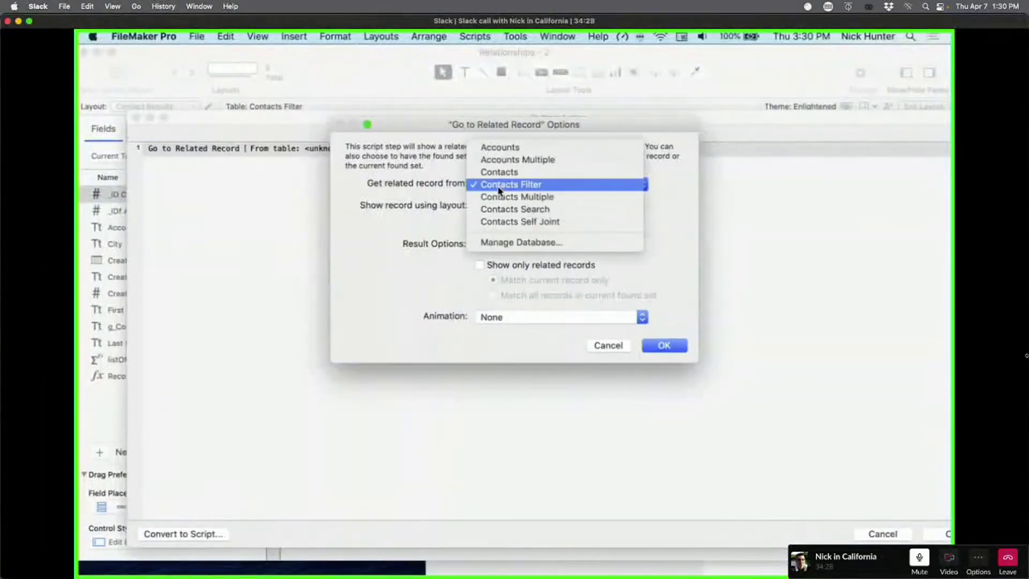
click(504, 221)
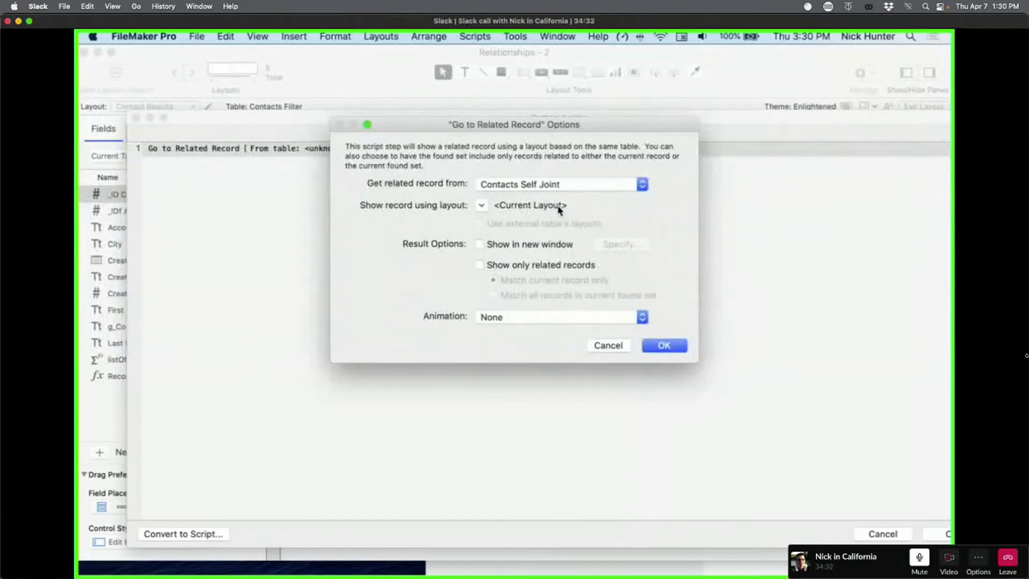
click(520, 267)
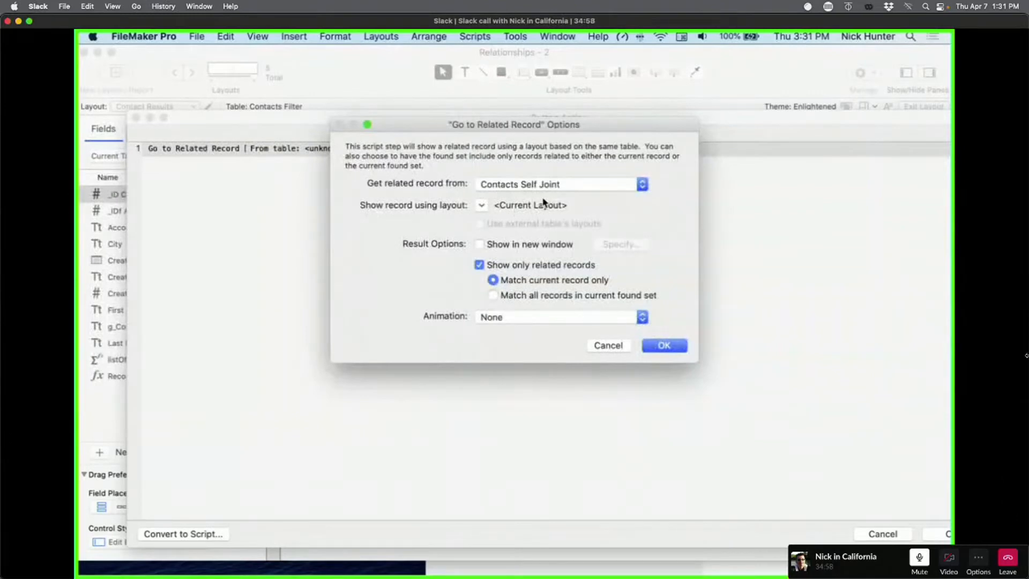
click(658, 347)
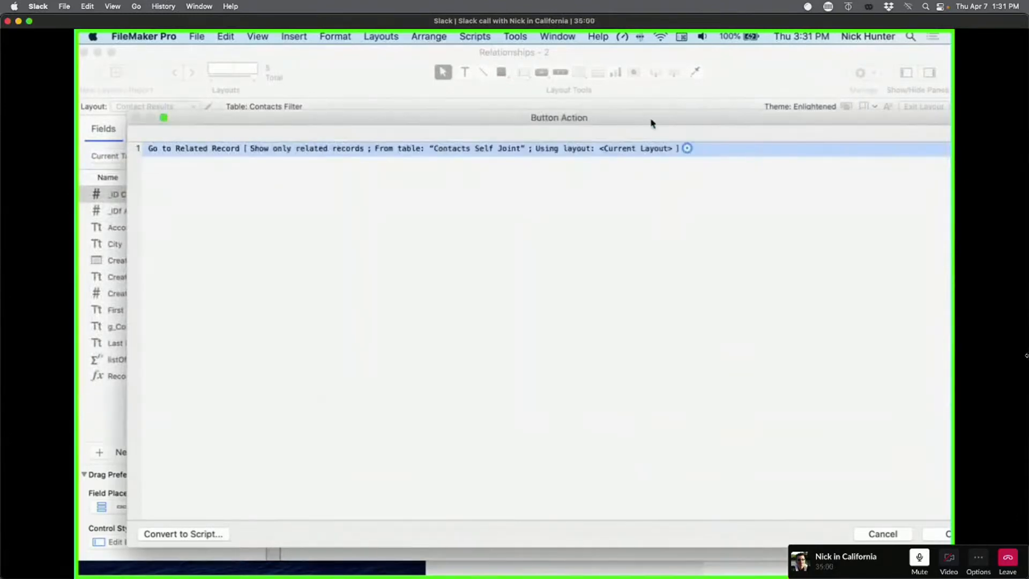
drag(650, 122, 501, 122)
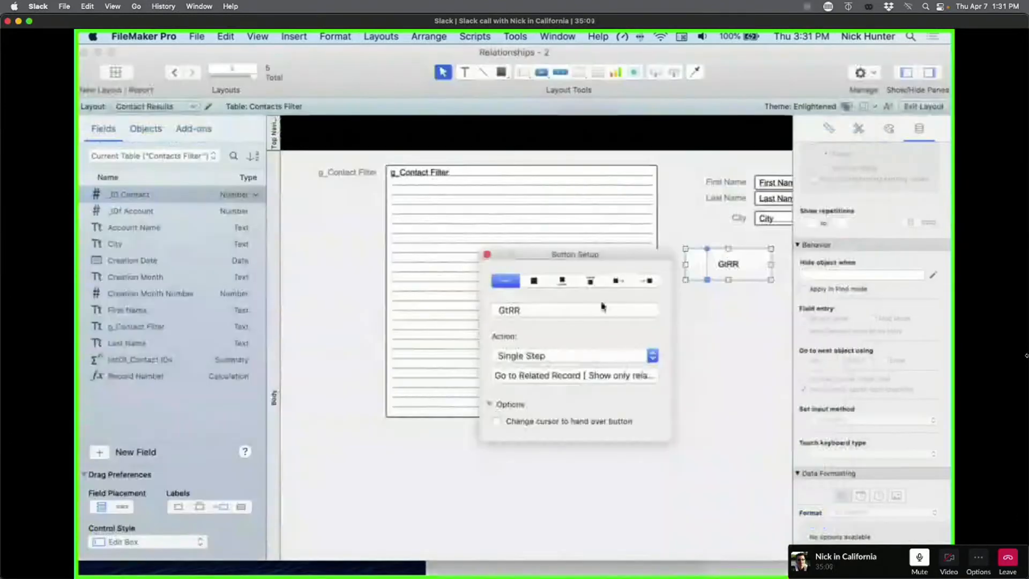
click(488, 257)
key(super+b)
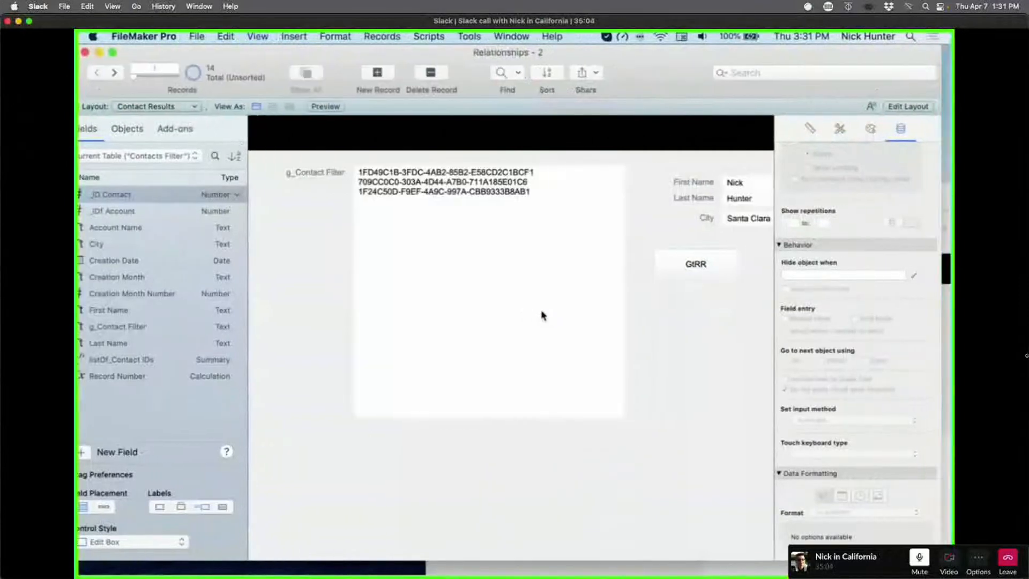
Step: Shift the contact fields and GtRR button down on the Contact Results layout and add the _ID Contact field above First Name
key(super+l)
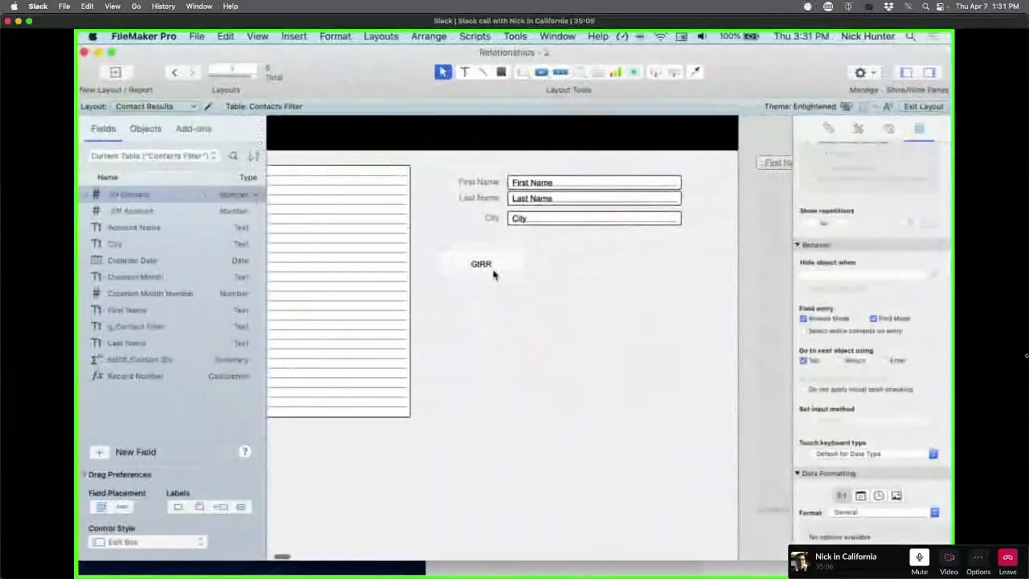
drag(685, 250, 480, 172)
drag(546, 185, 547, 216)
drag(148, 198, 677, 191)
key(super+b)
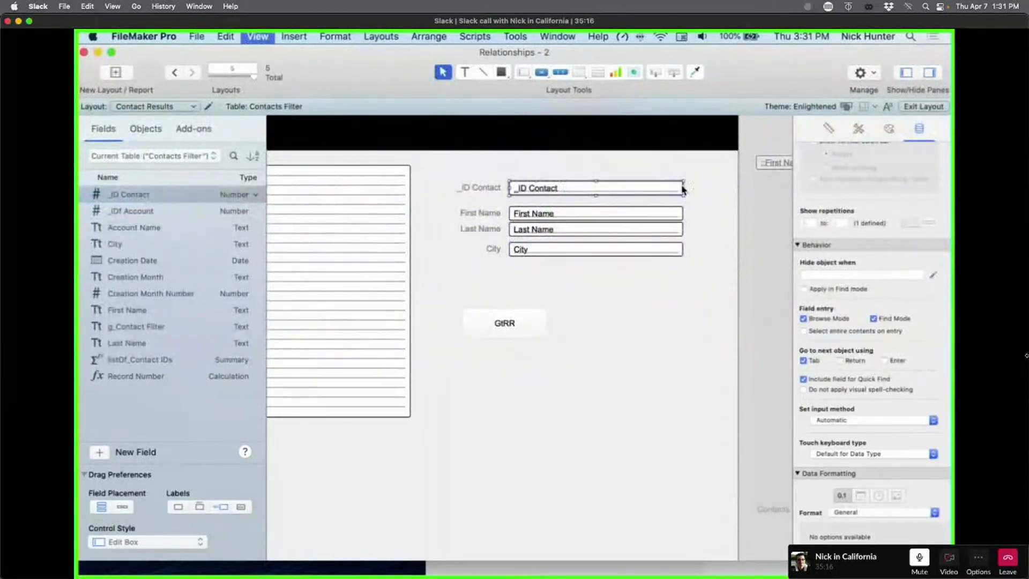
Step: Reposition the Contact Results window and run the GtRR button on the IDs in g_Contact Filter
click(284, 240)
drag(390, 191, 121, 132)
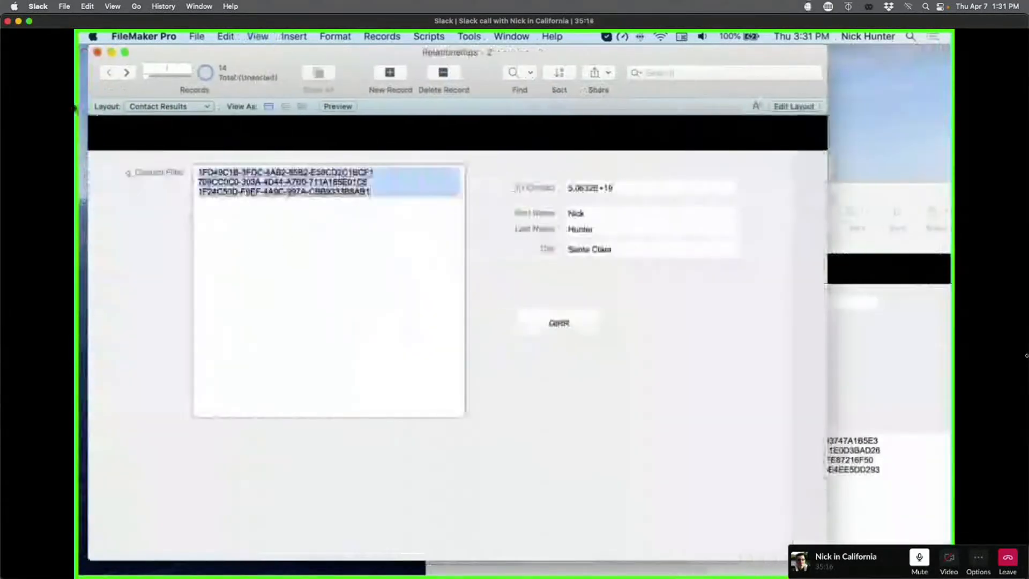
click(304, 197)
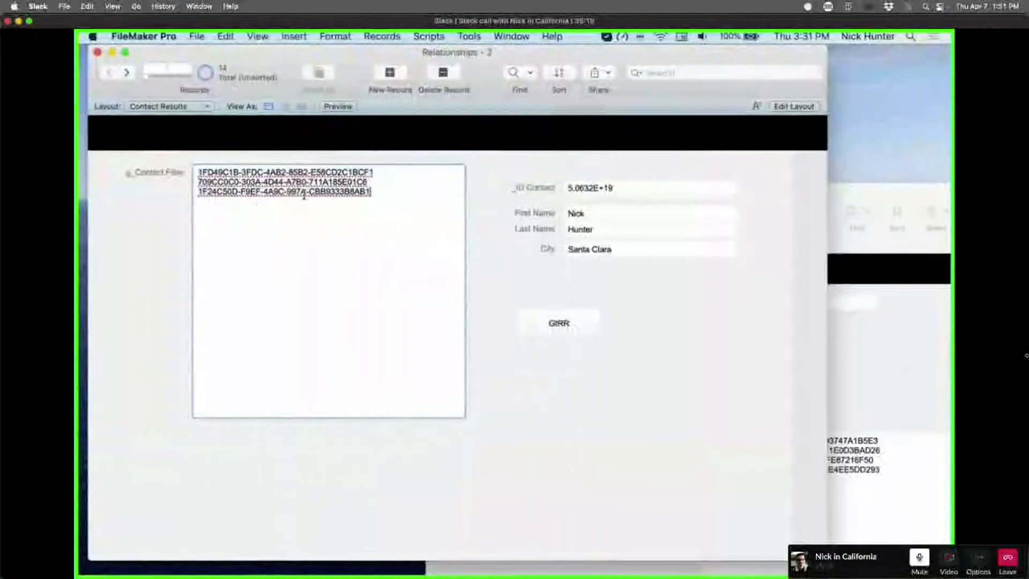
click(611, 199)
click(587, 163)
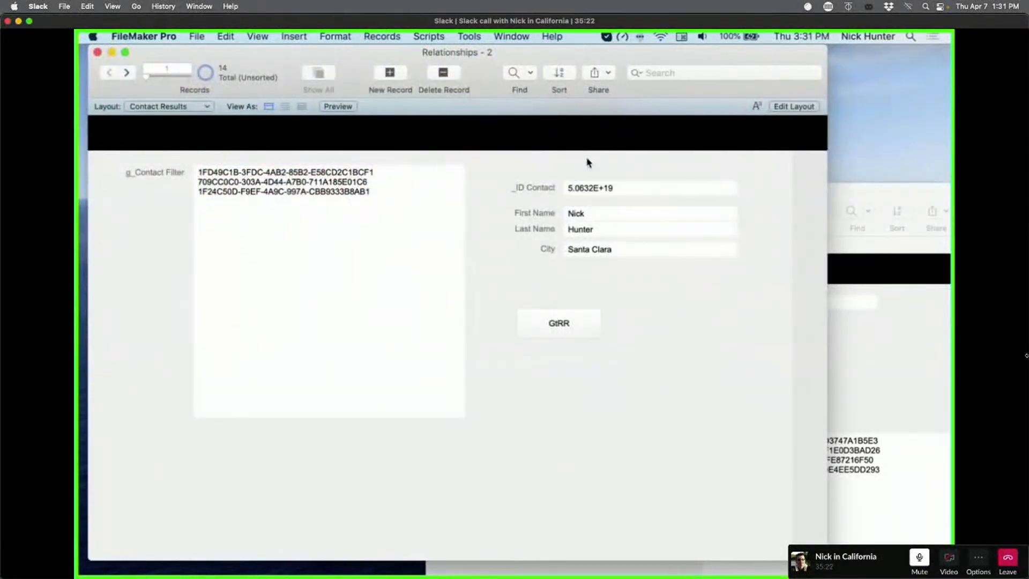
click(385, 194)
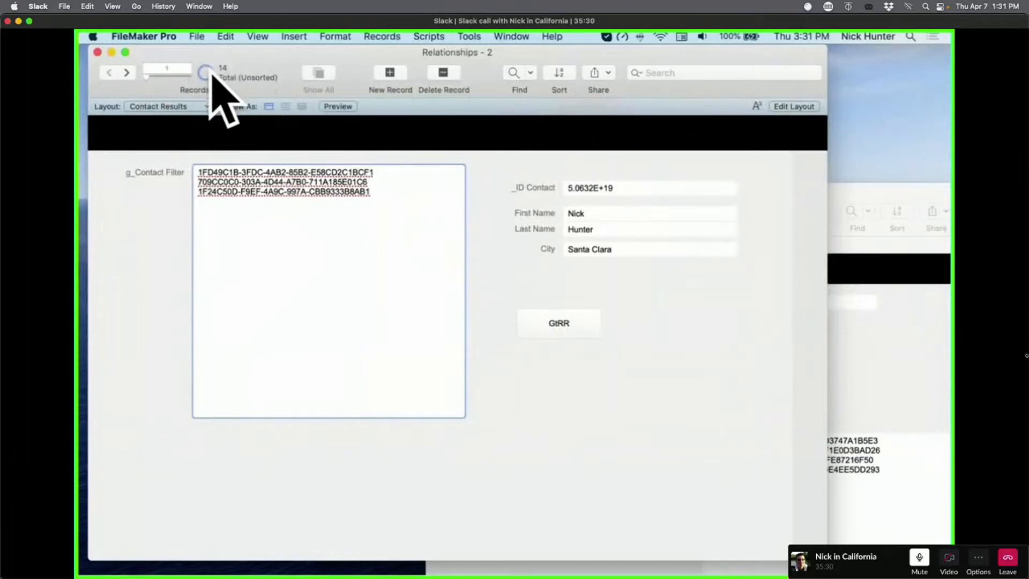
click(584, 334)
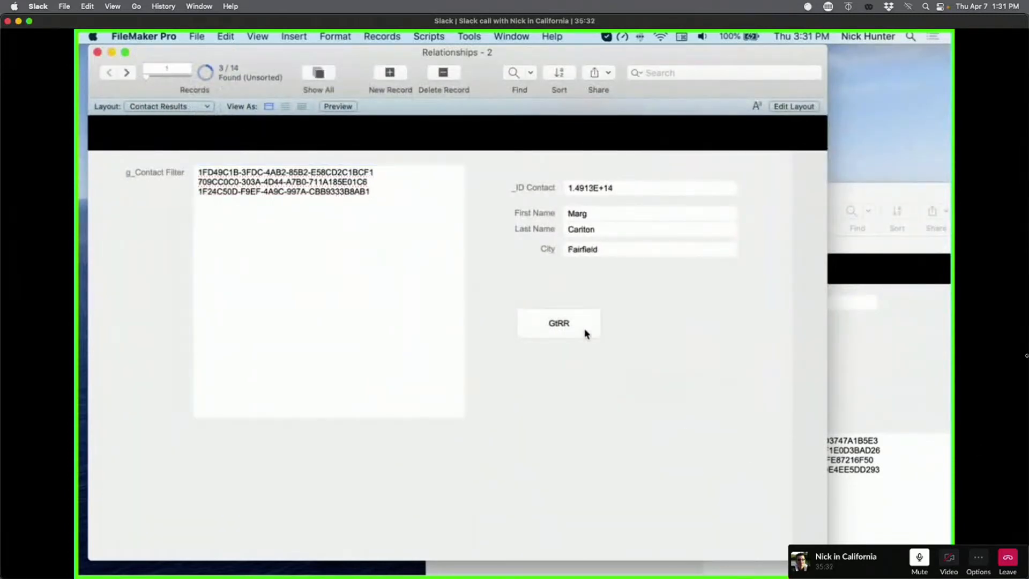
Step: Flip forward and back through the found contacts in the Contact Results window
click(126, 74)
click(127, 74)
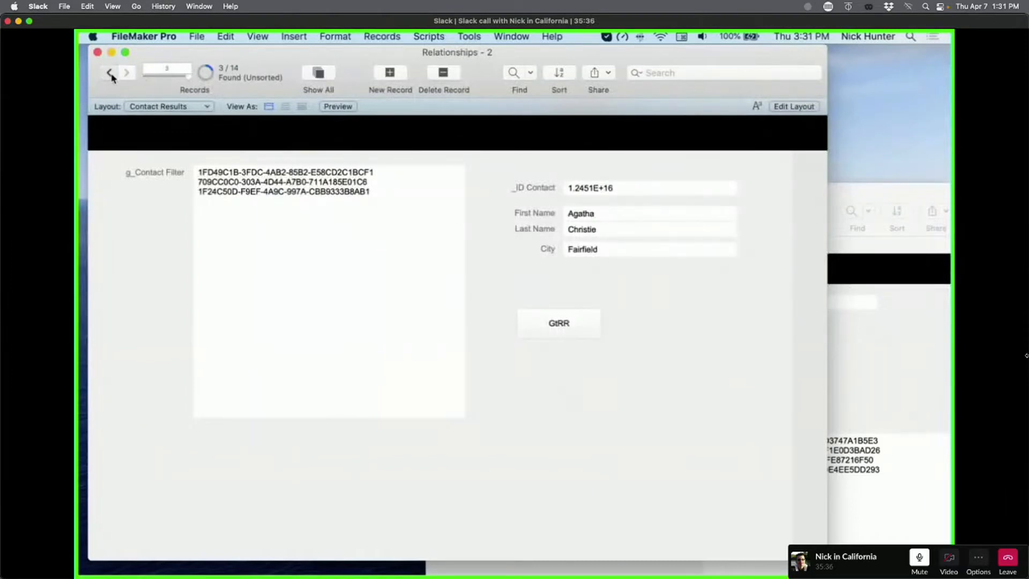
click(111, 74)
click(127, 73)
Step: Find the contacts whose City matches "fai" in the Contact Search window
click(899, 374)
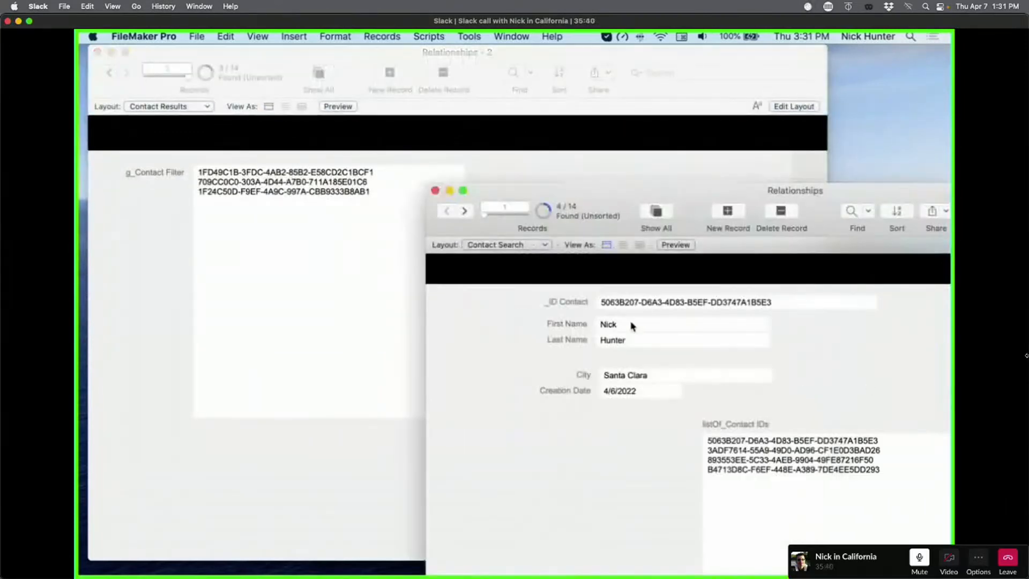
drag(557, 201, 702, 182)
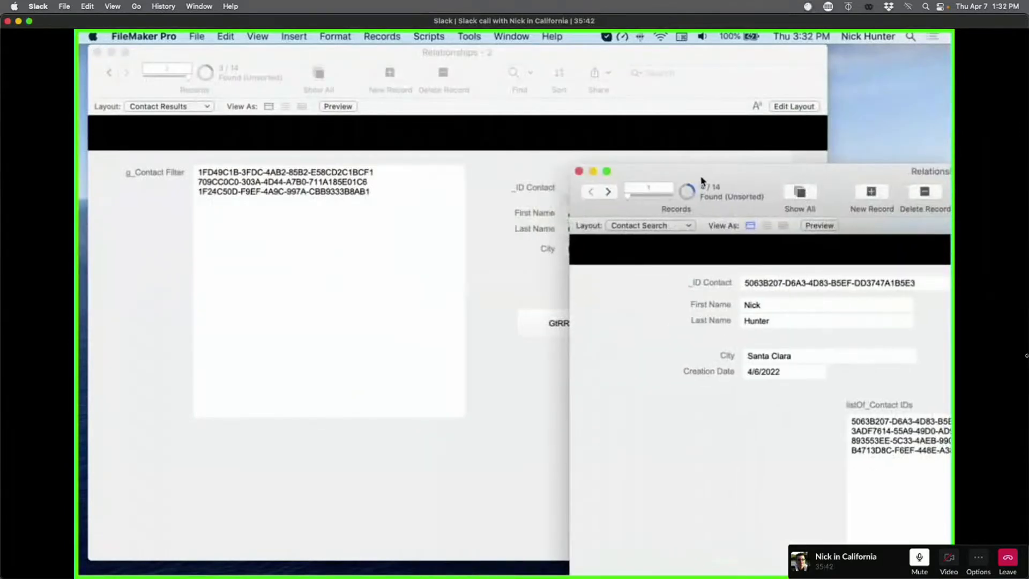
click(567, 230)
click(877, 356)
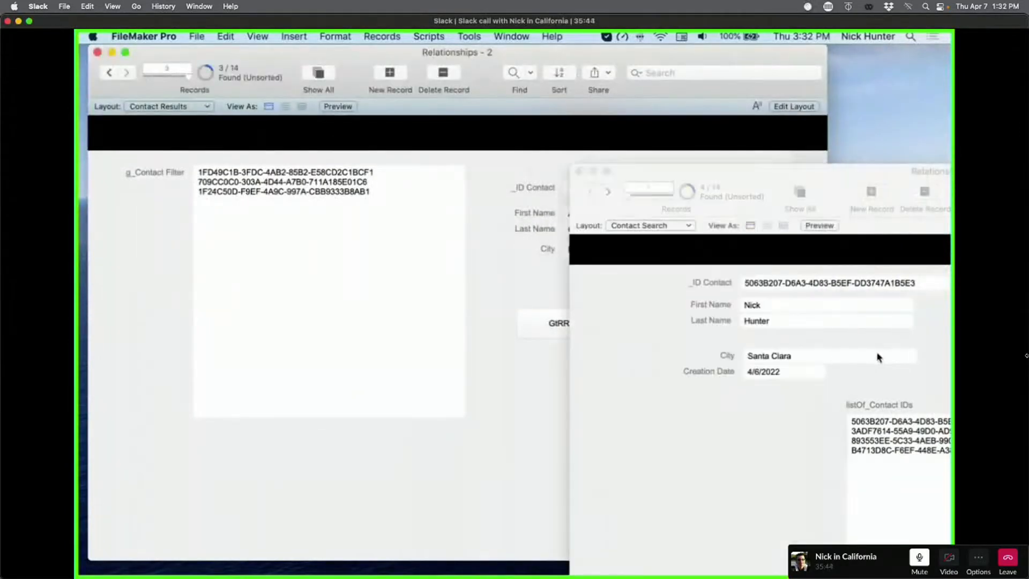
key(super+f)
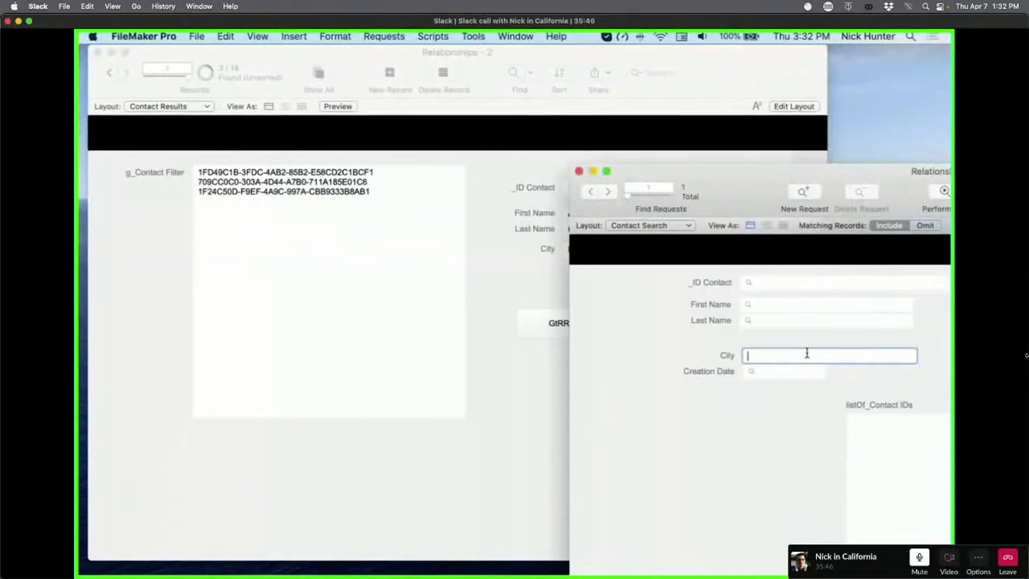
text(fai)
key(Return)
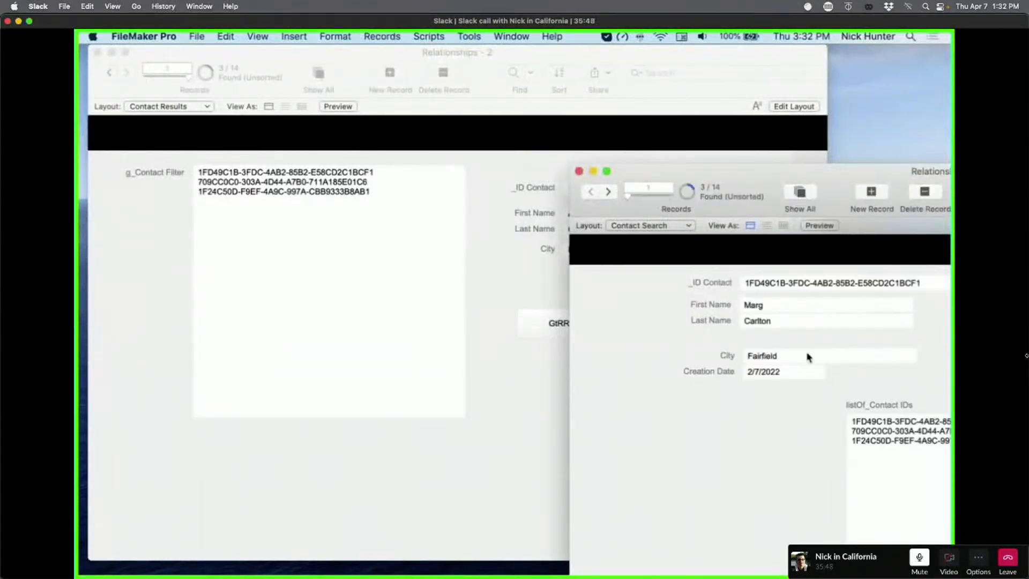
Step: Compare the found contacts record by record between the Contact Search and Contact Results windows
drag(638, 172, 702, 62)
click(358, 158)
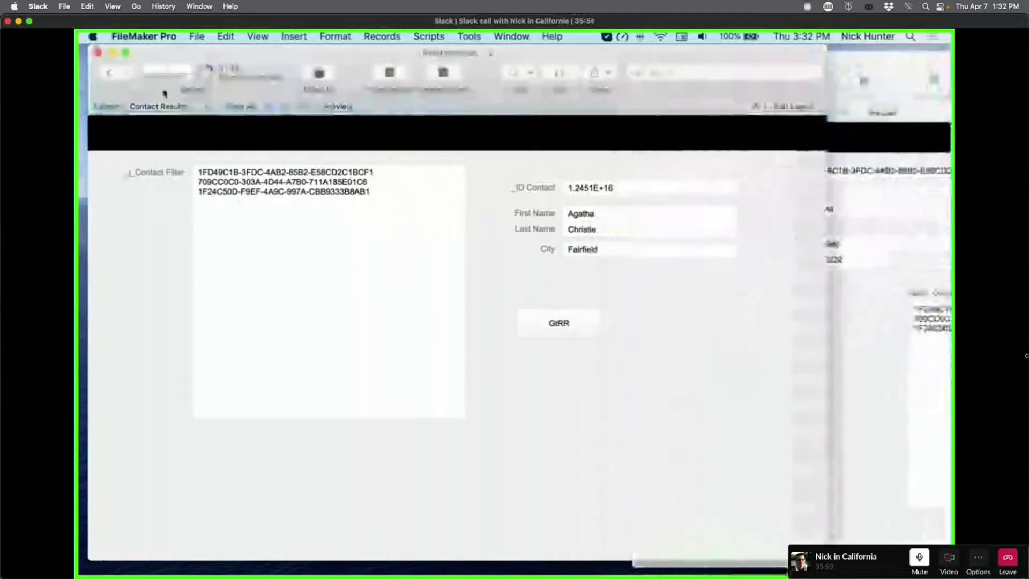
click(908, 262)
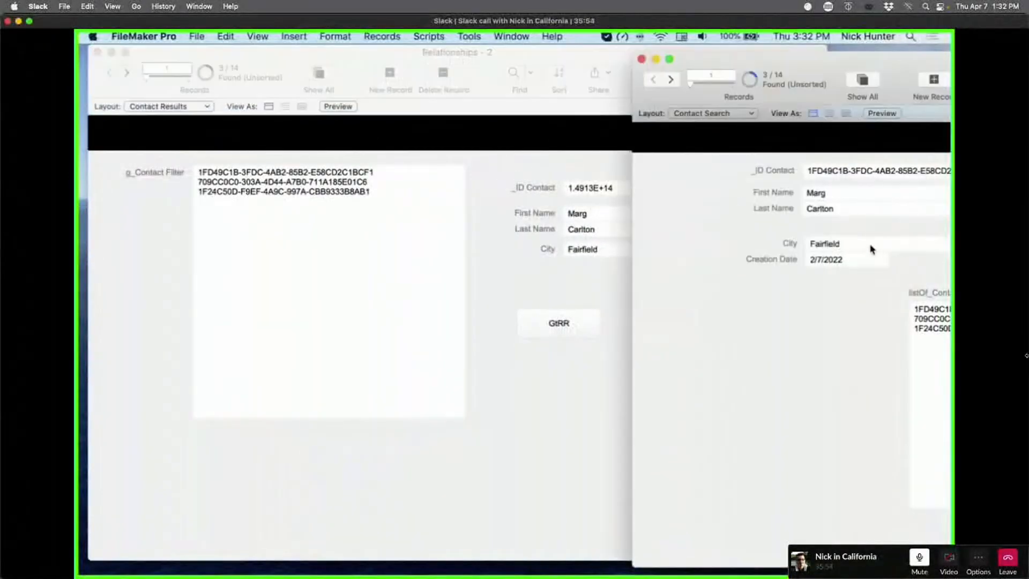
click(672, 80)
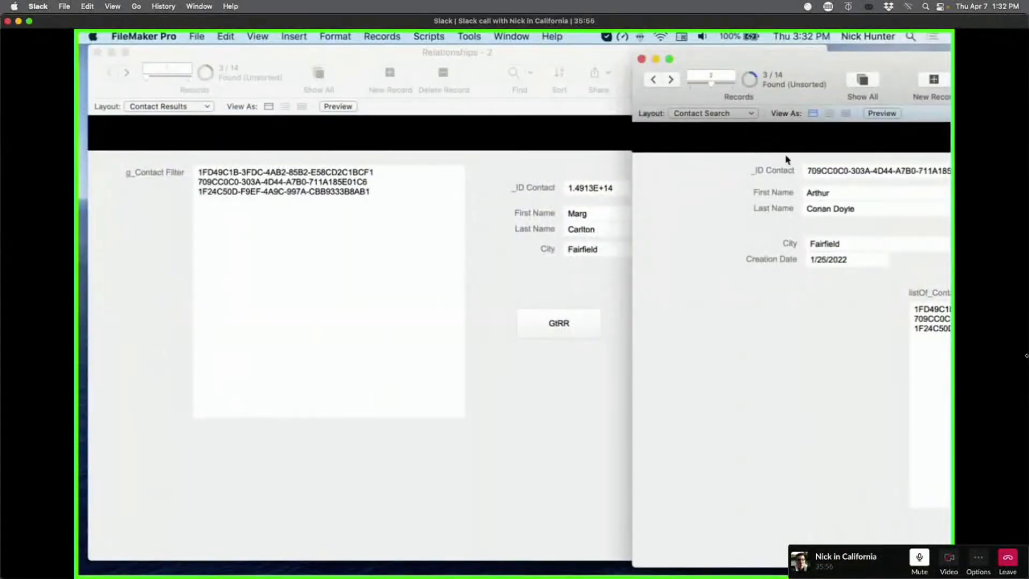
click(186, 101)
click(125, 74)
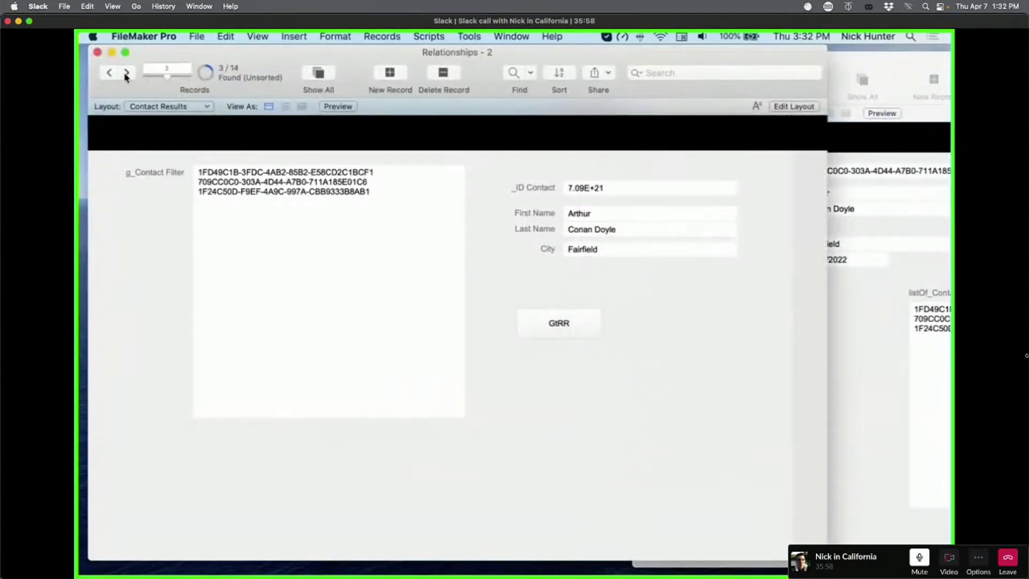
click(883, 249)
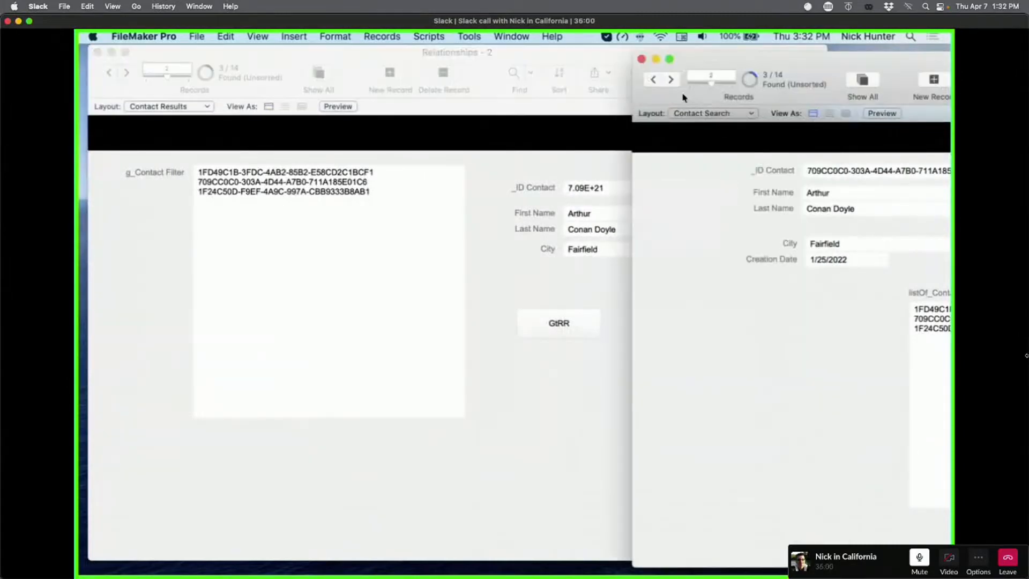
click(670, 79)
click(441, 198)
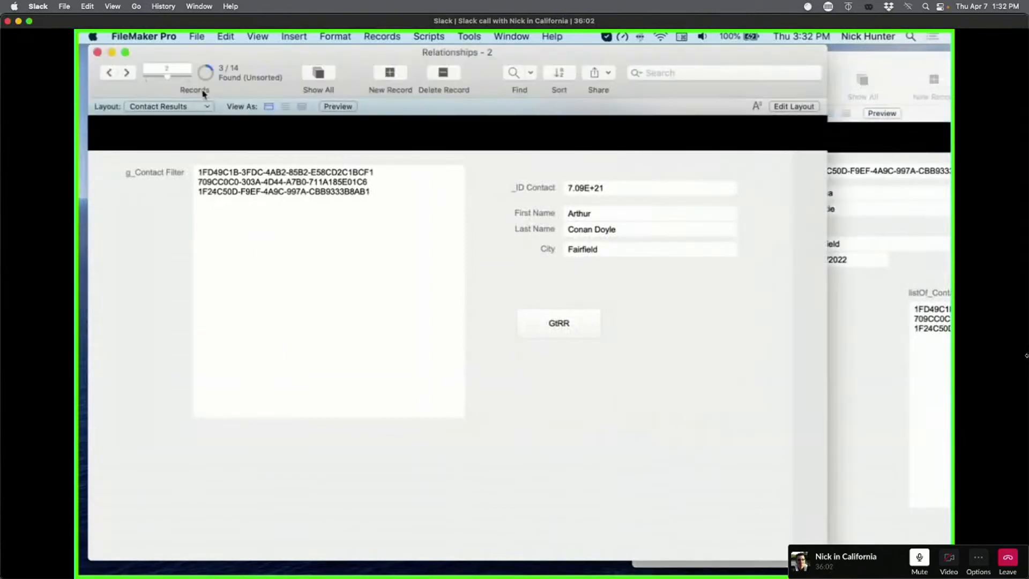
click(128, 74)
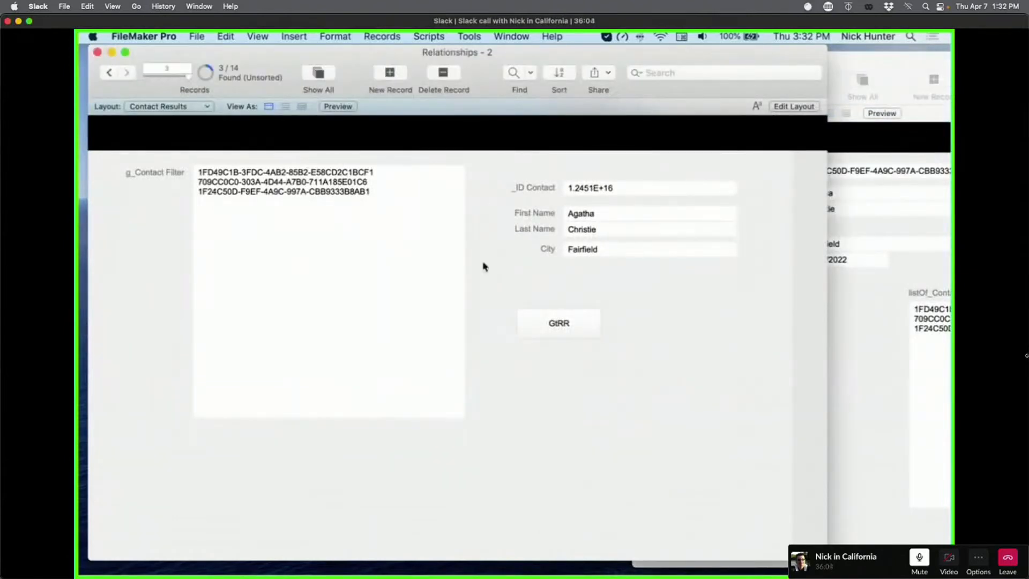
click(392, 245)
click(834, 309)
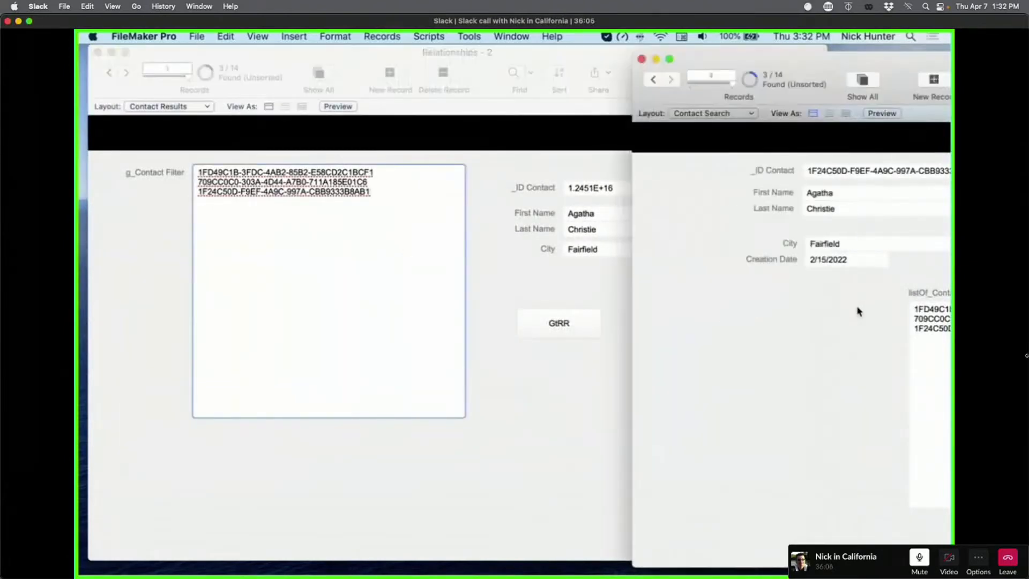
Step: Find the contacts whose City matches "San" on the Contact Search layout
drag(747, 67, 385, 67)
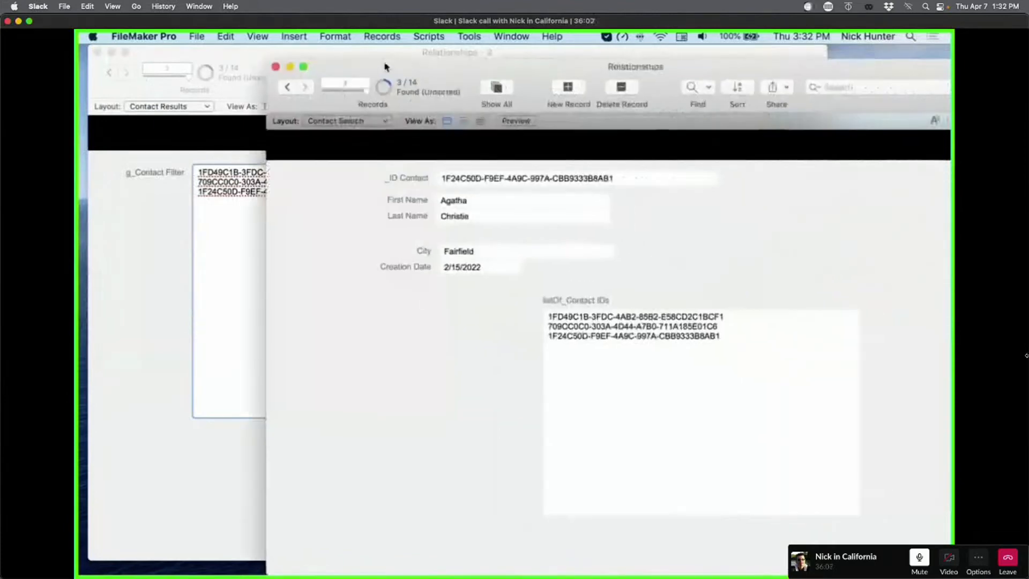
key(super+f)
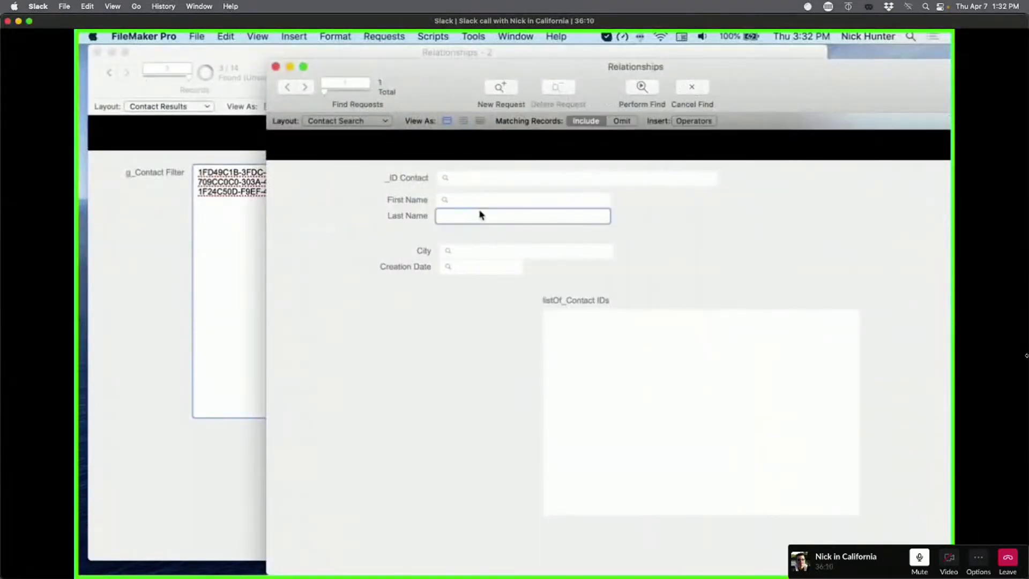
key(shift+Tab)
click(470, 255)
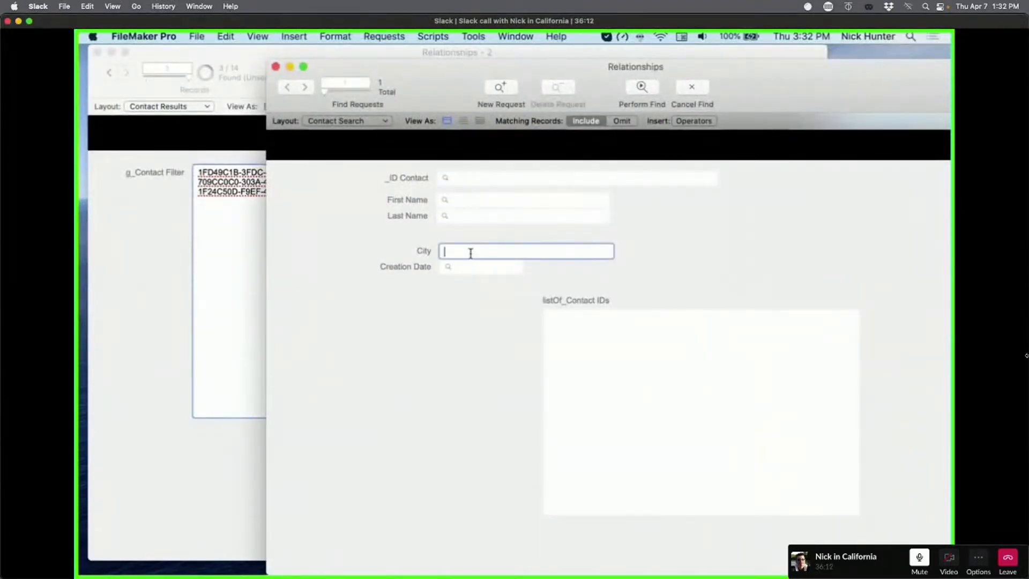
text(San)
key(Return)
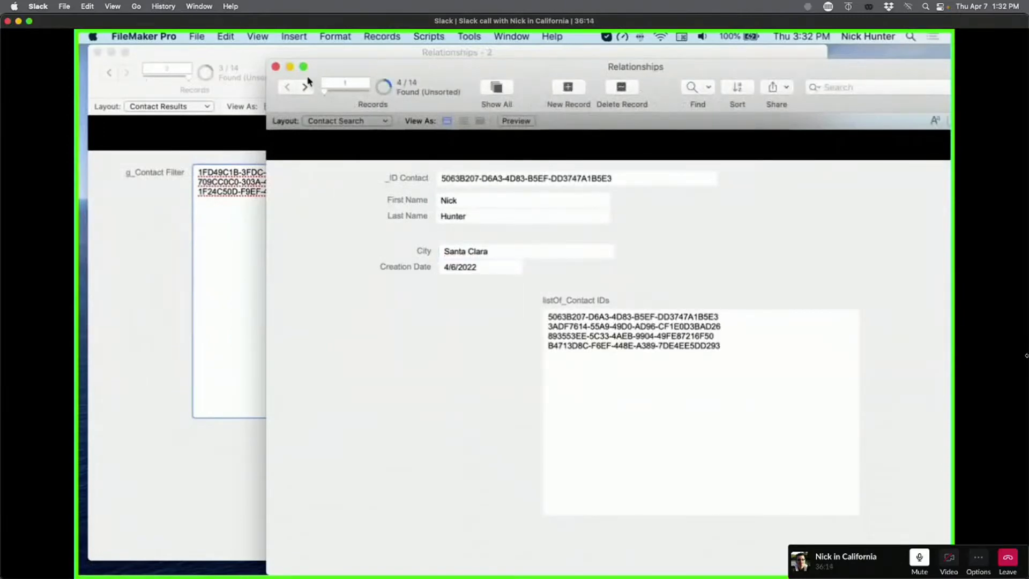
Step: Copy all the IDs in the listOf_Contact IDs field of the Contact Search window
drag(327, 68, 558, 80)
click(883, 416)
key(super+a)
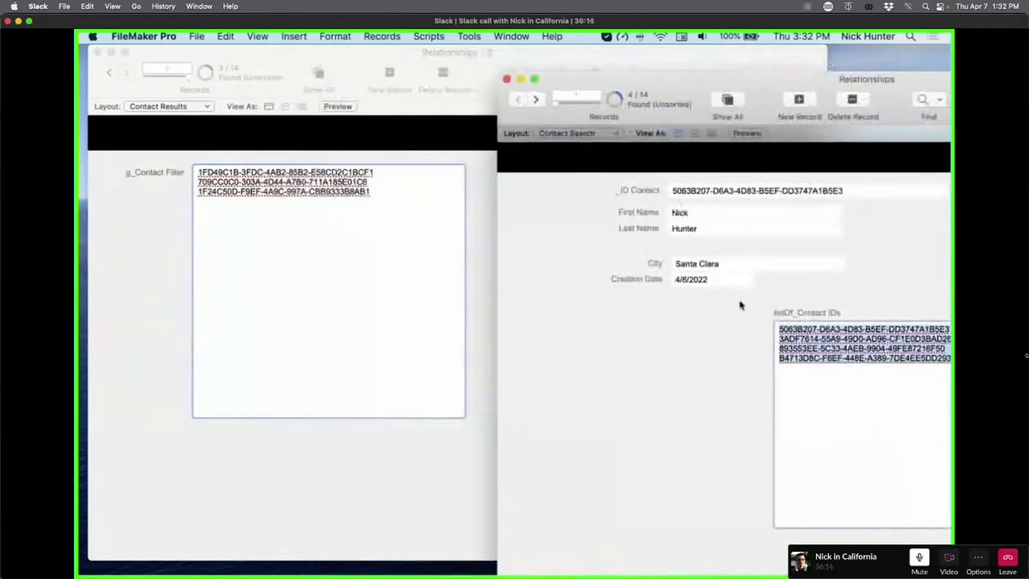
key(super+c)
click(728, 344)
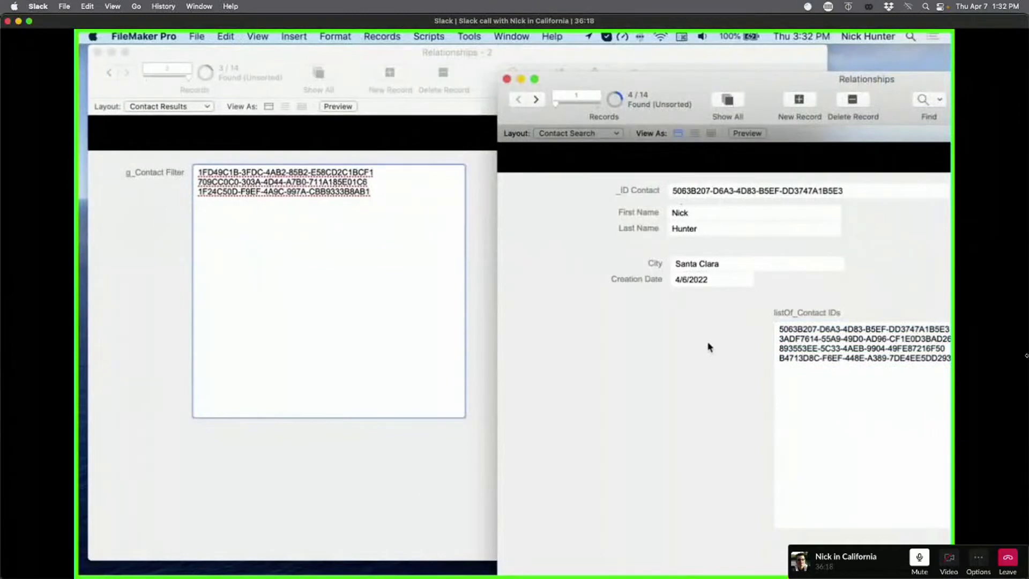
click(703, 279)
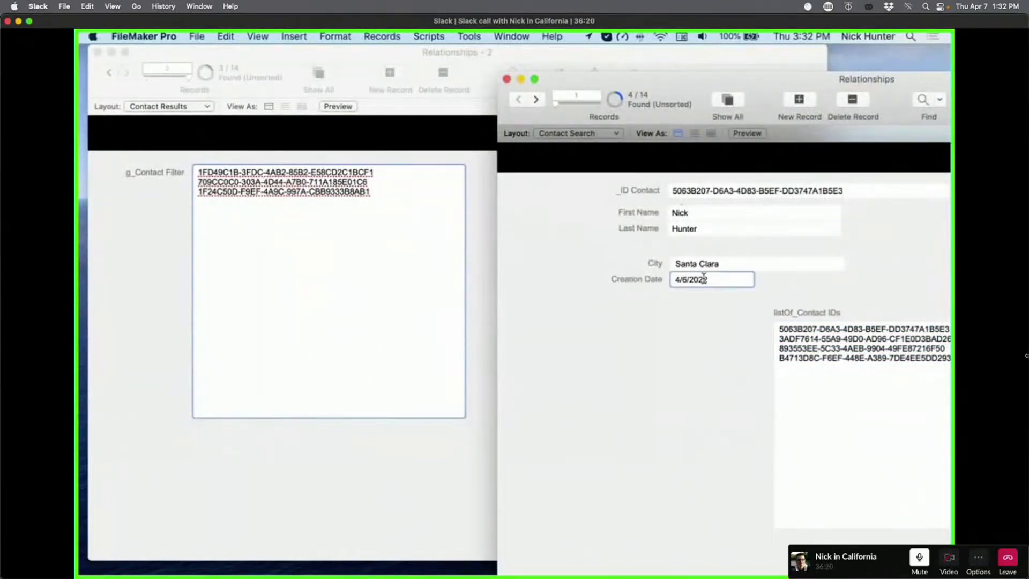
click(698, 254)
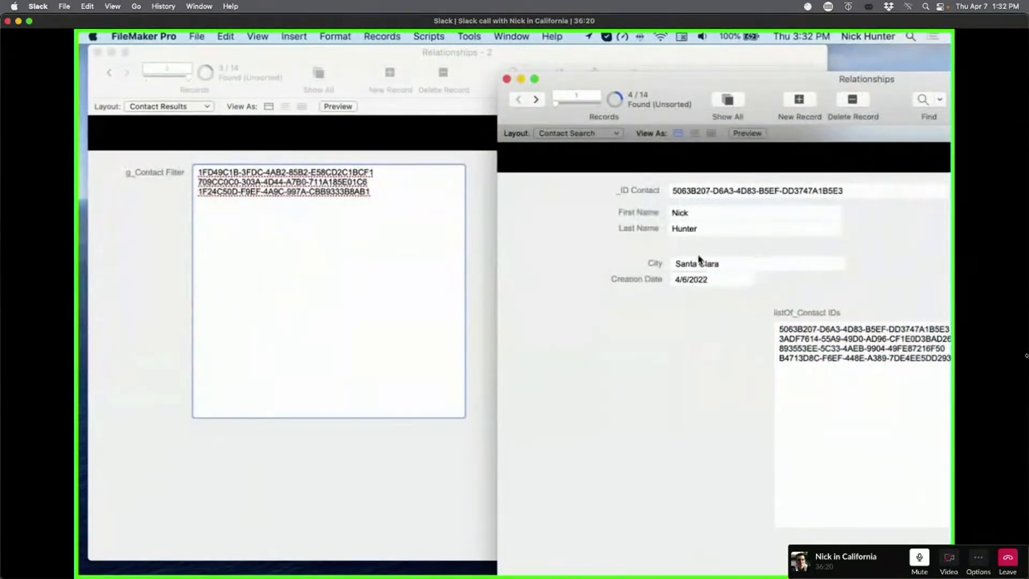
click(825, 382)
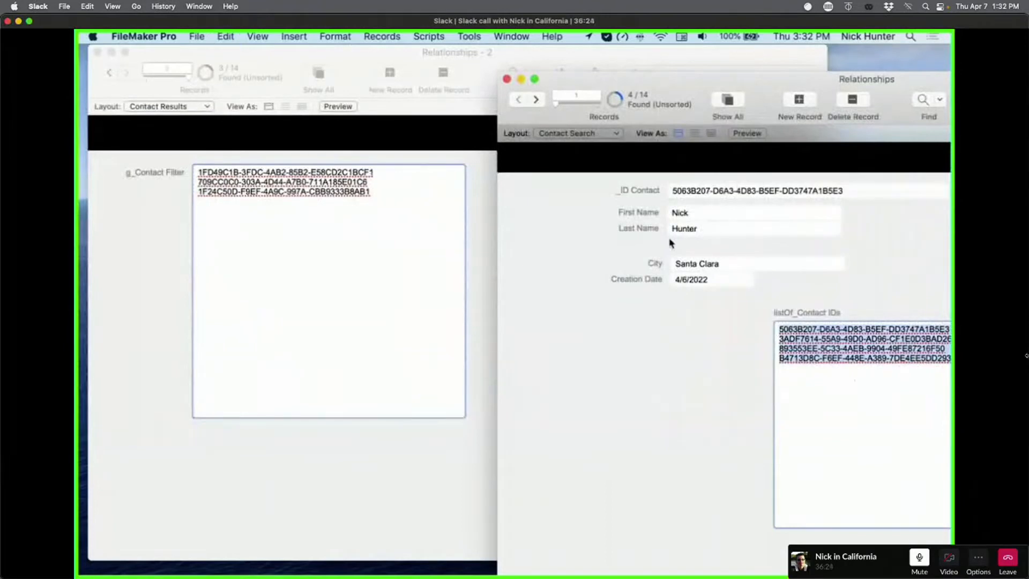
Step: Replace the g_Contact Filter contents in the Contact Results window with the copied IDs and run the GtRR button
click(306, 271)
key(super+a)
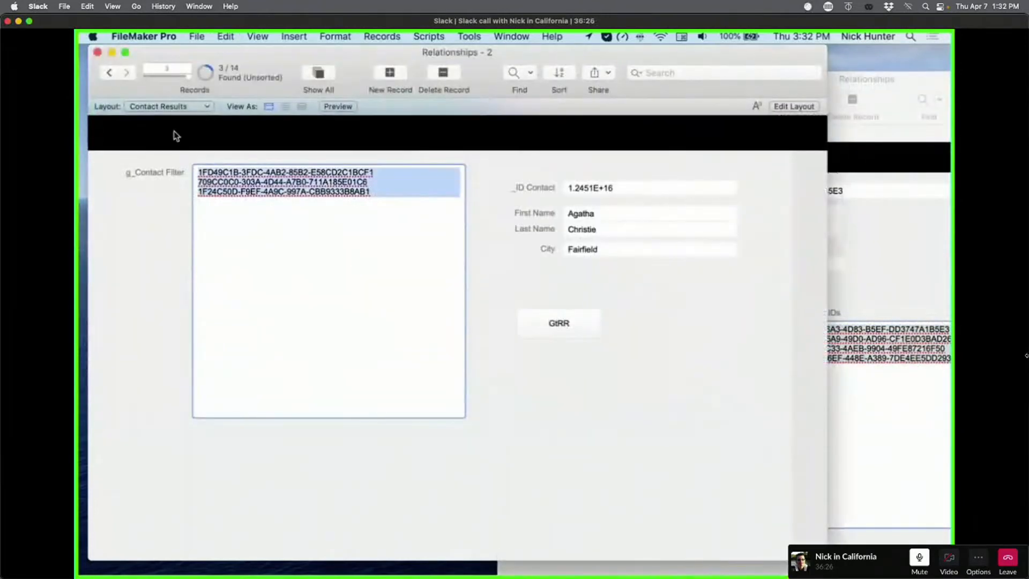
key(super+v)
click(559, 328)
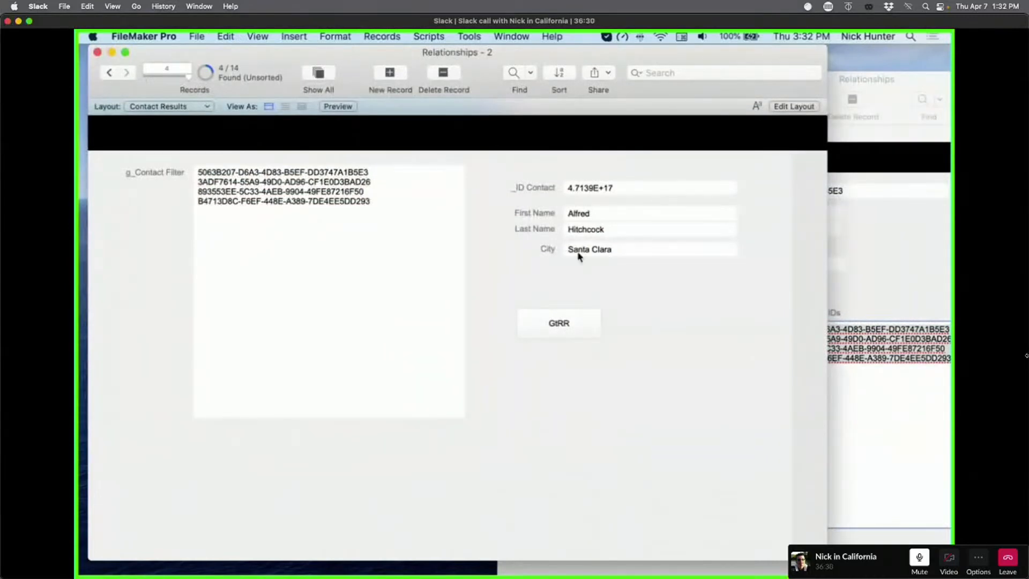
Step: Compare the found sets of the Contact Search and Contact Results windows
click(889, 273)
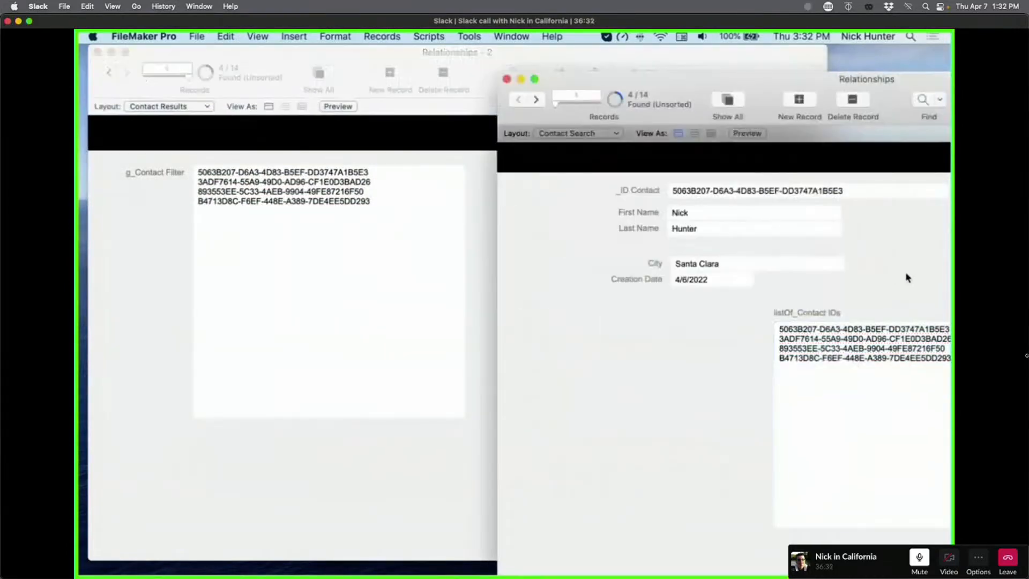
click(153, 309)
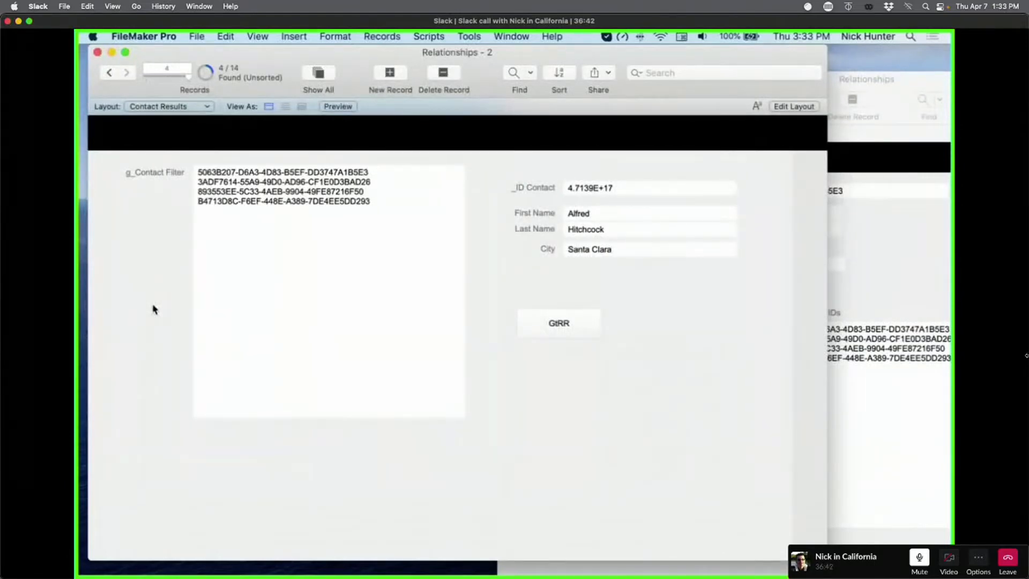
click(885, 288)
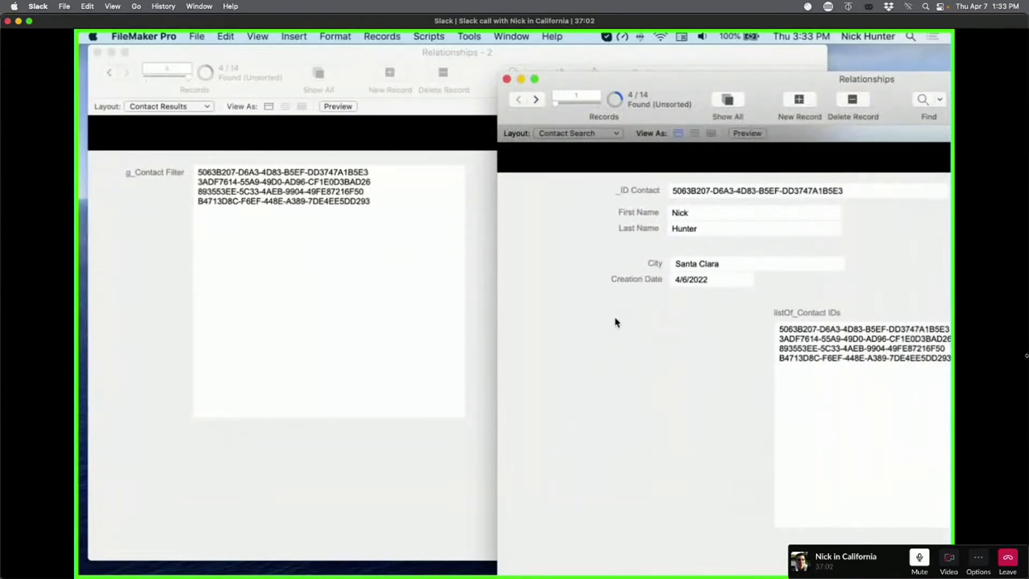
Step: Create a new script in the Script Workspace and name it PSOS
key(super+shift+s)
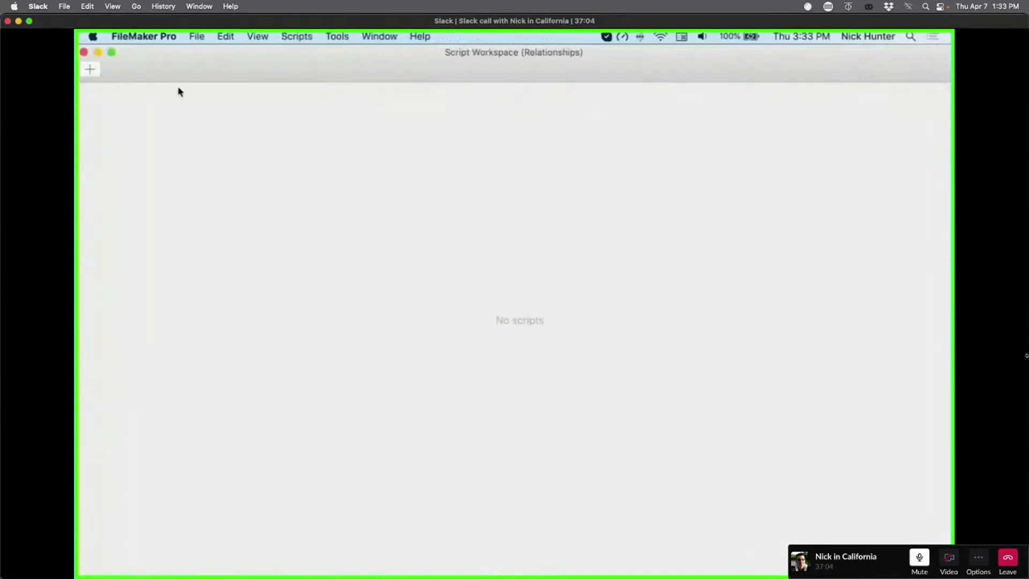
click(87, 69)
click(445, 111)
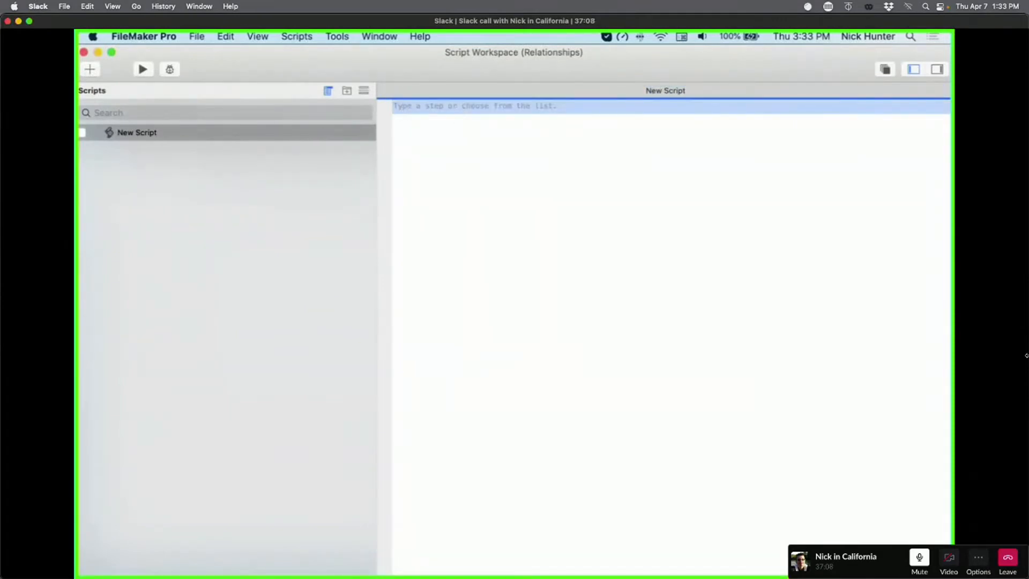
text(Per)
key(Escape)
click(215, 148)
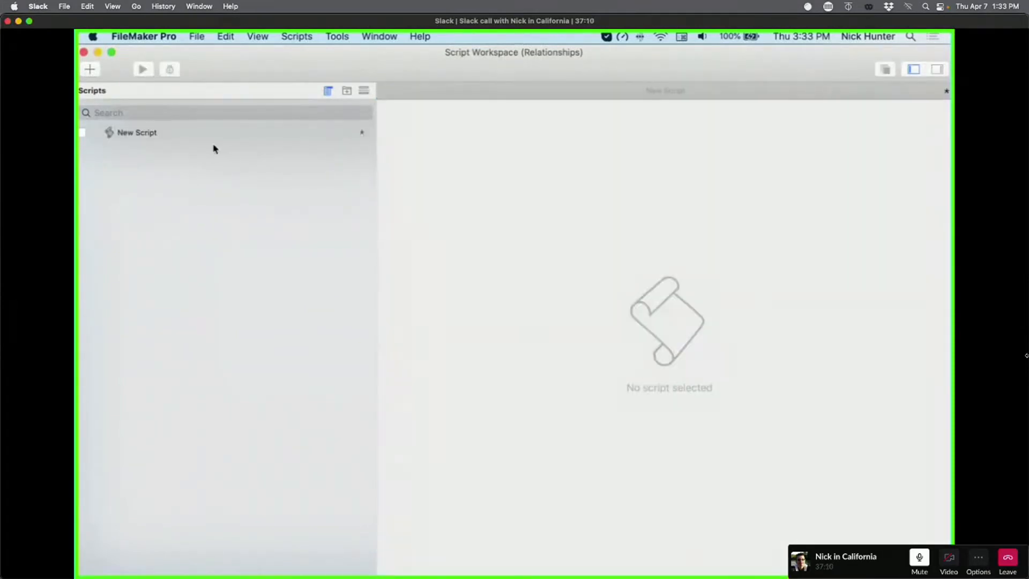
click(161, 133)
click(161, 133)
text(PS)
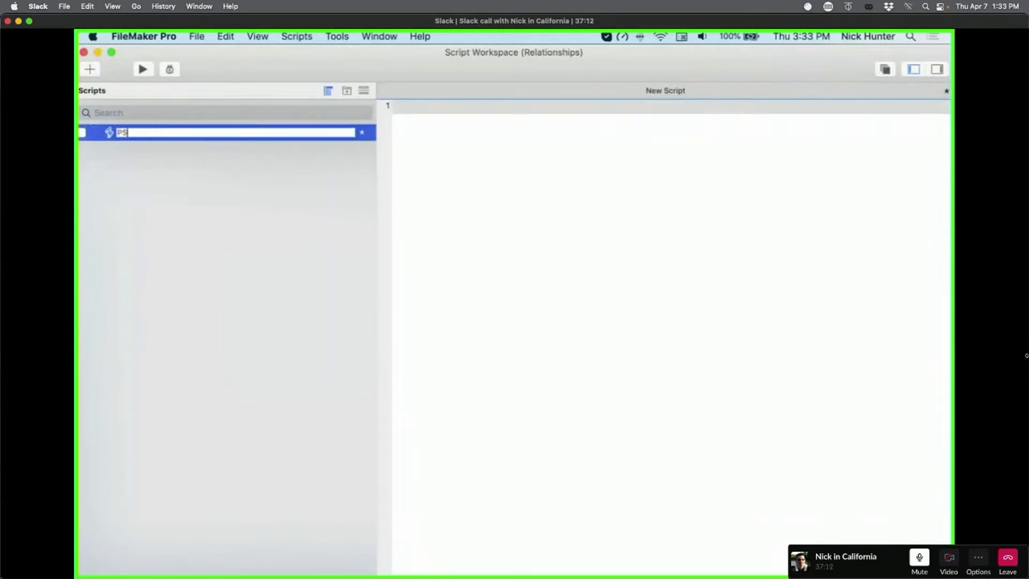
text(OS)
key(Return)
Step: Create a second script named Search Contact and save the scripts
click(89, 69)
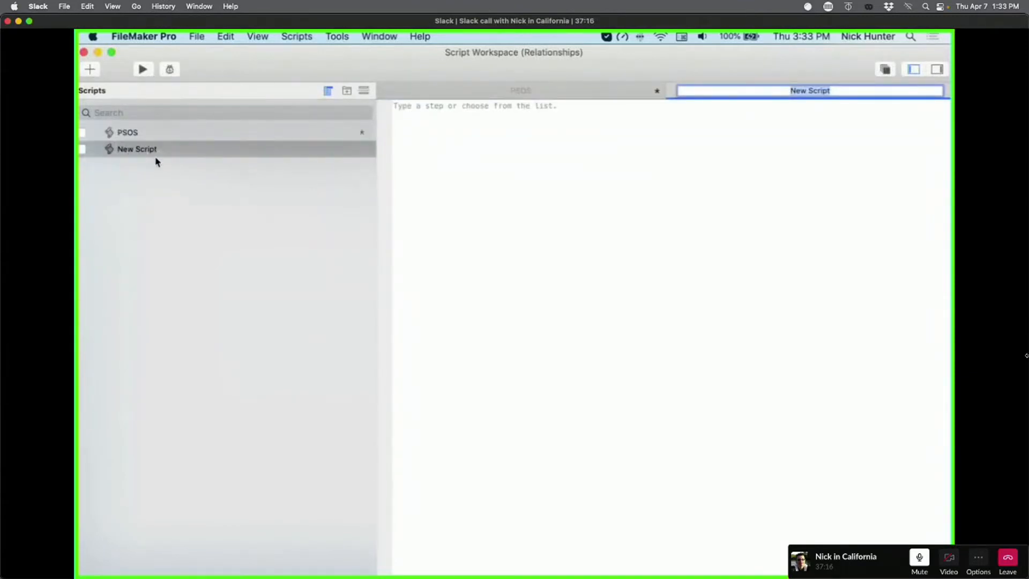
text(Search Contact)
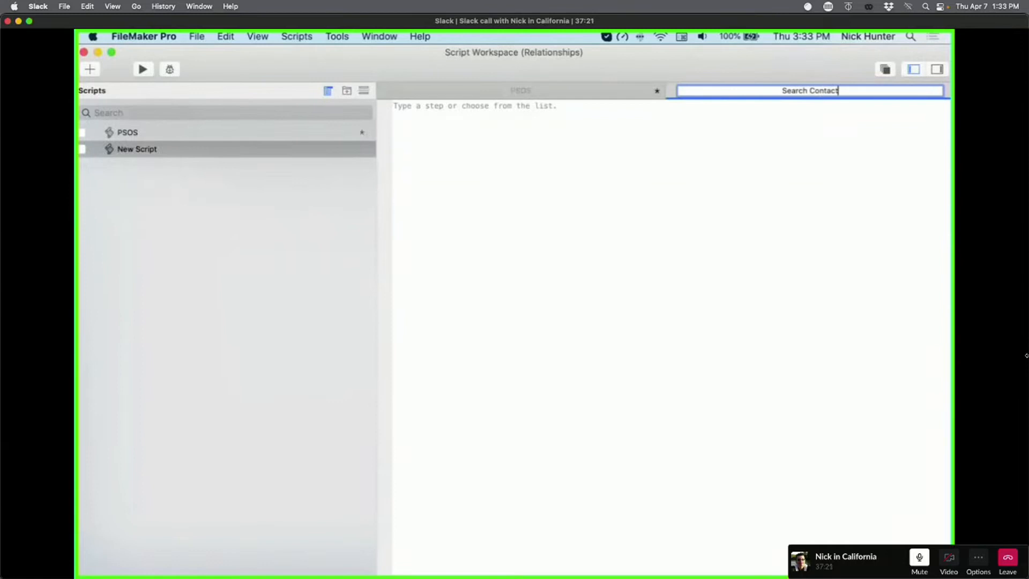
click(342, 207)
click(213, 138)
click(204, 154)
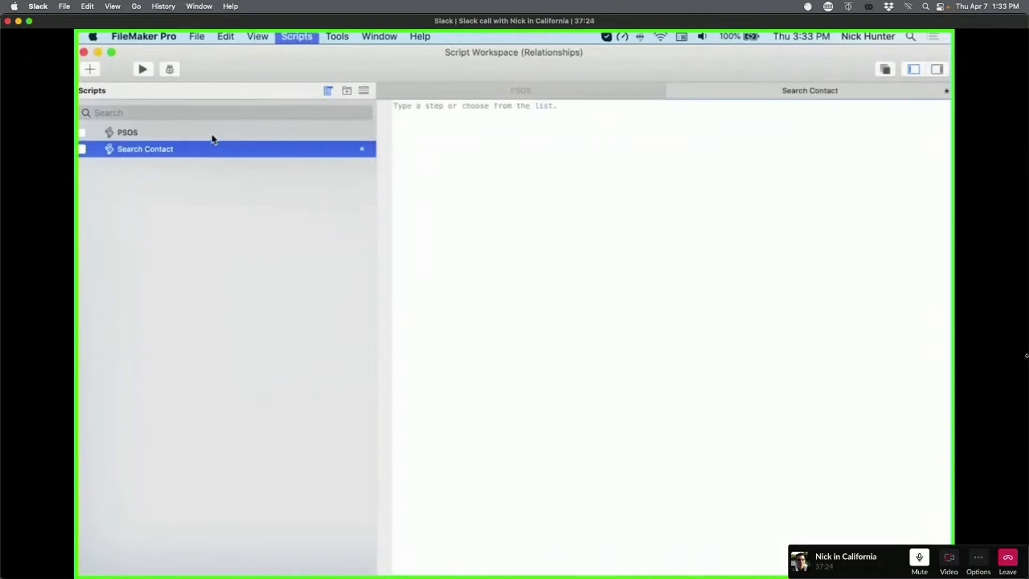
Step: Add a Perform Script on Server step to the PSOS script that calls Search Contact from the list
click(263, 138)
click(448, 106)
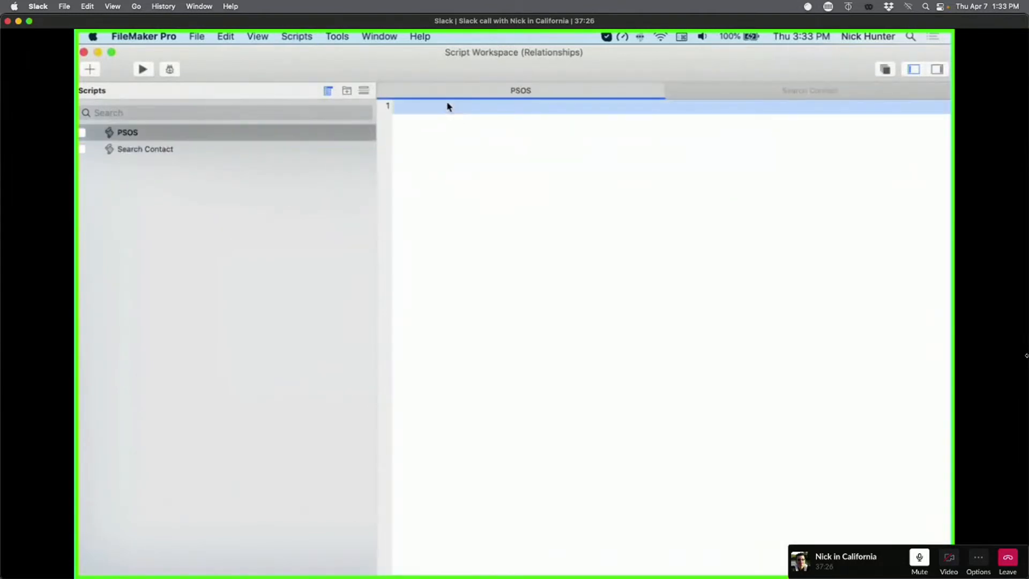
text(Per)
key(Down)
key(Down)
key(Down)
key(Down)
key(Down)
key(Down)
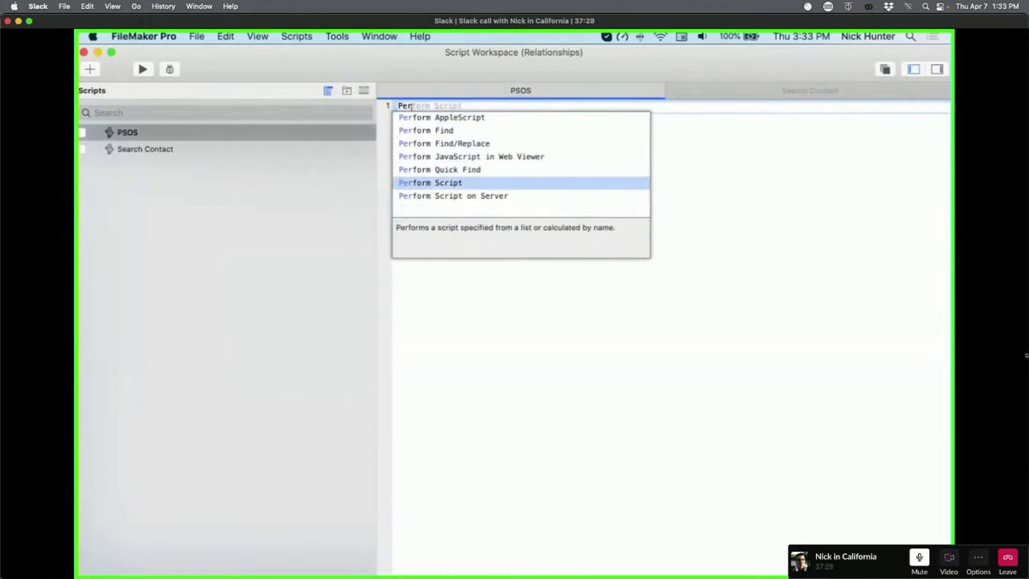
key(Return)
click(657, 105)
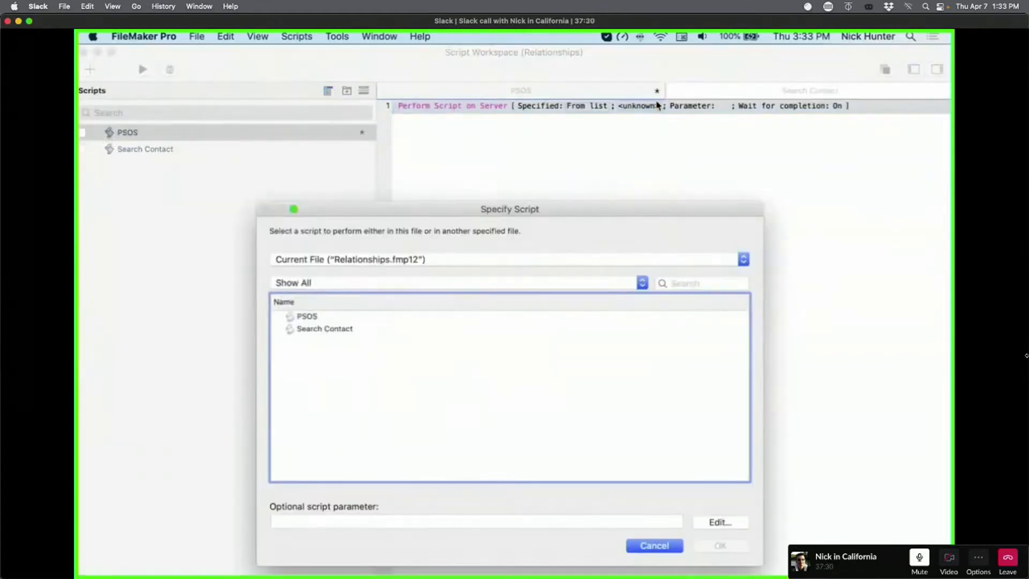
click(346, 330)
double_click(346, 330)
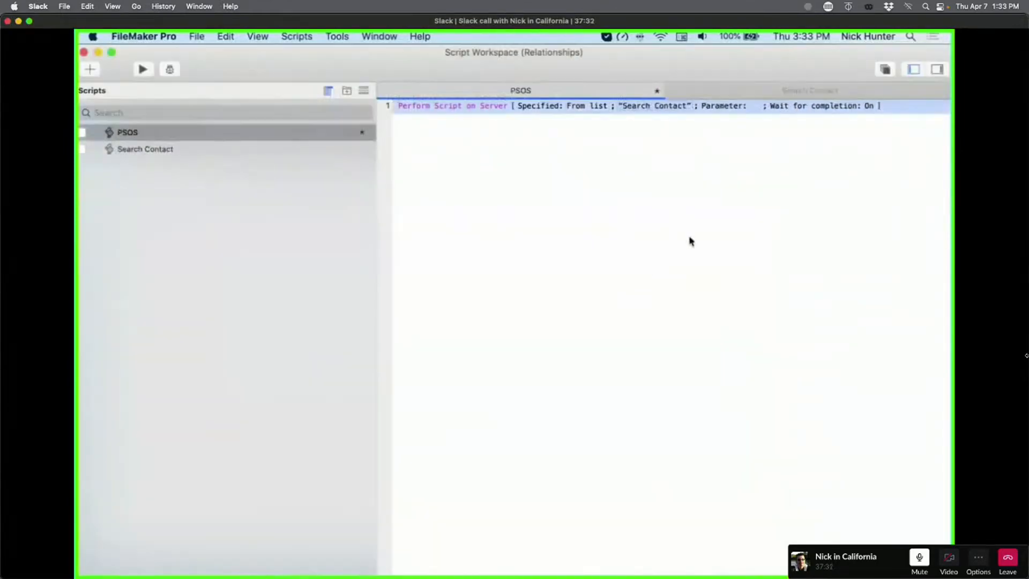
Step: Add a Go to Layout step to the Search Contact script targeting the Contact Search layout
click(223, 152)
click(457, 113)
text(go to l)
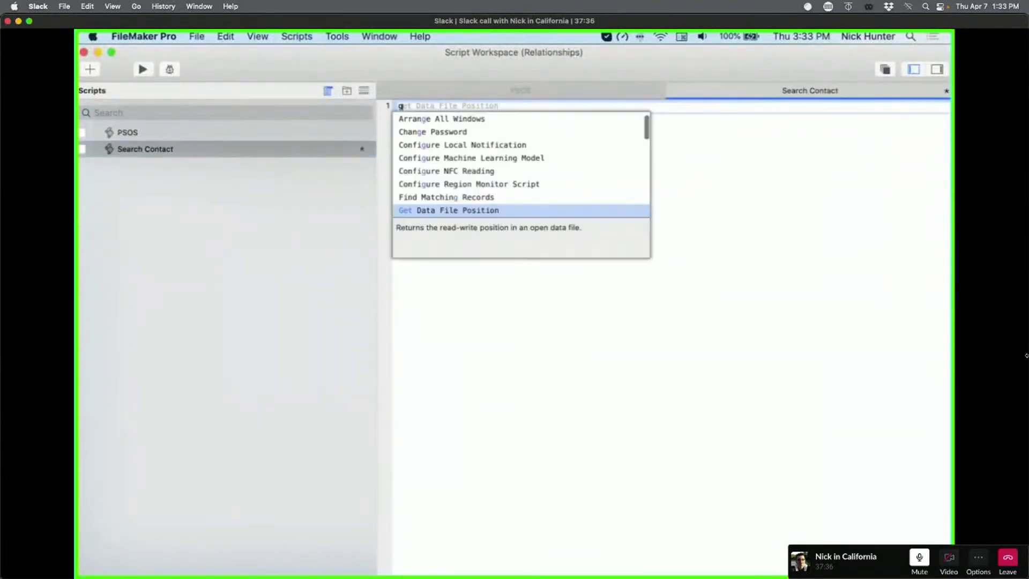
key(Return)
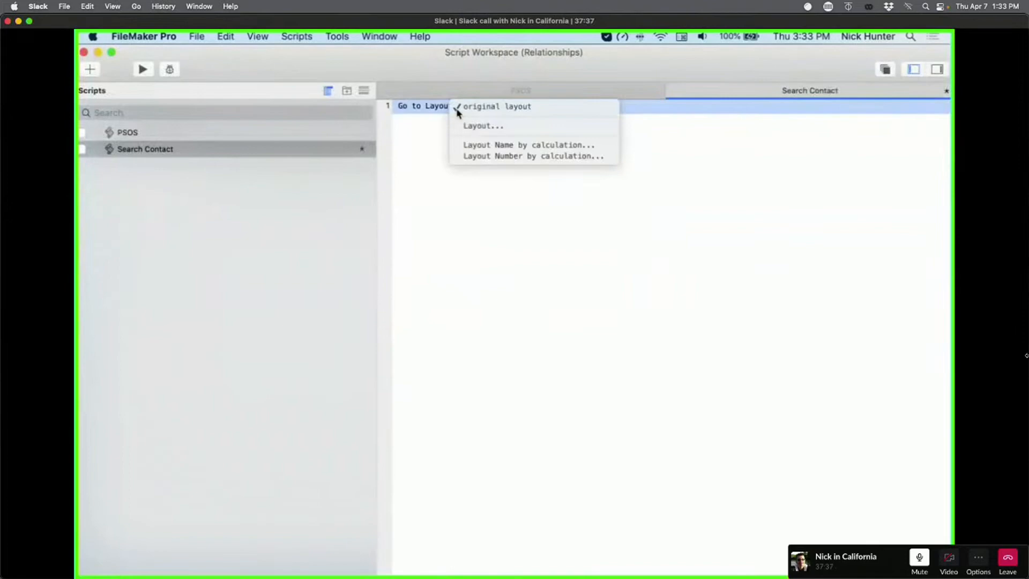
click(487, 125)
double_click(234, 187)
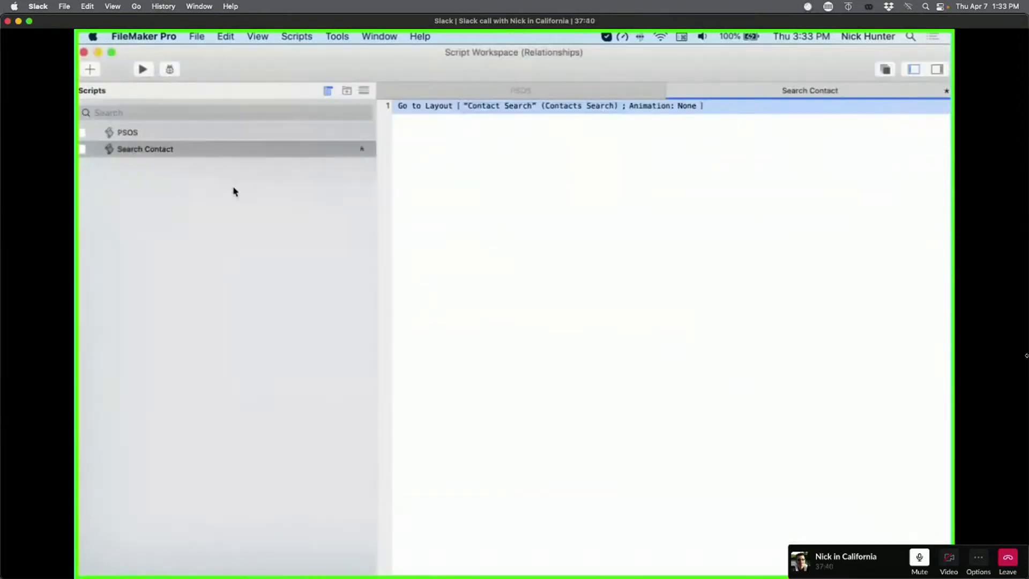
text(perfo)
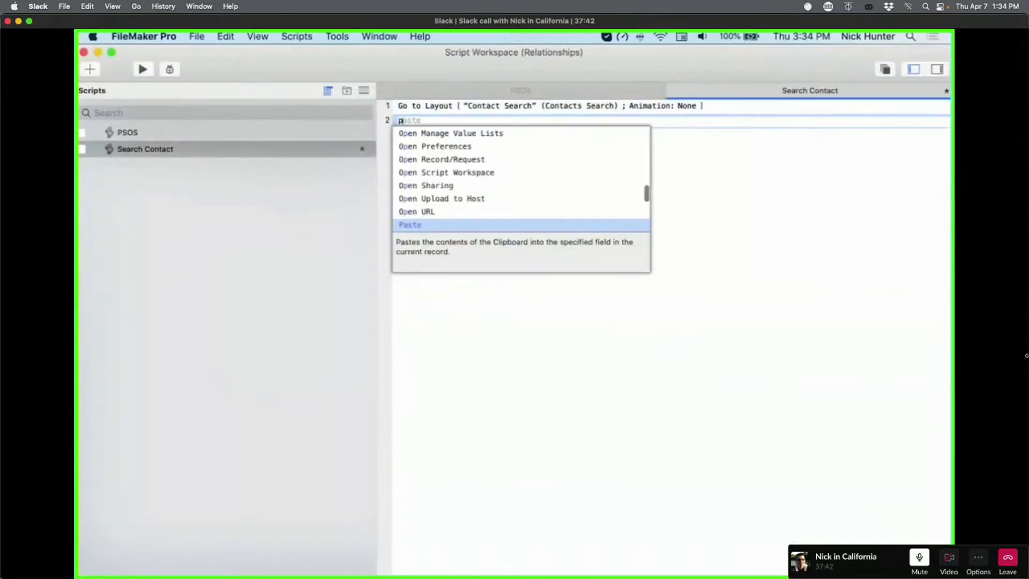
key(Down)
key(Down)
key(Down)
key(Down)
key(Down)
key(Down)
key(Up)
key(Up)
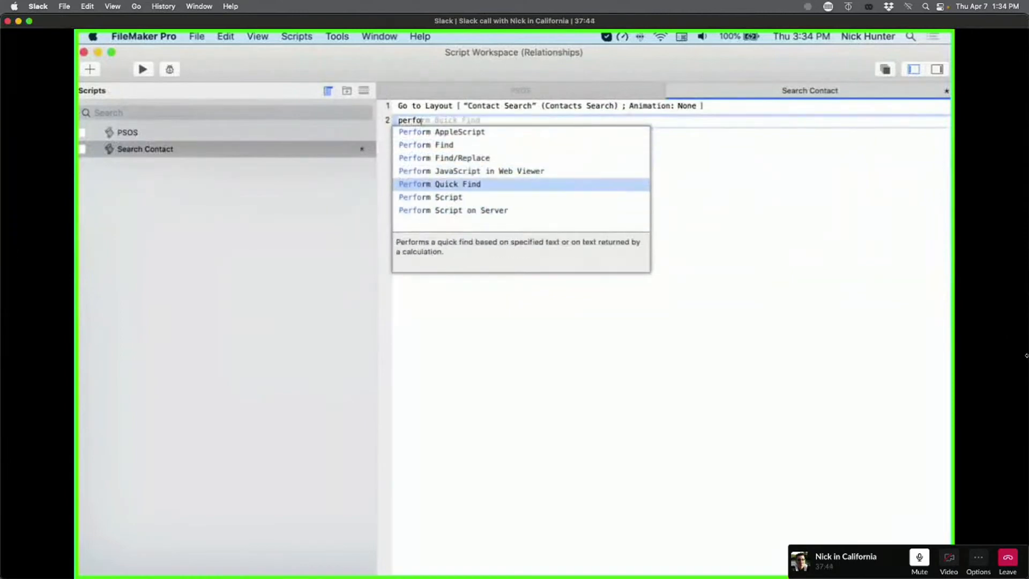
key(Return)
key(BackSpace)
text(perf)
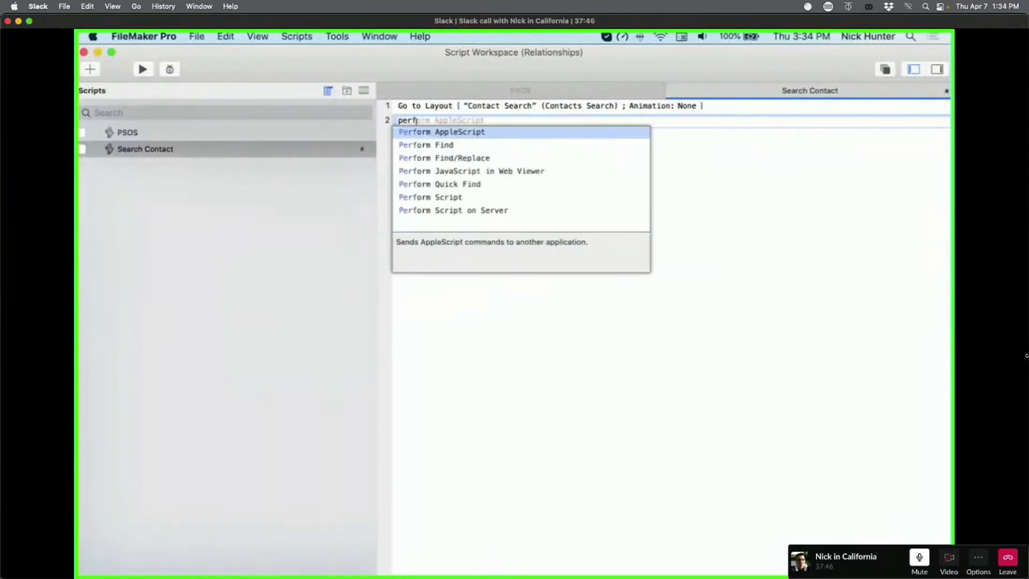
key(Down)
key(Down)
key(Down)
key(Down)
key(Return)
key(BackSpace)
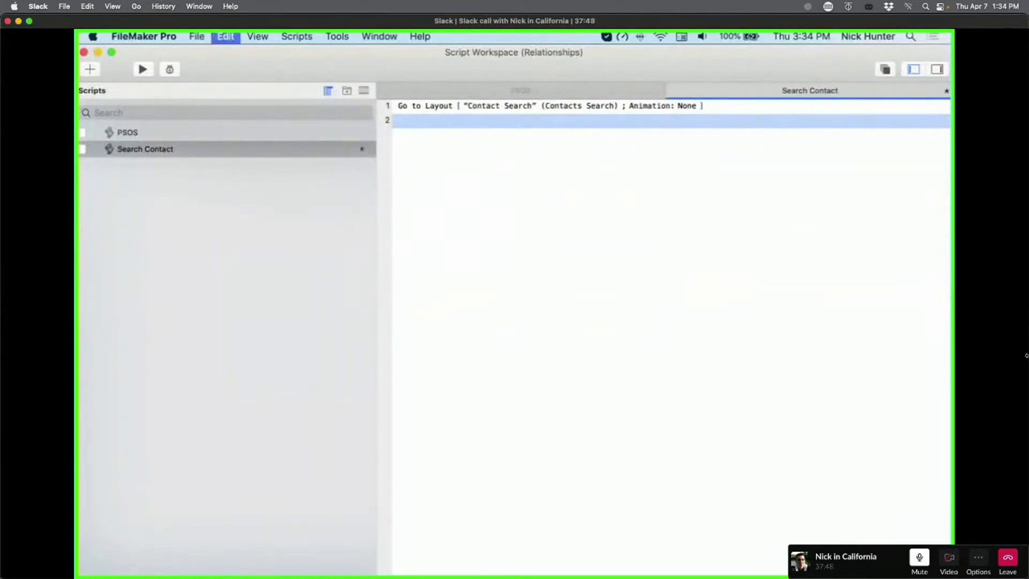
Step: Add a Perform Find step as the second line of the Search Contact script
text(perq)
key(BackSpace)
text(f)
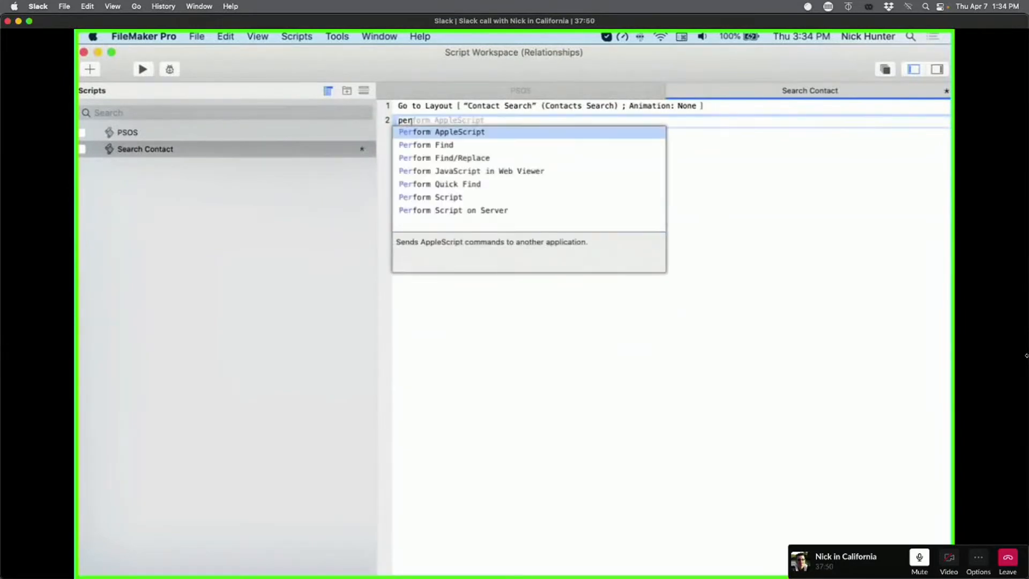
key(Down)
key(Down)
key(Up)
key(Return)
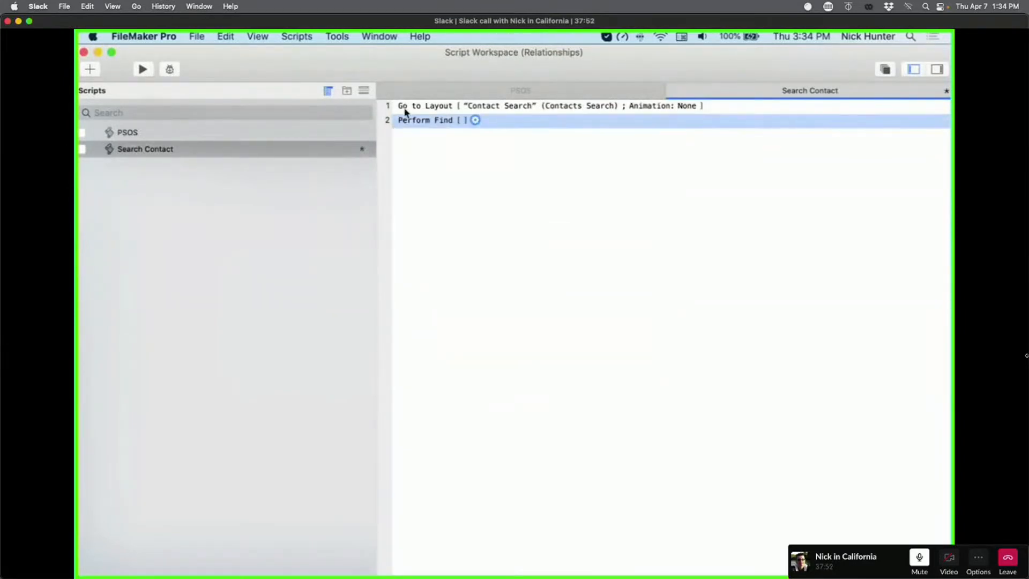
Step: Change the Perform Find step's stored request so that its Contacts Search::City criterion is "ta"
click(533, 147)
click(581, 199)
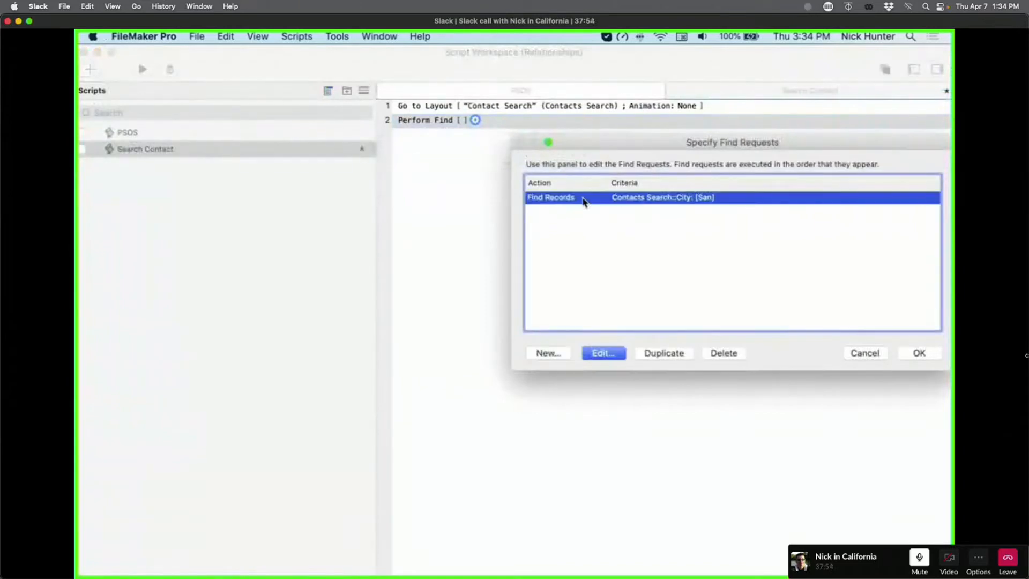
double_click(587, 203)
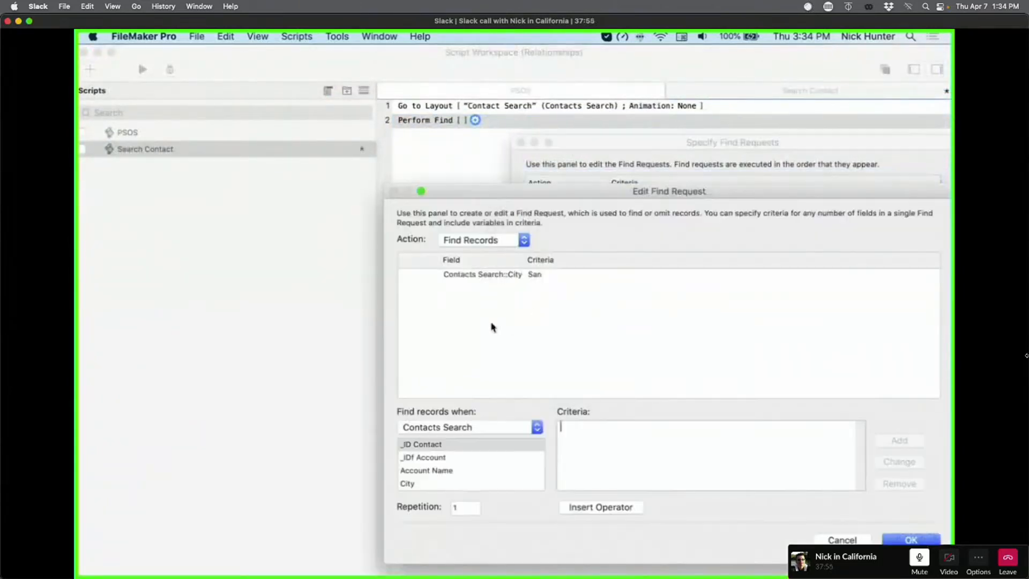
click(466, 274)
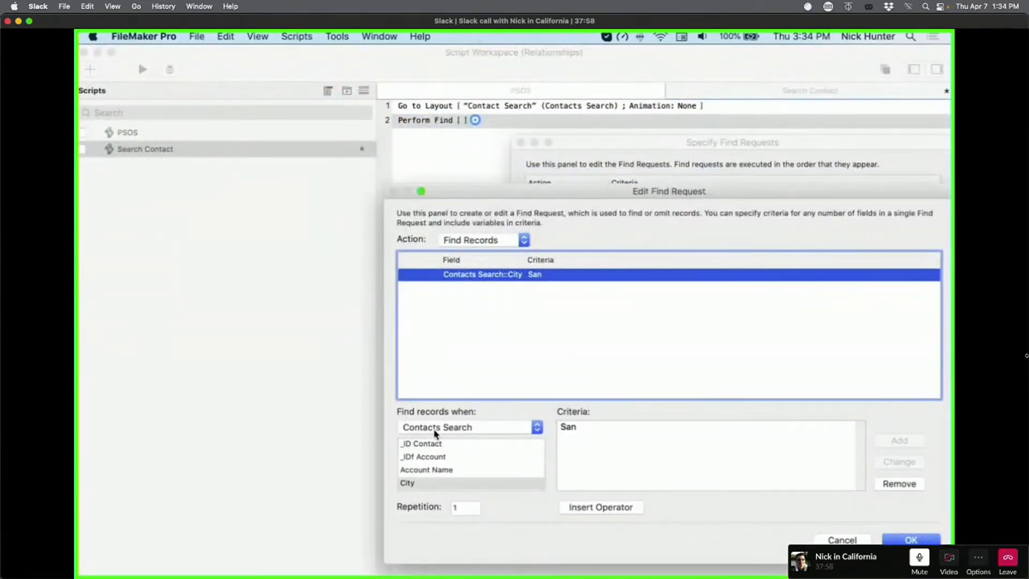
click(577, 437)
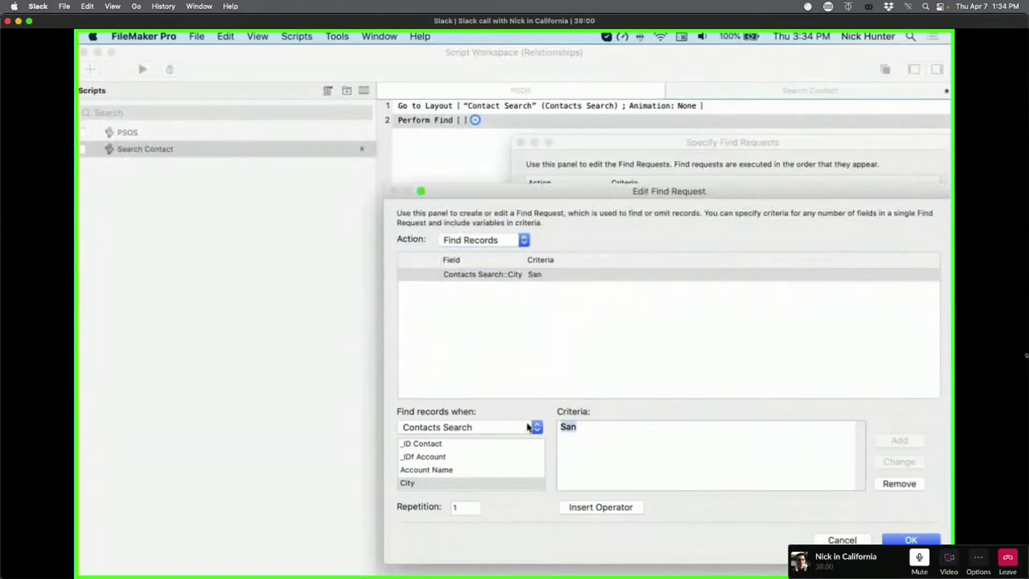
text(ta)
click(899, 463)
click(910, 539)
click(925, 360)
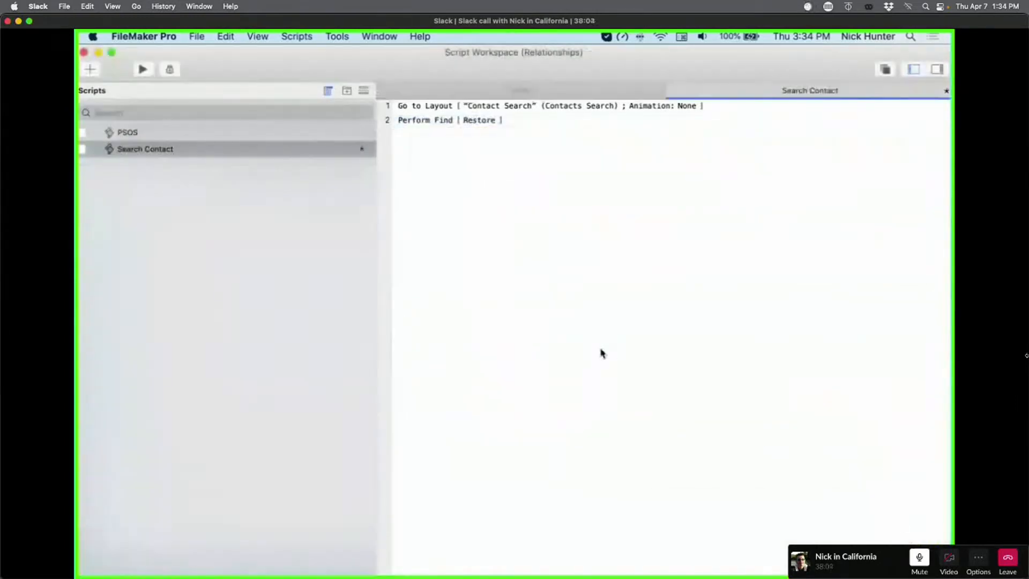
click(401, 125)
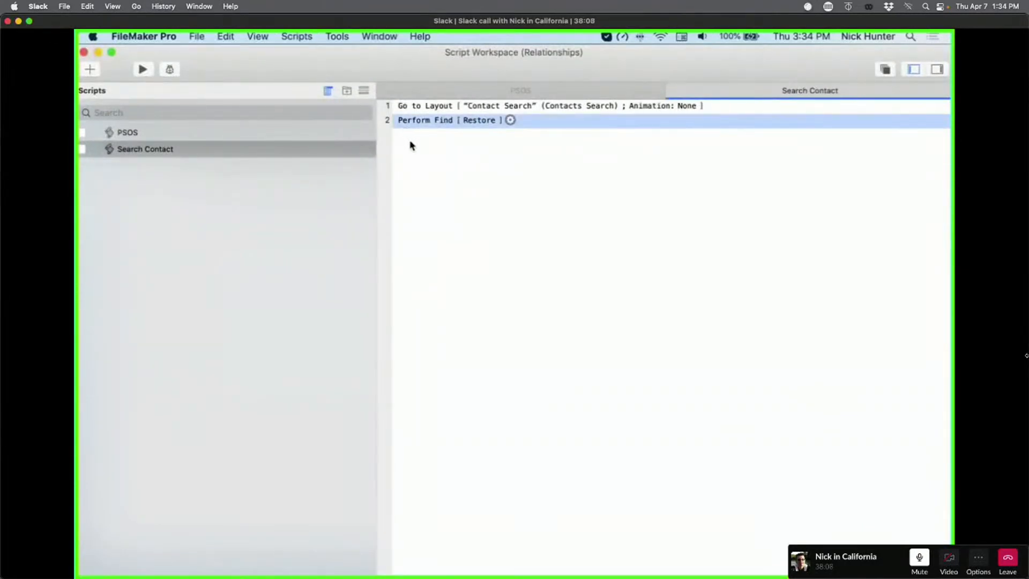
click(411, 145)
click(405, 107)
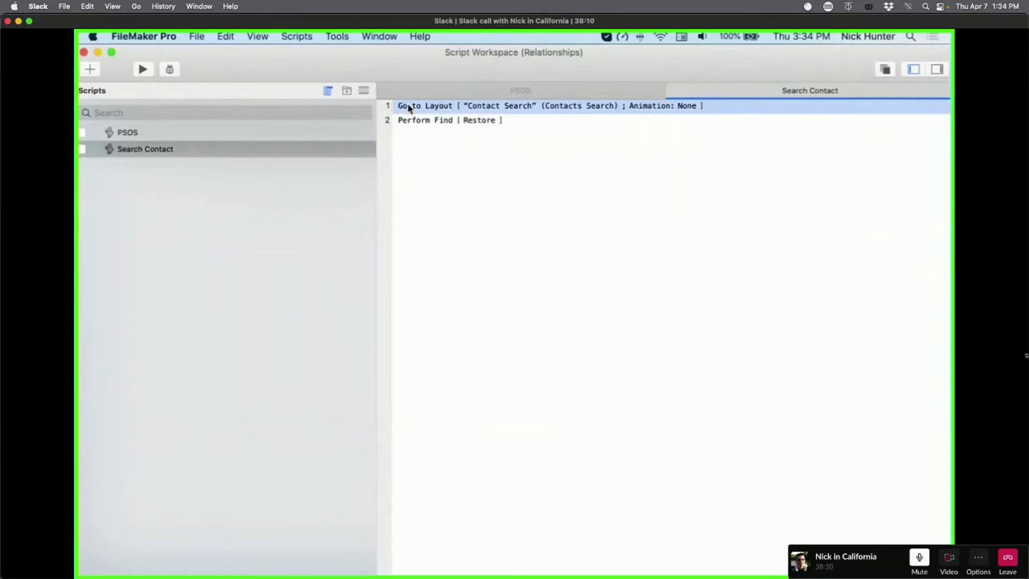
key(BackSpace)
key(super+z)
shift+click(423, 121)
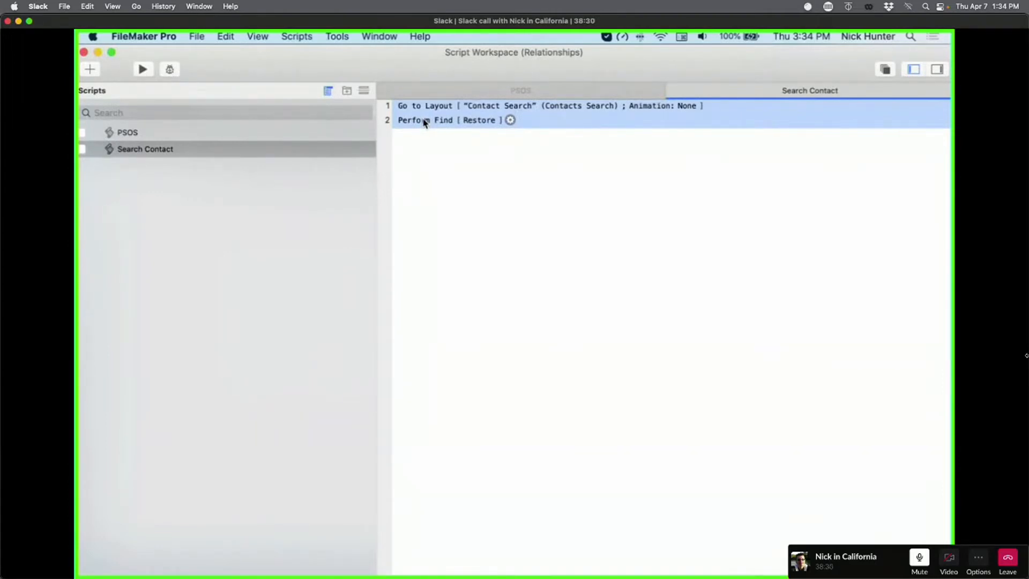
Step: Add an Exit Script step after the Perform Find step in the Search Contact script
click(429, 121)
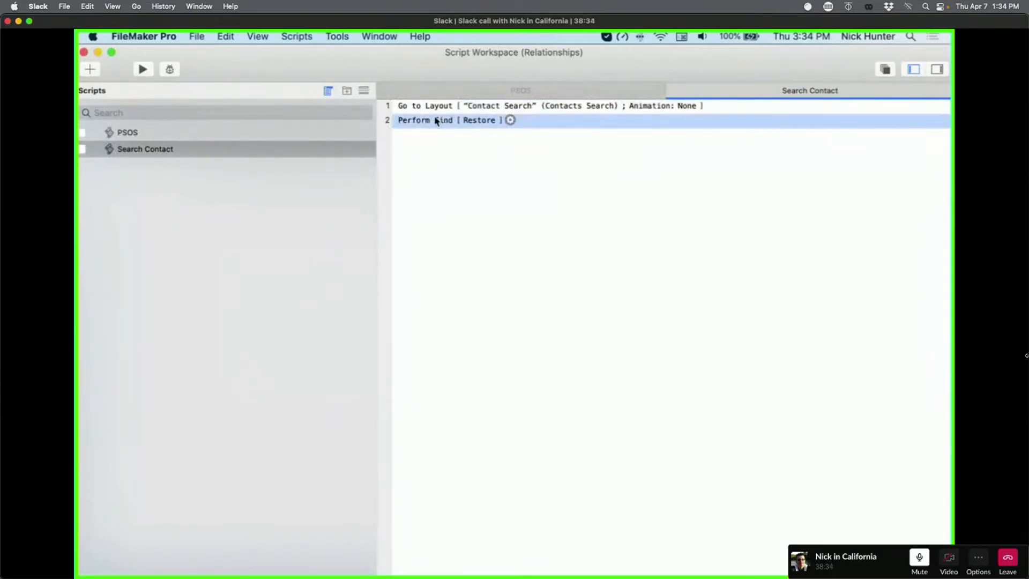
key(Return)
text(ex)
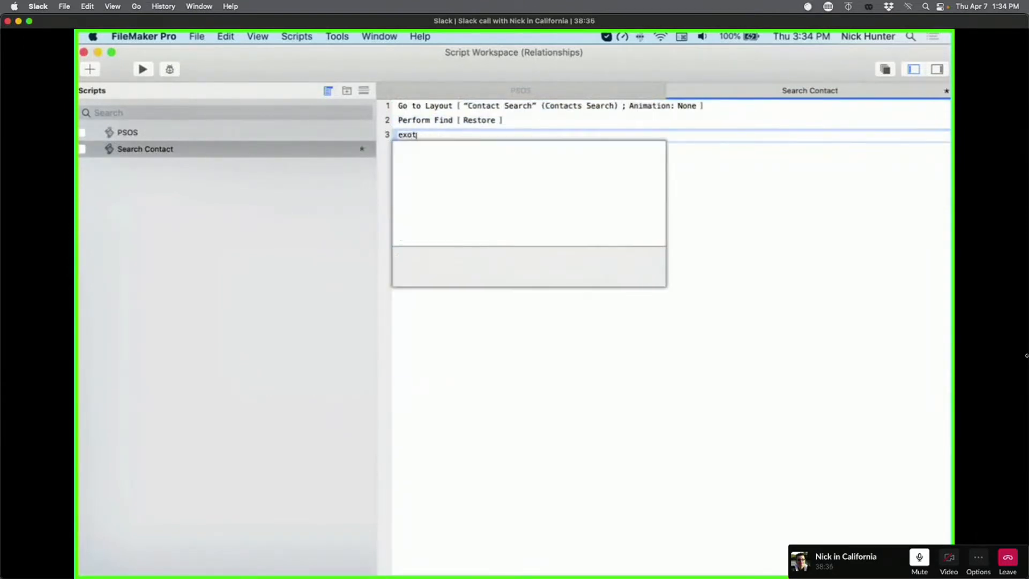
text(it)
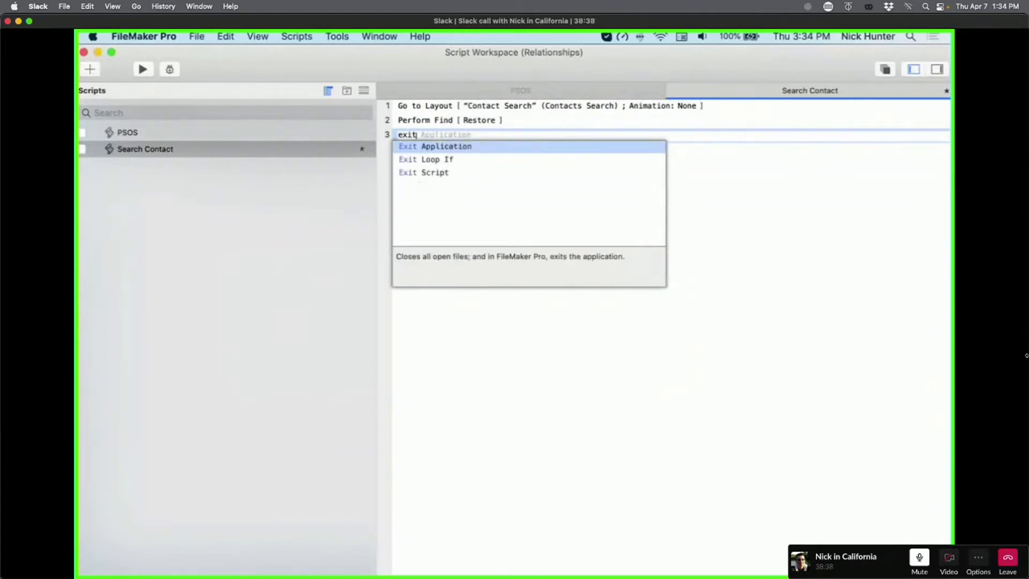
key(Down)
key(Down)
key(Return)
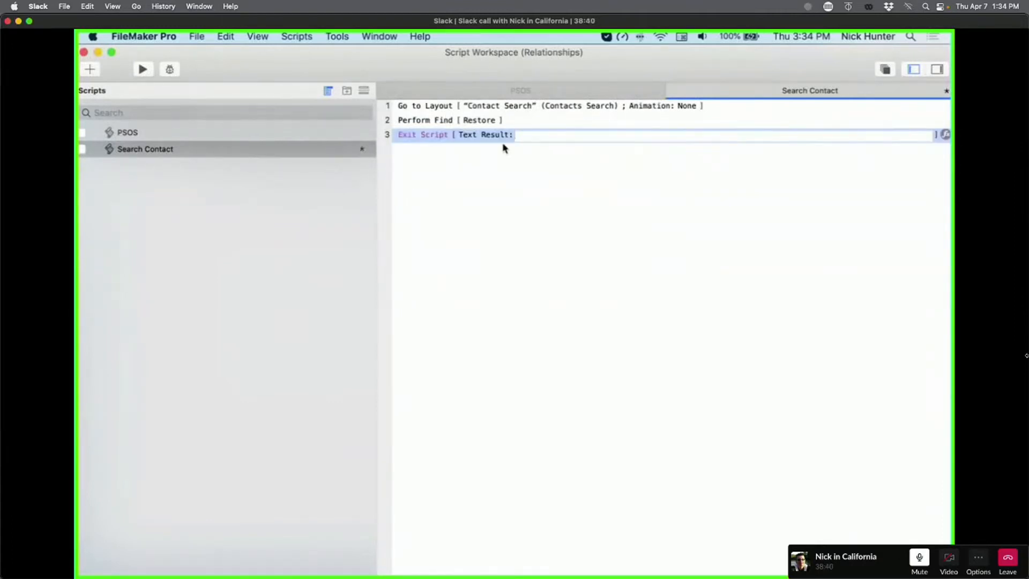
Step: Set the Exit Script step's text result to Contacts Search::listOf_Contact IDs and save the Search Contact script
click(521, 178)
click(521, 135)
super+click(438, 110)
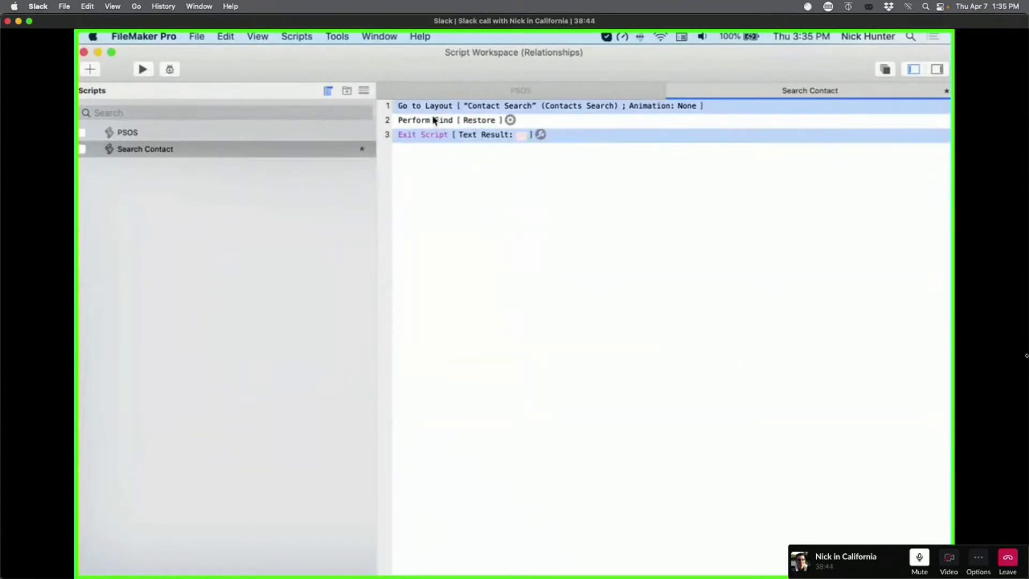
click(524, 134)
text(c)
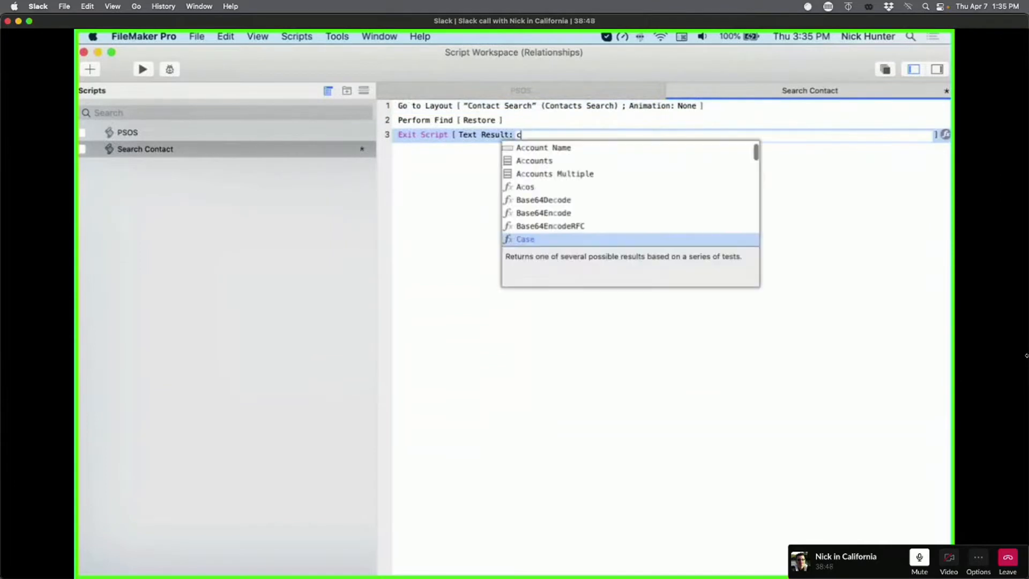
text(onaont)
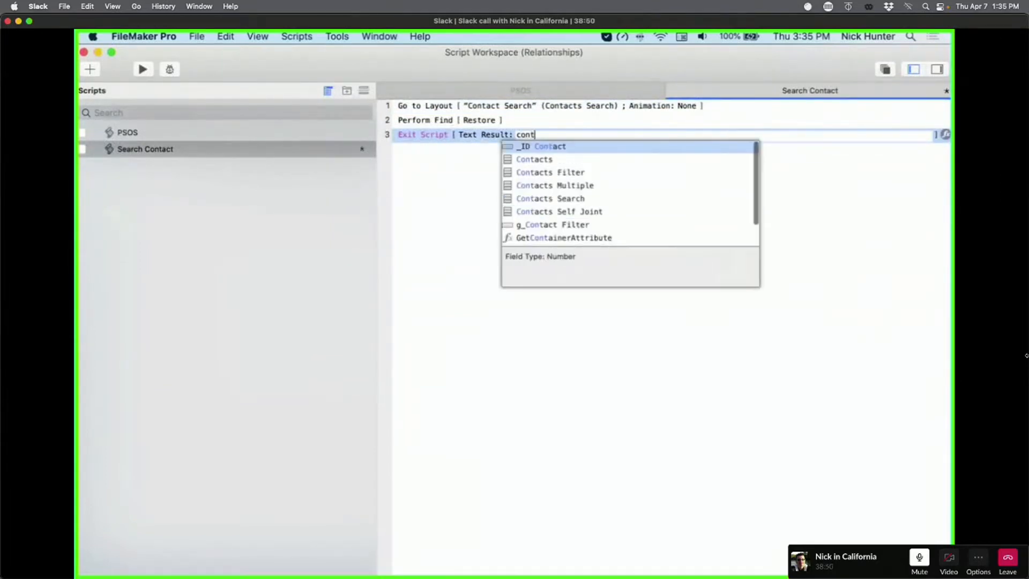
key(Down)
key(Down)
key(Down)
key(Down)
key(Return)
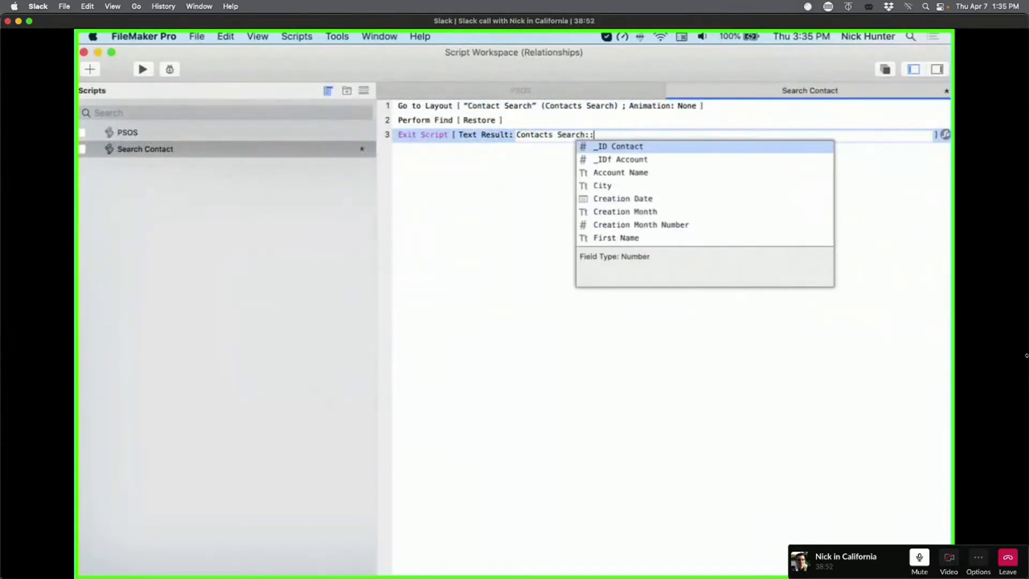
scroll(635, 216, down, 3)
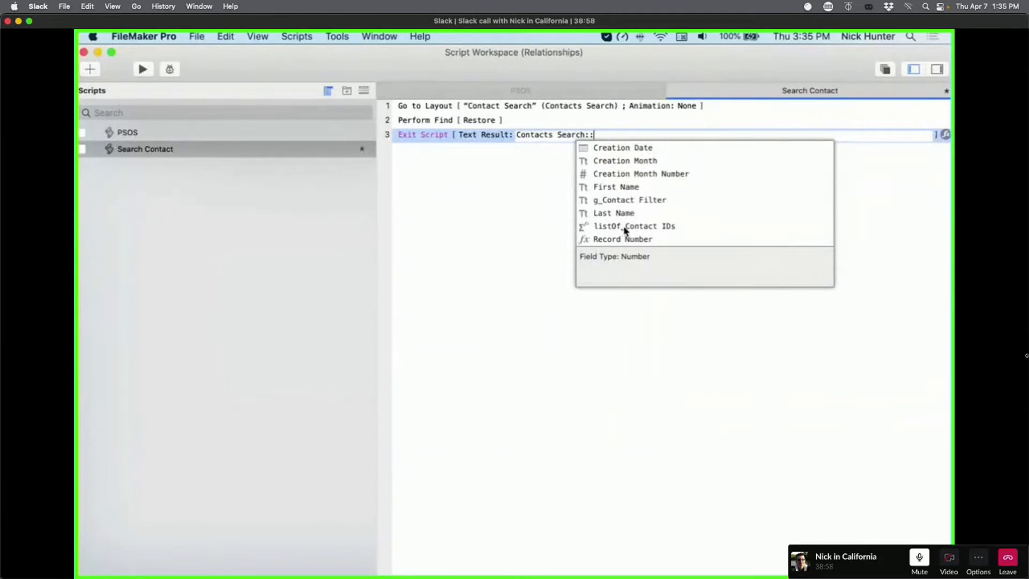
click(625, 227)
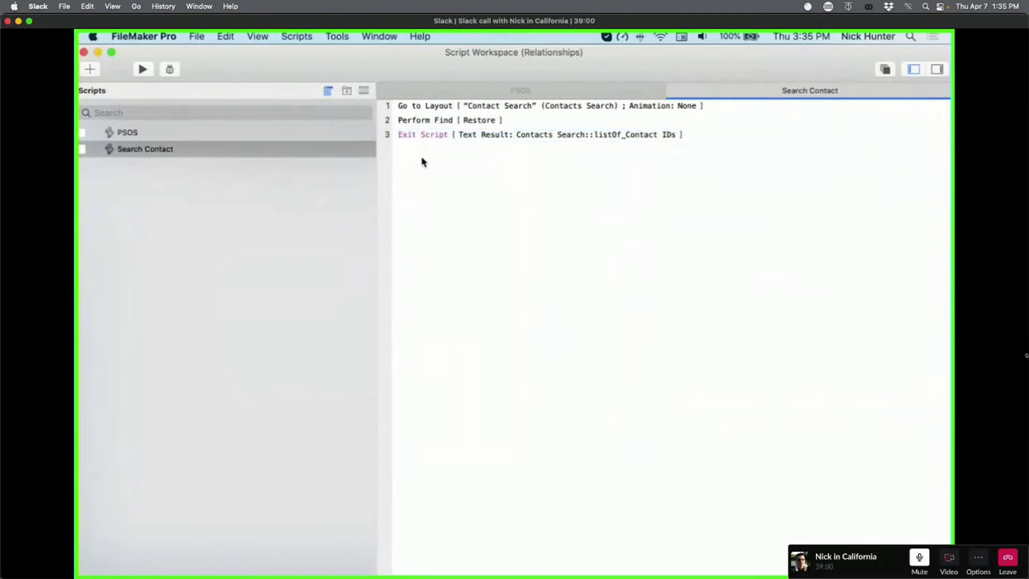
click(422, 136)
shift+click(416, 107)
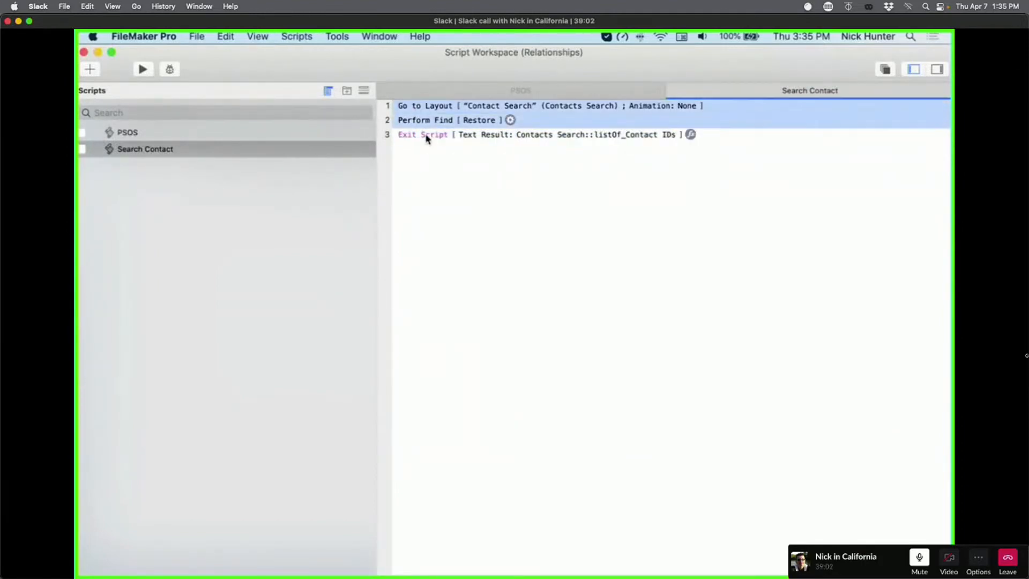
click(147, 138)
click(481, 110)
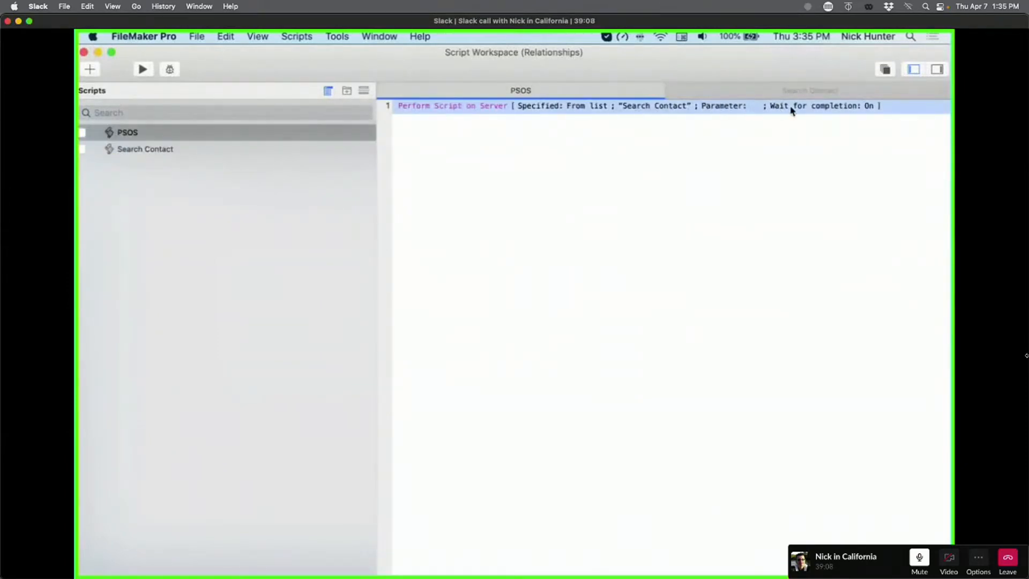
click(236, 151)
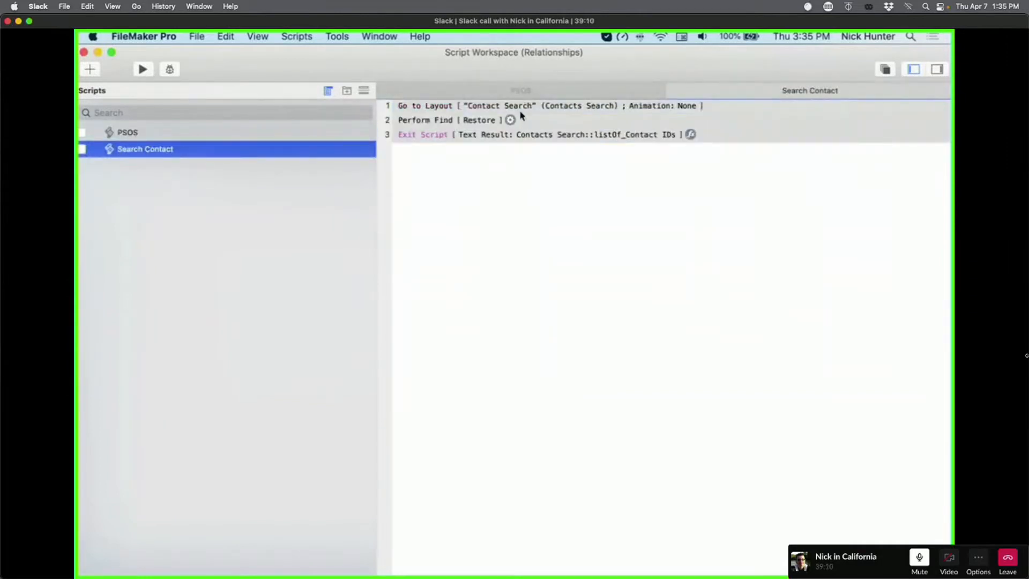
Step: Add a Set Field step after the Perform Script on Server step in the PSOS script
click(179, 136)
click(382, 106)
text(set )
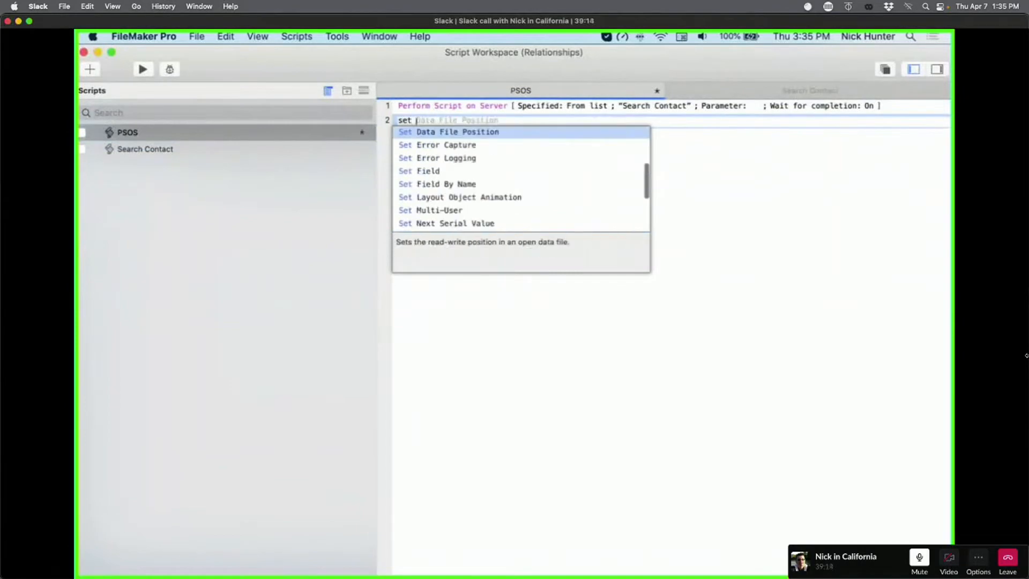
text(Field)
key(Return)
key(Return)
click(523, 150)
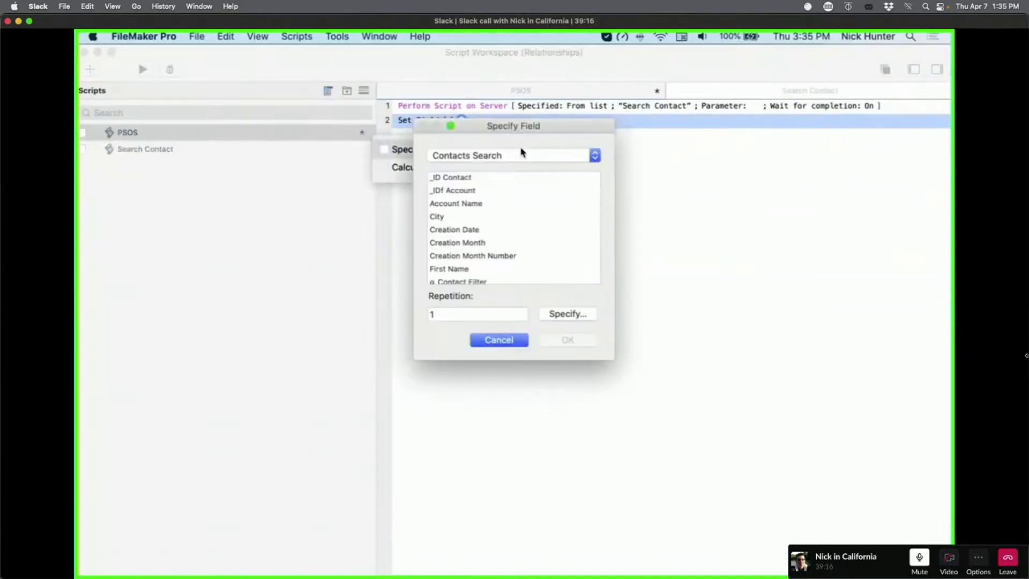
drag(394, 57, 457, 339)
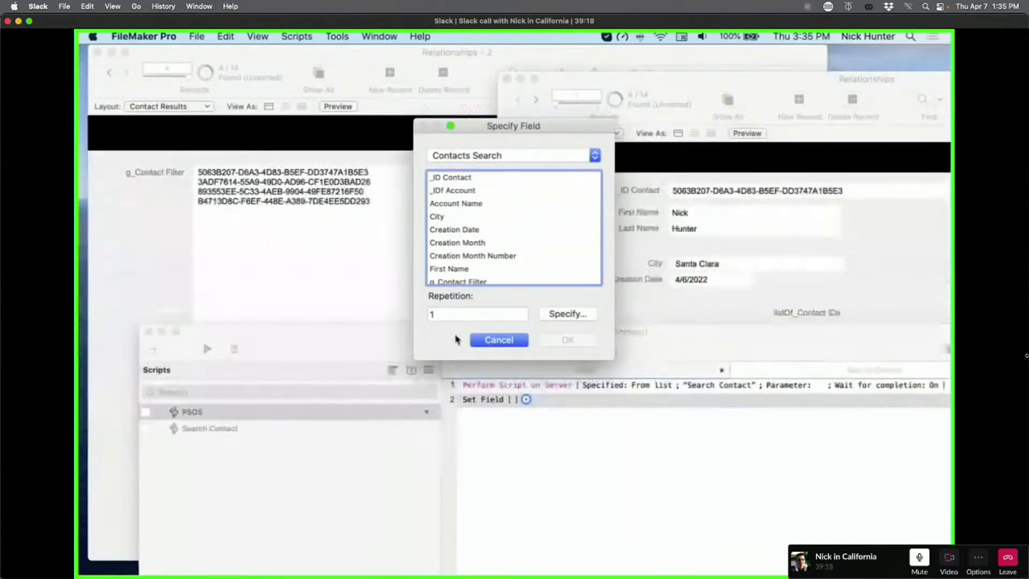
click(536, 156)
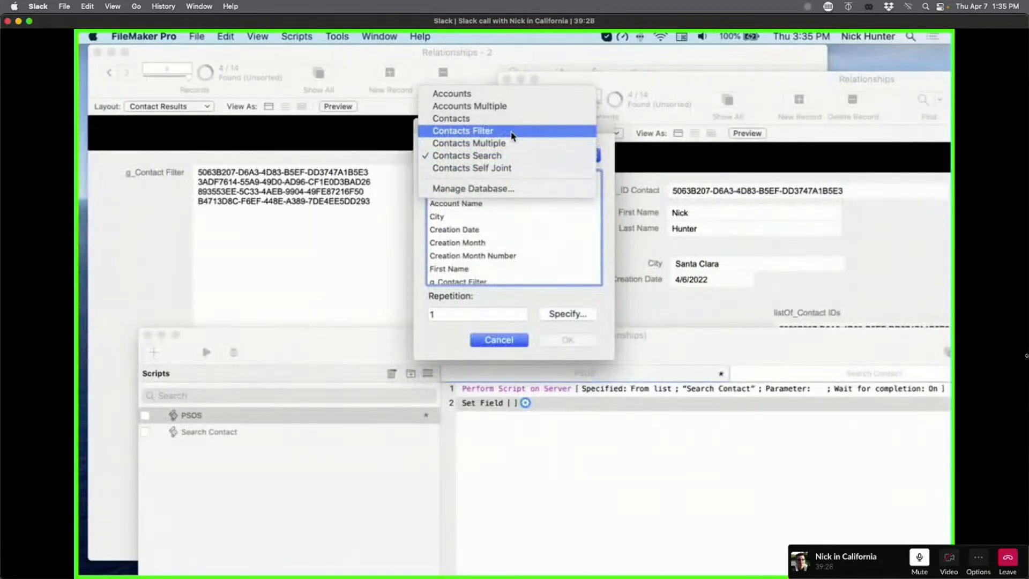
key(Escape)
key(Escape)
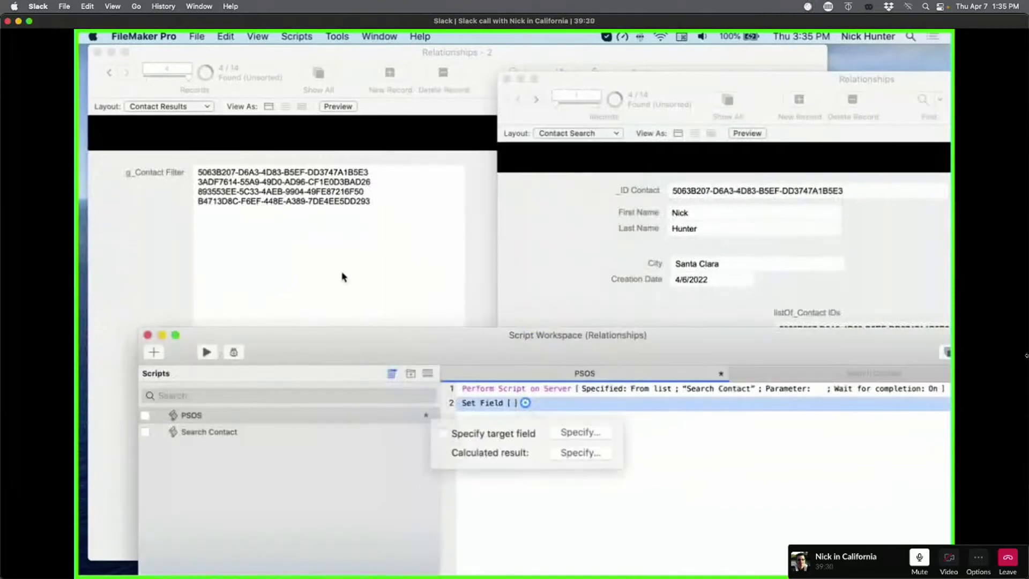
Step: Bring the Contact Results window forward as context, then make Contacts Filter::g_Contact Filter the target of the PSOS script's Set Field step
click(344, 276)
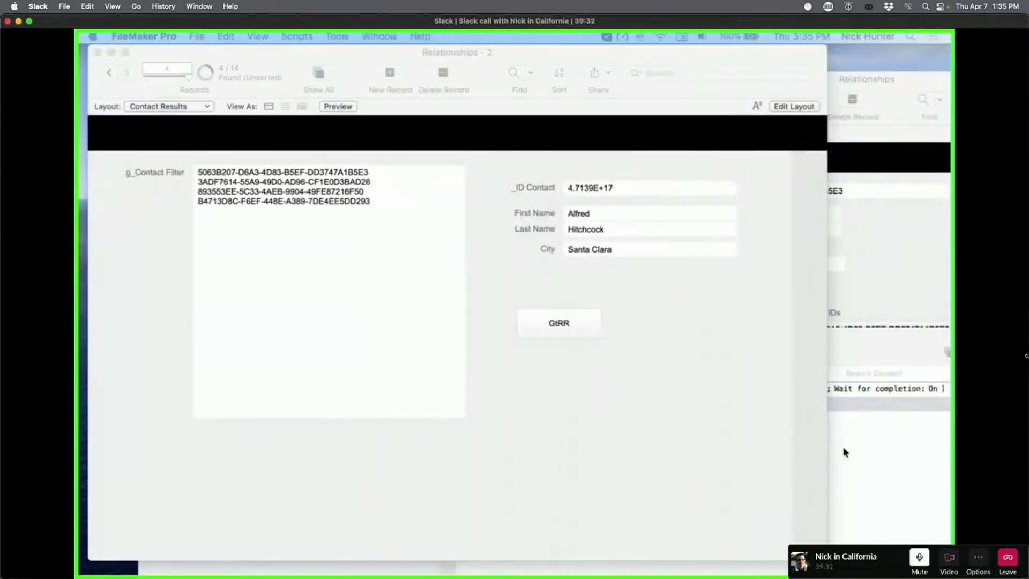
click(906, 456)
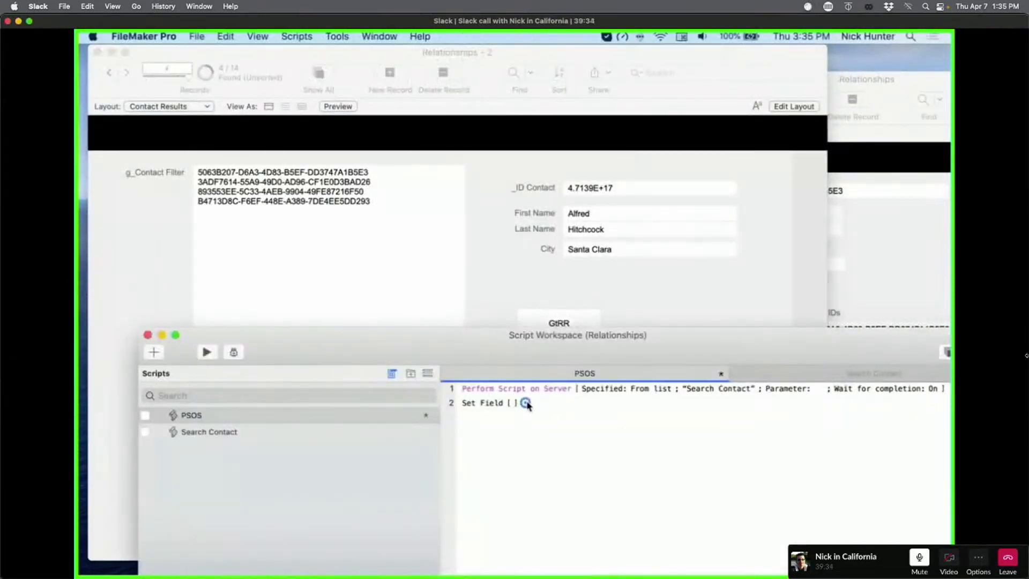
click(526, 402)
click(578, 431)
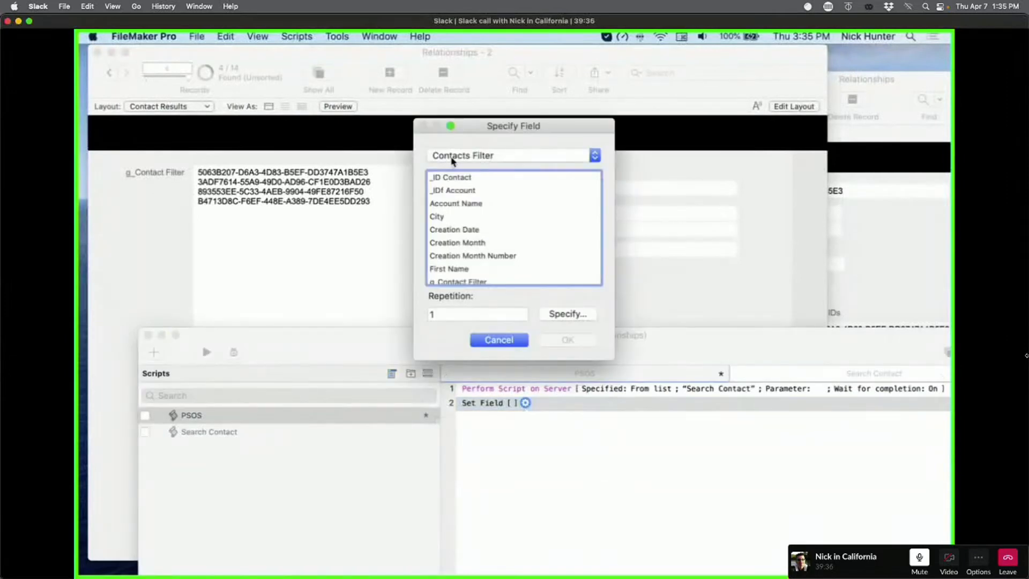
scroll(470, 255, down, 1)
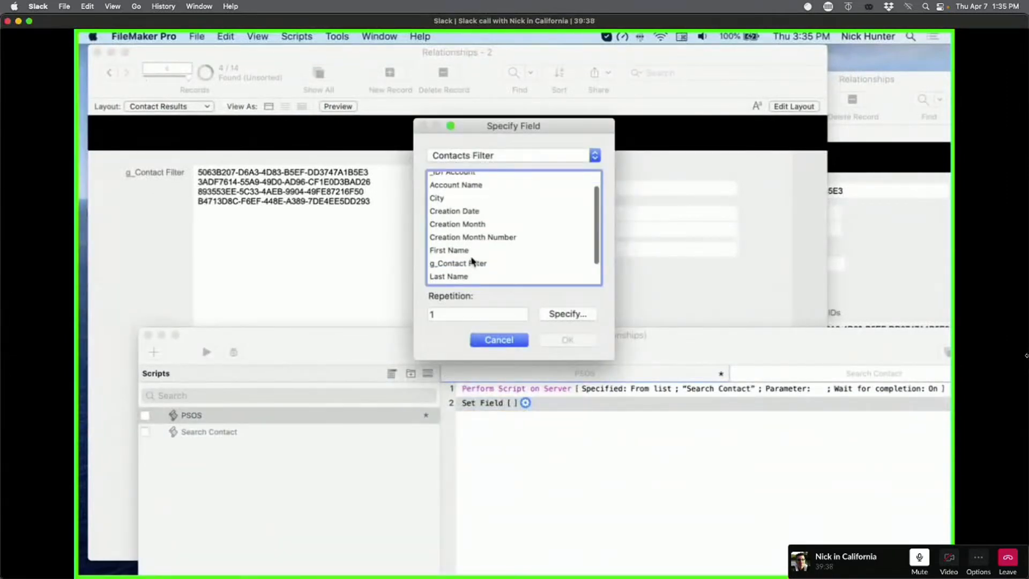
scroll(471, 261, down, 1)
click(471, 263)
click(466, 255)
double_click(466, 256)
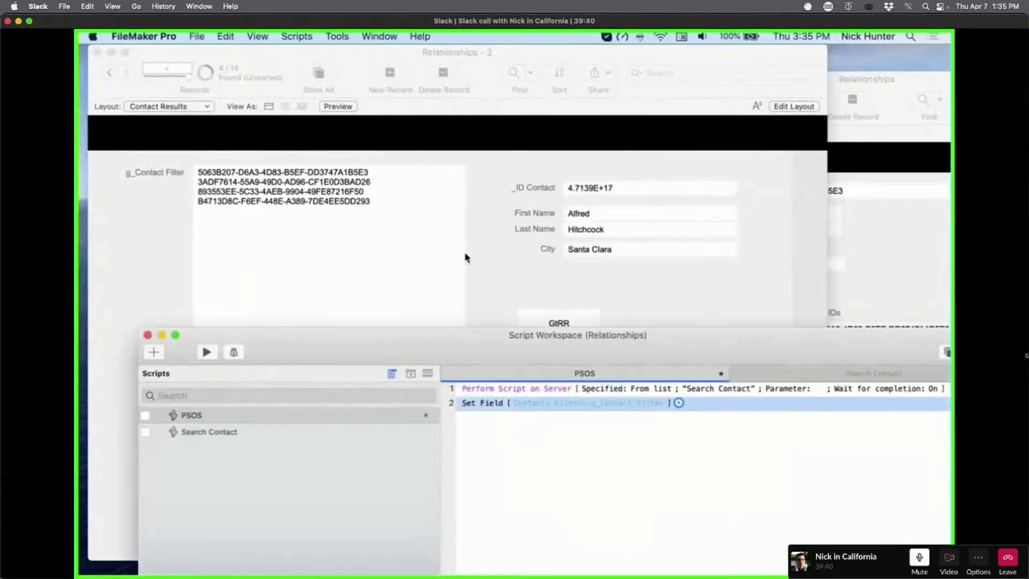
Step: Set the Set Field step's calculated result to Get ( ScriptResult ) and save the PSOS script
click(533, 395)
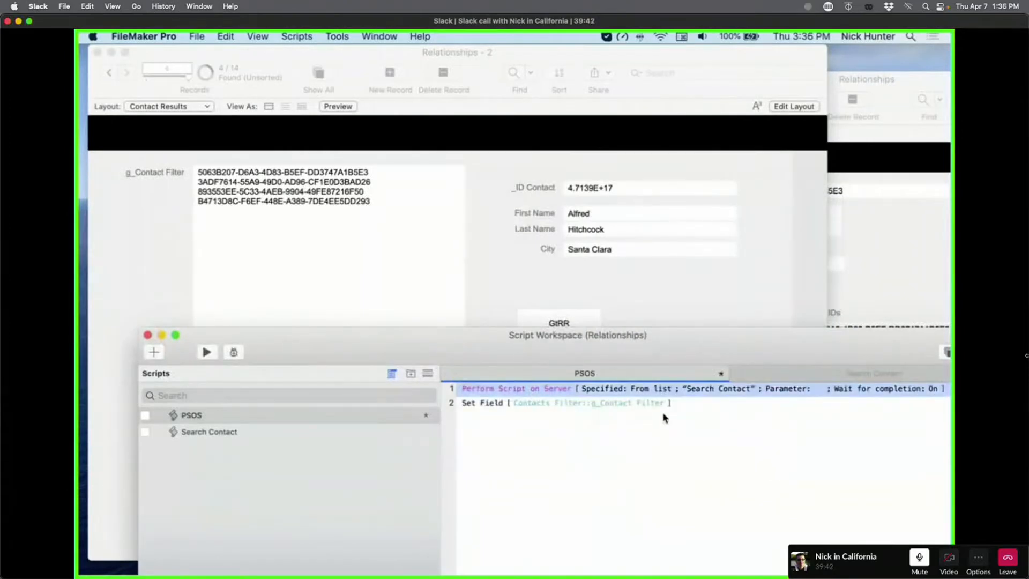
click(678, 402)
click(729, 450)
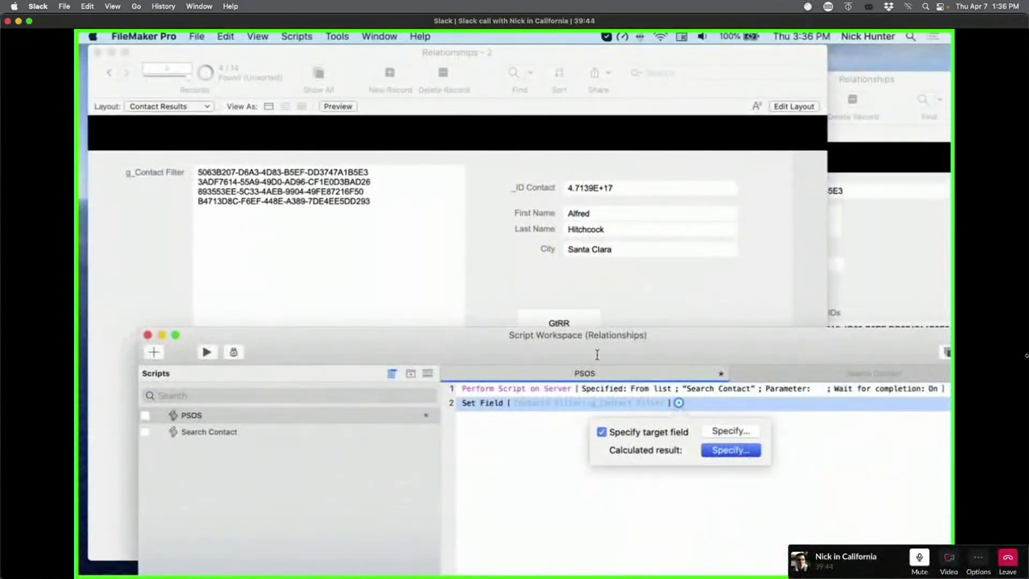
text(get)
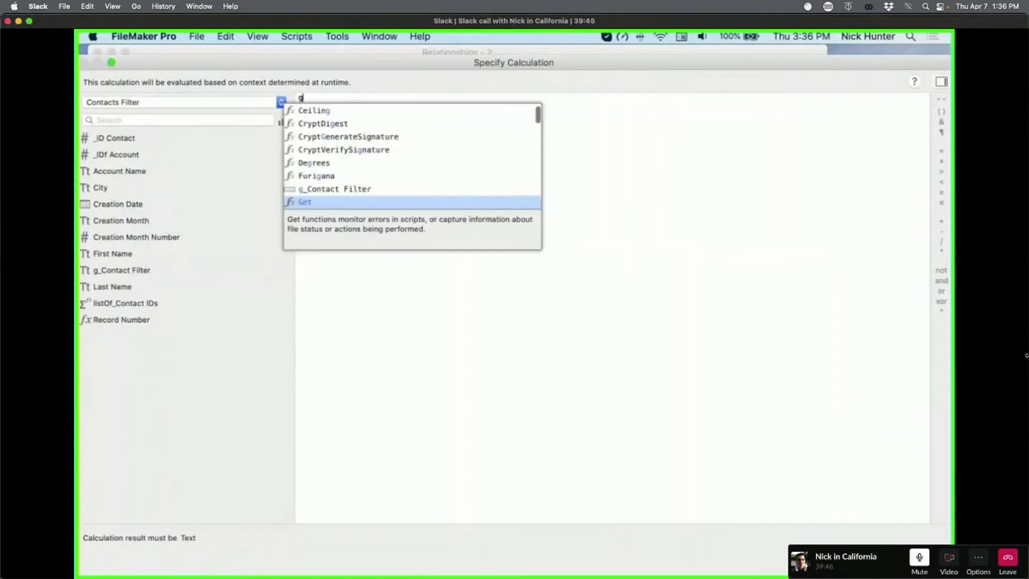
key(Return)
text(sc re)
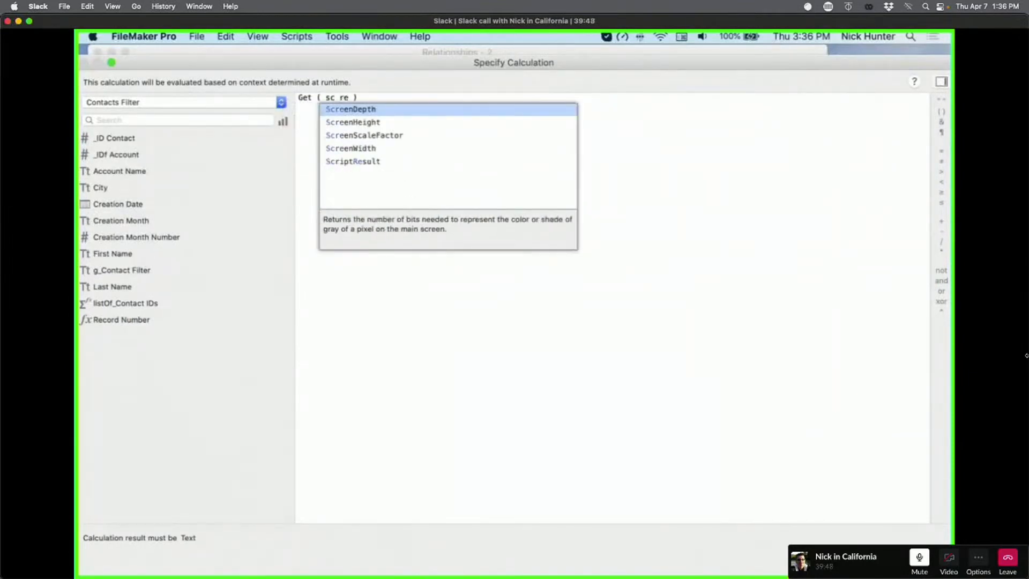
key(Down)
key(Down)
key(Down)
key(Down)
key(Return)
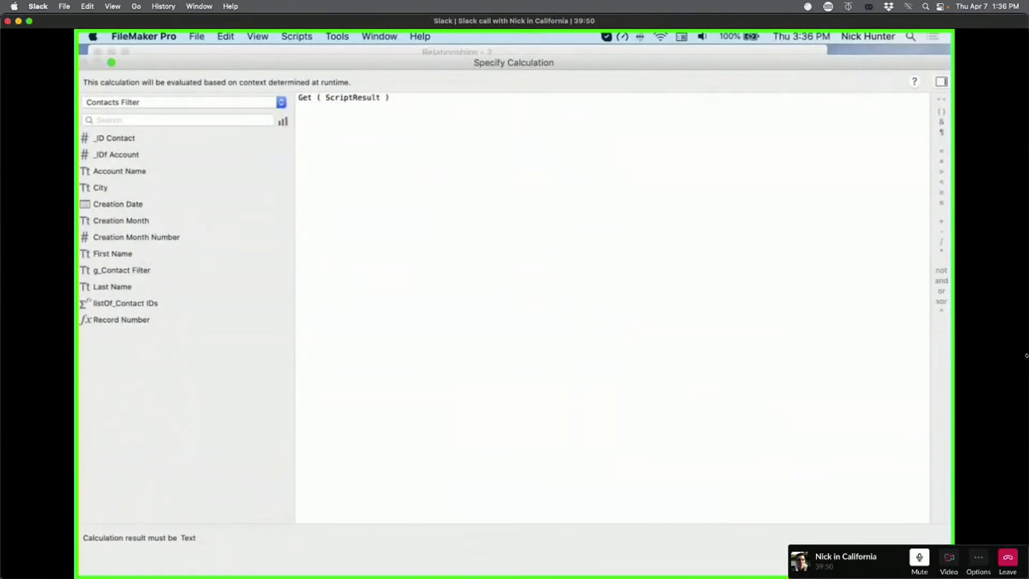
click(921, 558)
click(624, 483)
key(super+s)
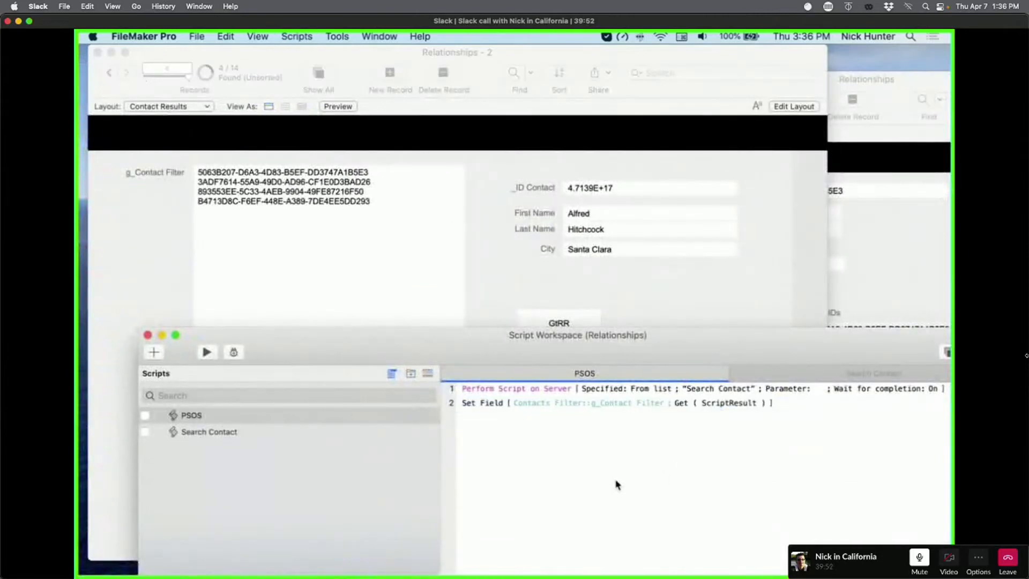
click(252, 418)
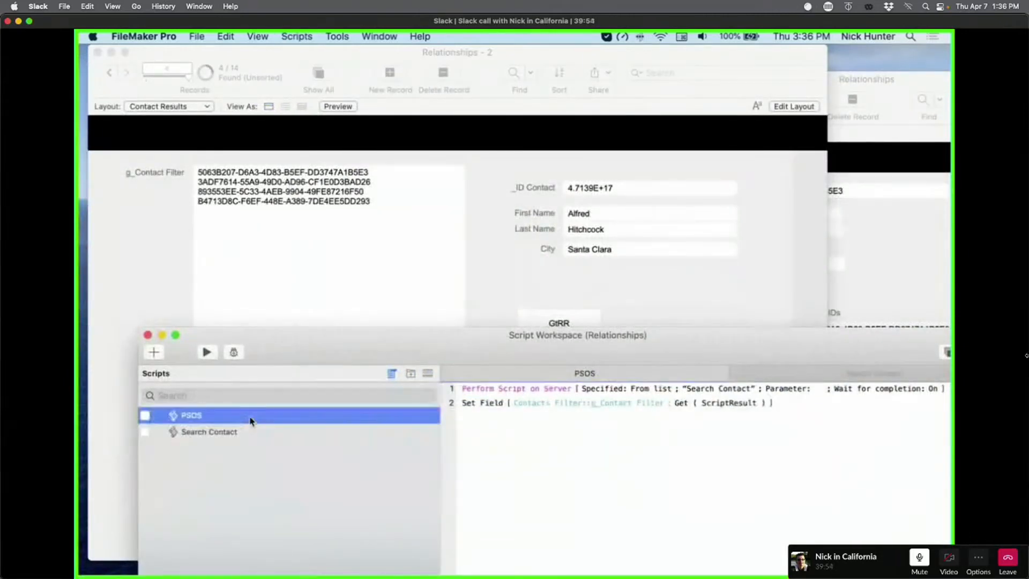
click(509, 393)
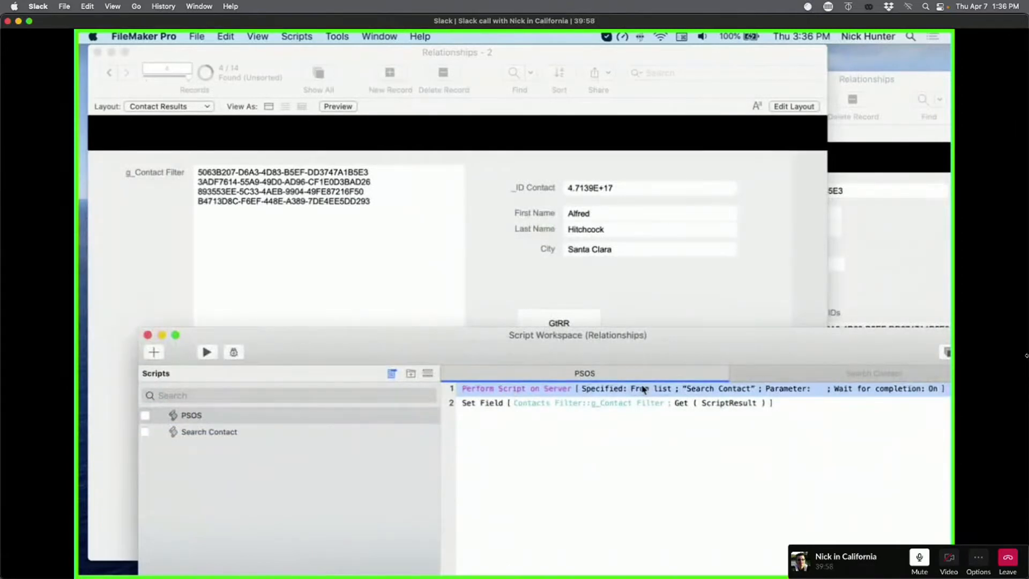
click(265, 432)
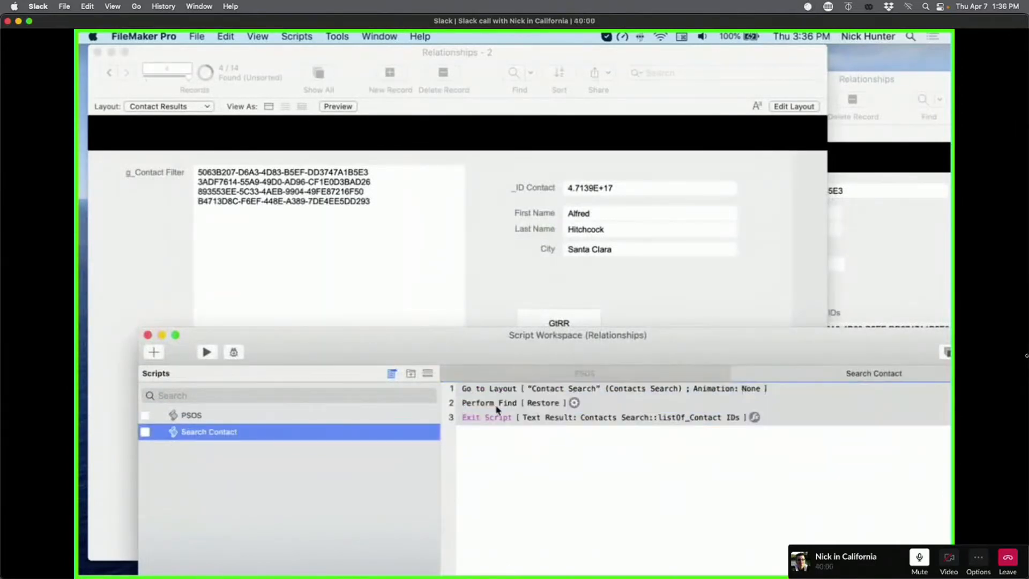
Step: Review the Search Contact script's find and exit steps, comparing its text result with the listOf_Contact IDs field on the Contact Search layout
click(497, 410)
click(487, 425)
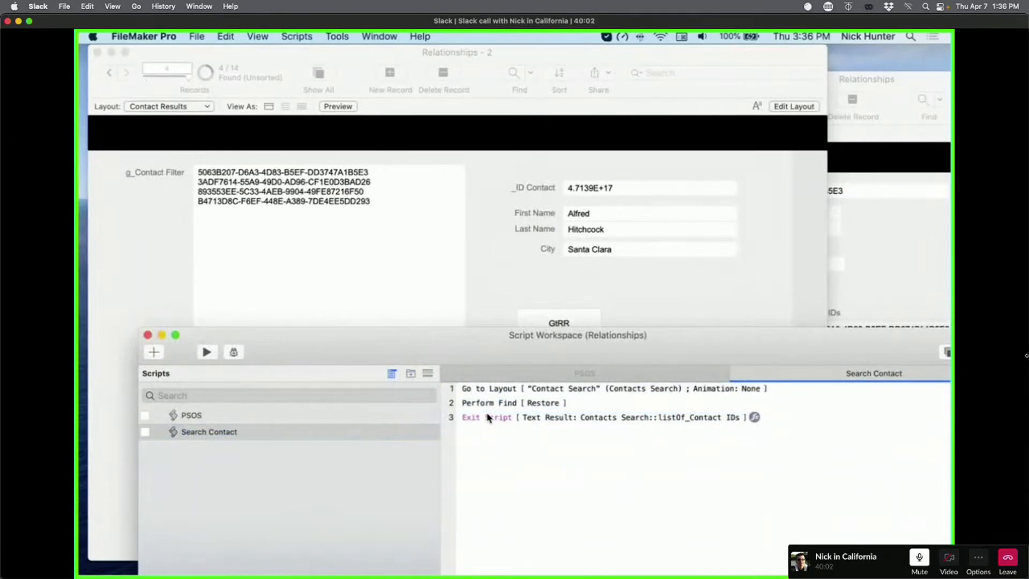
click(488, 418)
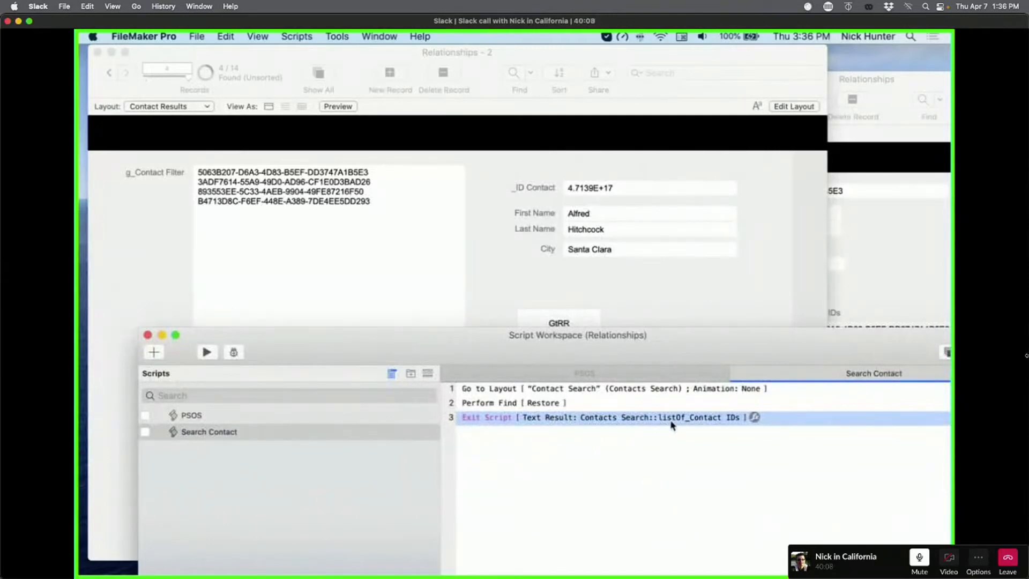
click(895, 277)
click(878, 393)
drag(879, 392, 650, 225)
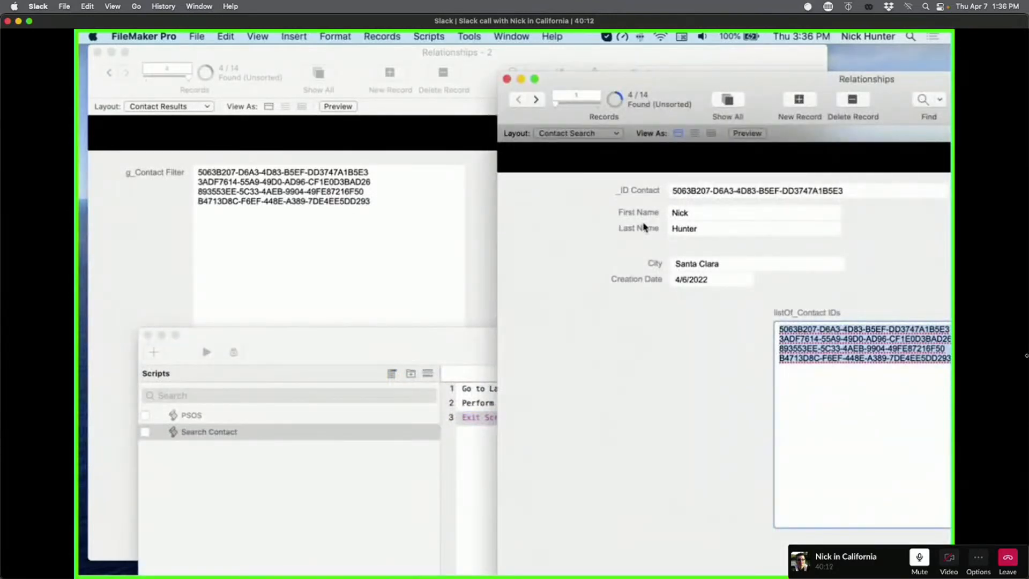
click(473, 423)
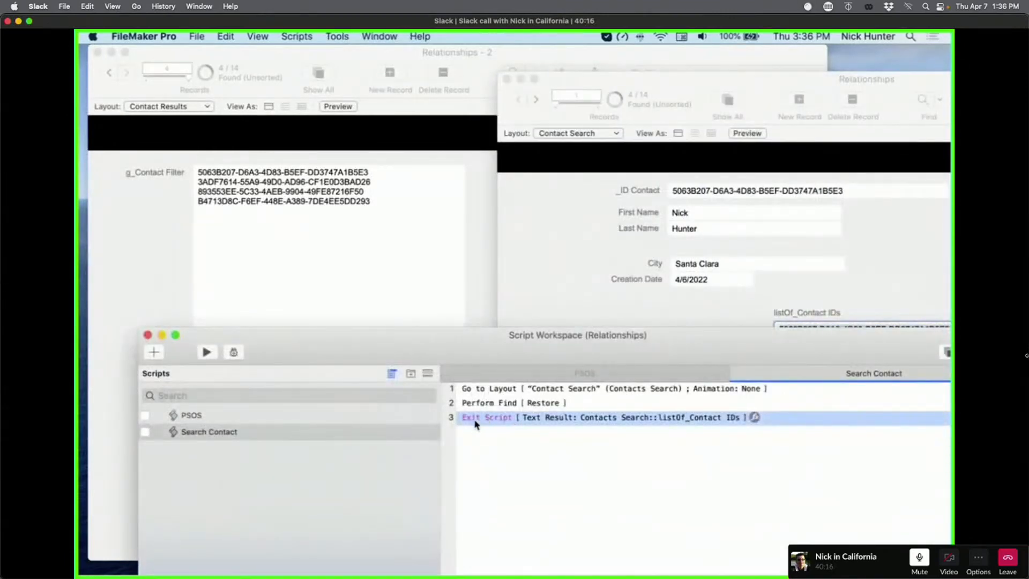
click(664, 420)
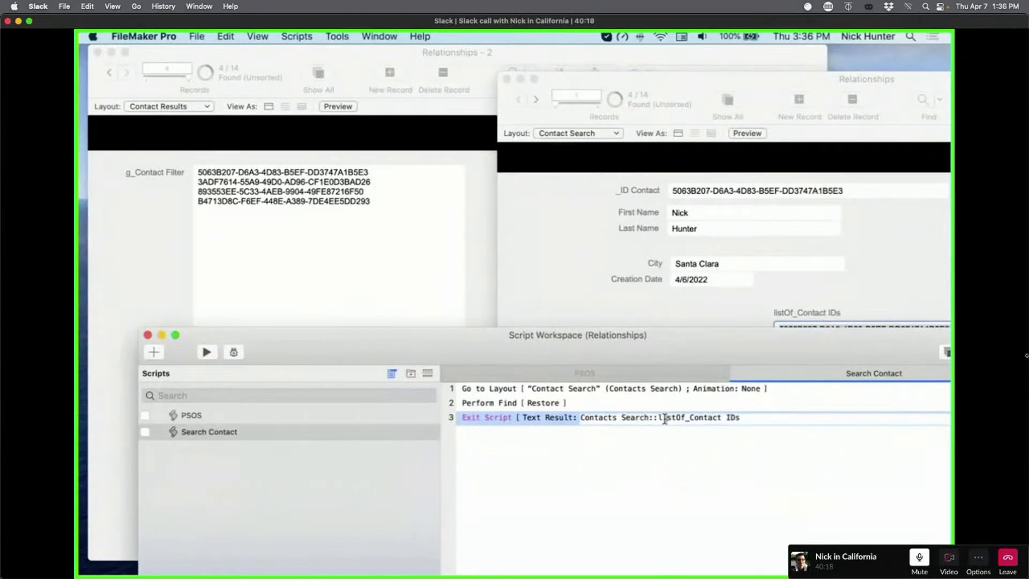
click(768, 414)
click(682, 419)
drag(748, 416, 619, 409)
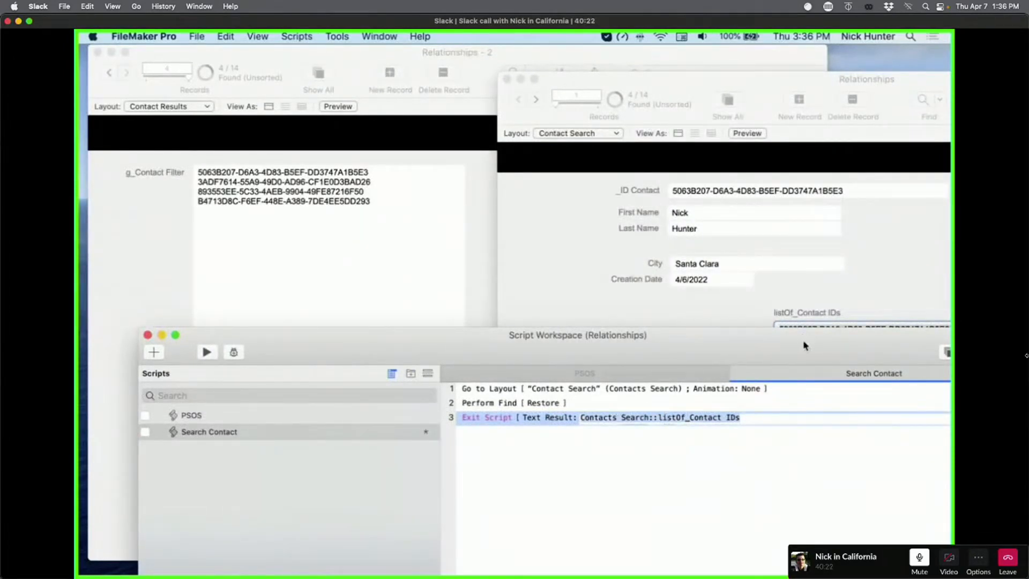
drag(803, 346, 803, 381)
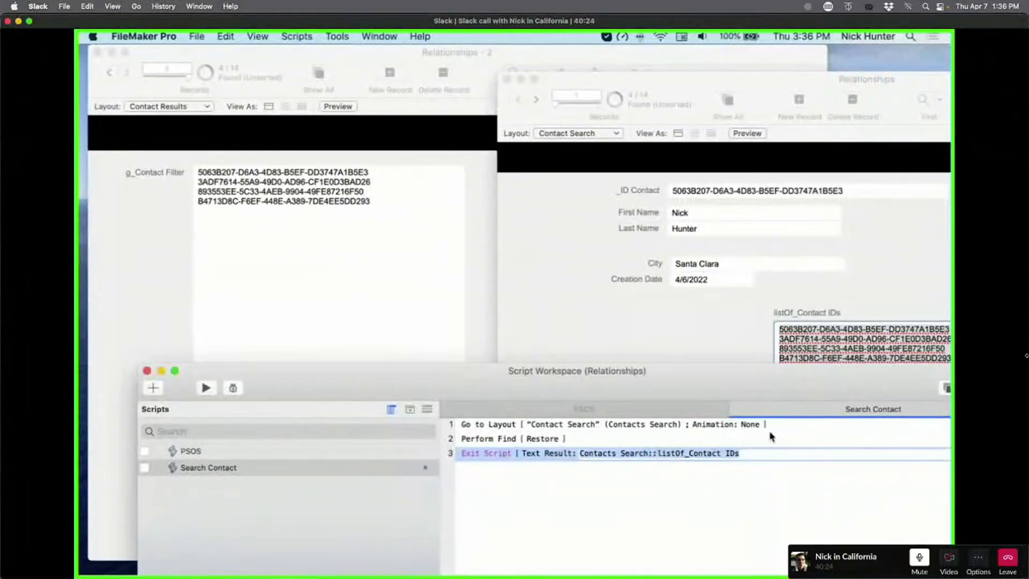
click(734, 539)
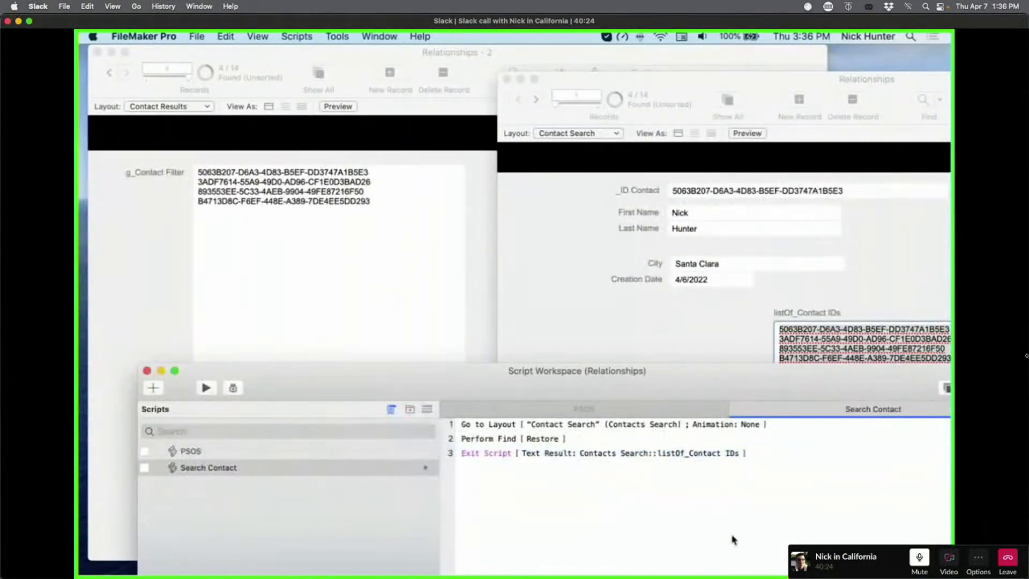
Step: Review the PSOS script's Perform Script on Server and Set Field steps against the g_Contact Filter field on the Contact Results layout
click(226, 454)
click(503, 425)
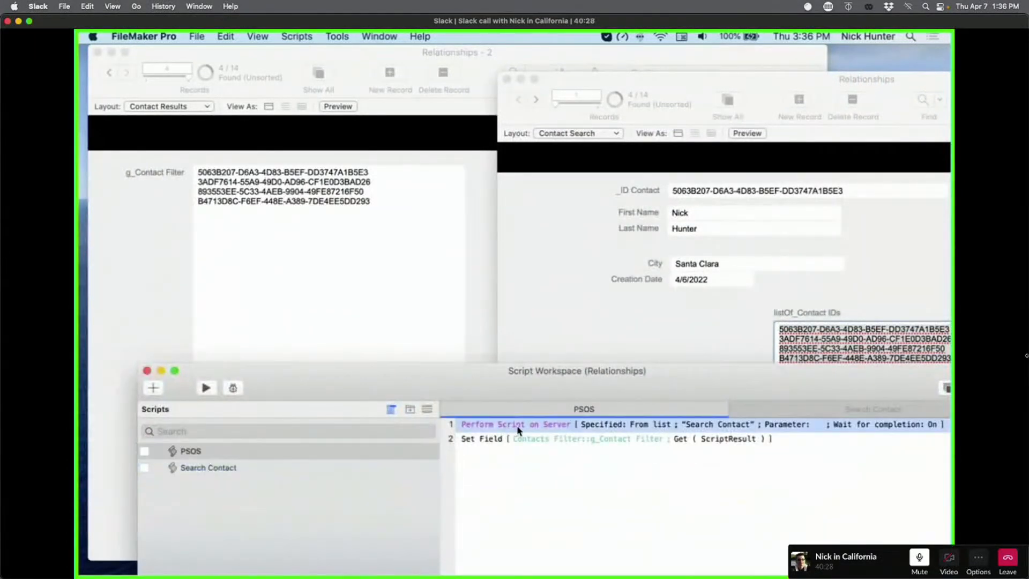
click(495, 439)
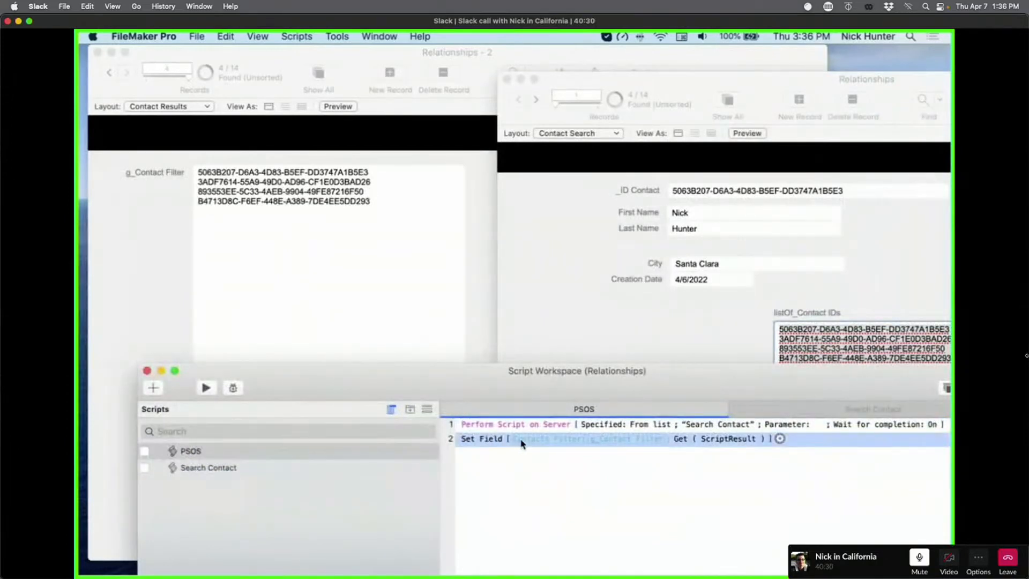
click(425, 344)
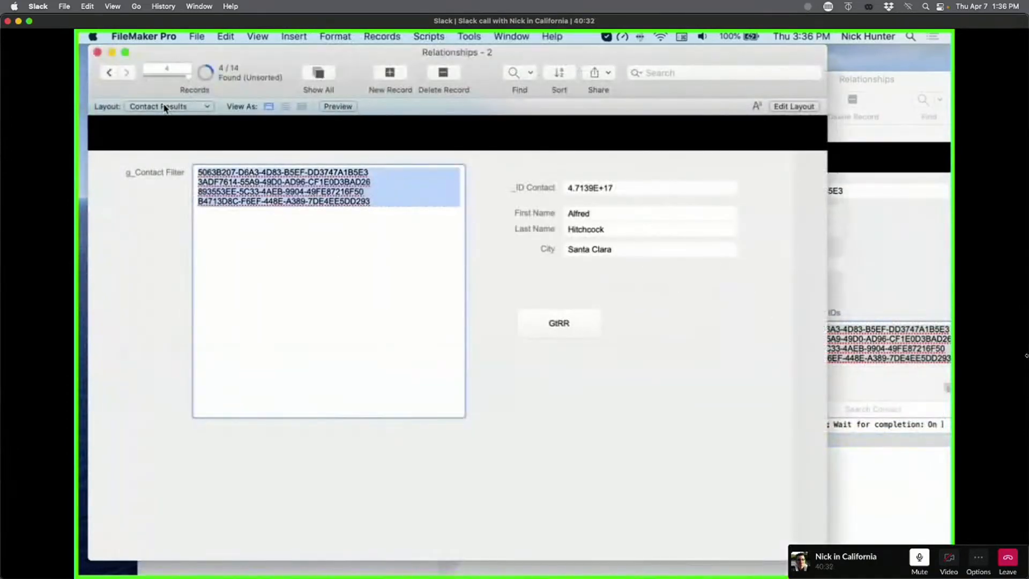
click(870, 511)
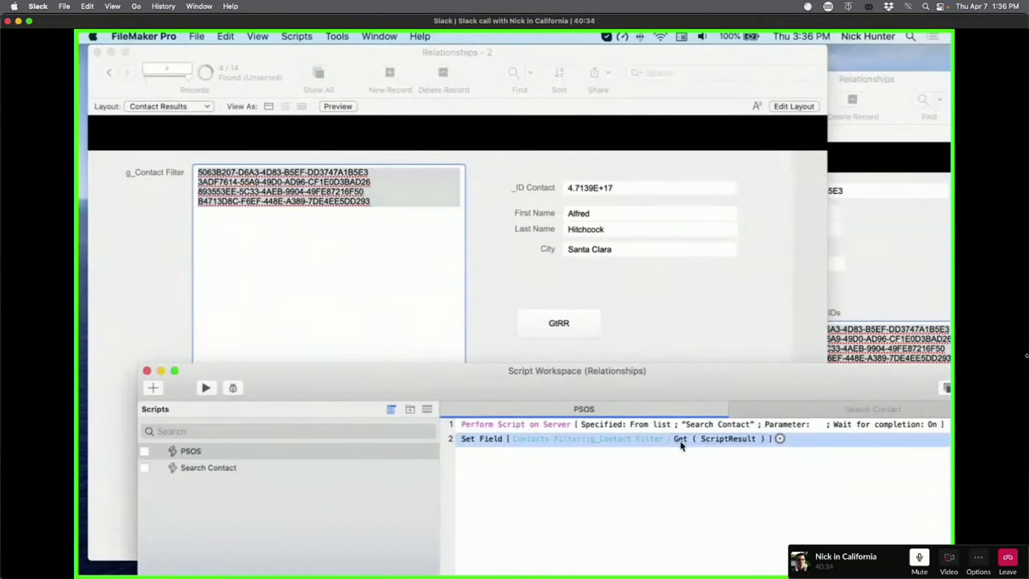
Step: End the PSOS script with a Go to Related Record step from Contacts Self Joint that shows only related records
click(533, 425)
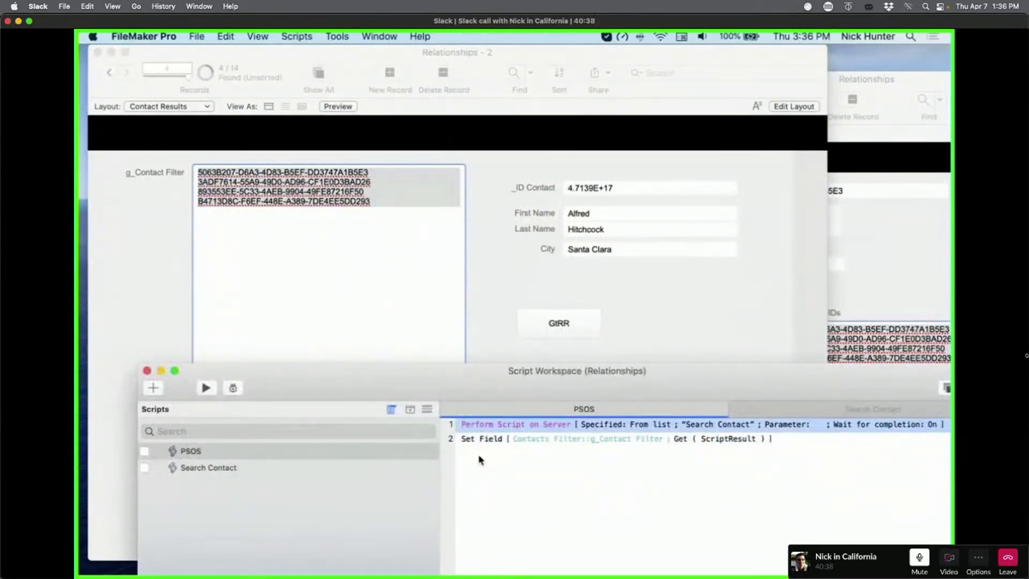
click(466, 441)
text(gtrn)
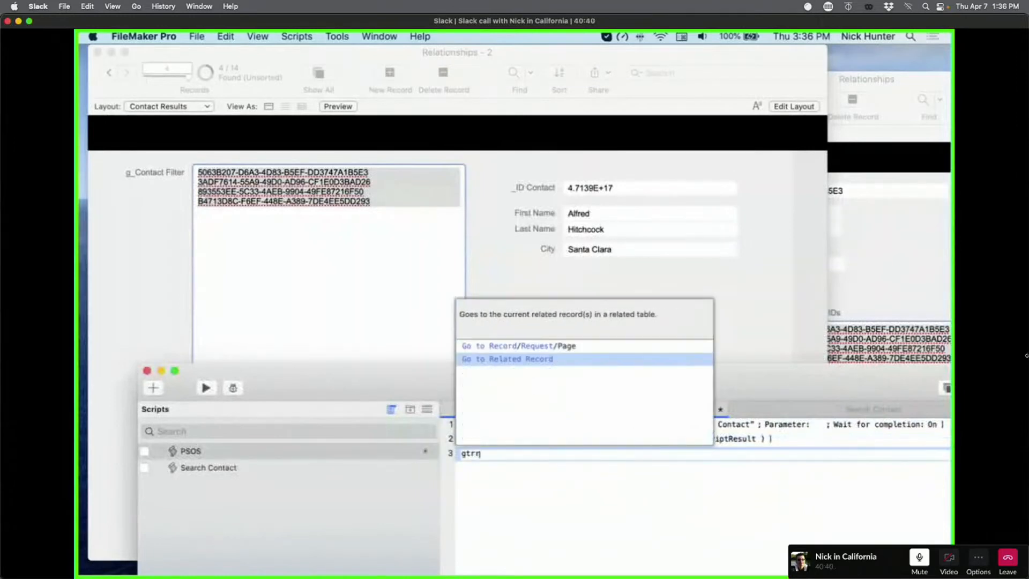
key(Return)
click(521, 184)
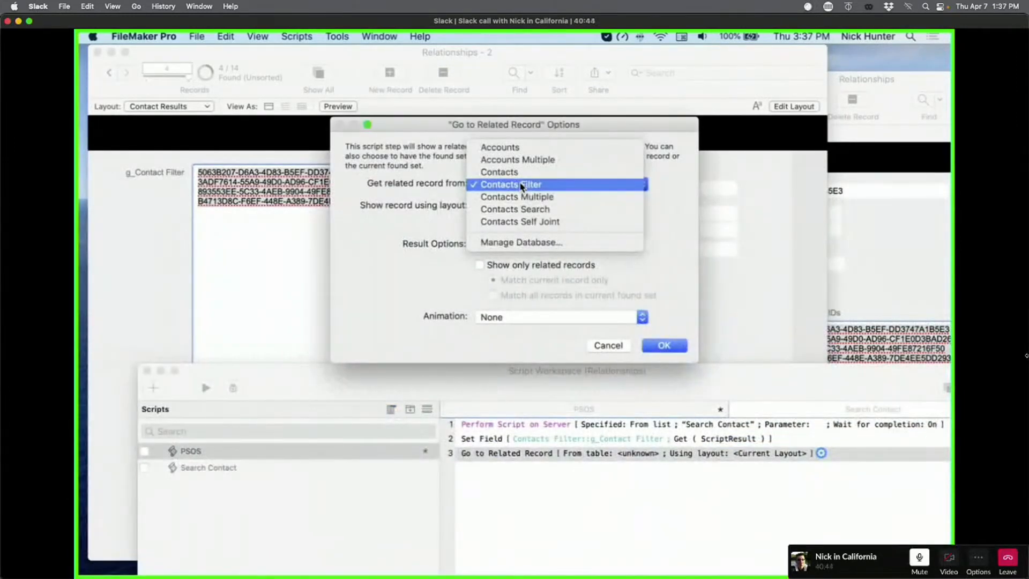
click(519, 222)
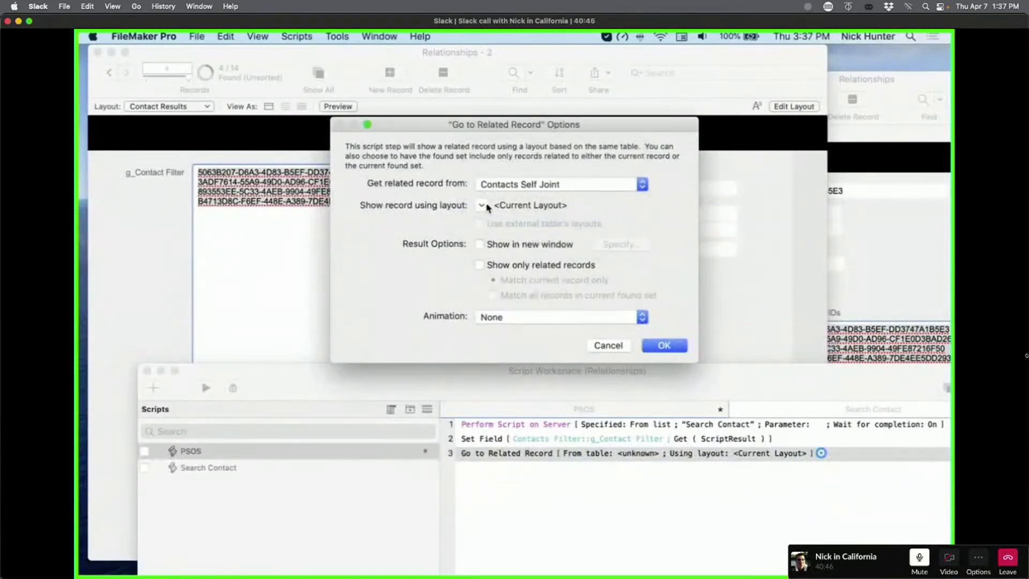
click(488, 265)
click(664, 345)
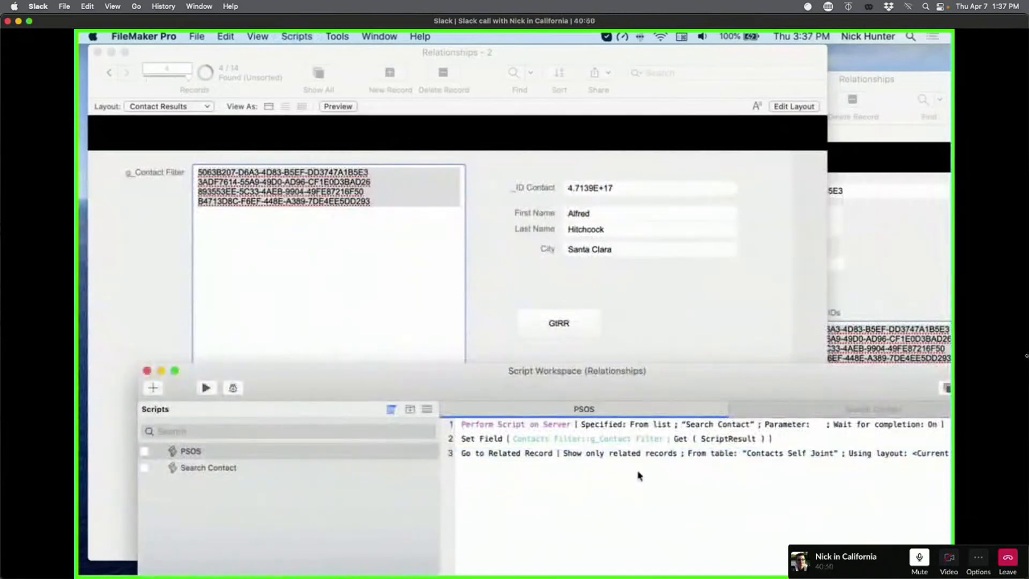
Step: Insert an empty line below the Perform Script on Server step and disable that step
click(505, 427)
key(Return)
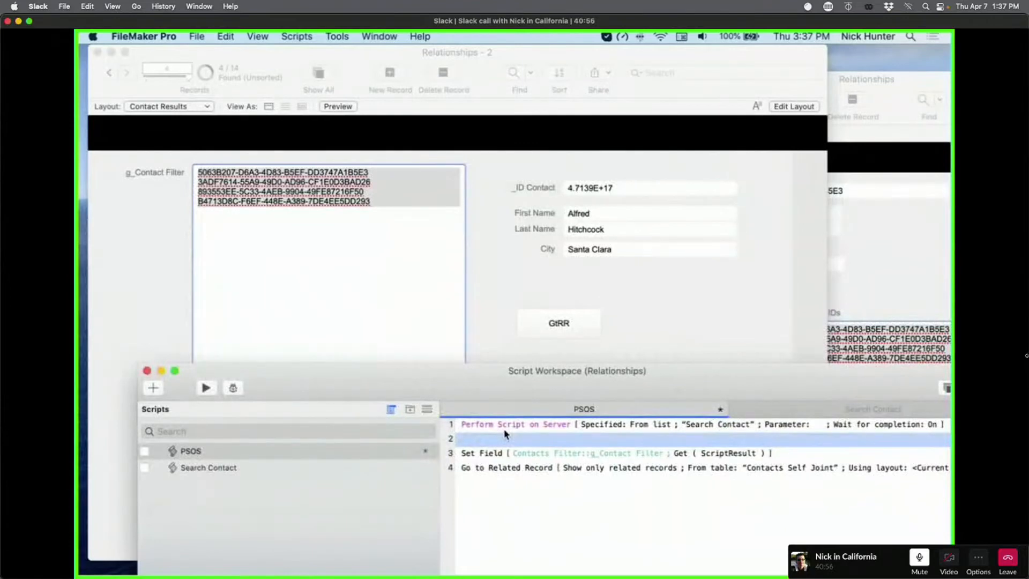
click(507, 428)
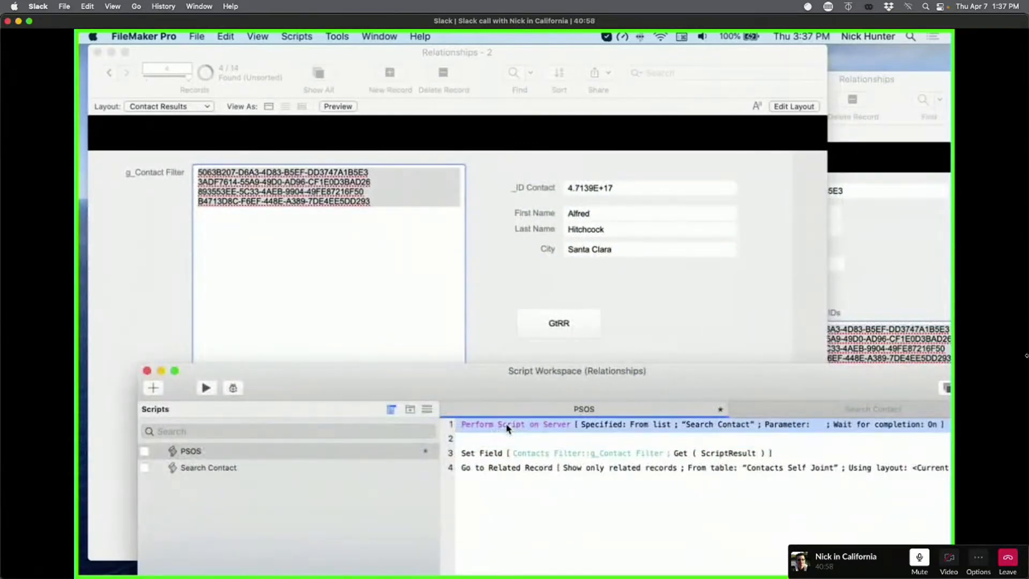
key(super+slash)
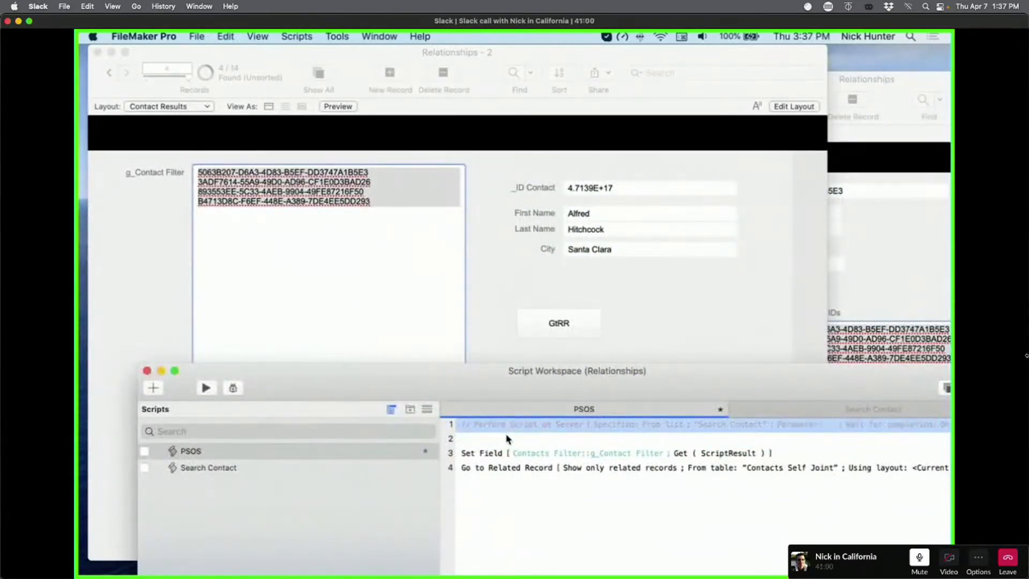
Step: Add a New Window step on the empty line below the disabled server step
click(507, 439)
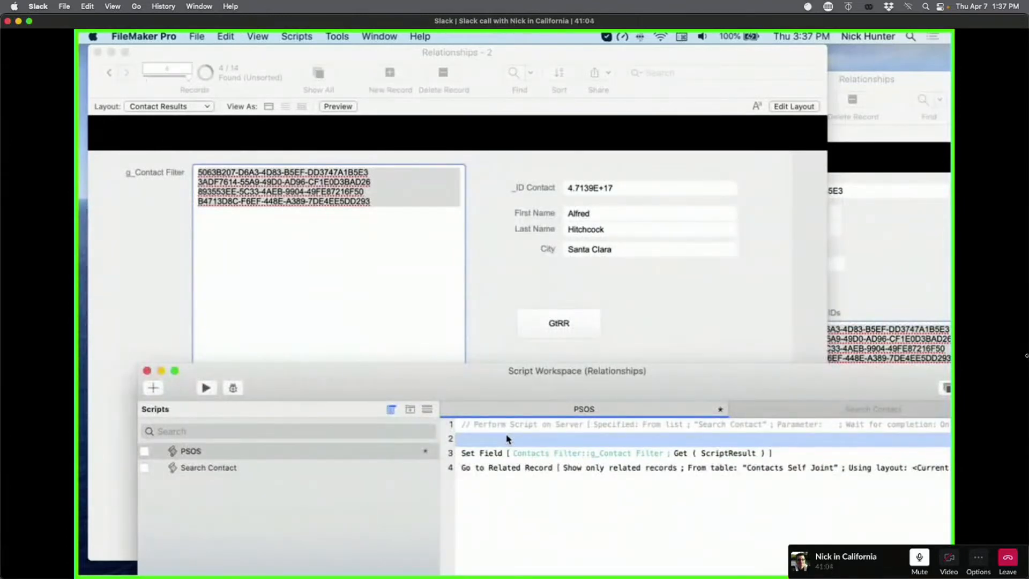
text(new)
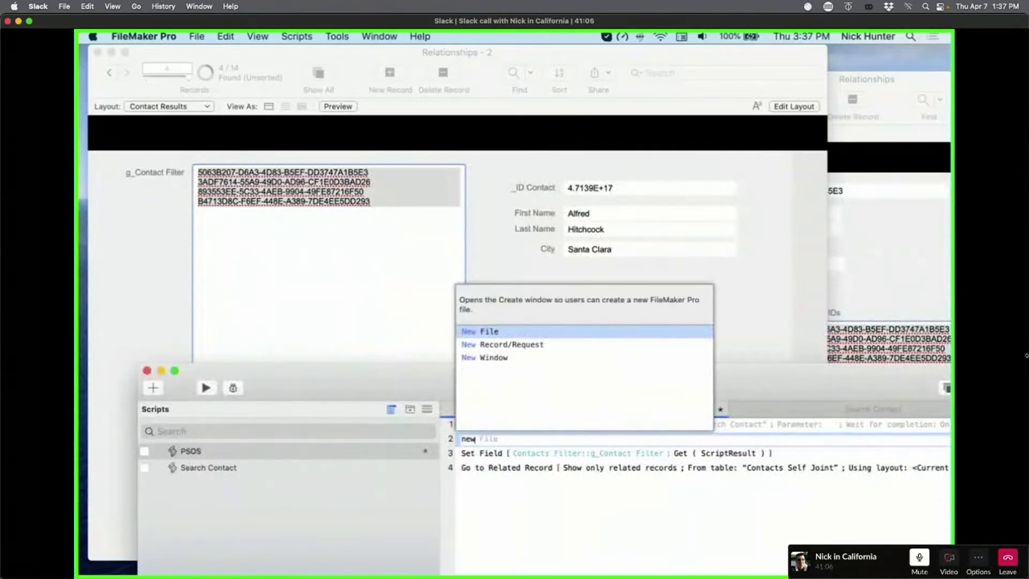
key(Down)
key(Down)
key(Return)
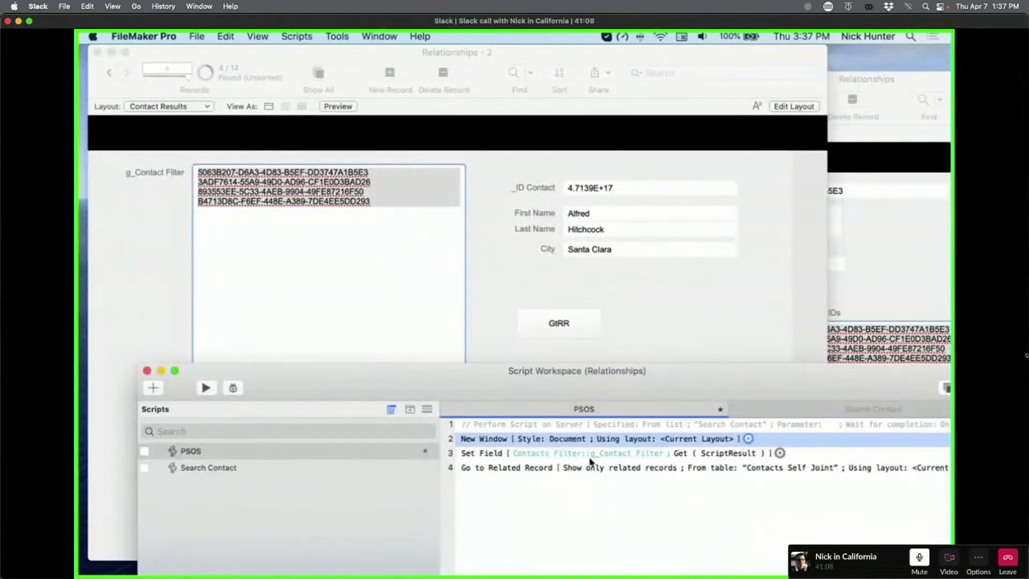
Step: Configure the New Window step to keep the Document style and use the Contact Search layout
double_click(649, 442)
click(466, 114)
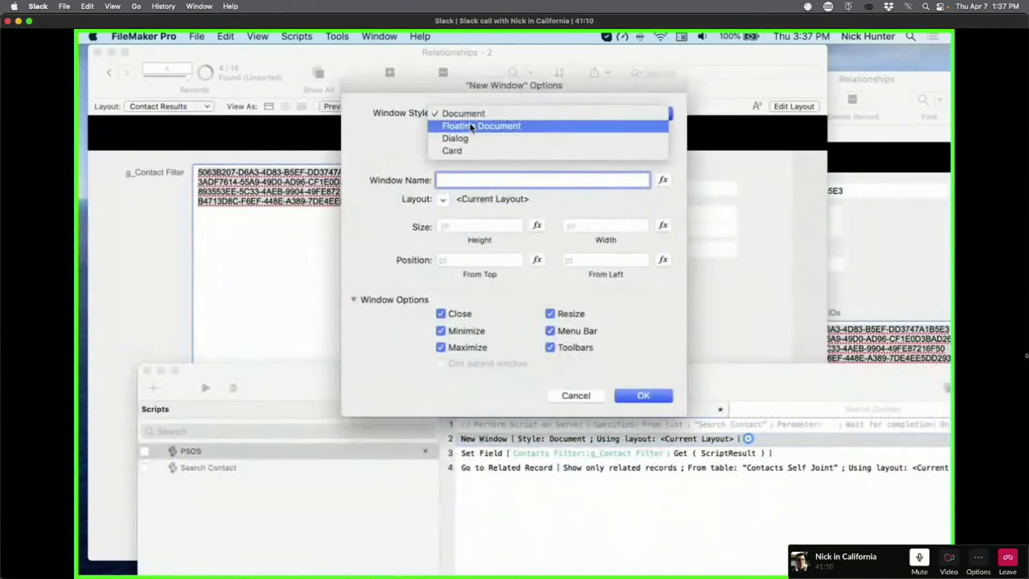
click(452, 174)
click(440, 200)
click(439, 202)
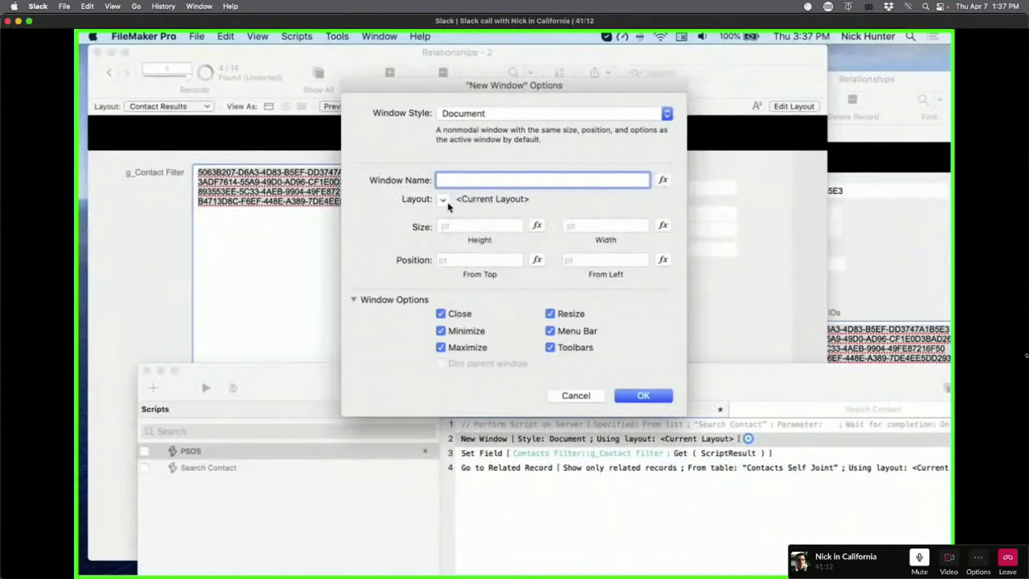
click(447, 204)
click(477, 229)
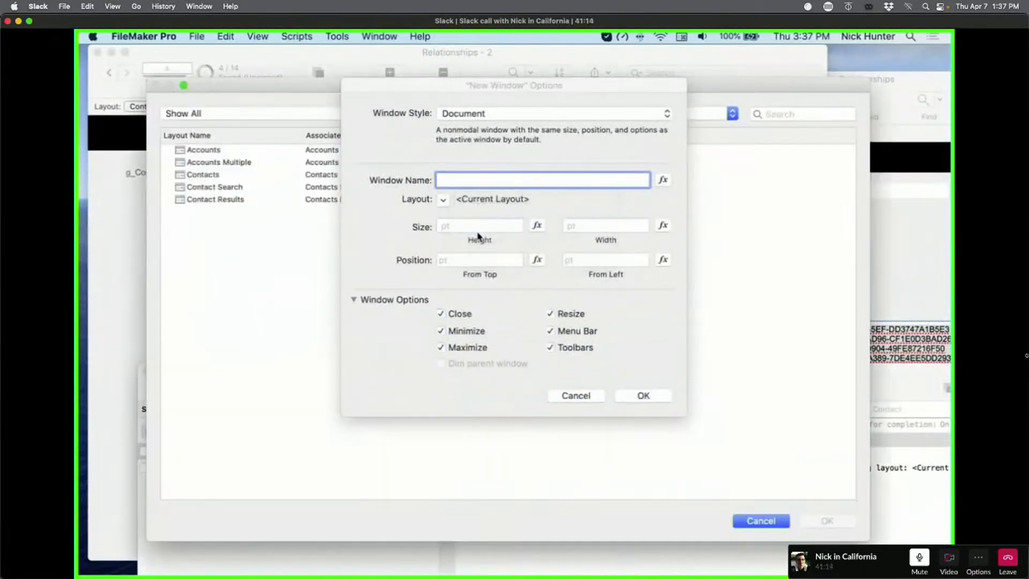
double_click(233, 189)
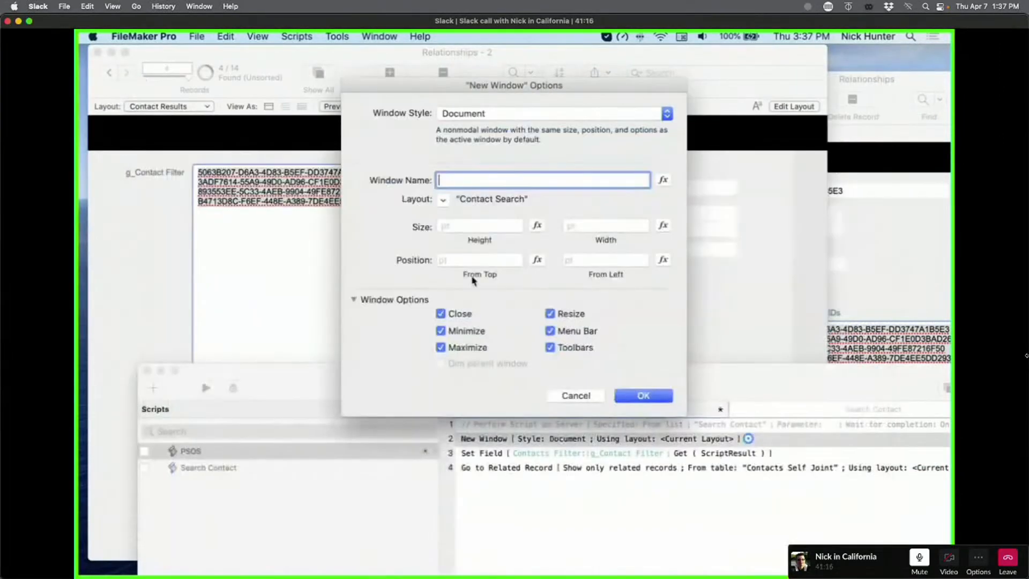
click(643, 397)
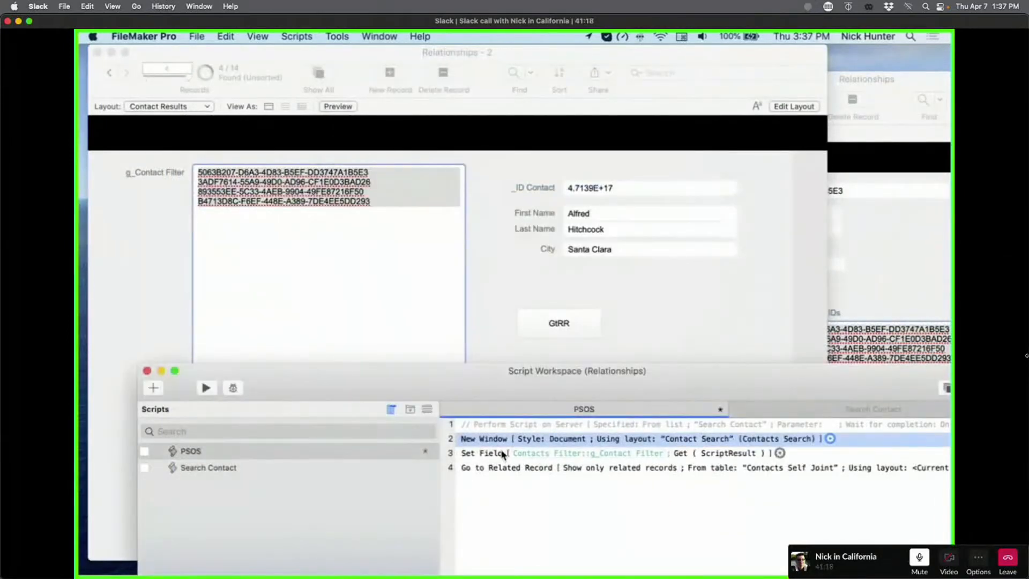
Step: Add a Perform Script step after New Window that runs the Search Contact script from the list
click(502, 454)
text(perf)
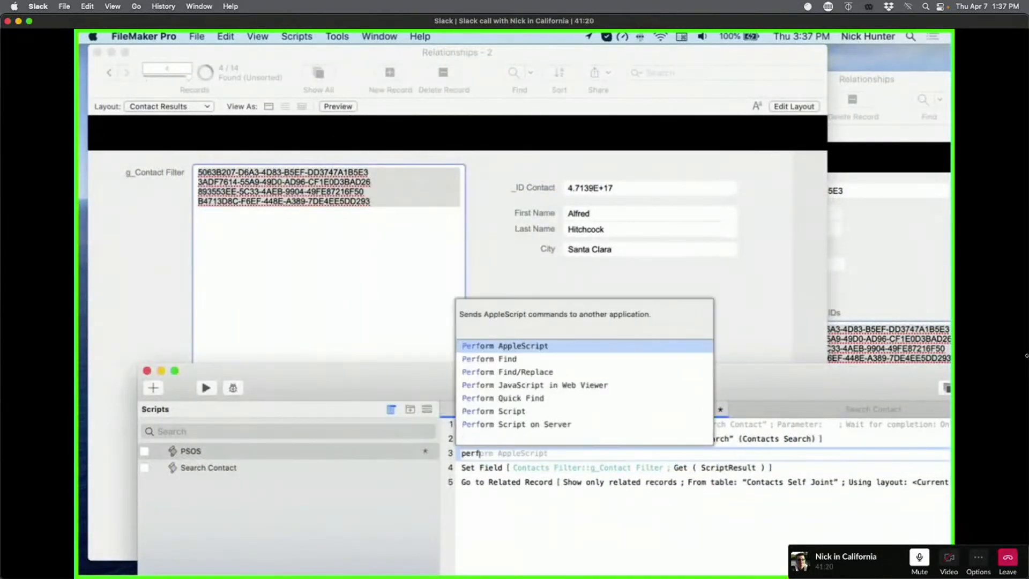
key(Down)
key(Down)
key(Down)
key(Down)
key(Down)
key(Return)
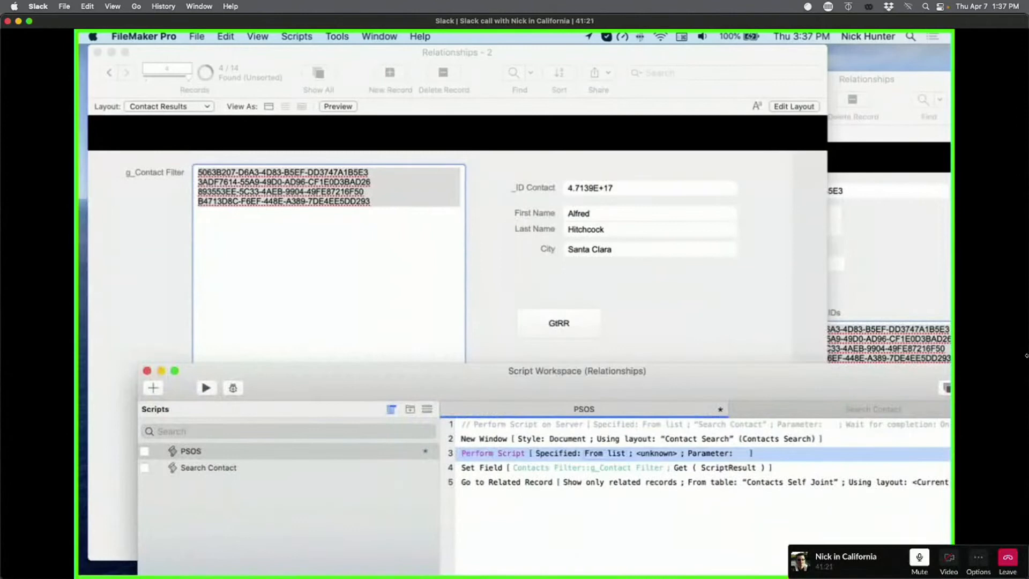
click(651, 454)
double_click(324, 328)
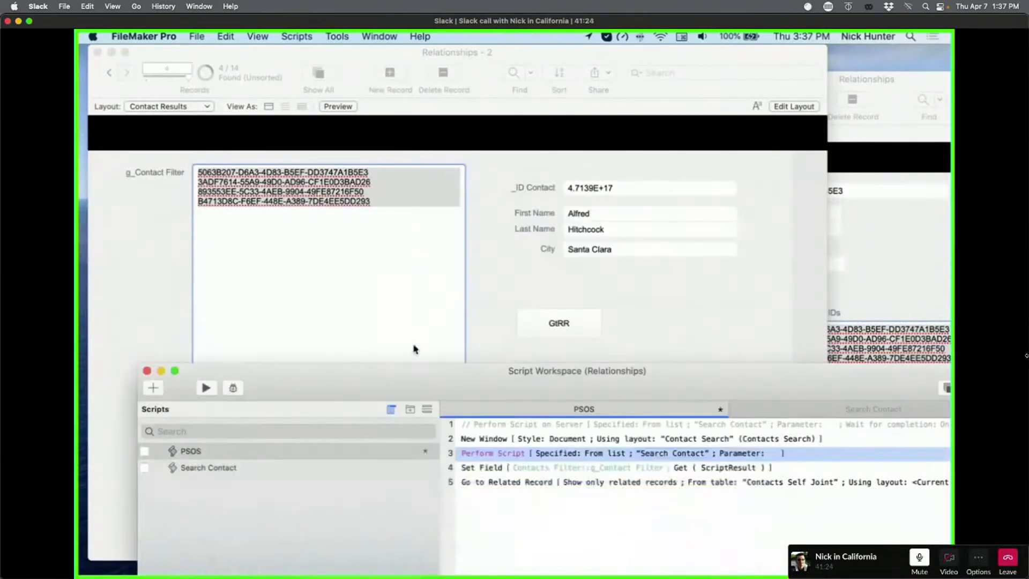
Step: Add a Close Window step for the current window after the Perform Script step
text(close)
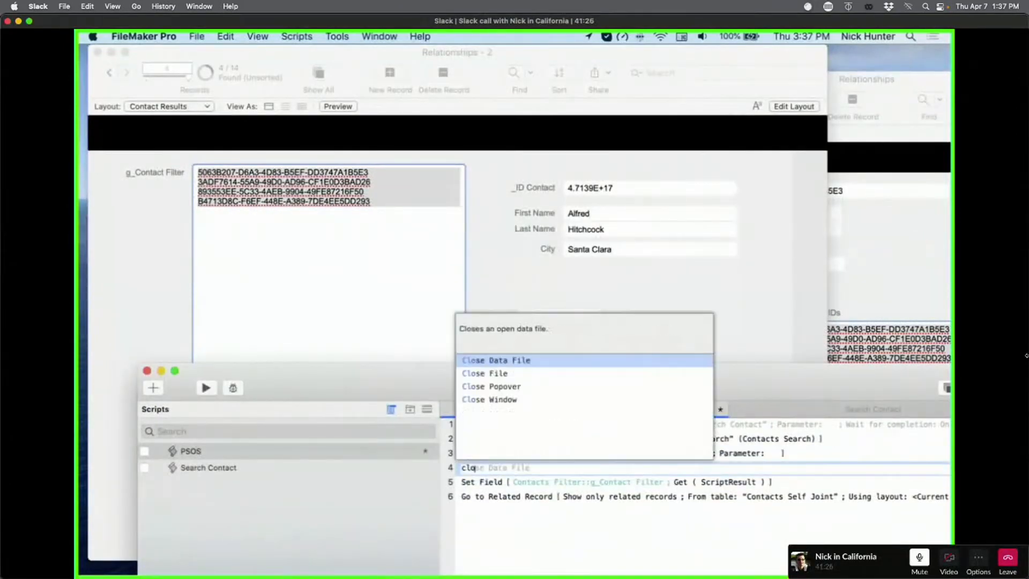
key(Down)
key(Down)
key(Down)
key(Return)
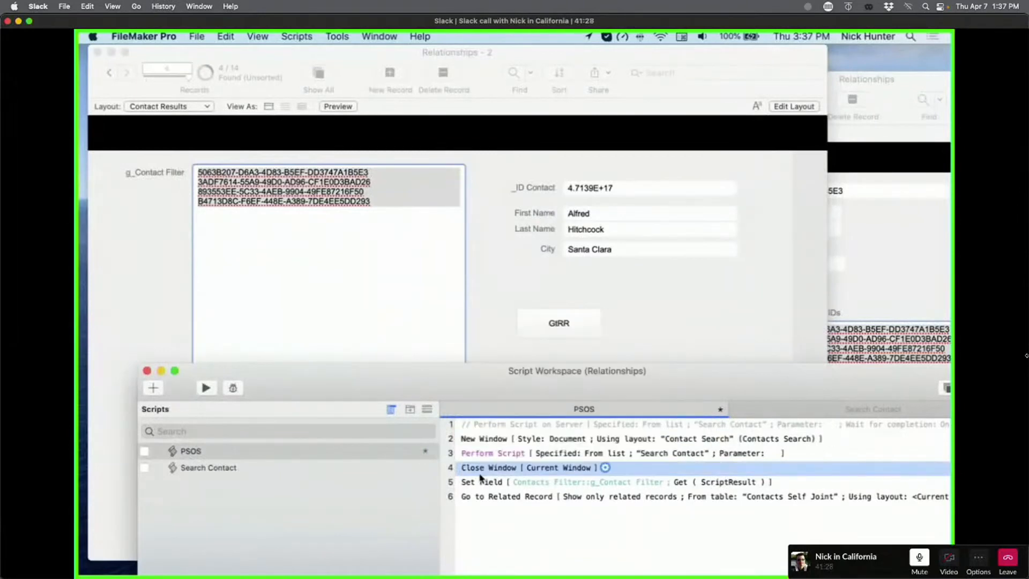
Step: Set off the New Window to Close Window steps with an empty line above and below, and save the PSOS script
key(Return)
key(super+s)
click(465, 428)
key(Return)
key(super+s)
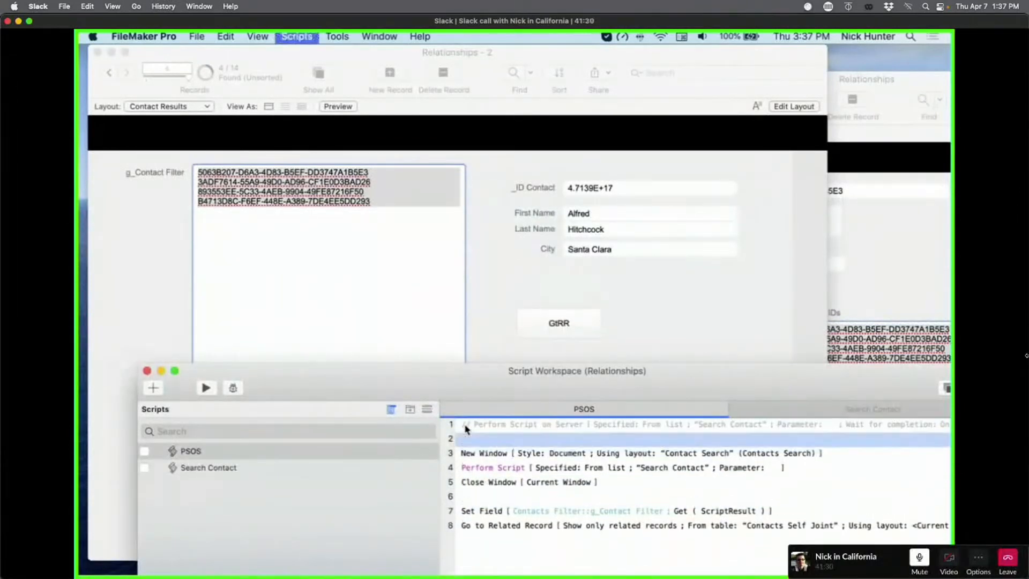
Step: Select the New Window, Perform Script and Close Window steps in the PSOS script for review
click(496, 453)
shift+click(498, 484)
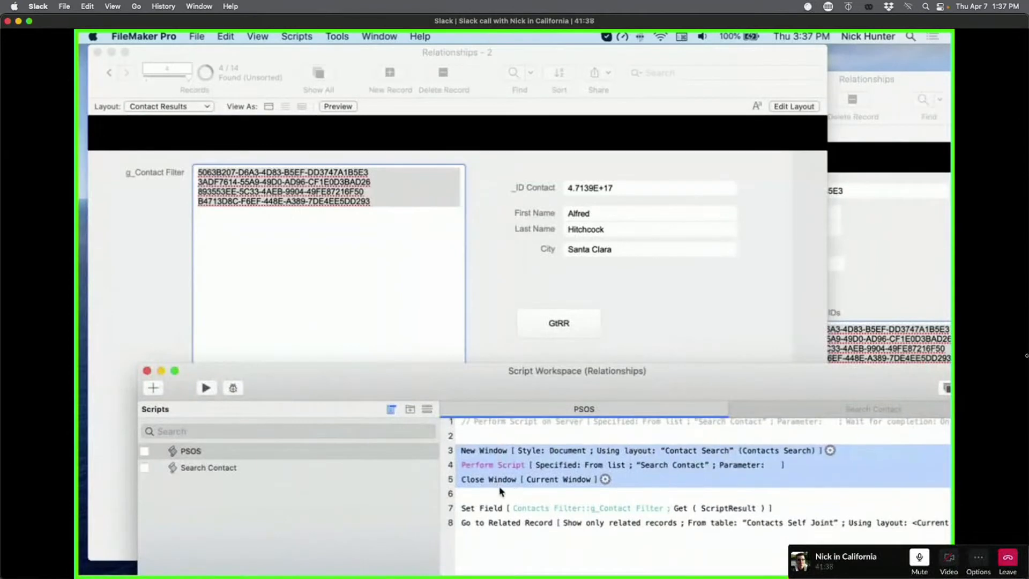
Step: Show all records in the Contact Search window and close that window
click(514, 438)
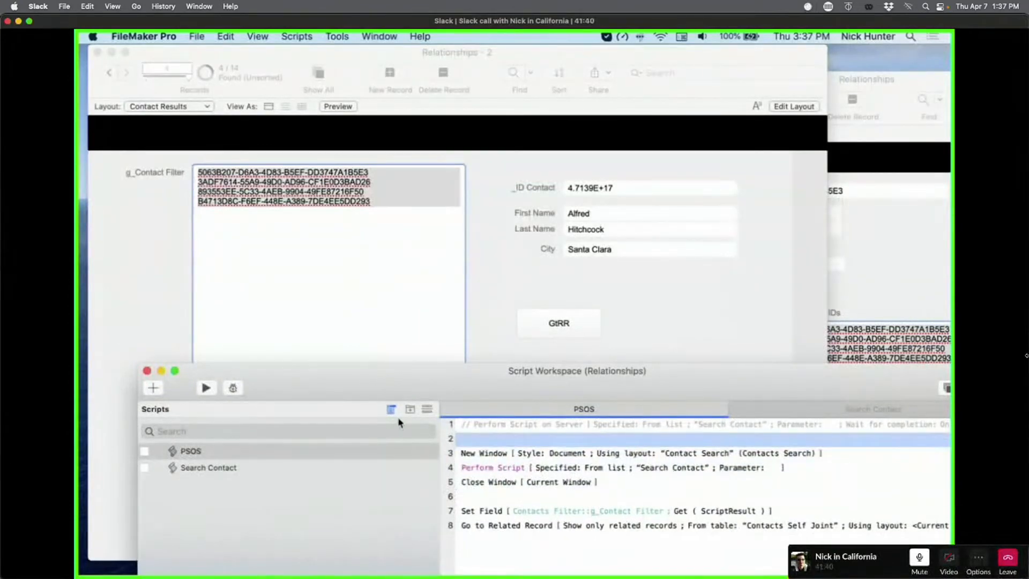
click(873, 299)
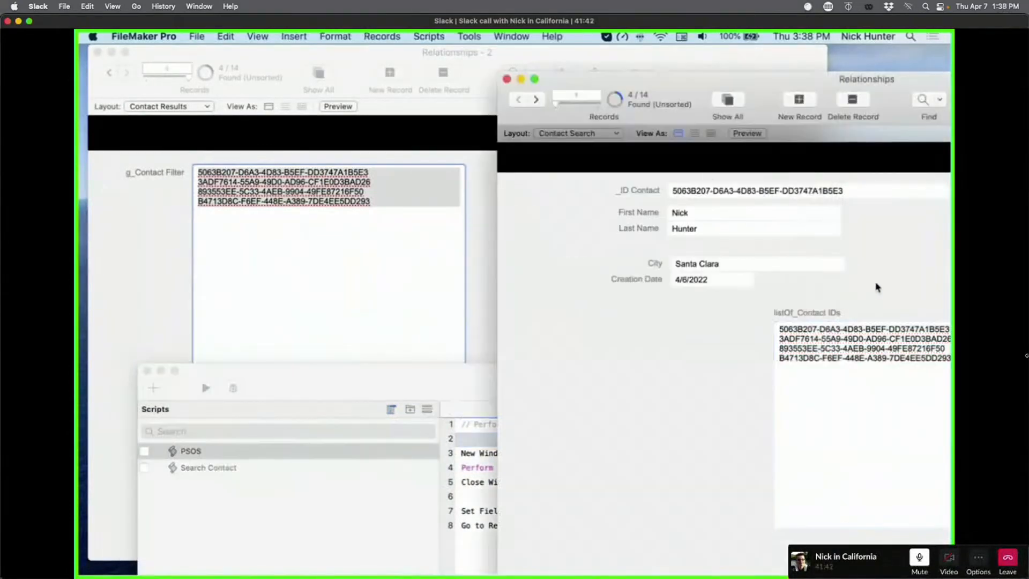
click(727, 101)
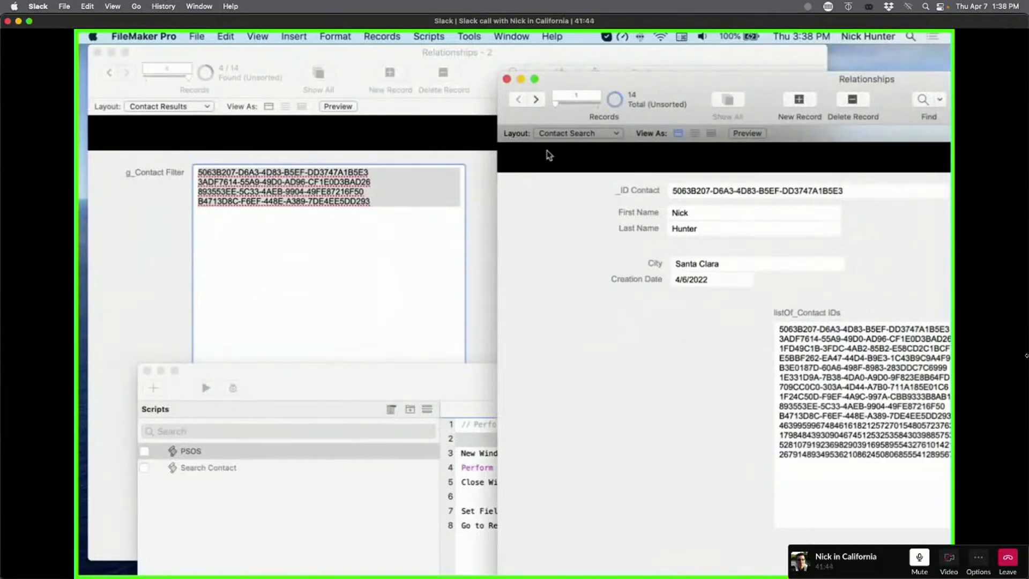
click(507, 80)
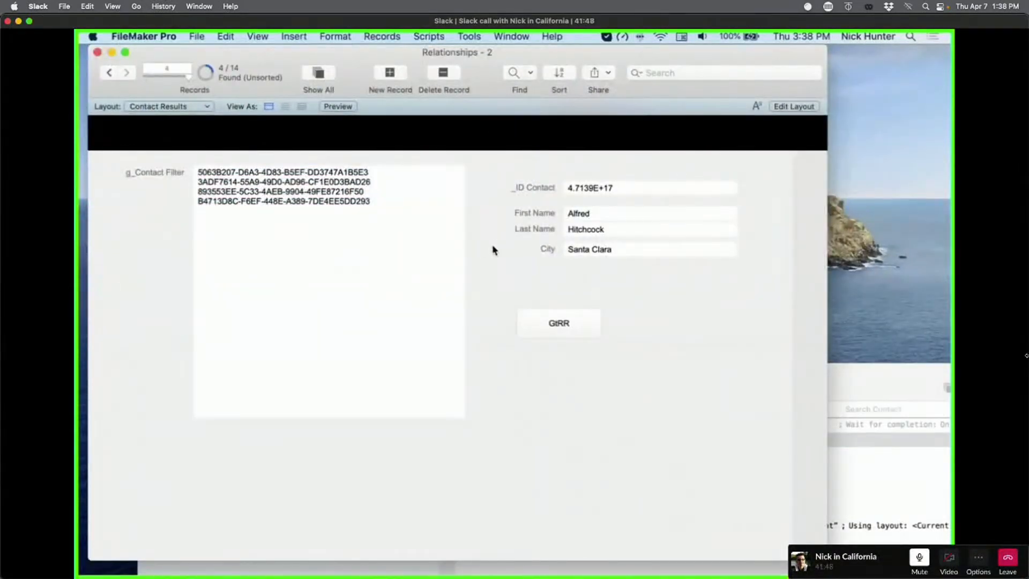
Step: Switch the Contact Results found set to the omitted records and start the PSOS script in the Script Debugger
click(203, 76)
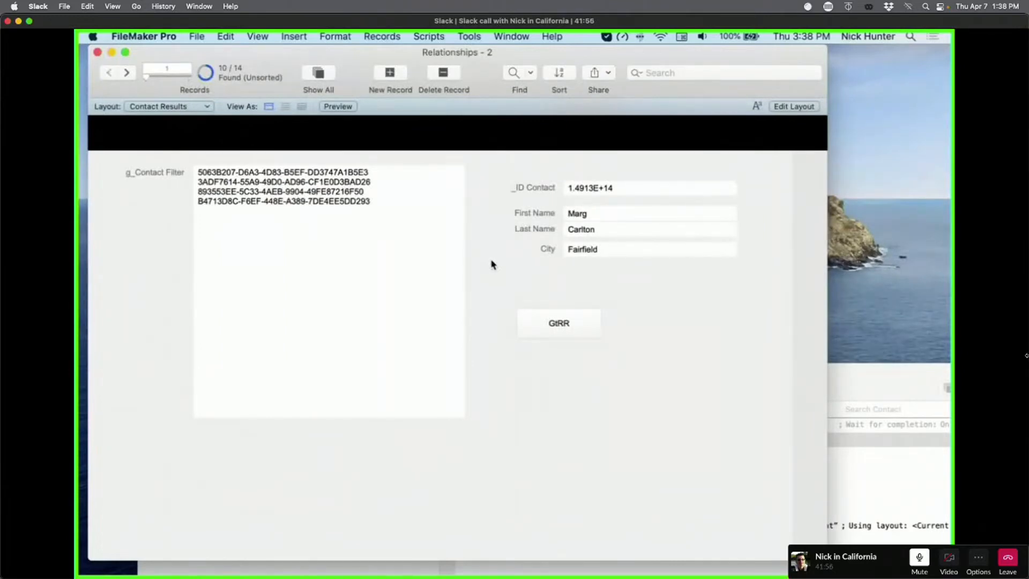
key(super+shift+s)
drag(361, 392, 778, 233)
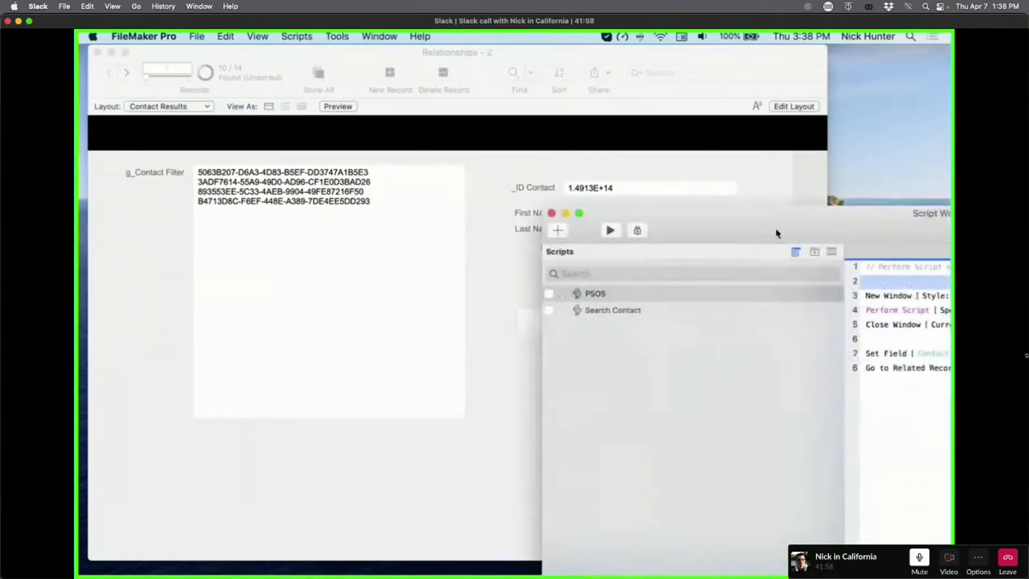
click(637, 231)
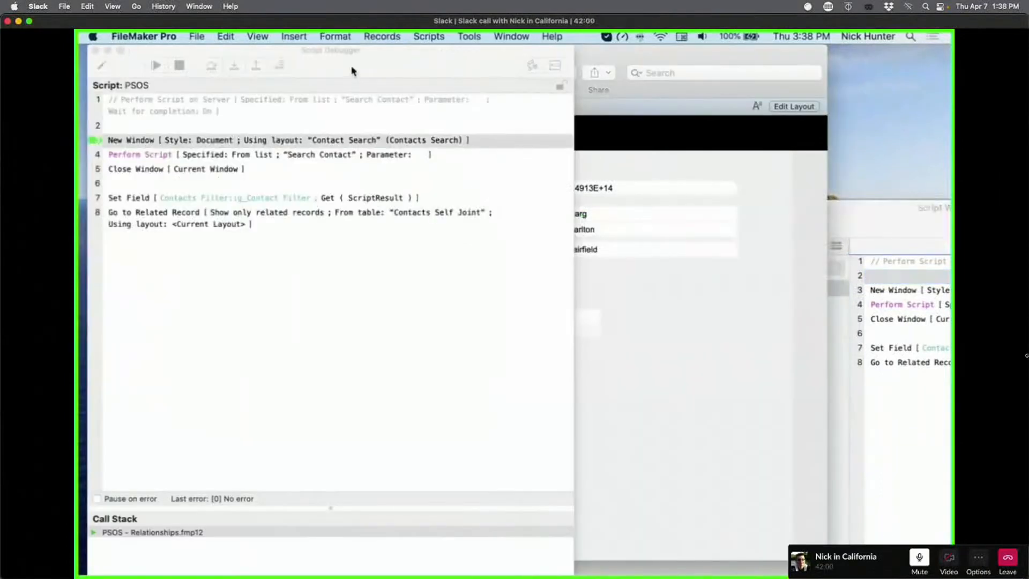
drag(351, 70, 858, 71)
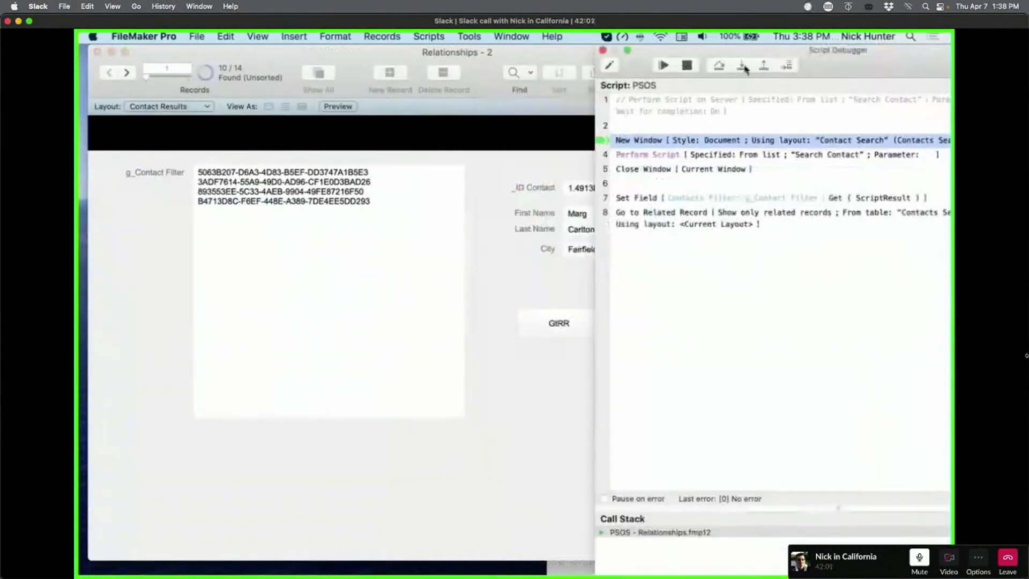
Step: Step the debugger through New Window and the whole Search Contact subscript, stopping at Close Window in PSOS
click(742, 66)
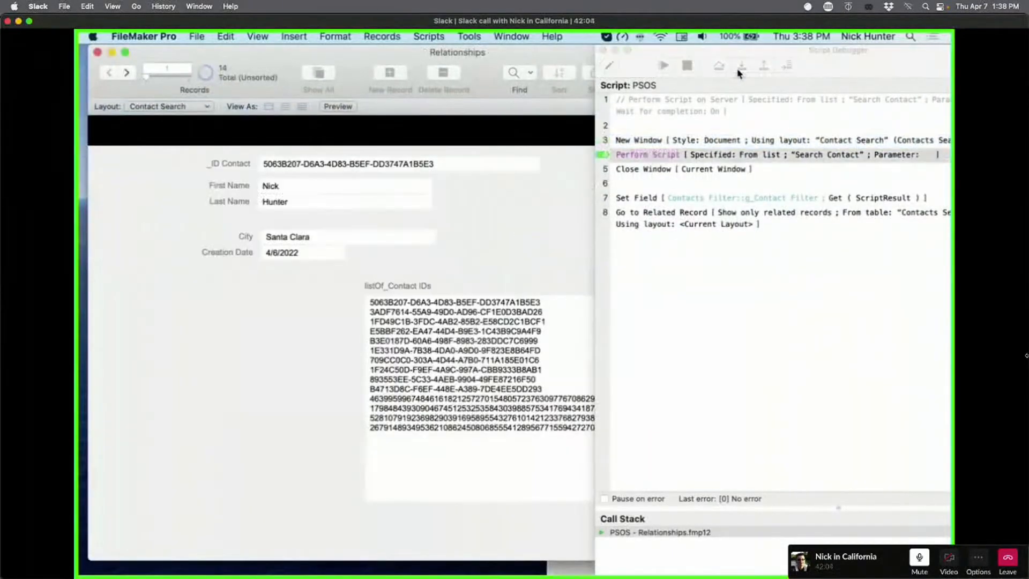
drag(509, 55, 488, 121)
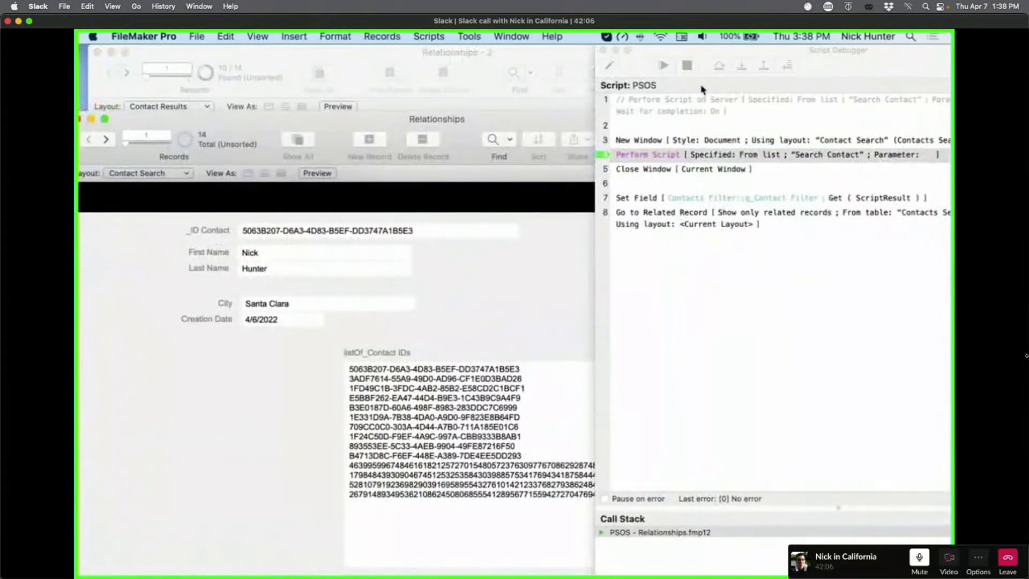
click(743, 66)
click(745, 67)
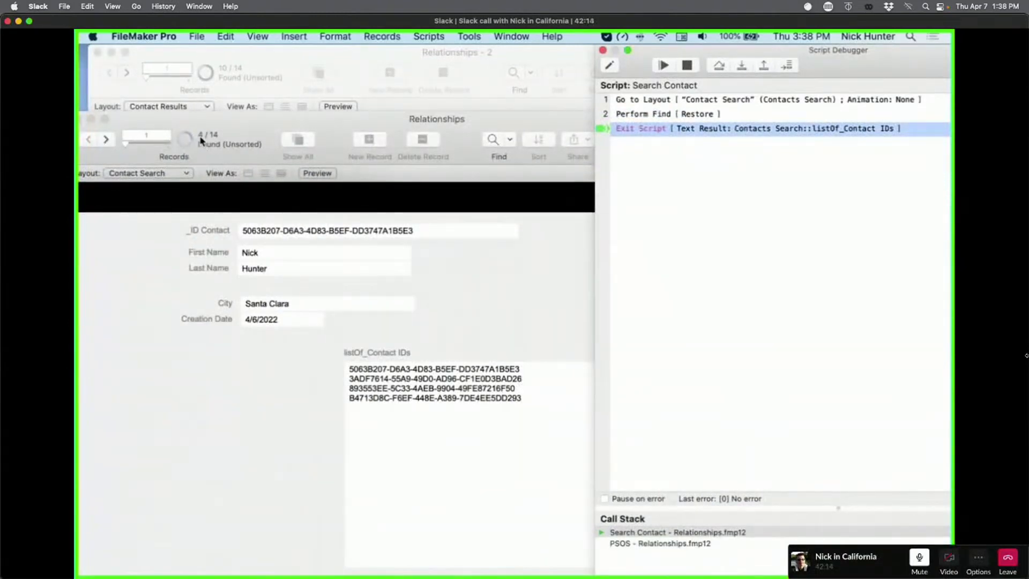
click(744, 69)
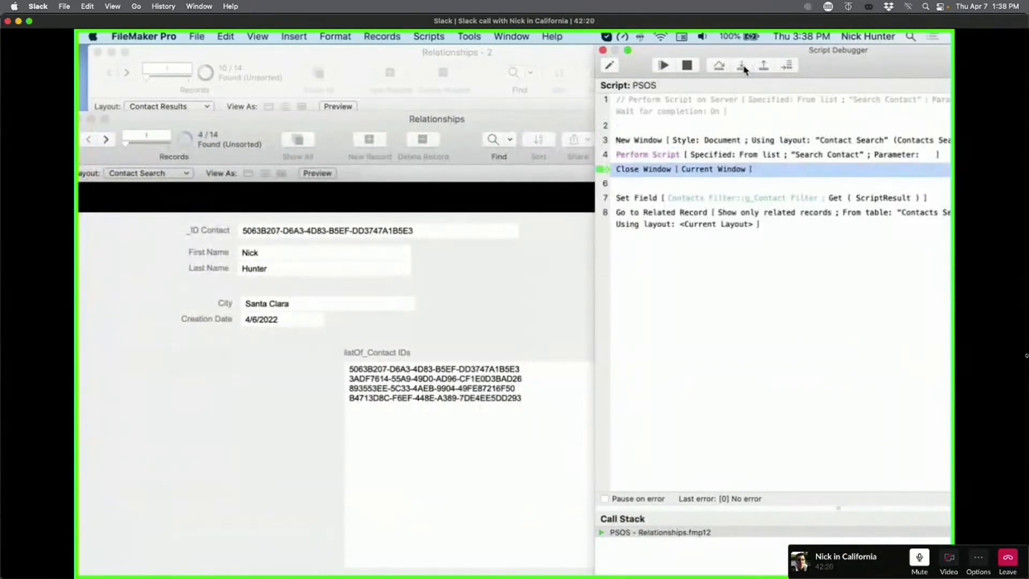
Step: Evaluate Get ( ScriptResult ) as a watch expression in the Data Viewer, examine its result and discard the expression
drag(835, 50, 412, 59)
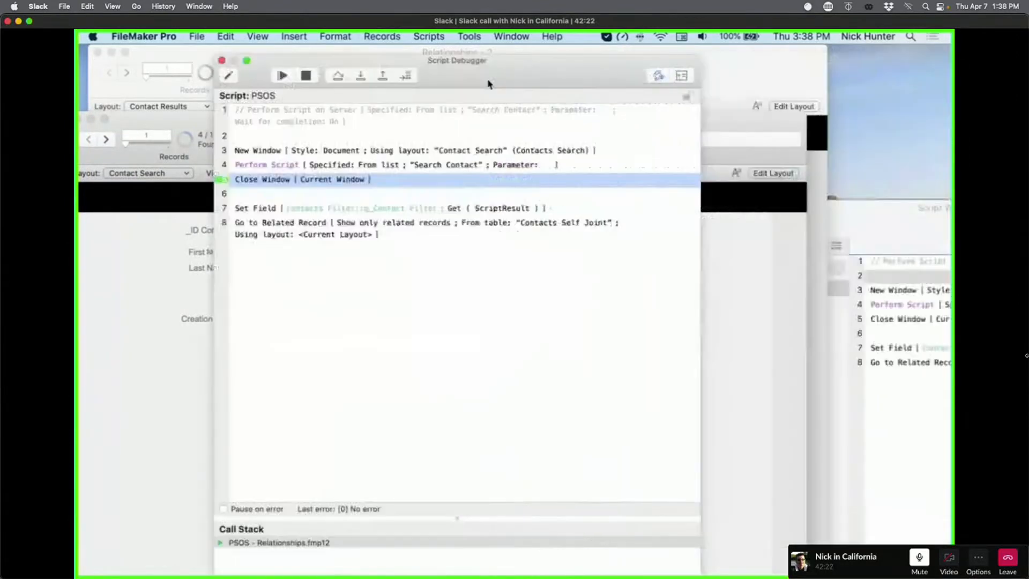
click(638, 74)
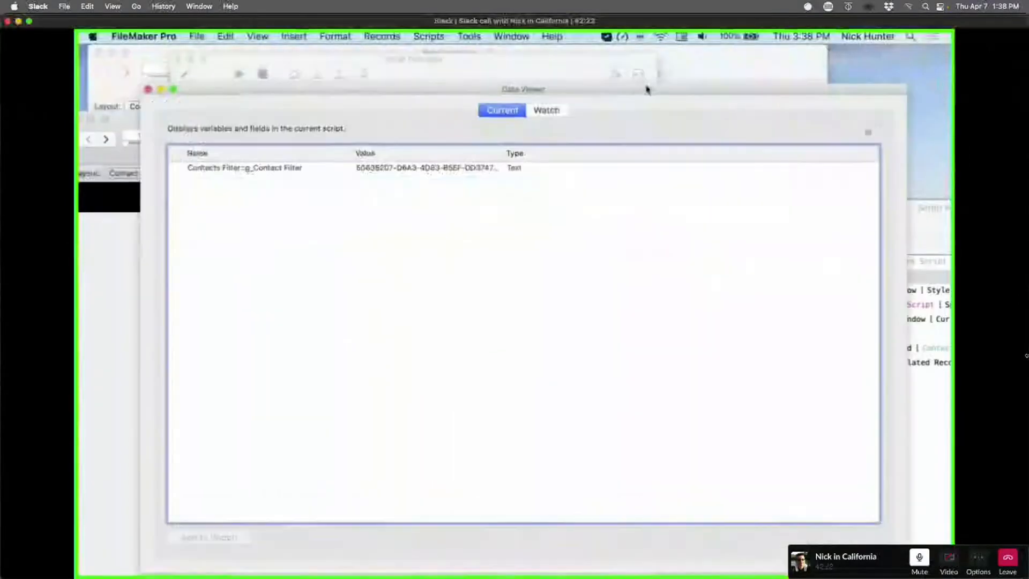
click(547, 109)
double_click(486, 296)
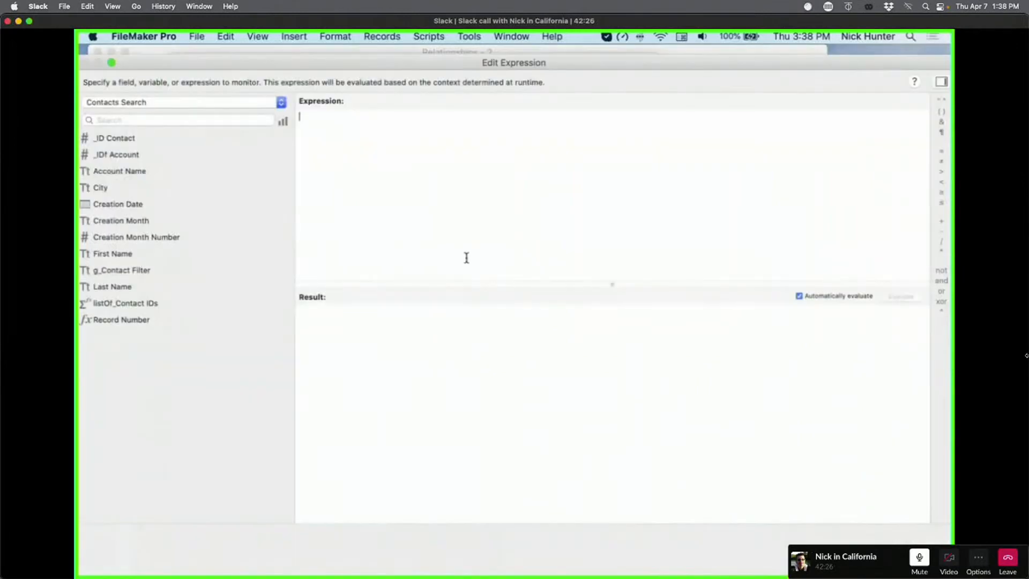
text(Get)
key(Return)
text(scr)
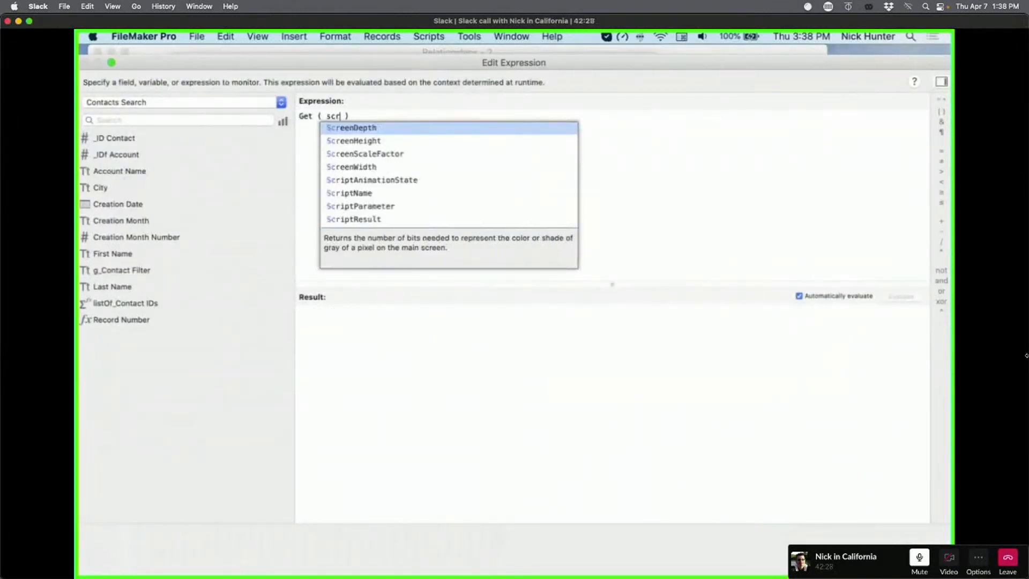
key(Down)
key(Down)
key(Down)
key(Down)
key(Down)
key(Down)
key(Down)
key(Return)
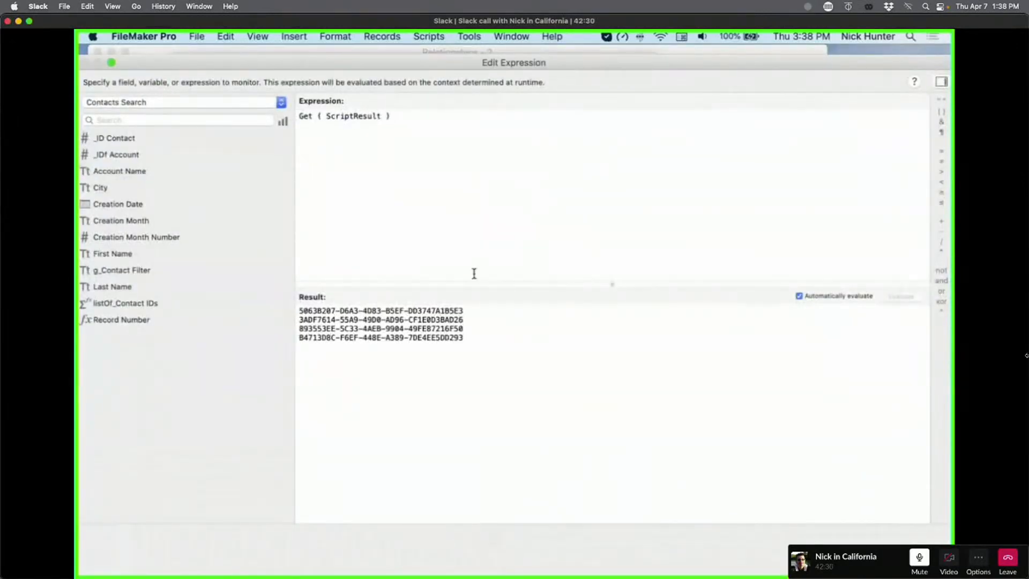
drag(503, 336, 141, 228)
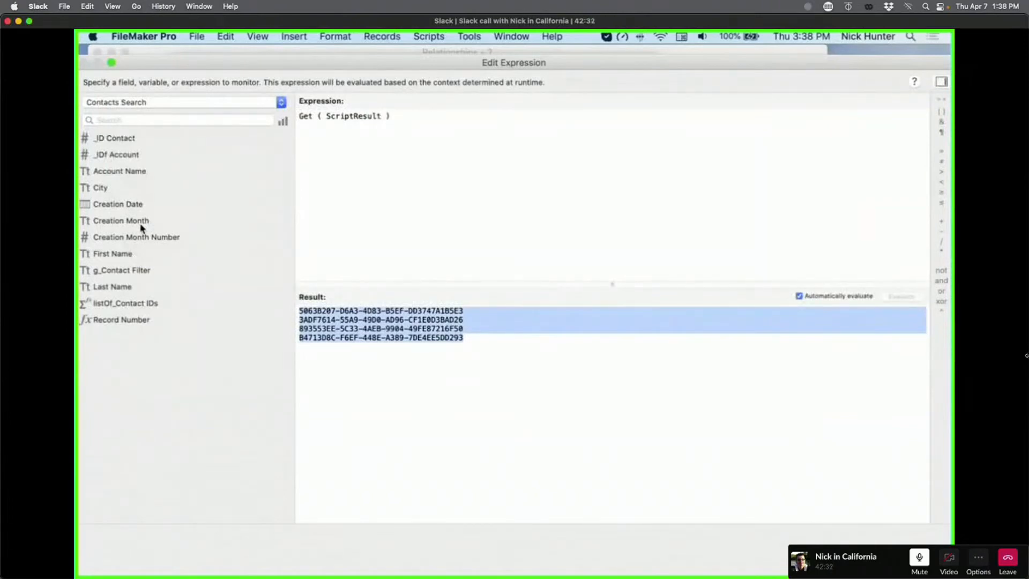
key(Escape)
Step: Step the debugger through Close Window, Set Field and Go to Related Record to finish the PSOS script
drag(222, 91, 713, 304)
click(283, 277)
drag(387, 65, 654, 81)
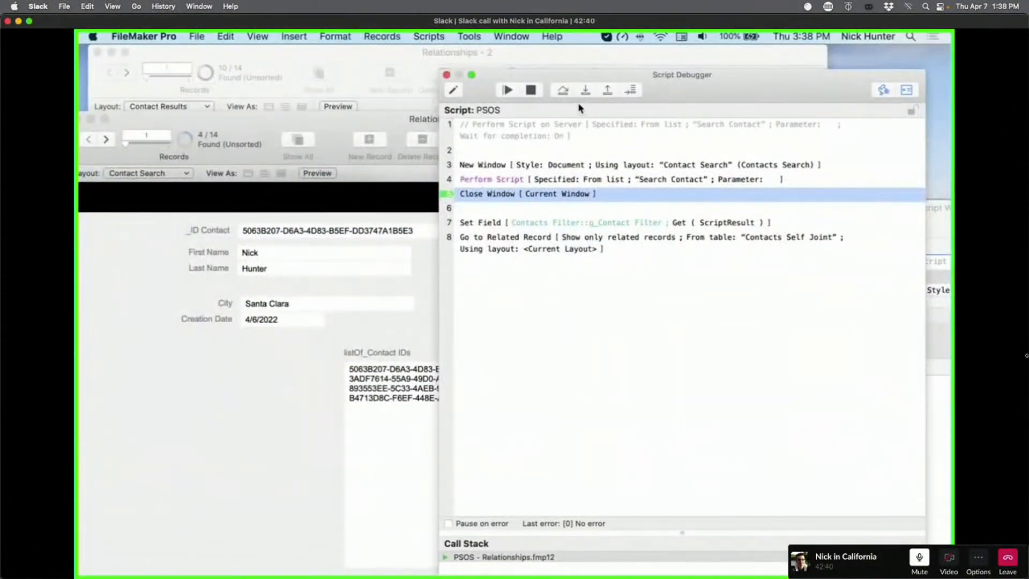
click(589, 94)
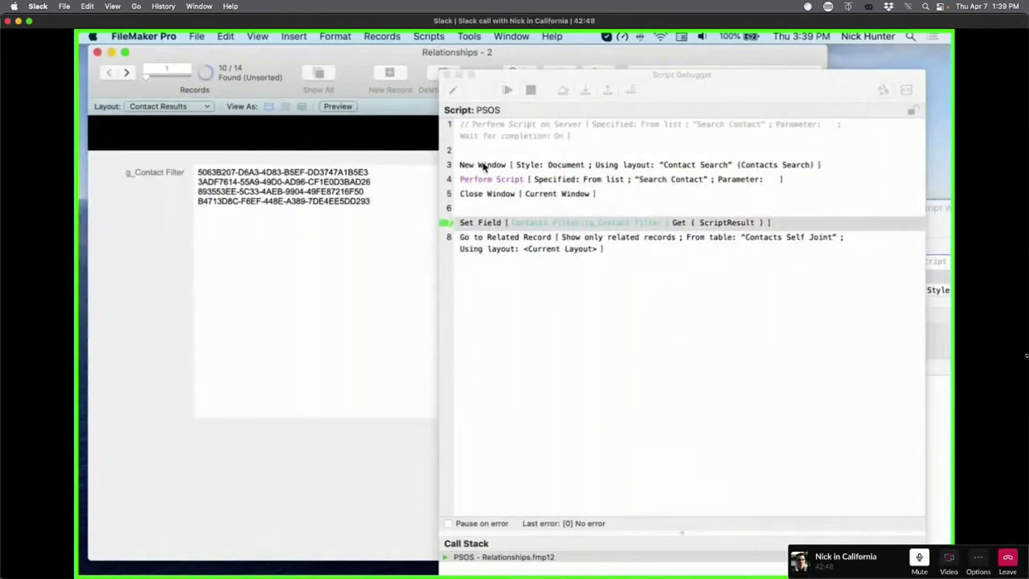
click(838, 95)
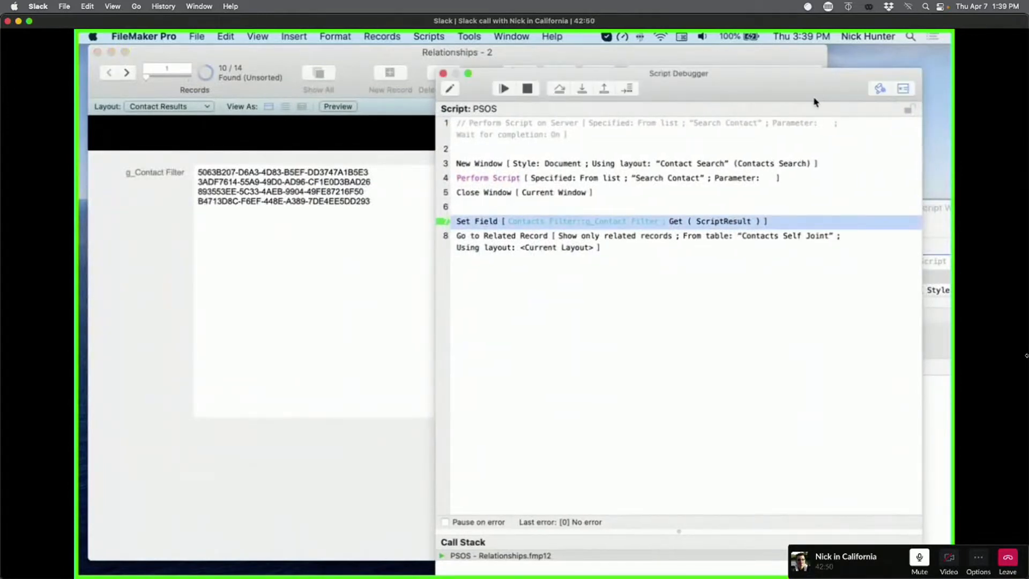
click(582, 90)
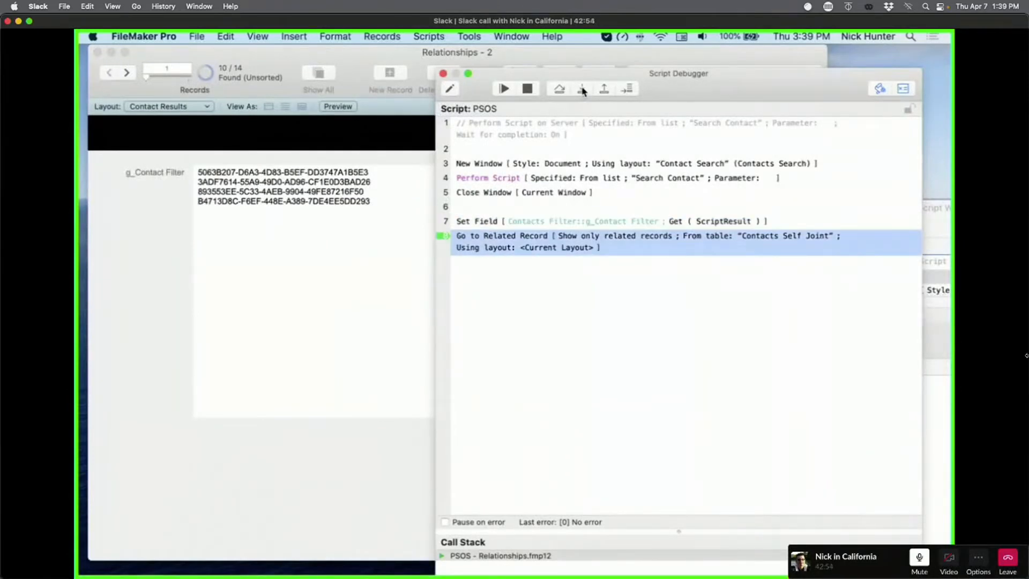
click(582, 90)
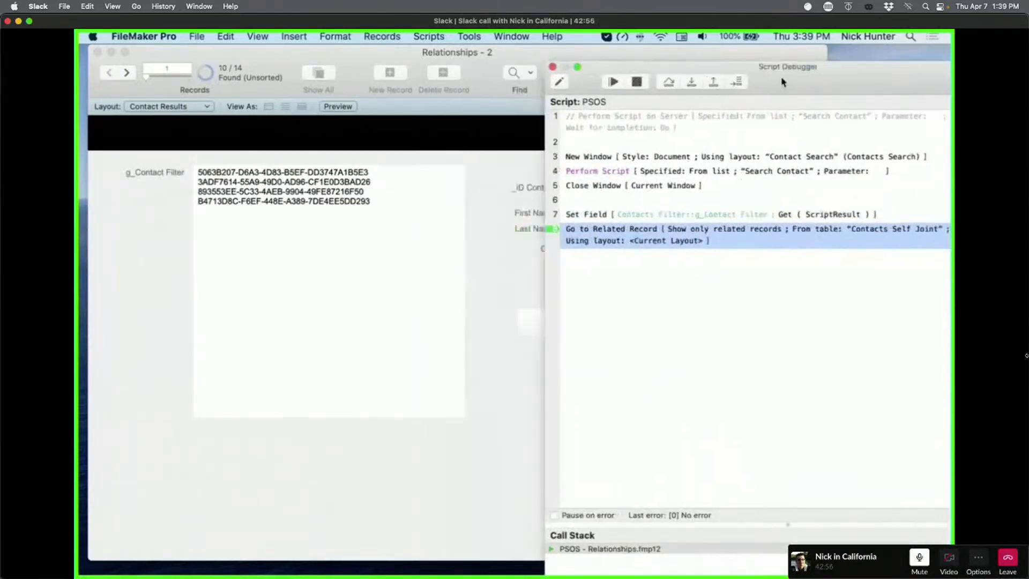
click(691, 85)
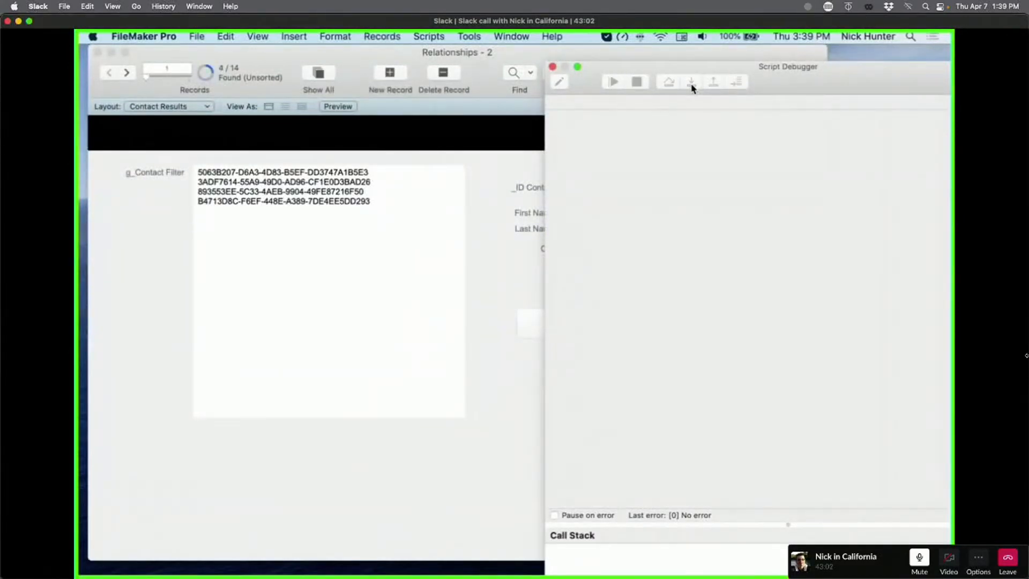
Step: Examine the _ID Contact field's type and options in the Contacts table's field definitions, leaving them without changes
click(503, 165)
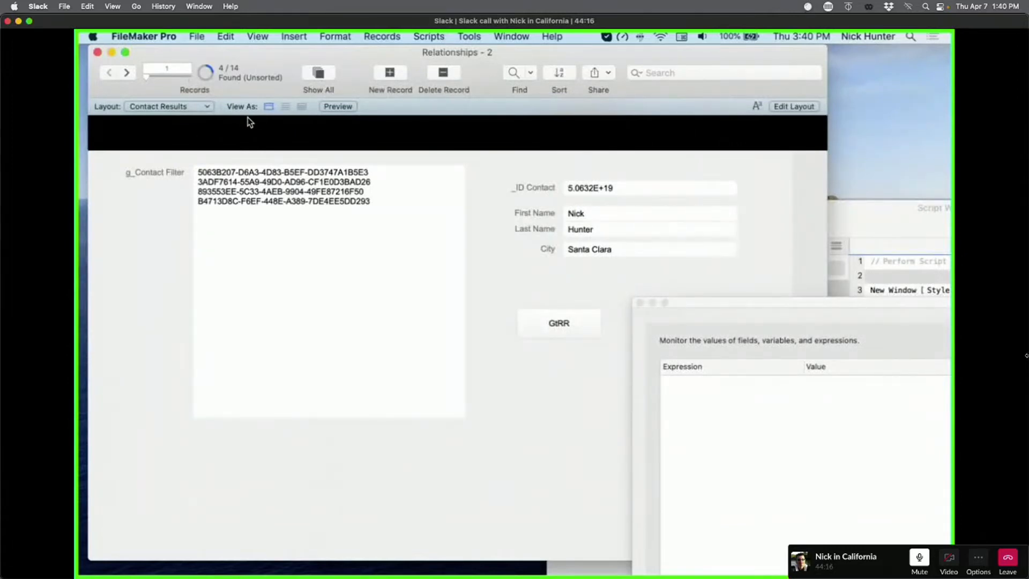
key(super+shift+d)
click(424, 76)
click(236, 134)
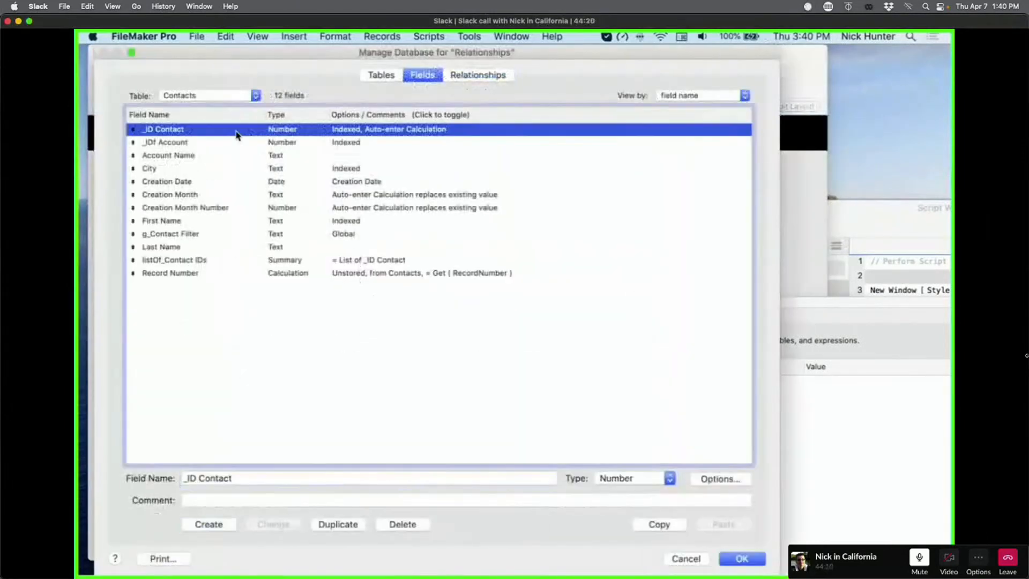
key(Escape)
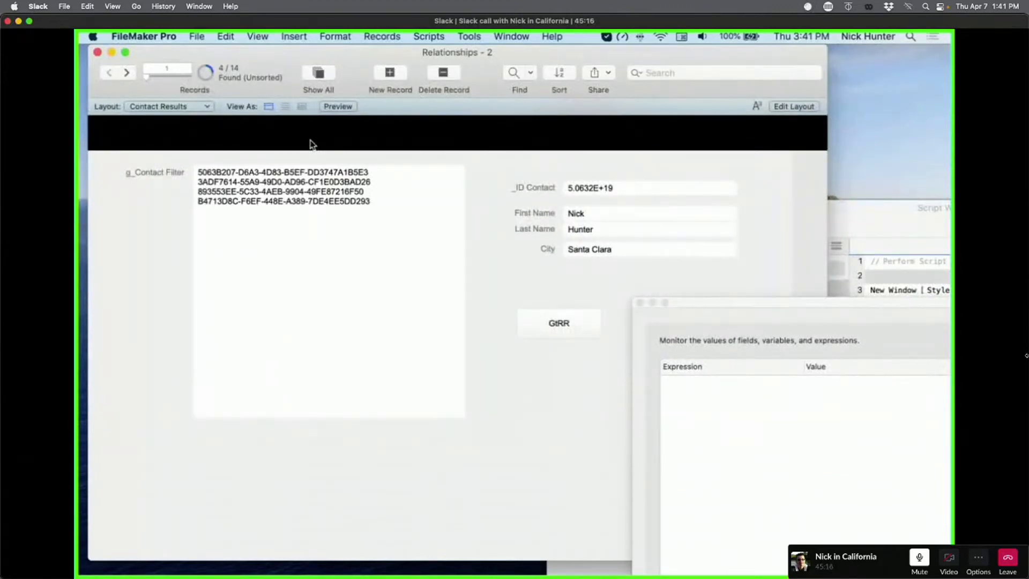
Step: Highlight the last contact ID in the g_Contact Filter field for review and leave the field
click(305, 202)
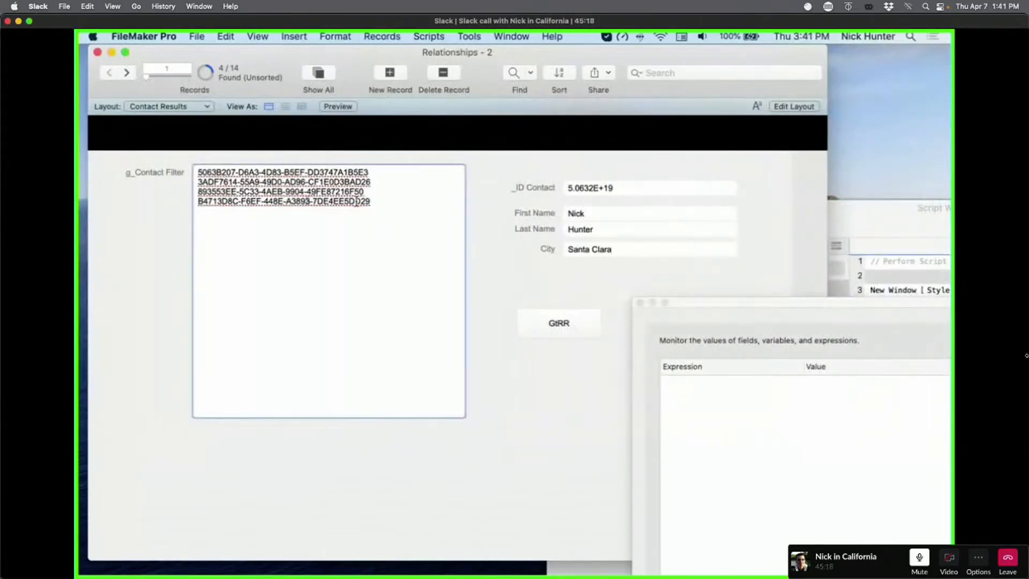
drag(381, 203, 191, 204)
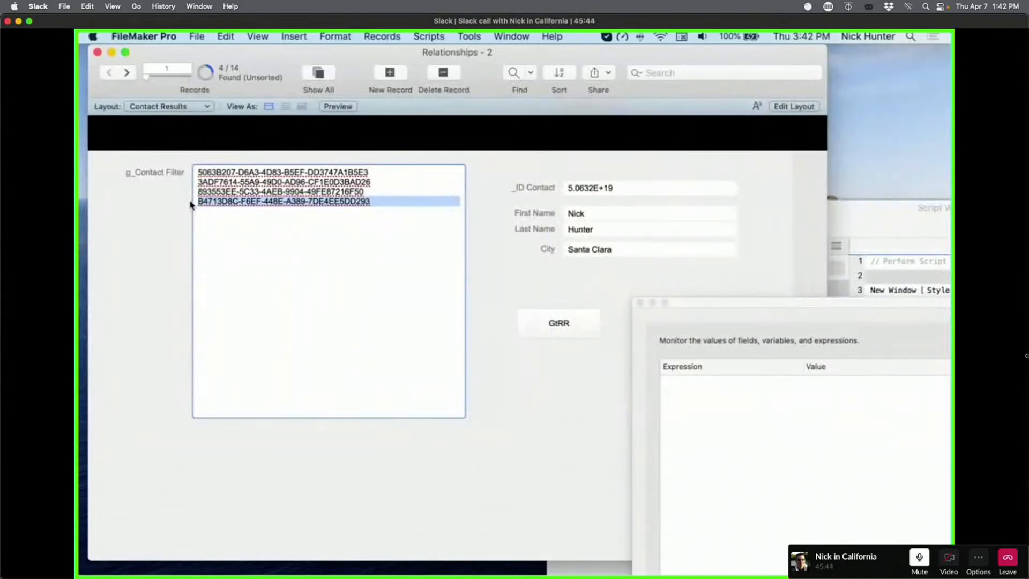
click(461, 156)
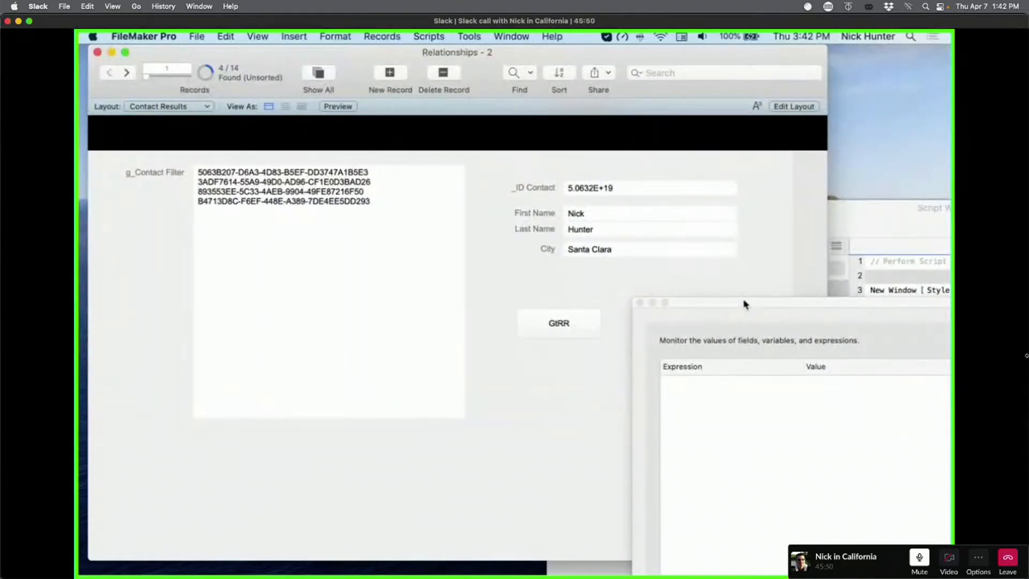
Step: Bring the Script Workspace forward and open the Search Contact script for editing
drag(744, 305, 757, 335)
drag(852, 239, 429, 90)
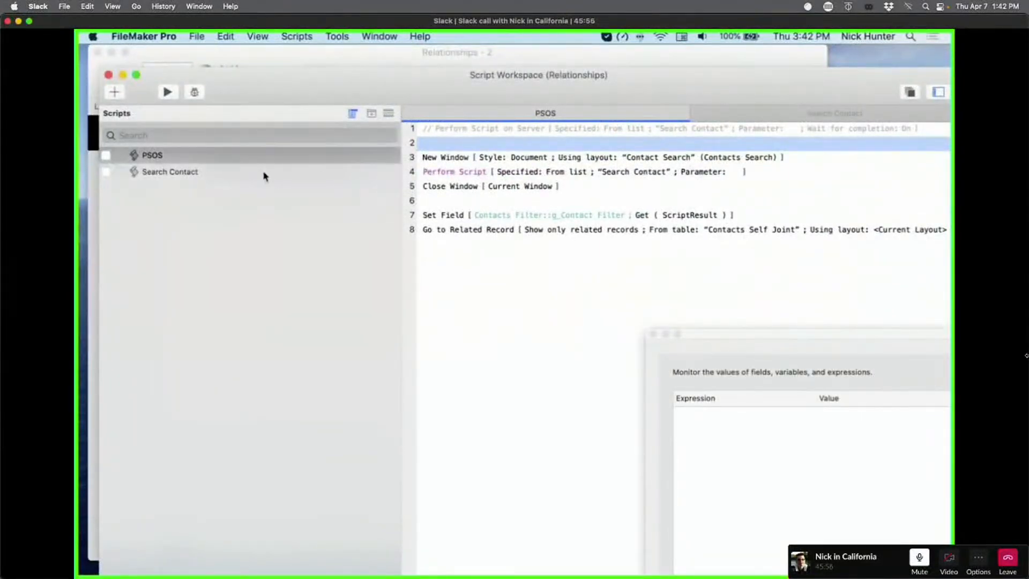
click(195, 159)
click(196, 172)
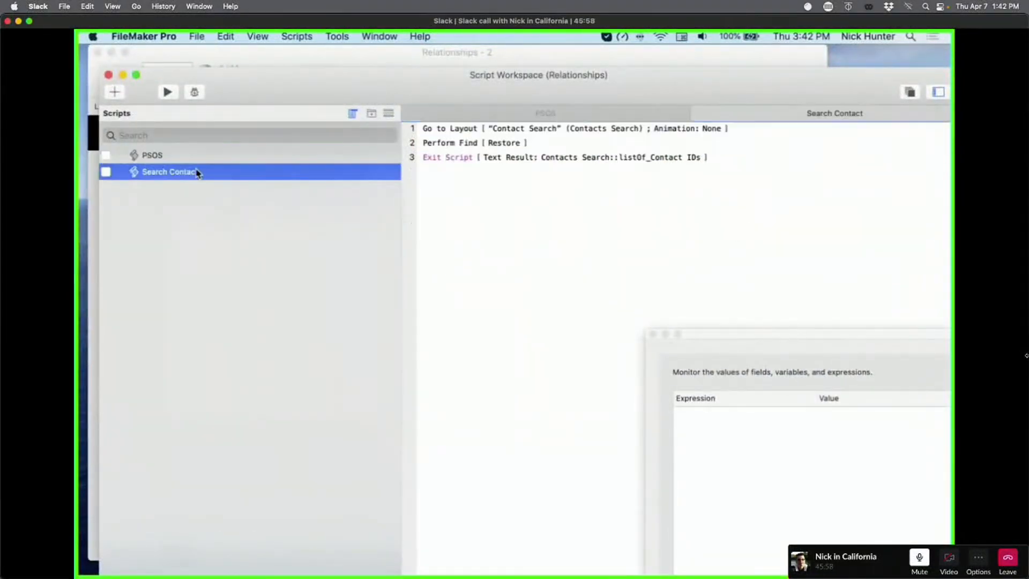
Step: Insert a Set Variable step directly after Perform Find and open its options
click(455, 144)
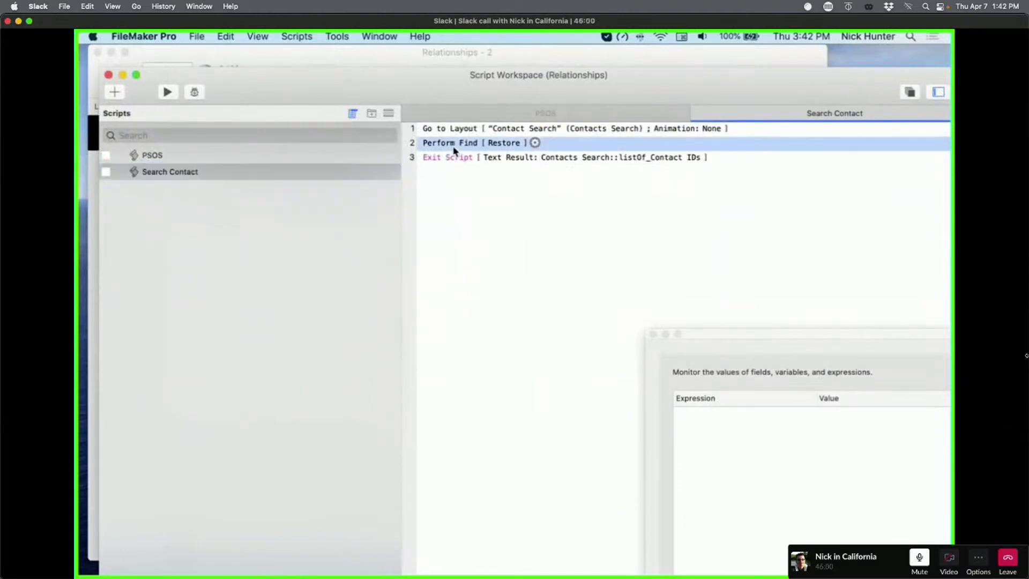
key(Return)
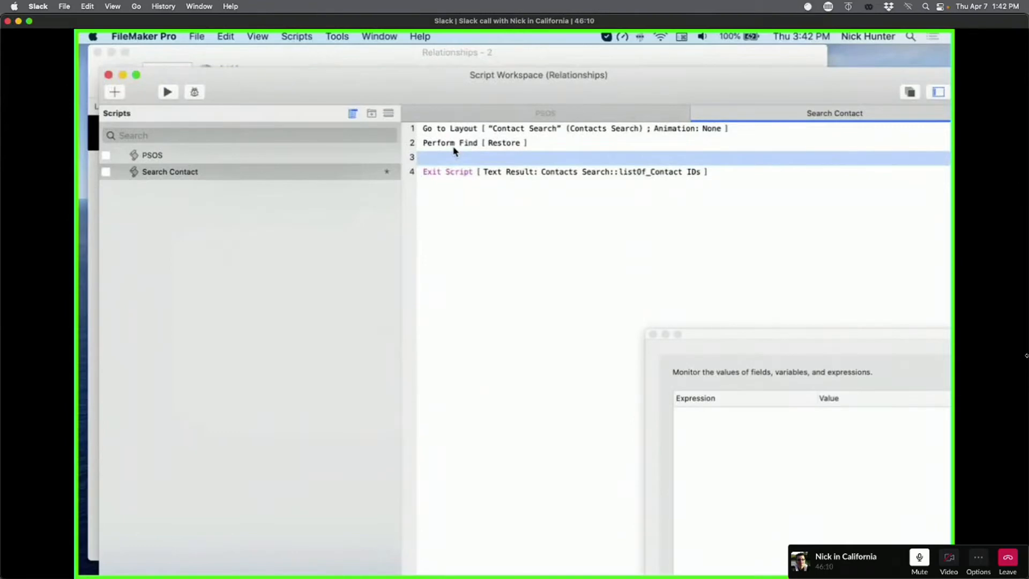
text(set v)
key(Return)
key(Return)
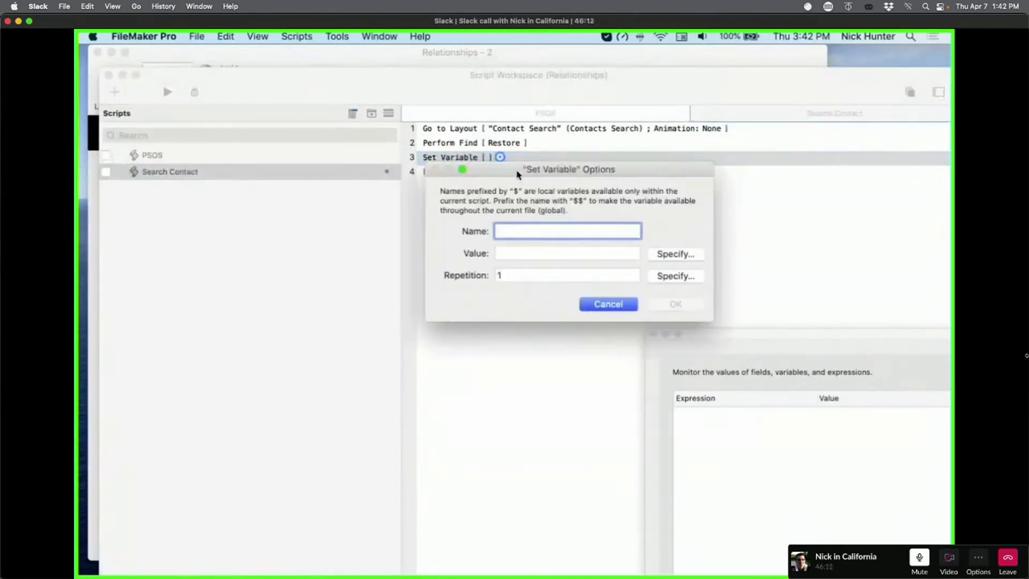
Step: Name the variable $error and set its value to Get ( LastError )
text($)
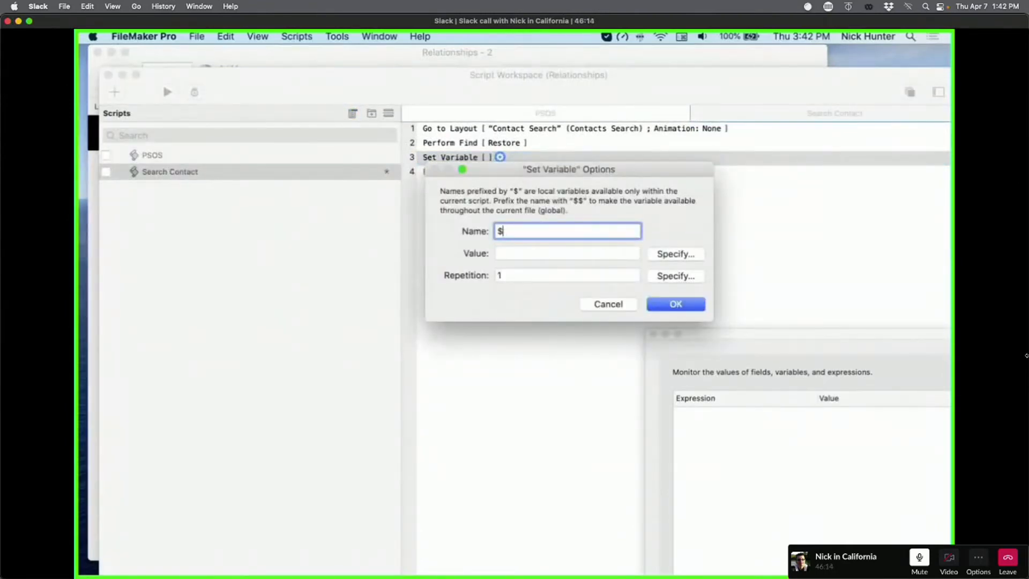
text(error)
click(675, 253)
text(get)
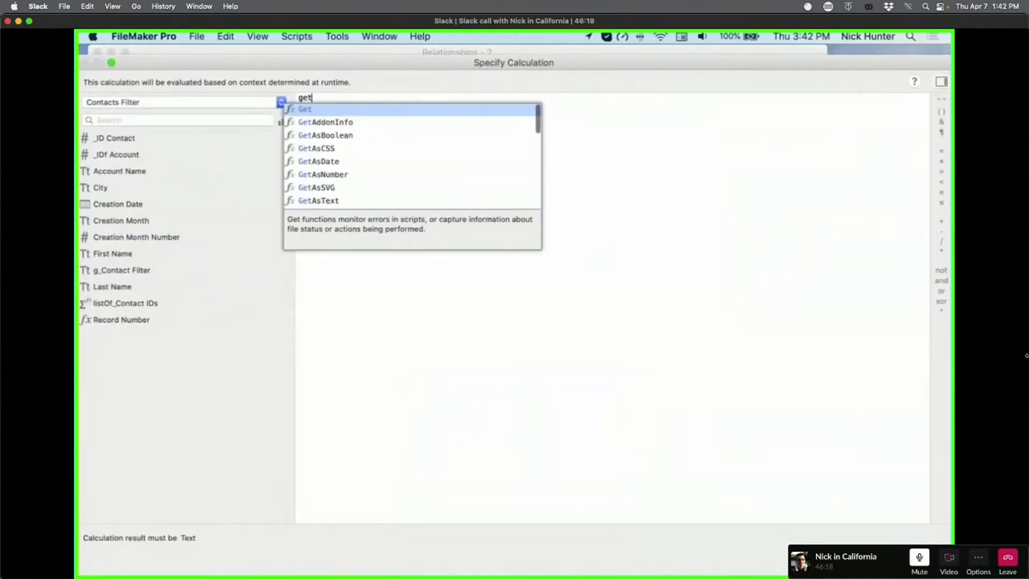
key(Return)
text(last)
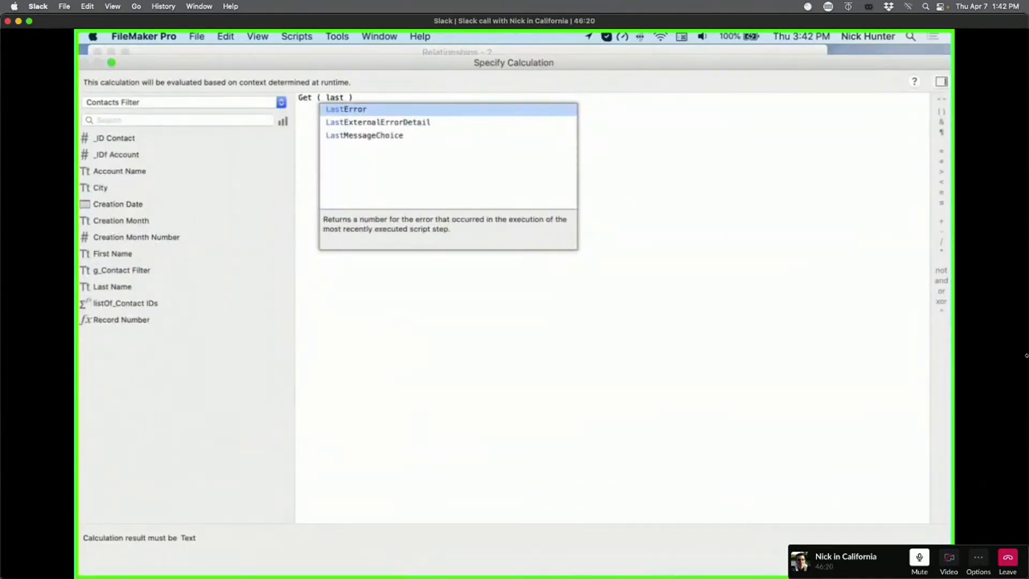
key(Return)
key(Return)
click(678, 303)
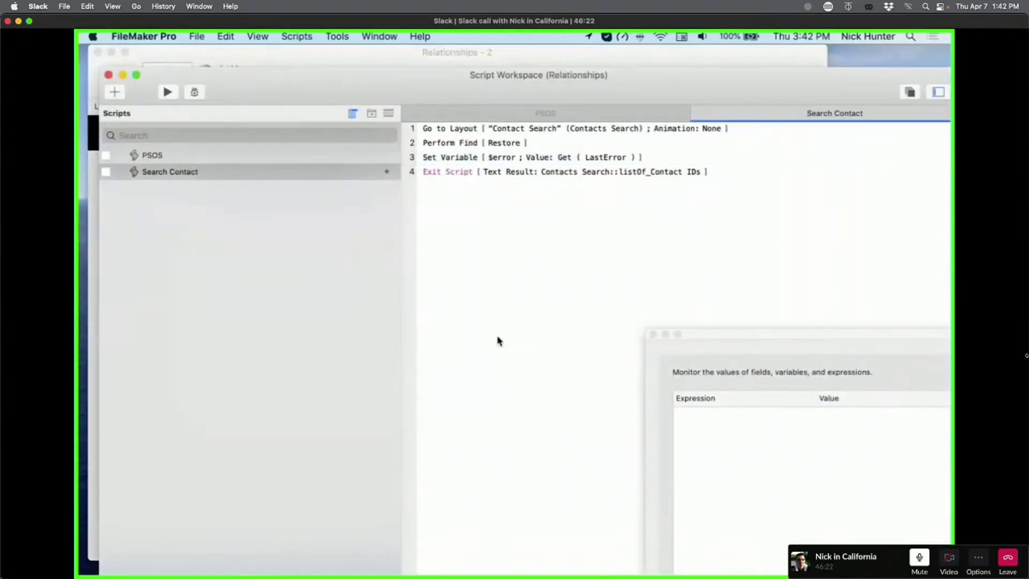
click(453, 143)
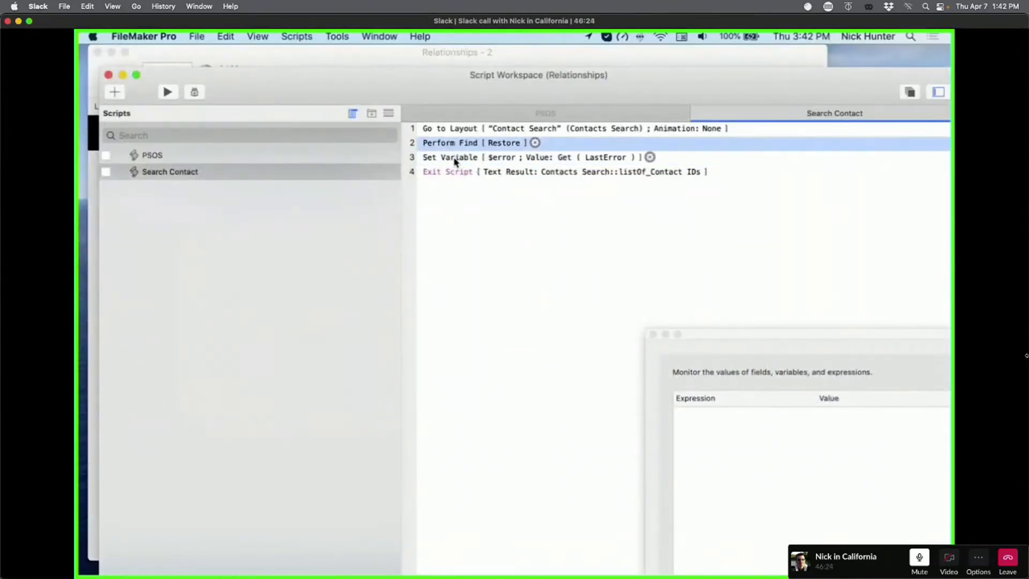
shift+click(455, 160)
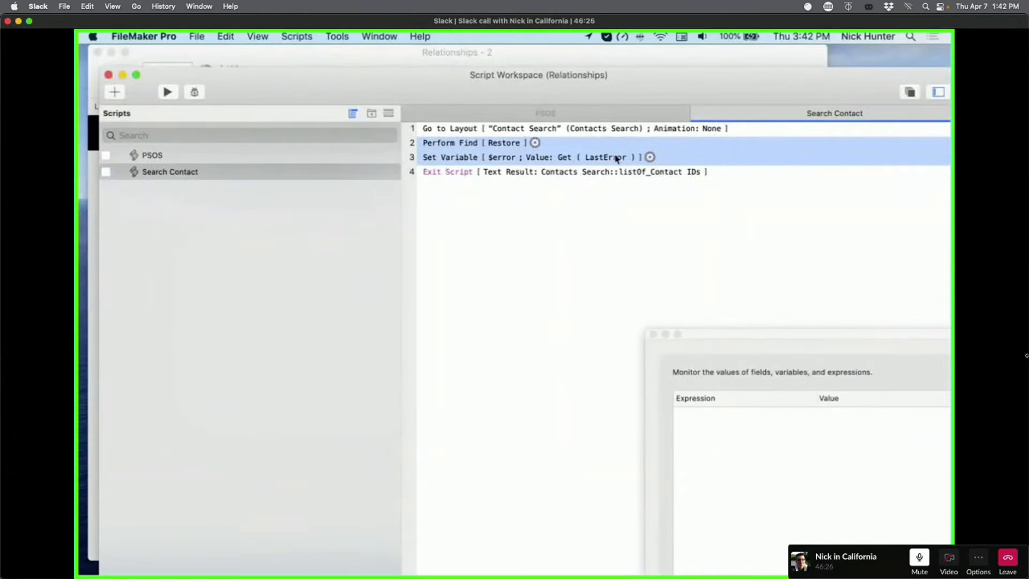
click(457, 161)
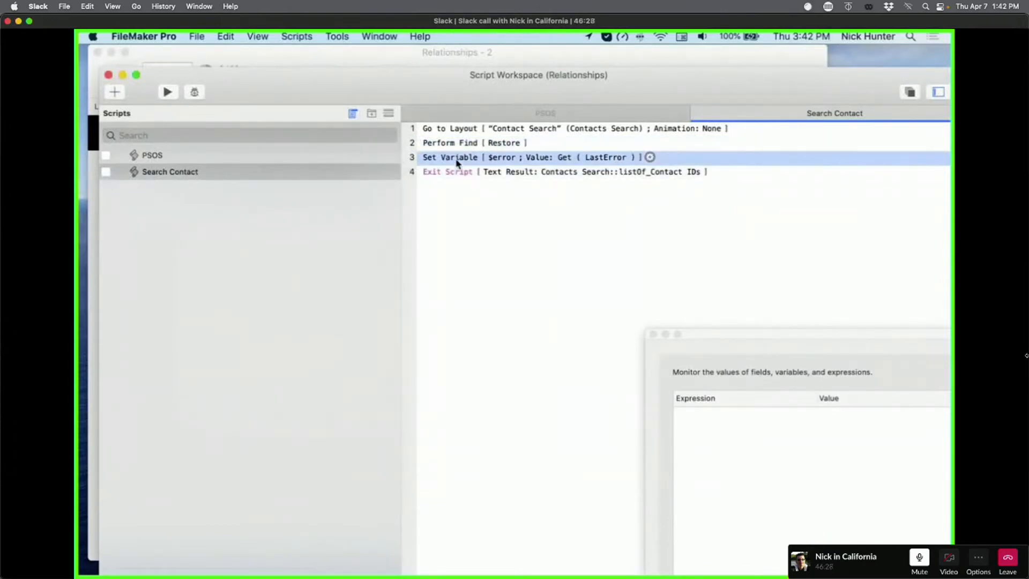
key(Return)
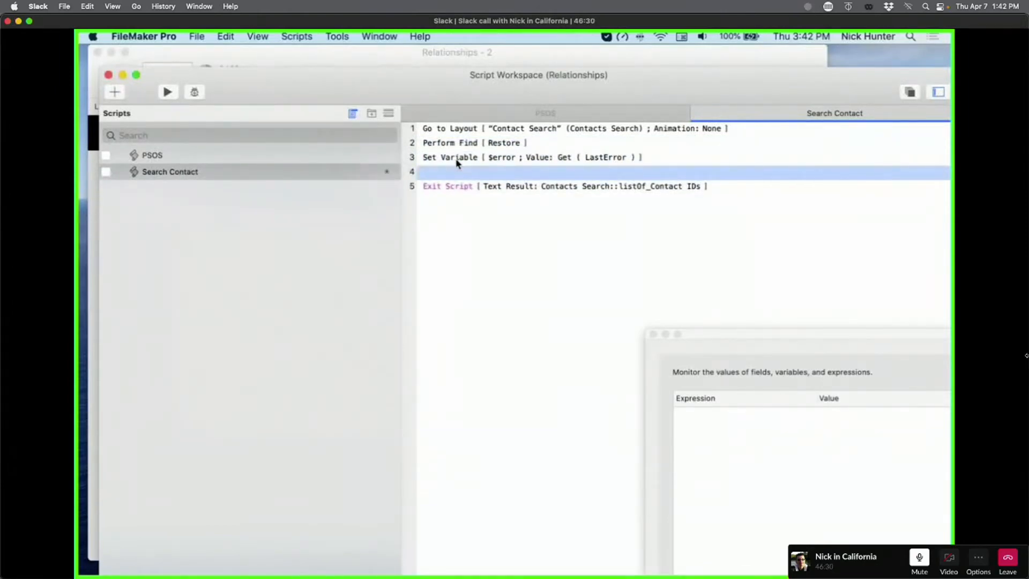
click(457, 162)
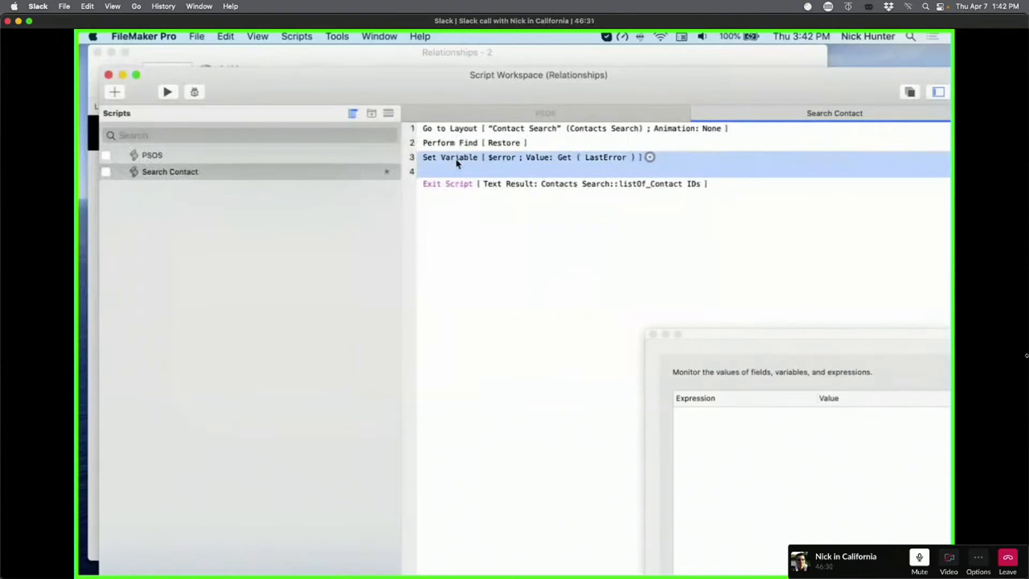
Step: Copy the Exit Script step's text result expression and replace it with an If function
click(619, 173)
drag(728, 172, 545, 165)
key(super+c)
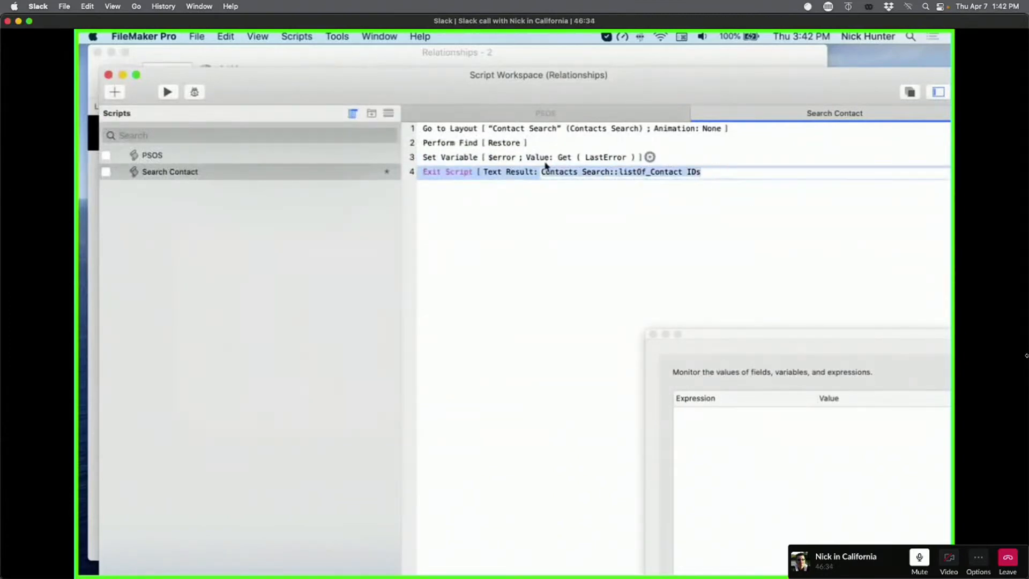
key(BackSpace)
text(If)
key(Return)
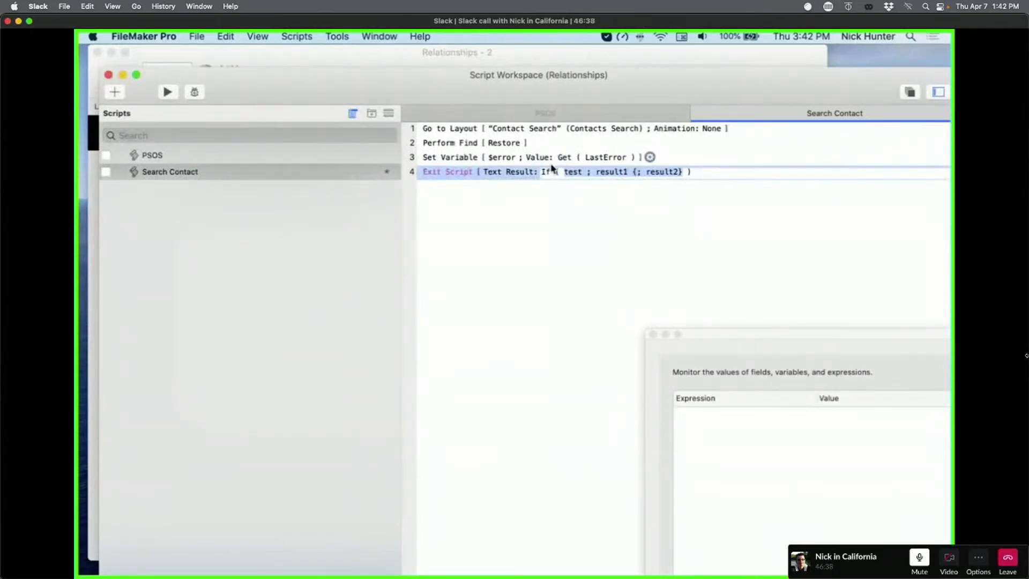
Step: Complete the Exit Script text result as If ( $error ; $error ; Contacts Search::listOf_Contact IDs )
double_click(575, 175)
key(super+v)
key(super+z)
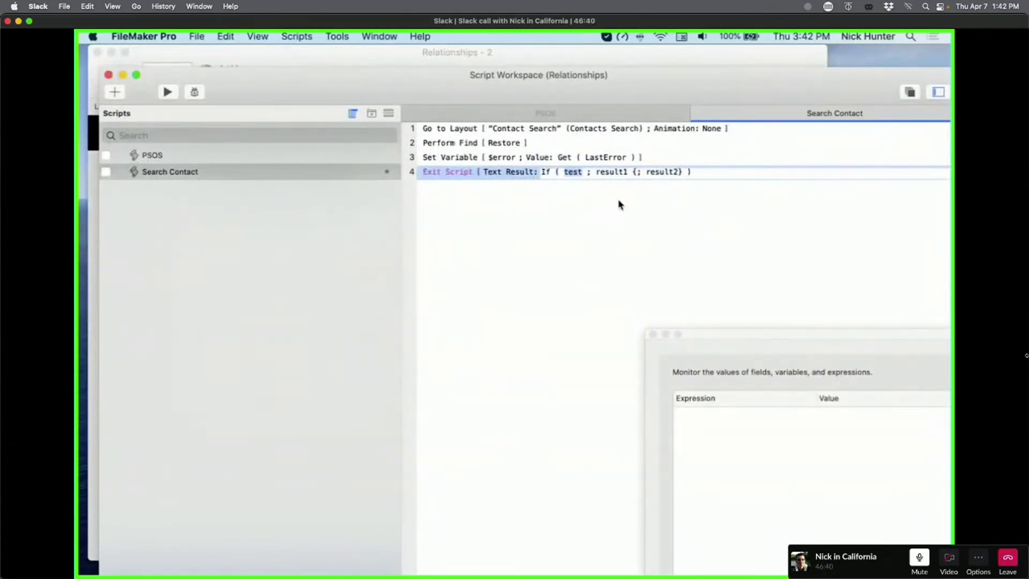
text($error)
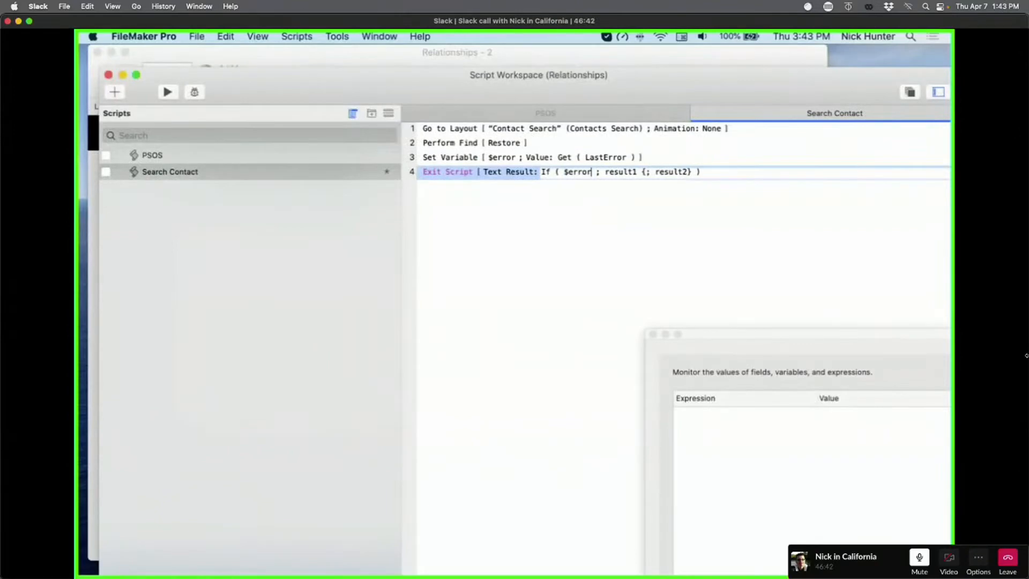
drag(604, 171, 689, 171)
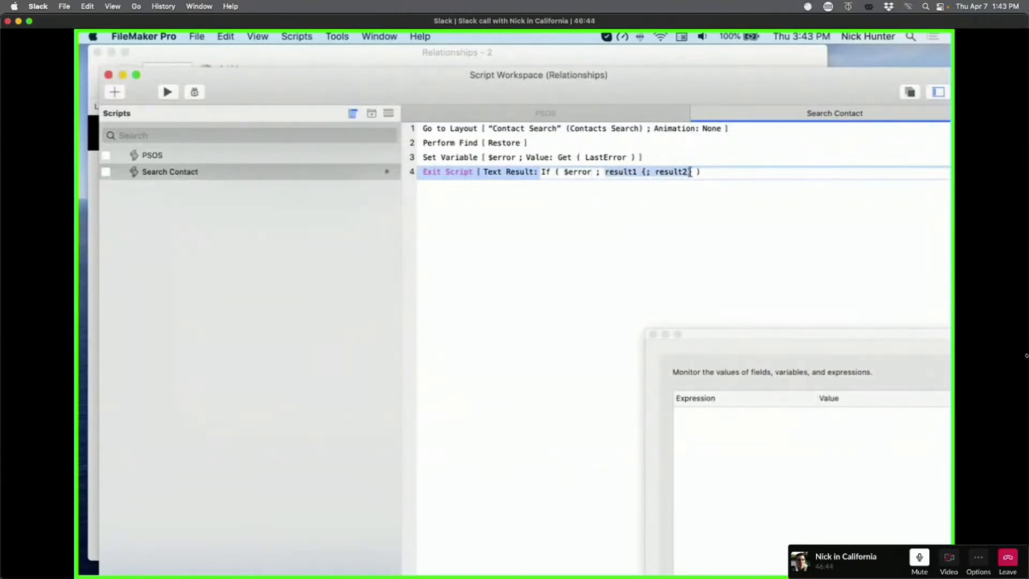
text($err)
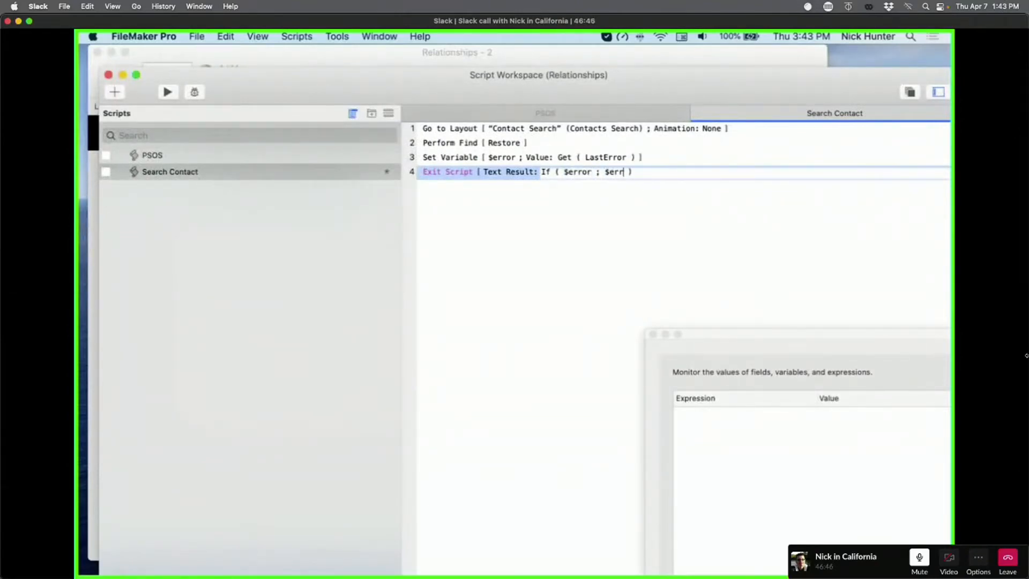
text(or ; Contacts Search::listOf_Contact IDs)
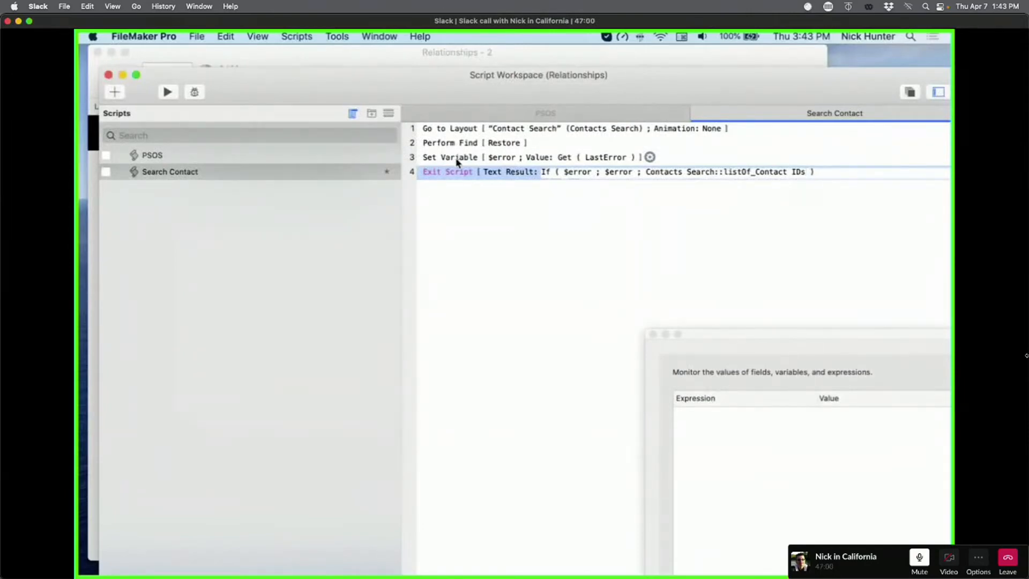
click(583, 172)
drag(564, 172, 591, 171)
click(572, 193)
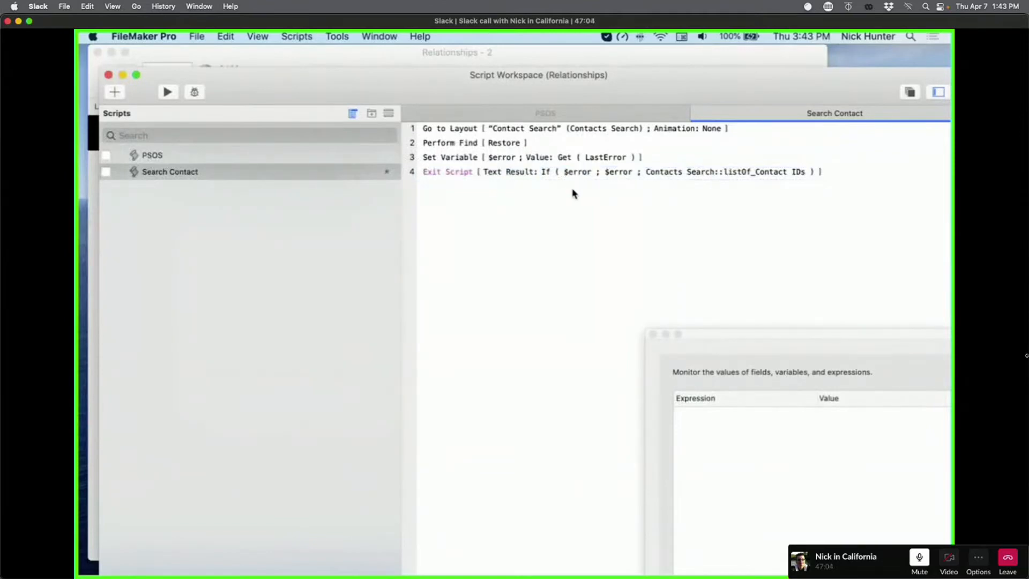
Step: Try inserting Adjust Window and Reset Account Password steps between Set Variable and Exit Script, and delete them again
click(479, 164)
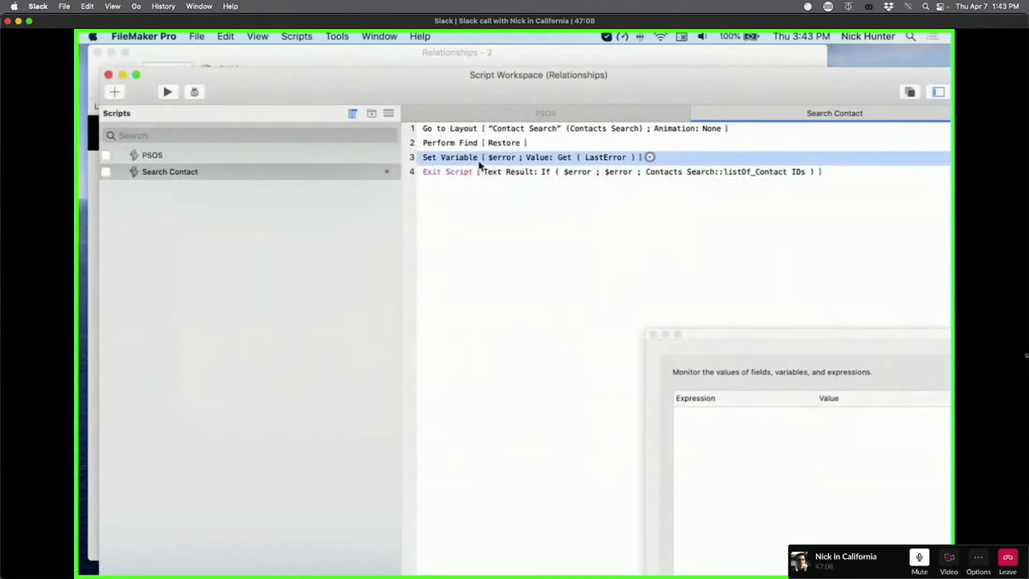
text(kdjskdfjklsd)
key(BackSpace)
key(BackSpace)
key(BackSpace)
key(BackSpace)
key(BackSpace)
key(BackSpace)
key(BackSpace)
key(BackSpace)
key(BackSpace)
key(BackSpace)
key(BackSpace)
key(BackSpace)
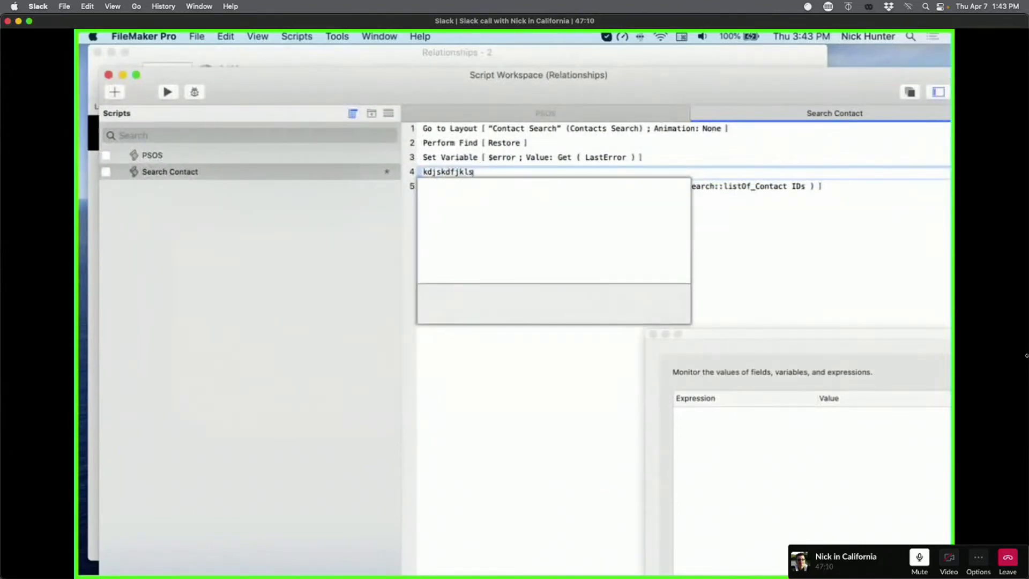
key(Down)
key(Down)
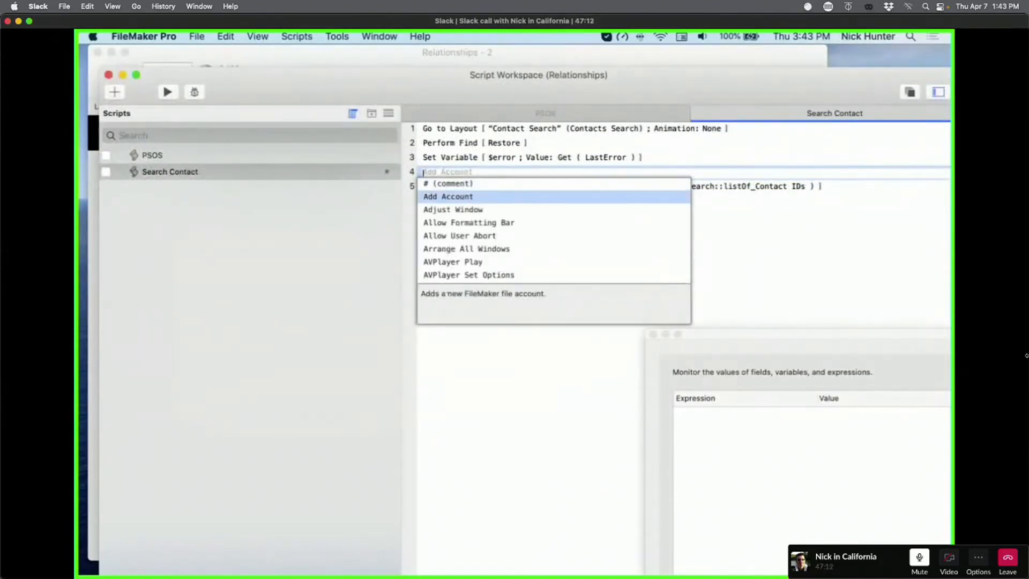
key(Return)
key(Return)
text(res)
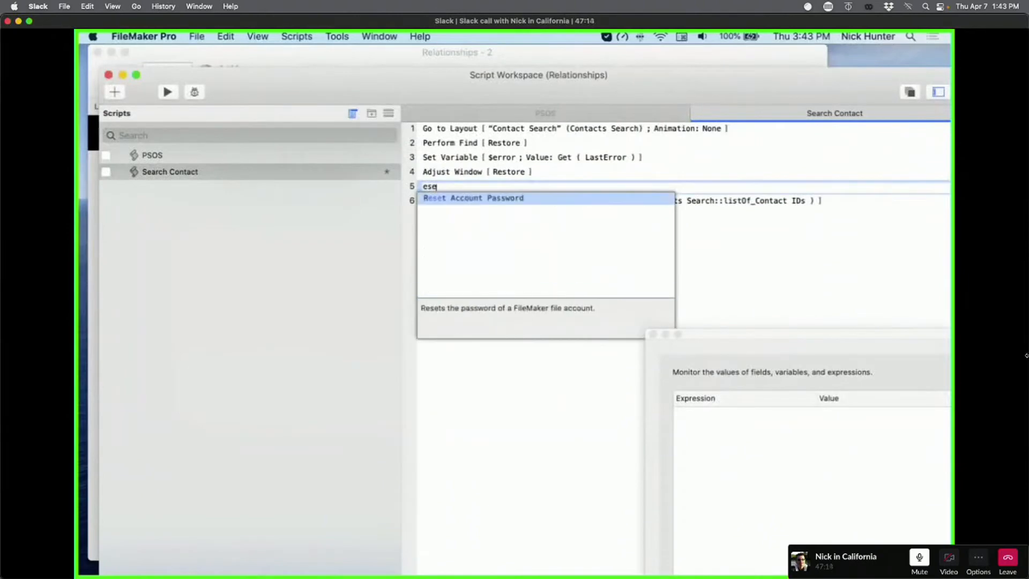
key(Return)
shift+click(509, 173)
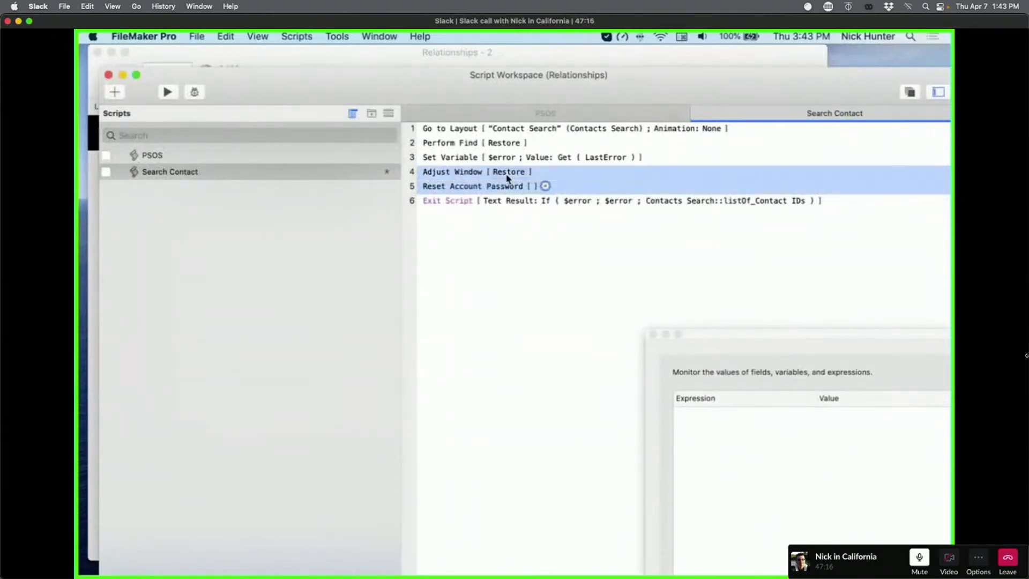
key(Delete)
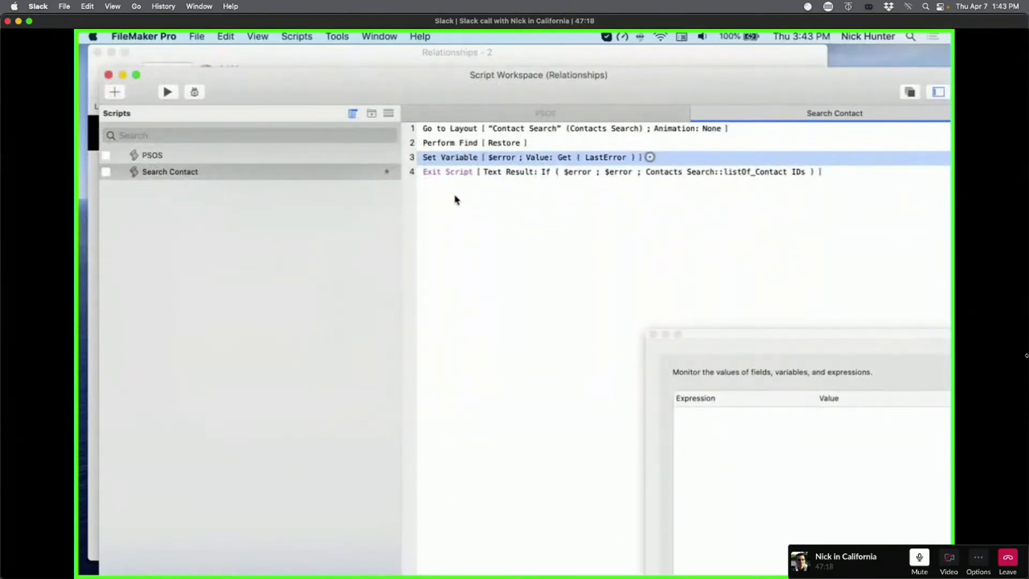
Step: Highlight the Set Variable and Exit Script steps for review and save the Search Contact script
click(454, 175)
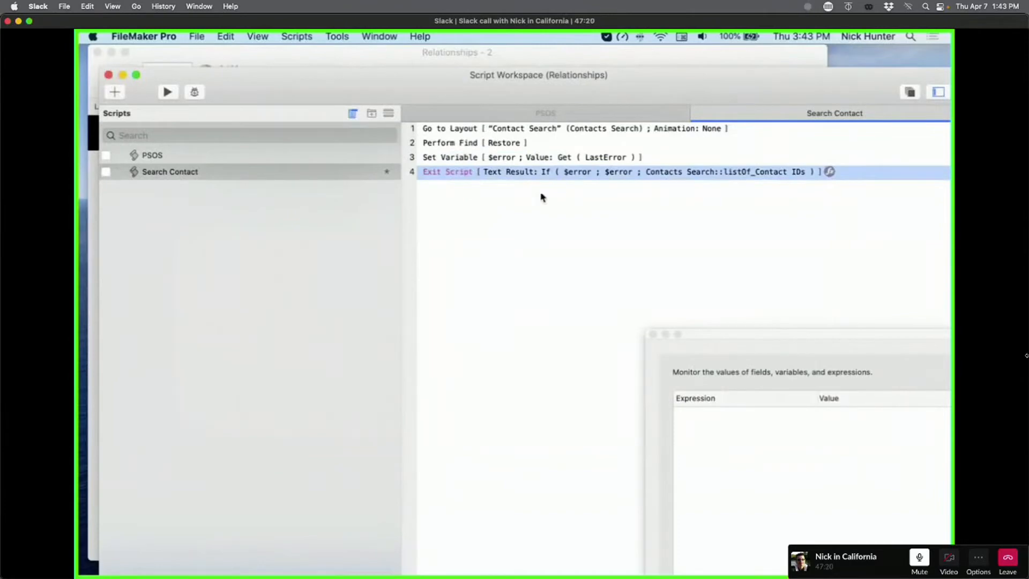
click(425, 159)
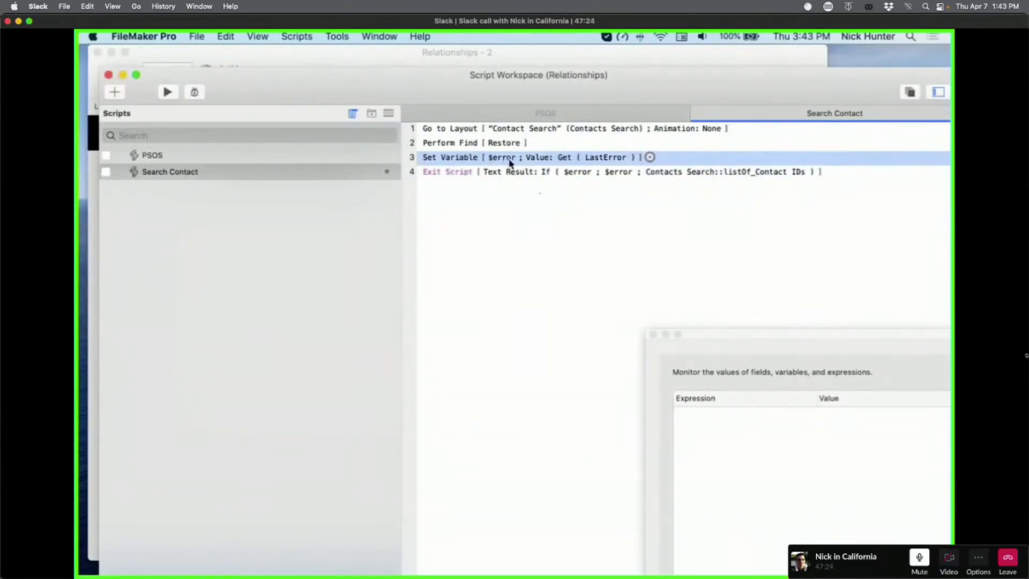
click(487, 209)
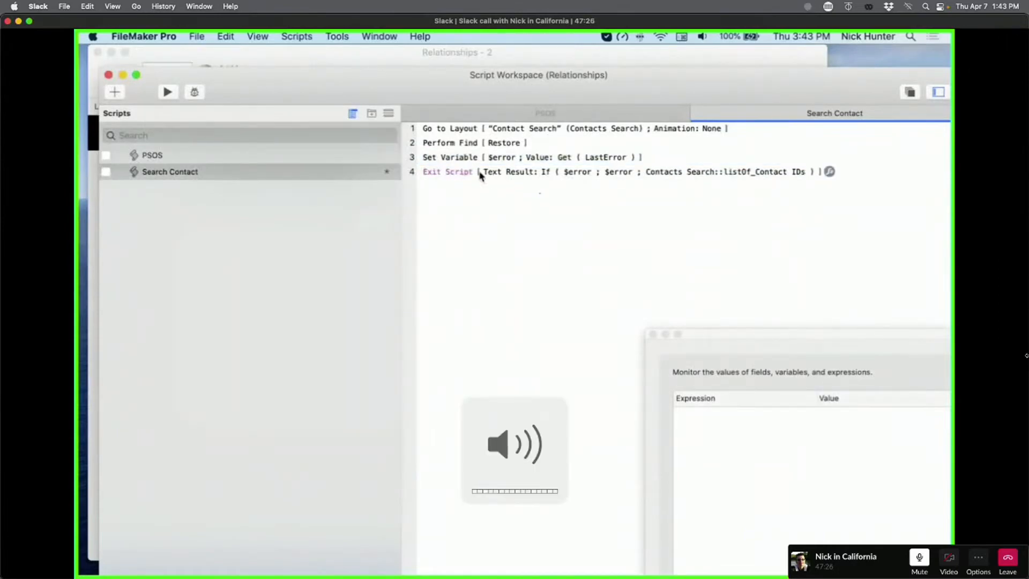
click(508, 175)
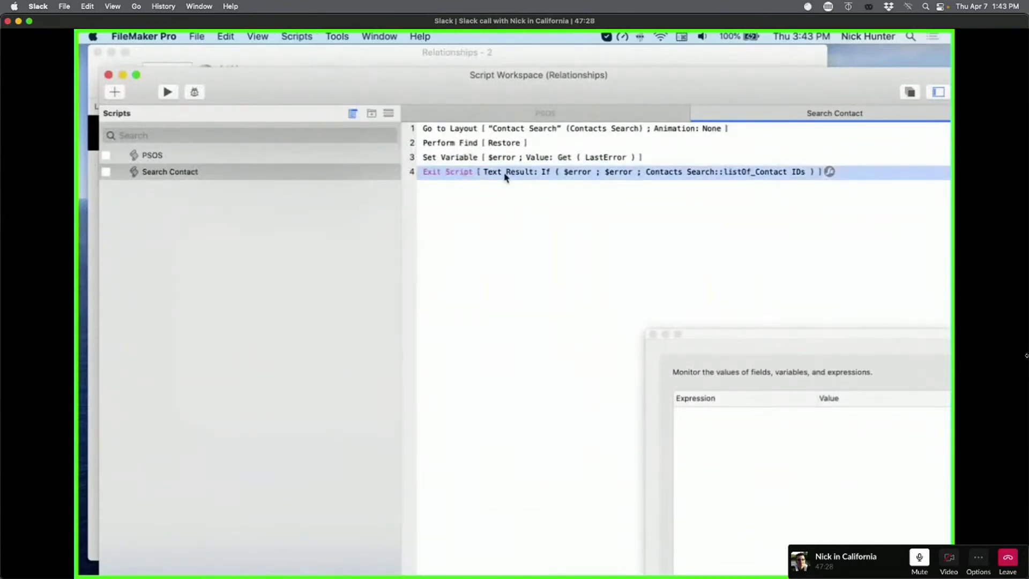
Step: Change the City criterion in the Perform Find step's stored find request to 99999
click(499, 143)
double_click(653, 198)
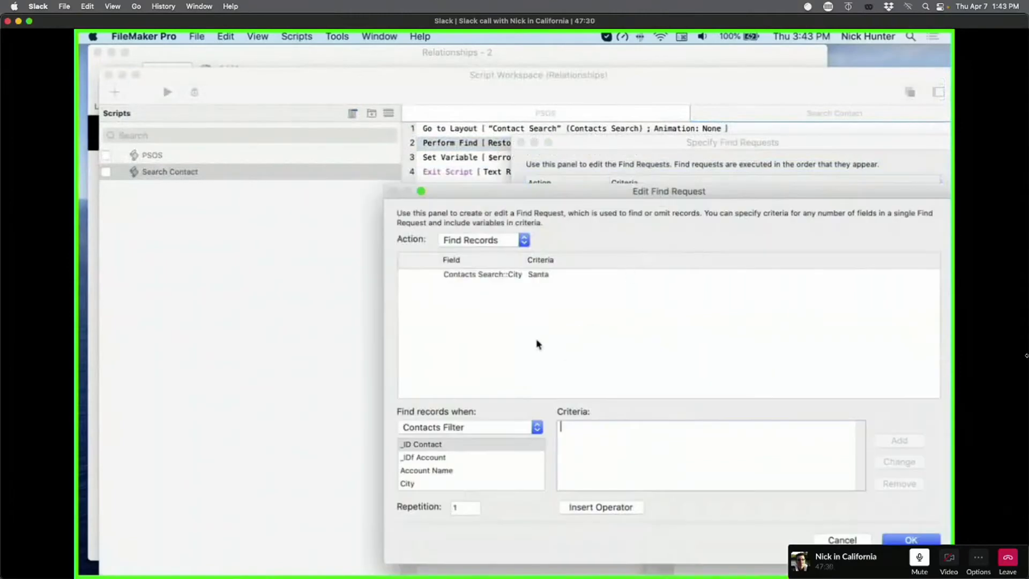
click(546, 276)
key(Tab)
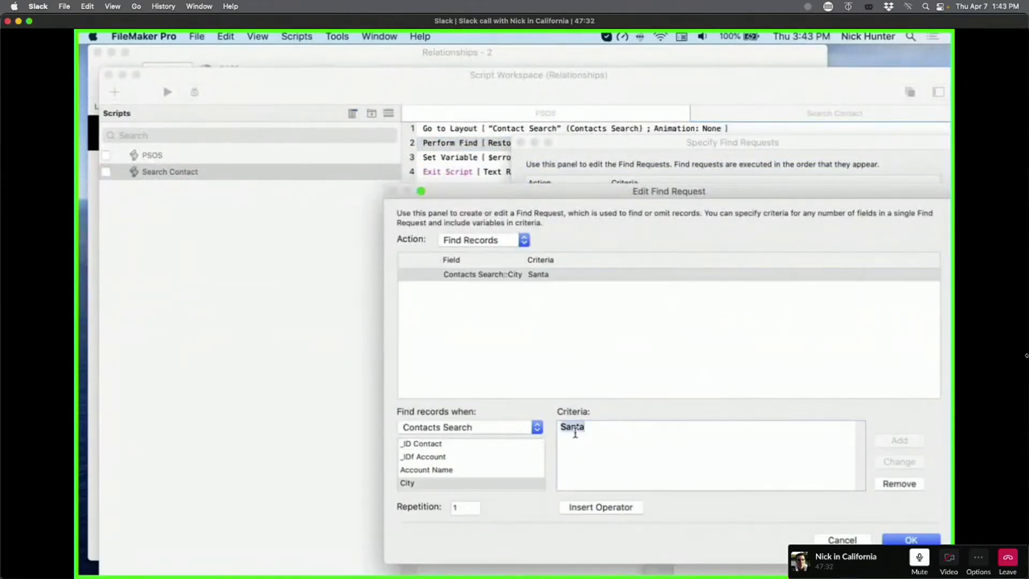
text(kk)
key(BackSpace)
key(BackSpace)
text(99999)
click(899, 461)
click(911, 539)
click(919, 353)
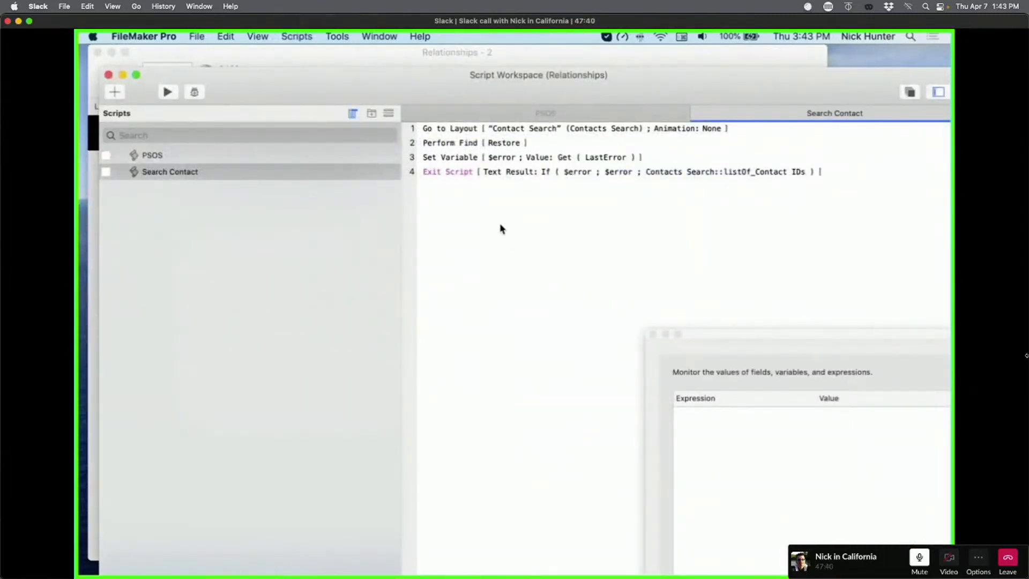
Step: Arrange the Script Workspace beside the Contact Results window and start debugging the PSOS script
double_click(462, 88)
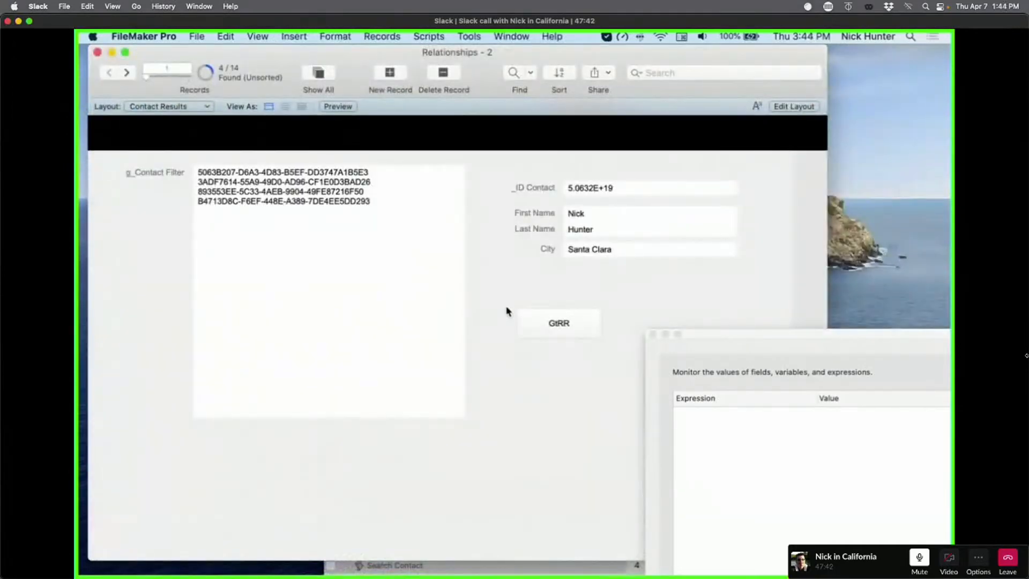
click(623, 574)
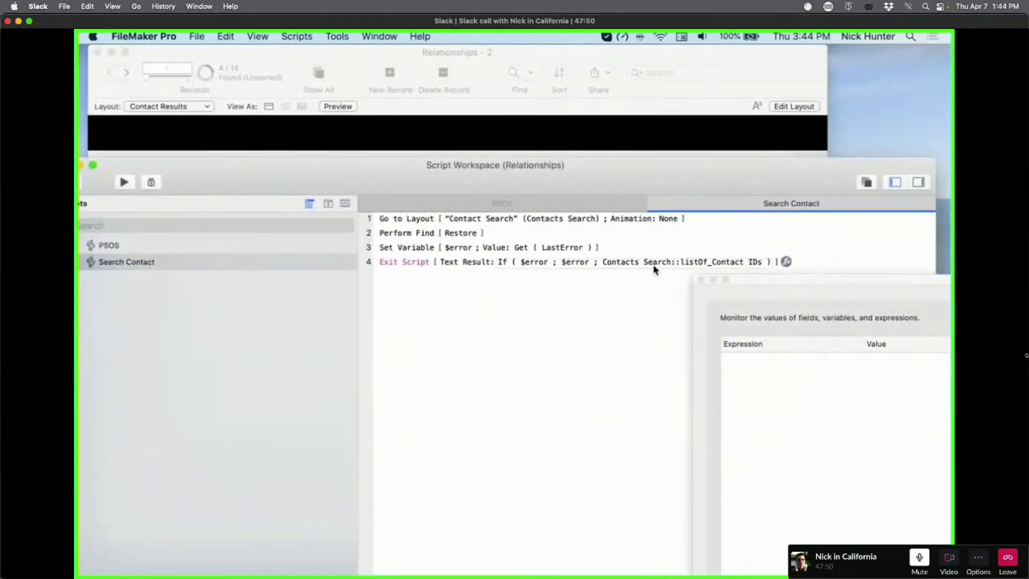
drag(322, 166, 449, 348)
click(517, 281)
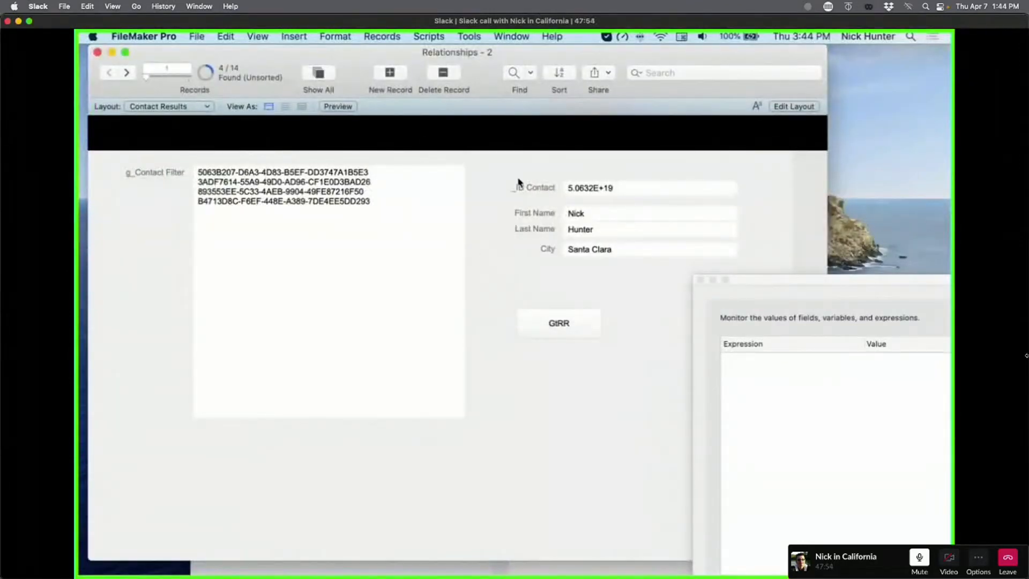
key(shift+super+s)
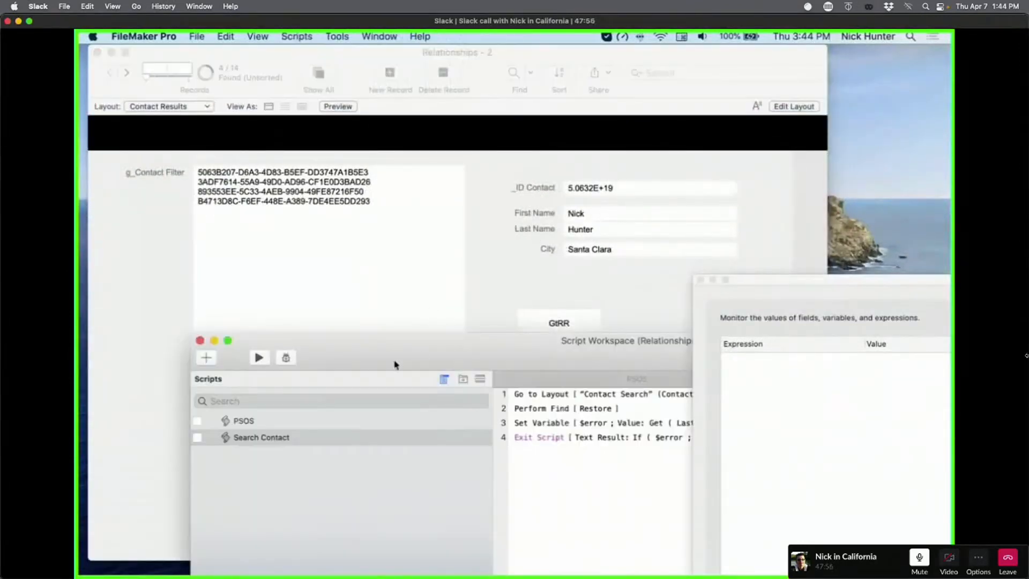
click(289, 421)
click(286, 358)
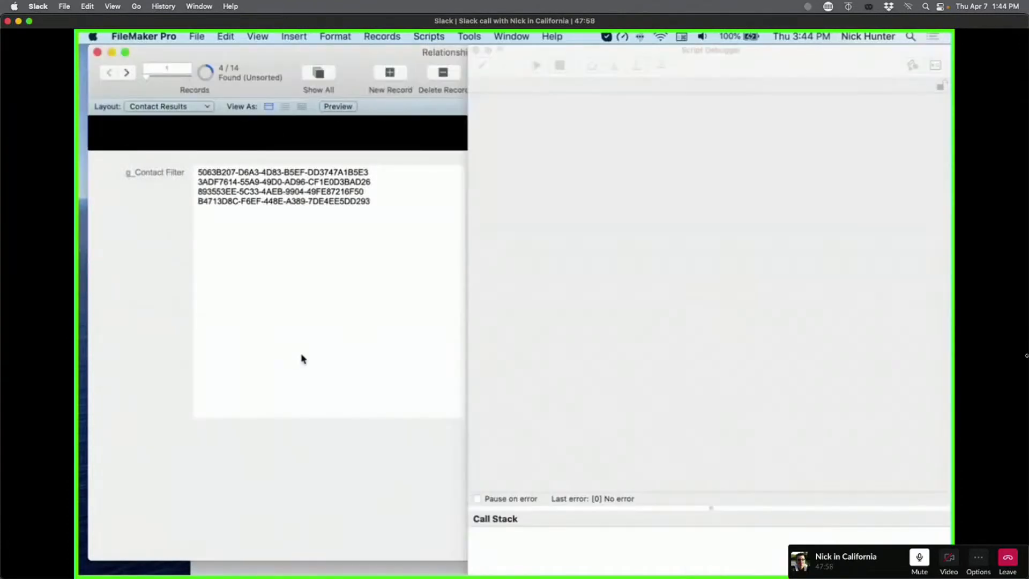
Step: Step through PSOS into Search Contact, continue past the failed find, and run the Set Variable step for $error
click(616, 65)
click(616, 64)
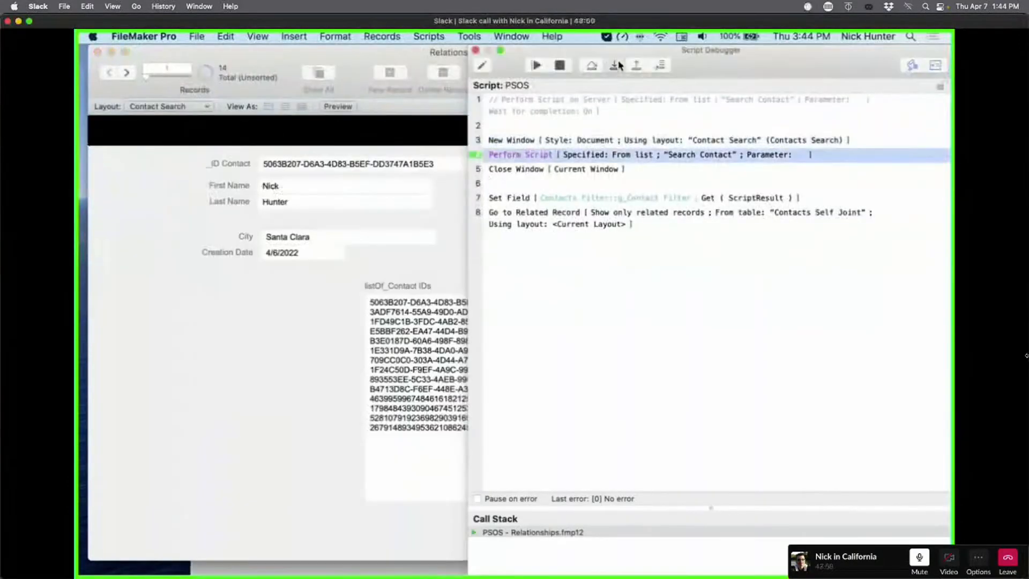
click(616, 65)
click(616, 65)
click(616, 65)
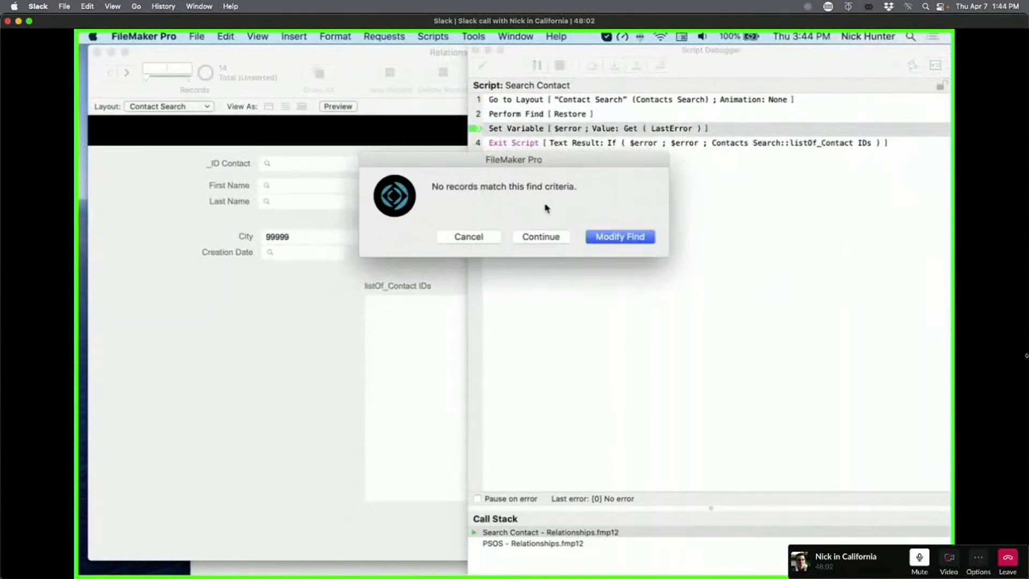
click(541, 236)
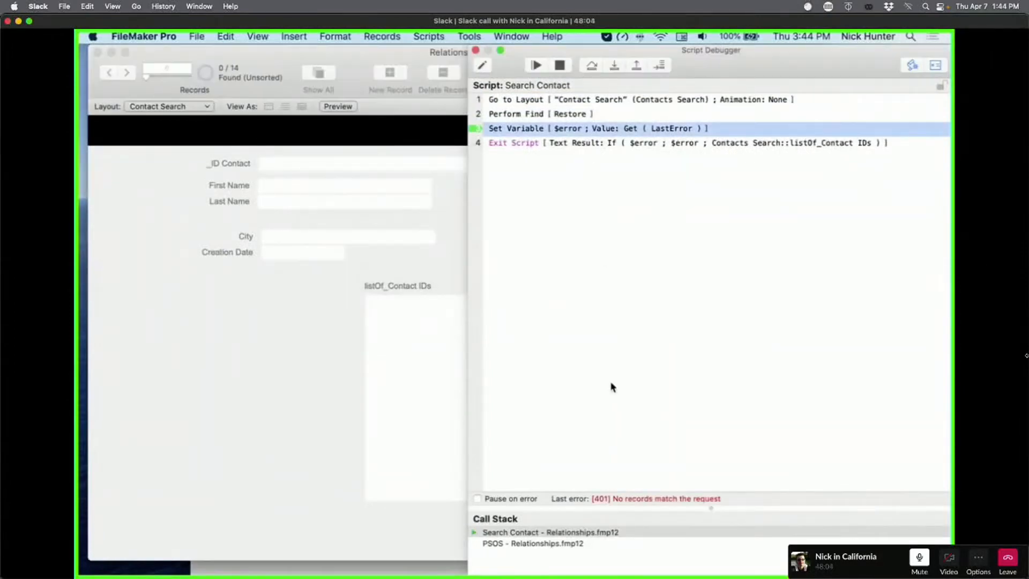
click(615, 65)
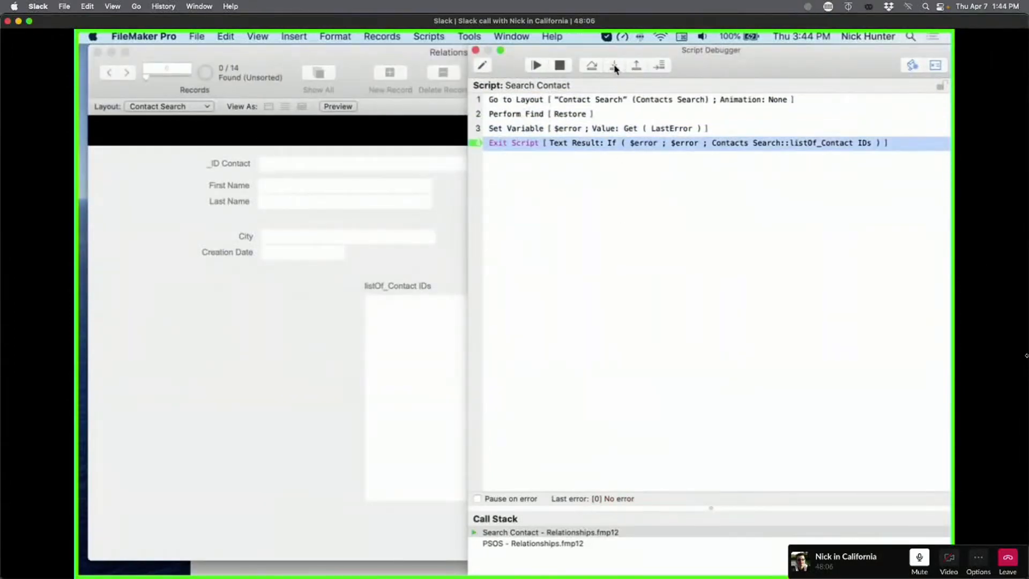
Step: Inspect the $error variable and the listOf_Contact IDs field in the Data Viewer's current script values
drag(858, 64, 734, 78)
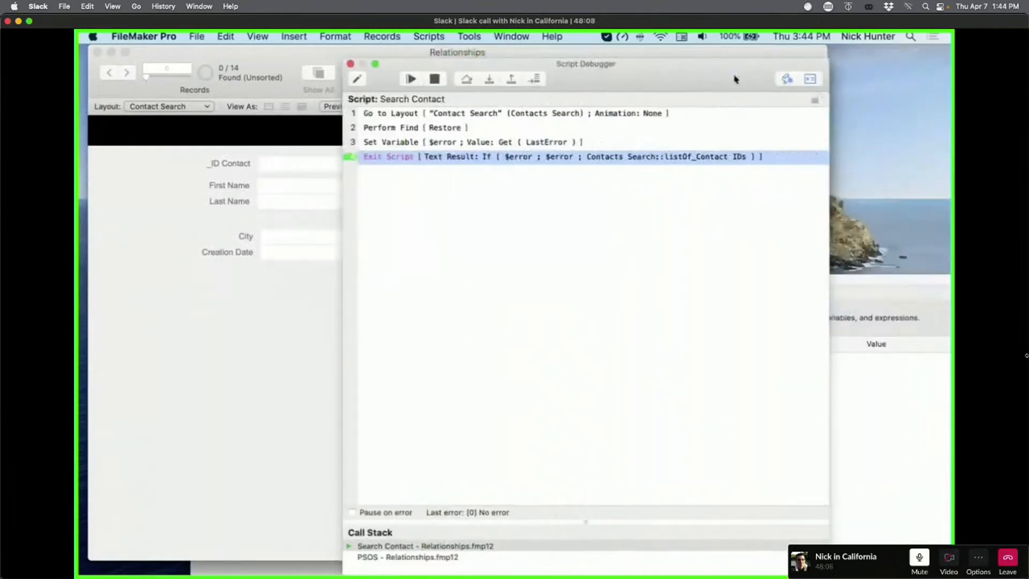
click(810, 80)
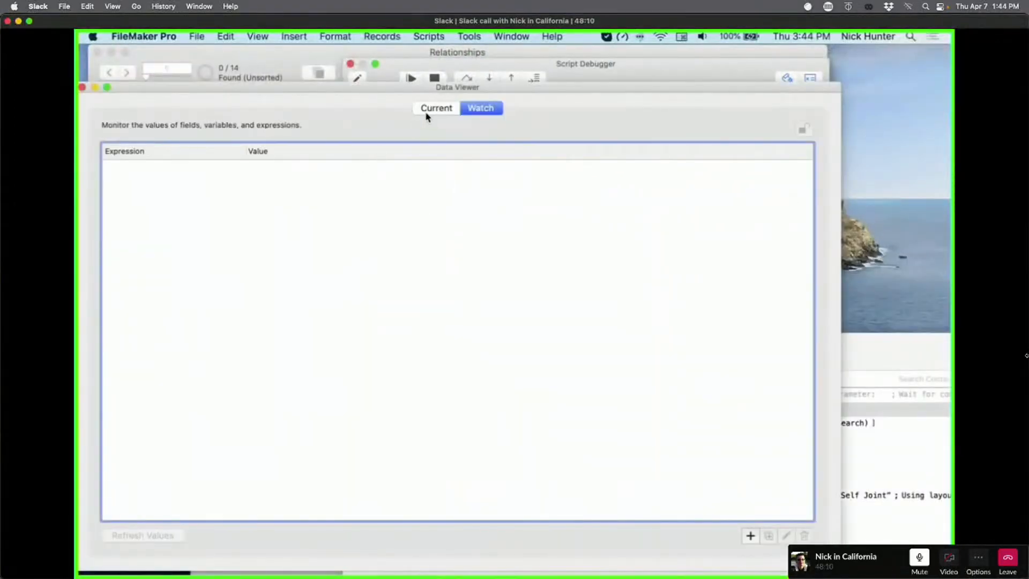
click(437, 109)
click(121, 166)
click(129, 181)
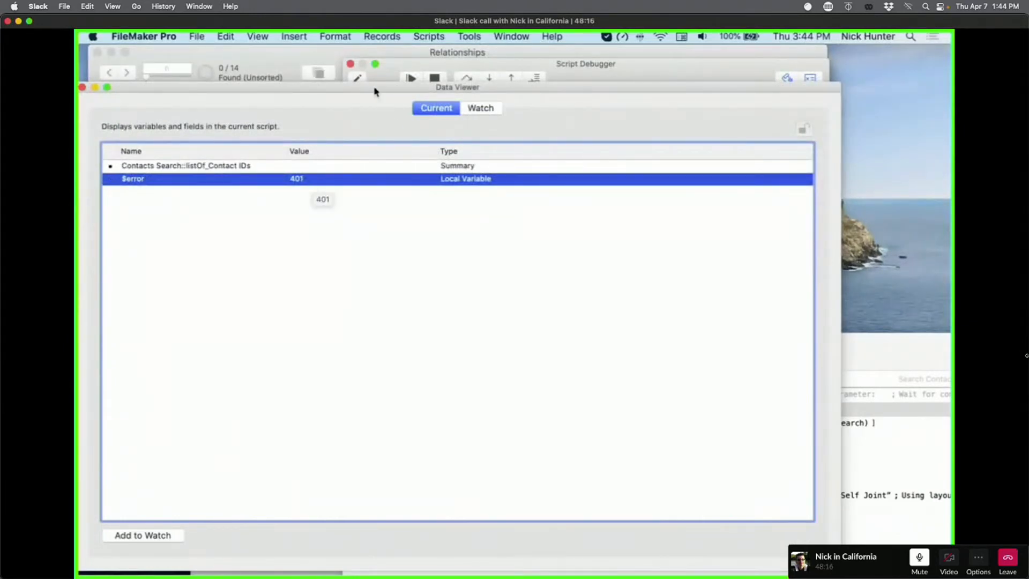
drag(374, 88, 718, 337)
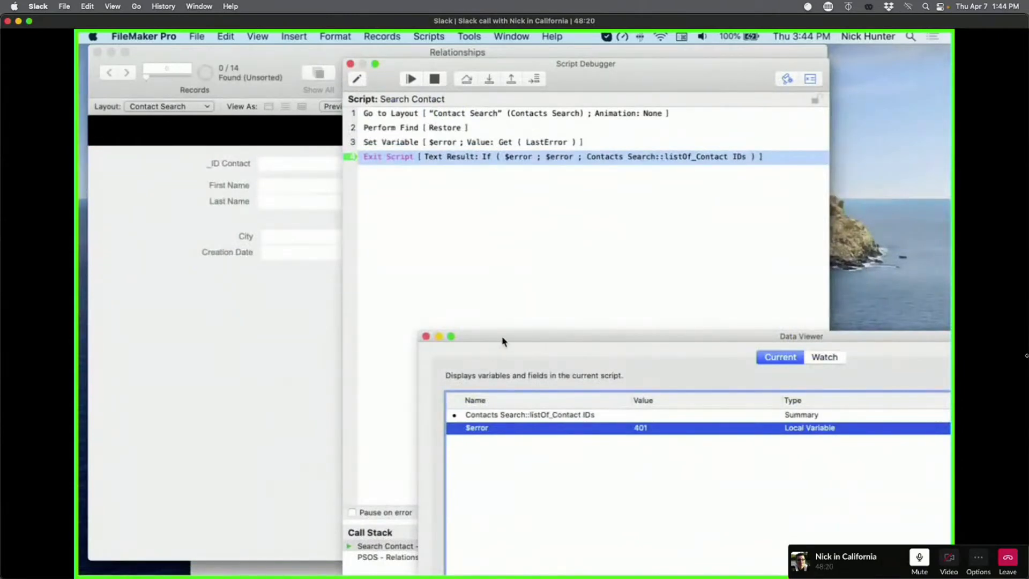
drag(504, 337, 685, 464)
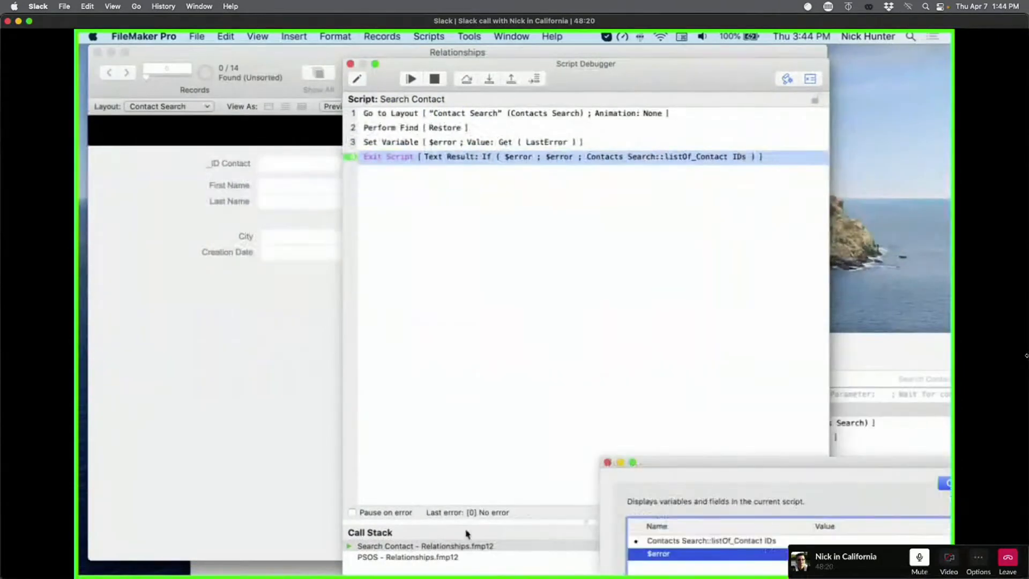
click(545, 260)
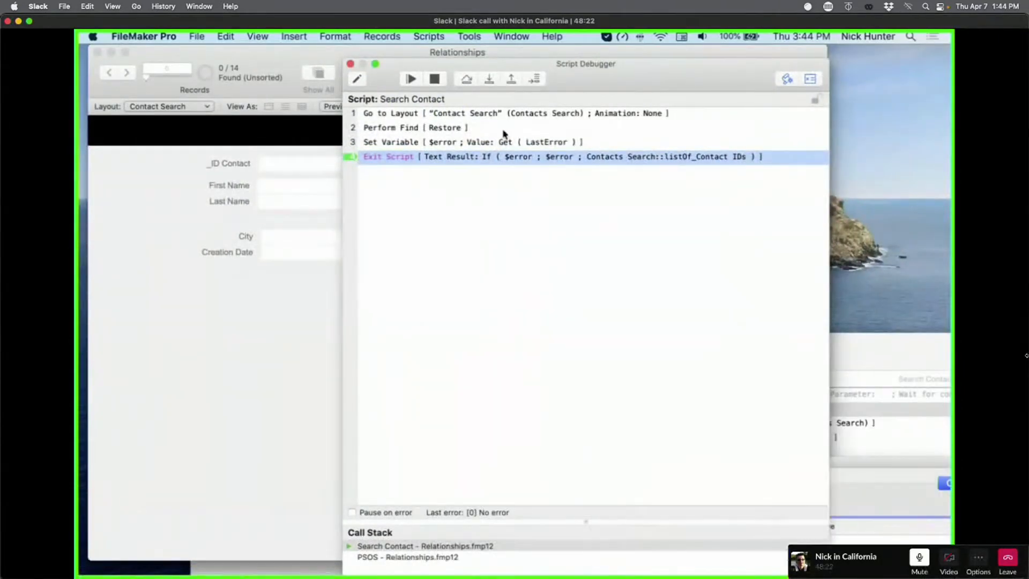
Step: Step through Exit Script and the remaining PSOS steps, and close the Script Debugger and Data Viewer
click(493, 81)
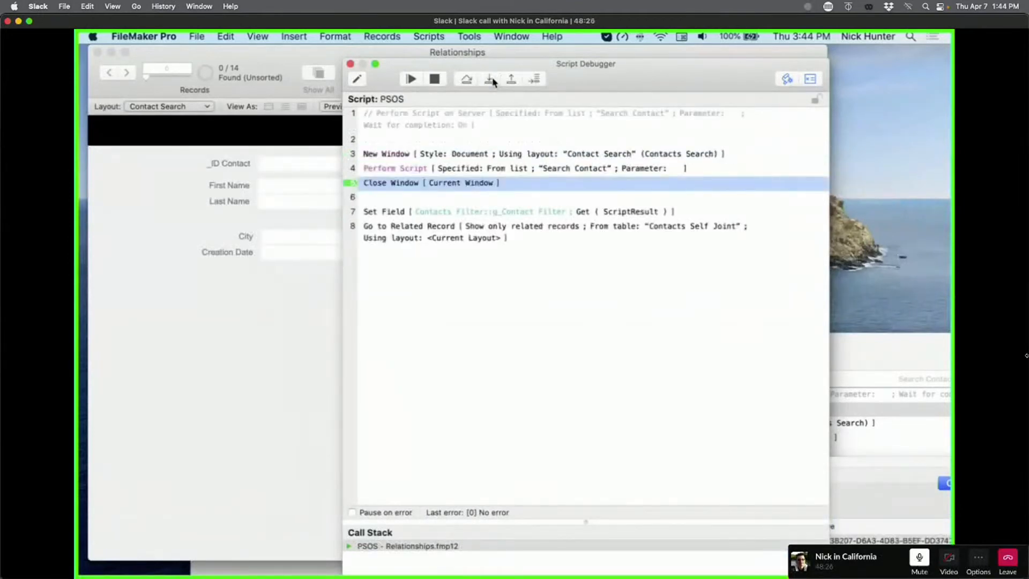
click(493, 81)
click(493, 80)
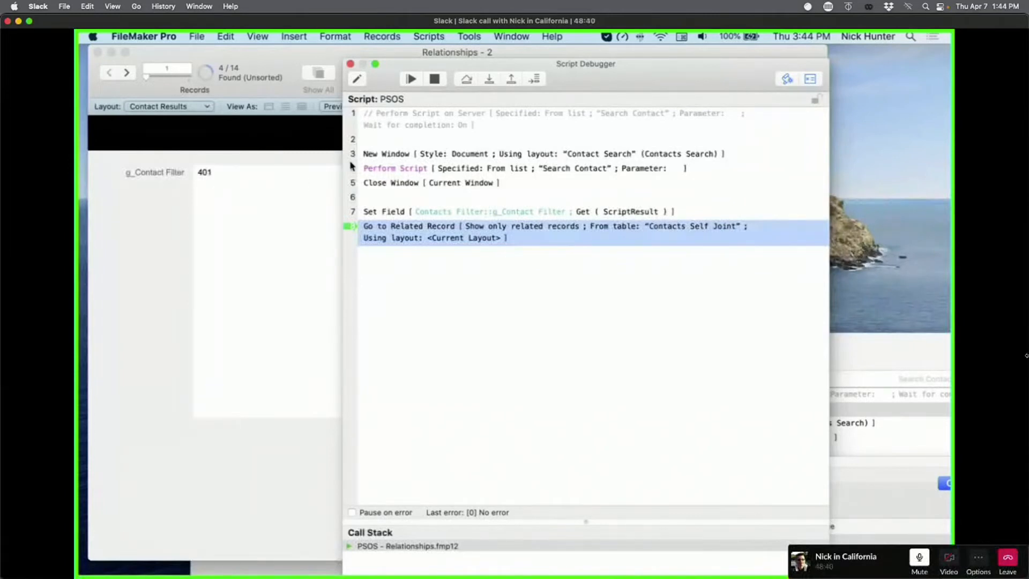
click(491, 80)
click(351, 64)
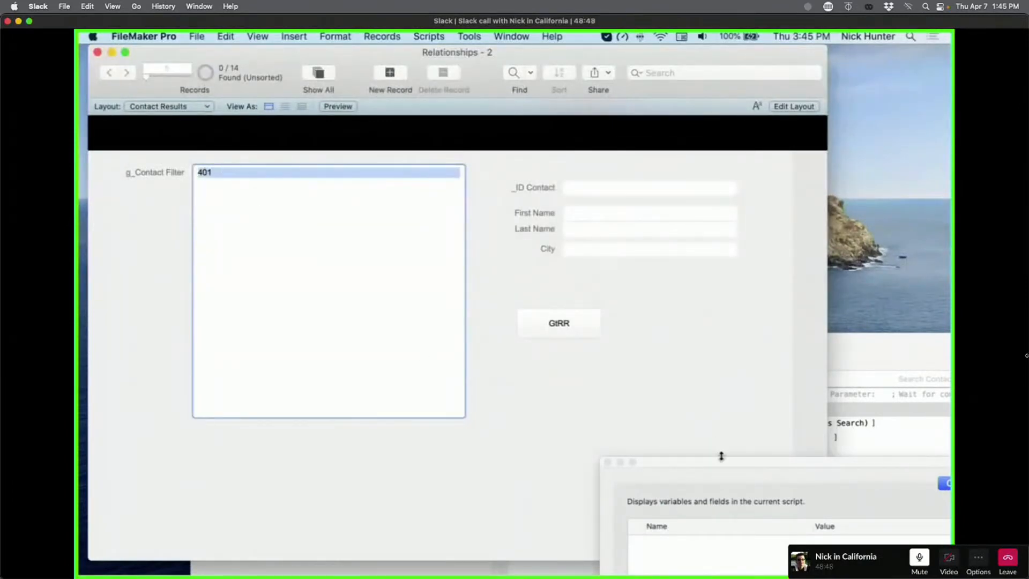
drag(719, 463, 546, 360)
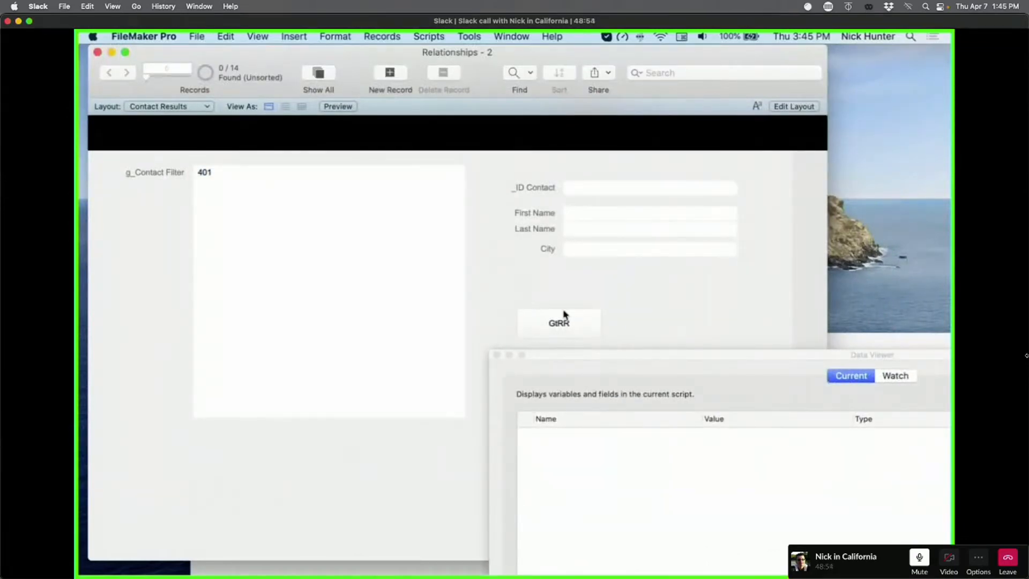
click(496, 355)
Step: Review the Exit Script text result expression in the Search Contact script
click(819, 443)
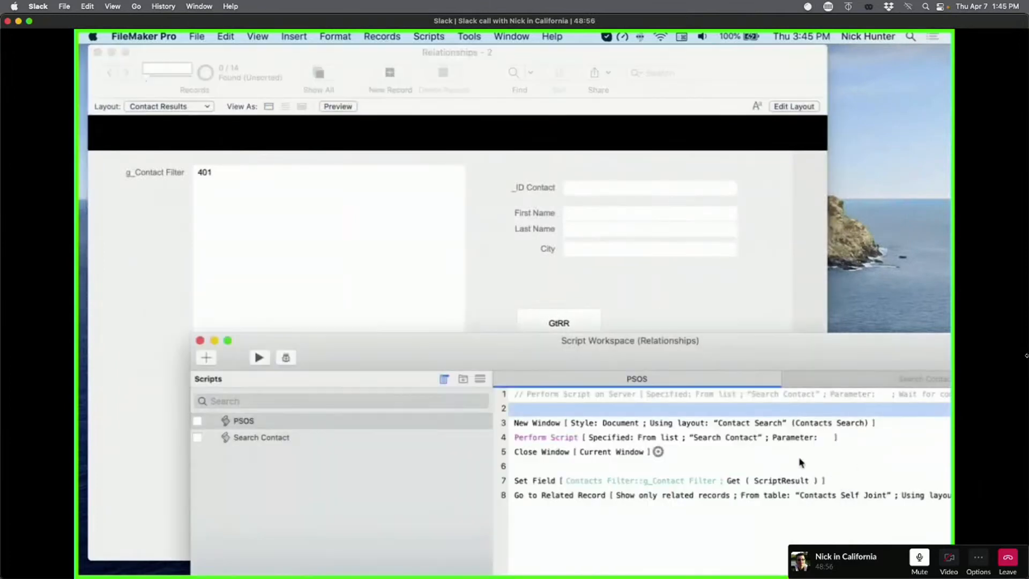
click(299, 436)
click(544, 438)
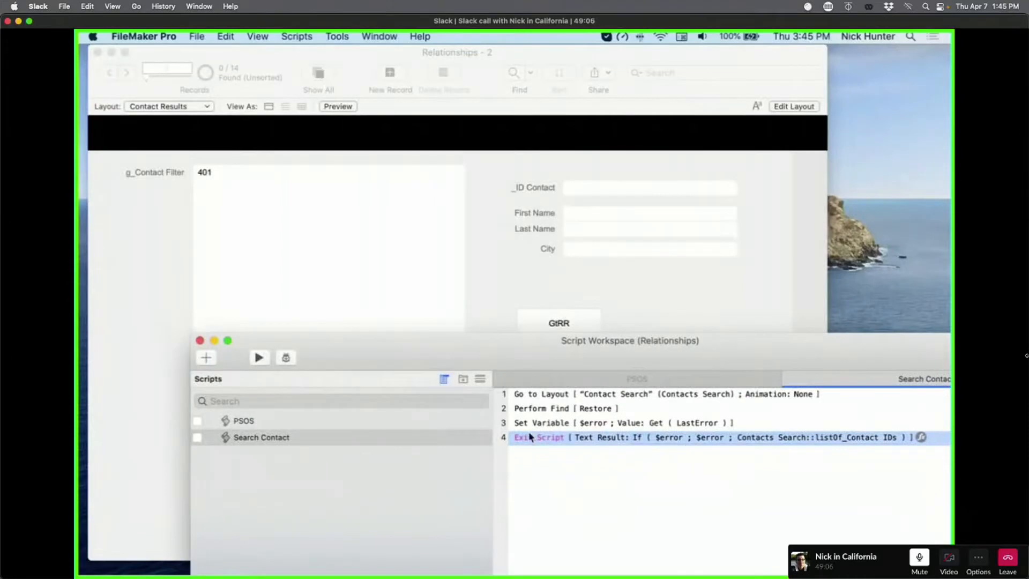
click(743, 438)
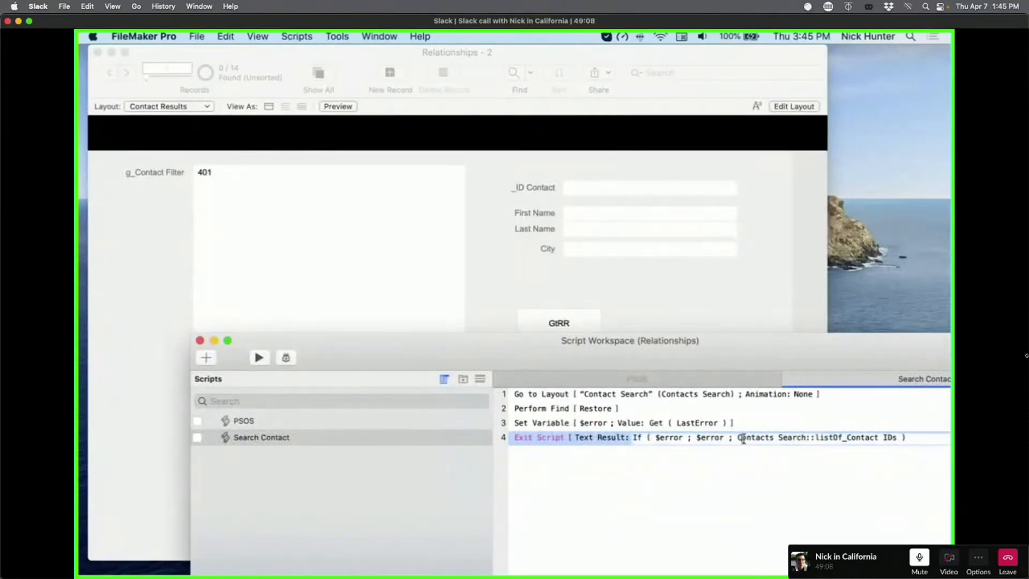
drag(926, 438, 629, 438)
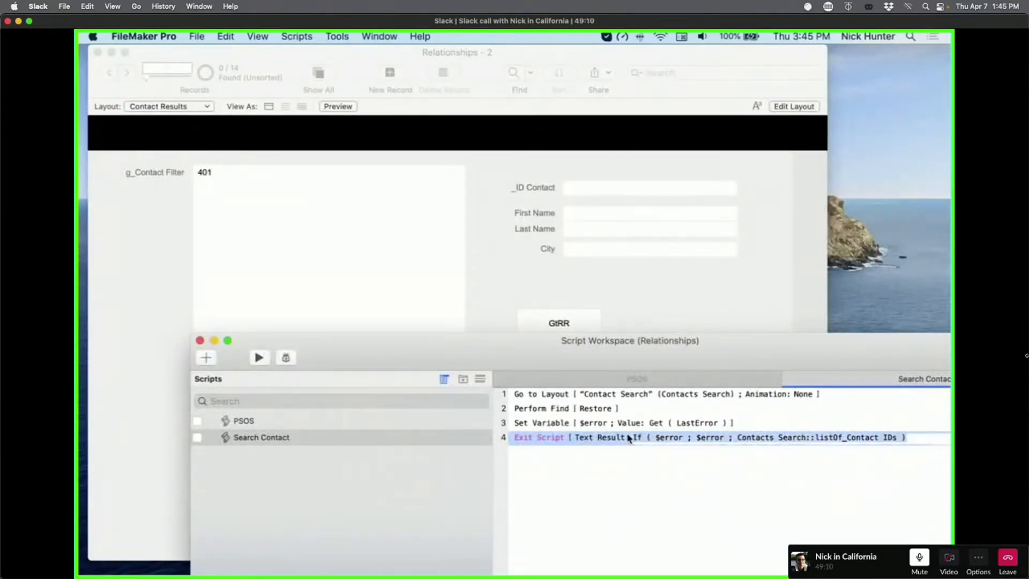
Step: Examine the Get ( ScriptResult ) calculation of the Set Field step in the PSOS script, without changing it
click(242, 420)
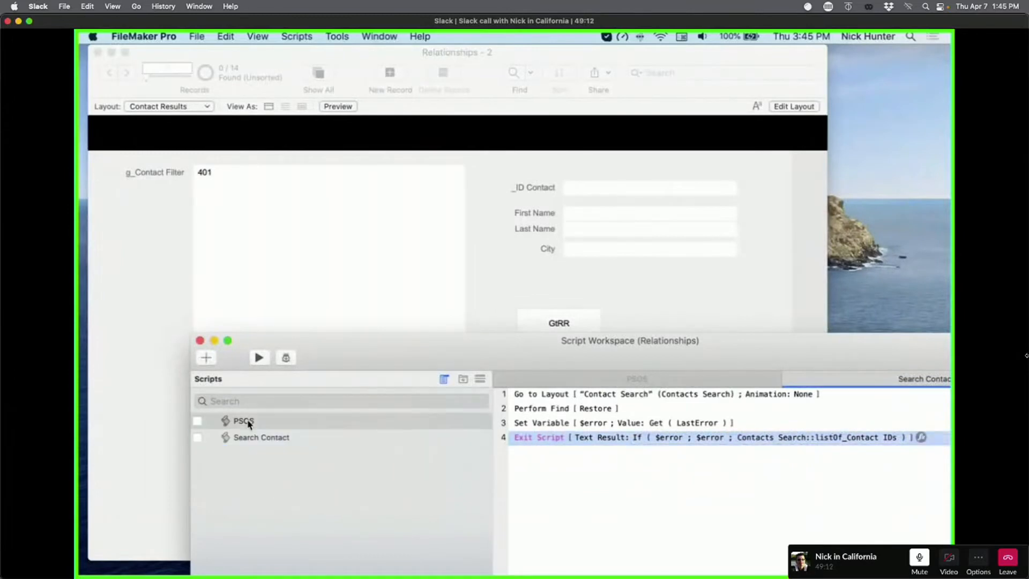
click(730, 481)
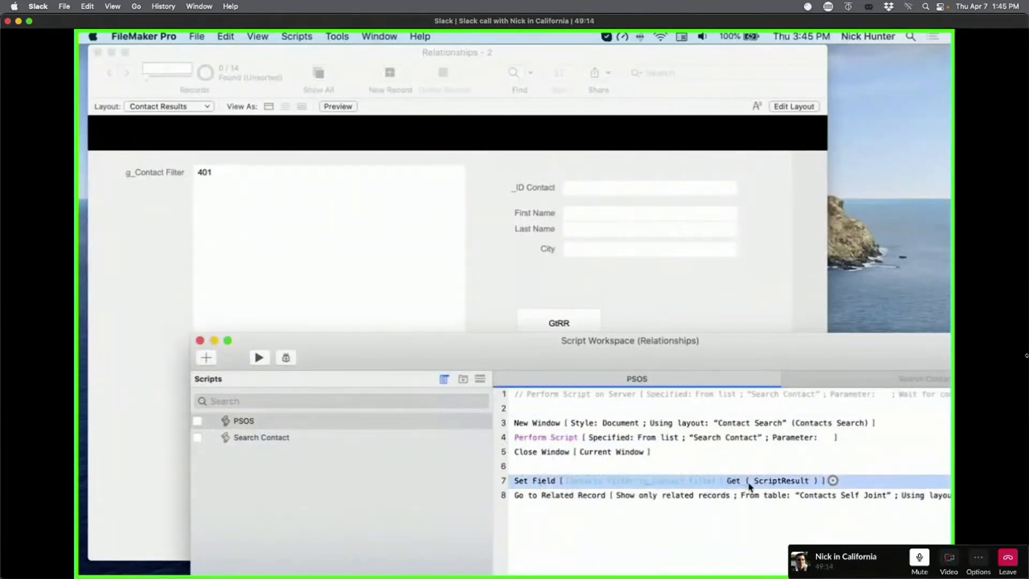
click(747, 481)
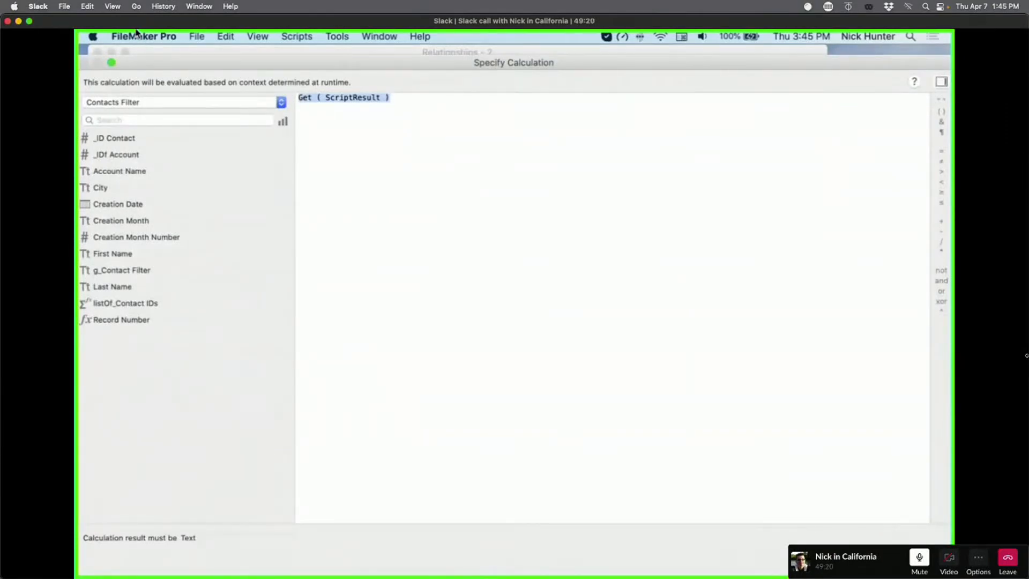
key(Escape)
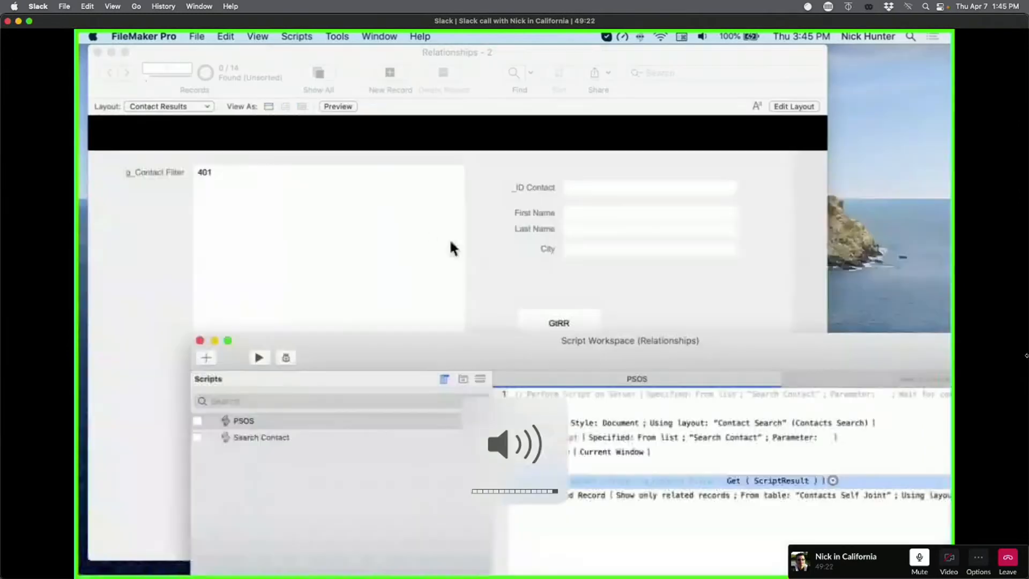
drag(459, 358, 511, 348)
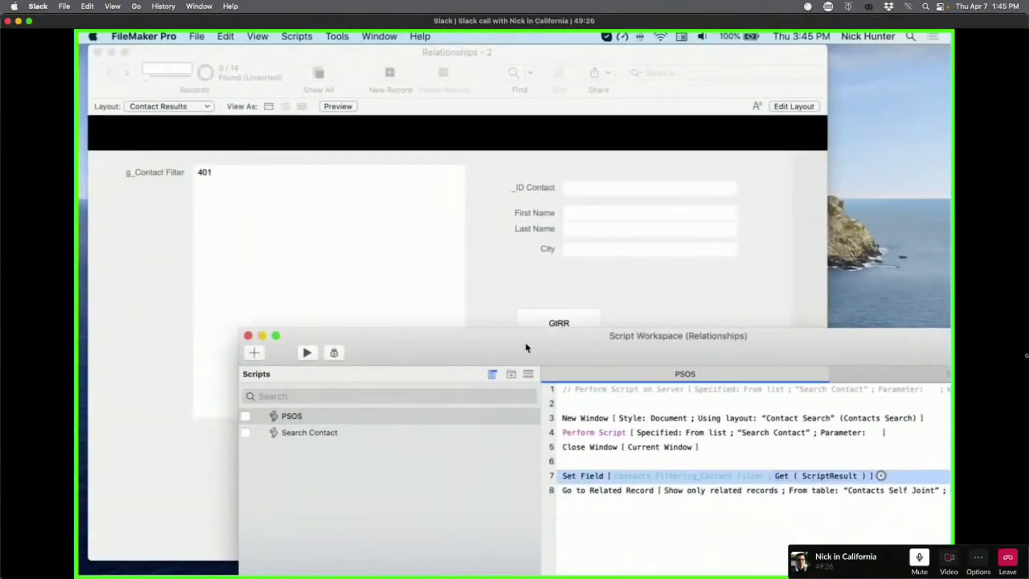
click(532, 258)
click(173, 108)
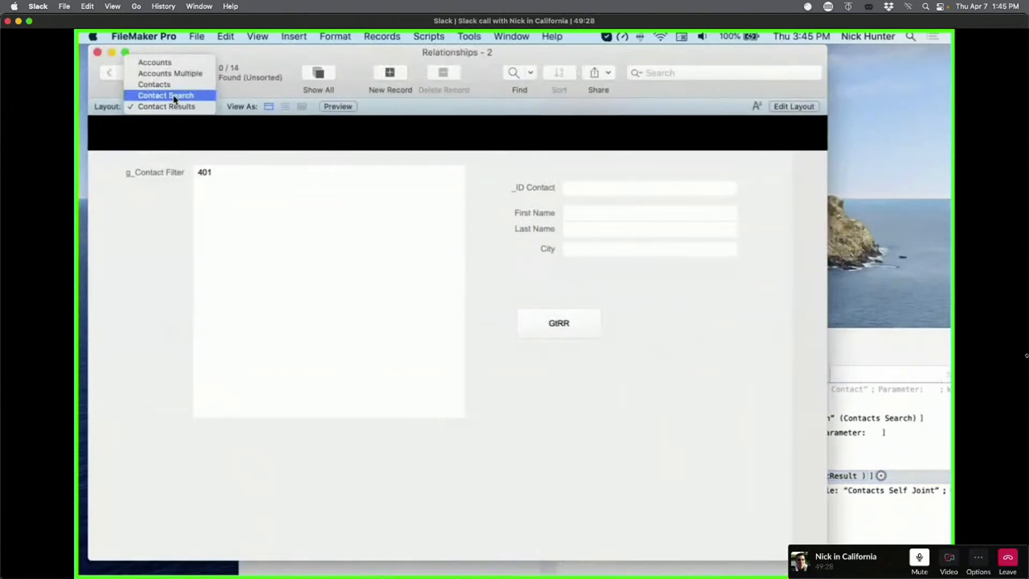
click(300, 157)
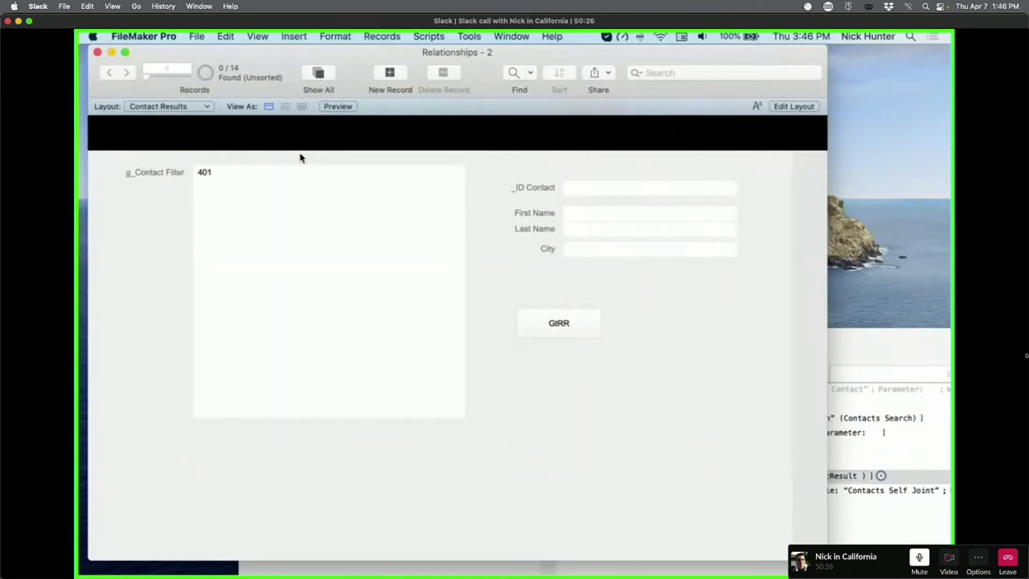
click(871, 349)
drag(843, 344, 710, 181)
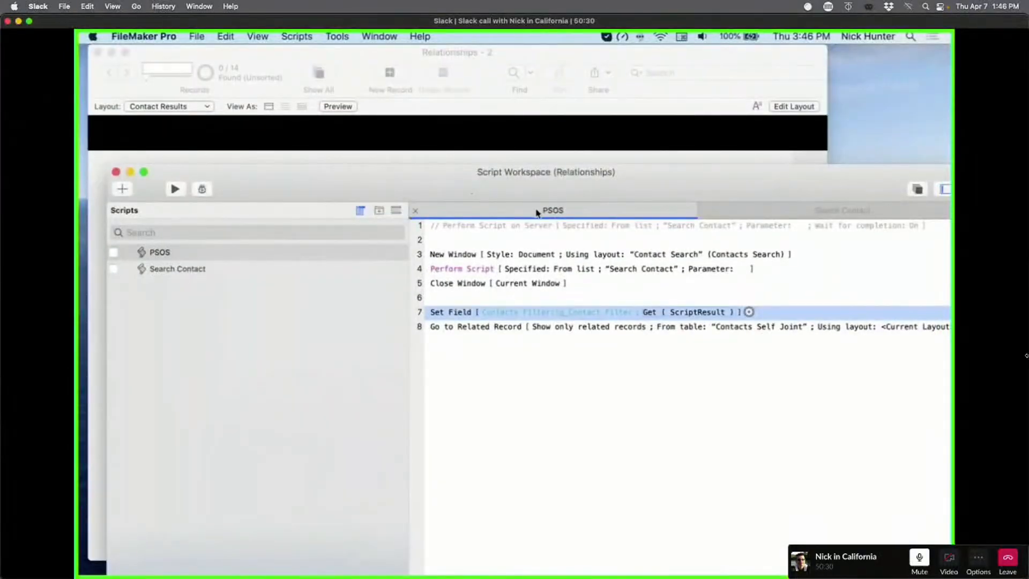
drag(531, 198, 534, 175)
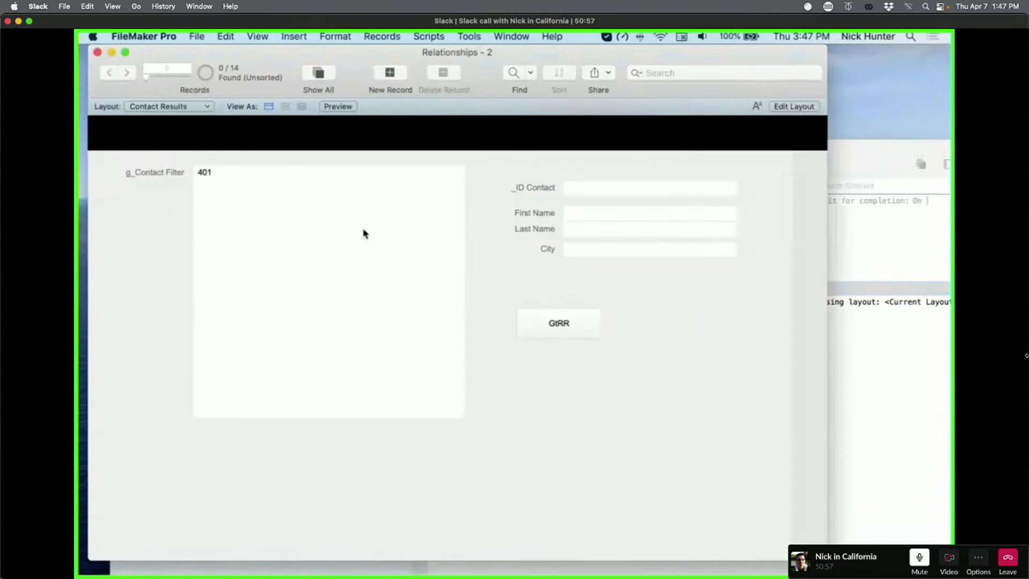
Step: Highlight the g_Contact Filter value and test GtRR with it on the Contact Results layout
drag(246, 190, 184, 146)
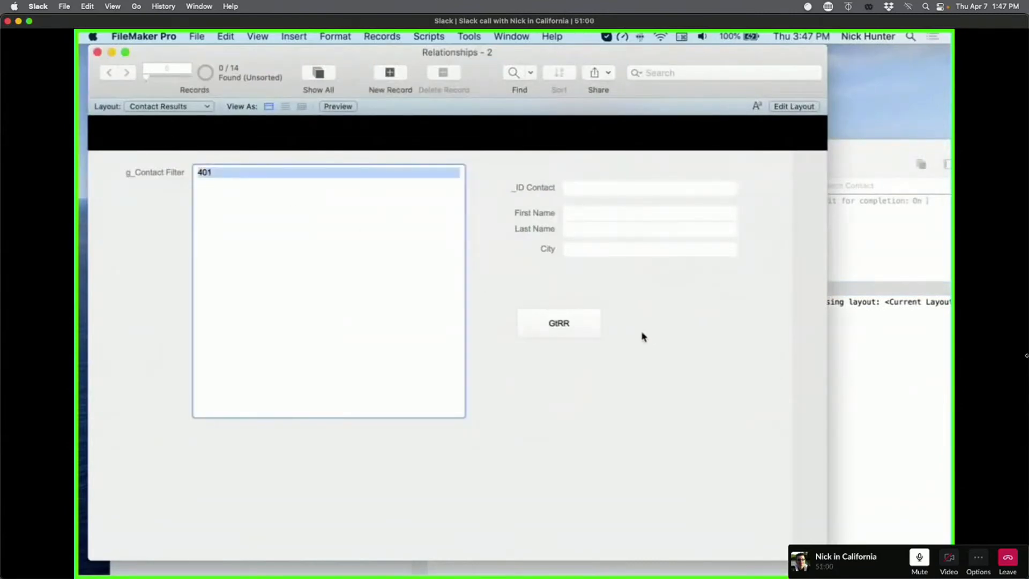
click(570, 333)
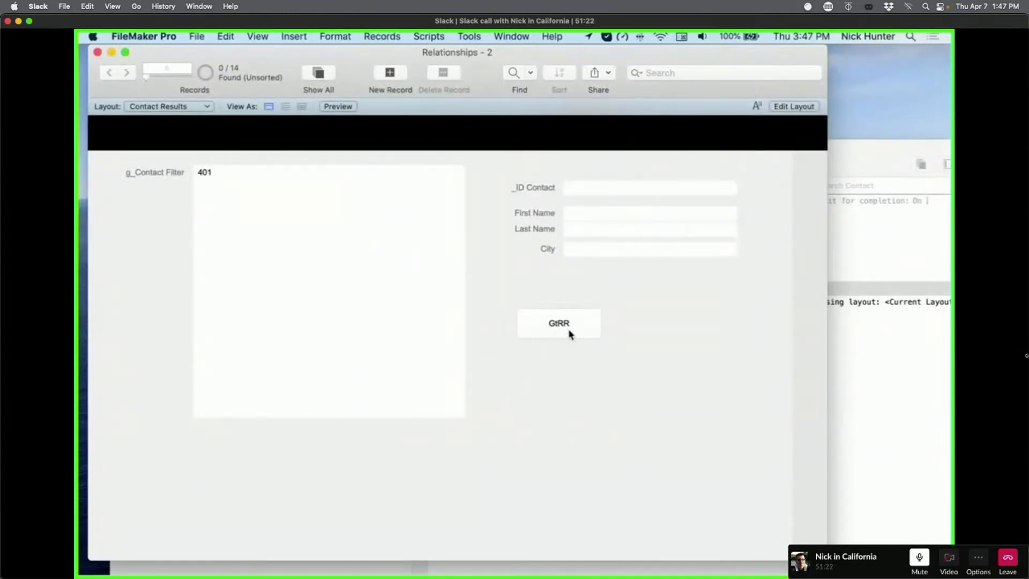
click(197, 106)
click(182, 63)
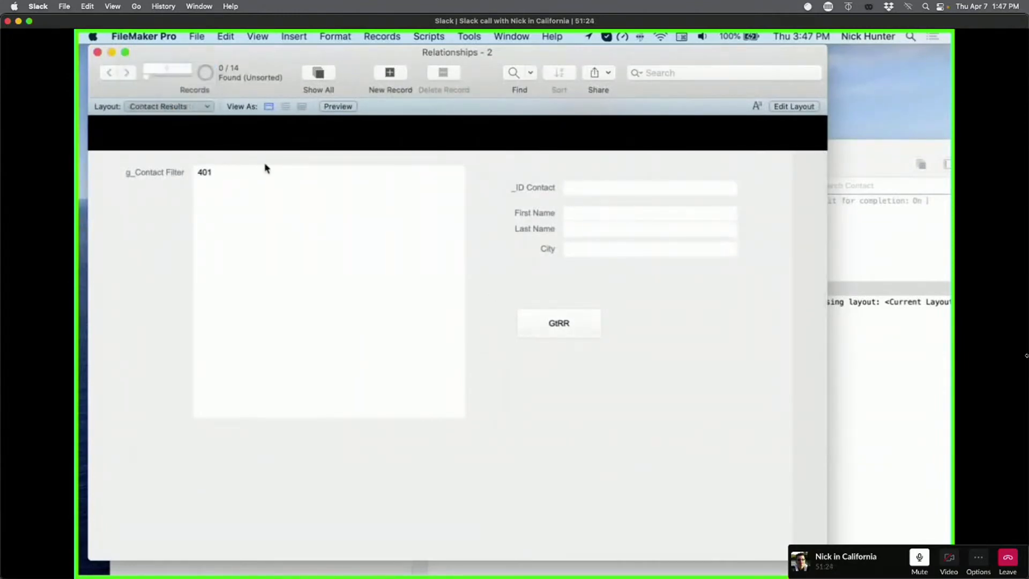
Step: Switch to the Accounts Multiple layout and highlight all the account IDs in g_Relationship Filter
click(174, 107)
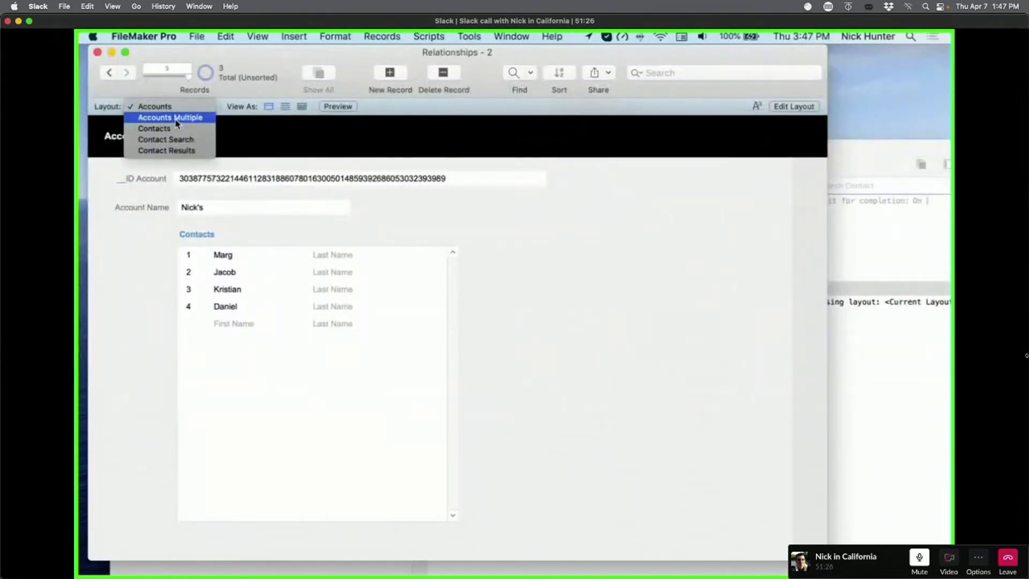
click(172, 118)
click(300, 281)
key(super+a)
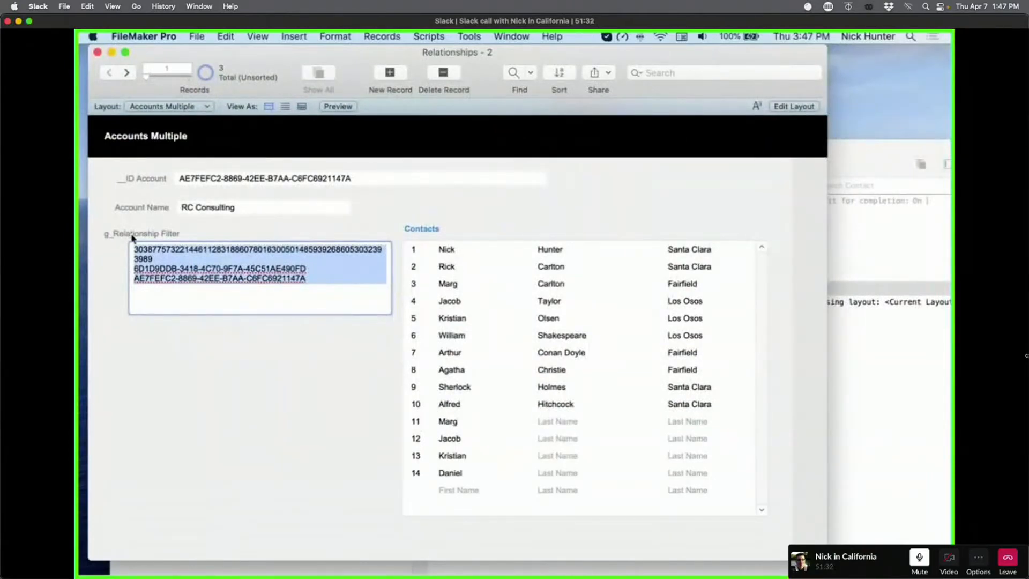
Step: Try g_Relationship Filter without its last account ID to filter the Contacts portal, and undo the removal
drag(317, 278, 113, 278)
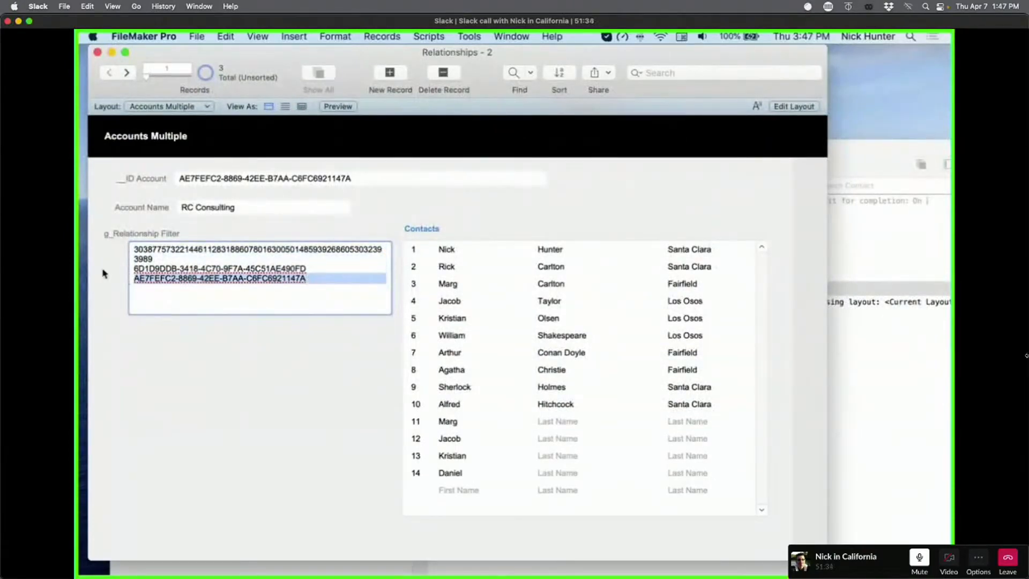
key(BackSpace)
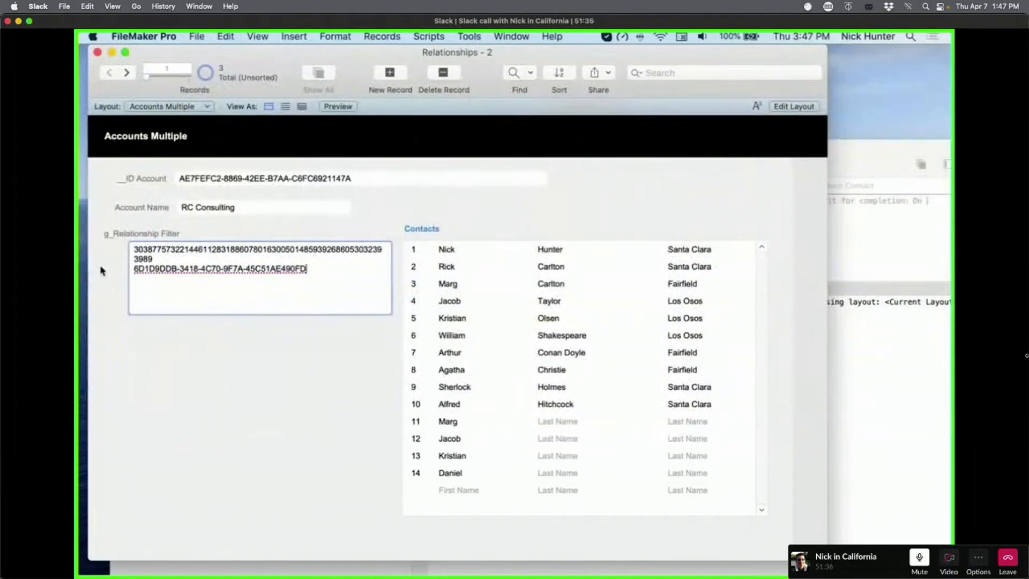
click(209, 411)
click(249, 311)
key(super+z)
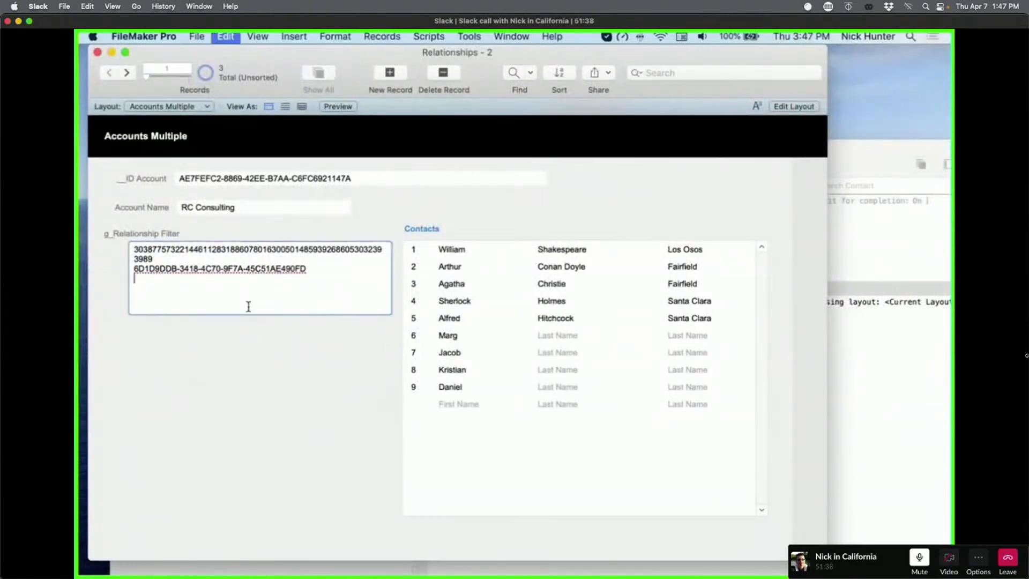
click(241, 345)
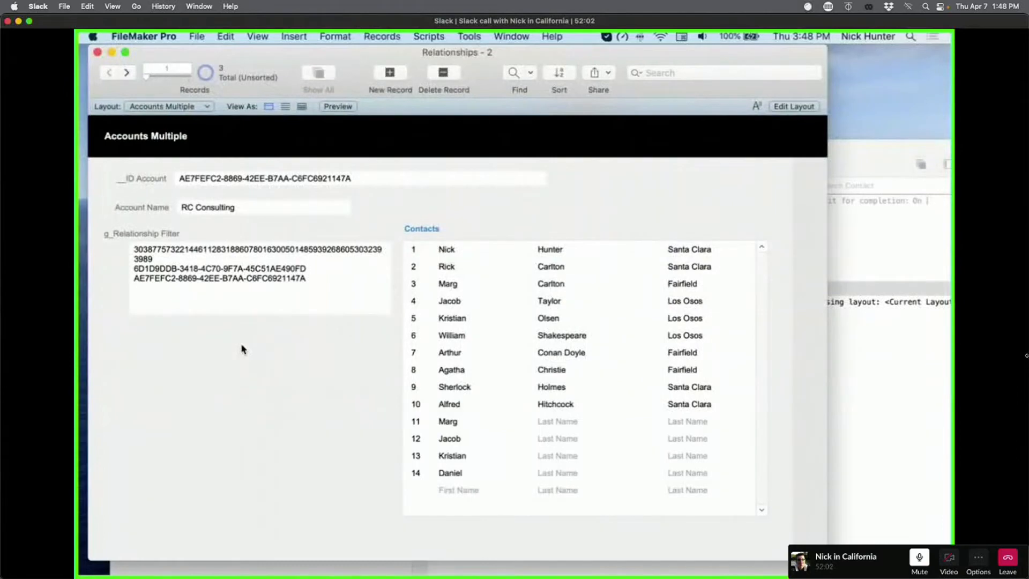
Step: Review the Search Contact script's layout, find, error variable and exit result steps
click(875, 464)
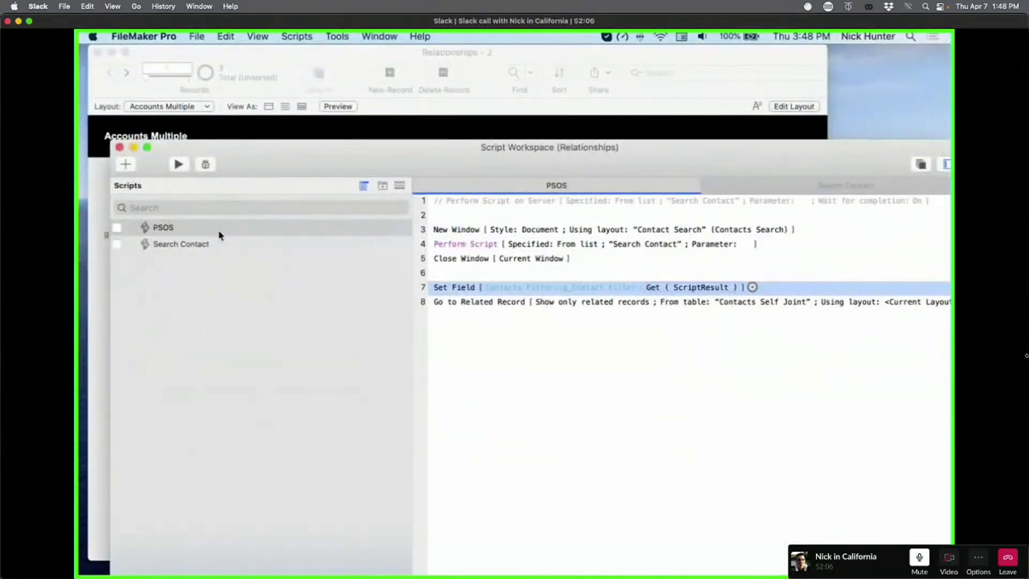
click(222, 246)
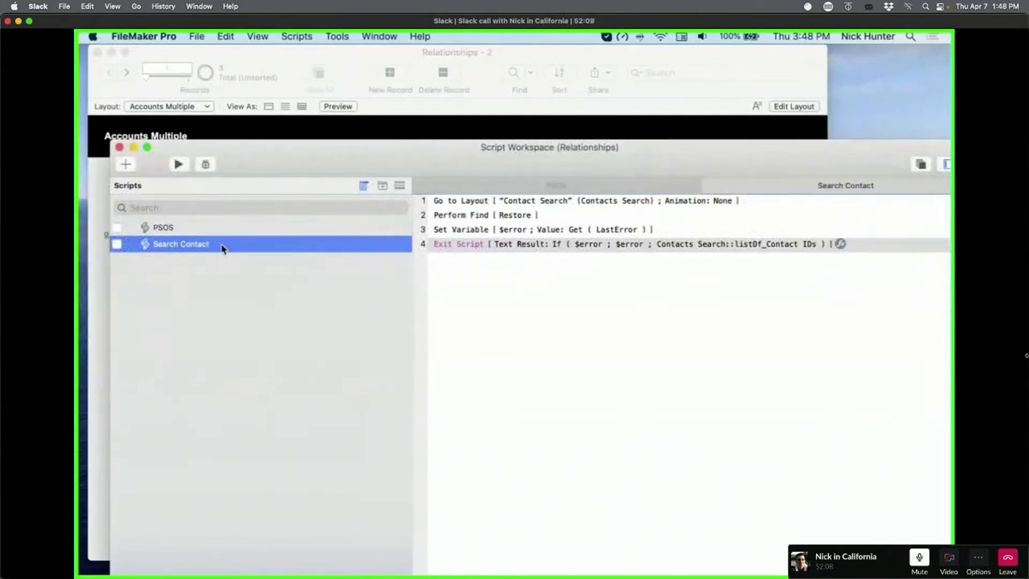
click(456, 207)
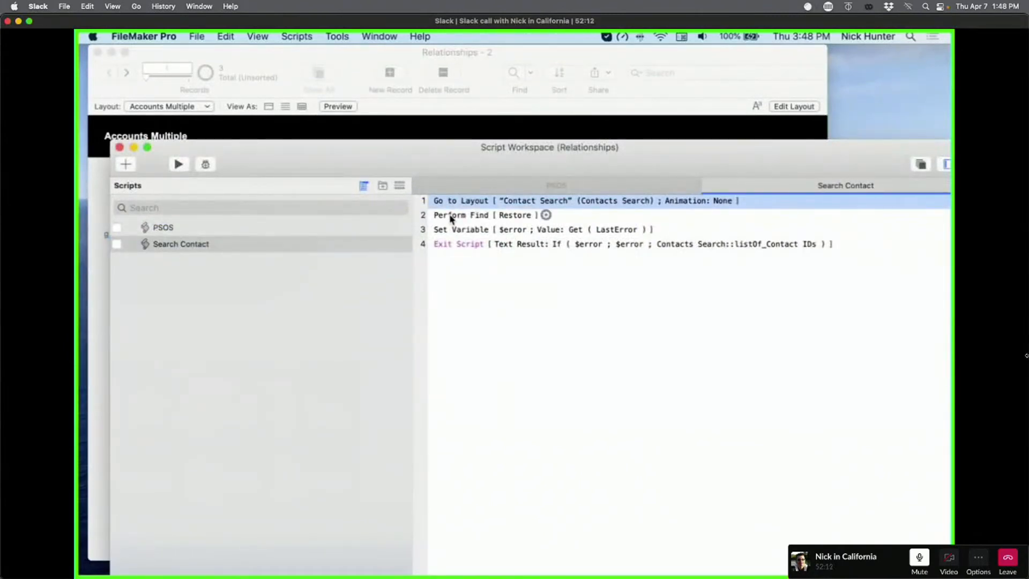
click(451, 217)
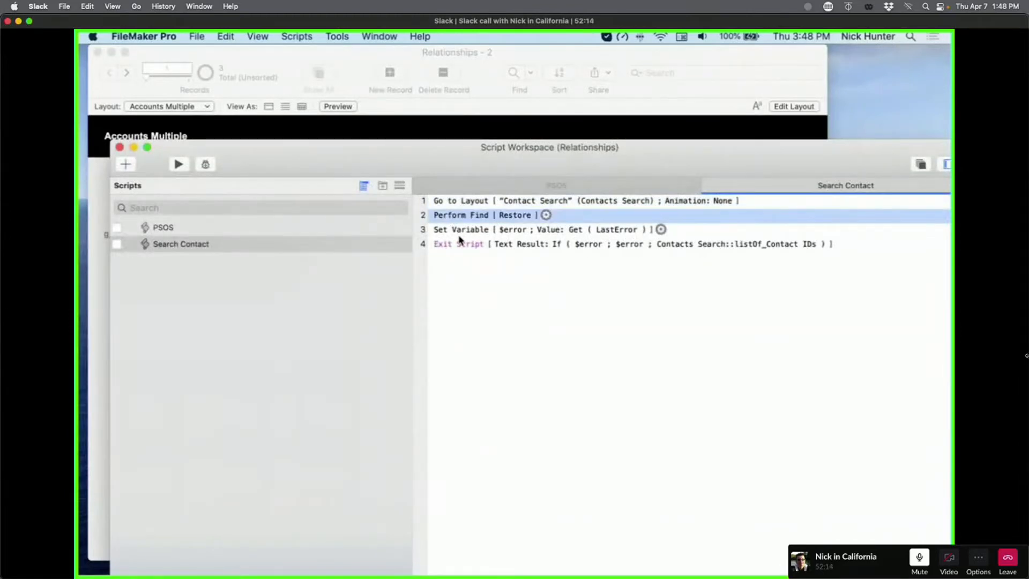
click(462, 231)
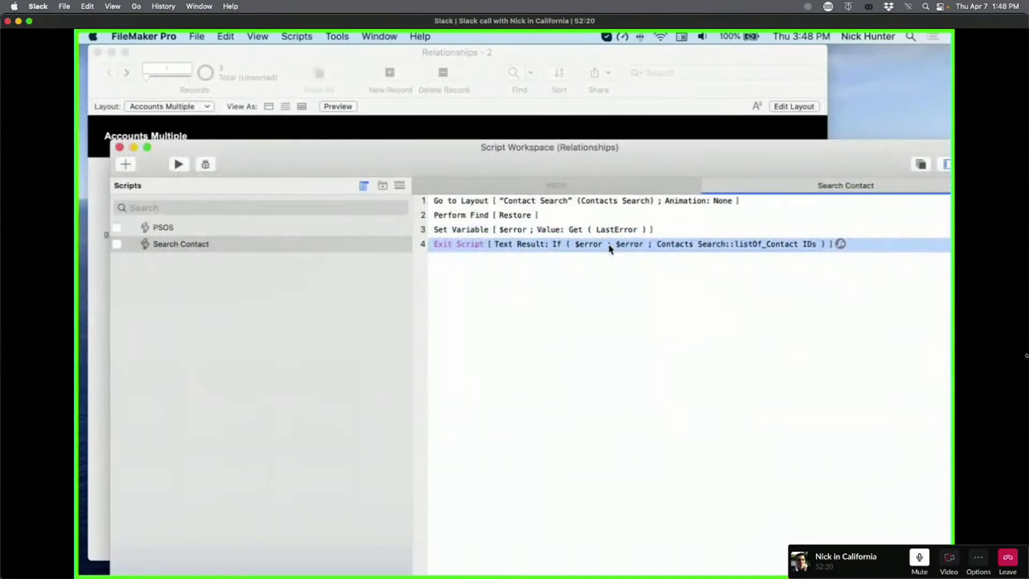
Step: Review the Perform Script on Server, Set Field and Go to Related Record steps of the PSOS script
click(283, 227)
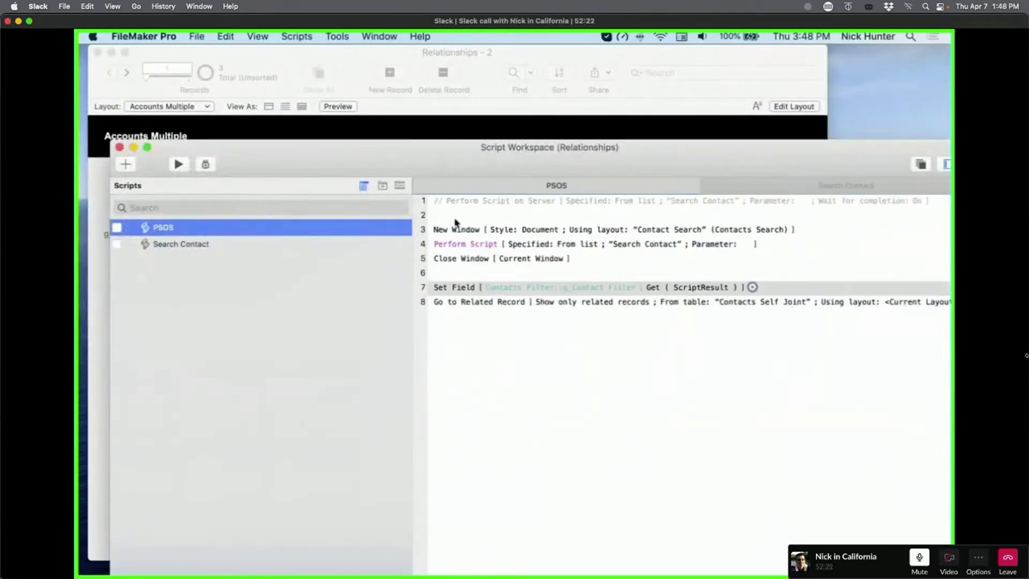
click(464, 202)
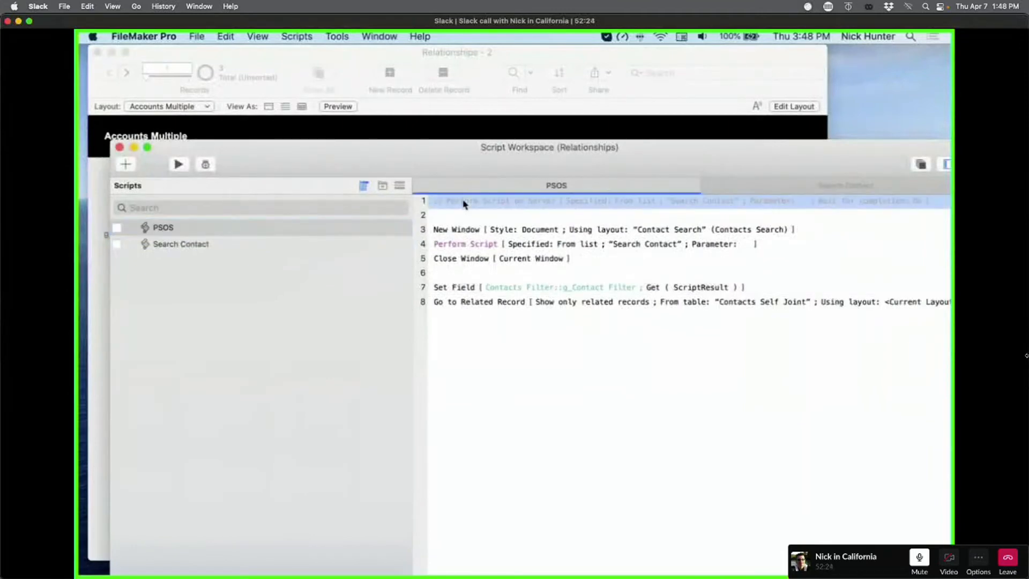
click(512, 289)
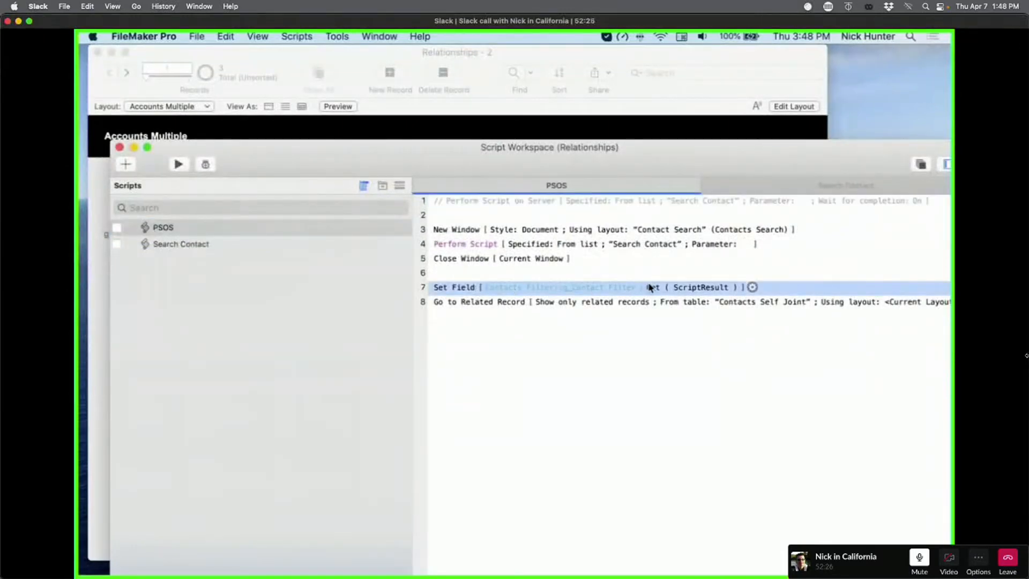
click(511, 304)
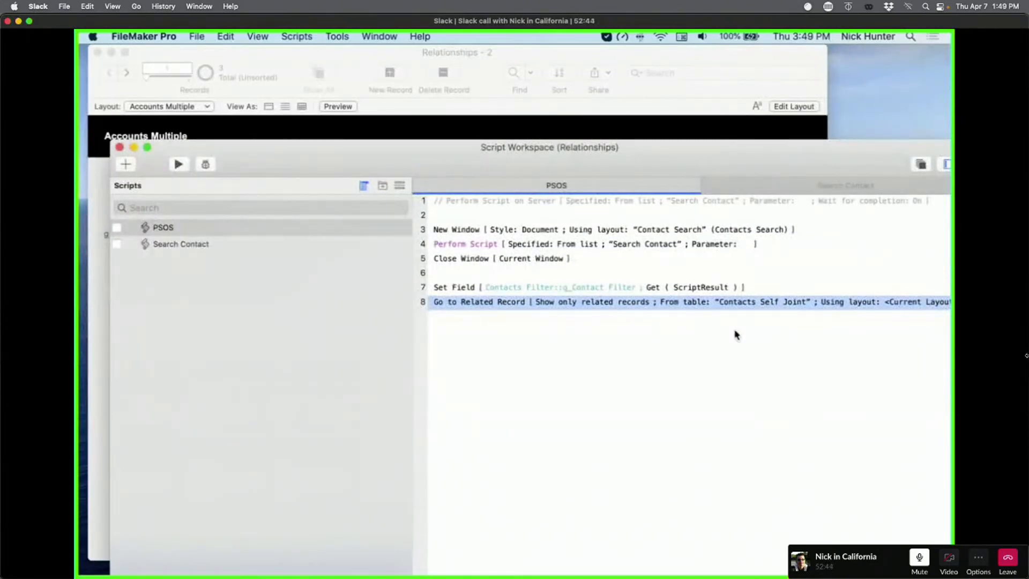
Step: In PSOS, disable the New Window, Perform Script and Close Window steps, enable Perform Script on Server, and save the script
drag(455, 230, 453, 260)
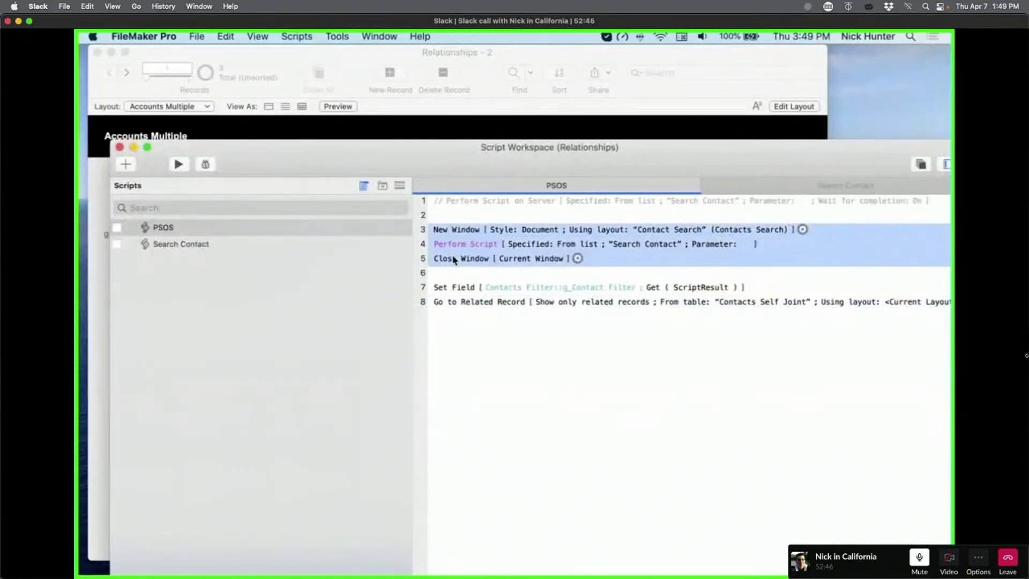
key(super+slash)
click(460, 201)
key(super+slash)
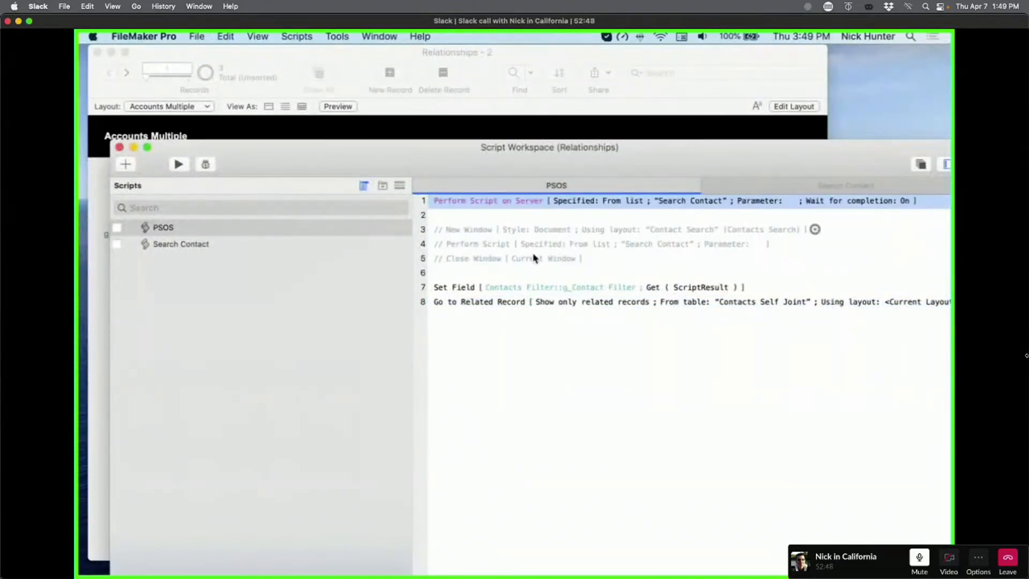
click(663, 428)
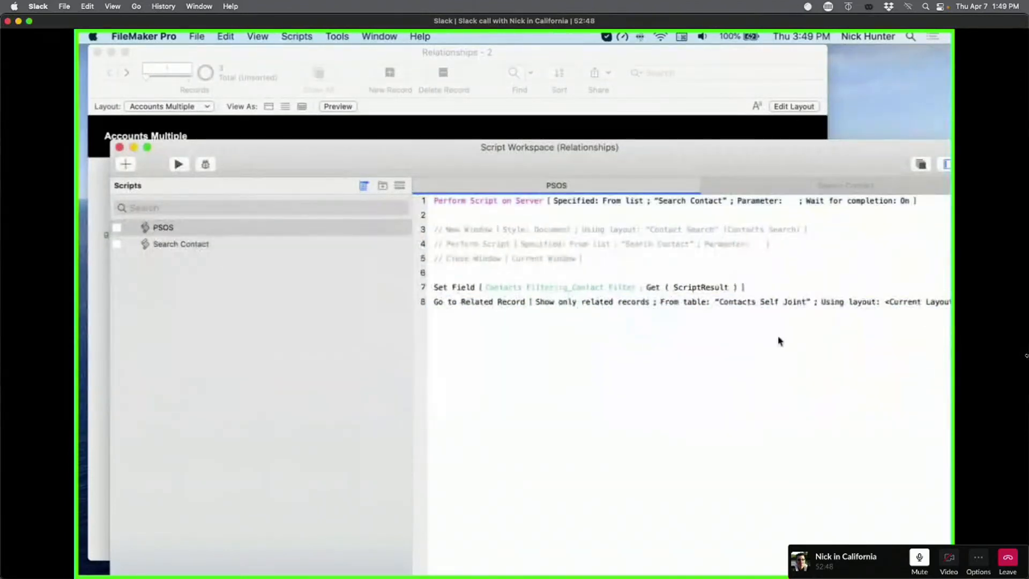
Step: Set Perform Script on Server's Wait for completion to Off, check Search Contact's exit result, and turn the option back On
click(905, 203)
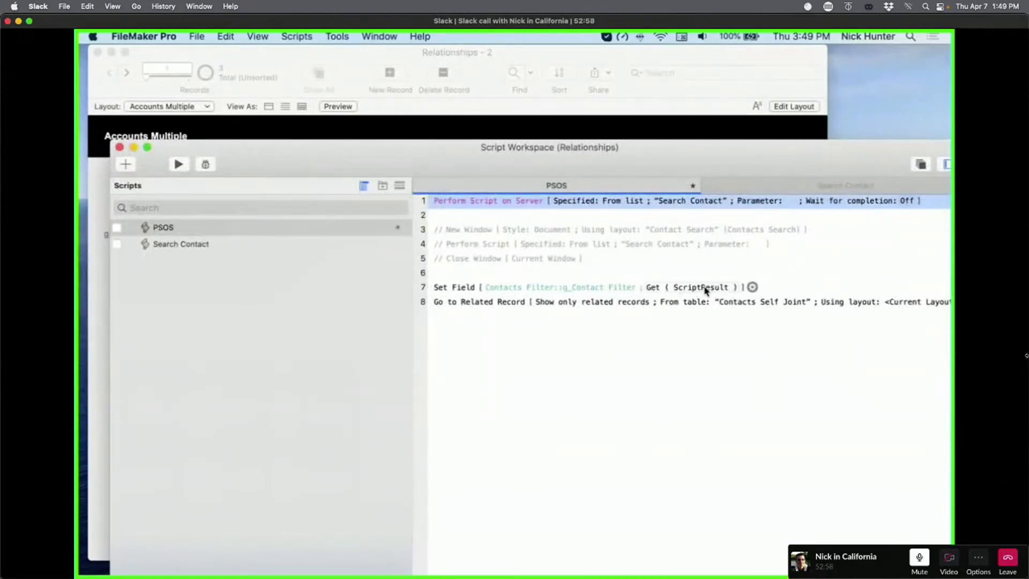
click(231, 246)
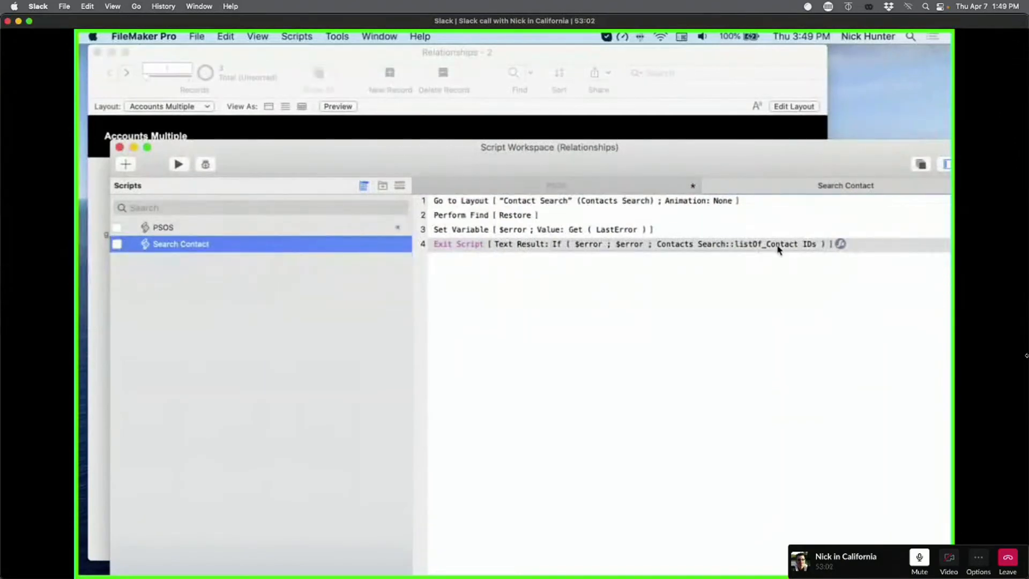
click(316, 229)
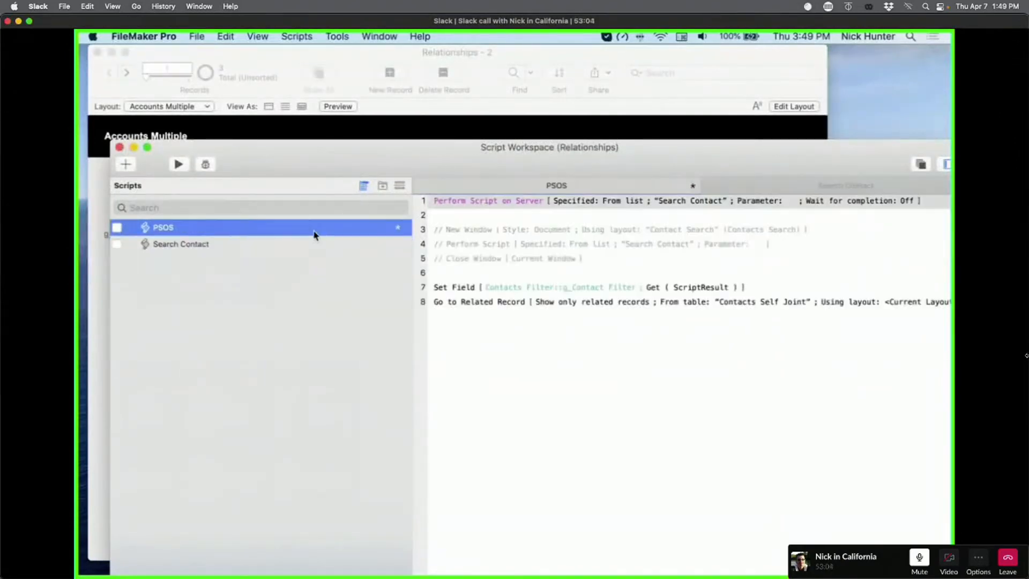
click(906, 205)
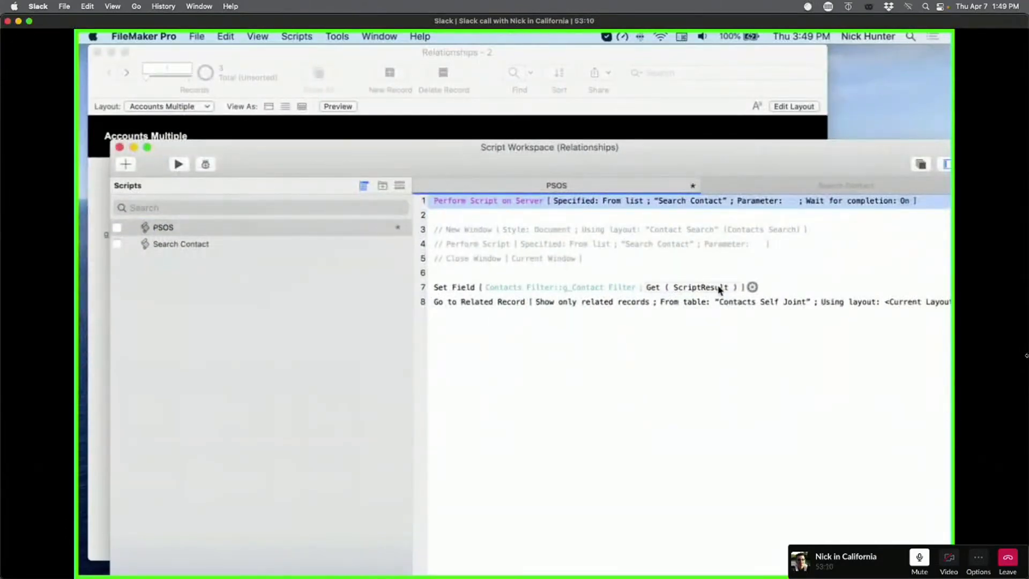
Step: Toggle Wait for completion Off and On again for Perform Script on Server, and save the PSOS script
click(914, 201)
click(903, 218)
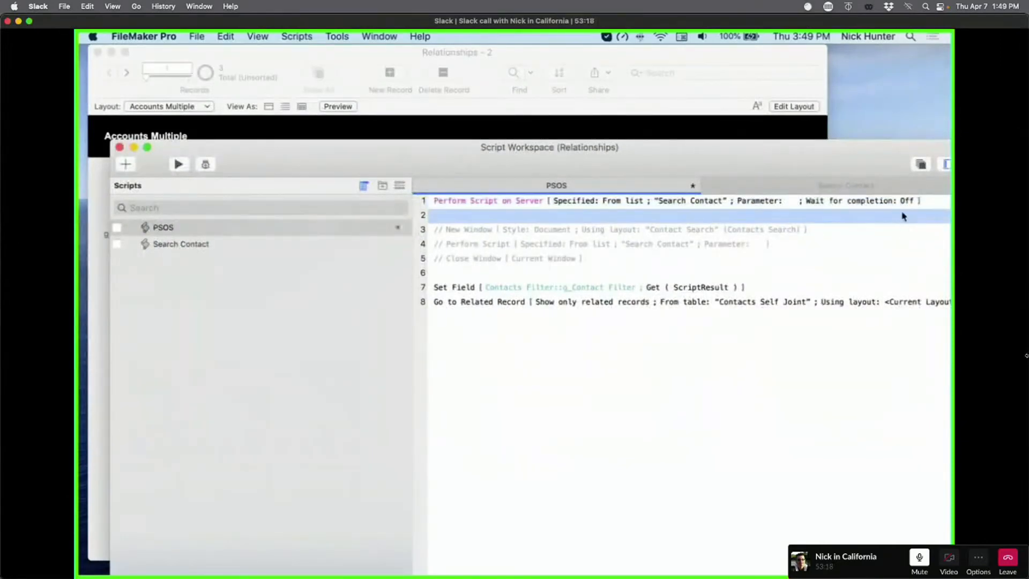
click(517, 205)
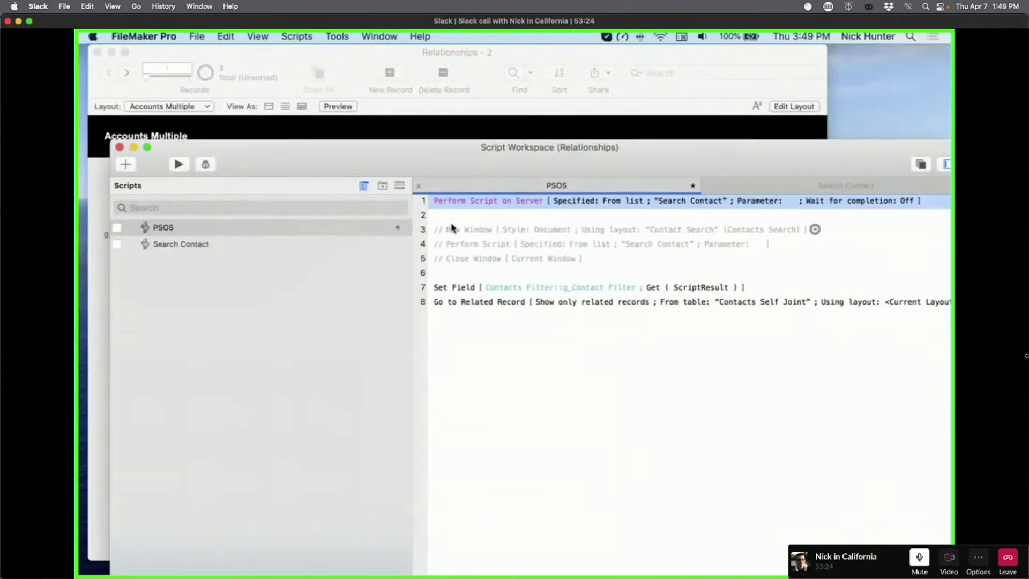
click(185, 227)
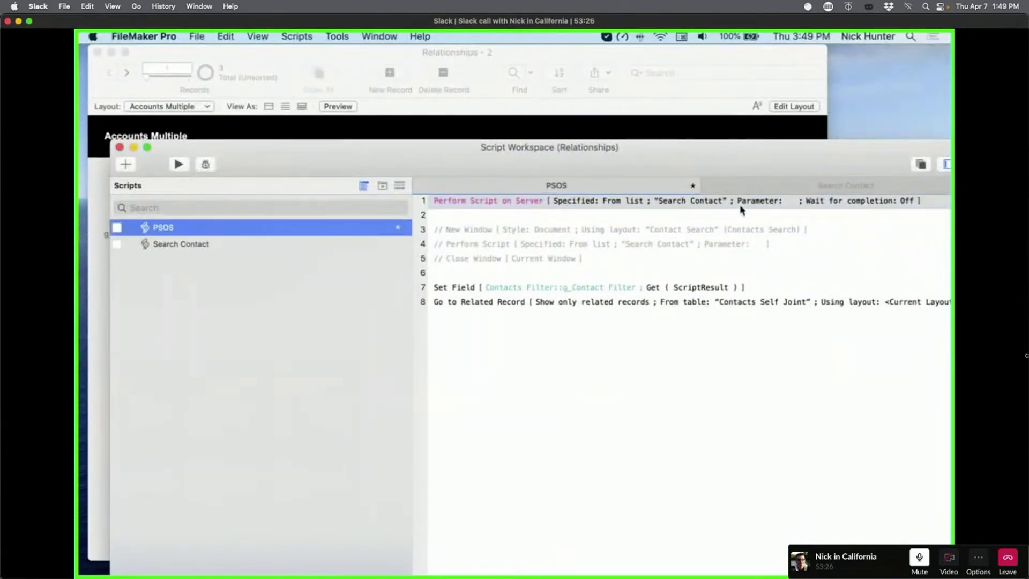
click(907, 204)
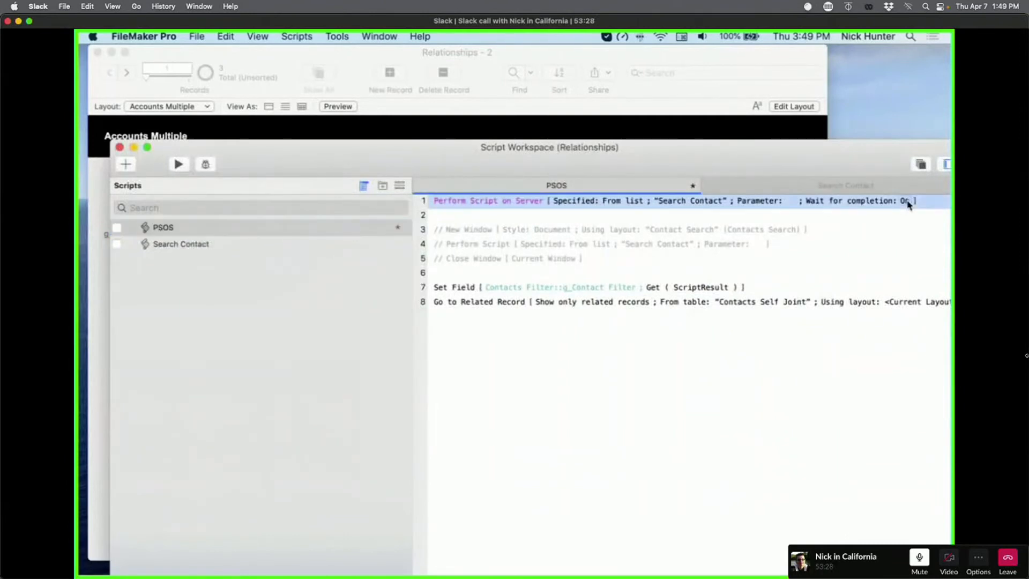
key(super+s)
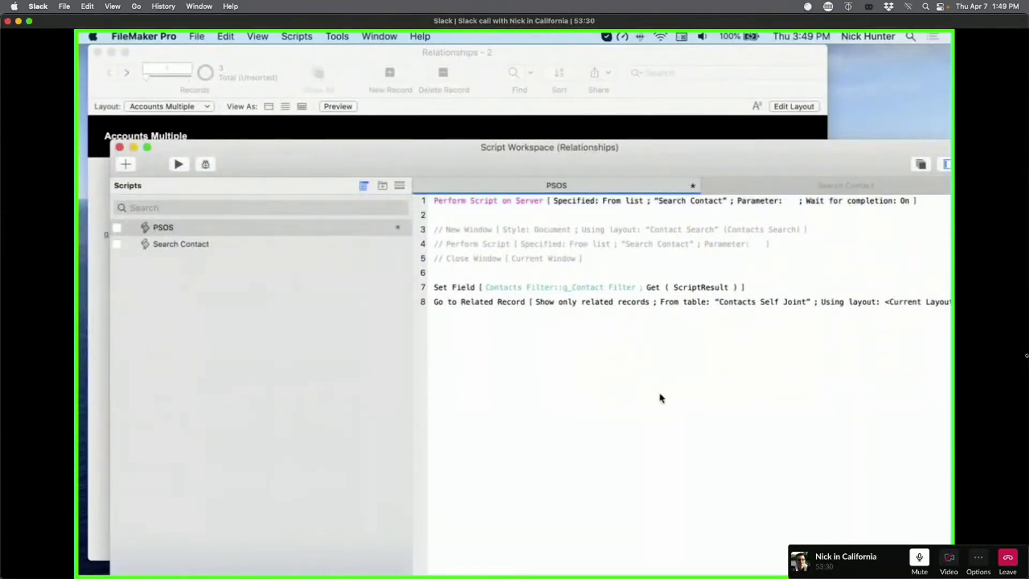
Step: Move the Script Workspace aside and open the relationships graph in Manage Database
drag(250, 157, 439, 346)
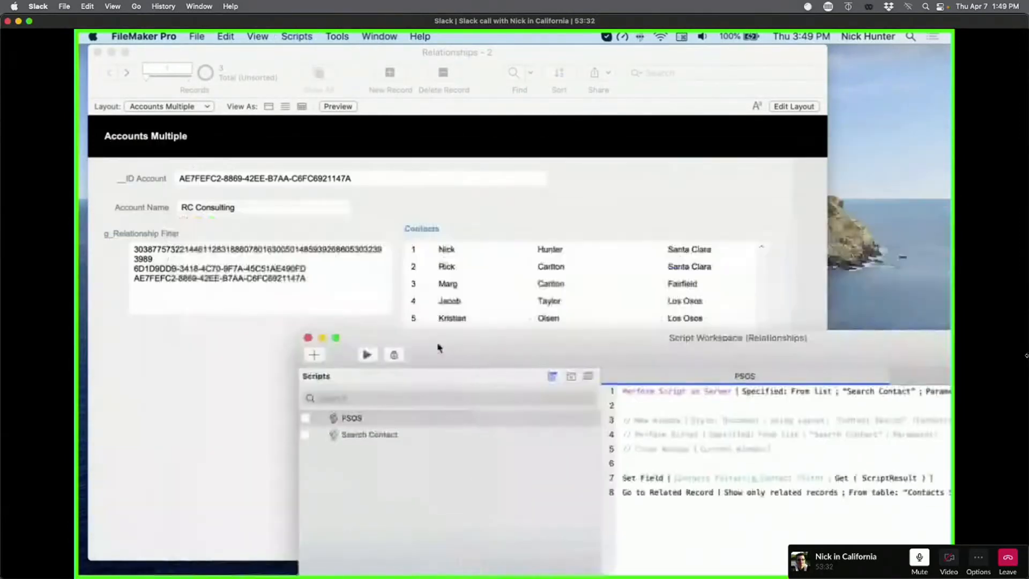
click(280, 203)
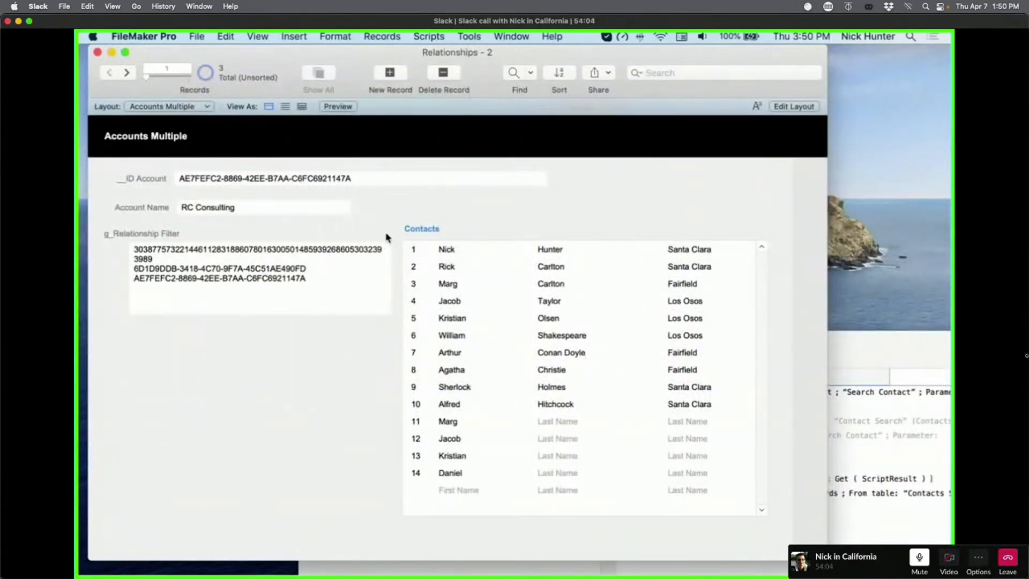
key(super+shift+d)
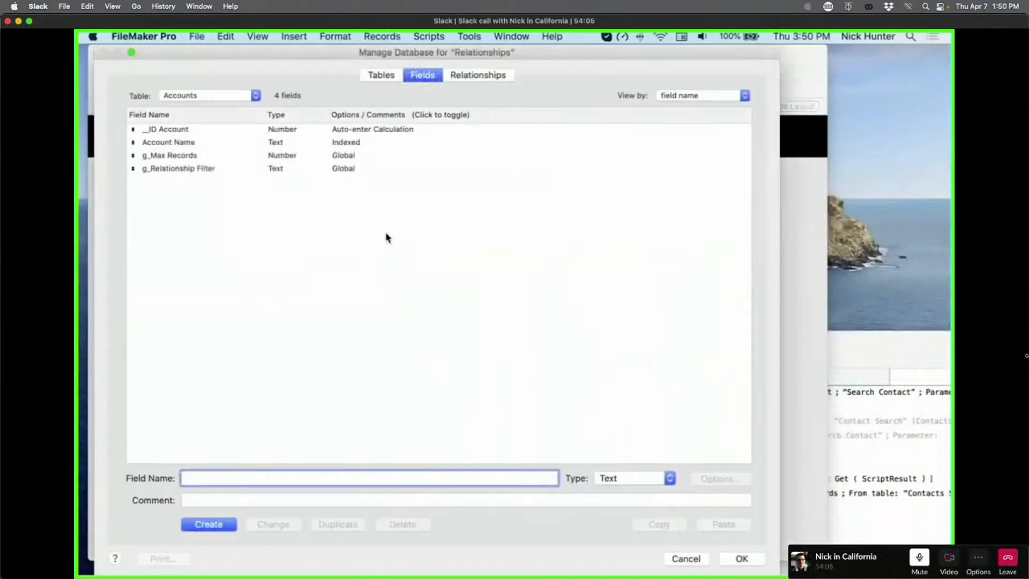
click(491, 78)
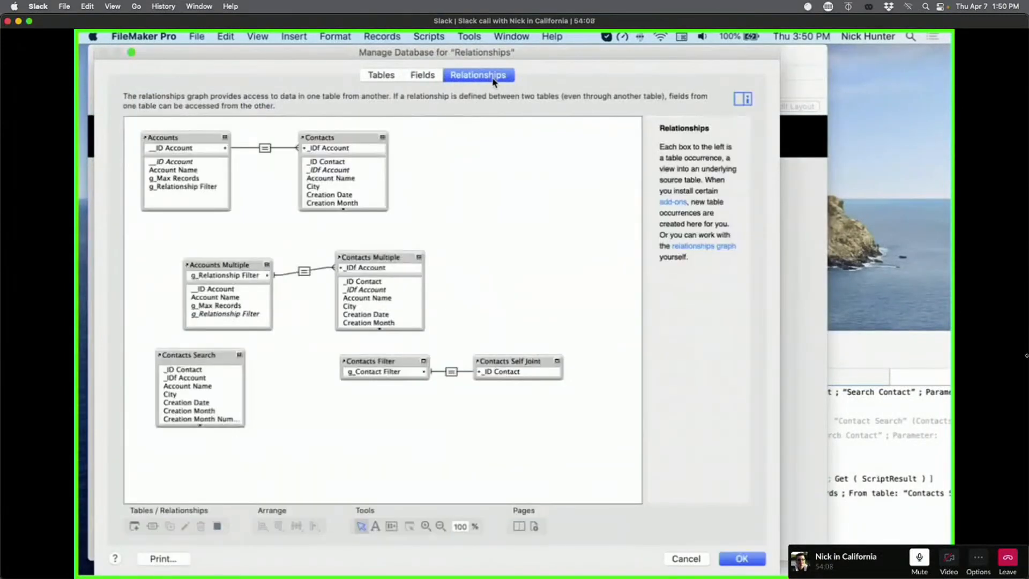
Step: Rearrange the graph so the Accounts Multiple pair, Contacts Filter pair and Contacts Search occurrence sit in separate areas
drag(222, 271, 226, 265)
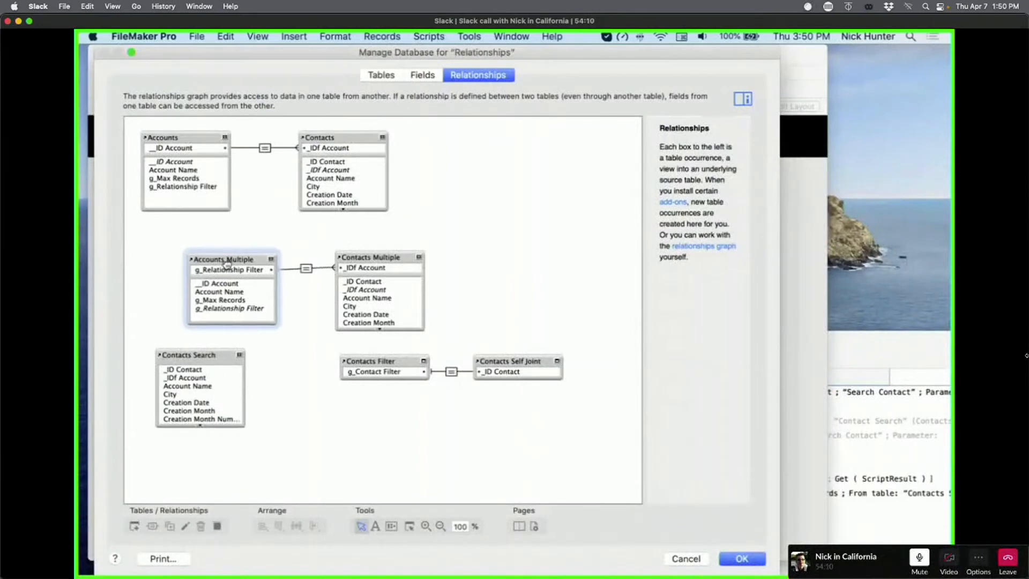
drag(207, 351, 459, 444)
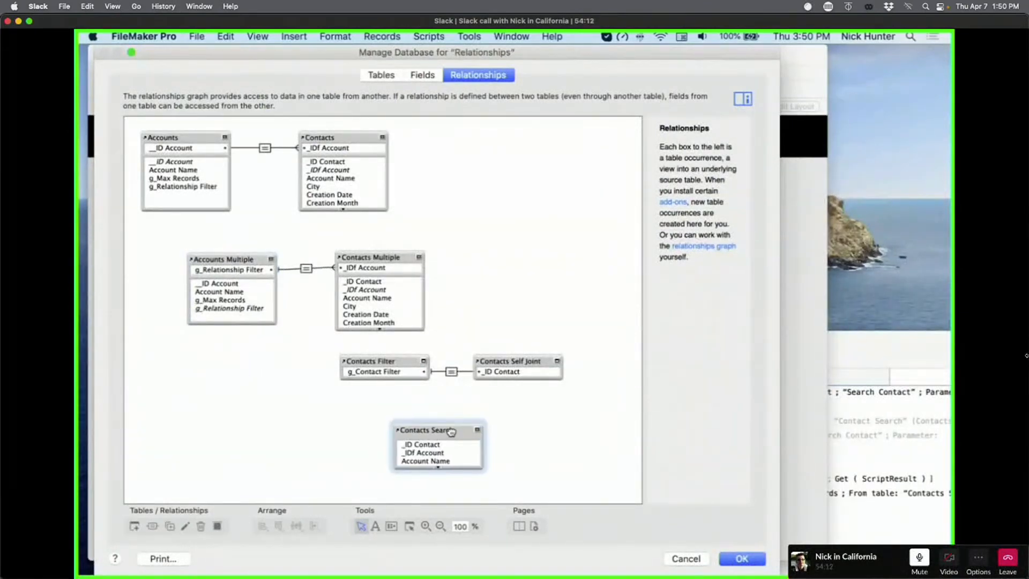
click(261, 313)
drag(367, 344, 568, 473)
drag(429, 428, 582, 413)
drag(466, 317, 206, 278)
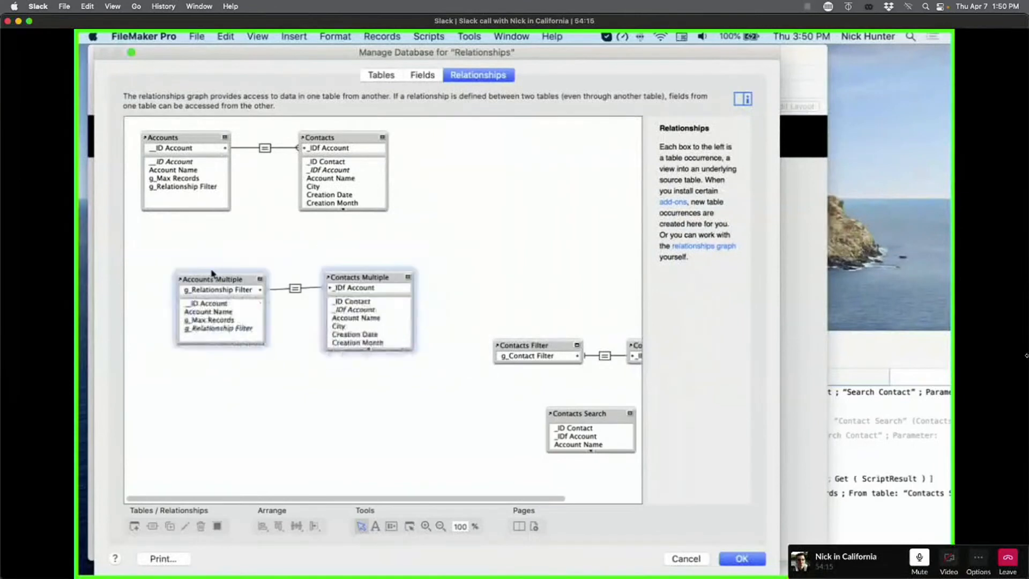
key(Return)
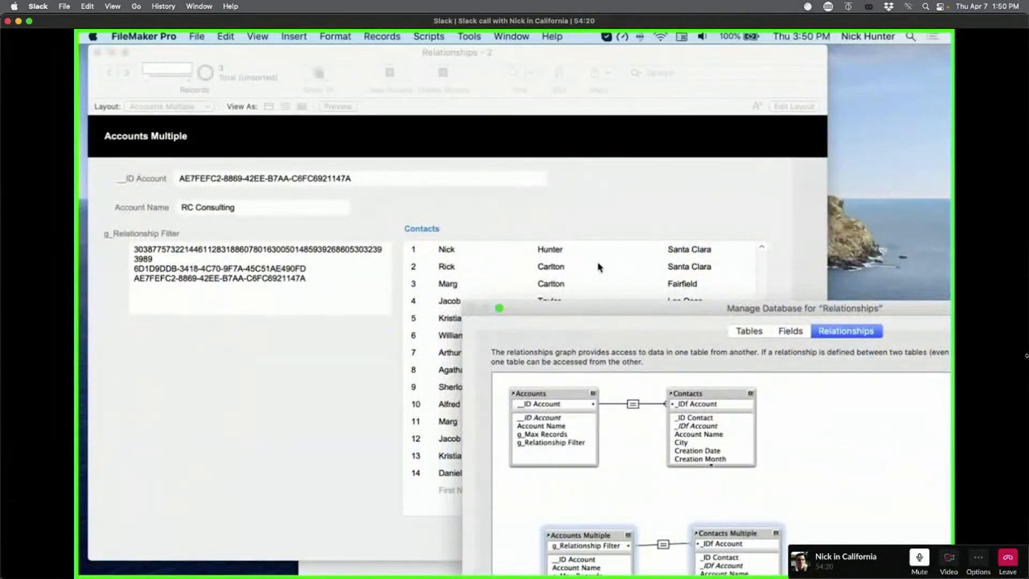
Step: Add the criterion g_Relationship Filter = City to the relationship between Accounts Multiple and Contacts Multiple
drag(624, 307, 313, 99)
click(354, 341)
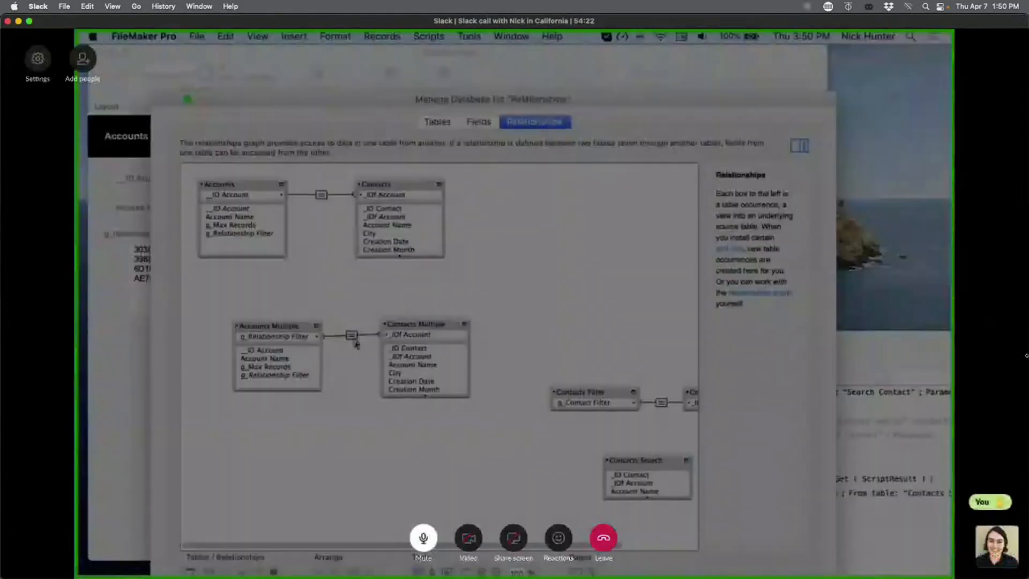
double_click(354, 340)
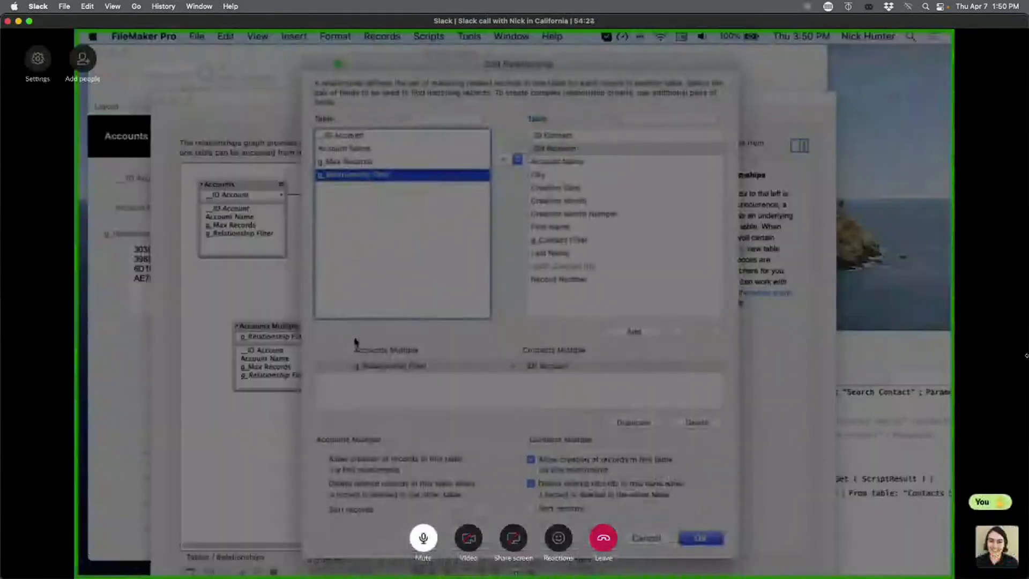
key(super+Tab)
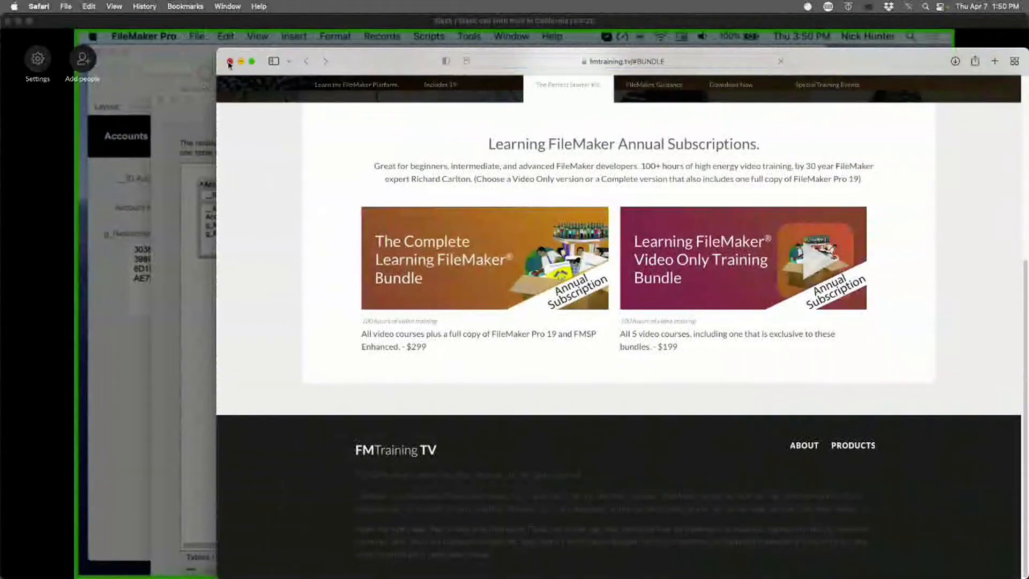
key(super+Tab)
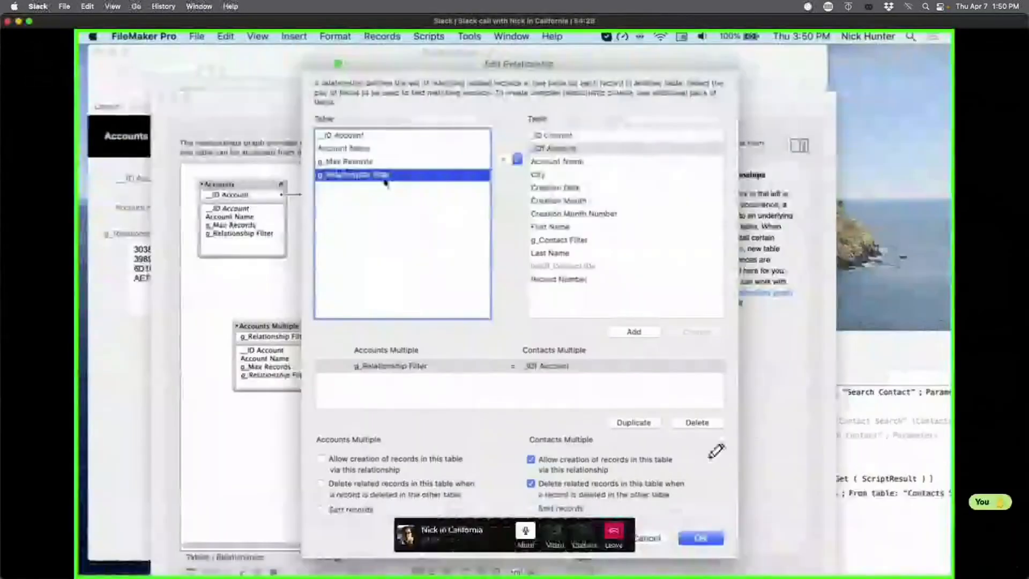
click(548, 150)
click(546, 176)
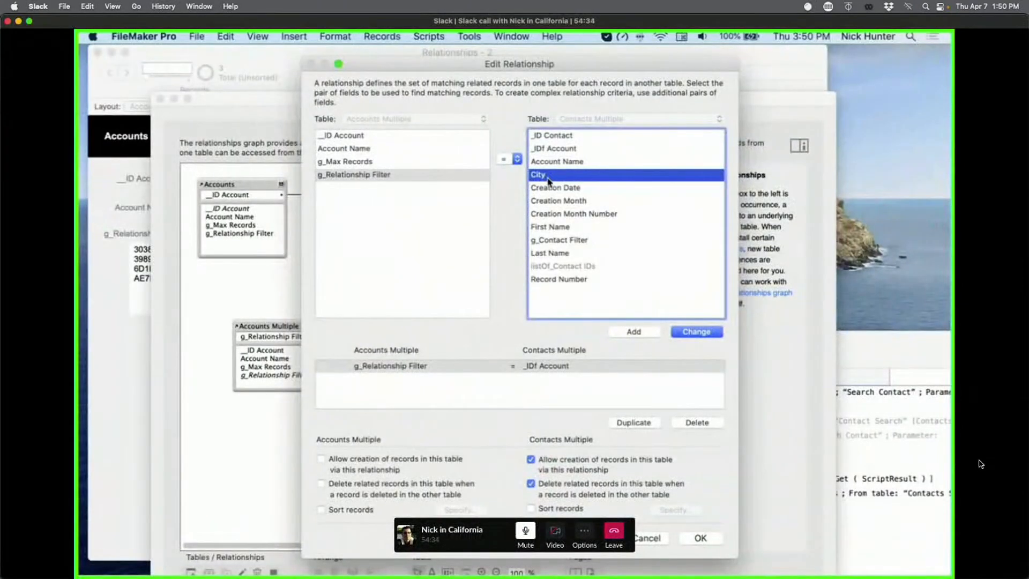
click(646, 331)
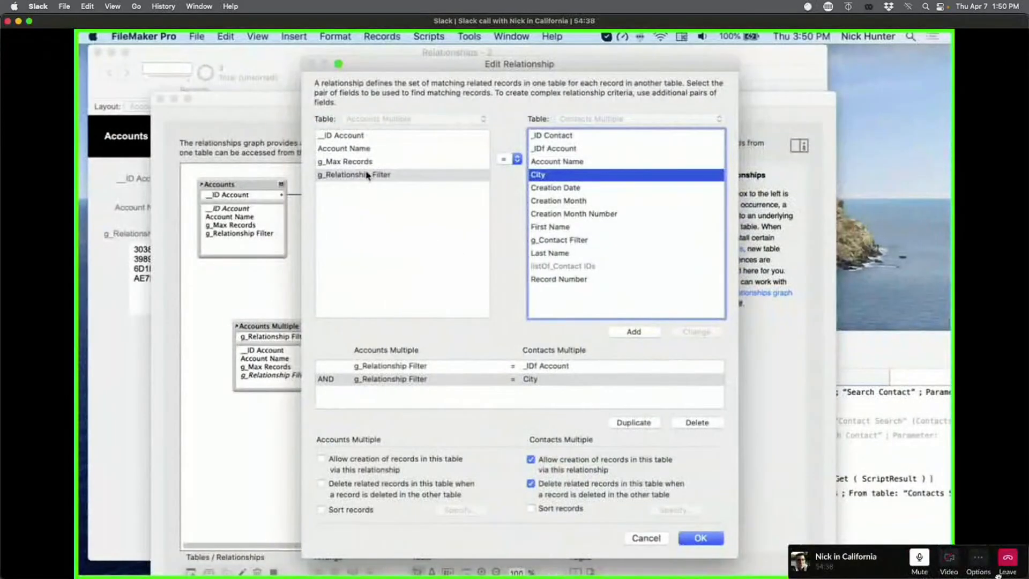
Step: Compare the _IDf Account and City criteria that both match against g_Relationship Filter
click(346, 174)
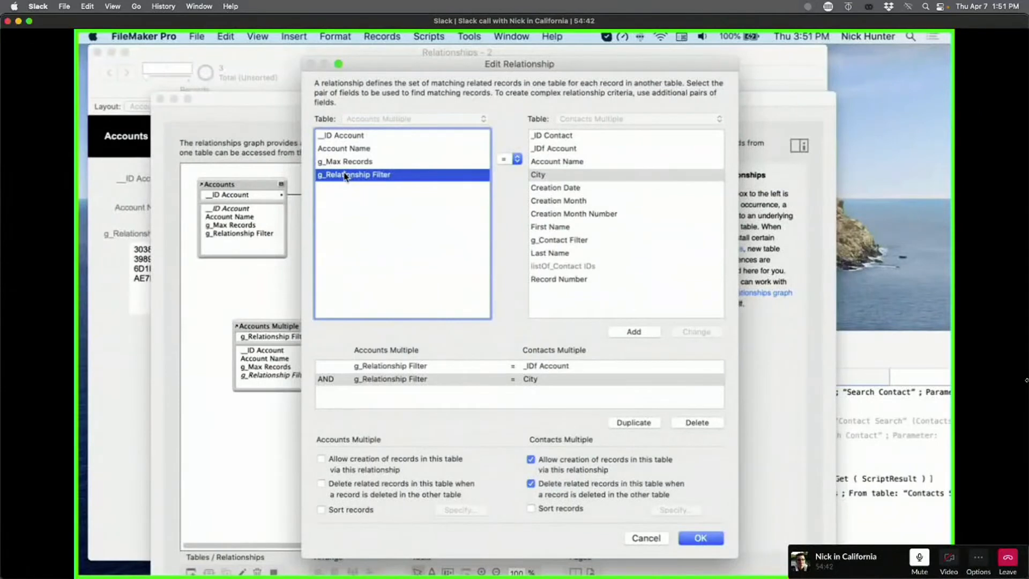
click(528, 364)
click(529, 379)
click(528, 366)
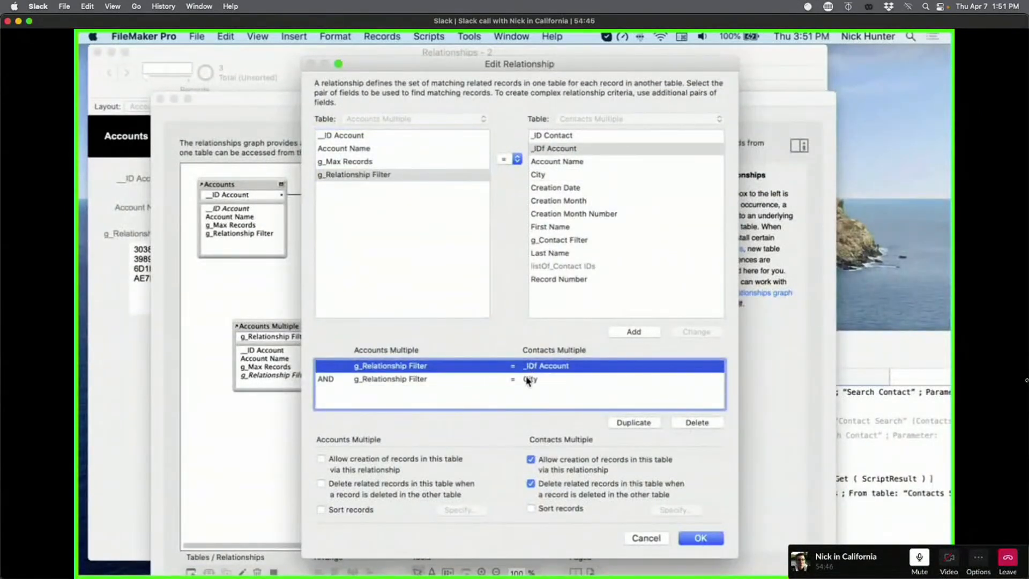
click(528, 379)
click(529, 366)
click(529, 379)
click(527, 367)
click(528, 378)
click(527, 366)
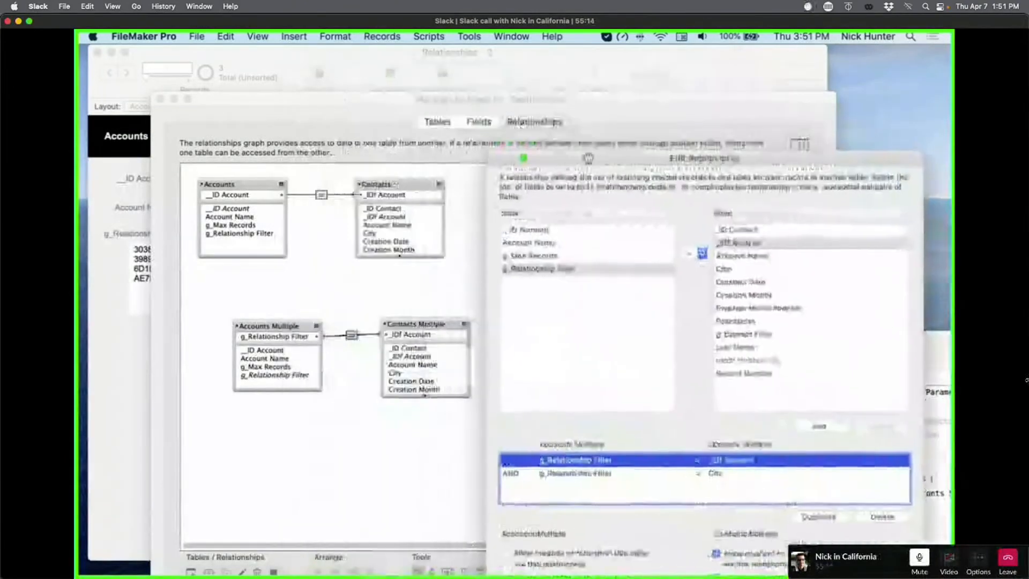
Step: Check the Accounts Multiple to Contacts Multiple link in the graph behind the dialog, and review both AND criteria against it
drag(402, 64, 588, 158)
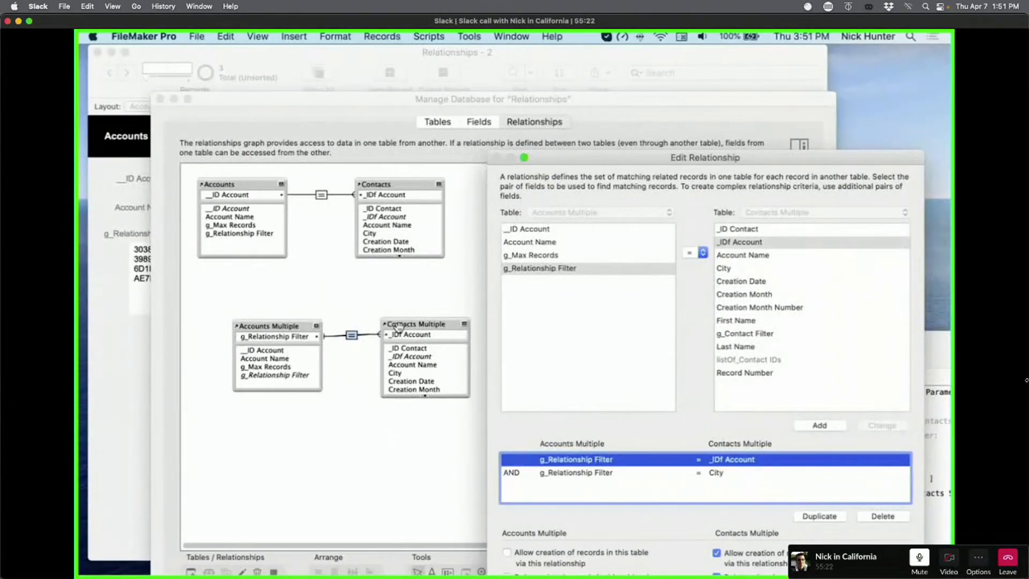
drag(589, 157, 365, 73)
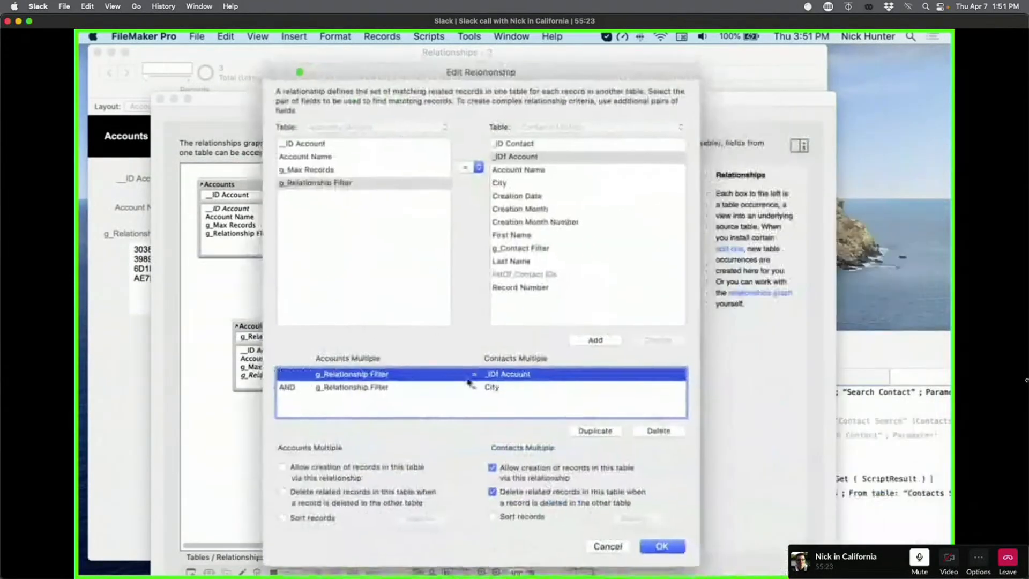
click(480, 384)
click(480, 377)
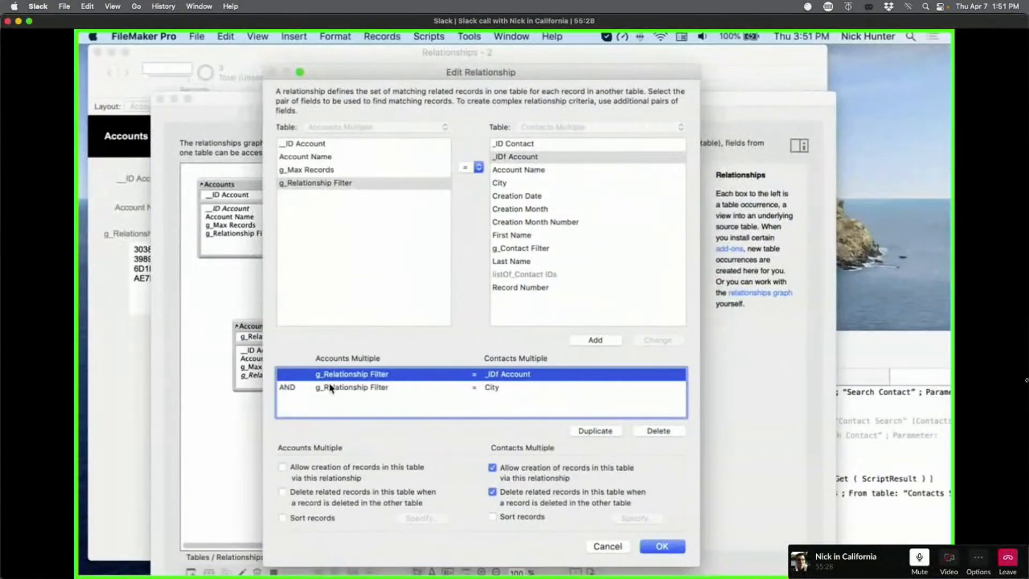
click(303, 184)
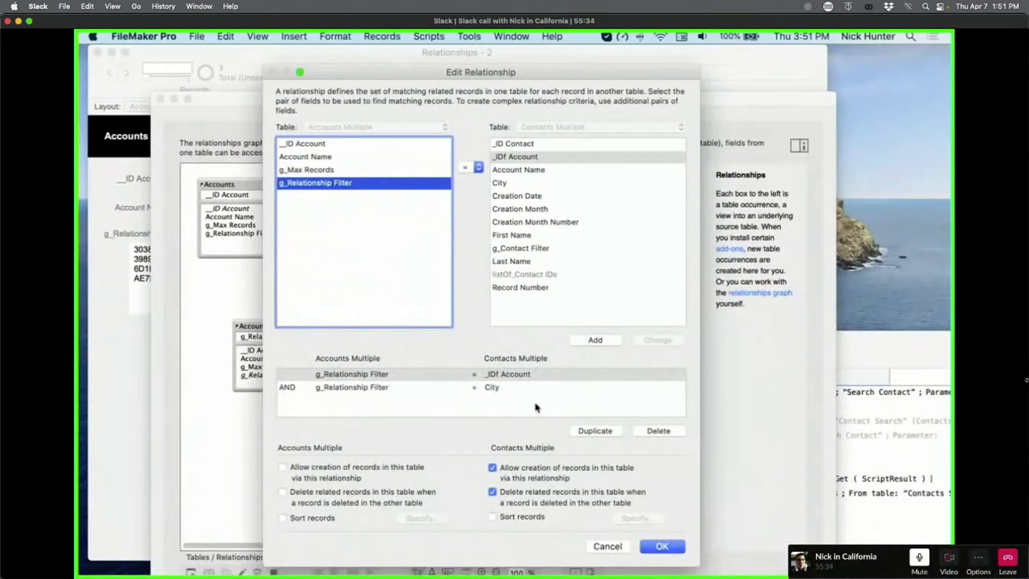
click(512, 387)
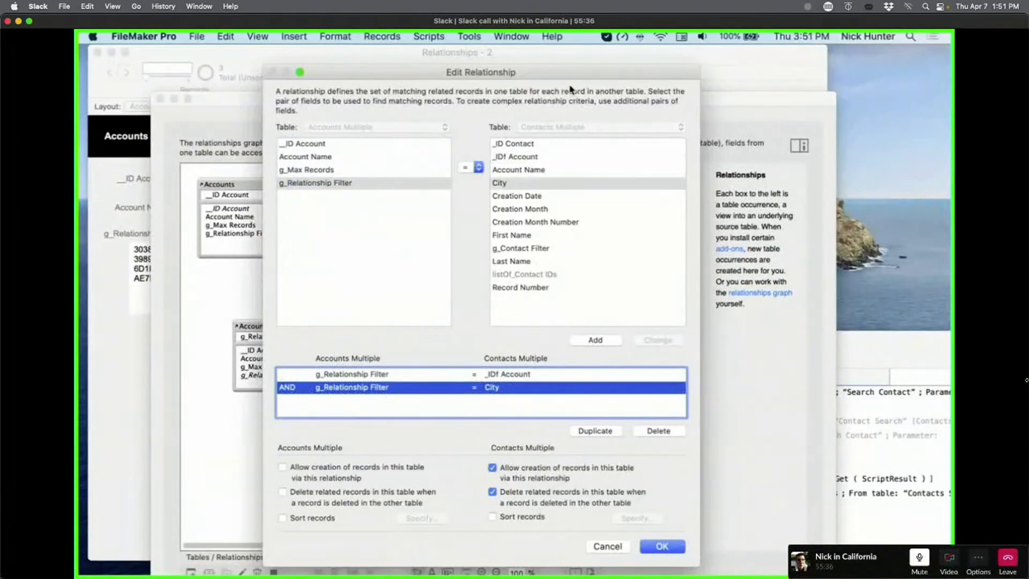
Step: Accept the edited relationship and save the Manage Database changes to return to the Accounts Multiple layout
drag(566, 70, 486, 50)
click(583, 527)
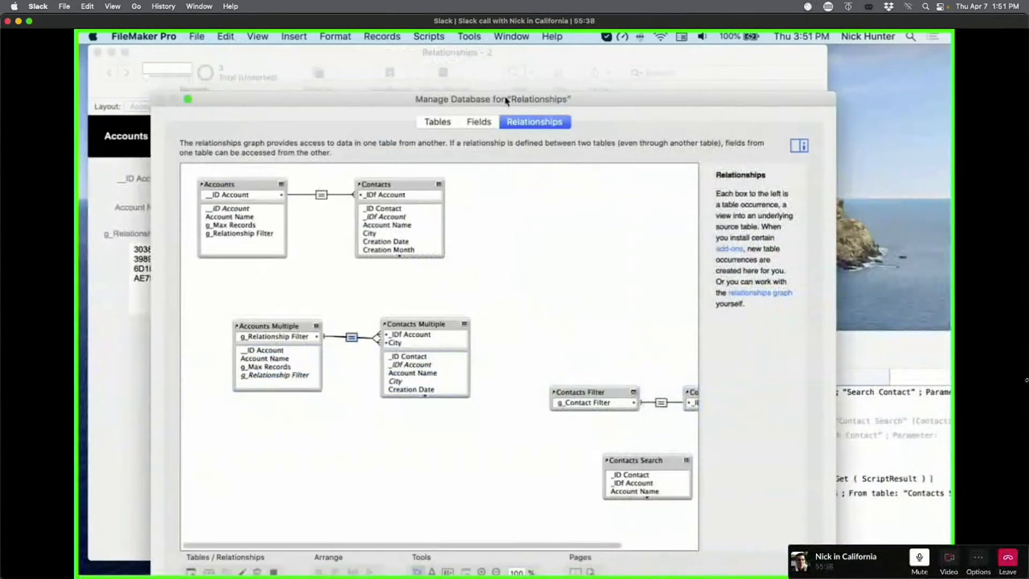
click(707, 558)
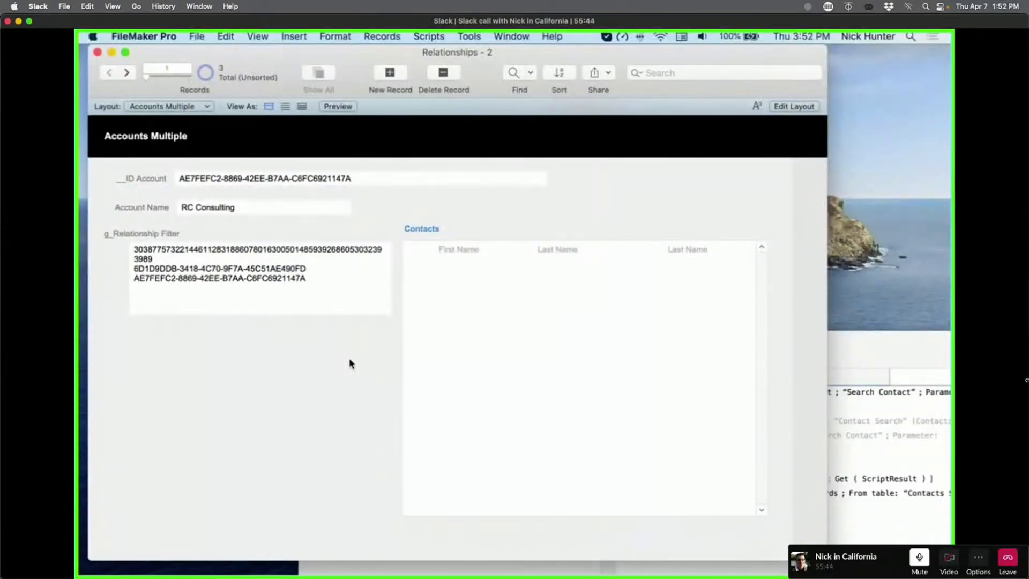
click(291, 297)
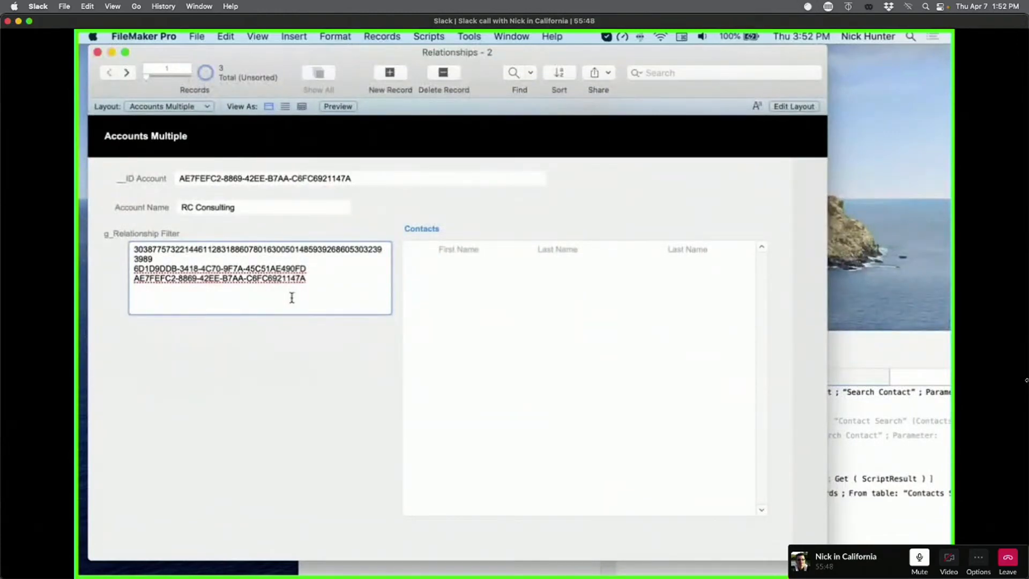
text(Santa)
key(BackSpace)
key(BackSpace)
key(BackSpace)
key(BackSpace)
key(BackSpace)
key(BackSpace)
key(BackSpace)
Step: Check which Contacts Multiple fields match Accounts Multiple in the relationships graph, then leave it discarding changes
key(super+shift+d)
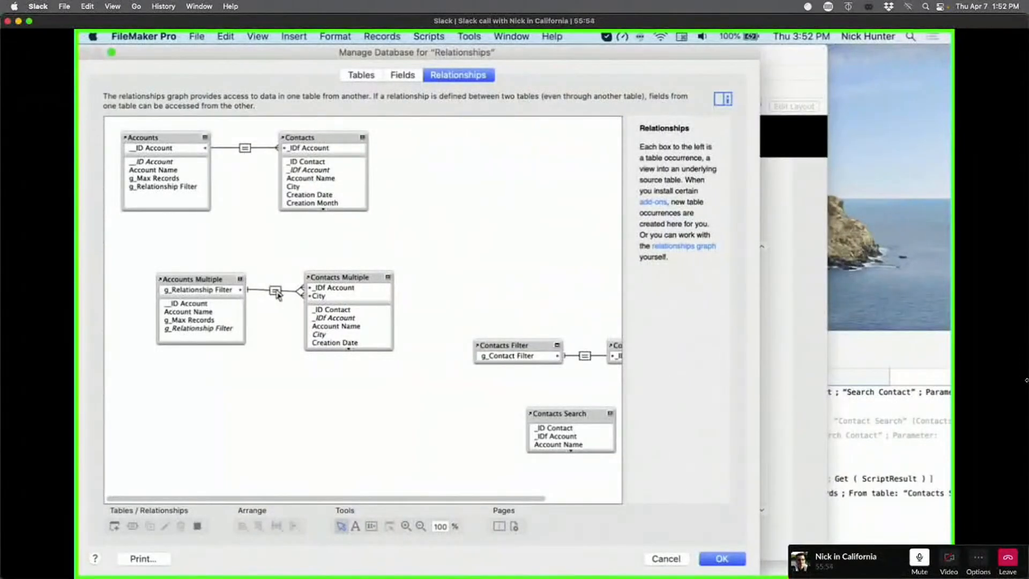
drag(343, 278, 360, 275)
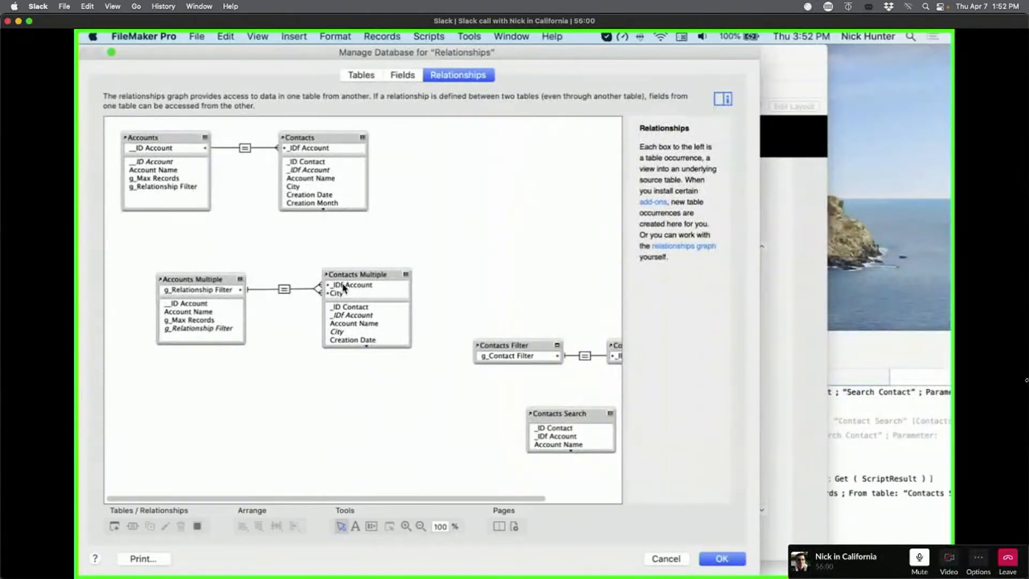
click(343, 286)
click(344, 294)
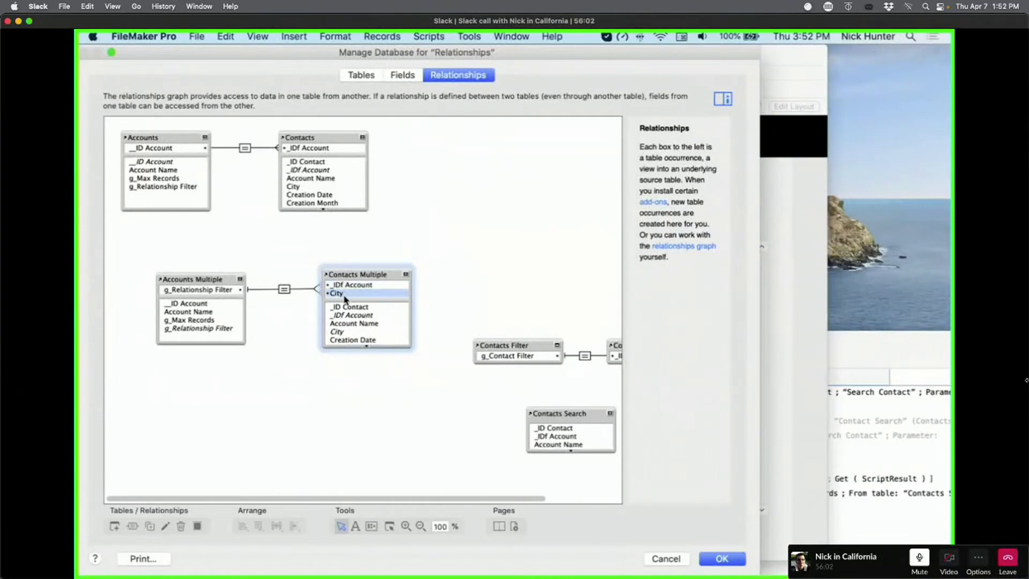
key(Escape)
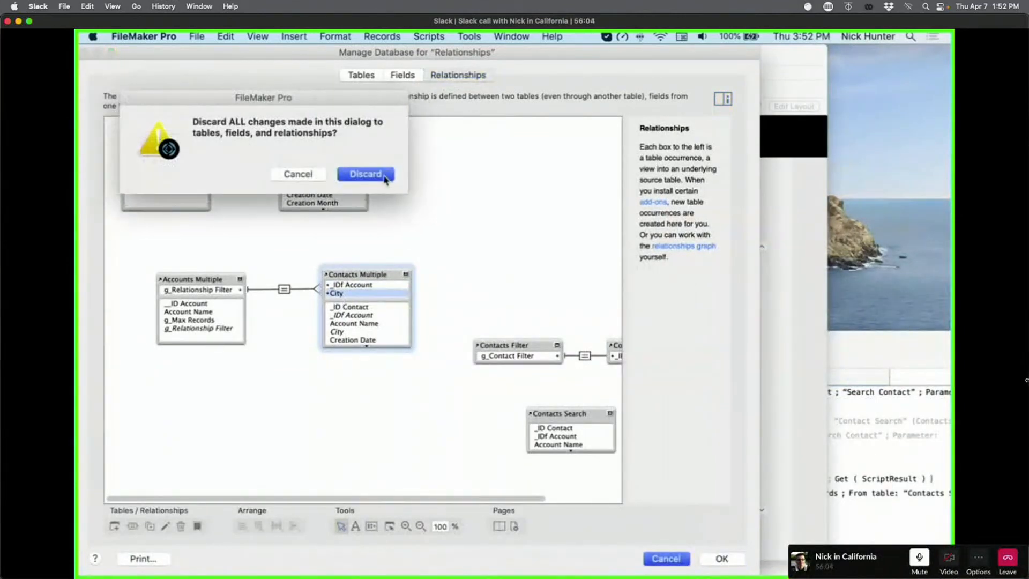
click(383, 174)
Step: Add the line Santa Clara below the account IDs in the g_Relationship Filter field and commit the record
click(316, 297)
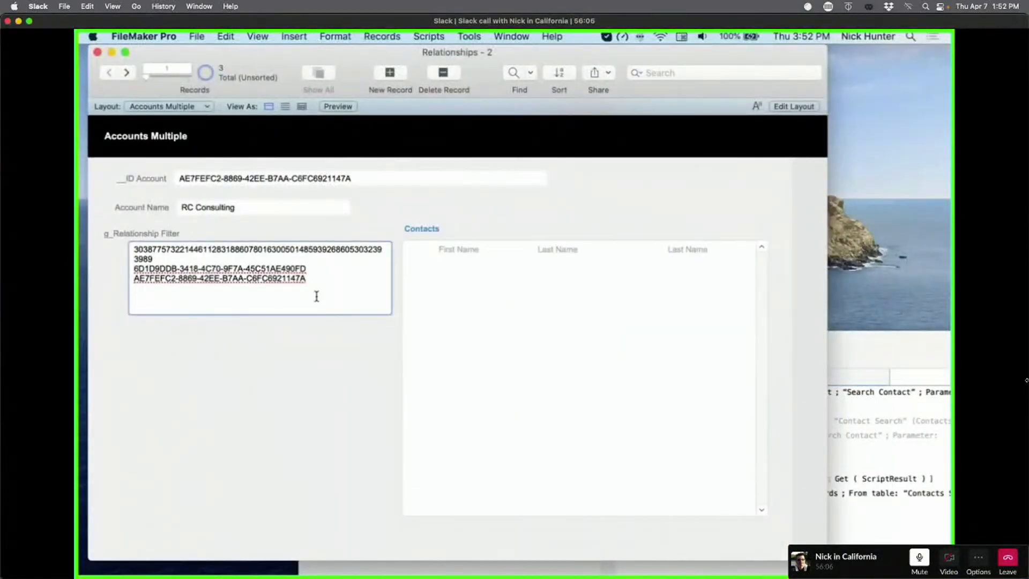
text(Santab Clara)
key(BackSpace)
click(152, 337)
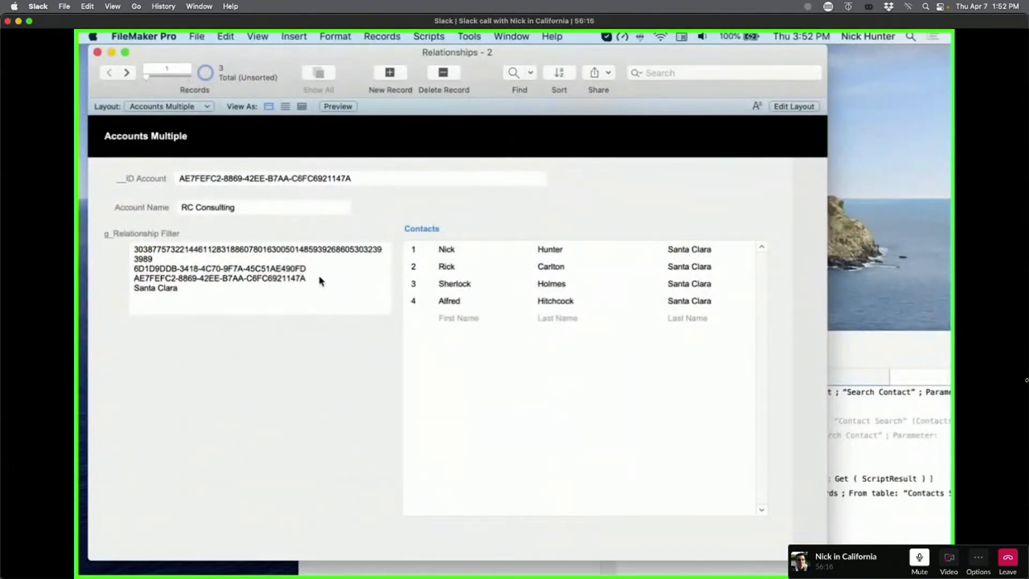
Step: Delete all account ID lines from the g_Relationship Filter field, keeping only Santa Clara, and commit the record
drag(319, 279, 104, 267)
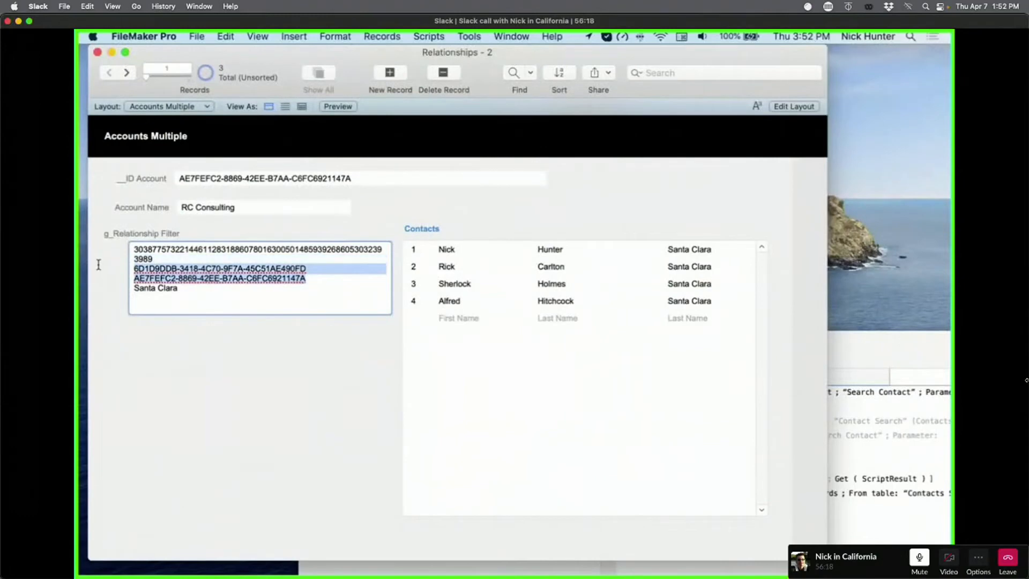
key(BackSpace)
key(BackSpace)
click(160, 358)
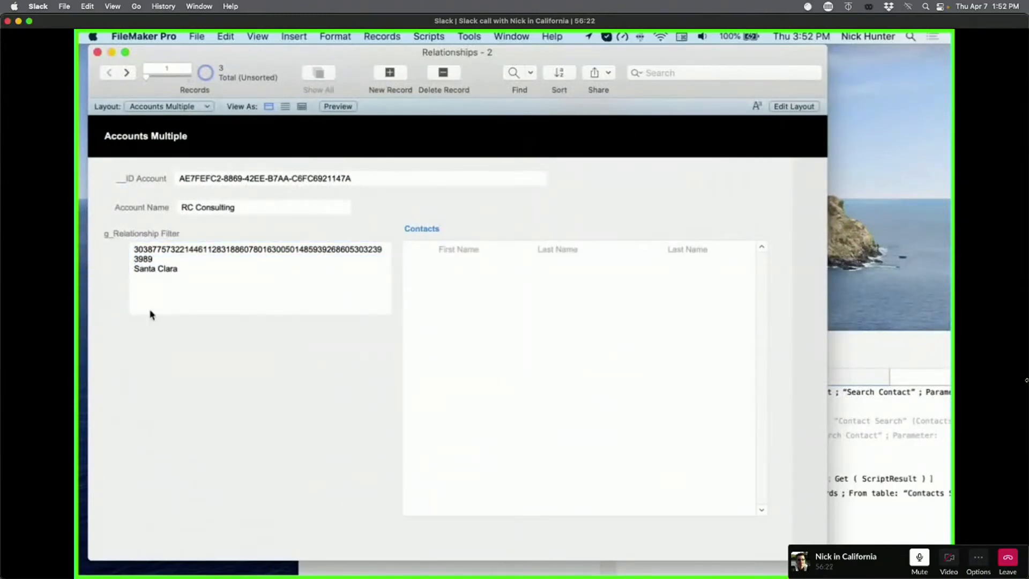
click(161, 262)
drag(157, 263, 132, 252)
key(BackSpace)
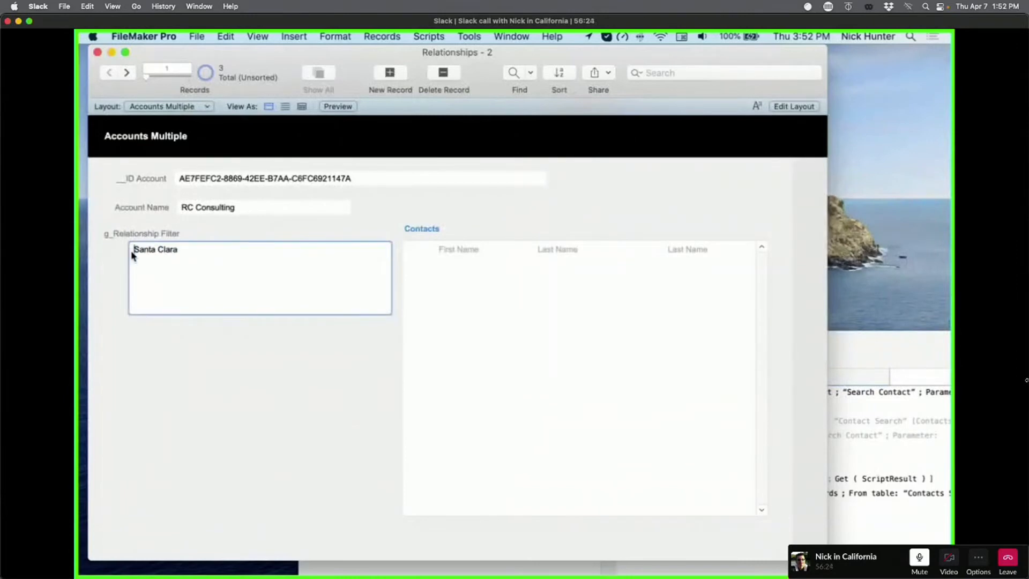
click(186, 423)
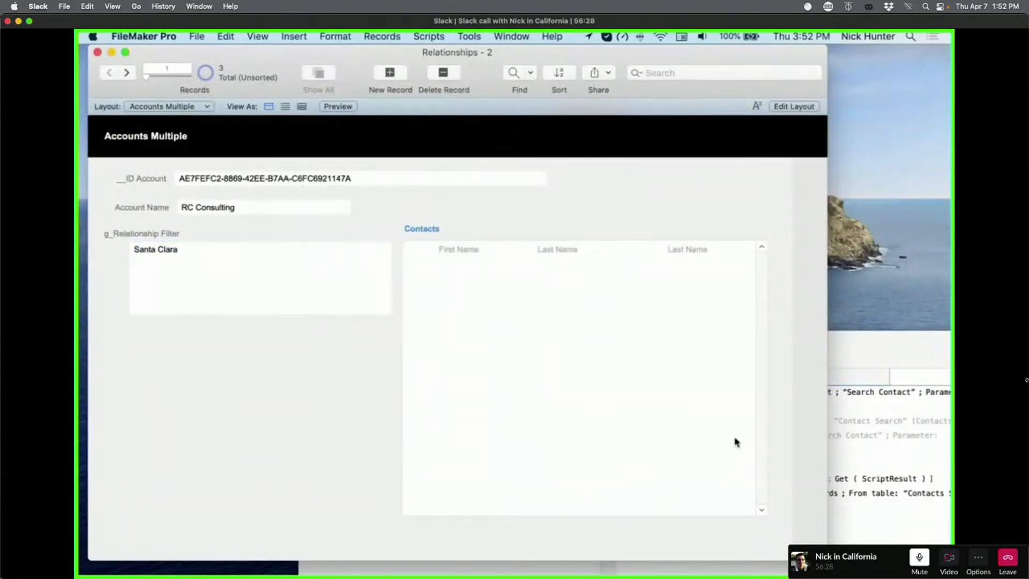
Step: Examine how g_Relationship Filter is matched to both _IDf Account and City in the relationships graph, then exit without saving
key(super+shift+d)
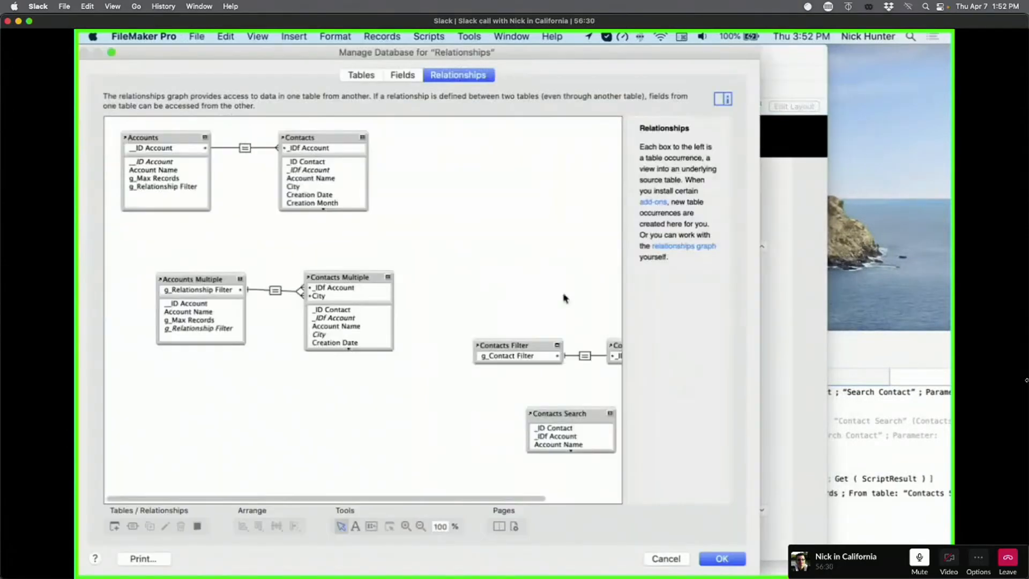
click(310, 288)
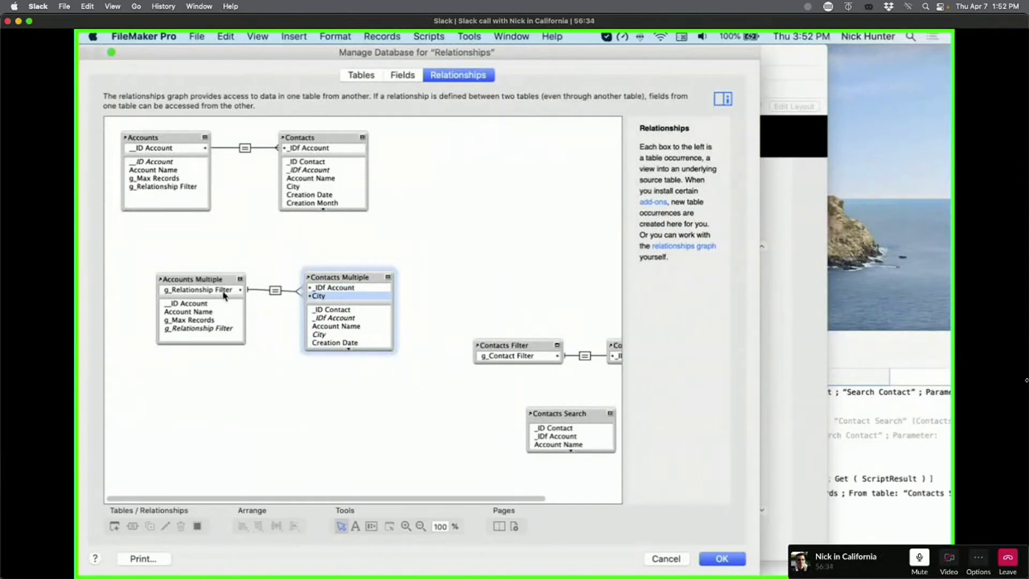
click(224, 294)
click(324, 291)
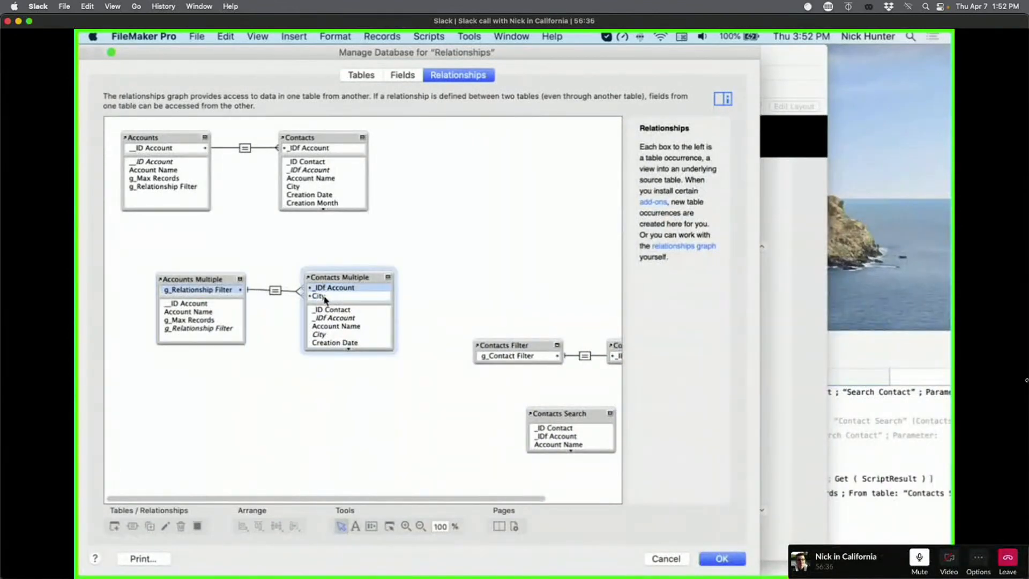
key(Escape)
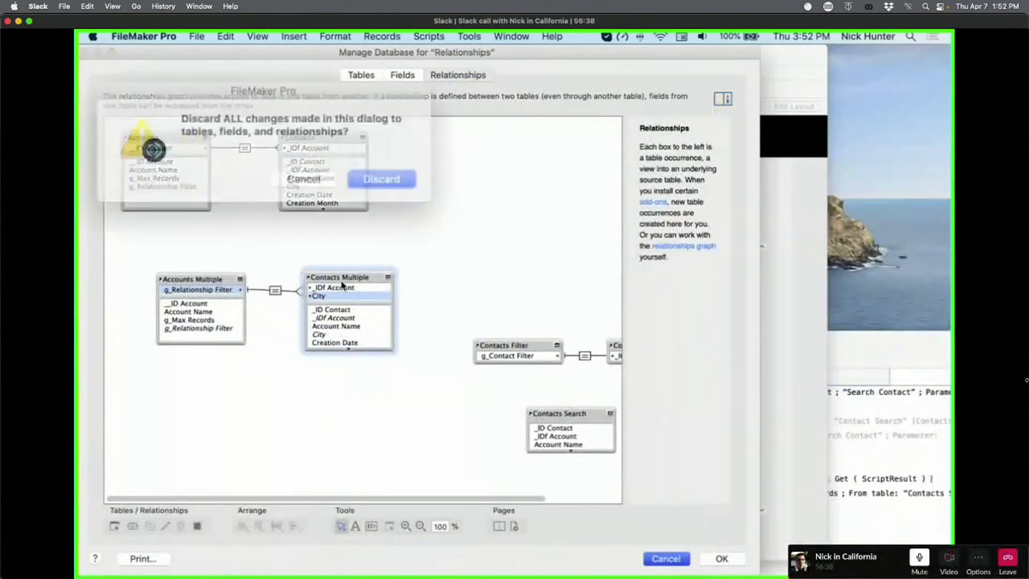
click(369, 171)
click(235, 279)
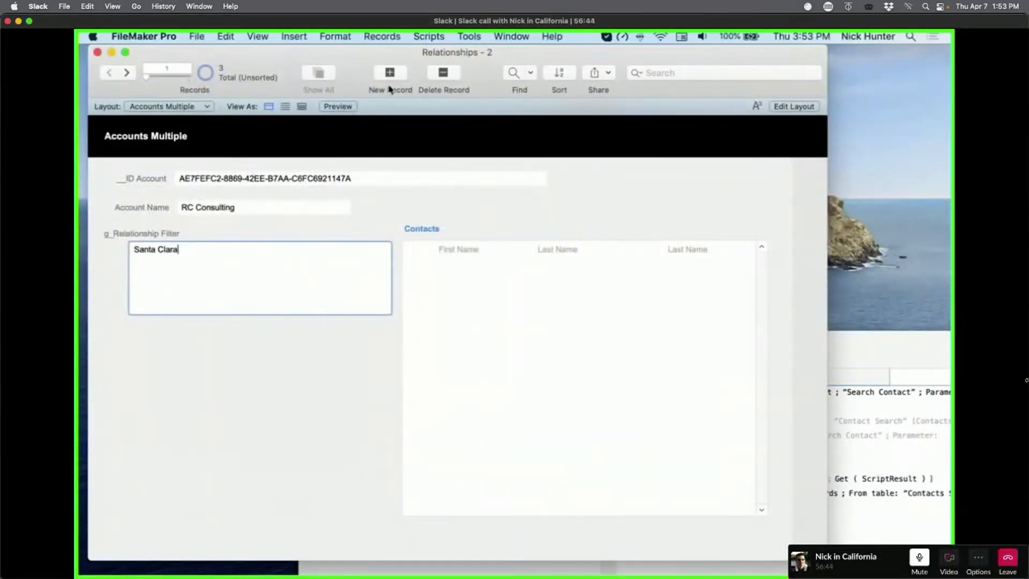
mouse_move(510, 56)
mouse_down()
mouse_move(526, 344)
mouse_move(500, 56)
mouse_up()
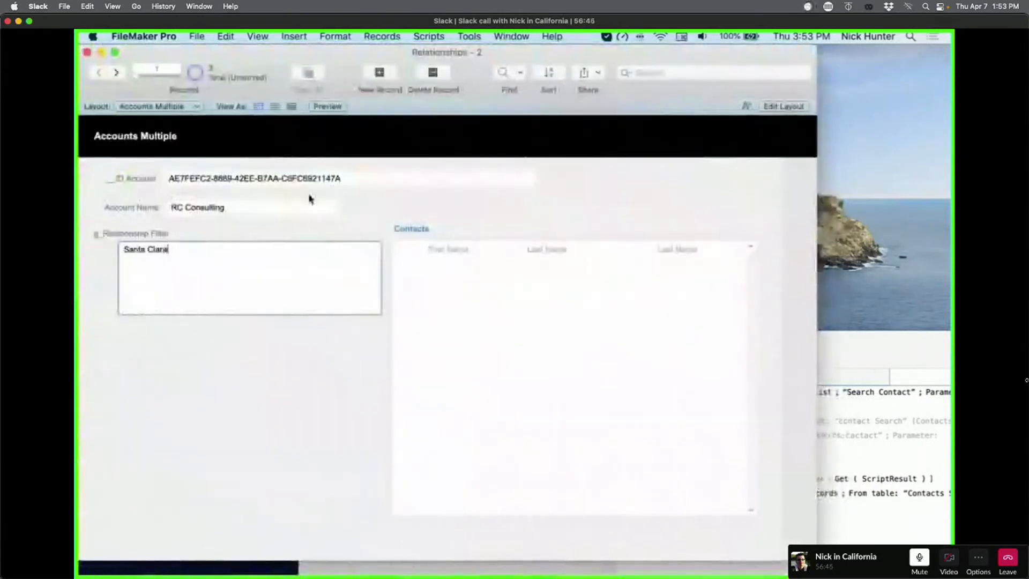
click(314, 175)
key(super+c)
click(231, 293)
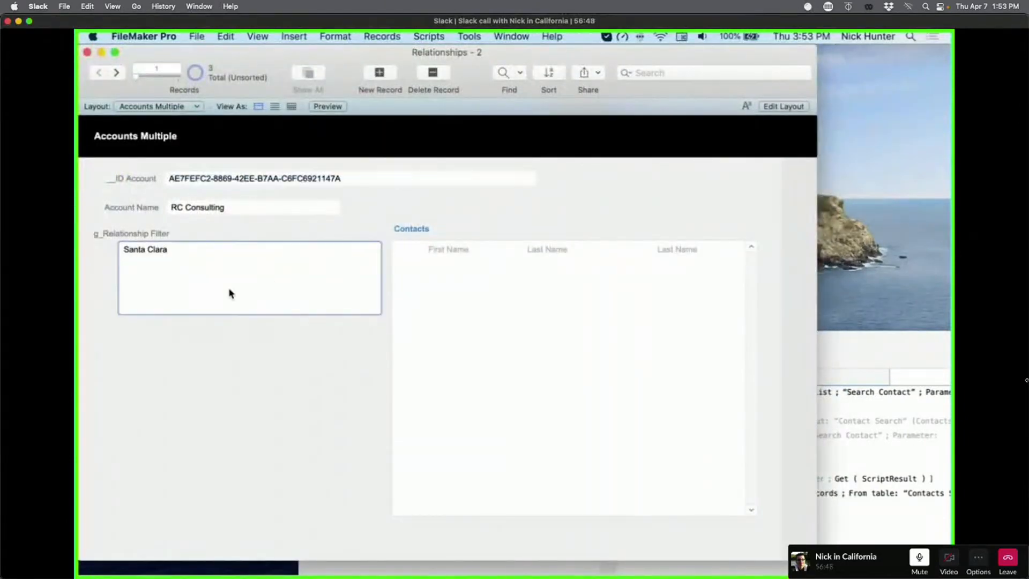
key(Return)
key(super+v)
click(225, 402)
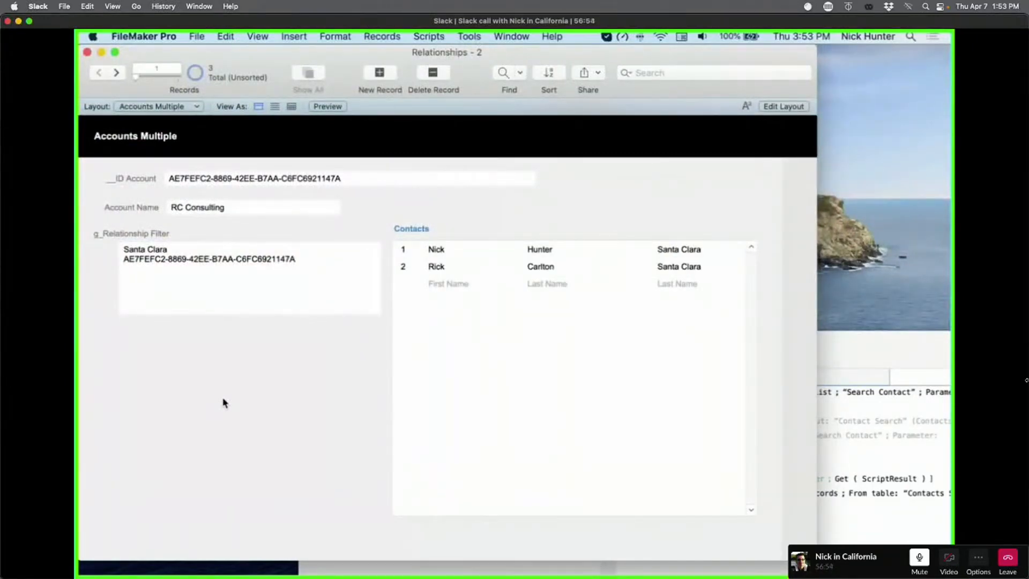
Step: Widen the Contacts portal on the Accounts Multiple layout to make room for another column
drag(313, 264, 93, 259)
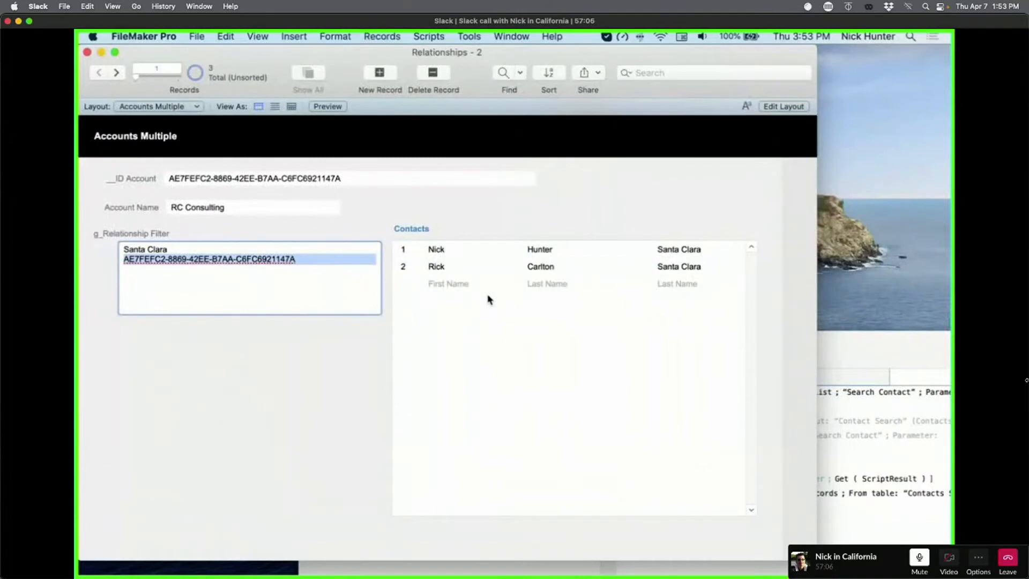
key(super+l)
scroll(505, 255, right, 5)
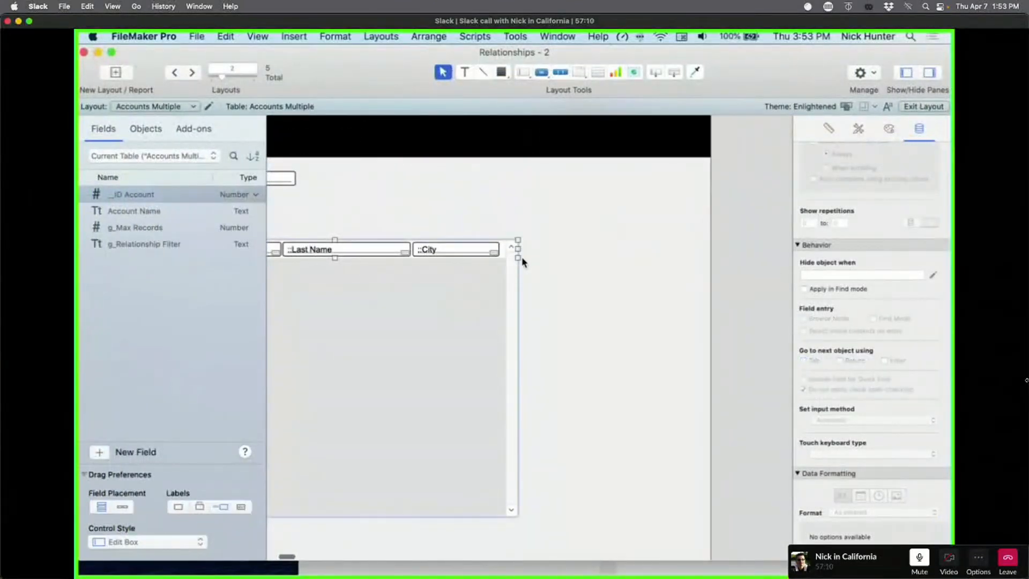
drag(517, 247, 699, 243)
Step: Duplicate the portal's City field to add an Account Name field between Last Name and City, and check it with live records
click(469, 249)
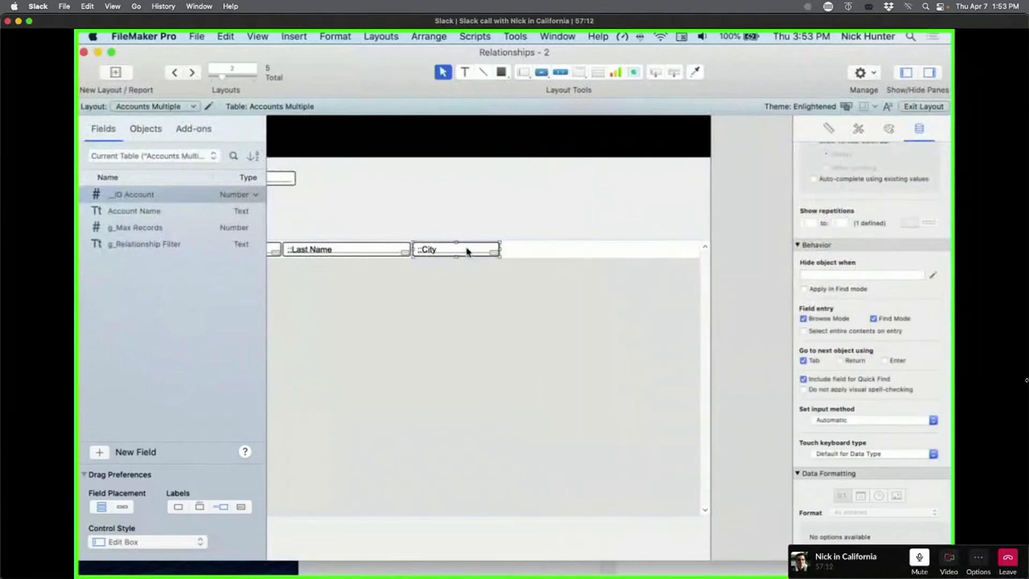
mouse_move(467, 249)
mouse_down()
mouse_move(661, 251)
mouse_move(472, 248)
mouse_up()
double_click(567, 255)
click(474, 320)
double_click(474, 319)
drag(636, 259, 557, 260)
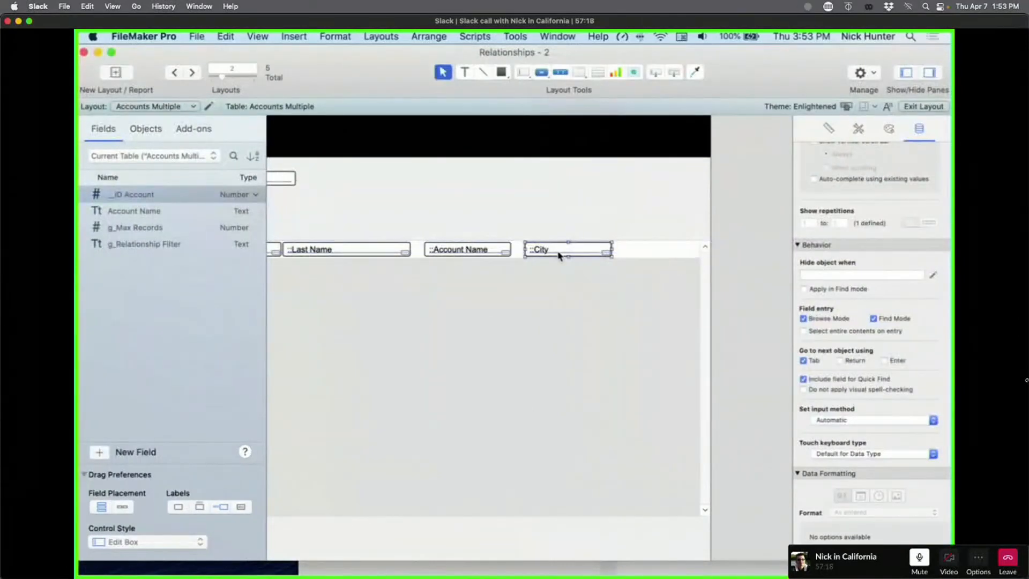
key(super+b)
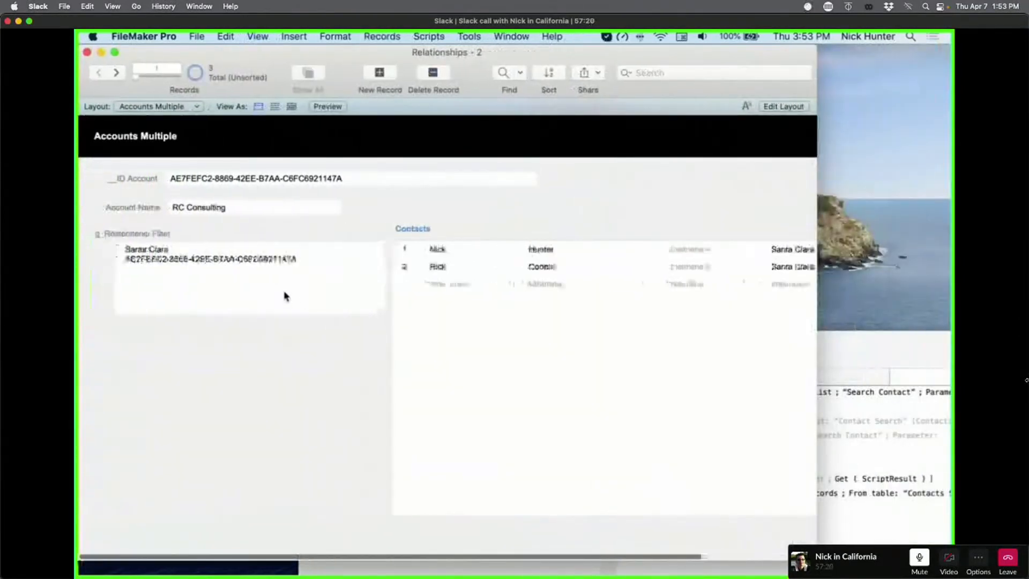
scroll(589, 268, right, 5)
click(573, 249)
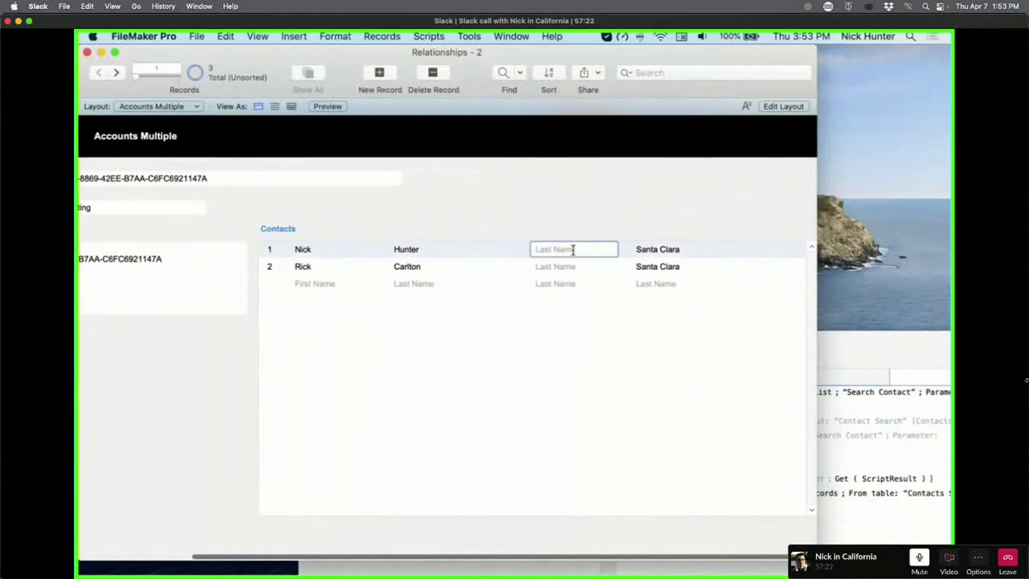
click(574, 264)
Step: Set the placeholder text of the portal's Account Name field to "Account Name"
key(super+l)
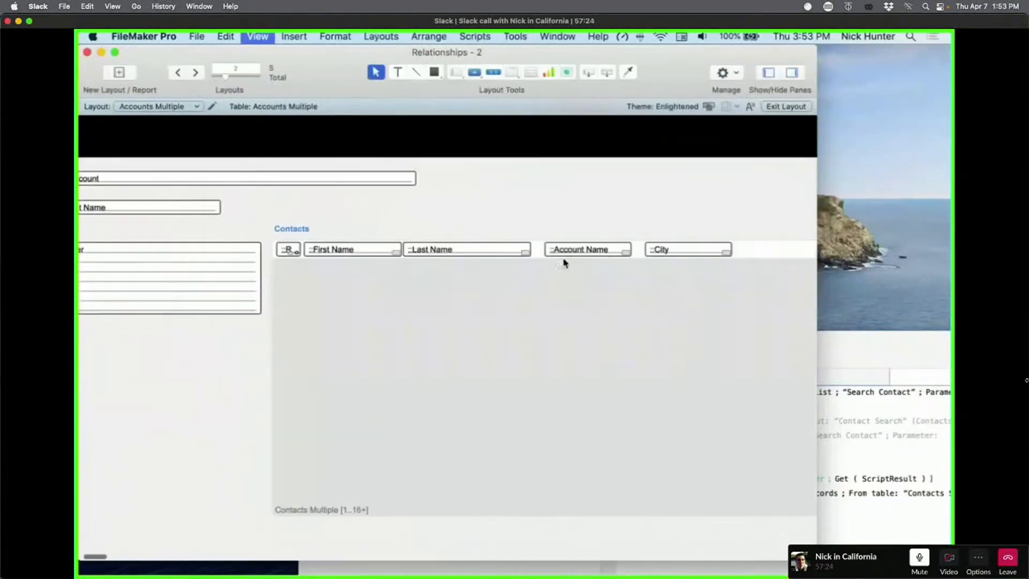
click(747, 253)
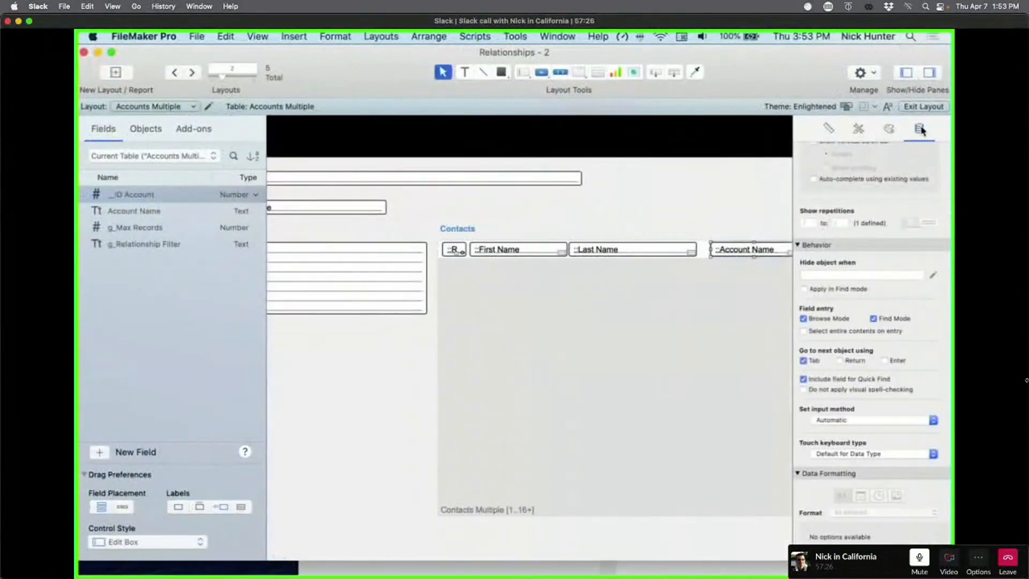
scroll(833, 249, down, 1)
double_click(812, 208)
text(Name)
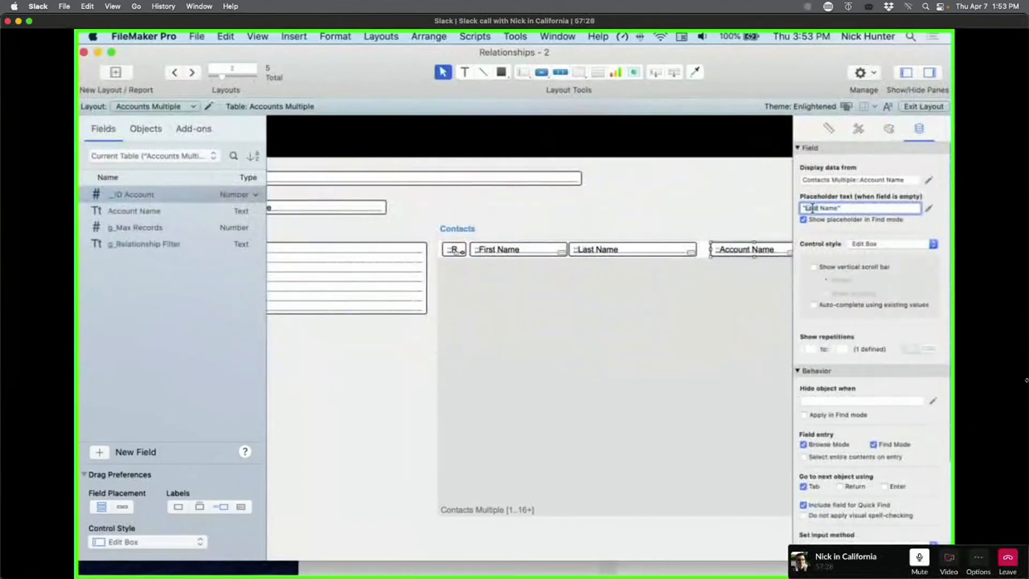
text(cco)
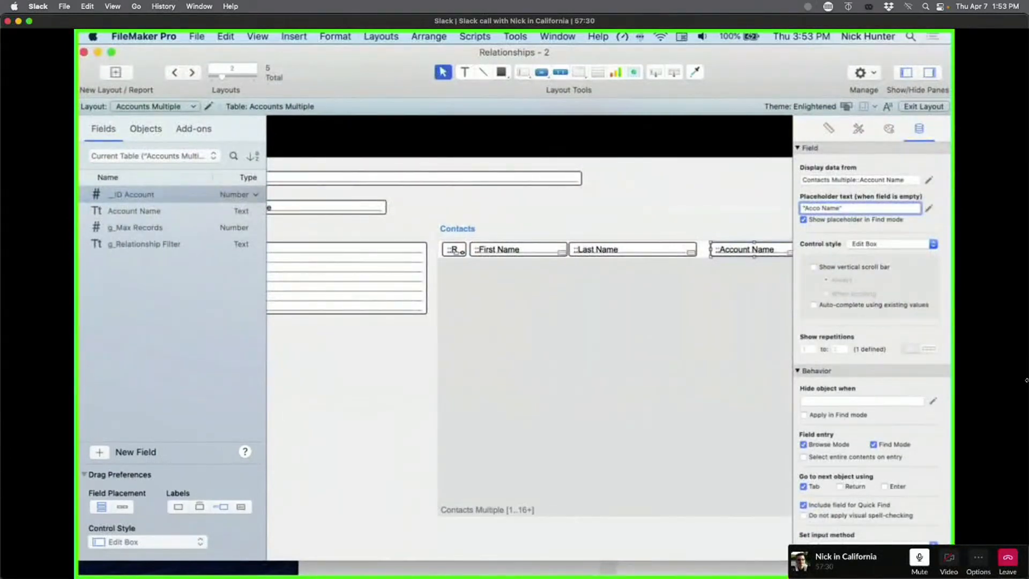
text(unt)
Step: Set the placeholder text of the portal's City field to "City", save the layout and return to browsing records
scroll(706, 238, right, 5)
click(695, 248)
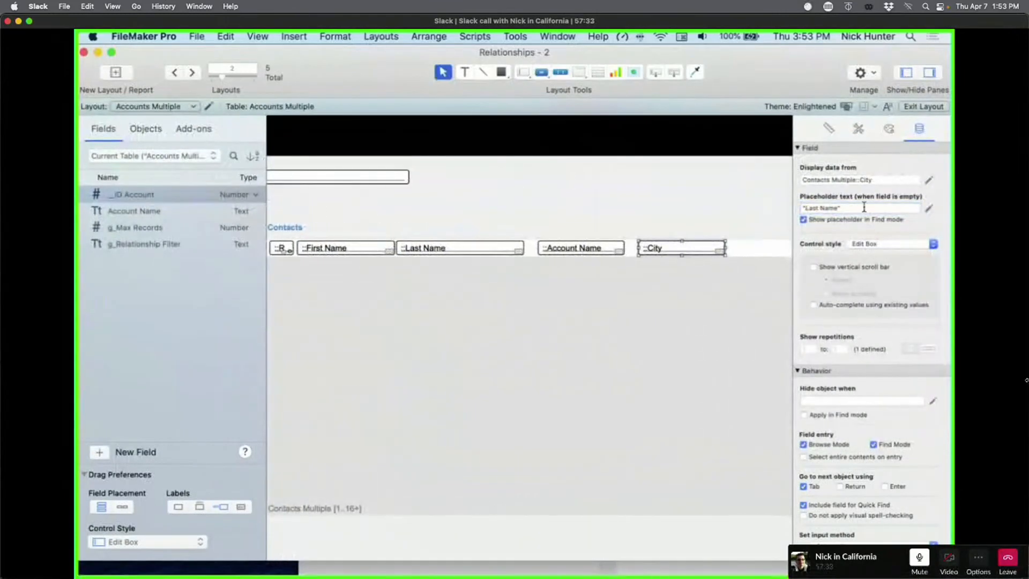
click(814, 207)
text(City)
key(Return)
key(super+s)
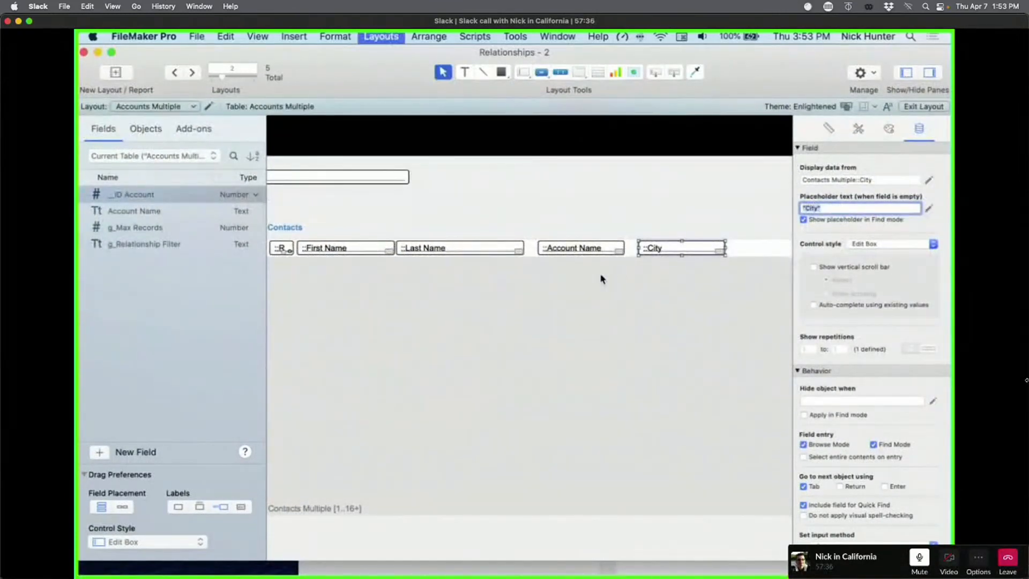
key(super+b)
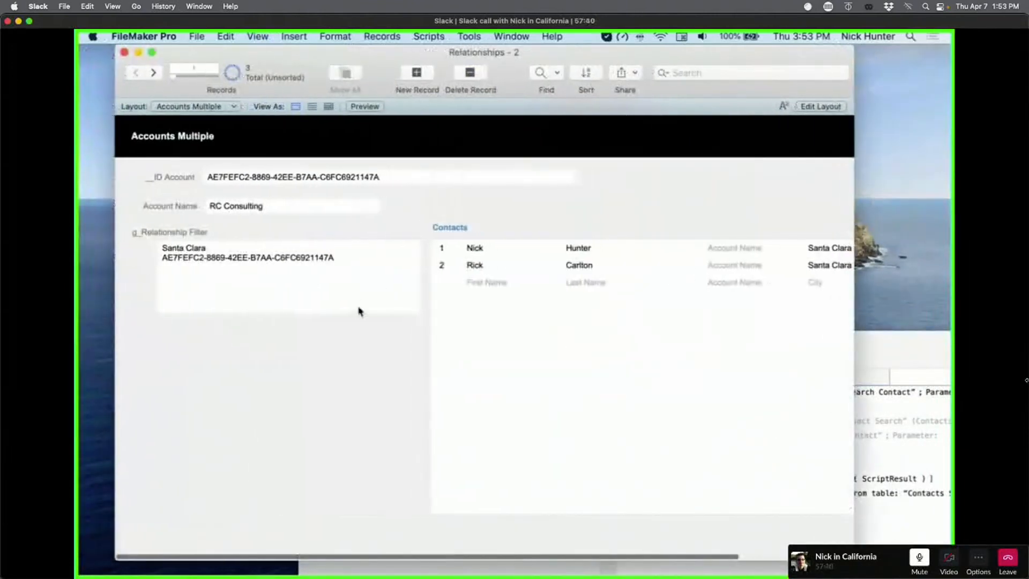
Step: Open the Contacts layout in its own window and add the Account Name field to its table view
key(shift+super+l)
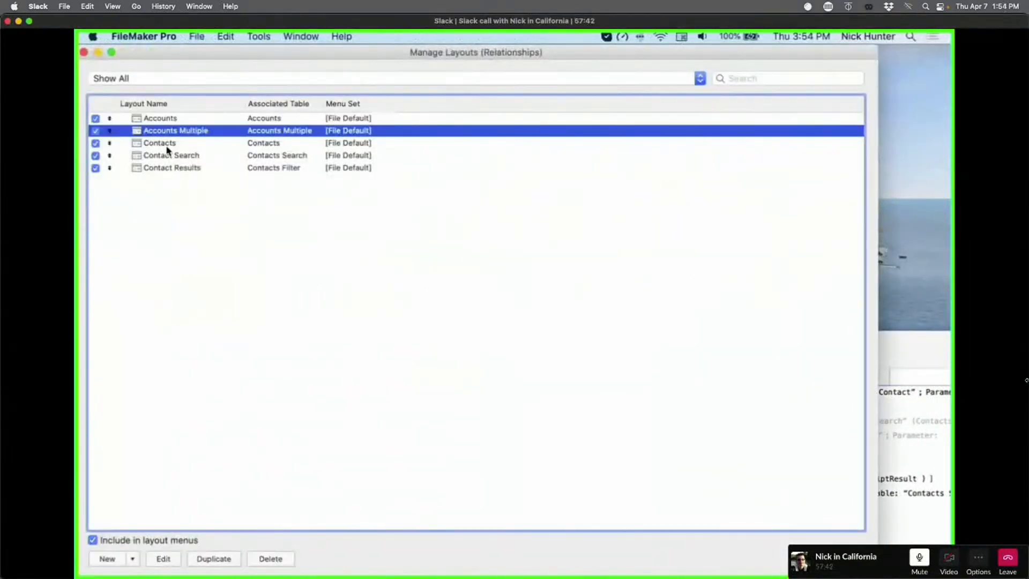
click(164, 146)
click(841, 559)
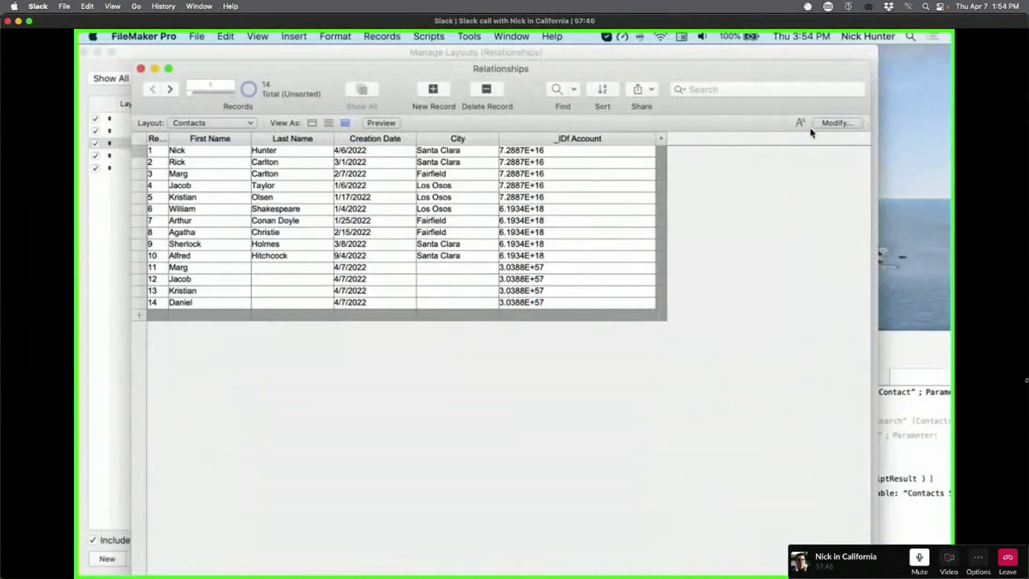
click(836, 123)
click(365, 536)
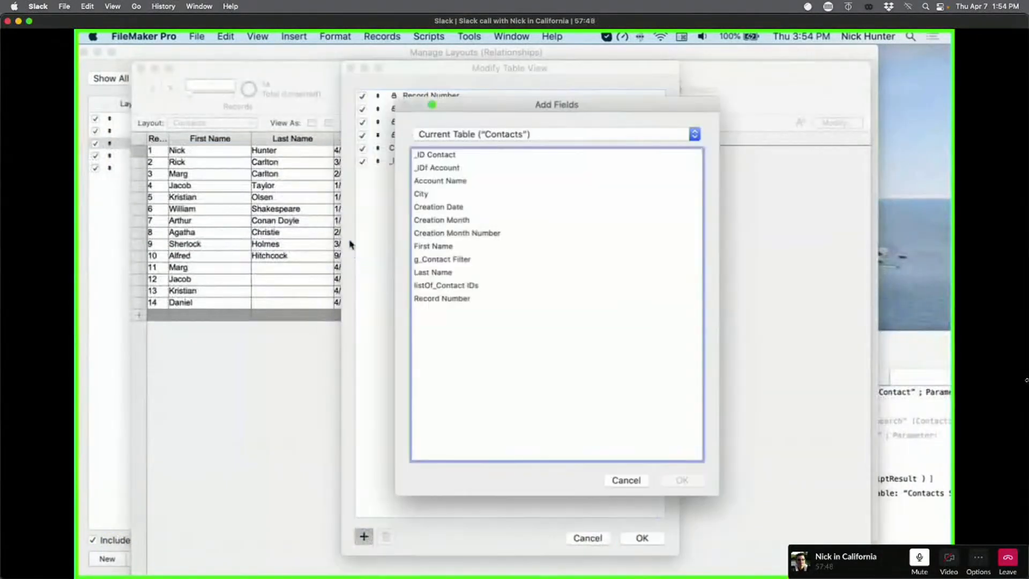
double_click(444, 182)
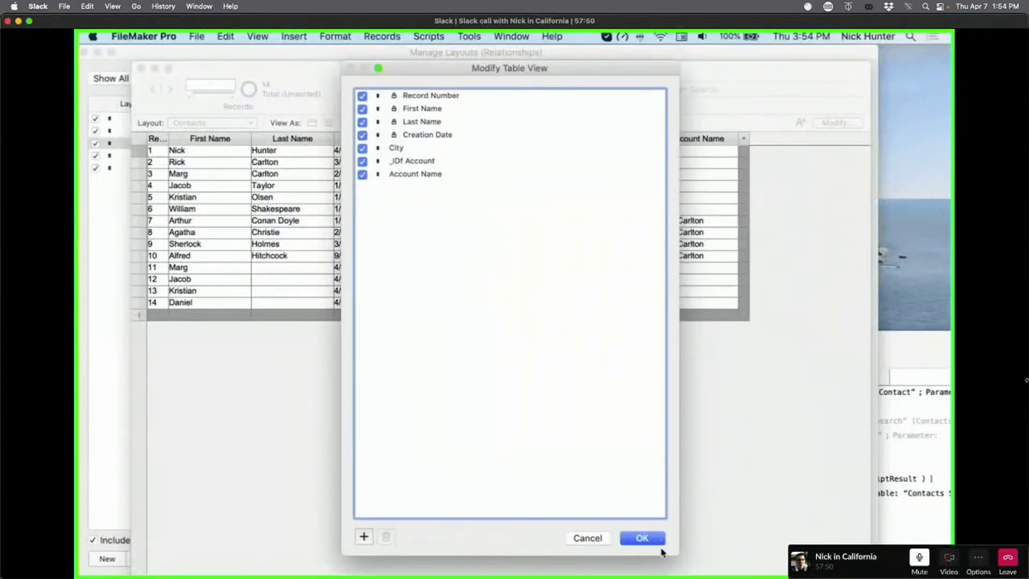
click(642, 538)
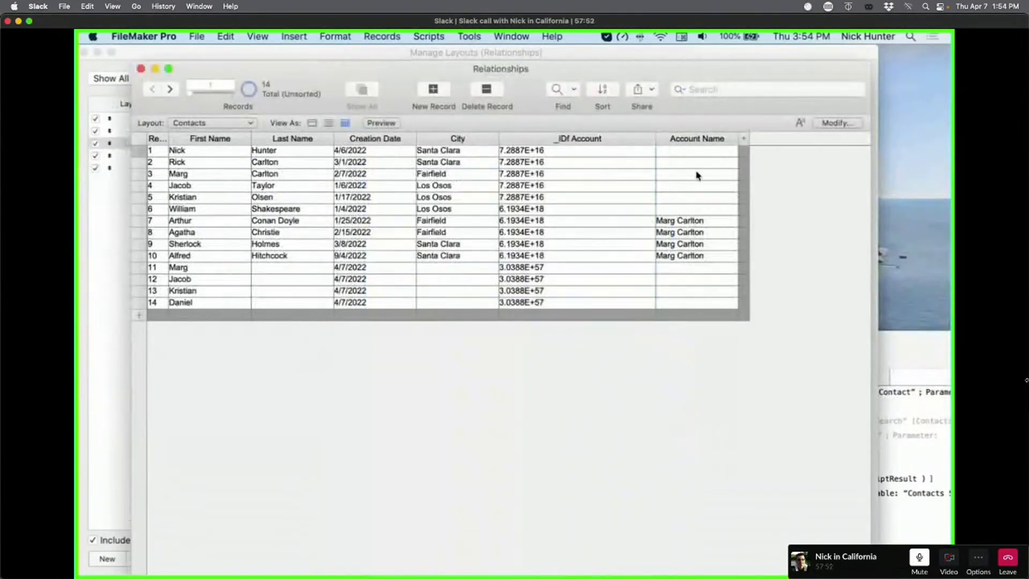
Step: Set the Contacts table's Account Name field to auto-enter a looked-up value, copying Account Name from the related Accounts table
key(super+shift+d)
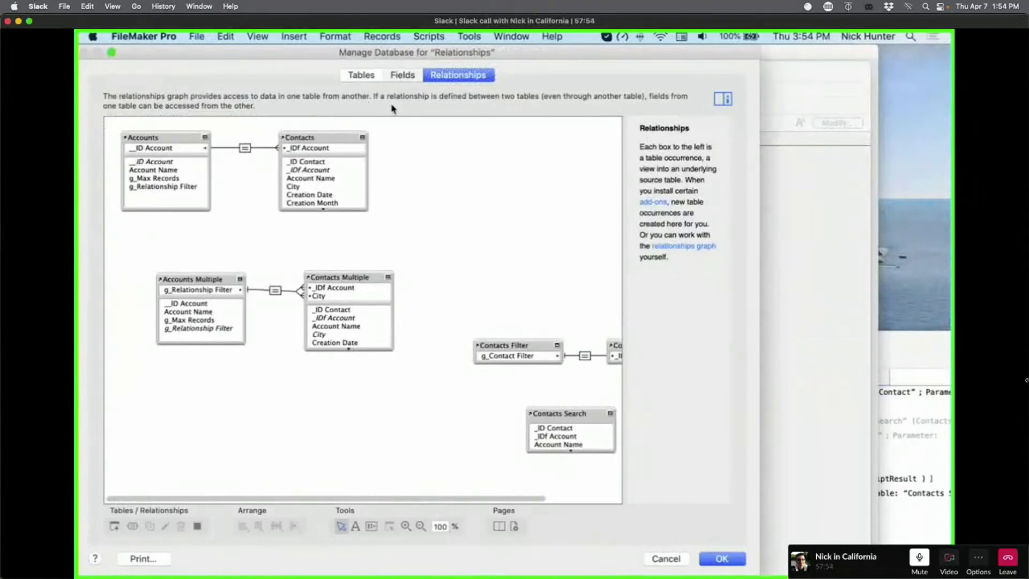
click(401, 75)
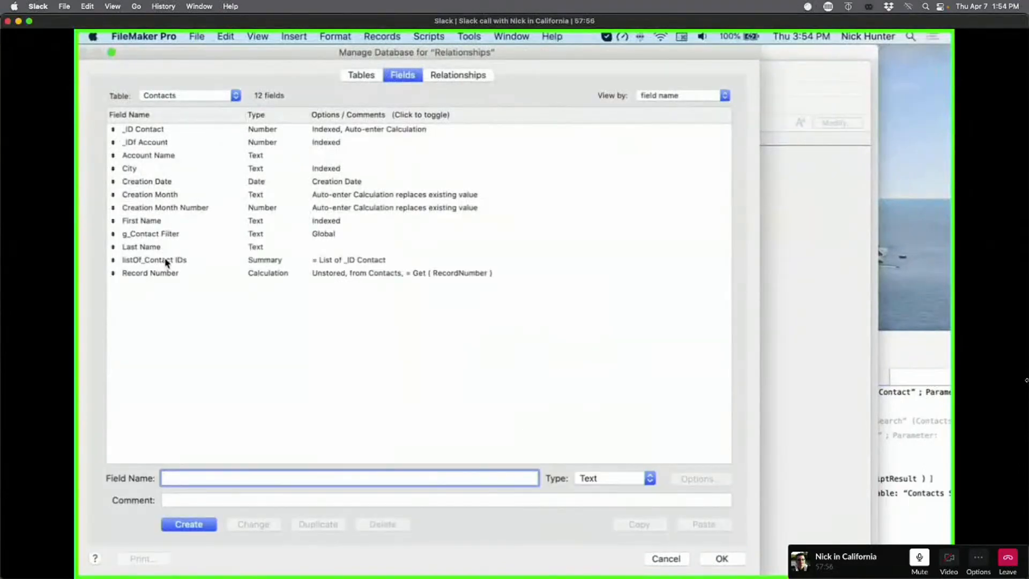
double_click(172, 157)
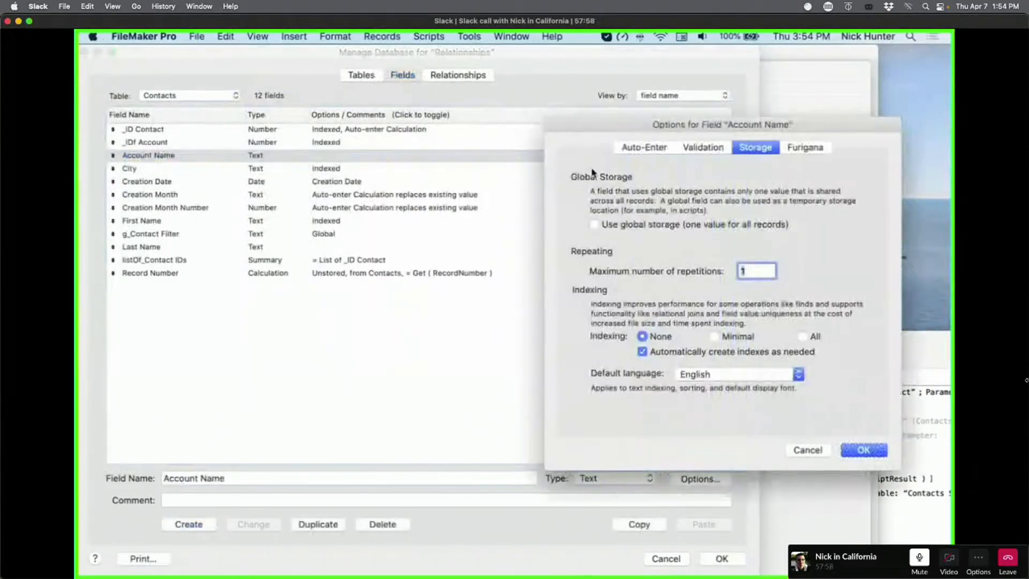
click(640, 148)
click(724, 391)
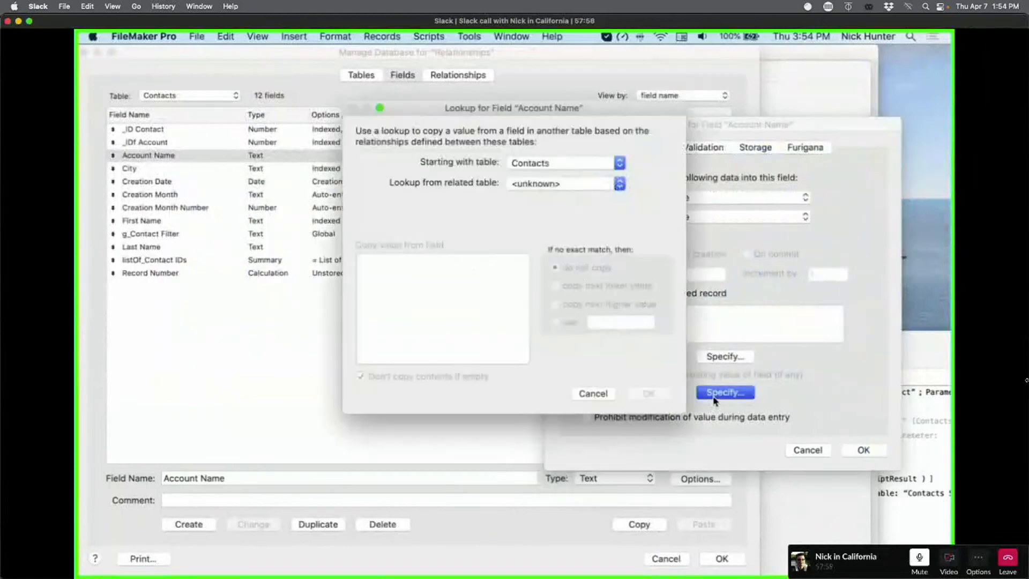
click(554, 164)
click(553, 183)
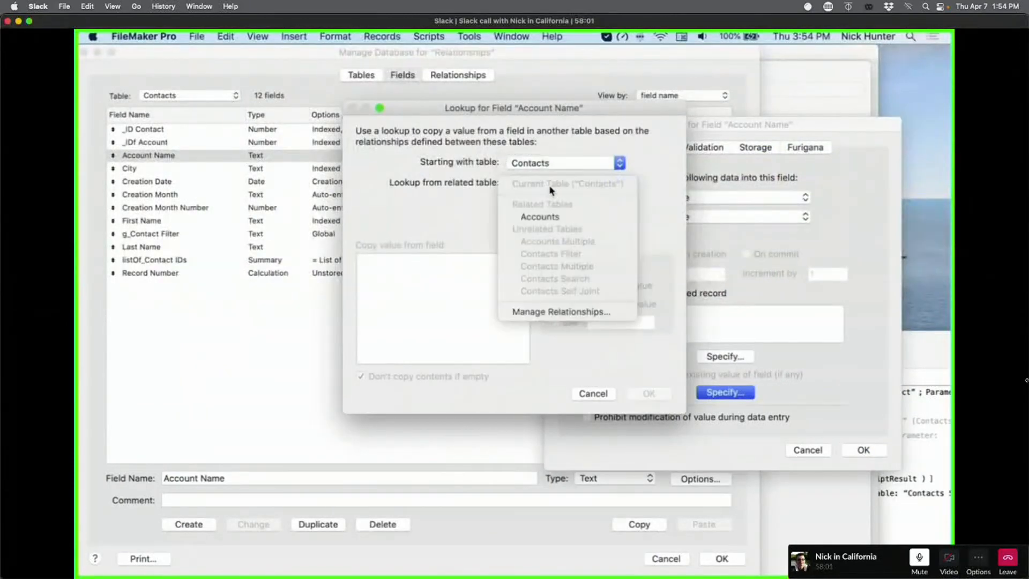
click(552, 216)
click(415, 278)
click(648, 393)
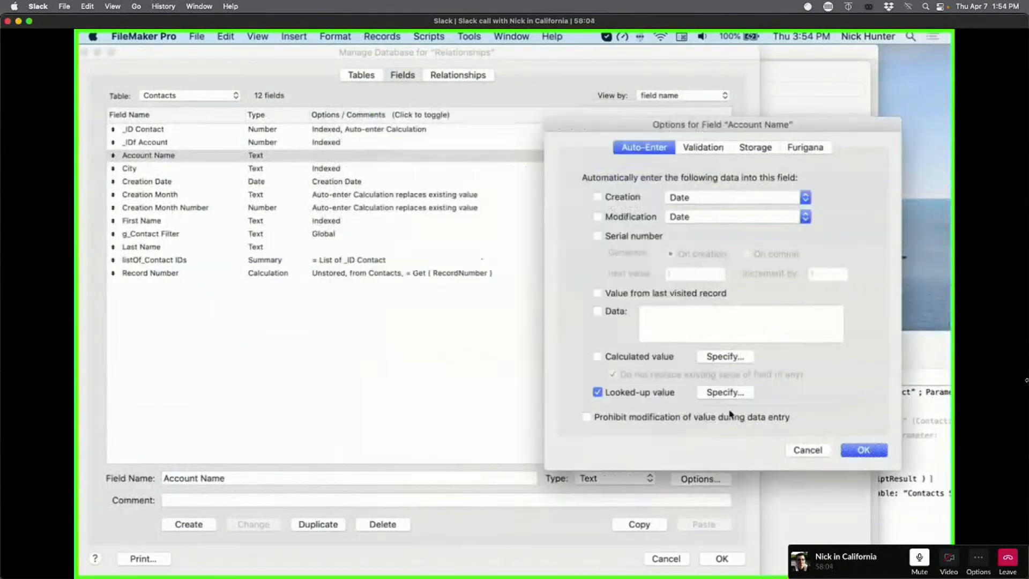
click(863, 449)
click(722, 558)
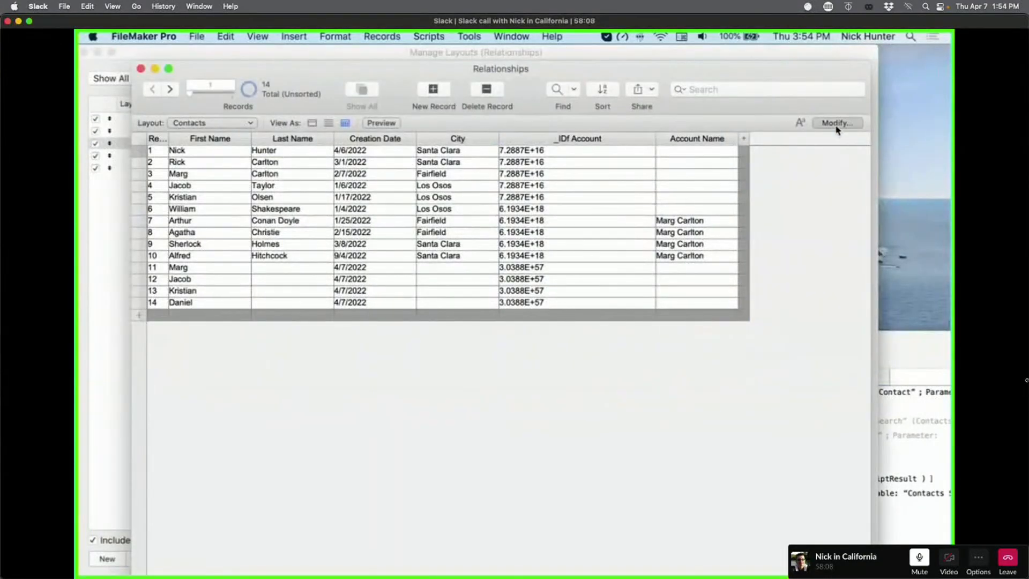
Step: Try to add the _IDf Account field to the Contacts table view again
click(837, 122)
click(363, 536)
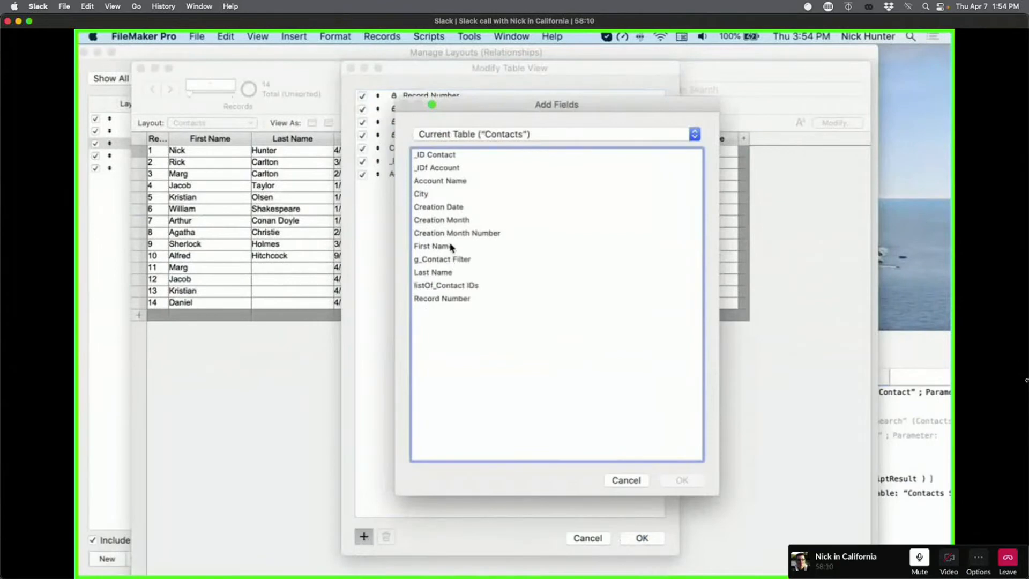
double_click(450, 168)
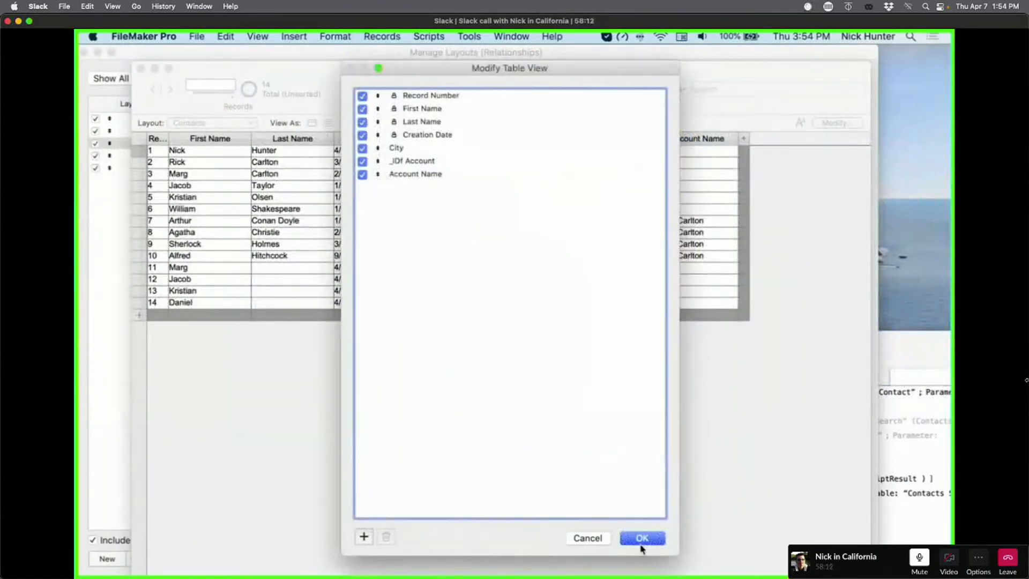
click(641, 541)
Step: Relookup field contents for all Contacts records based on the _IDf Account field
click(556, 156)
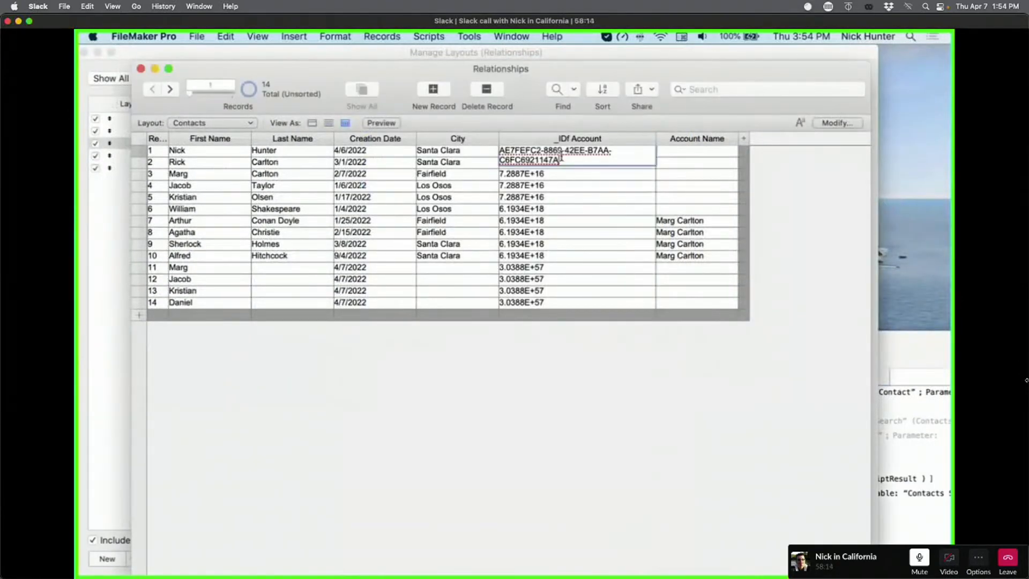
click(335, 36)
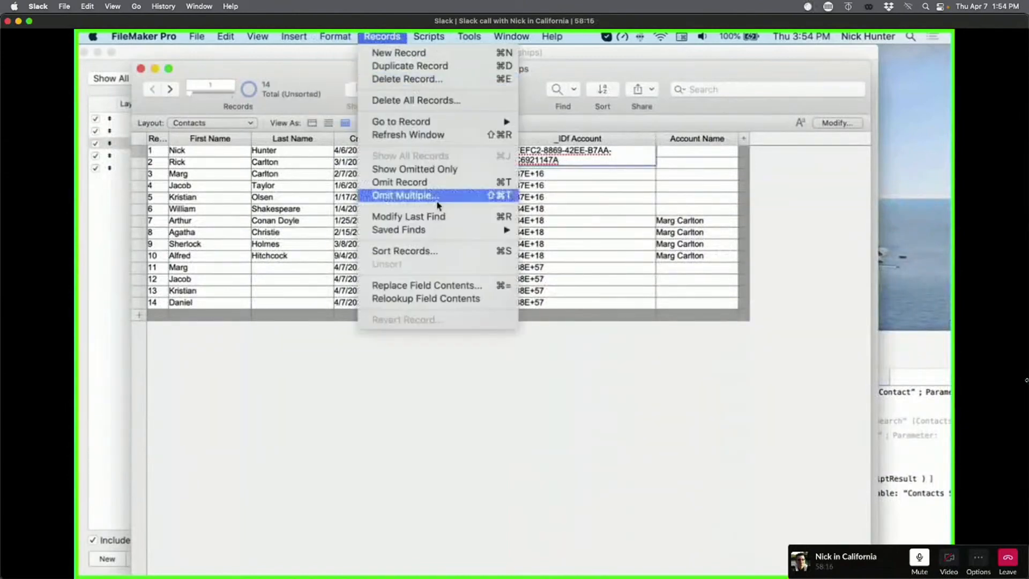
click(418, 299)
click(613, 236)
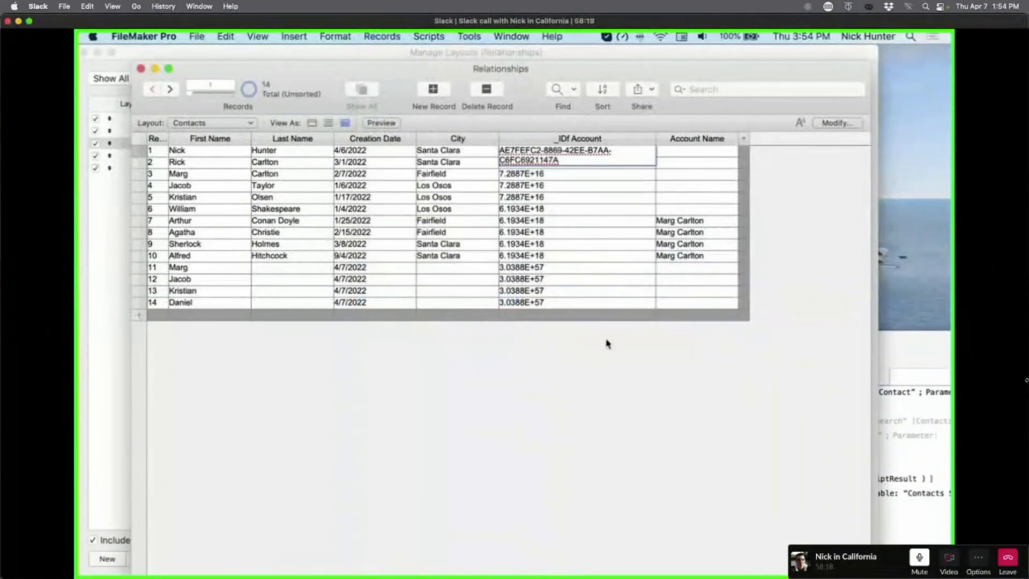
Step: Close the Manage Layouts window and check the looked-up account names in the Contacts portal on Accounts Multiple
drag(262, 71, 669, 288)
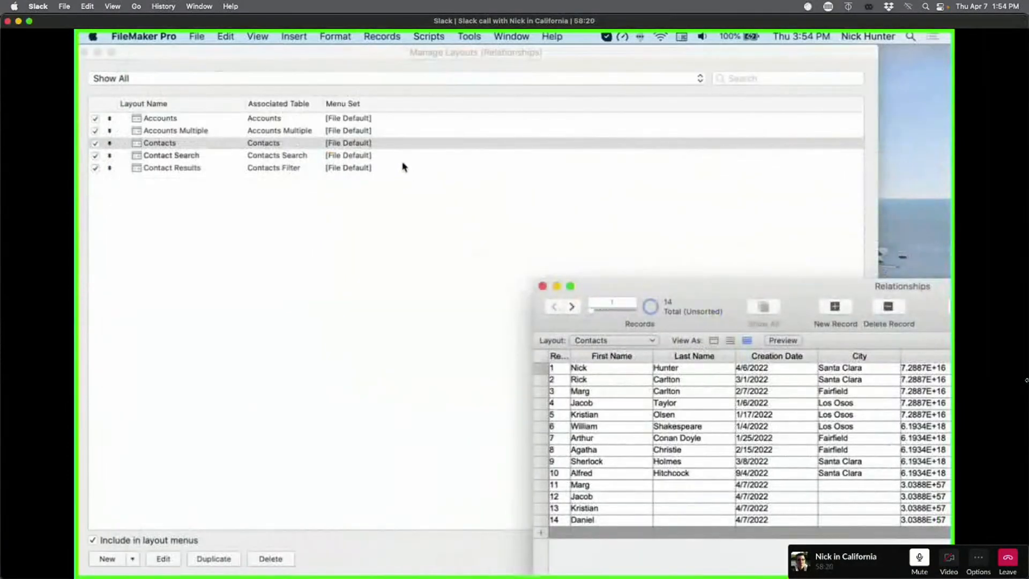
click(403, 228)
click(403, 227)
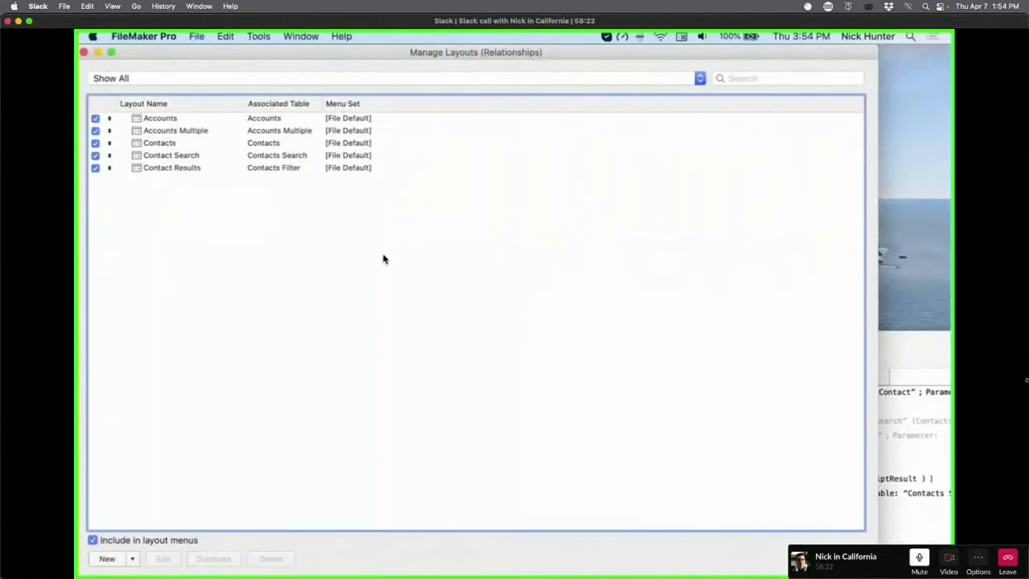
key(super+w)
click(377, 308)
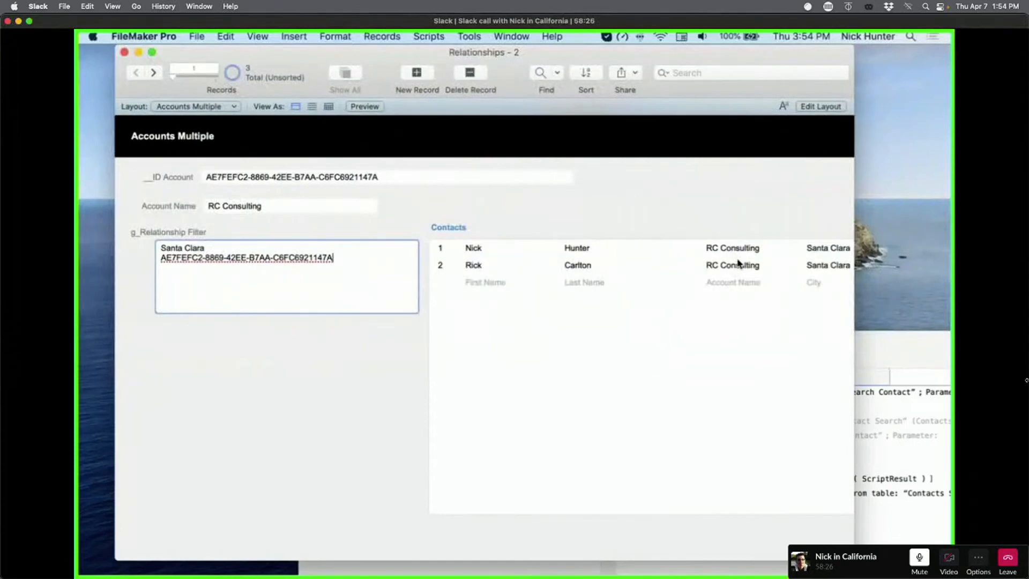
click(545, 223)
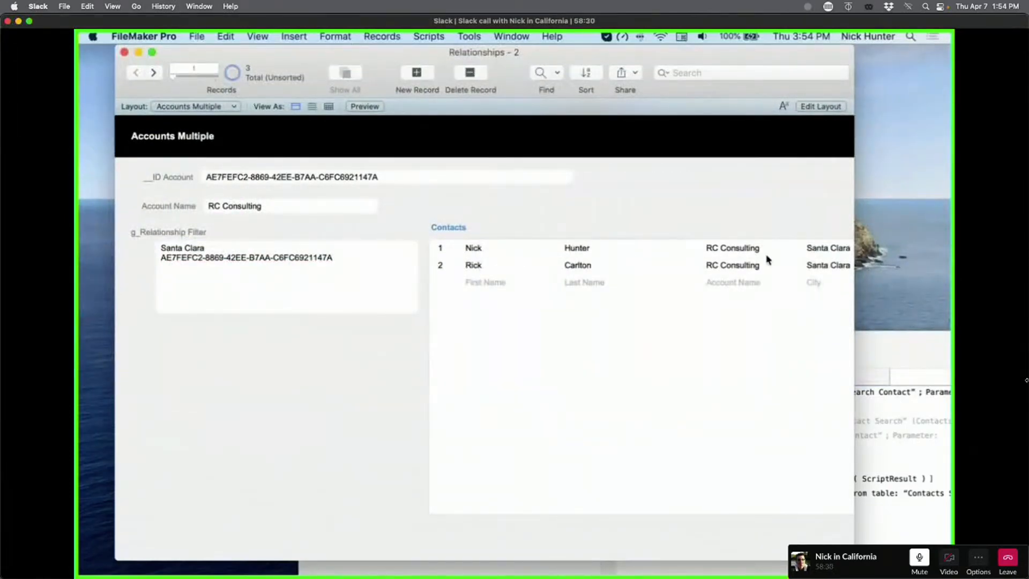
Step: Replace Santa Clara with Fairfield in the g_Relationship Filter field and commit the record
click(188, 252)
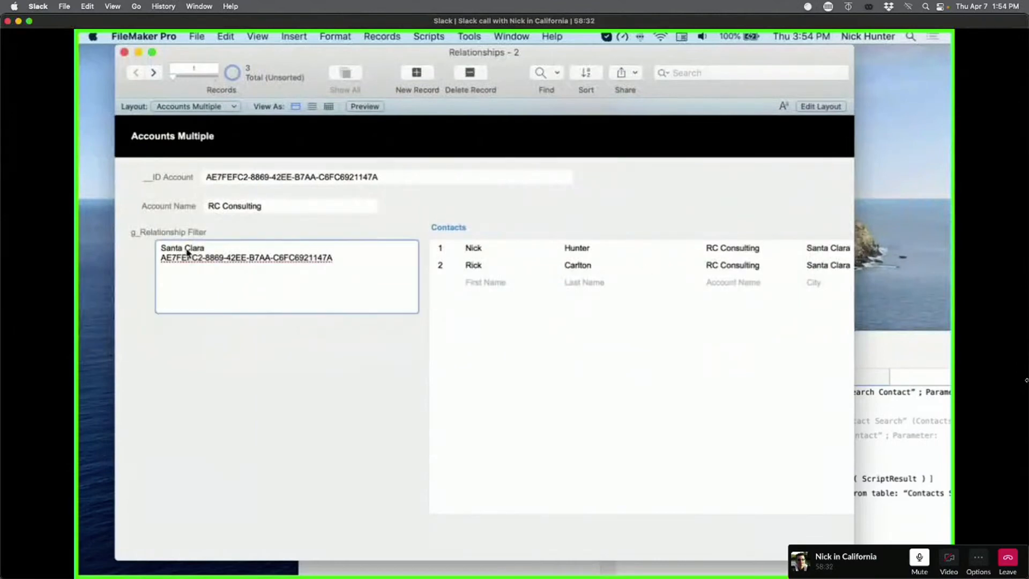
drag(208, 247, 119, 242)
text(Fairfield)
click(164, 233)
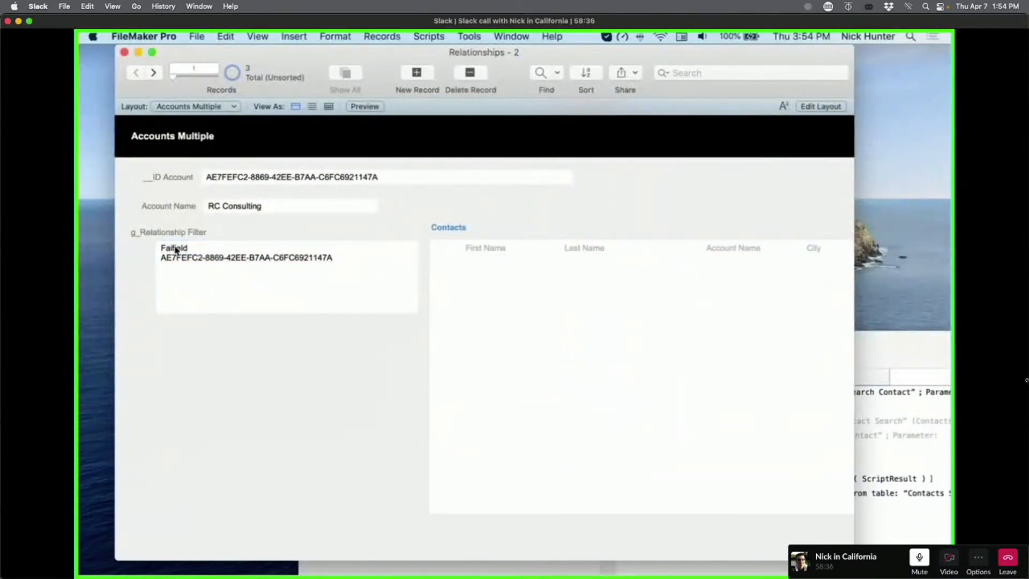
click(176, 250)
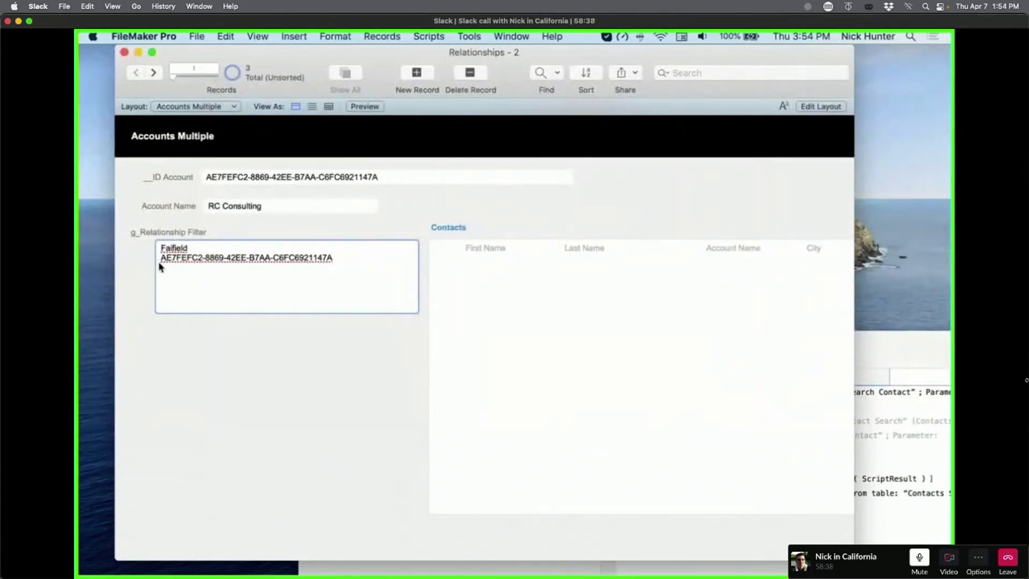
text(r)
click(199, 339)
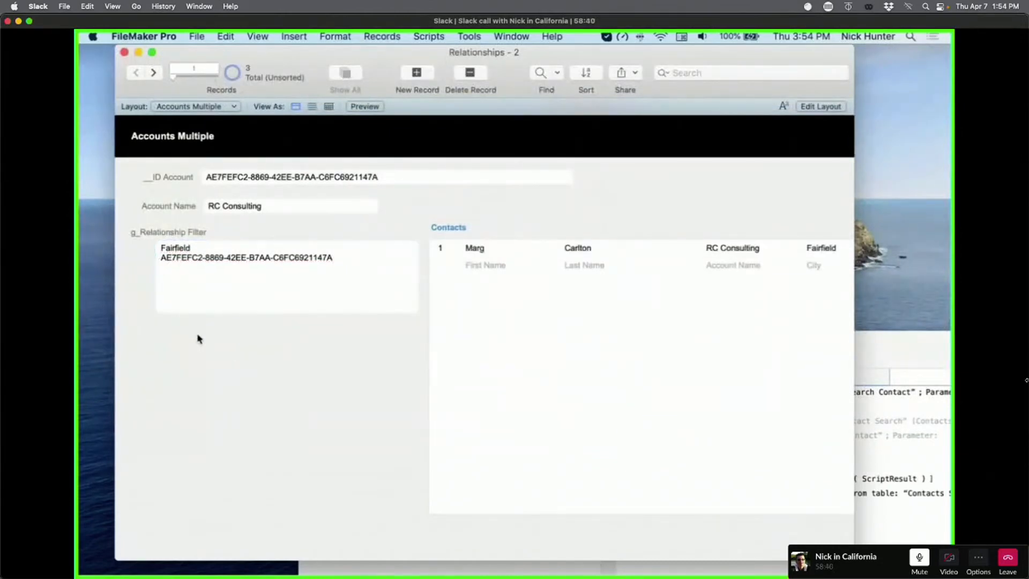
Step: Add Santa Clara on its own line below Fairfield in the g_Relationship Filter field and commit the record
click(219, 250)
key(Return)
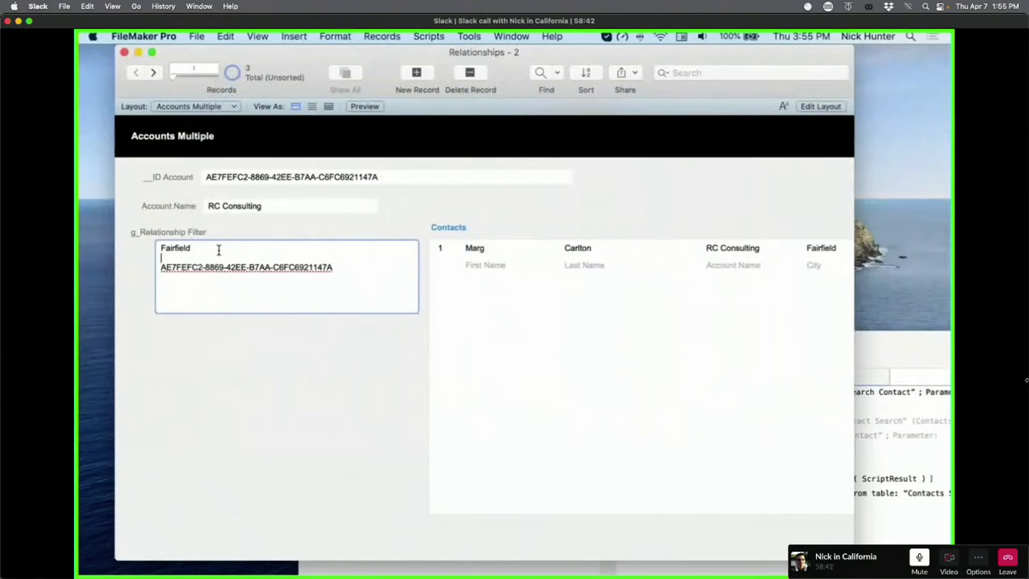
text(Santa Clra)
text(ara)
click(231, 236)
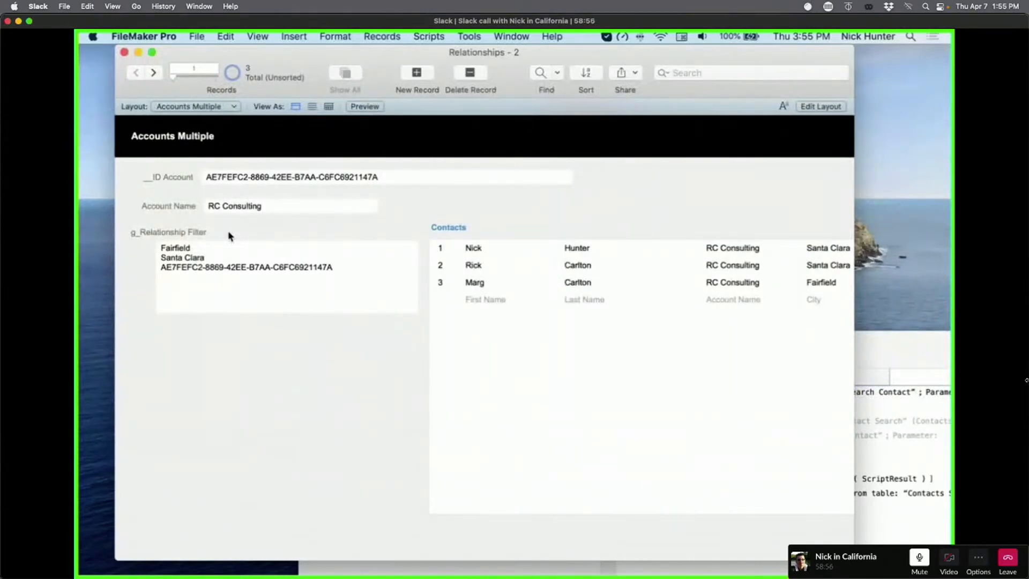
Step: Copy the ACME record's account ID and add it as a new last line in the RC Consulting record's g_Relationship Filter
click(153, 72)
click(261, 176)
key(super+c)
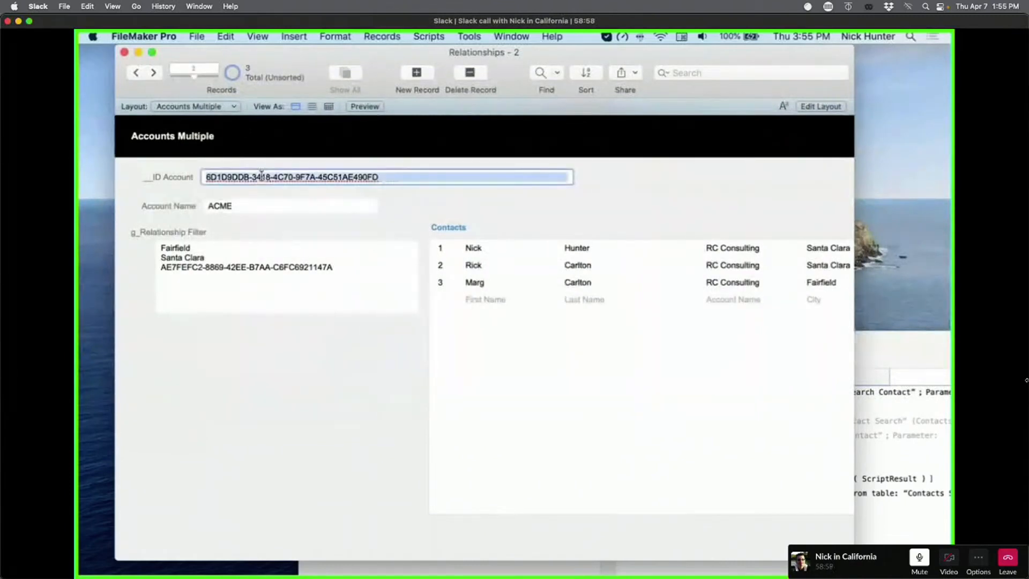
click(143, 77)
click(294, 293)
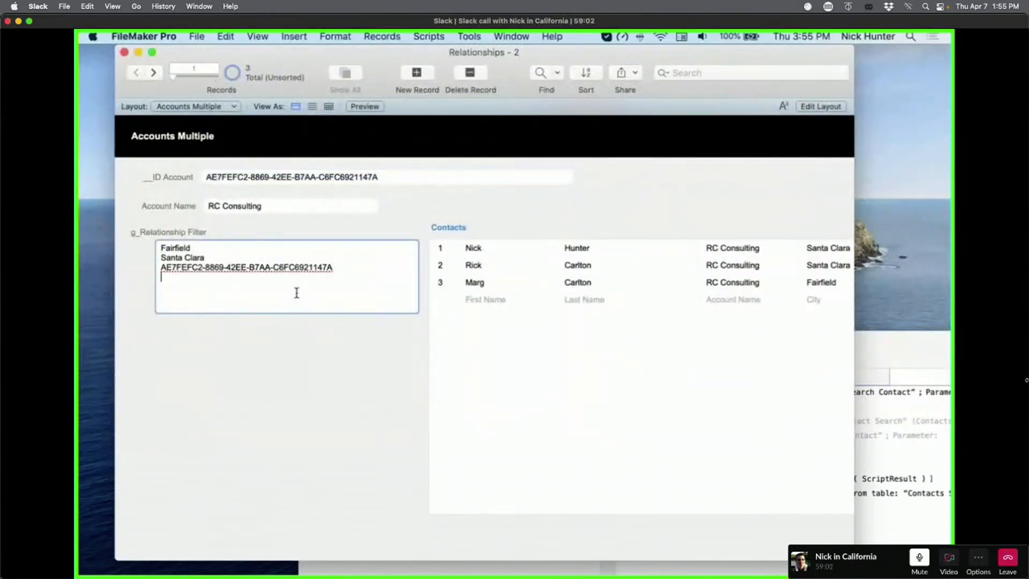
key(super+v)
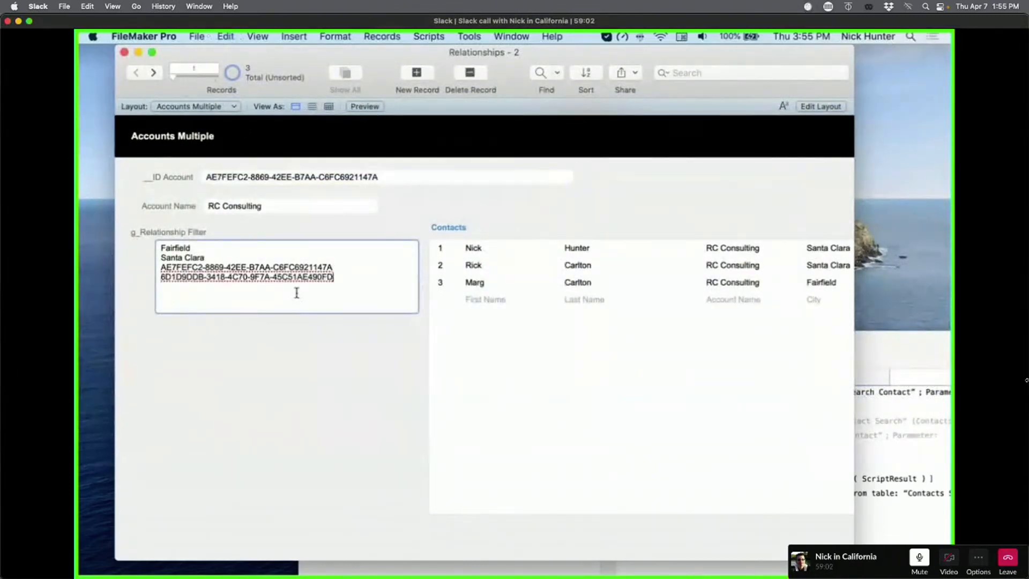
click(317, 364)
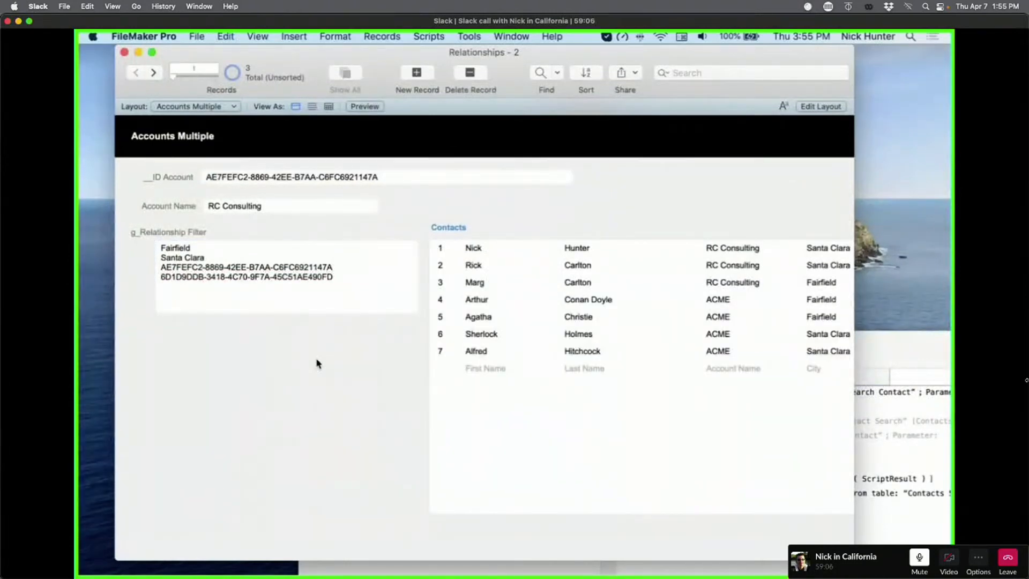
Step: Delete the Santa Clara line from the g_Relationship Filter field and commit the record to narrow the related contacts
drag(334, 281, 137, 271)
drag(214, 258, 159, 248)
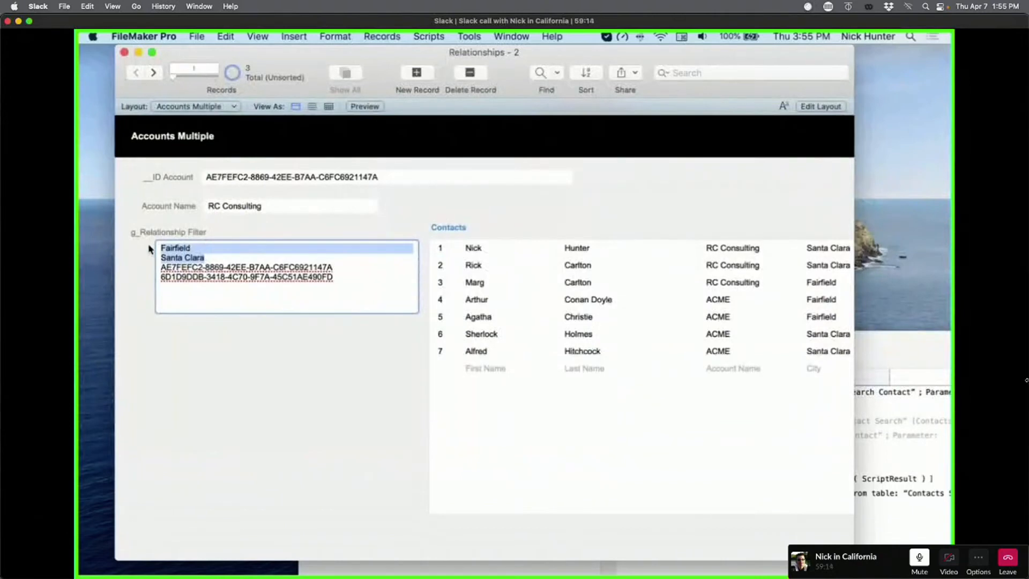
scroll(226, 347, right, 1)
click(226, 348)
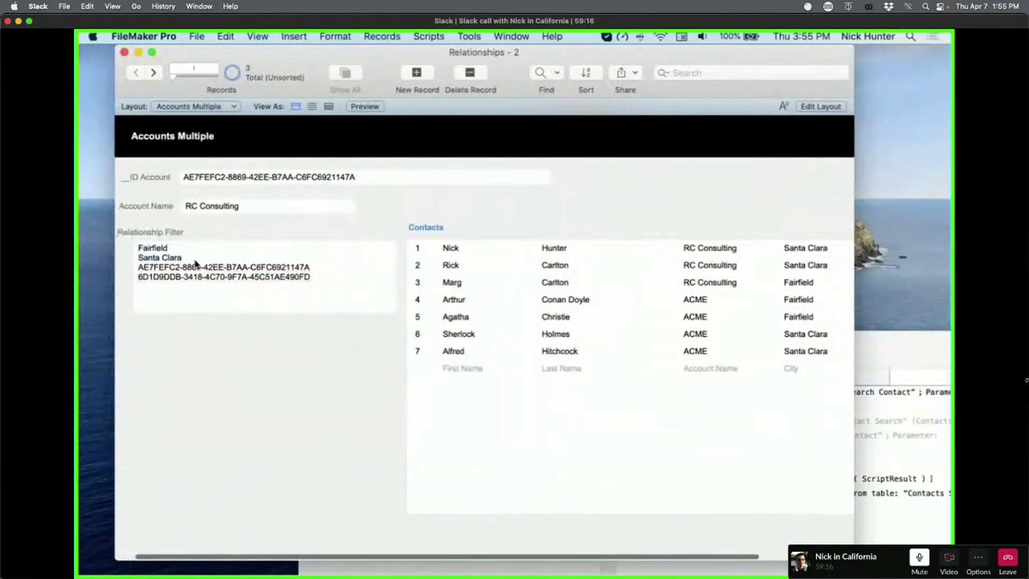
drag(182, 258, 129, 261)
key(BackSpace)
key(BackSpace)
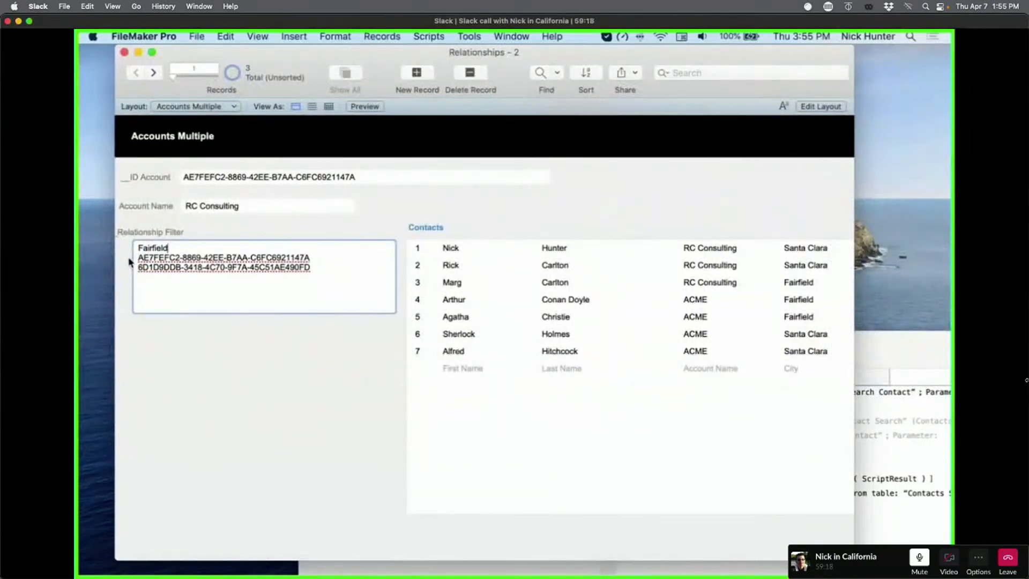
click(211, 353)
scroll(211, 352, left, 1)
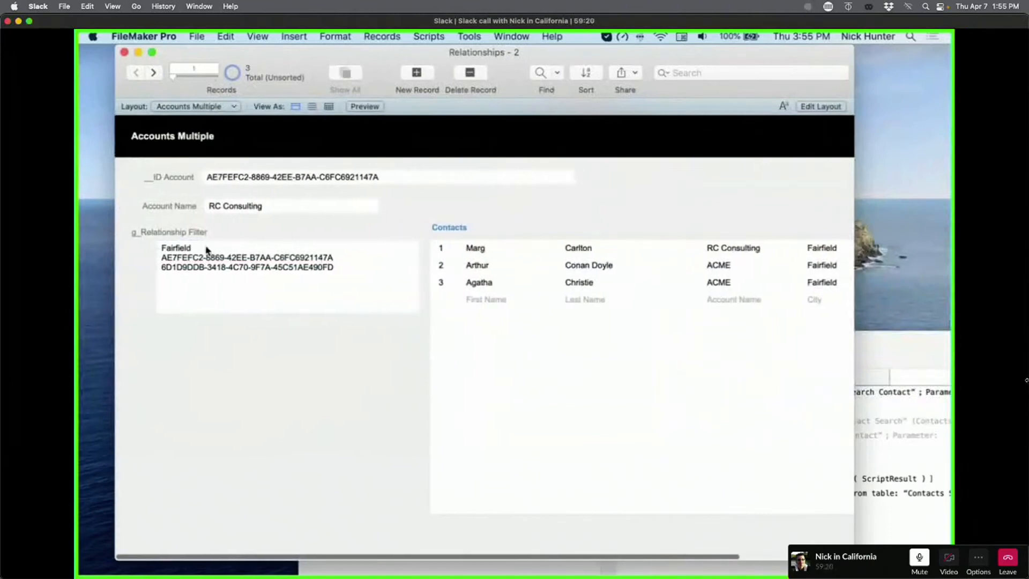
Step: Replace Fairfield with Los Osos in the g_Relationship Filter field and commit the record
drag(191, 248, 144, 249)
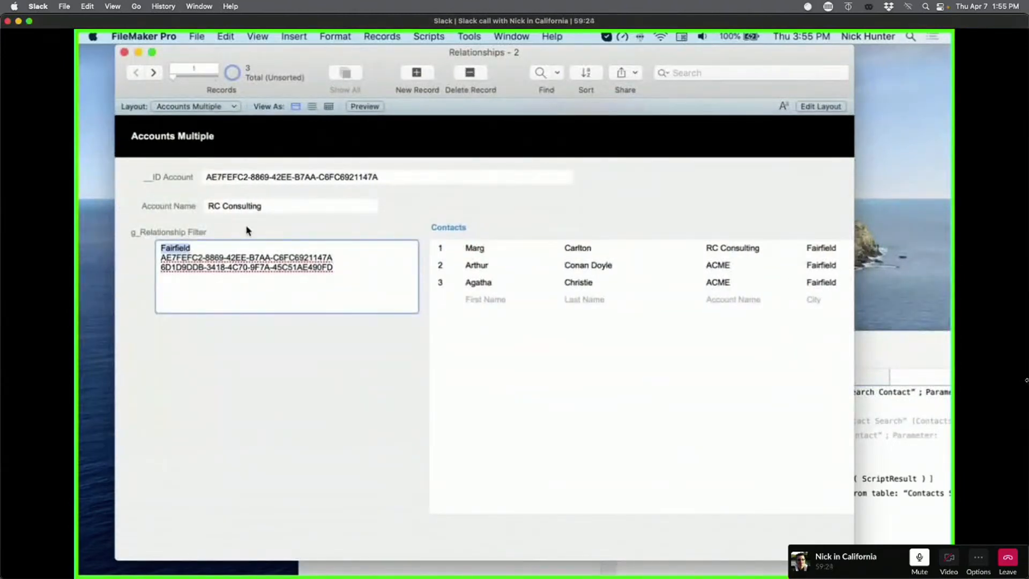
click(192, 248)
drag(192, 247, 145, 250)
text(Los Osos)
click(221, 353)
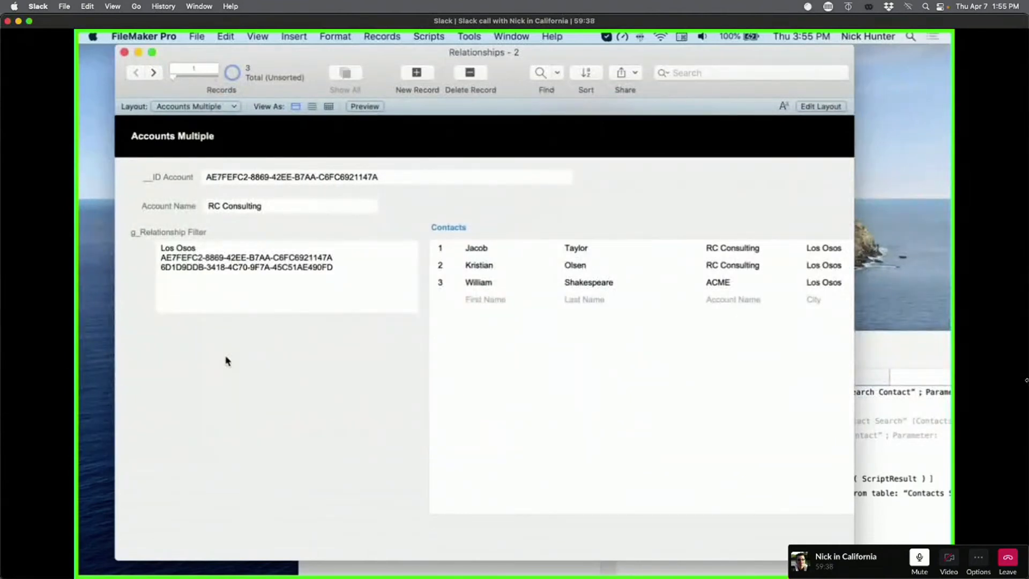
Step: Add a g_Relationship Filter = Creation Month match to the relationship between Accounts Multiple and Contacts Multiple, and save the database changes
key(super+shift+d)
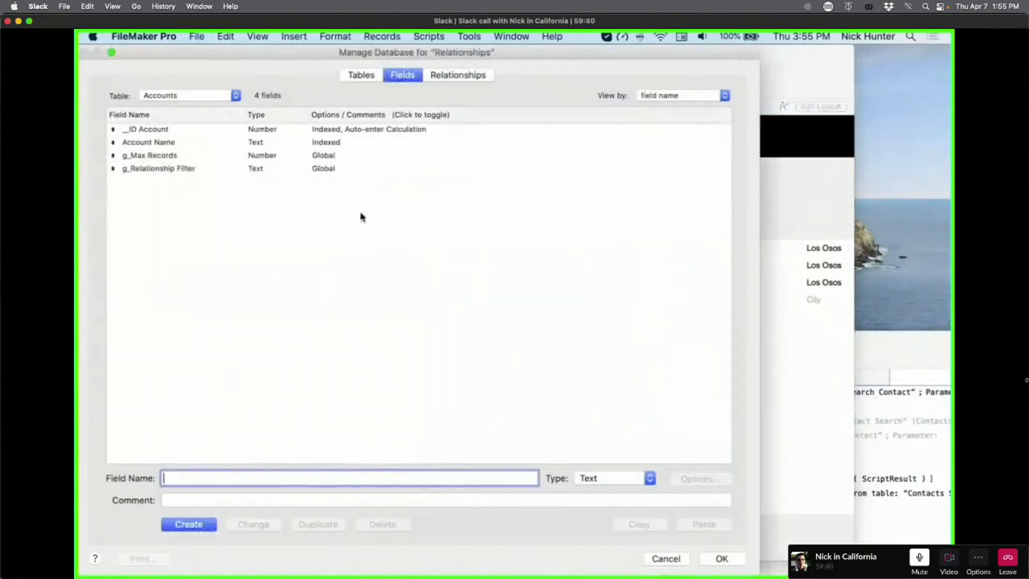
click(448, 77)
click(198, 293)
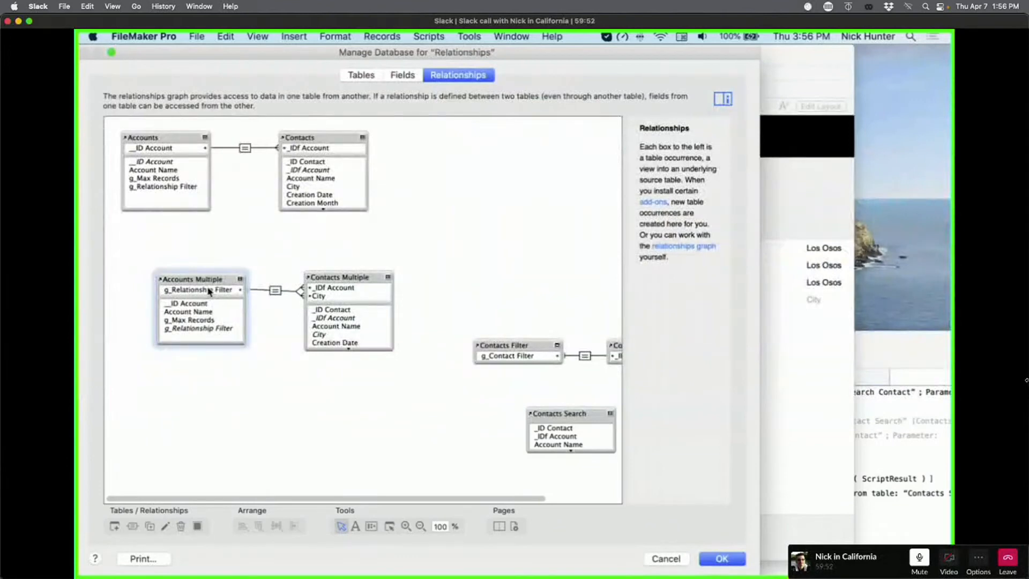
double_click(282, 295)
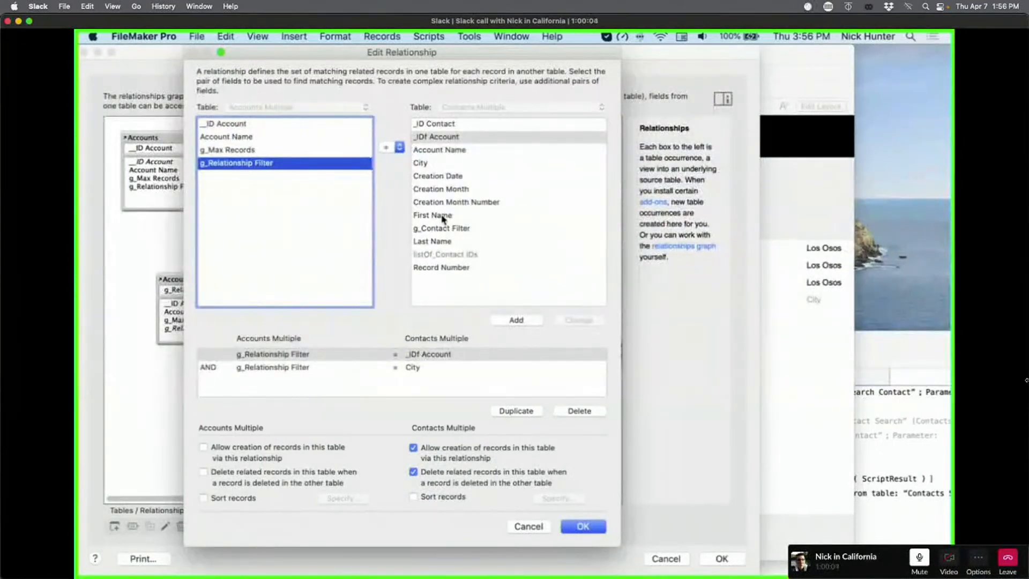
click(442, 176)
click(451, 191)
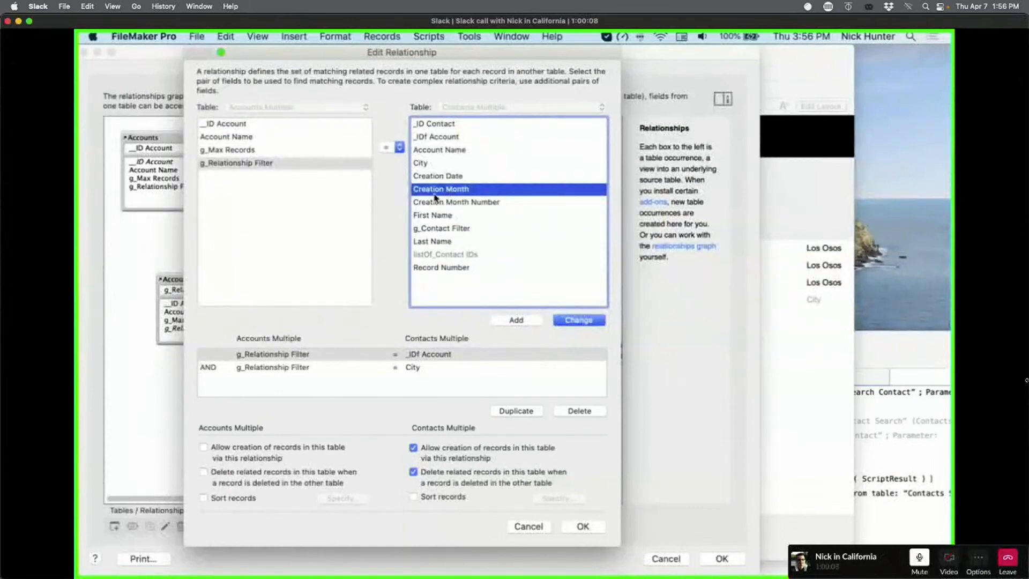
click(265, 163)
click(432, 190)
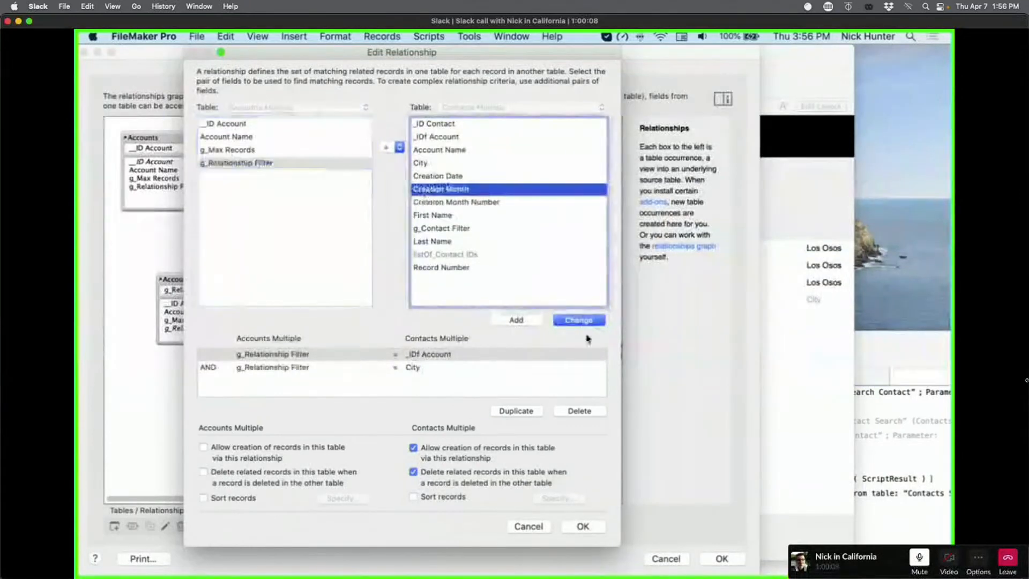
click(517, 321)
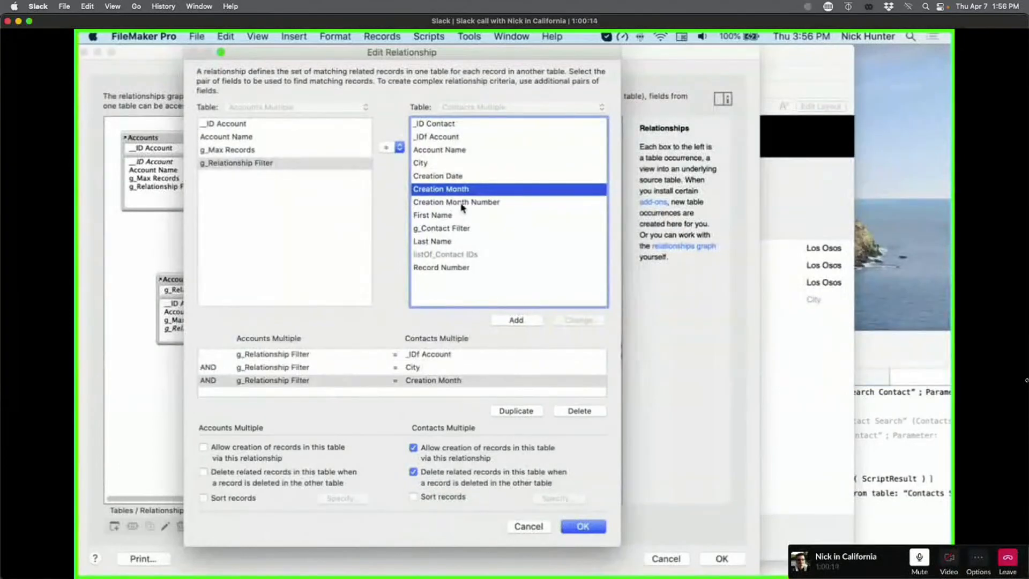
click(583, 531)
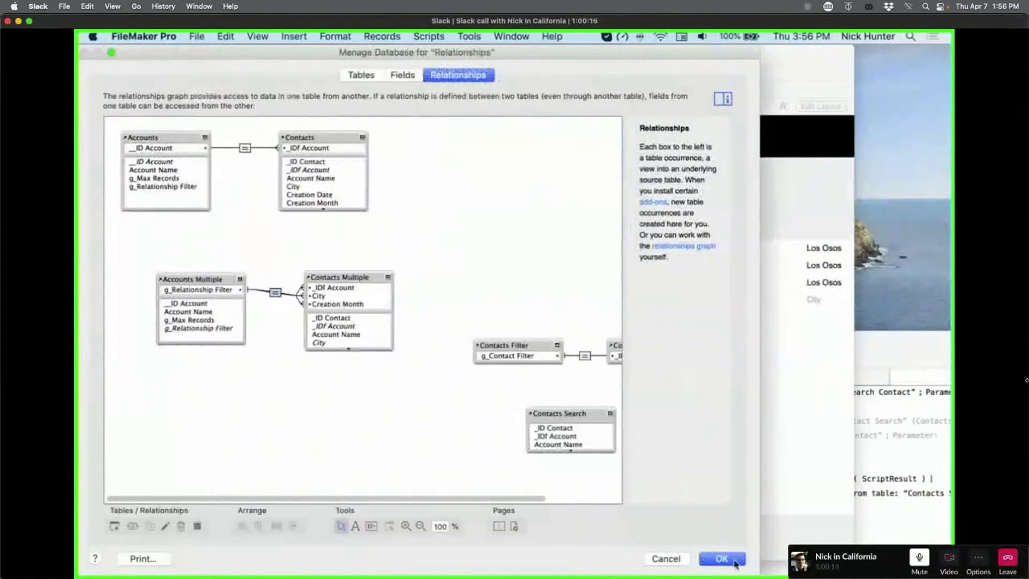
click(721, 558)
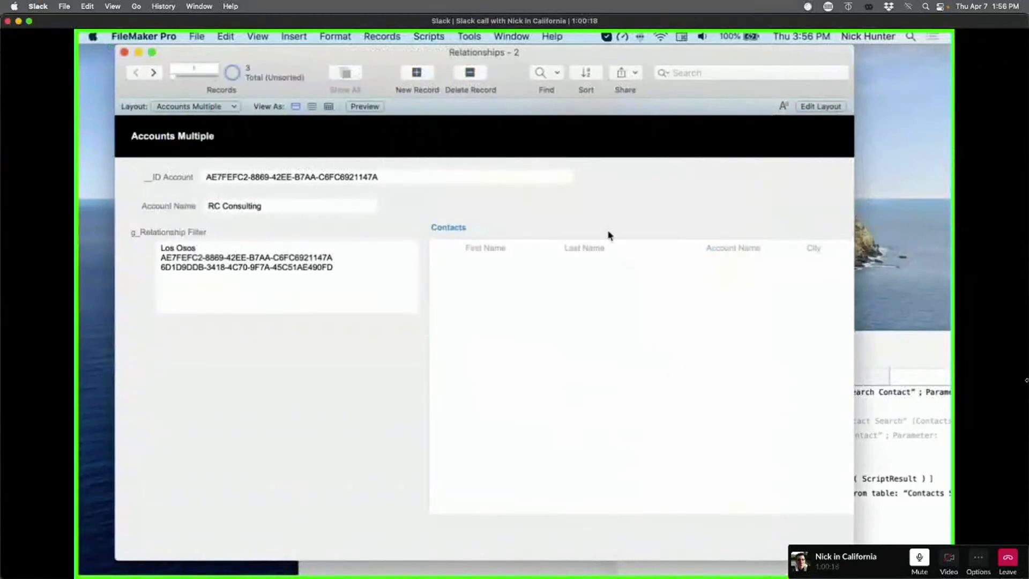
Step: Open the Contacts layout in its own window and add the Creation Month field as a table view column
key(super+shift+l)
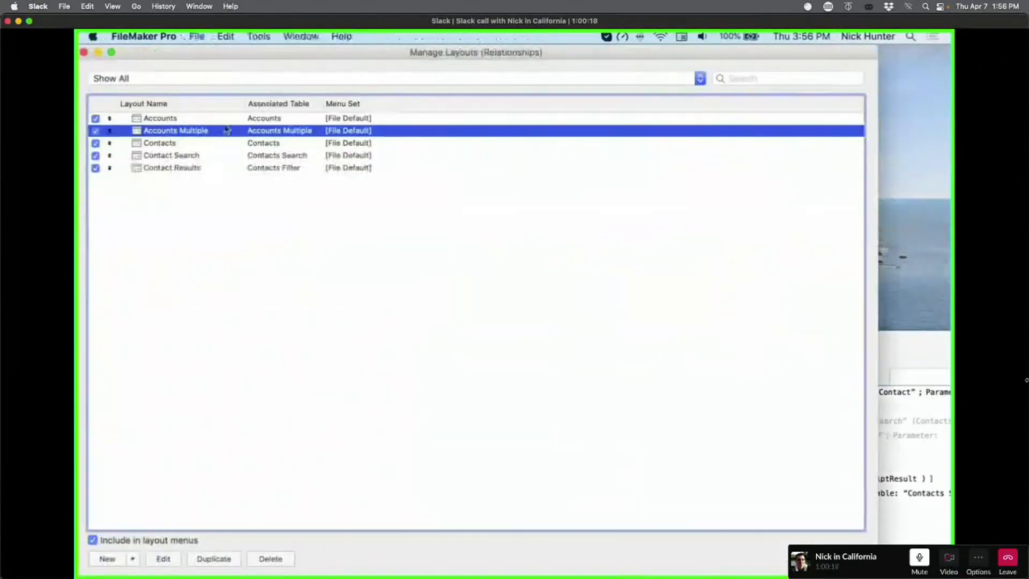
click(185, 143)
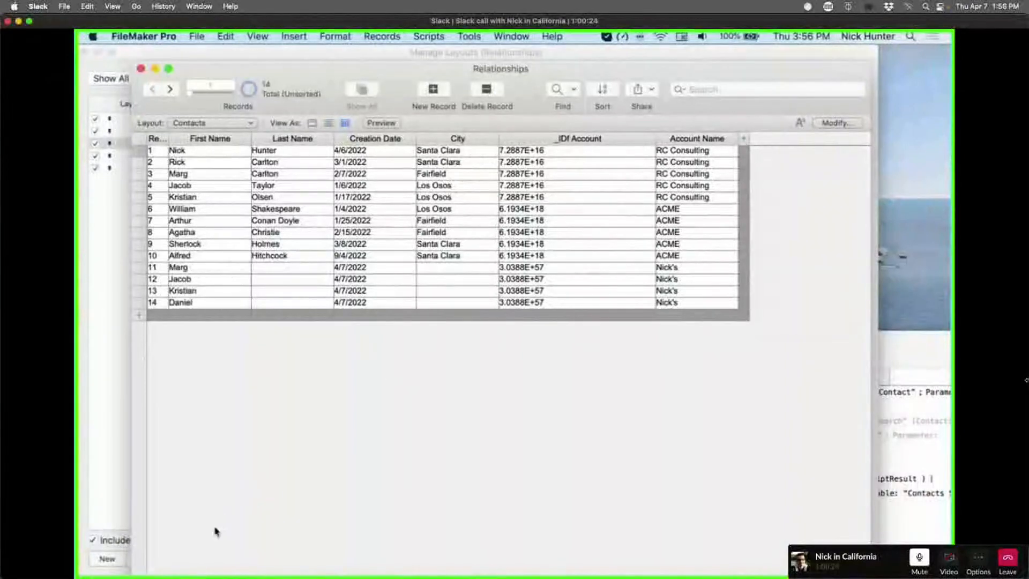
click(837, 122)
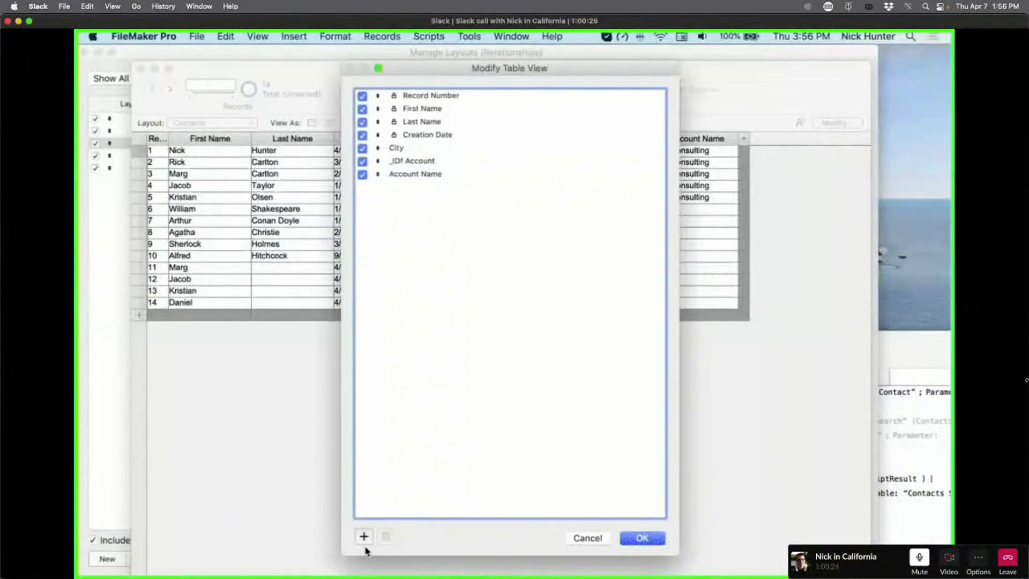
click(363, 536)
double_click(449, 221)
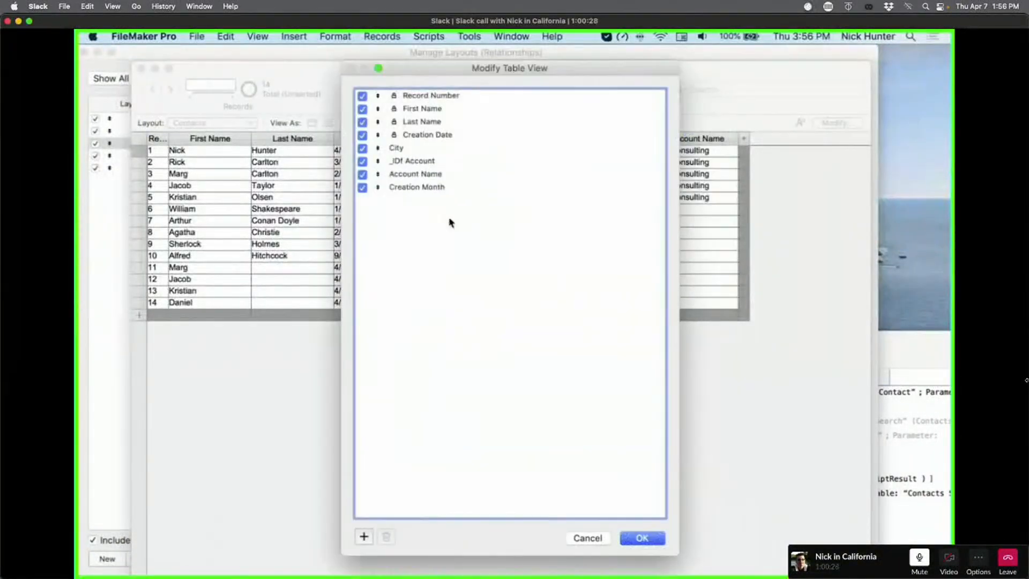
click(645, 538)
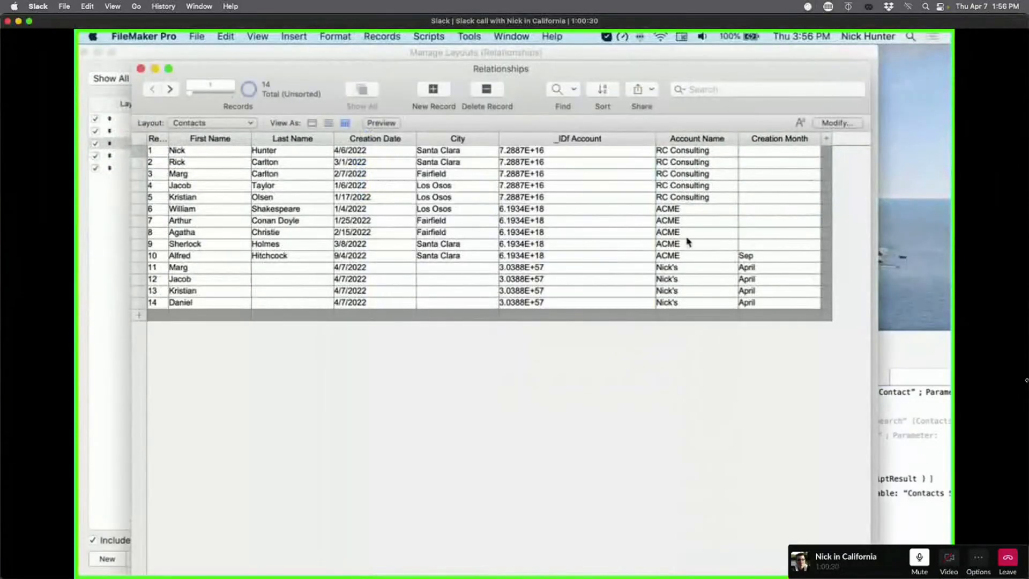
Step: Examine the auto-enter calculation defined for the Creation Month field in the Contacts table
click(380, 154)
key(super+shift+d)
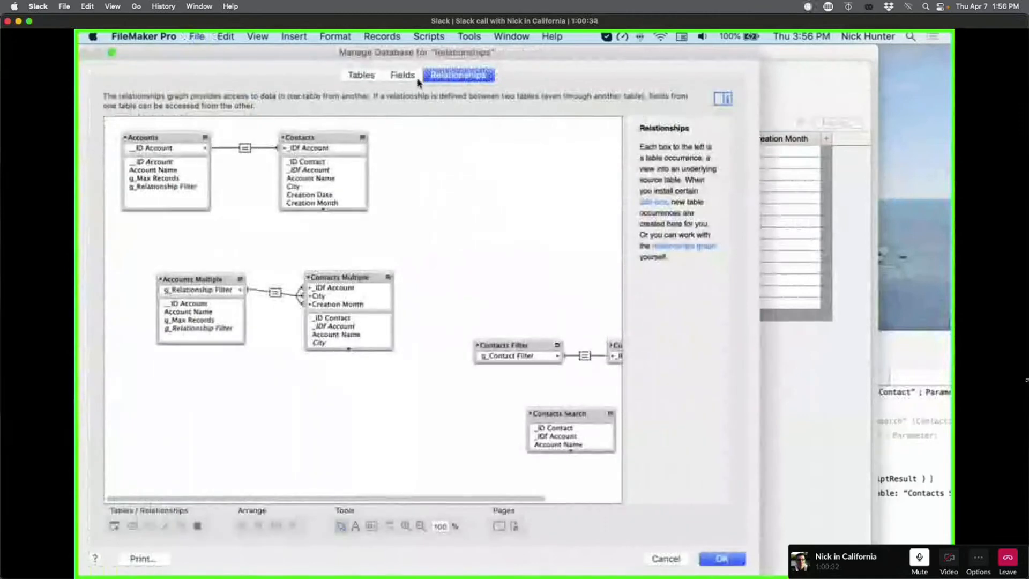
click(415, 76)
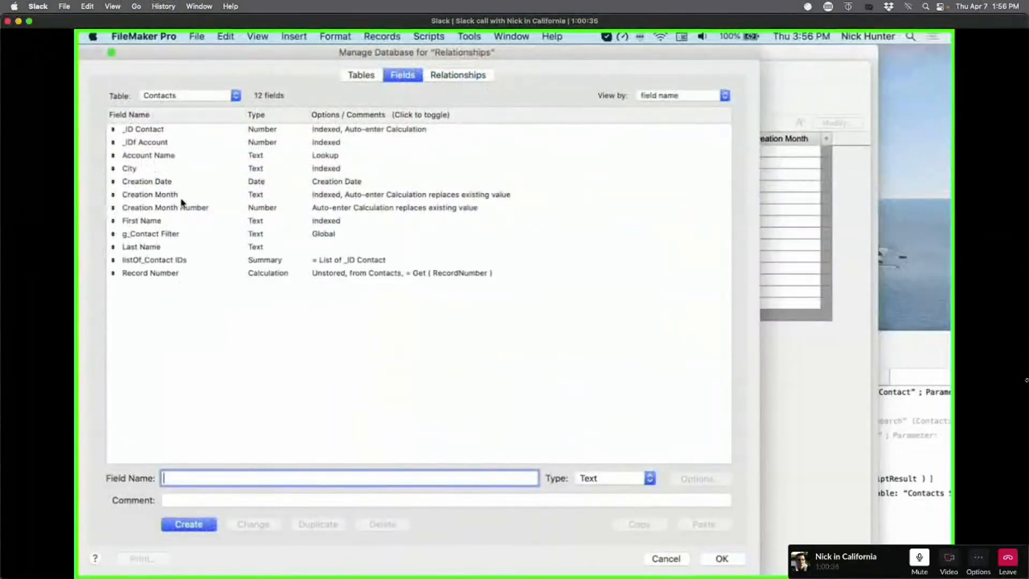
double_click(181, 197)
click(745, 359)
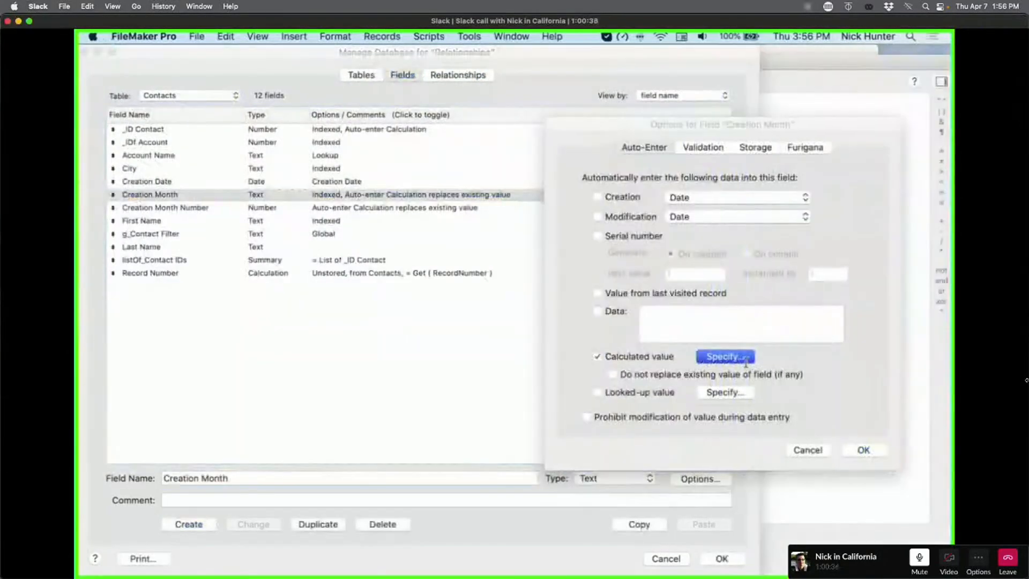
key(Escape)
key(Escape)
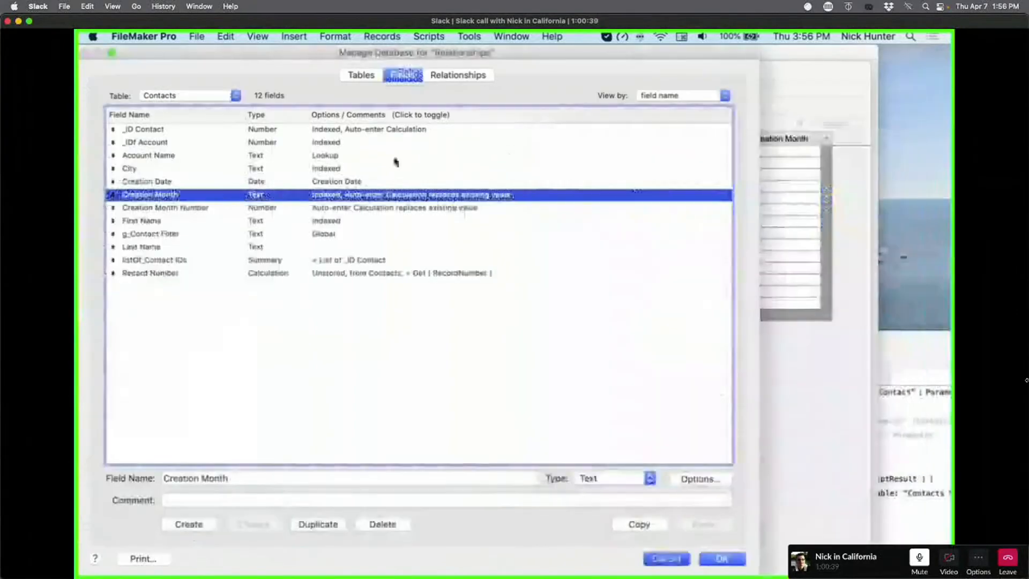
key(Return)
Step: Replace the Creation Date contents in all contact records with a calculated result equal to the Creation Date field itself
click(385, 155)
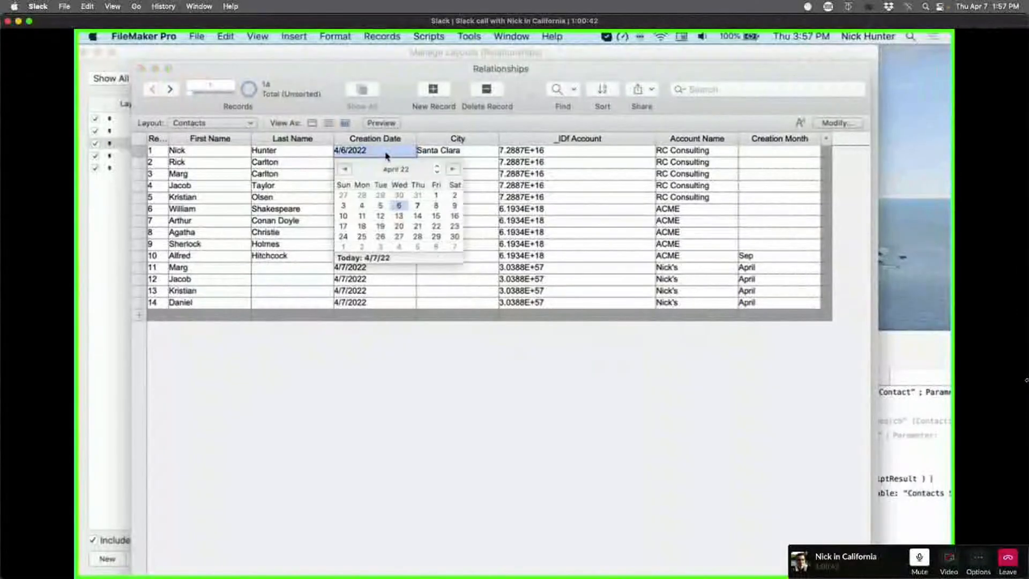
key(Escape)
key(super+equal)
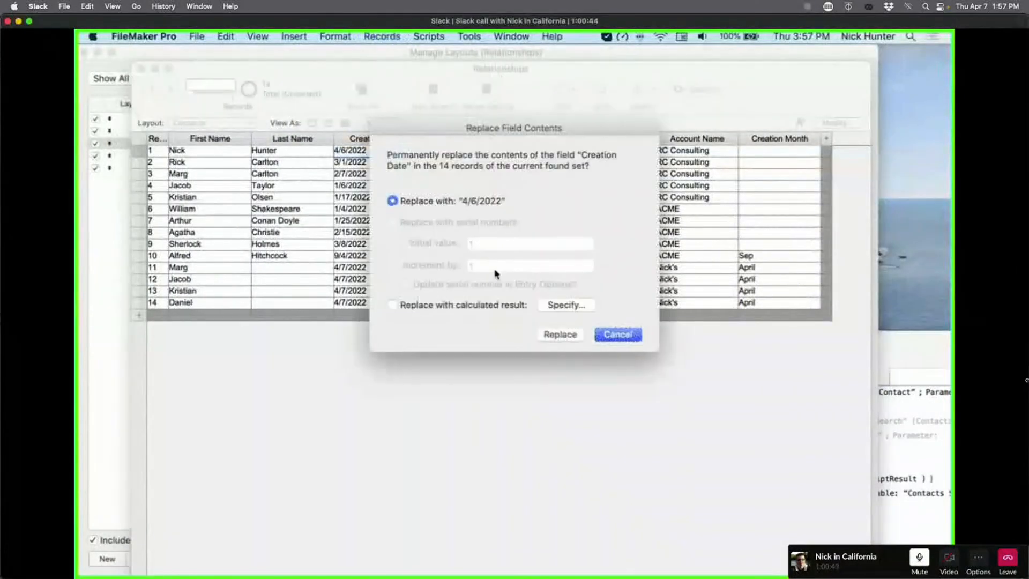
click(562, 305)
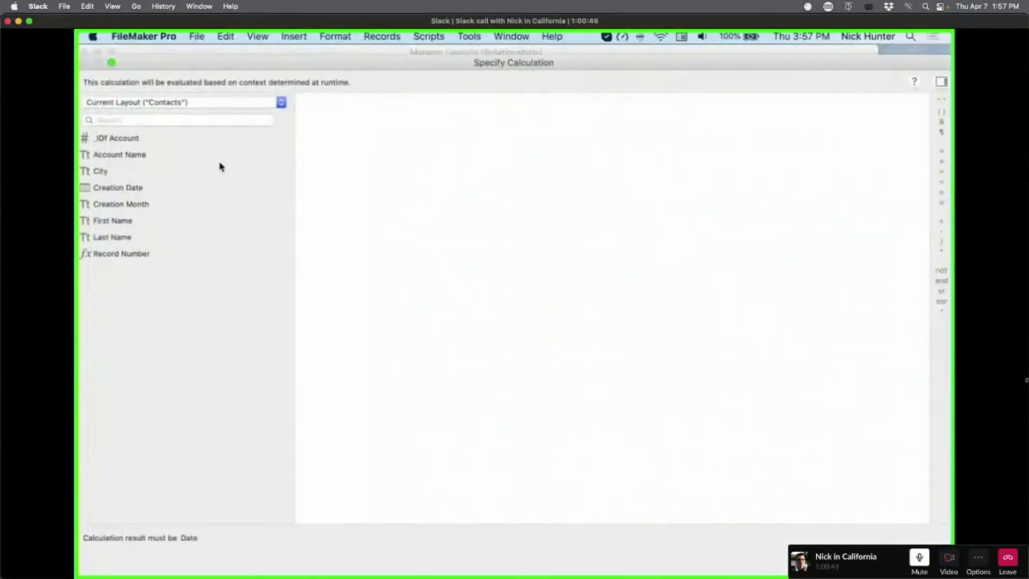
double_click(124, 188)
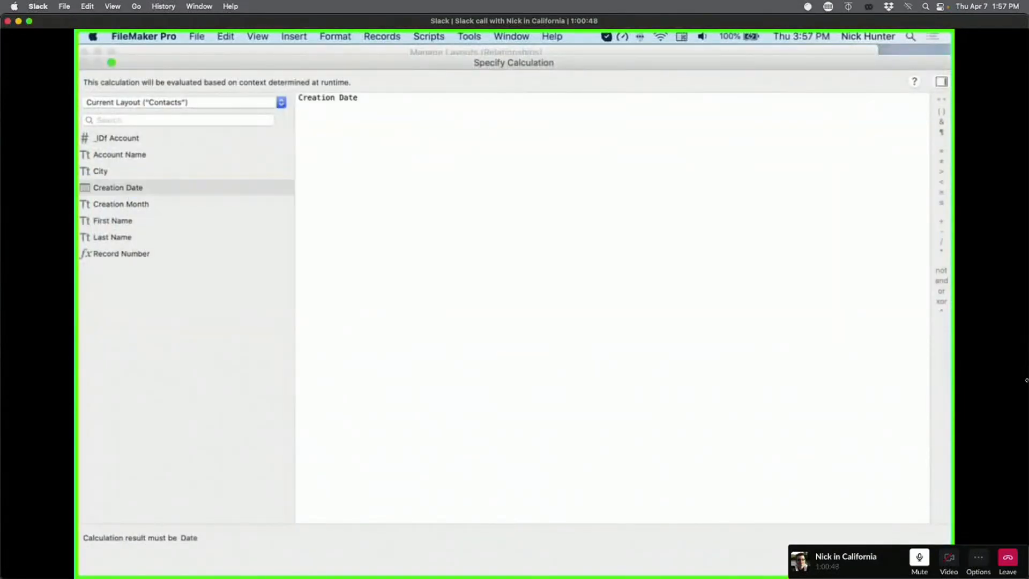
key(Return)
click(552, 333)
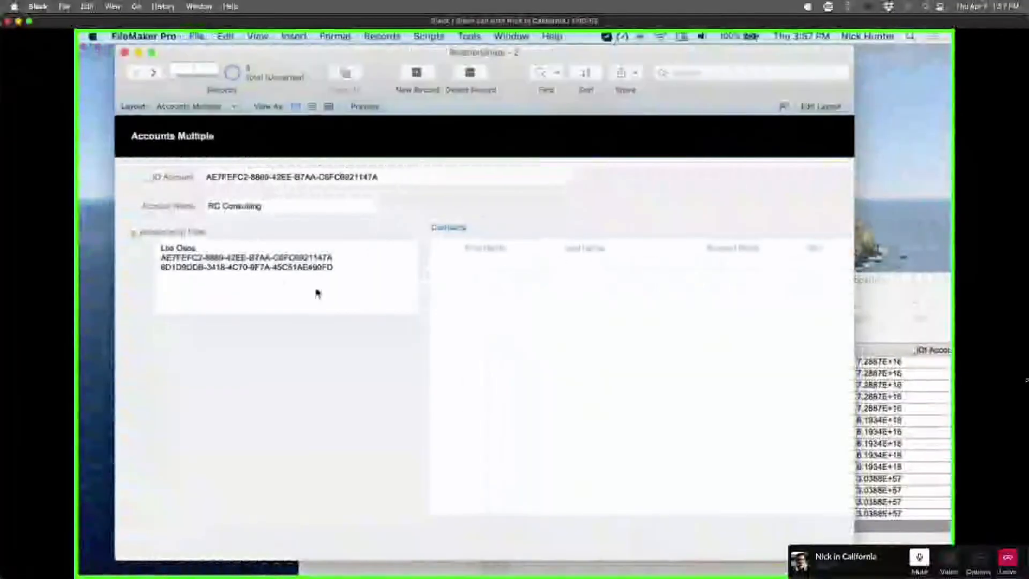
Step: Add April as a new last line in the g_Relationship Filter, commit the record, and compare with the Contacts table
click(321, 288)
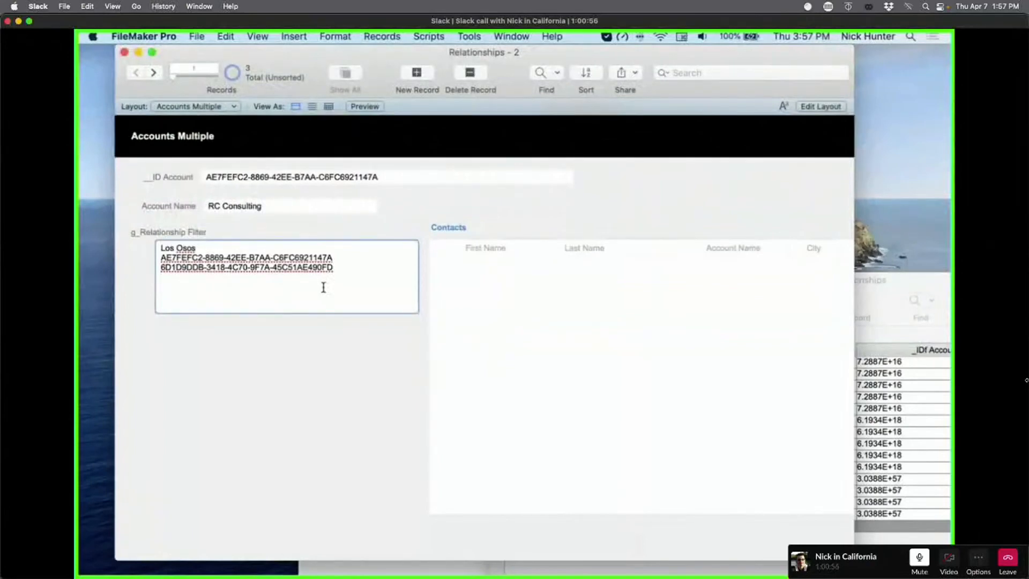
click(314, 373)
click(907, 476)
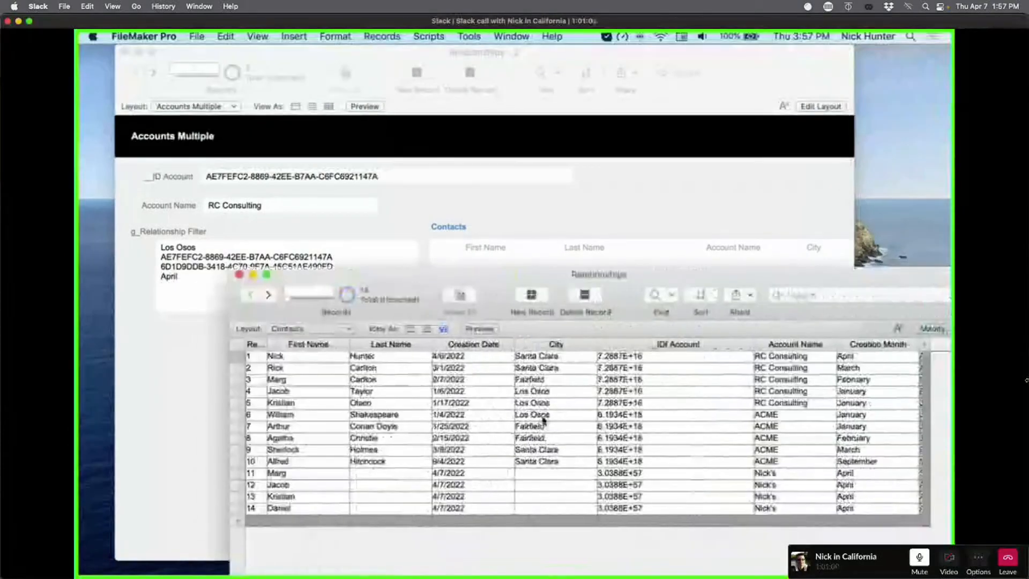
Step: Replace the April line with January in the g_Relationship Filter field and commit the record
click(149, 379)
click(161, 279)
triple_click(166, 279)
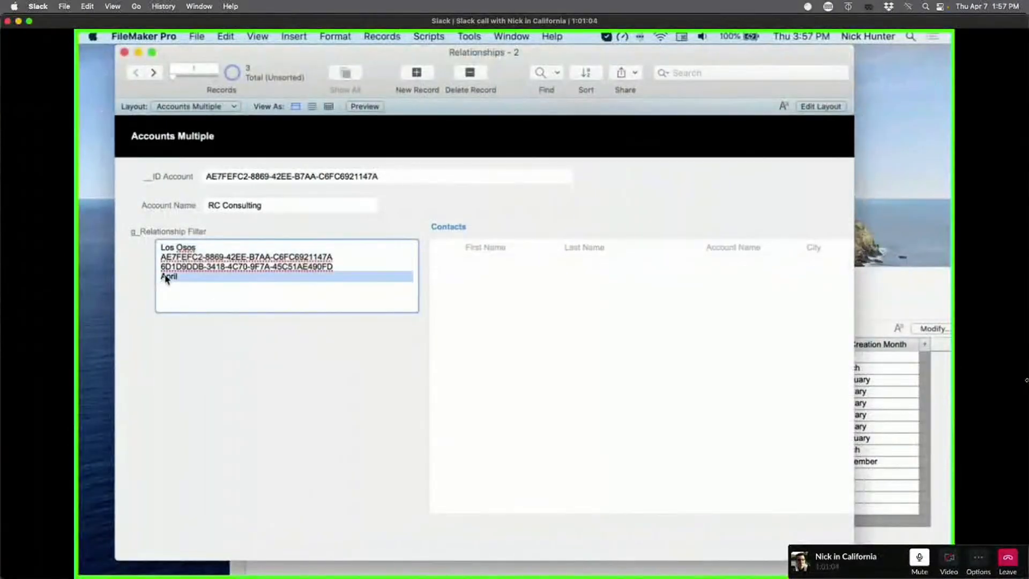
text(January)
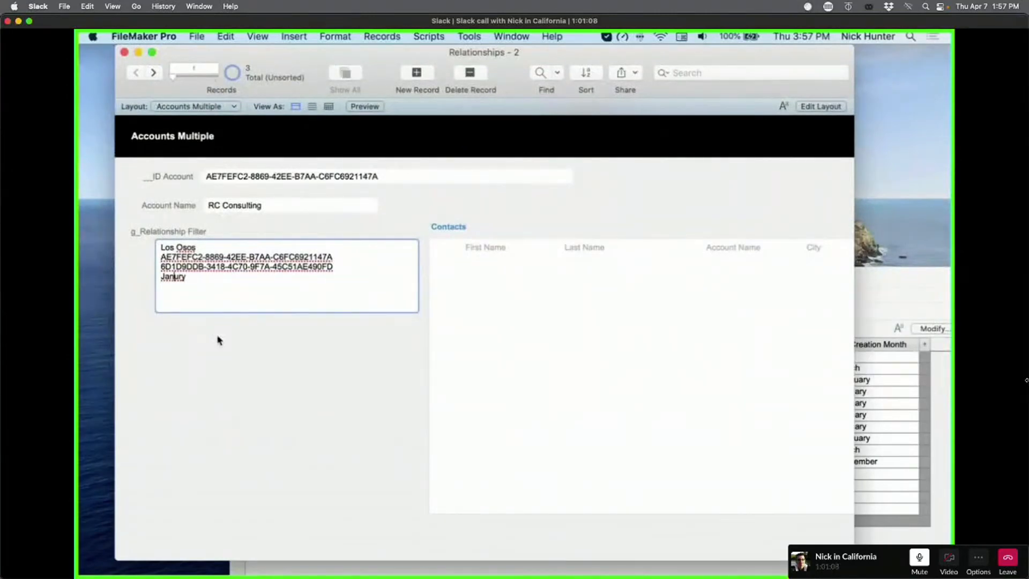
text(a)
click(279, 373)
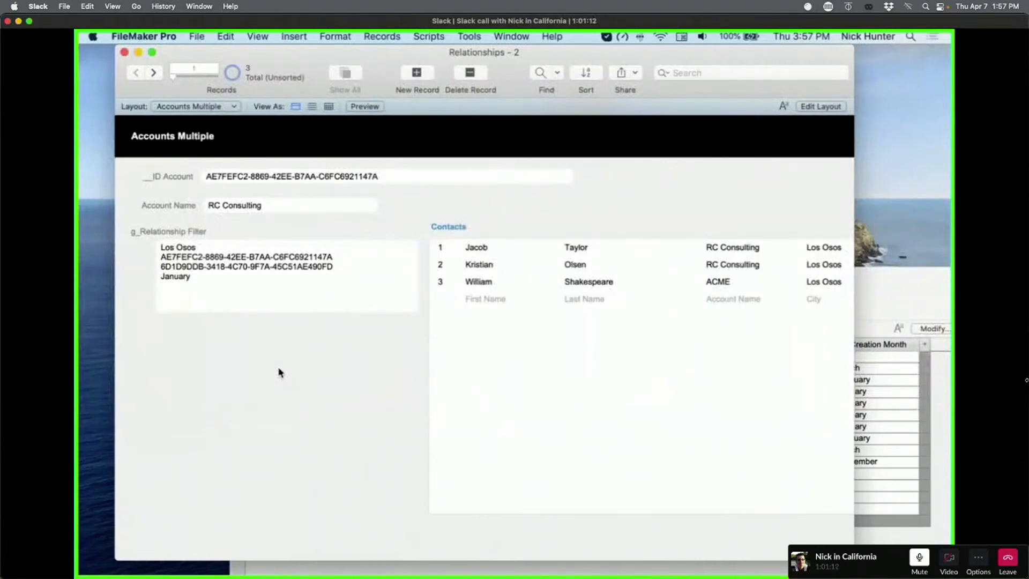
Step: Set the City of contact record 11 to Los Osos in the Contacts table and commit it
click(864, 479)
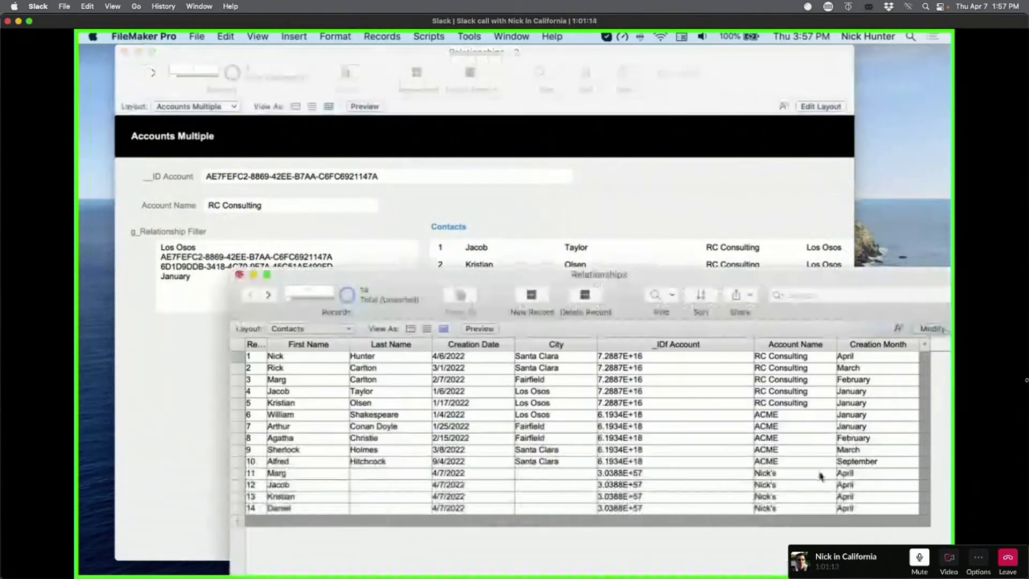
click(871, 427)
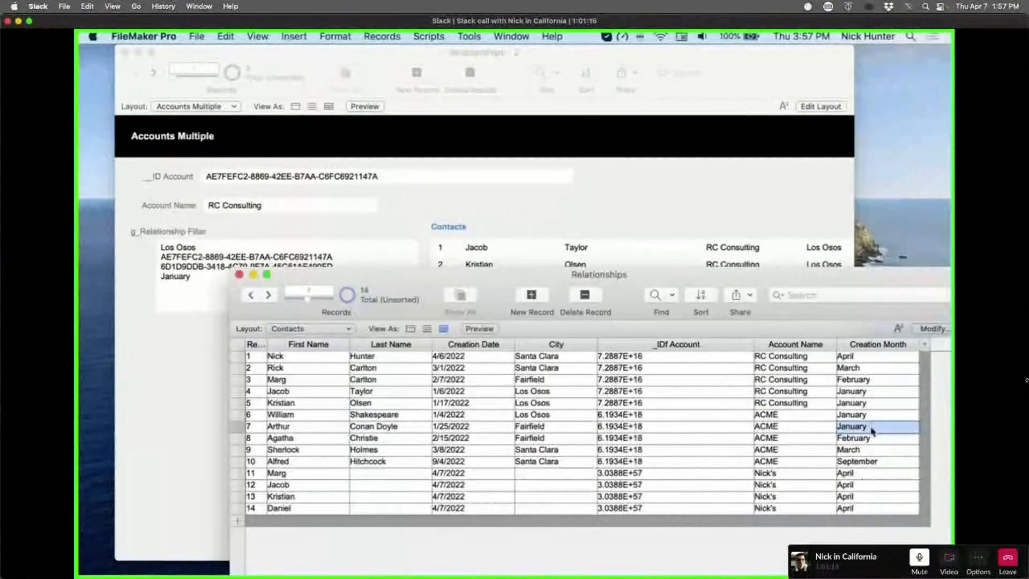
click(534, 473)
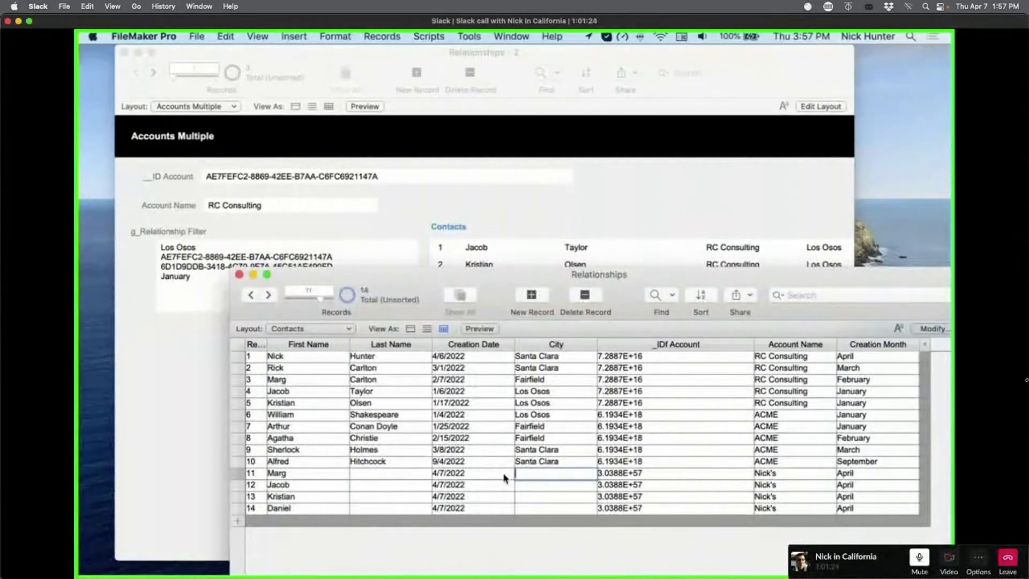
text(Los Osos)
click(582, 549)
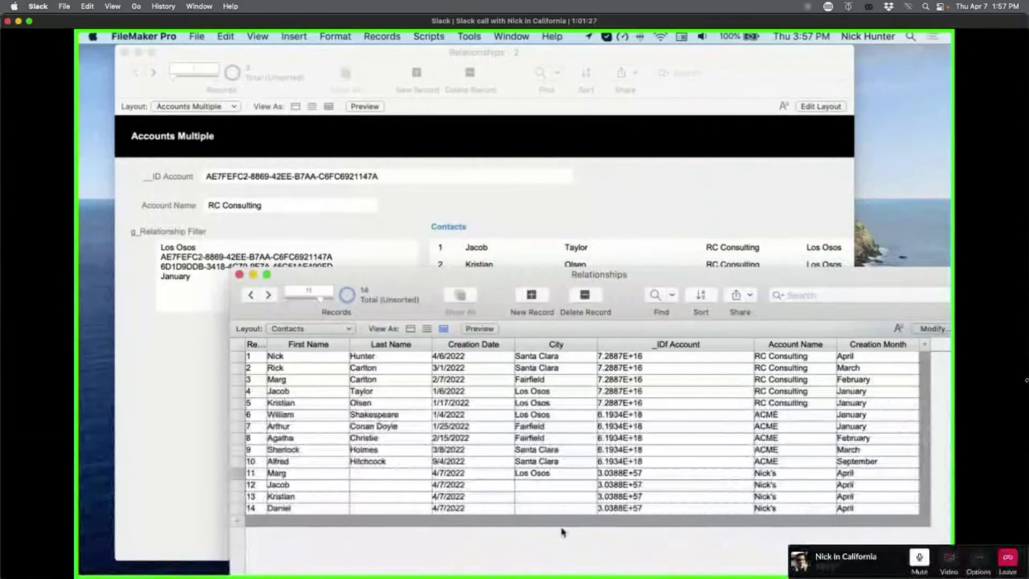
Step: Add April on its own line below January in the g_Relationship Filter field and commit the record
click(506, 200)
click(242, 279)
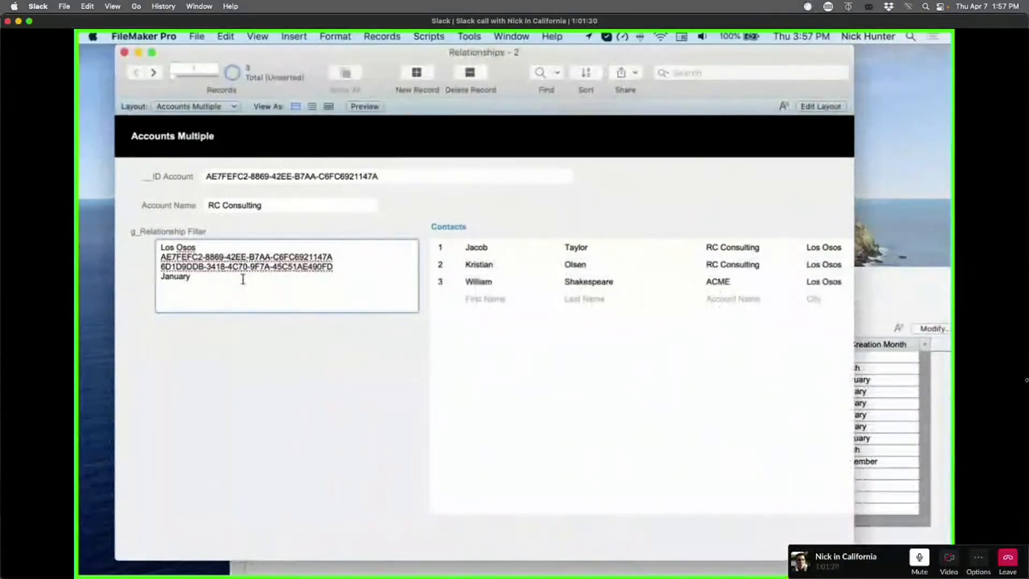
key(Return)
text(April)
click(231, 340)
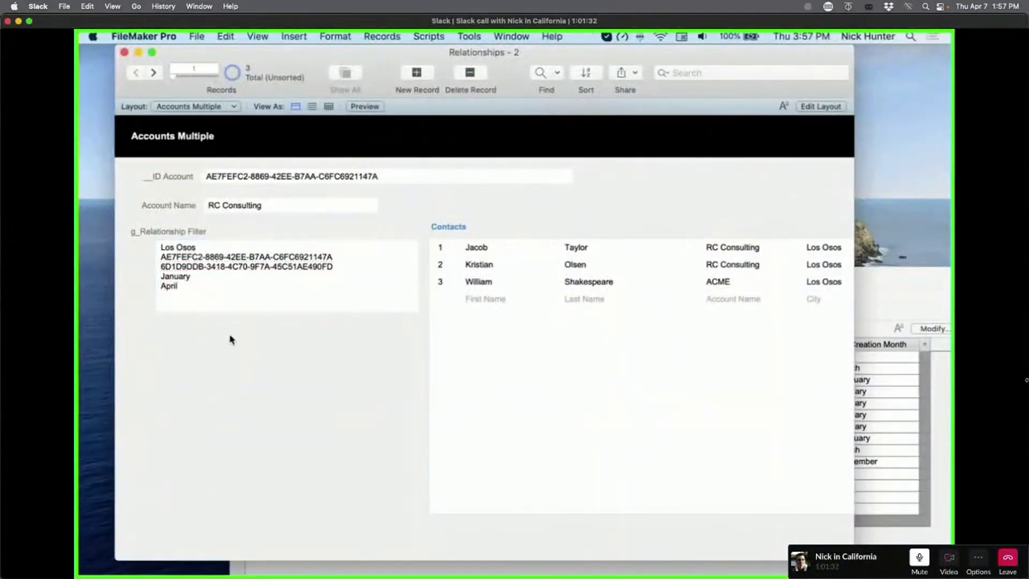
Step: Add a new record to the Contacts table and fill its _IDf Account with the account ID copied from record 1
click(860, 441)
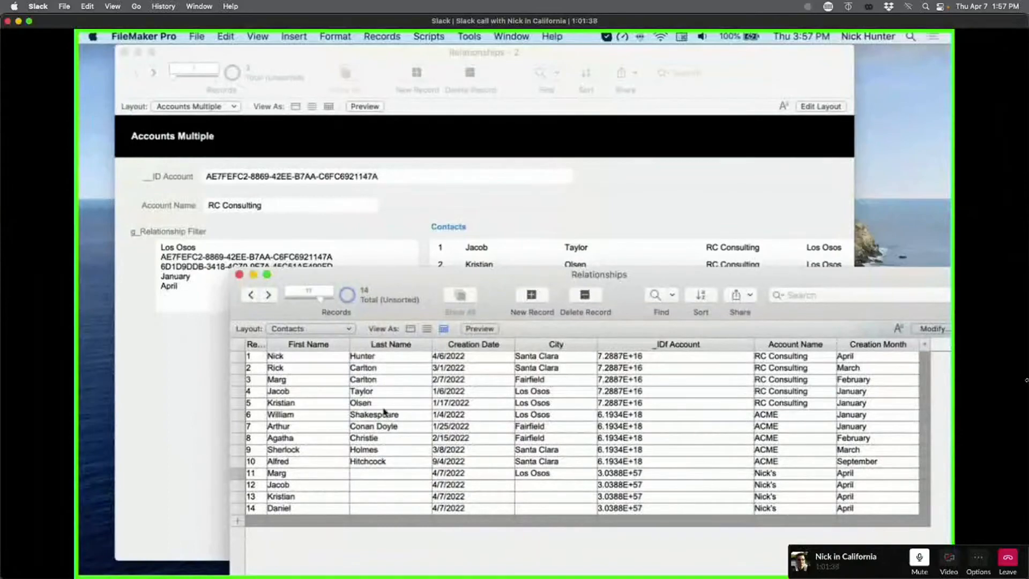
click(437, 521)
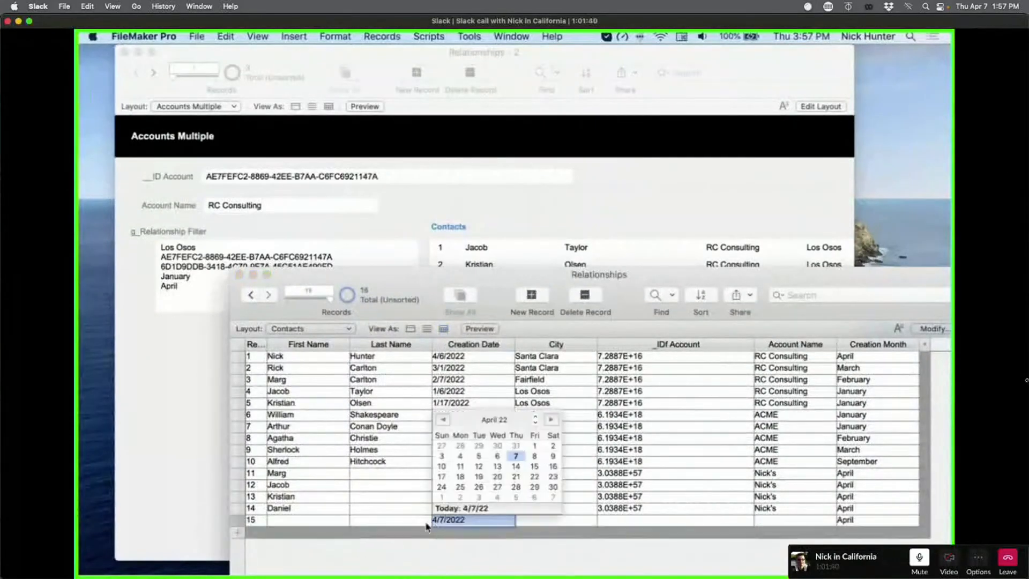
click(662, 357)
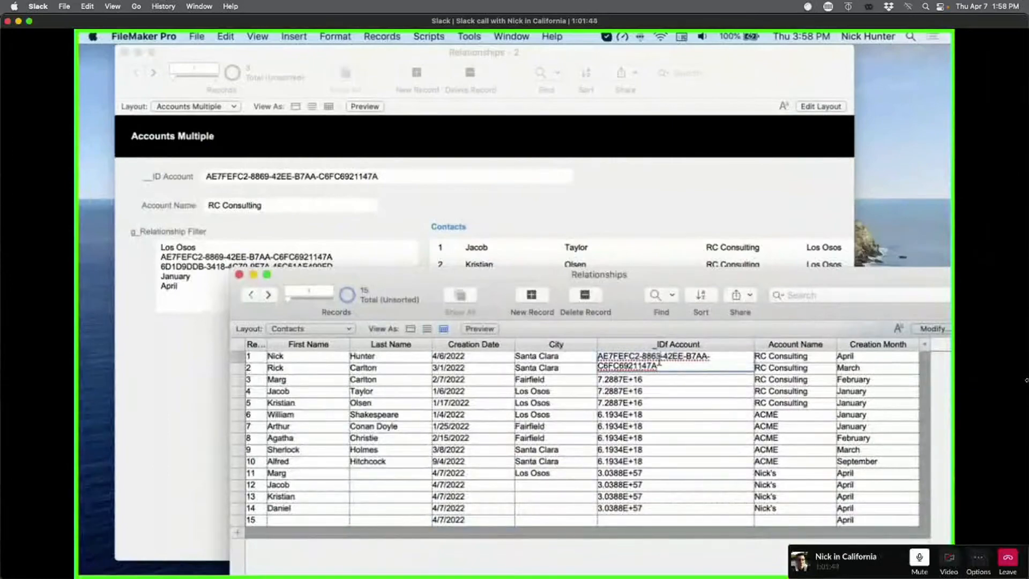
key(super+a)
key(super+c)
click(622, 519)
key(super+v)
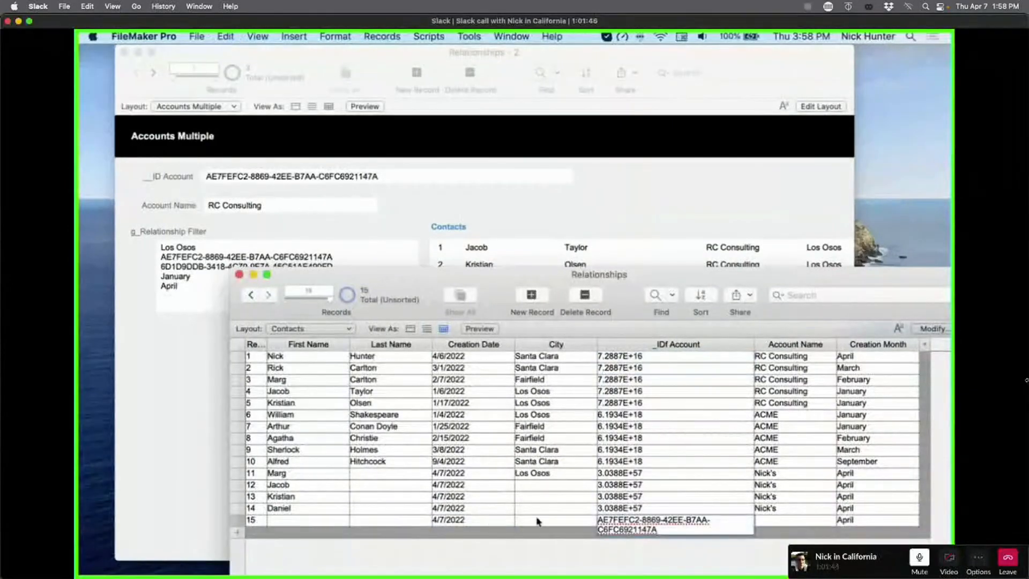
Step: Set the City of contact record 15 to Los Osos, commit it, and return to the Accounts Multiple window
click(537, 519)
text(Los Os)
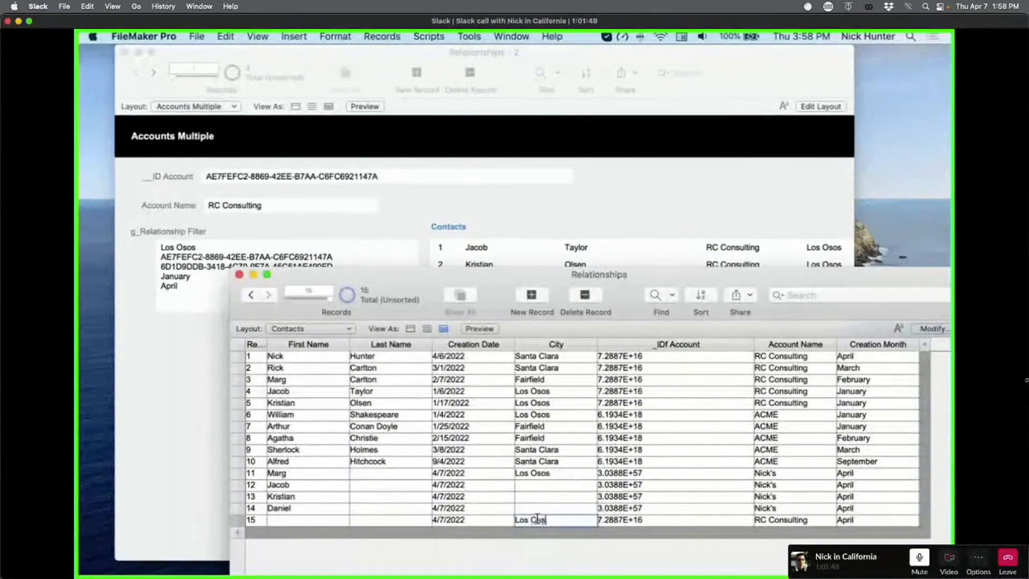
text(os)
key(Return)
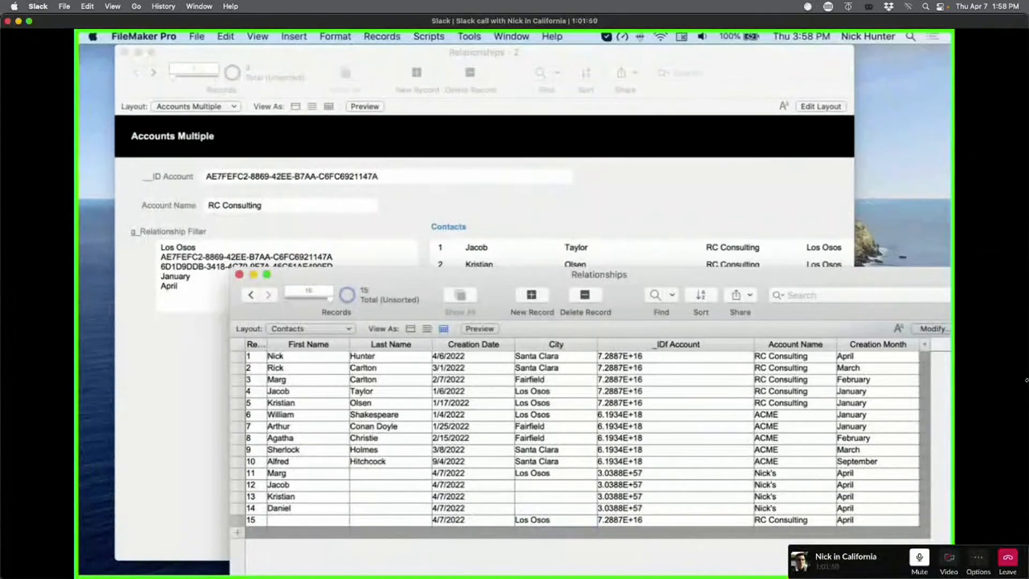
click(180, 377)
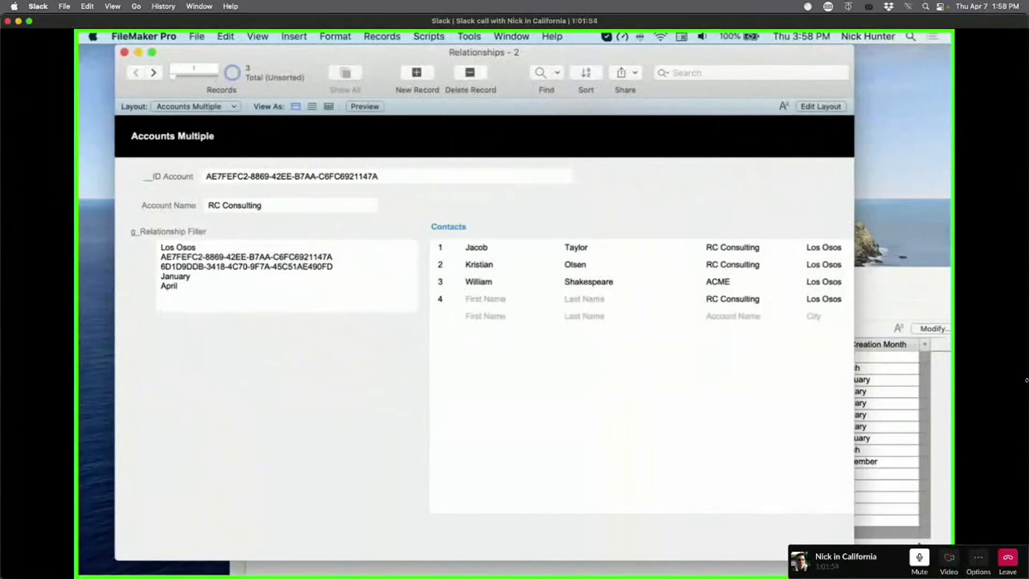
Step: Enter the contact's first and last name in record 15 of the Contacts table, commit it, and return to the Accounts Multiple window
click(919, 545)
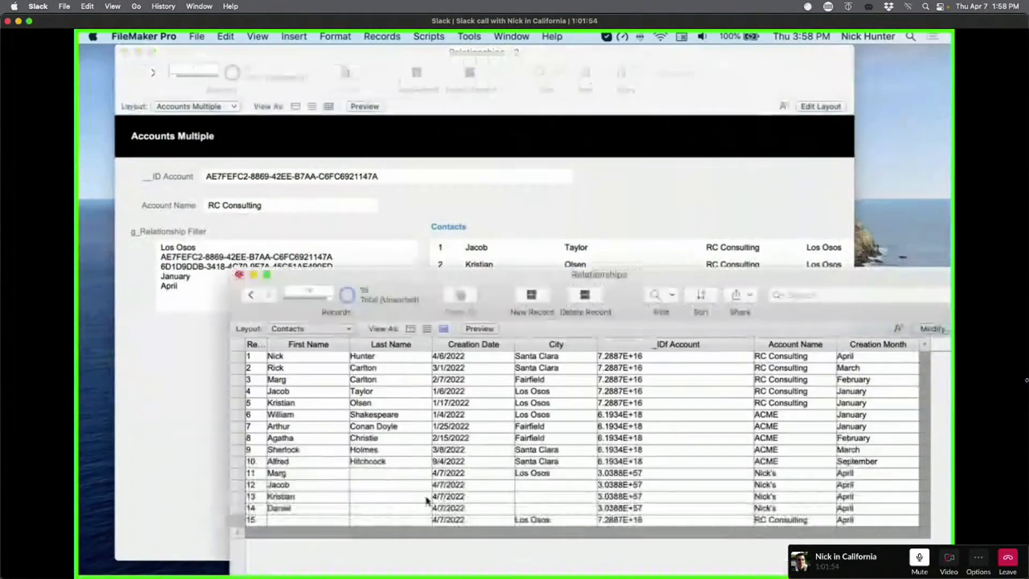
click(287, 519)
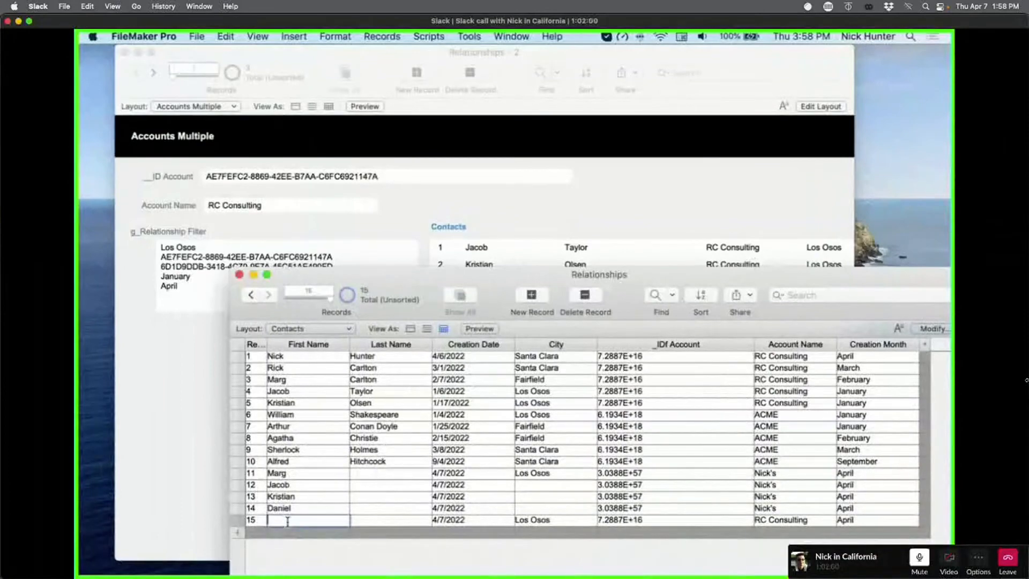
text(Dana)
click(369, 520)
text(Carlton)
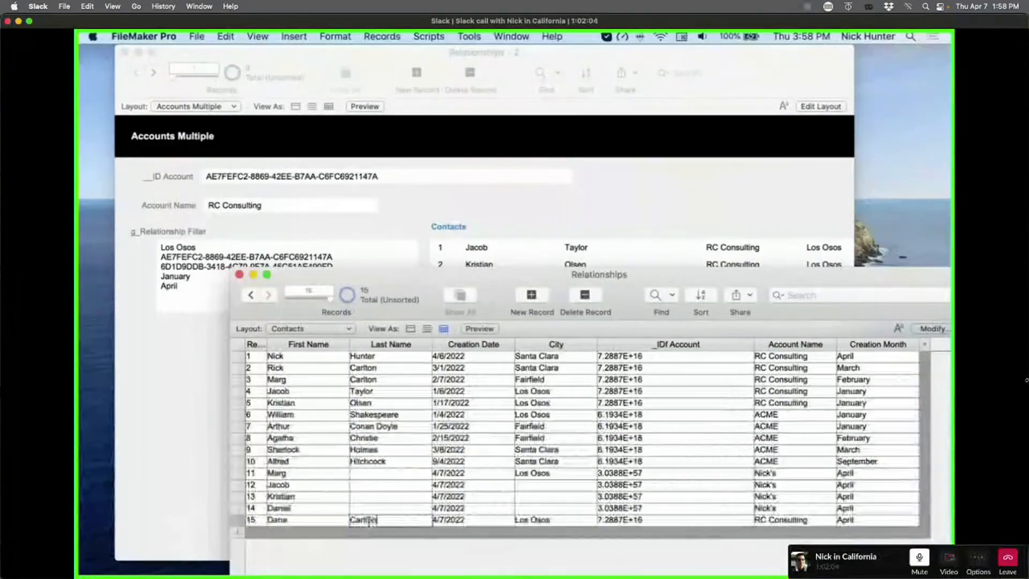
click(389, 544)
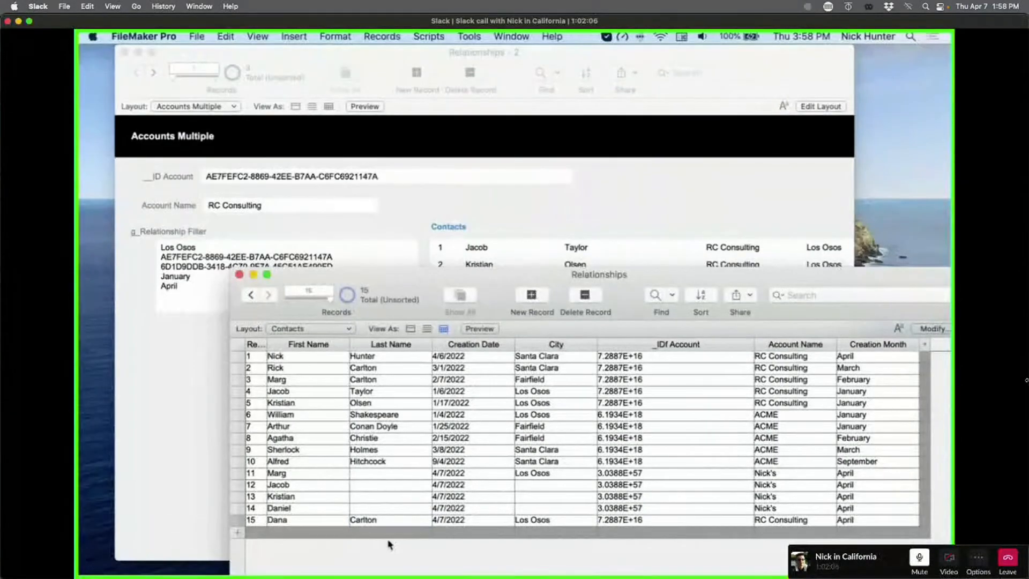
click(357, 228)
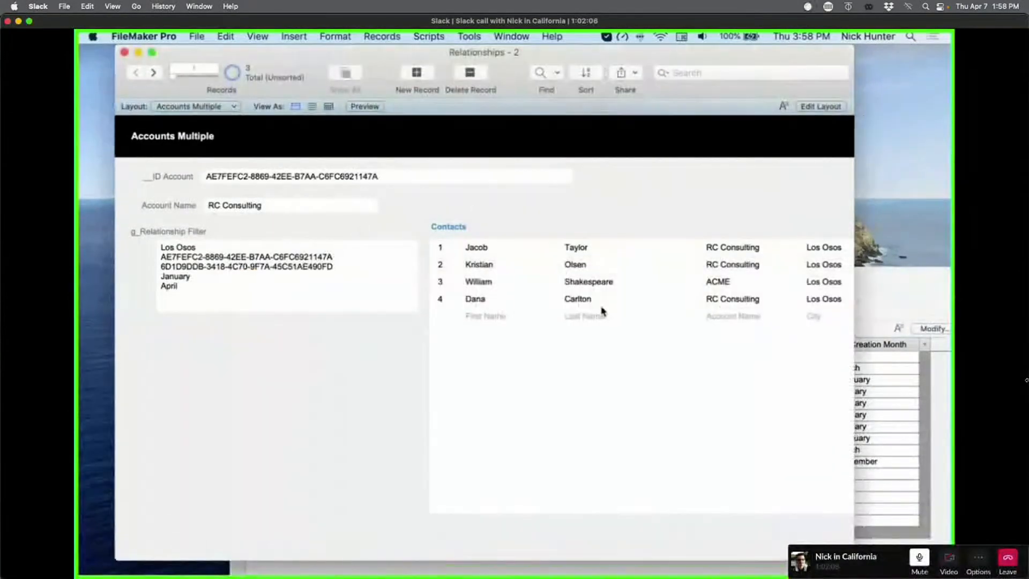
Step: Delete the April line from the g_Relationship Filter field, re-enter it, and commit the record
click(195, 288)
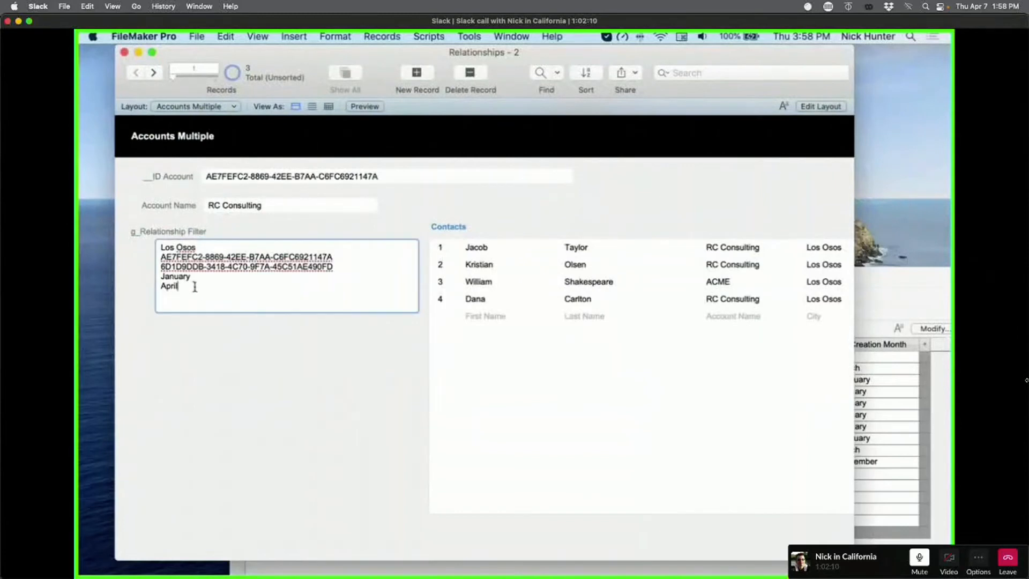
drag(195, 288, 152, 288)
key(BackSpace)
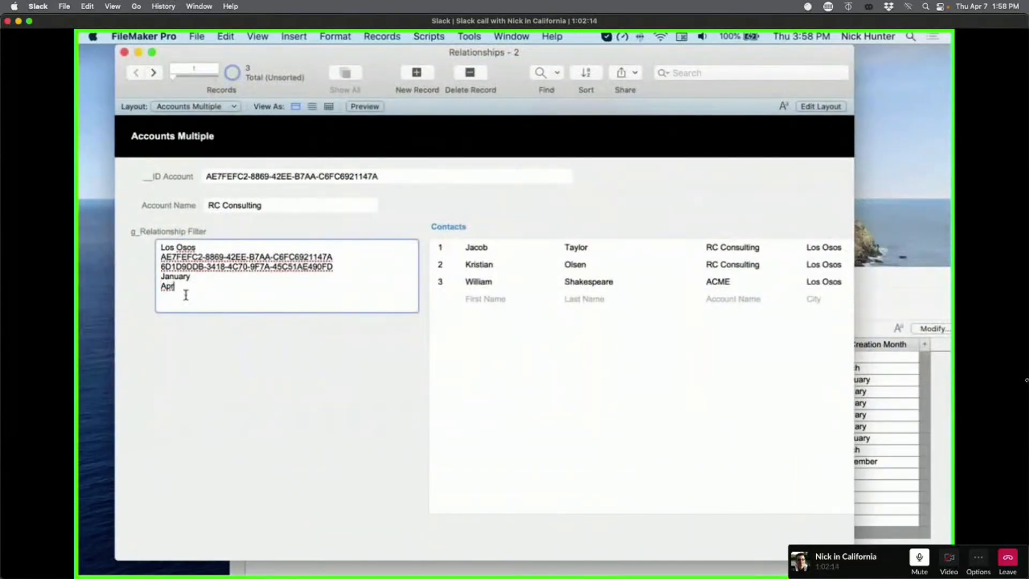
text(April)
click(200, 367)
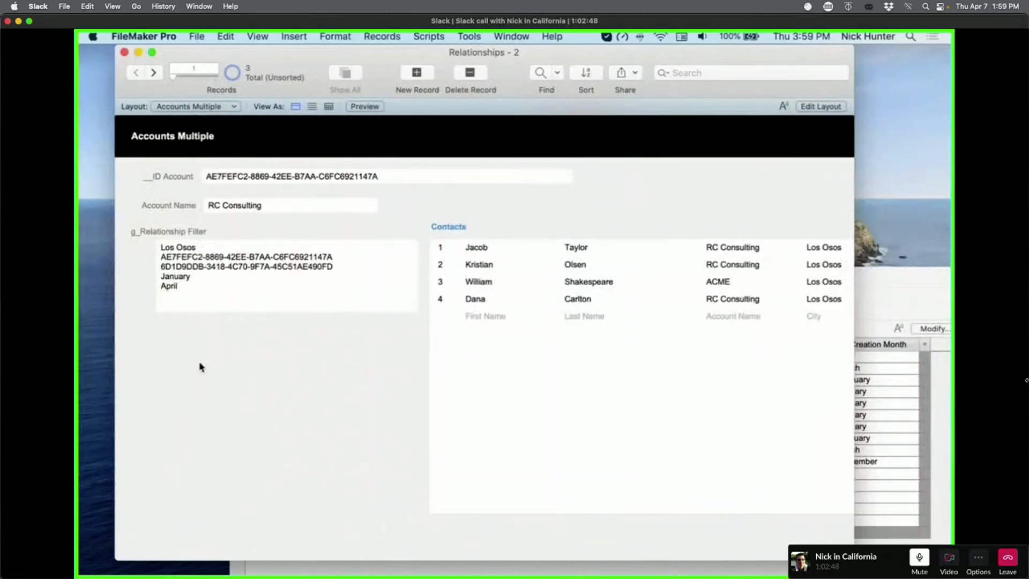
scroll(201, 367, right, 2)
scroll(172, 319, left, 2)
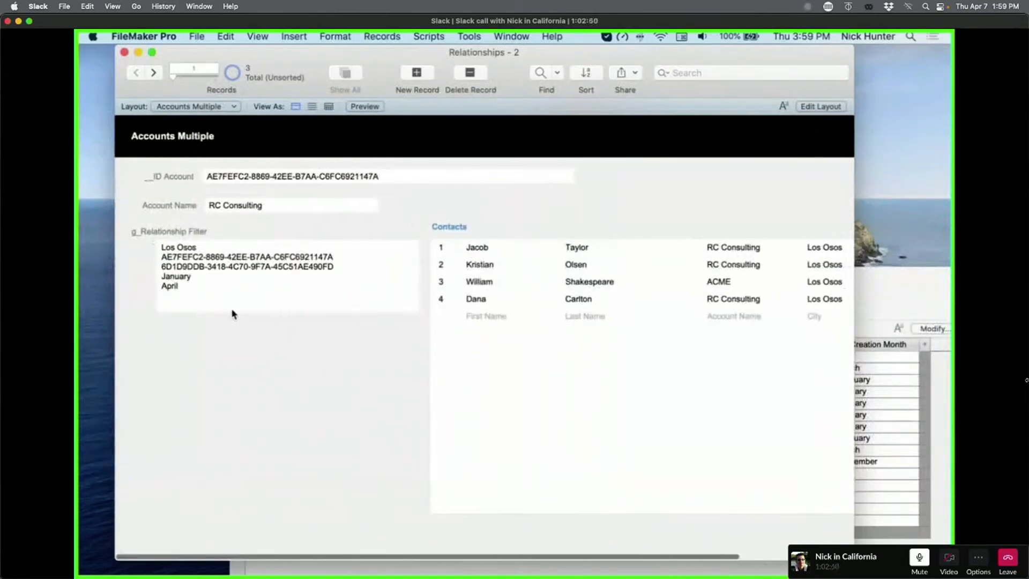
drag(236, 299, 162, 243)
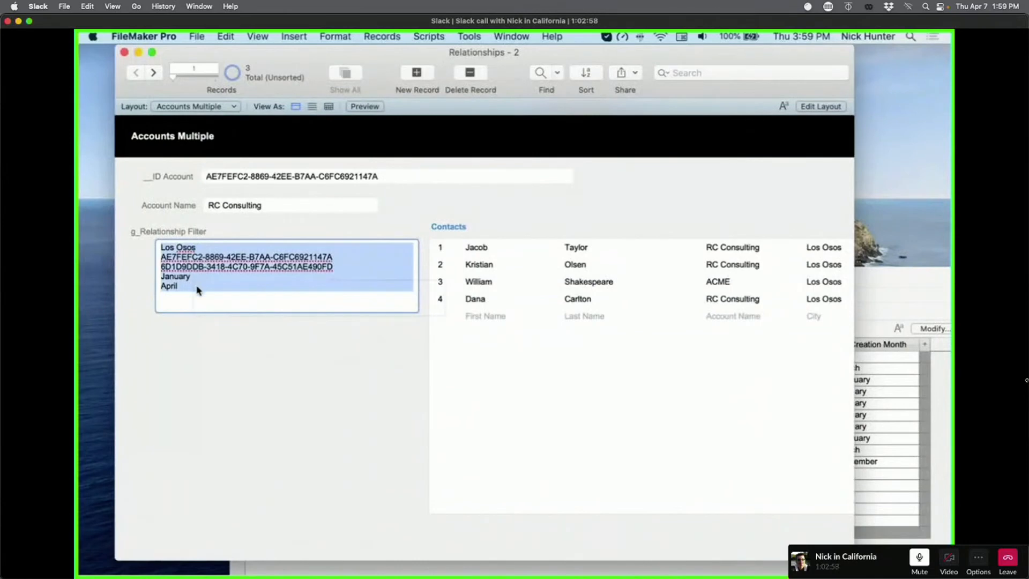
click(230, 363)
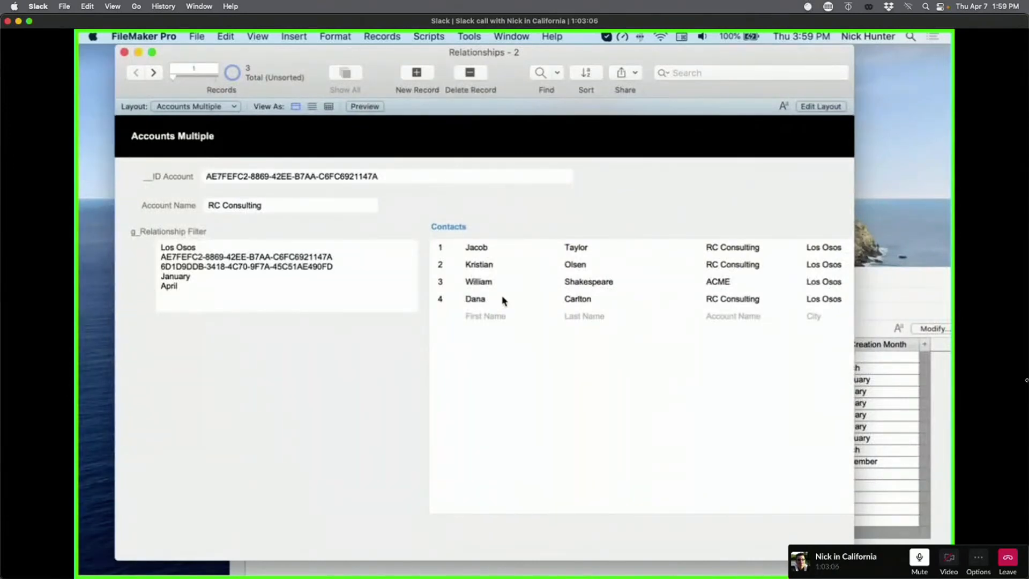
Step: Examine the Contact Search layout and the listOf_Contact IDs field definition, and return to the Accounts Multiple layout in Browse mode
click(236, 107)
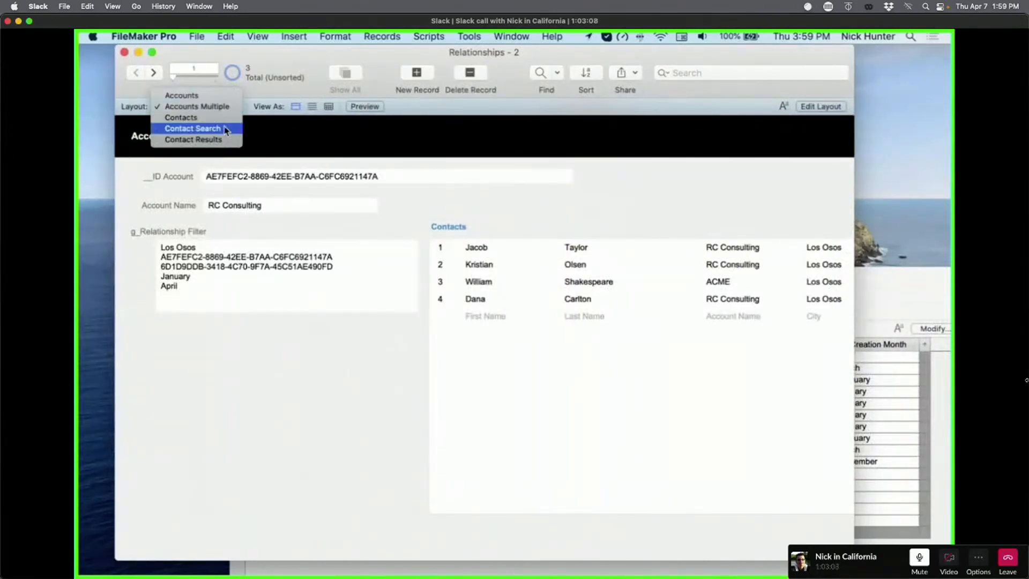
click(225, 130)
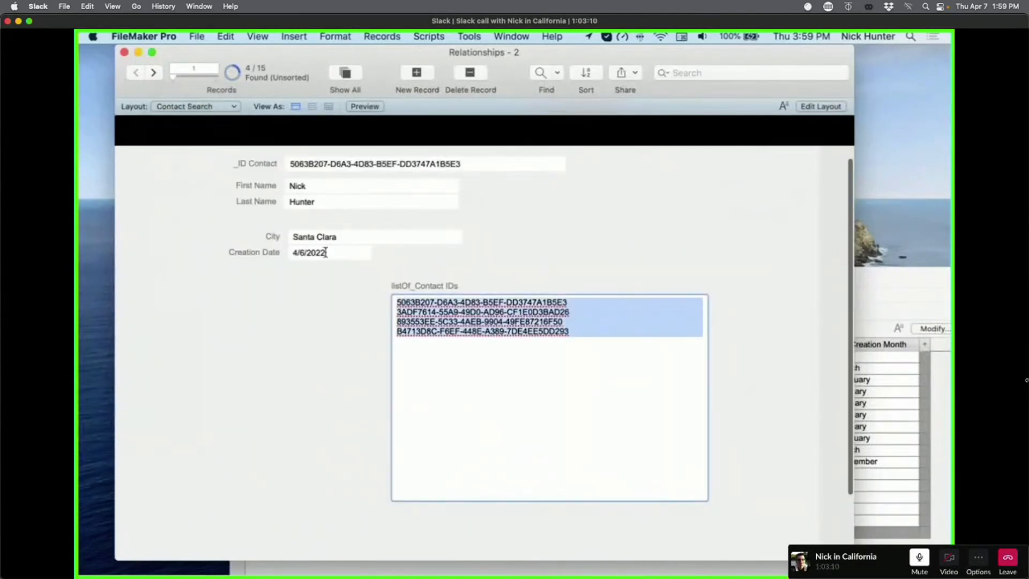
key(super+shift+d)
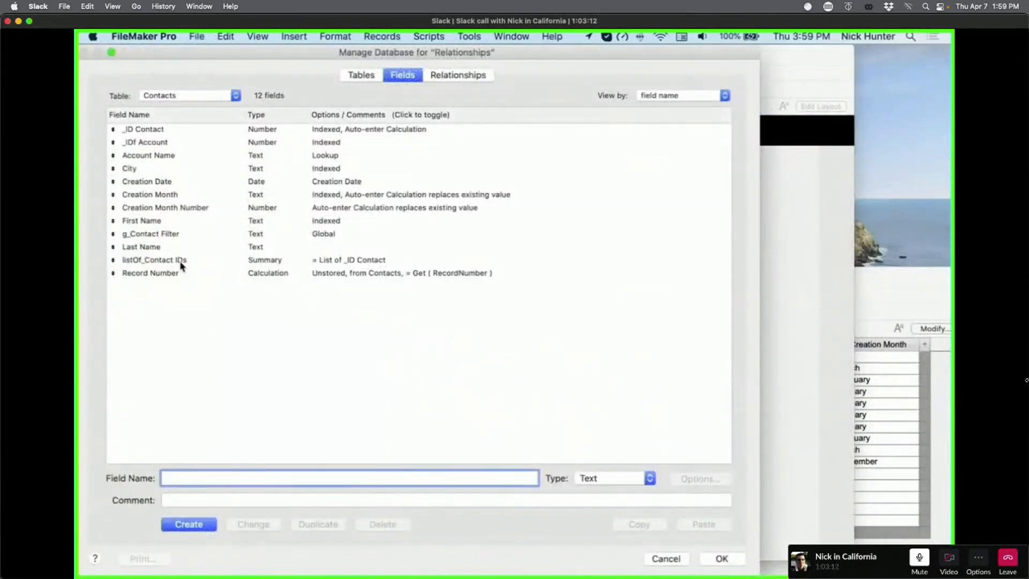
click(180, 262)
key(Escape)
click(184, 108)
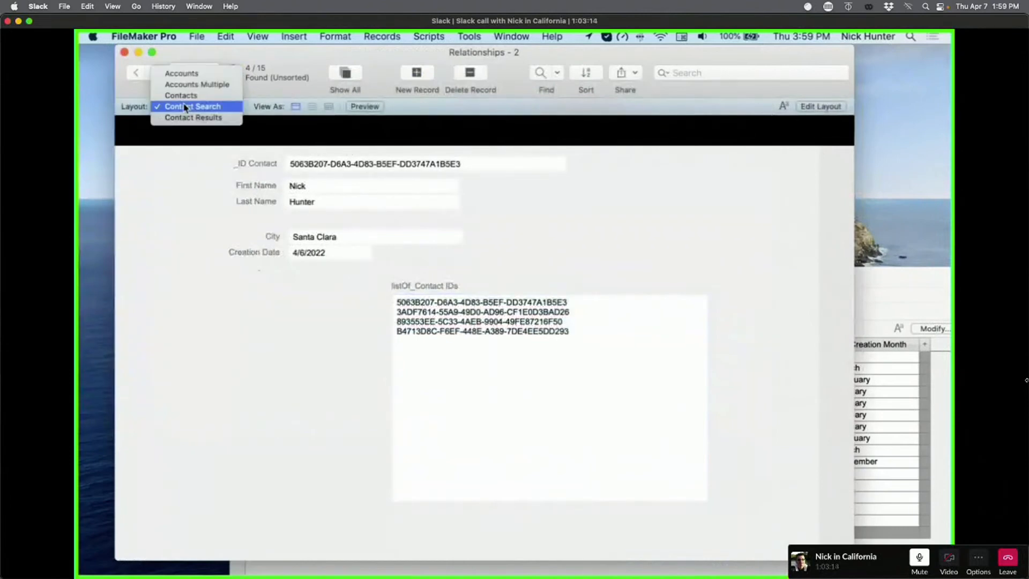
click(185, 85)
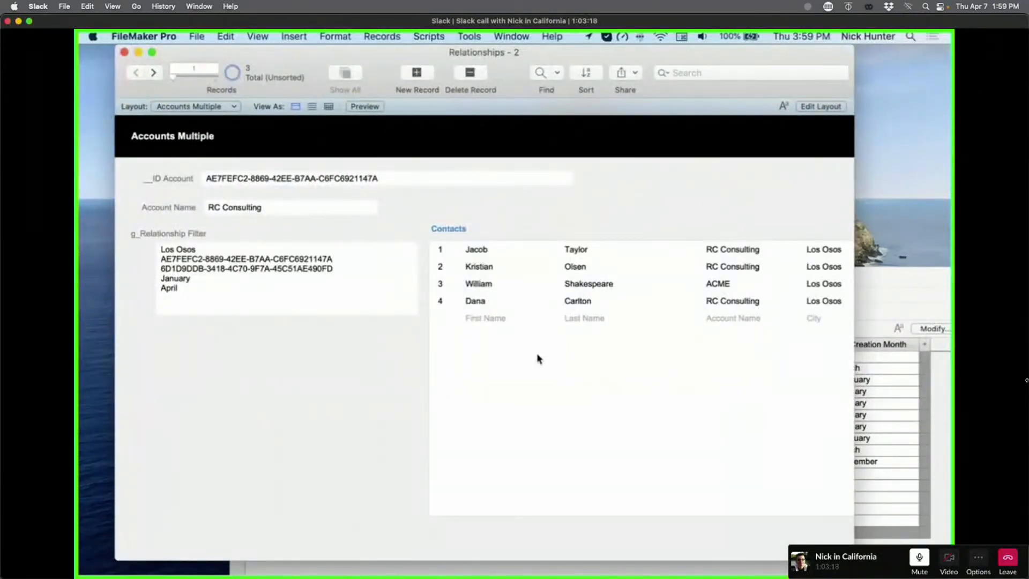
key(super+l)
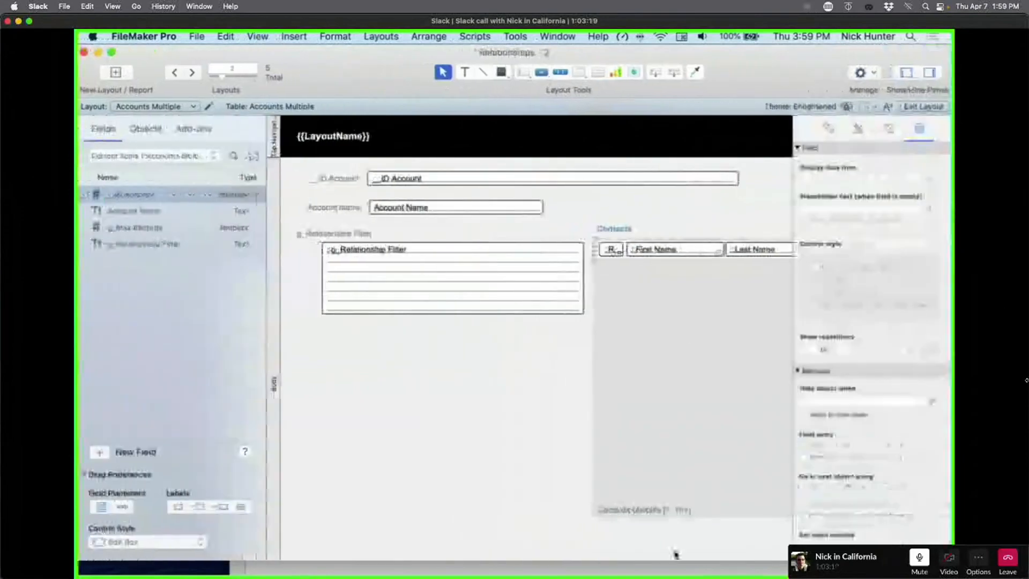
key(super+b)
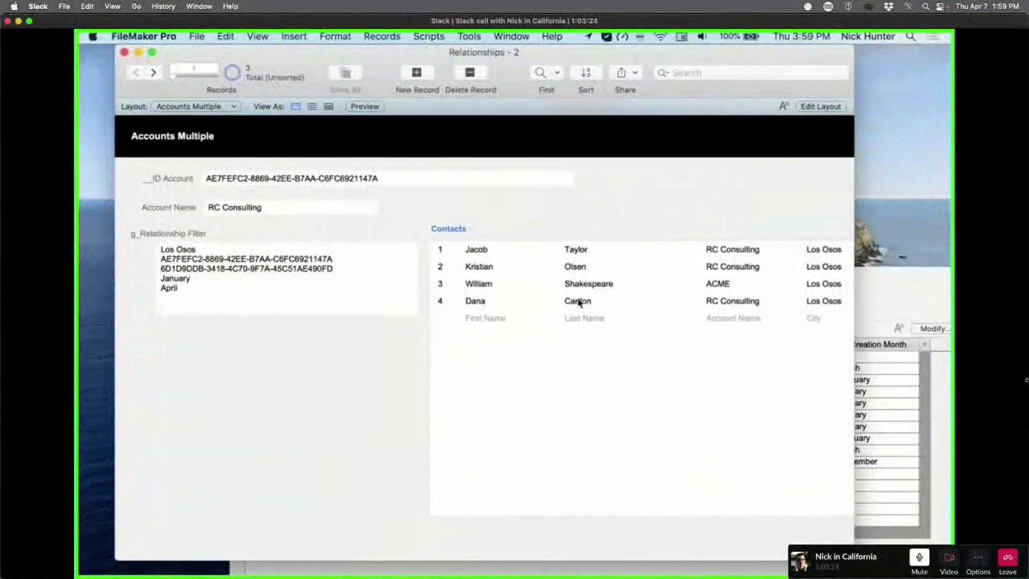
Step: Add a Data Viewer watch expression List ( Contacts Multiple::_ID Contact ) to list the related contact IDs
click(469, 36)
click(493, 79)
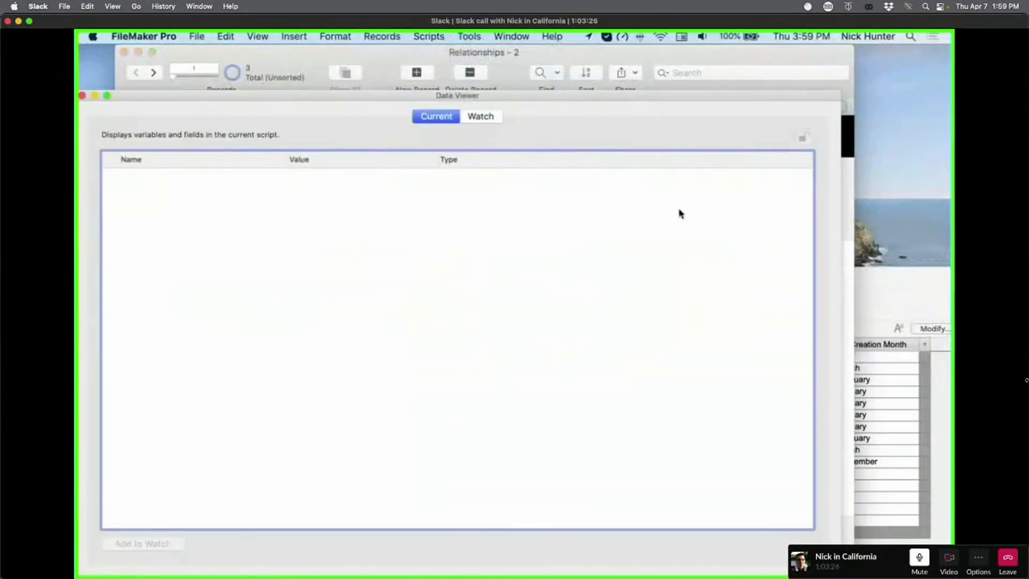
click(465, 117)
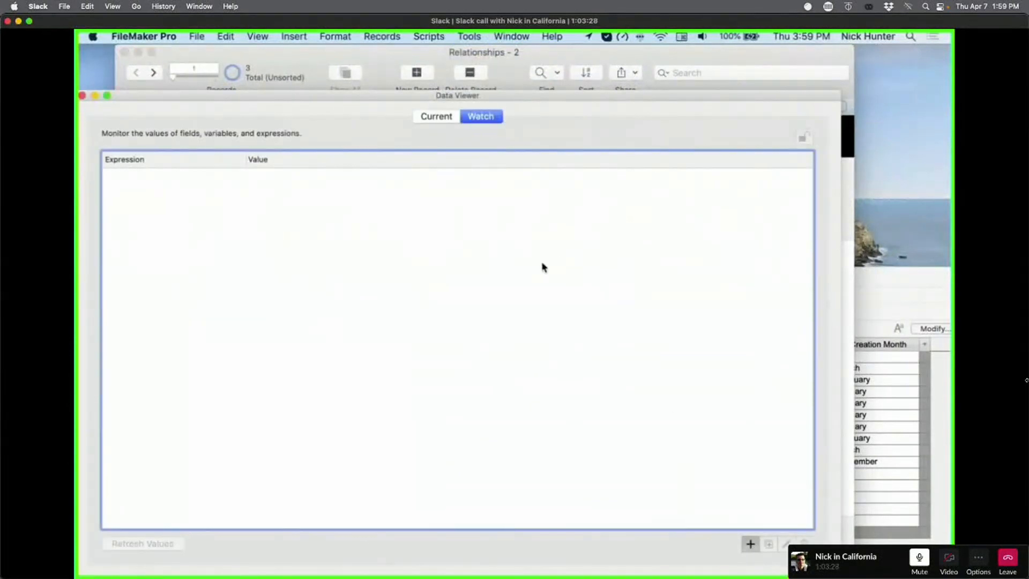
double_click(523, 253)
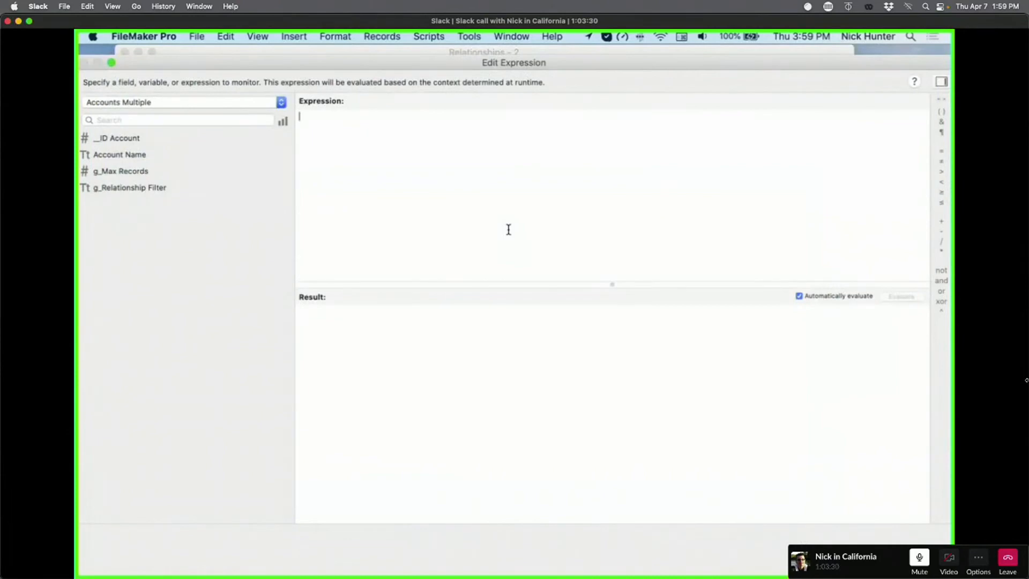
text(List)
key(Return)
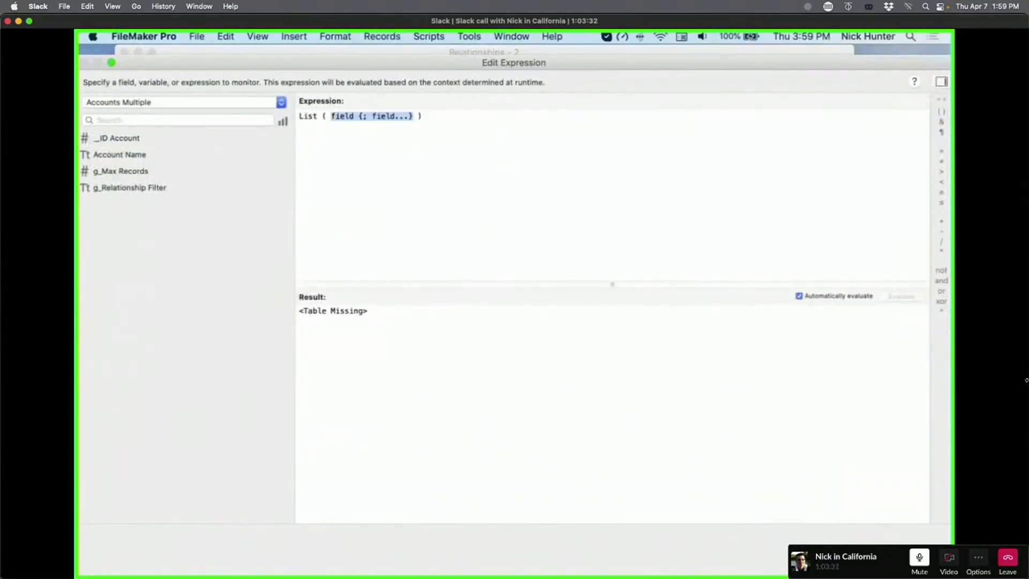
click(133, 107)
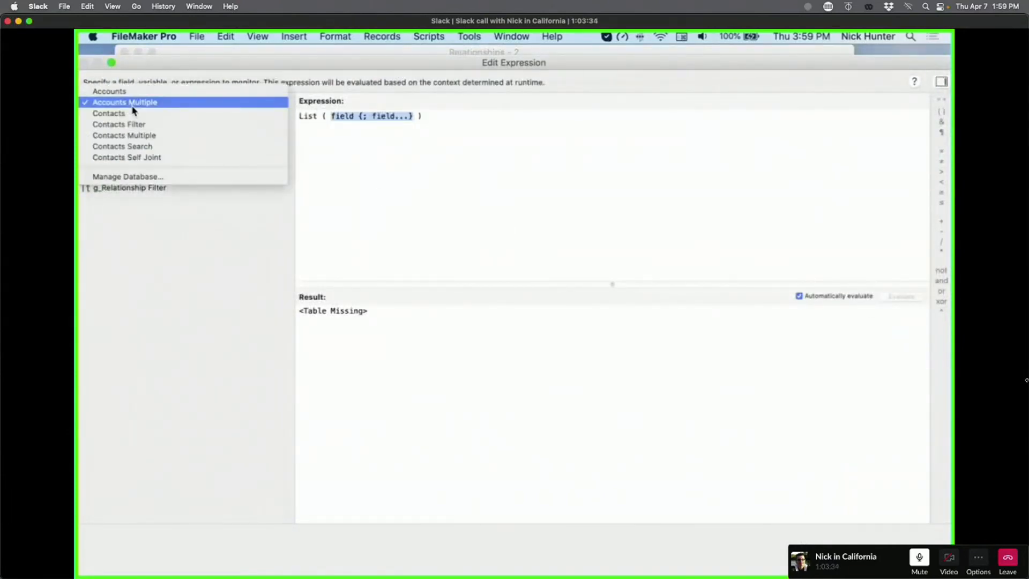
click(150, 136)
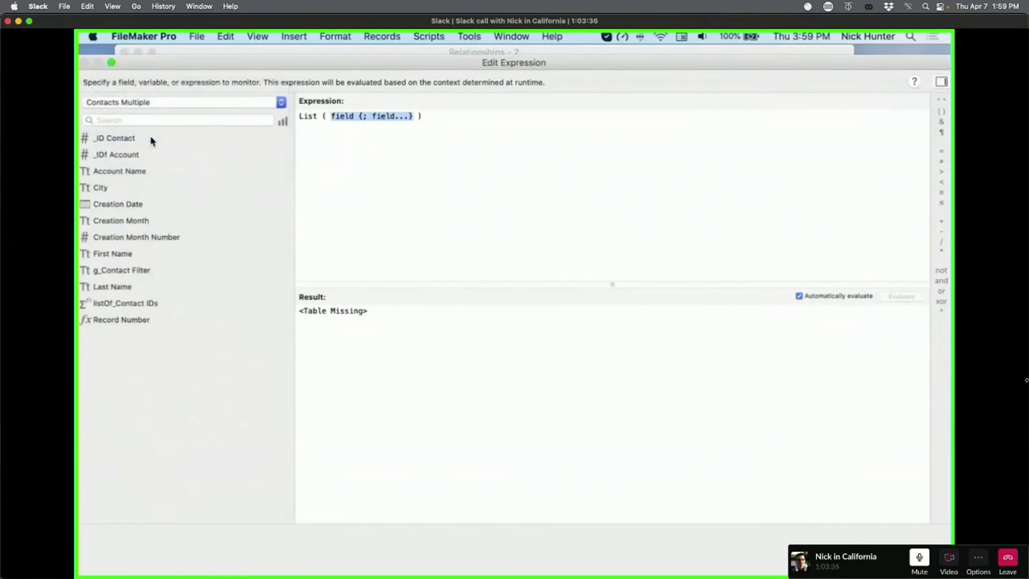
double_click(152, 140)
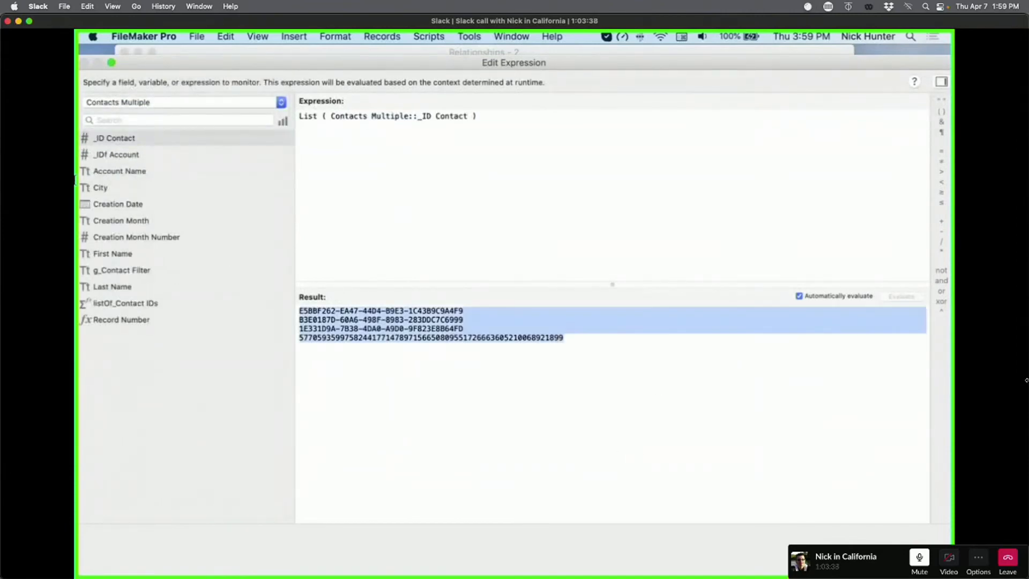
Step: Copy the expression's full list of contact IDs and save the watch expression
drag(688, 360, 75, 178)
key(super+c)
click(911, 557)
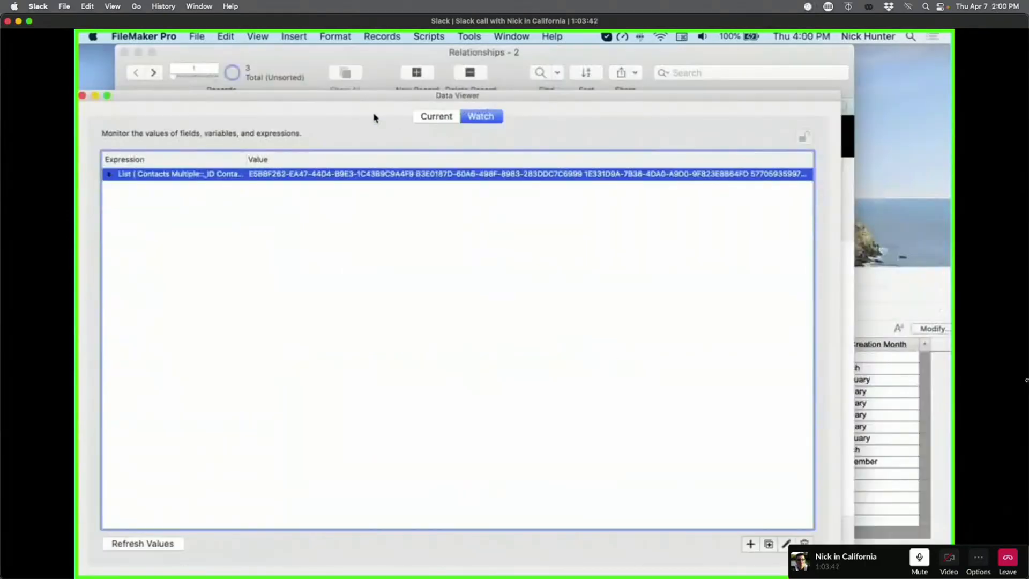
Step: Move the Data Viewer aside and switch to the Contact Results layout
drag(358, 100, 777, 398)
click(581, 237)
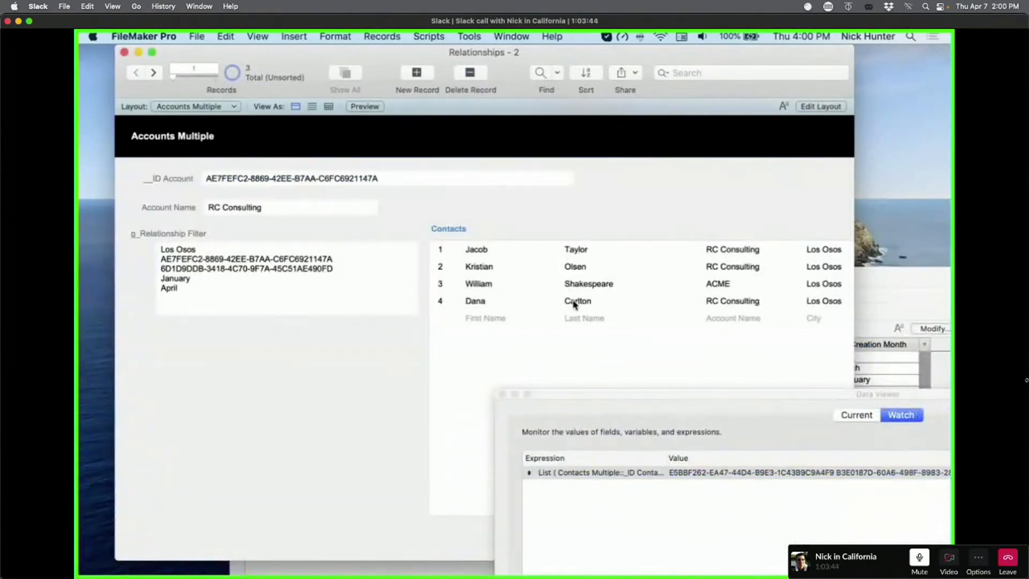
click(209, 110)
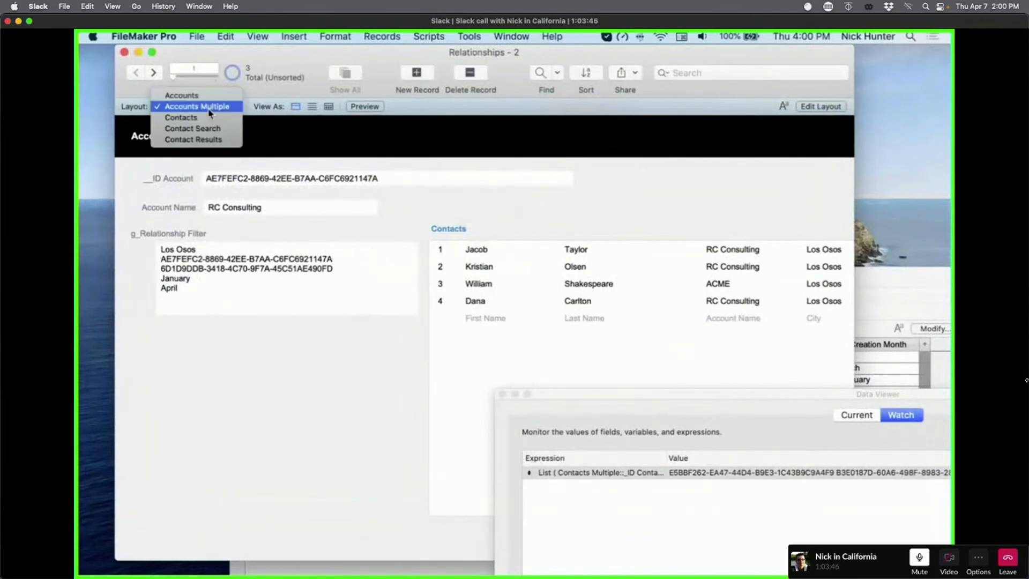
click(208, 140)
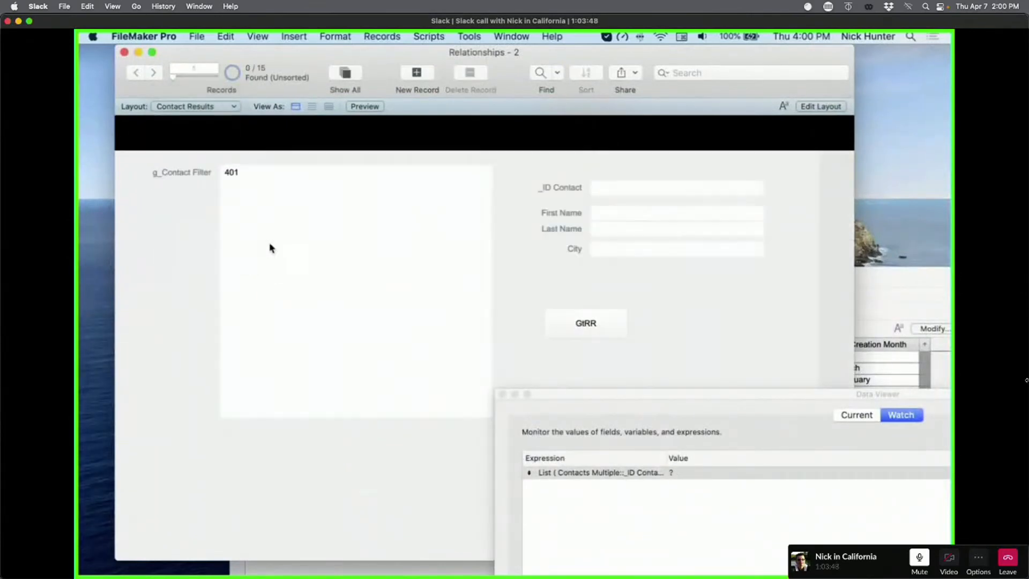
Step: Replace the contents of g_Contact Filter with the copied contact IDs and run GtRR to go to the related records
key(super+a)
key(super+v)
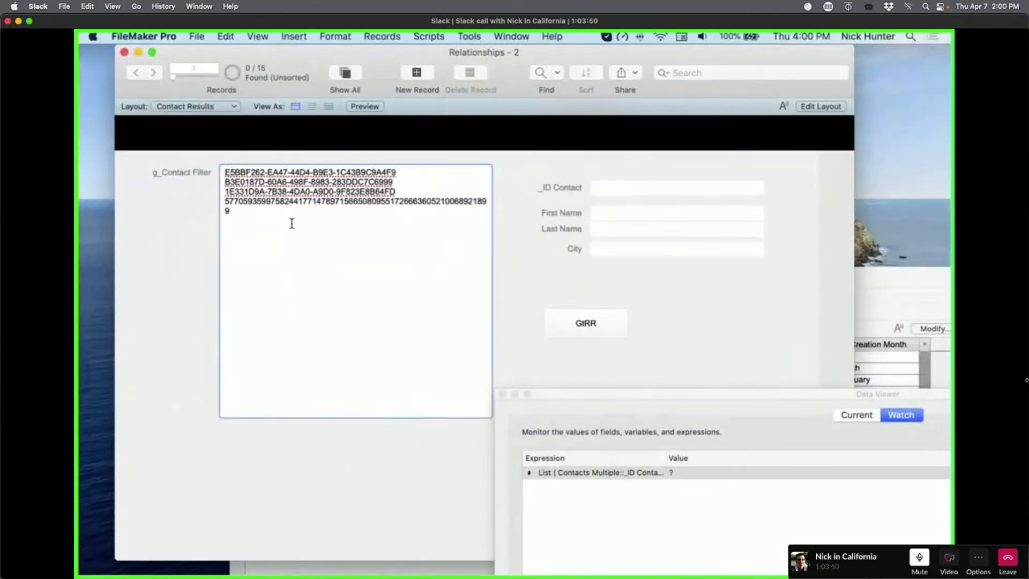
key(super+a)
key(super+v)
click(586, 329)
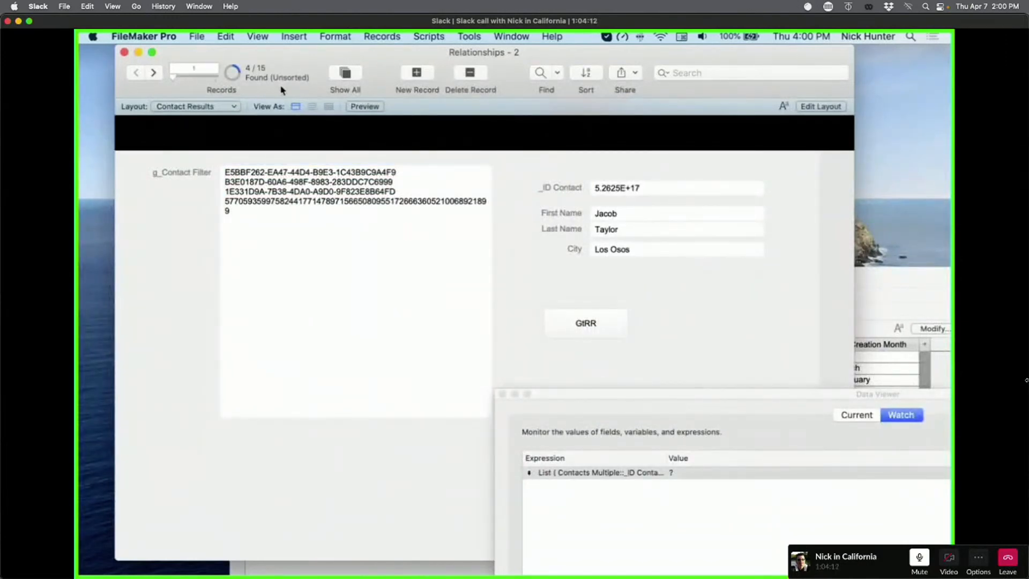
Step: Open a new window showing the Accounts Multiple layout and move it aside from the Contact Results window
click(511, 36)
click(517, 51)
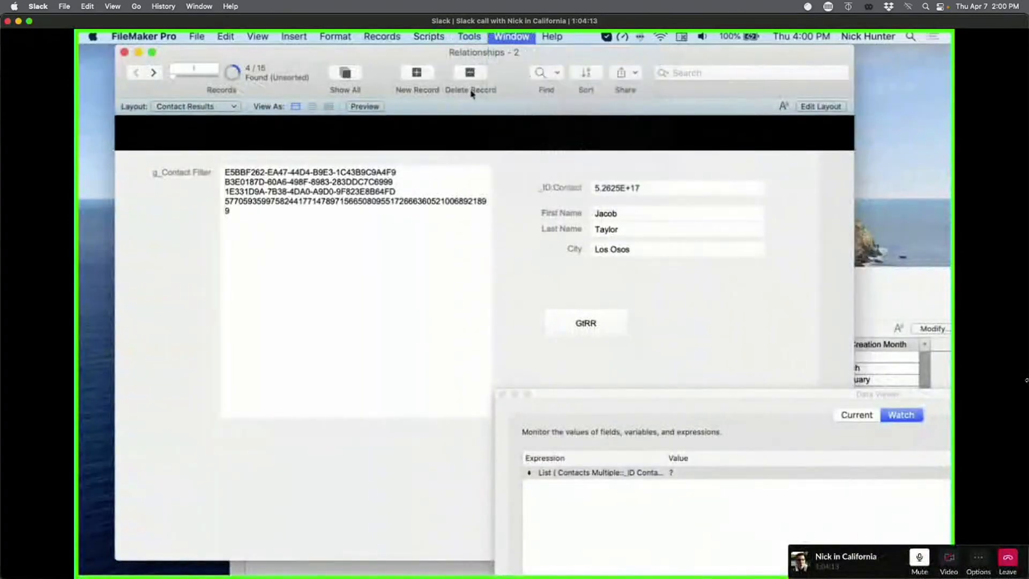
click(193, 123)
click(204, 111)
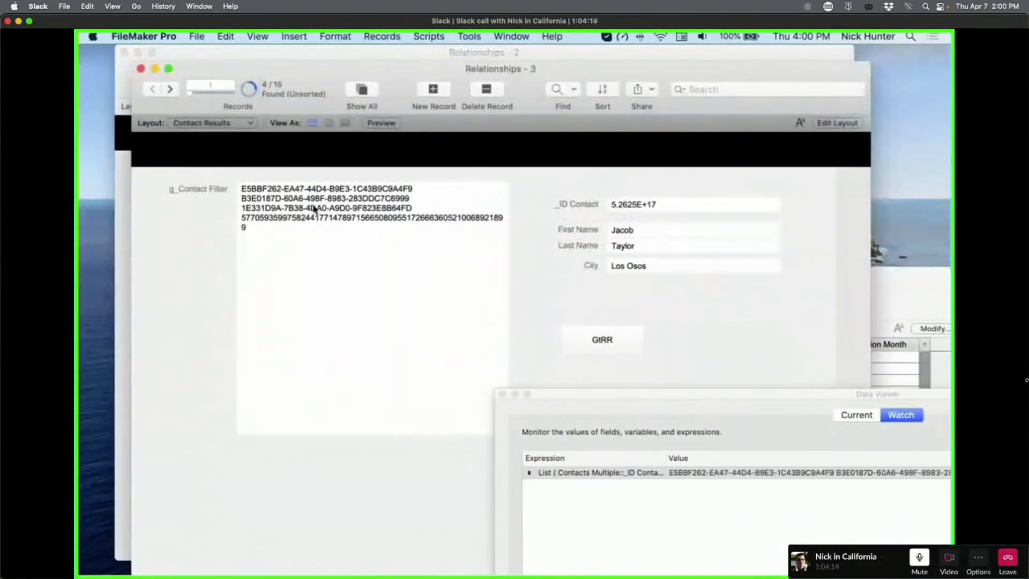
click(288, 317)
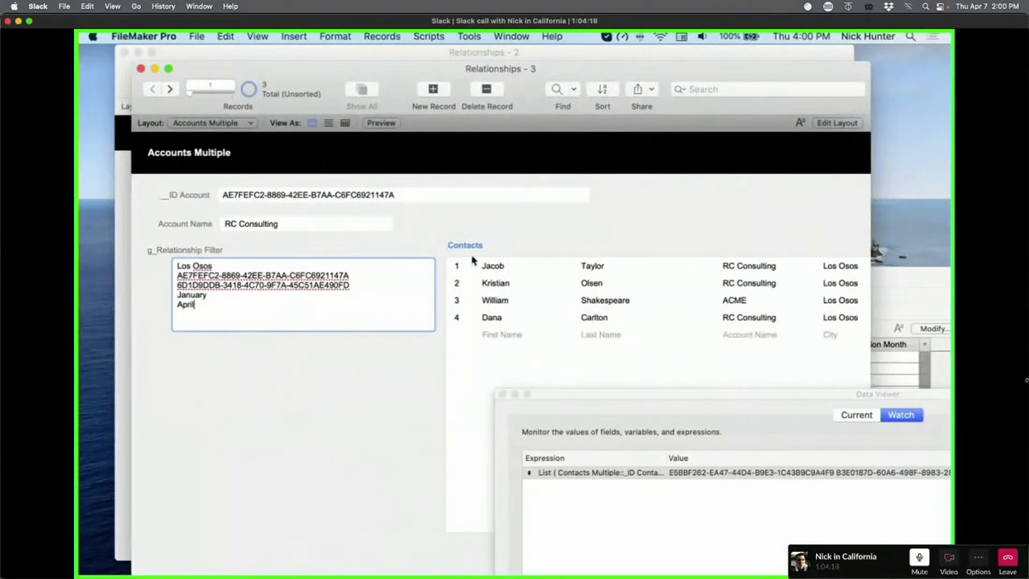
drag(279, 67, 640, 223)
Step: Step through the found contact records in the Contact Results window up to the last one
click(268, 333)
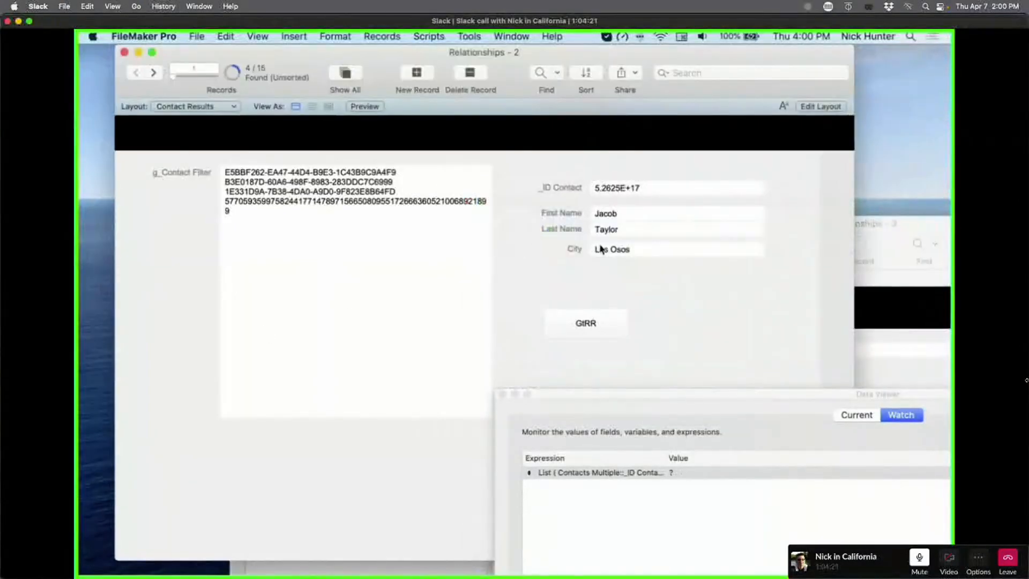
click(153, 74)
click(154, 75)
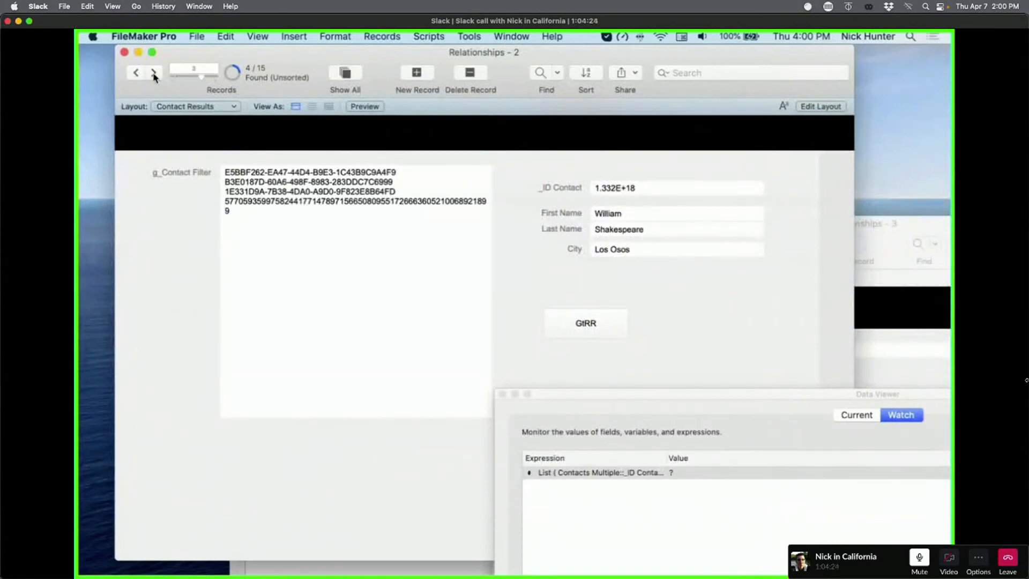
click(154, 74)
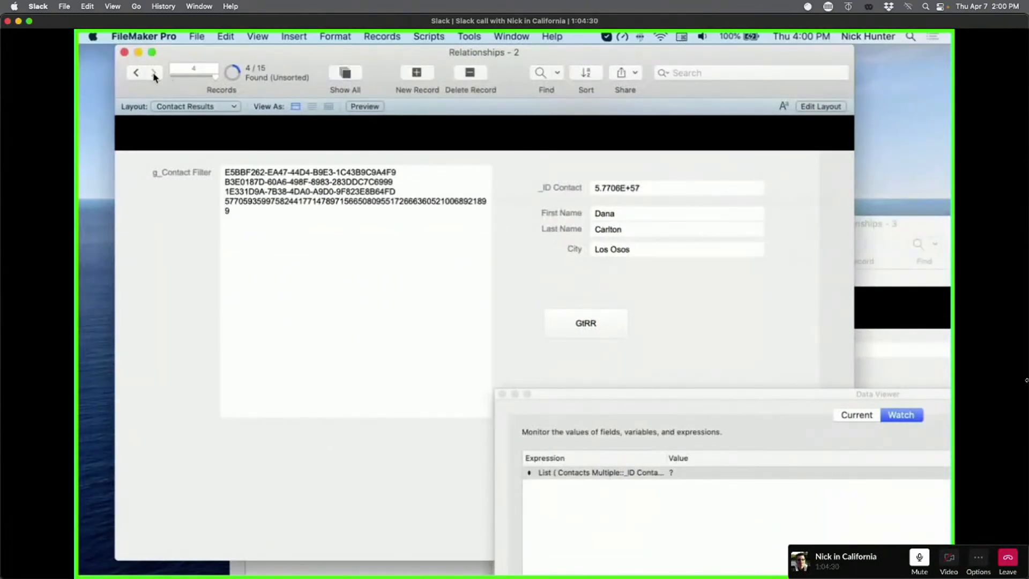
Step: Bring the Accounts Multiple window back over the results window and select all the text in g_Relationship Filter
click(861, 320)
drag(670, 241, 348, 117)
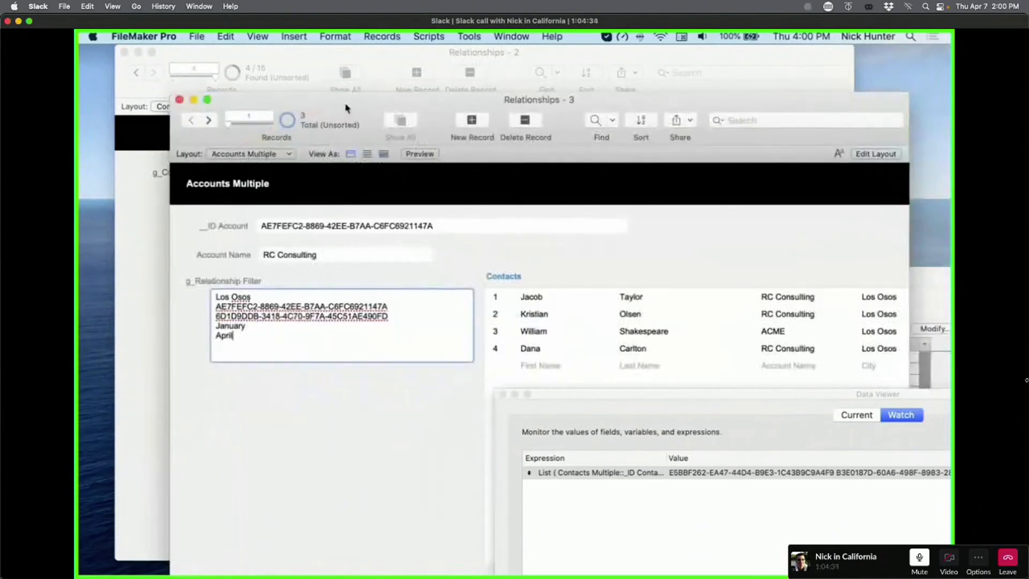
click(328, 426)
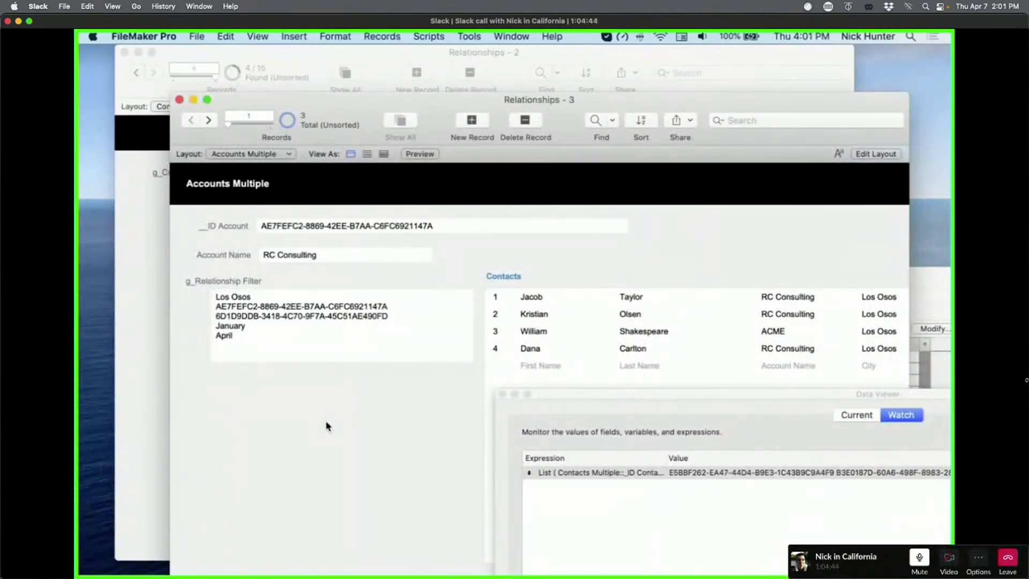
click(283, 351)
key(super+a)
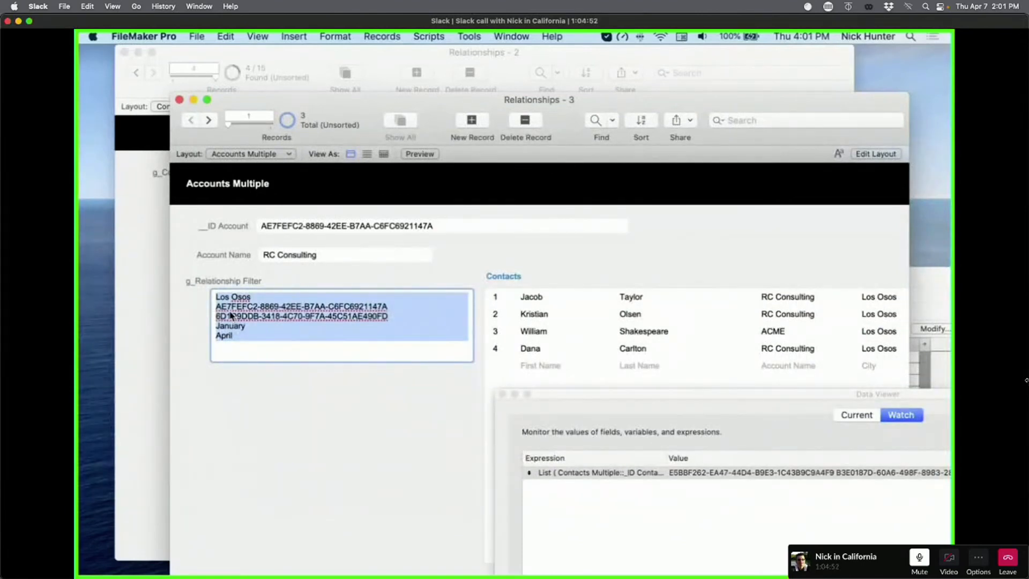
Step: Examine the match criteria of the relationship between Accounts Multiple and Contacts Multiple in the relationships graph
key(super+shift+d)
click(456, 75)
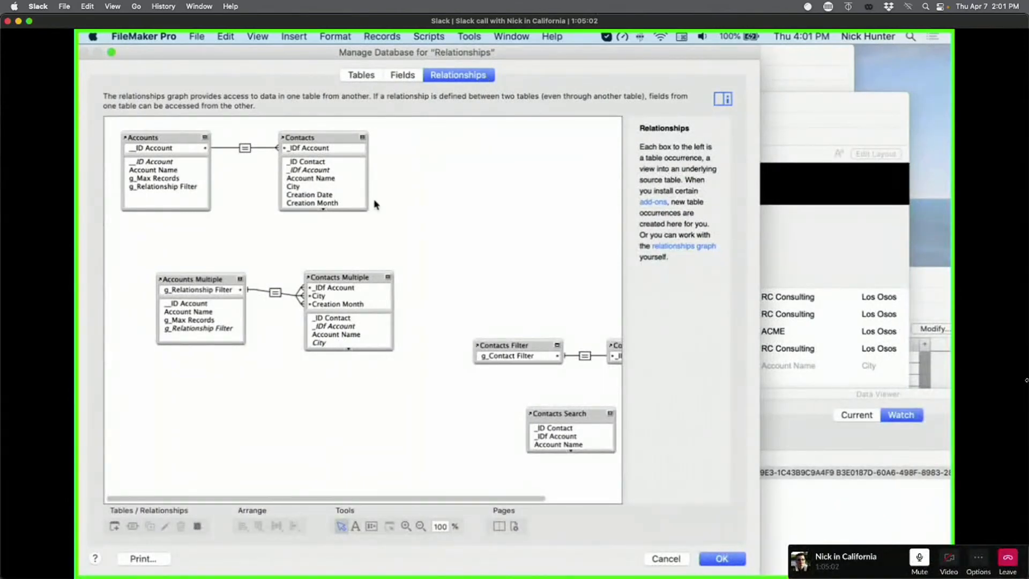
click(277, 295)
double_click(277, 294)
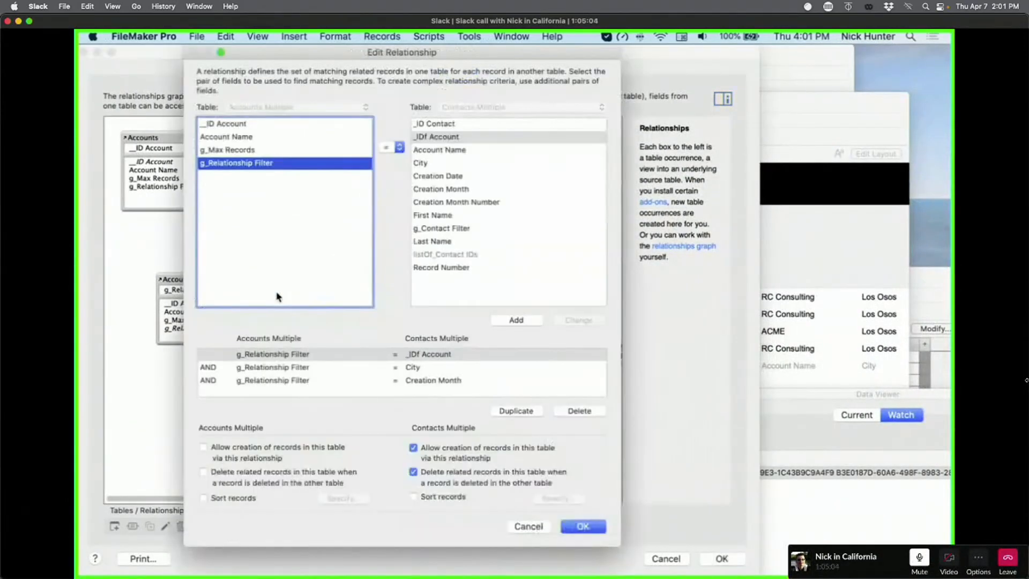
key(Escape)
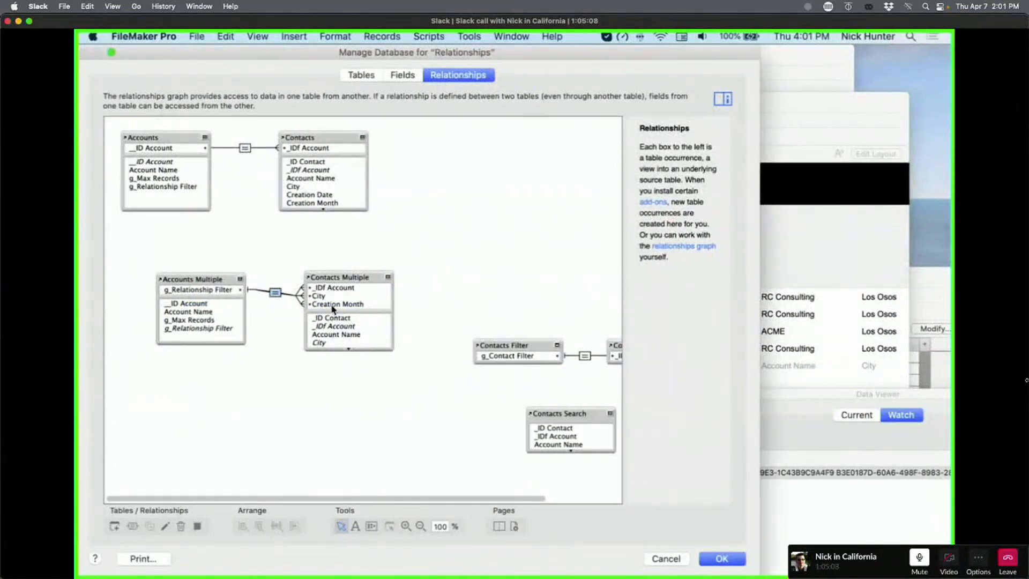
key(Return)
Step: Examine the month, account ID and city lines of g_Relationship Filter one by one
click(273, 326)
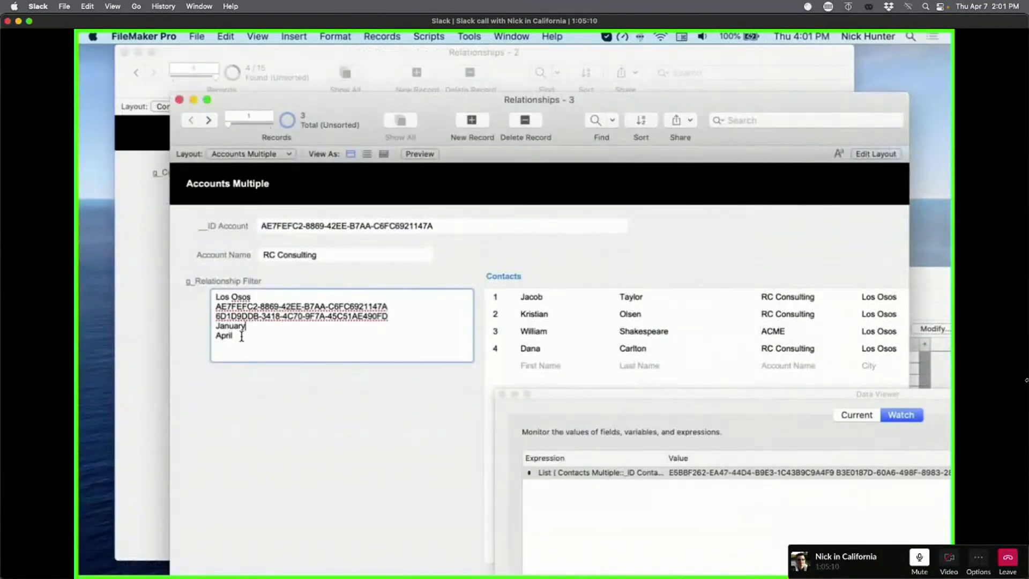
triple_click(222, 335)
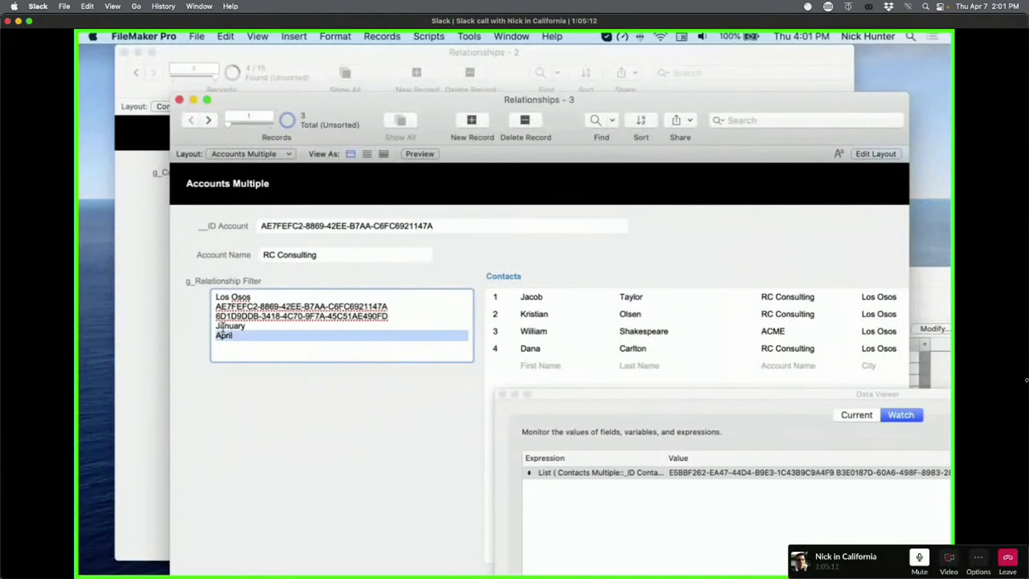
click(223, 327)
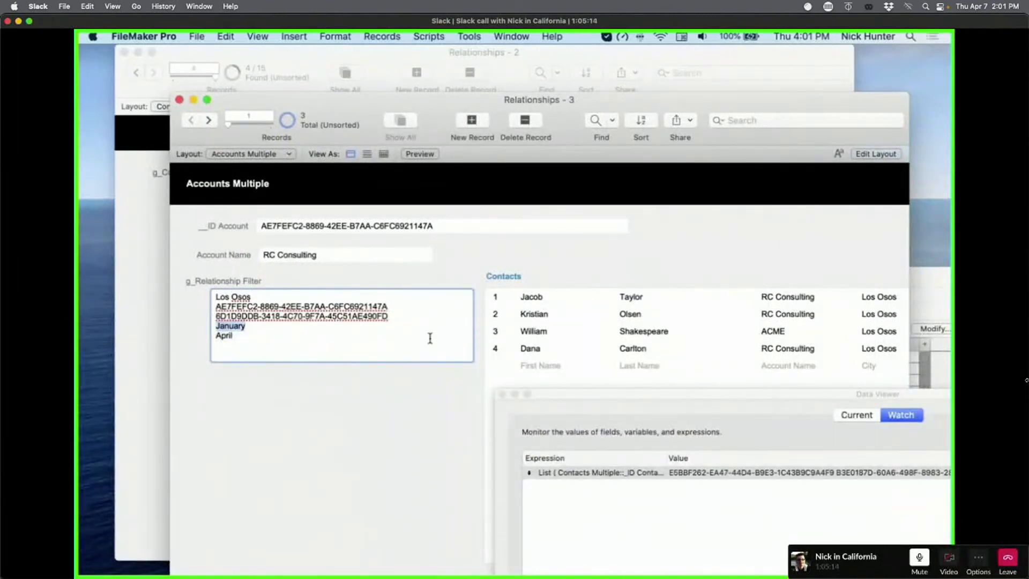
double_click(370, 316)
triple_click(223, 306)
drag(223, 306, 206, 312)
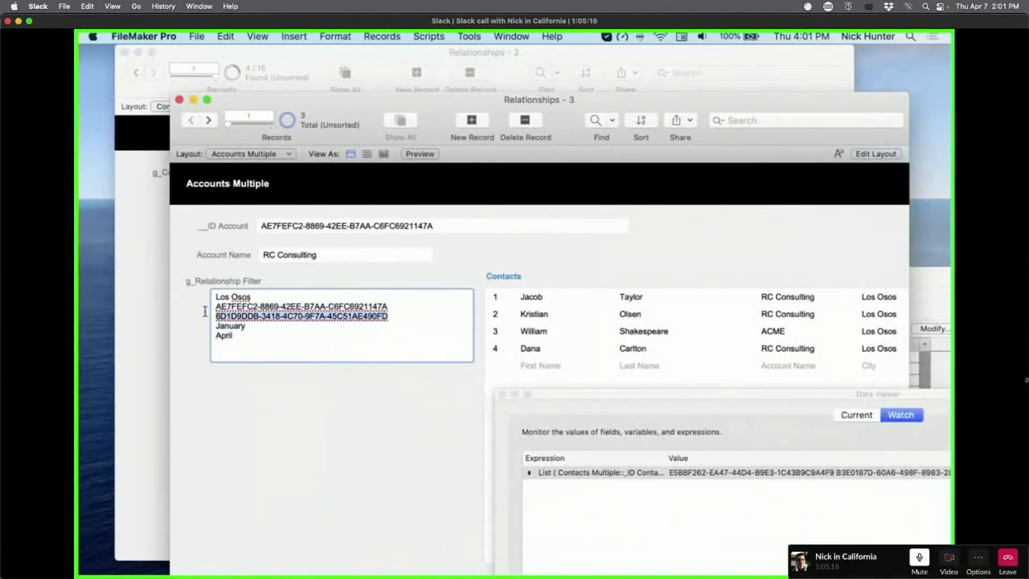
drag(397, 307, 197, 303)
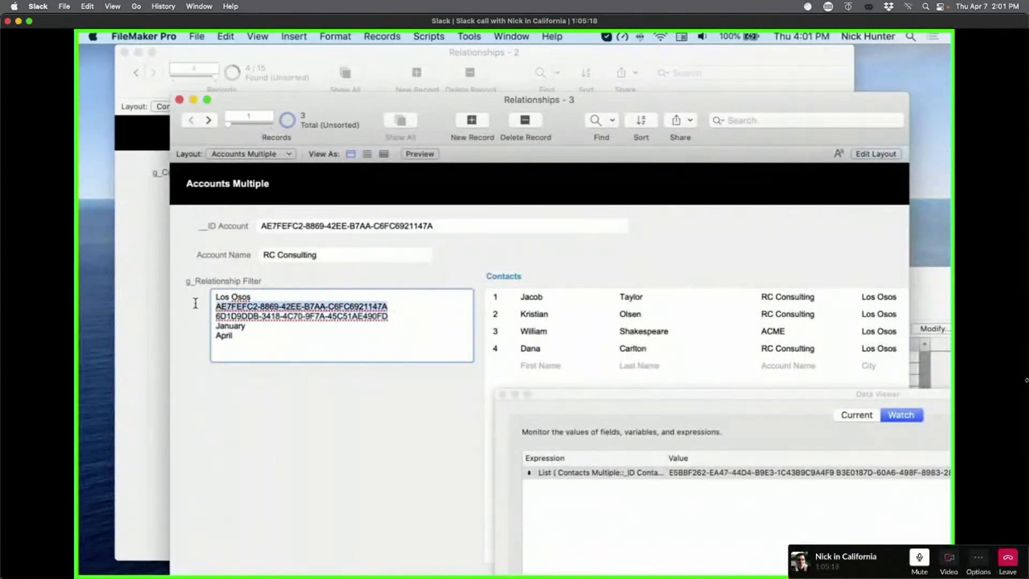
click(265, 293)
drag(265, 292, 209, 296)
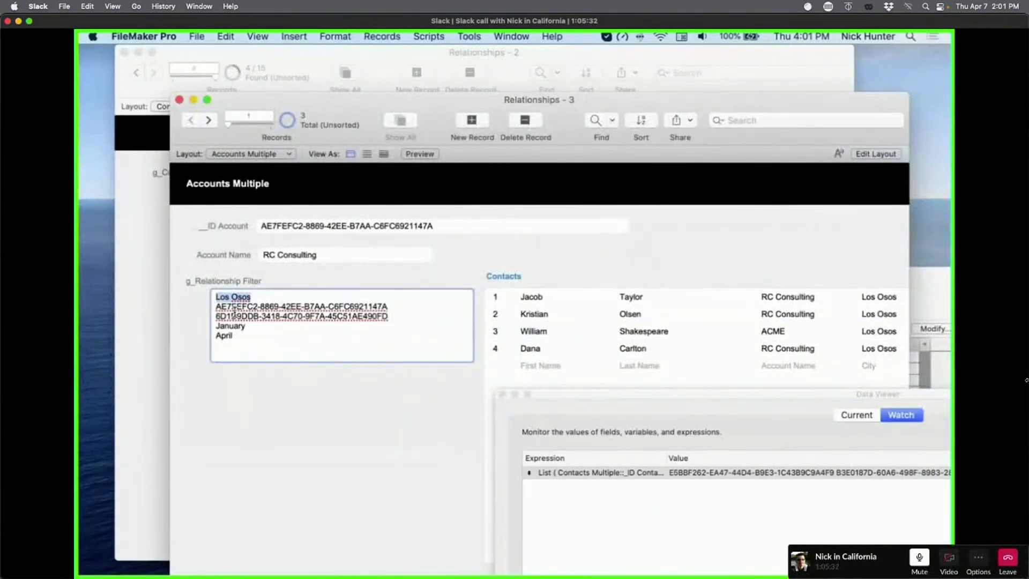
Step: Add Fairfield as a new line below Los Osos in g_Relationship Filter and commit the record
click(278, 293)
key(Return)
text(Fall)
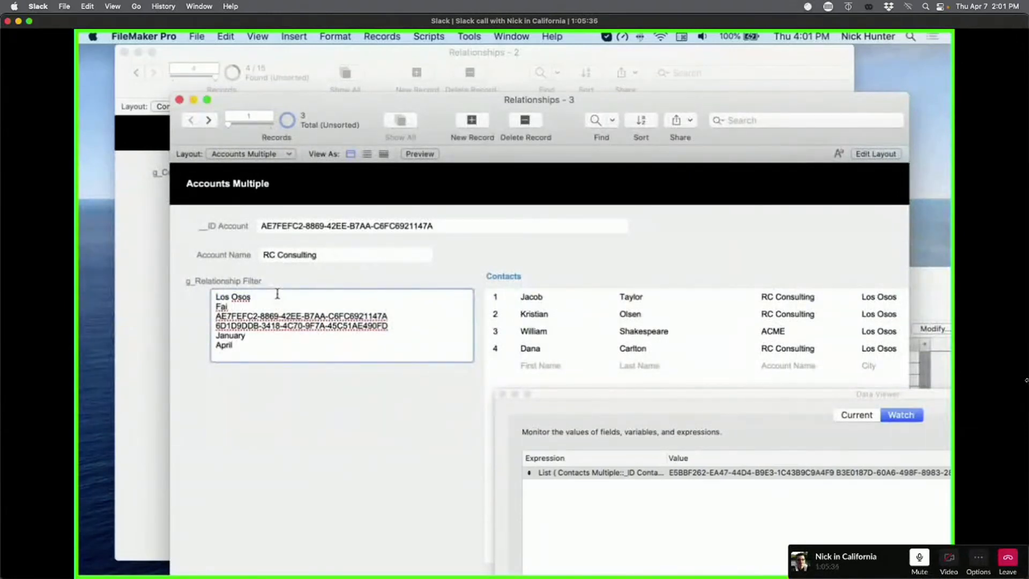
text(rfiled)
click(284, 412)
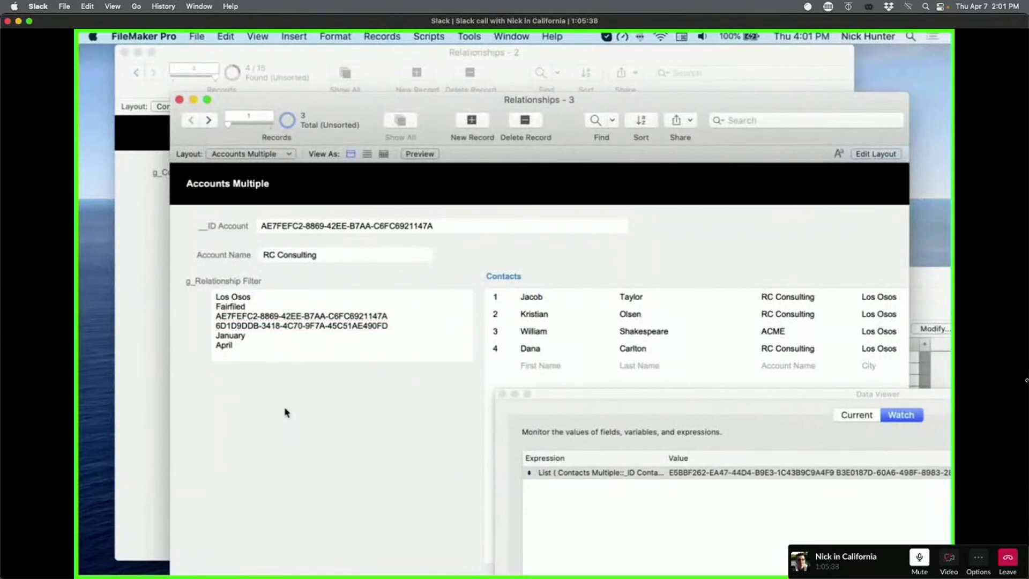
click(270, 312)
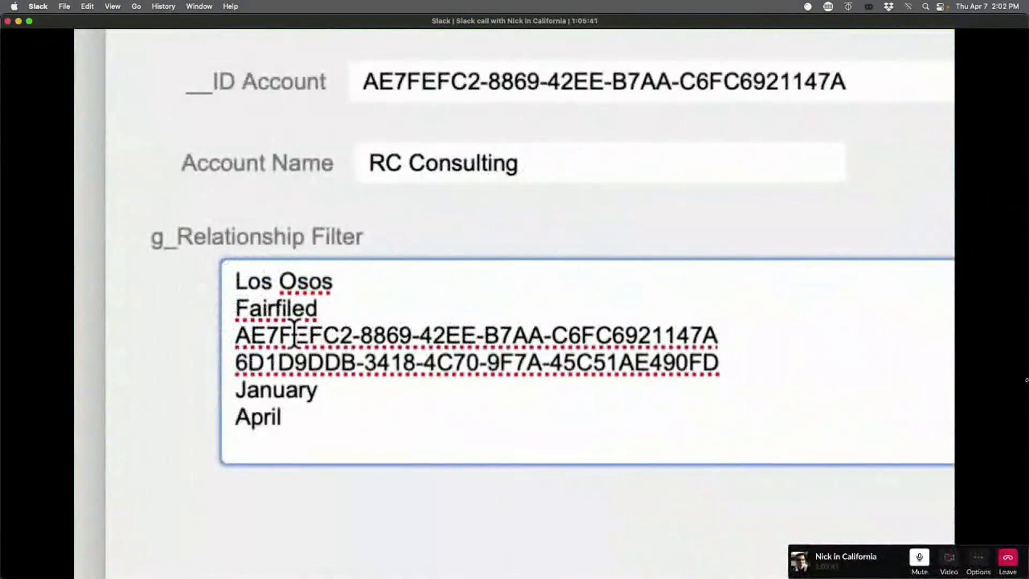
click(294, 310)
key(BackSpace)
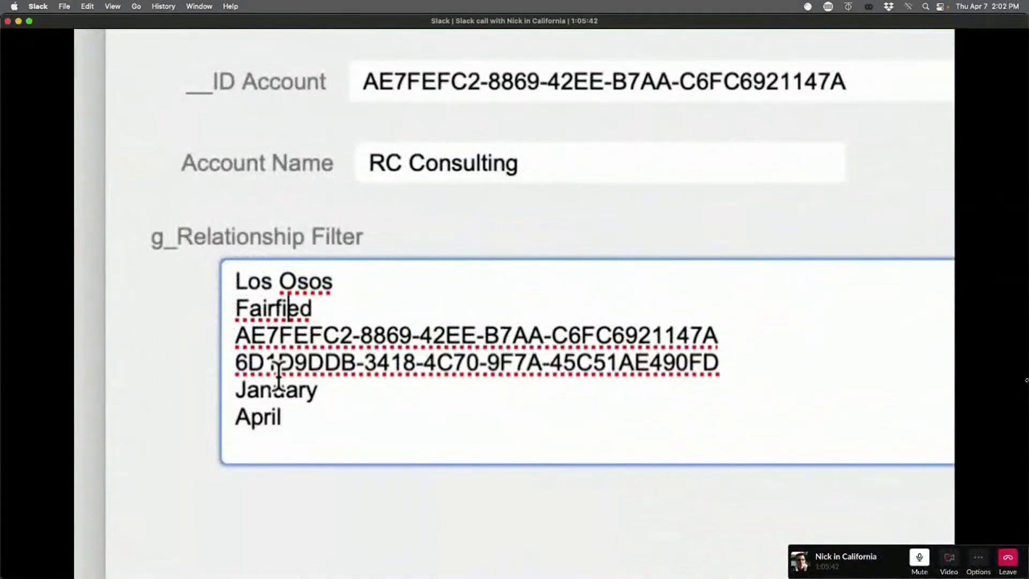
key(Right)
text(l)
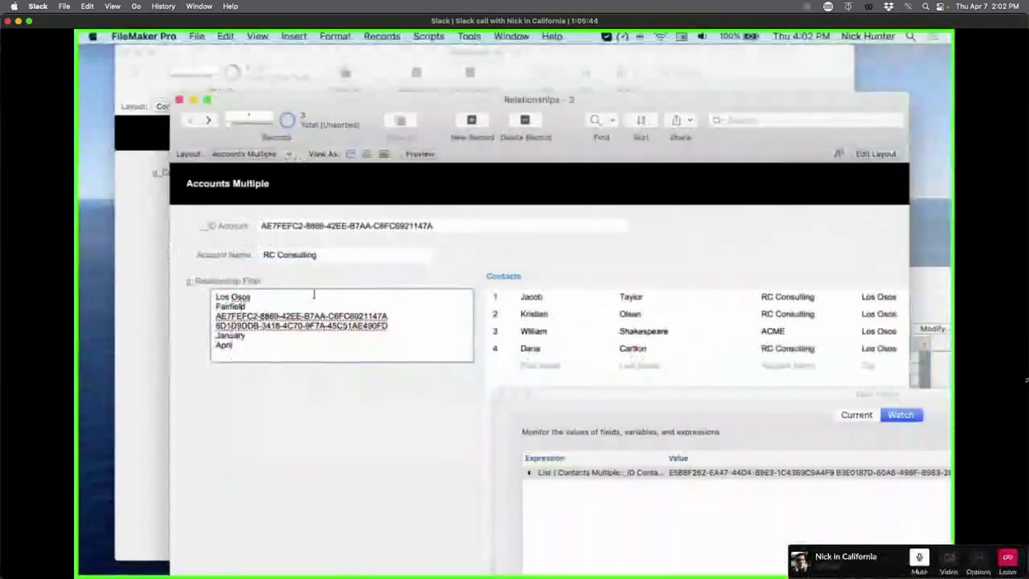
click(329, 282)
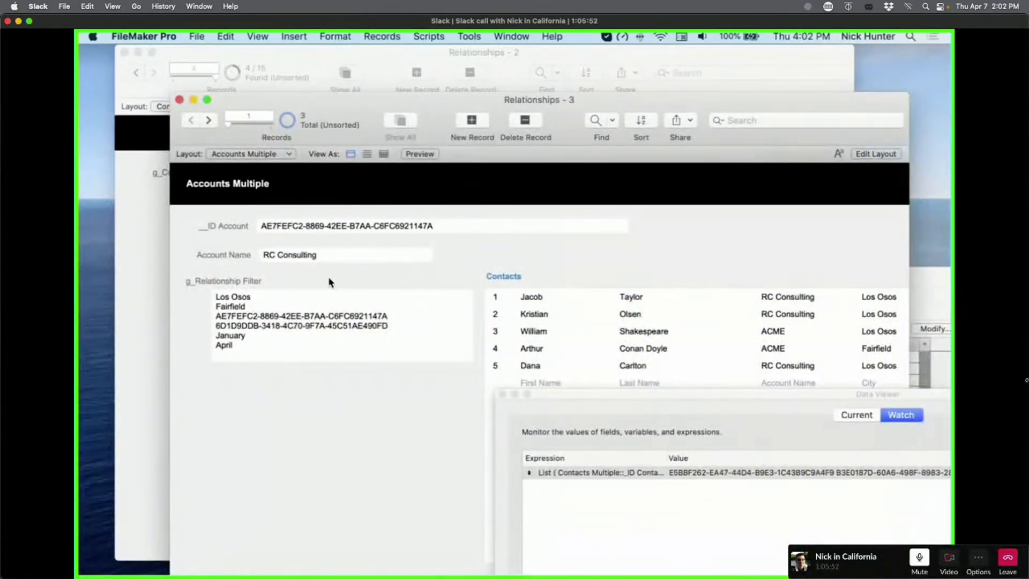
Step: Select all lines of g_Relationship Filter, then open the Script Workspace and clear the Data Viewer out of its way
drag(280, 342, 196, 298)
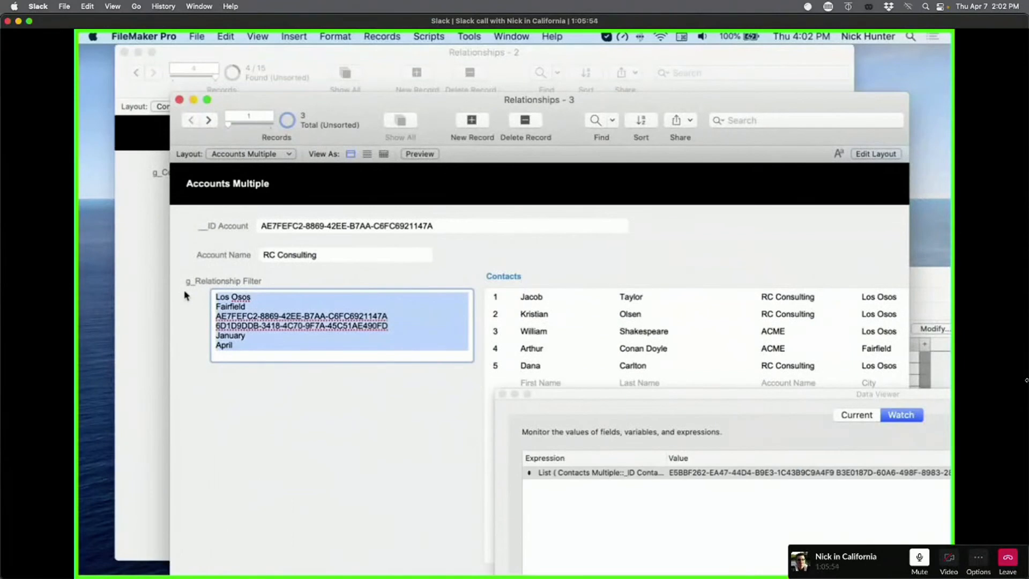
key(super+shift+s)
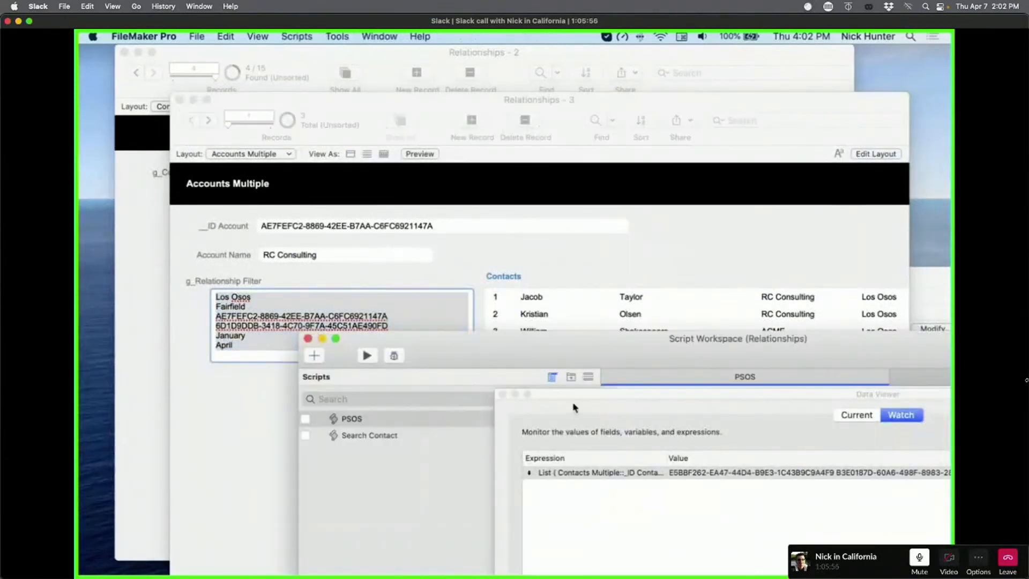
click(503, 394)
drag(527, 347, 334, 190)
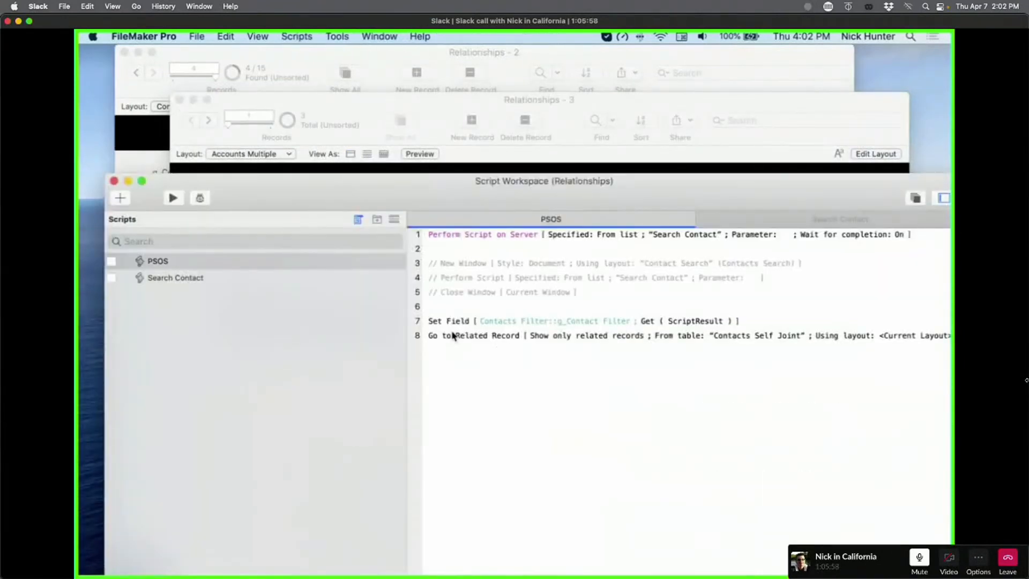
Step: Add a blank line and a Perform Find step after Go to Related Record in the PSOS script, then move the workspace off the filter field
click(452, 336)
click(485, 279)
click(454, 332)
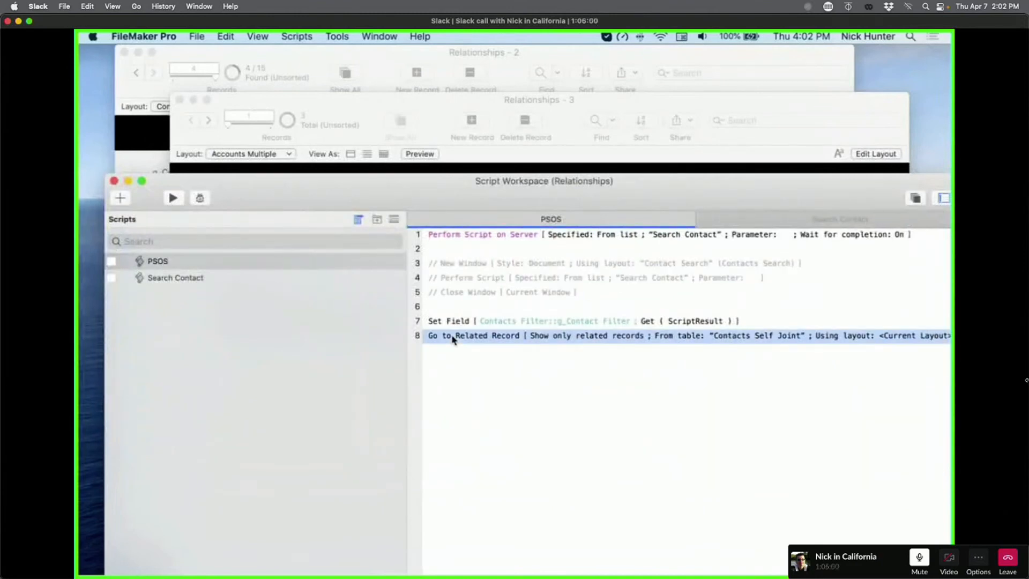
key(Return)
key(Return)
text(perf)
key(Return)
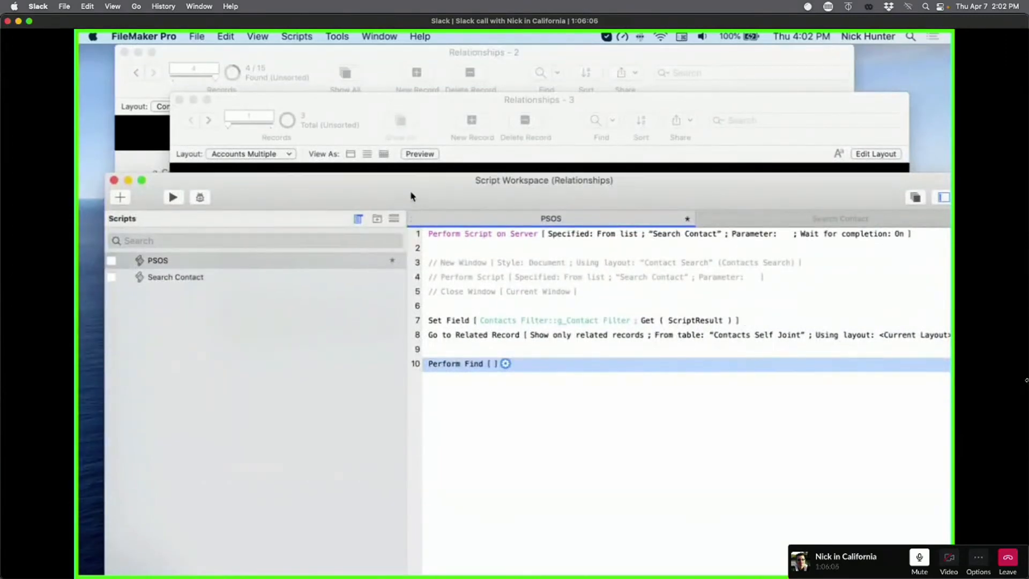
drag(413, 199, 579, 377)
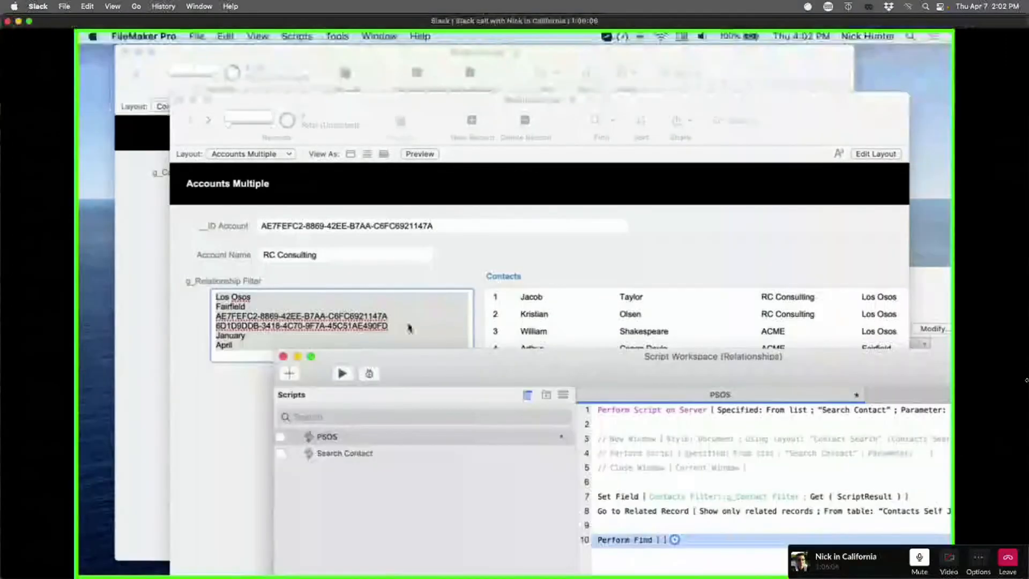
Step: Add May and June as new lines below April in g_Relationship Filter and commit the record
click(306, 300)
click(238, 349)
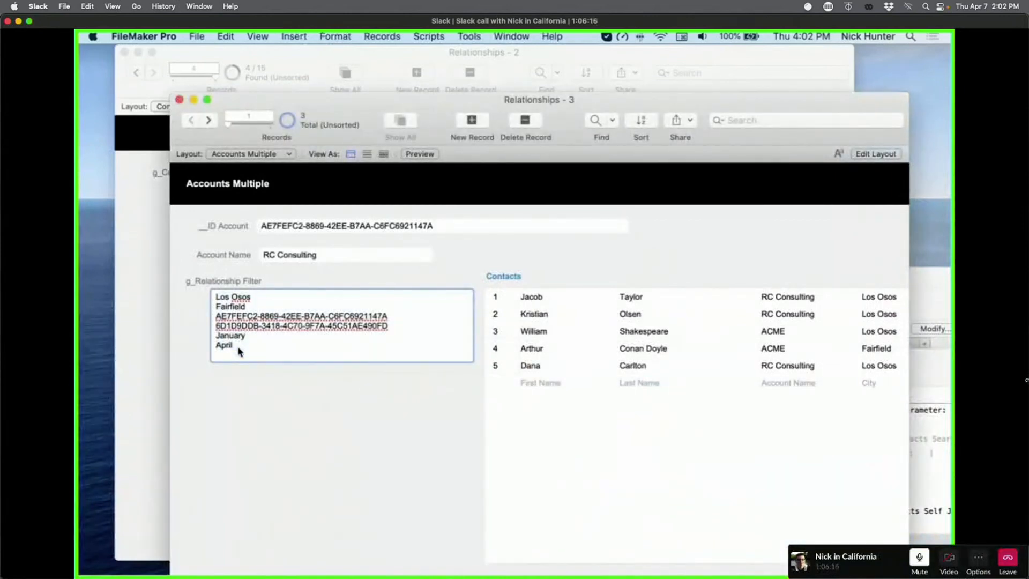
key(Return)
text(May)
key(Return)
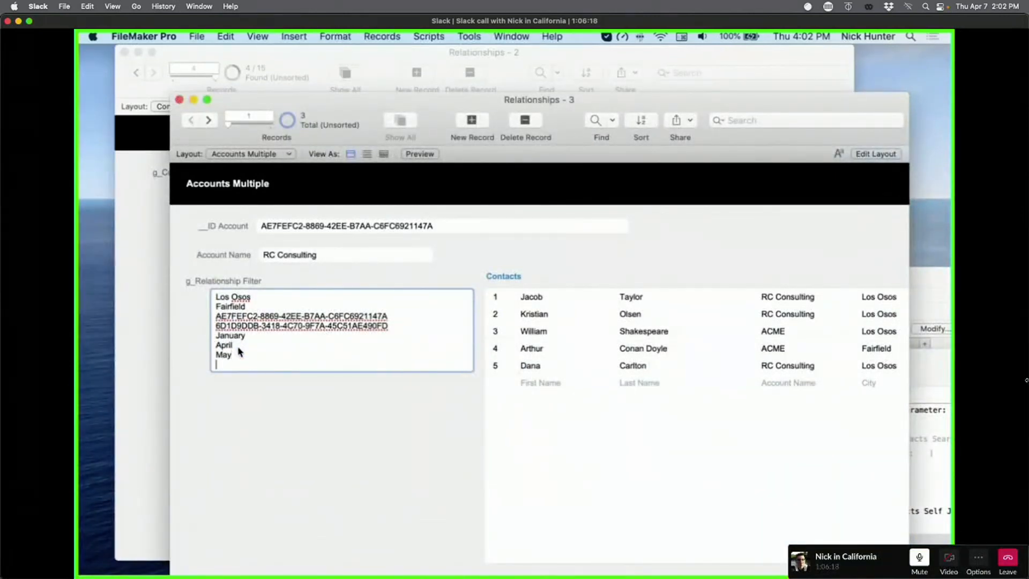
text(June)
click(277, 403)
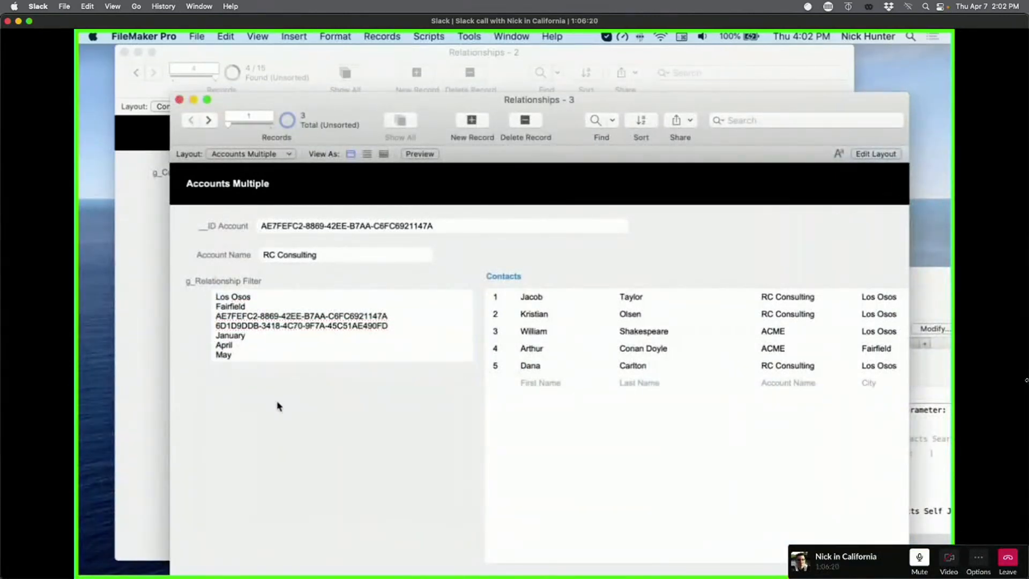
Step: Delete the June line and its leftover line break from g_Relationship Filter and commit the record
click(289, 350)
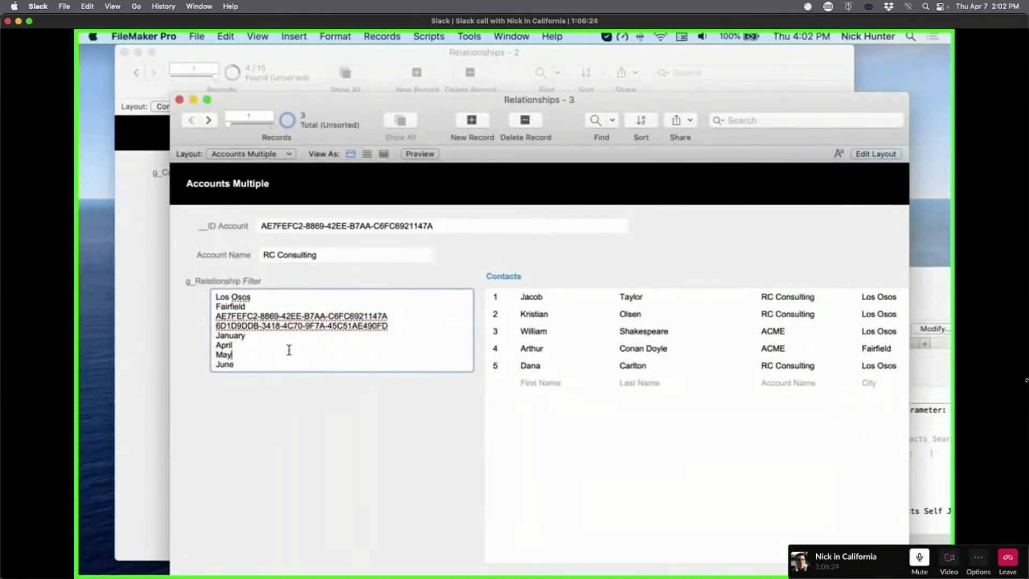
drag(237, 365, 212, 365)
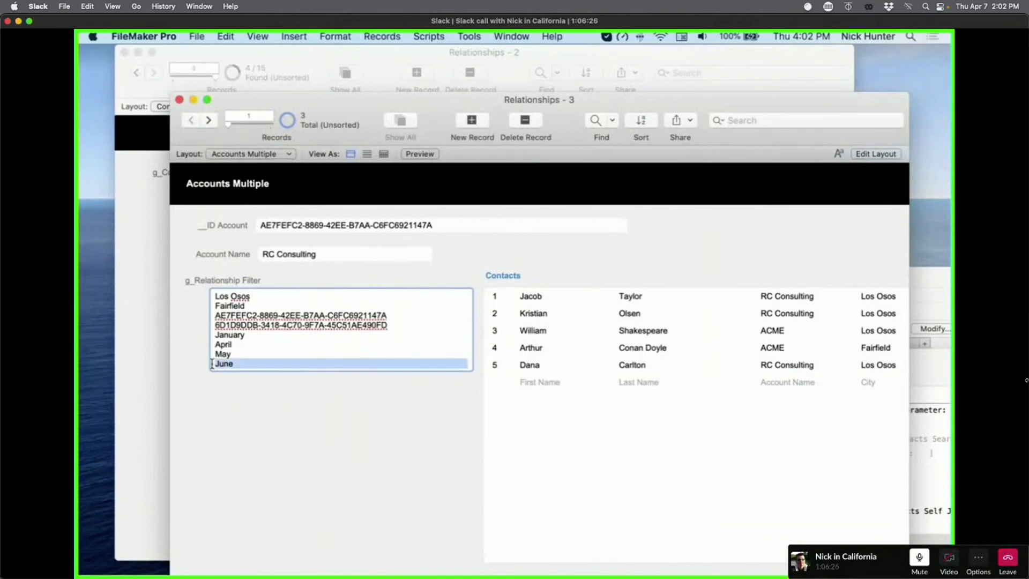
key(BackSpace)
key(BackSpace)
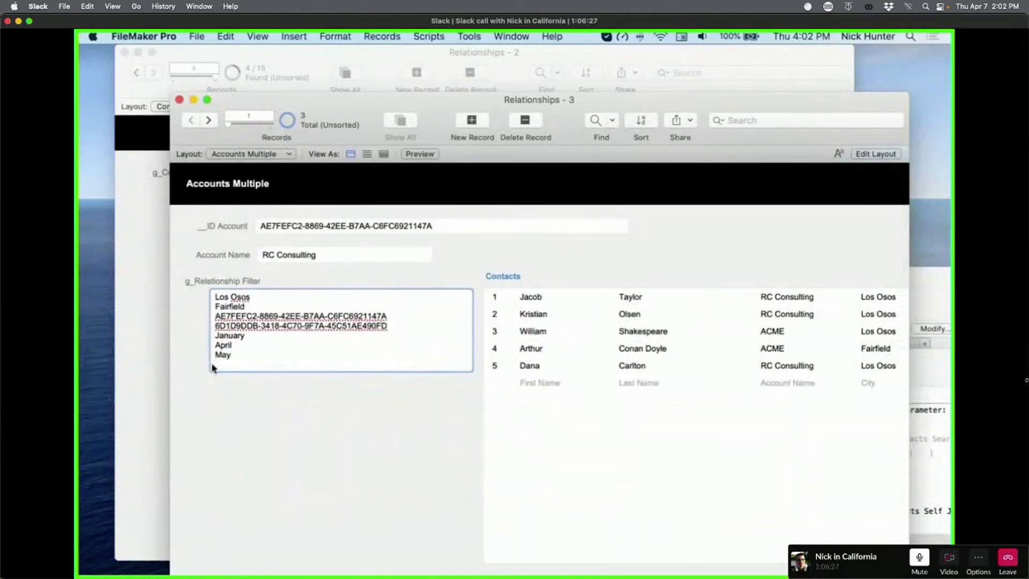
click(244, 409)
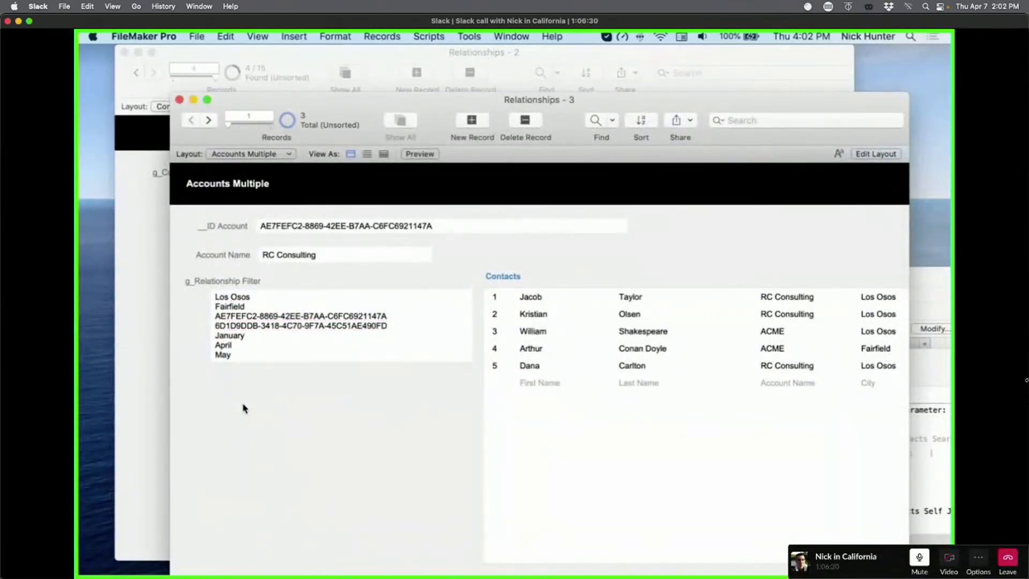
Step: Change the Creation Month criterion in the Accounts Multiple to Contacts Multiple relationship to the ≠ operator
key(shift+super+d)
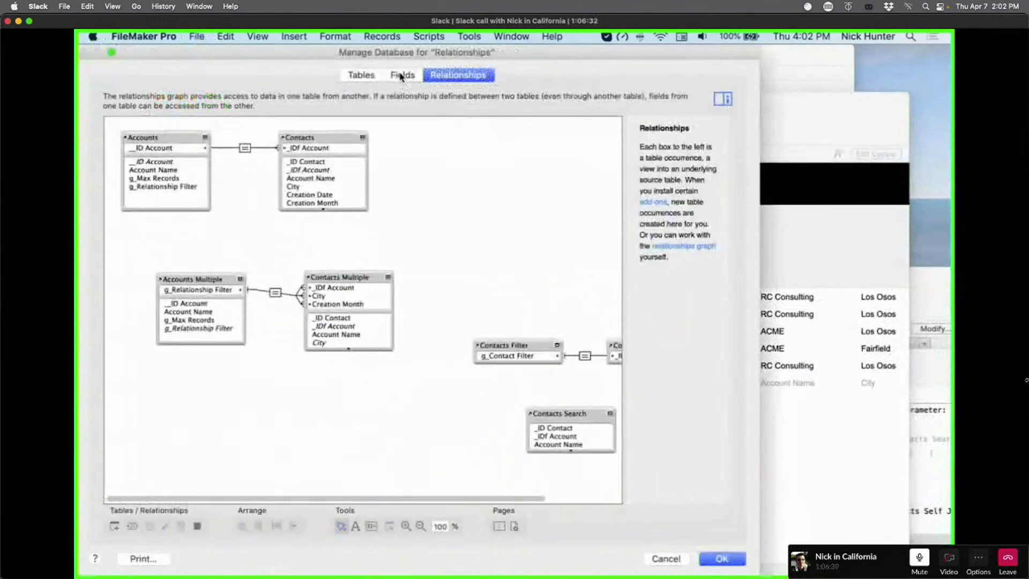
click(281, 296)
double_click(281, 296)
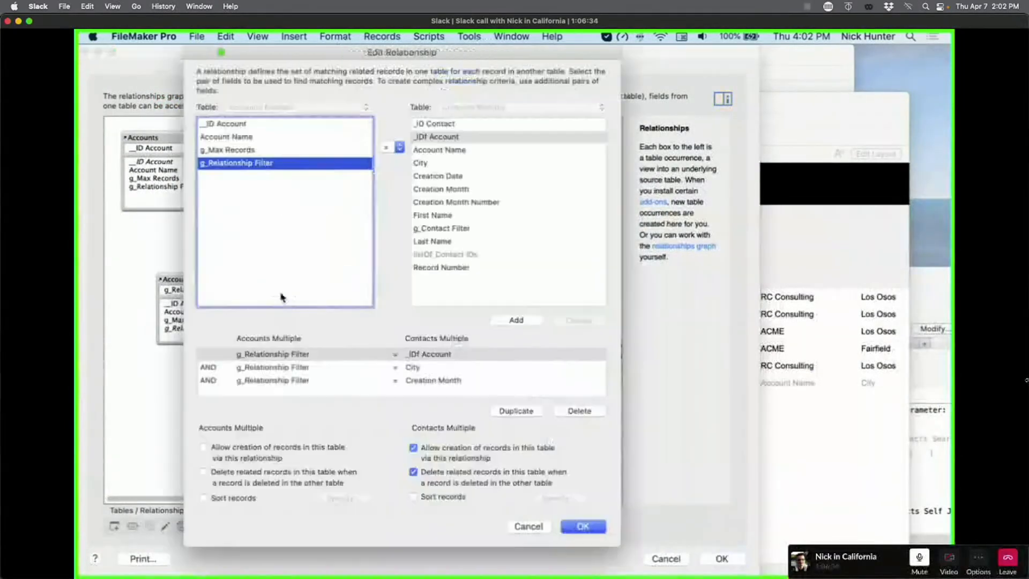
click(390, 380)
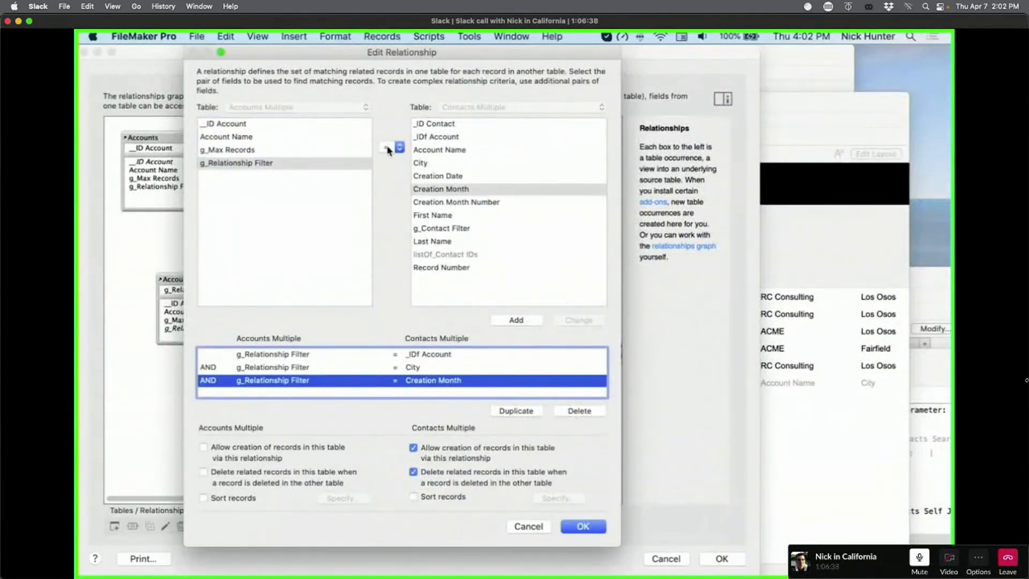
click(390, 151)
click(389, 159)
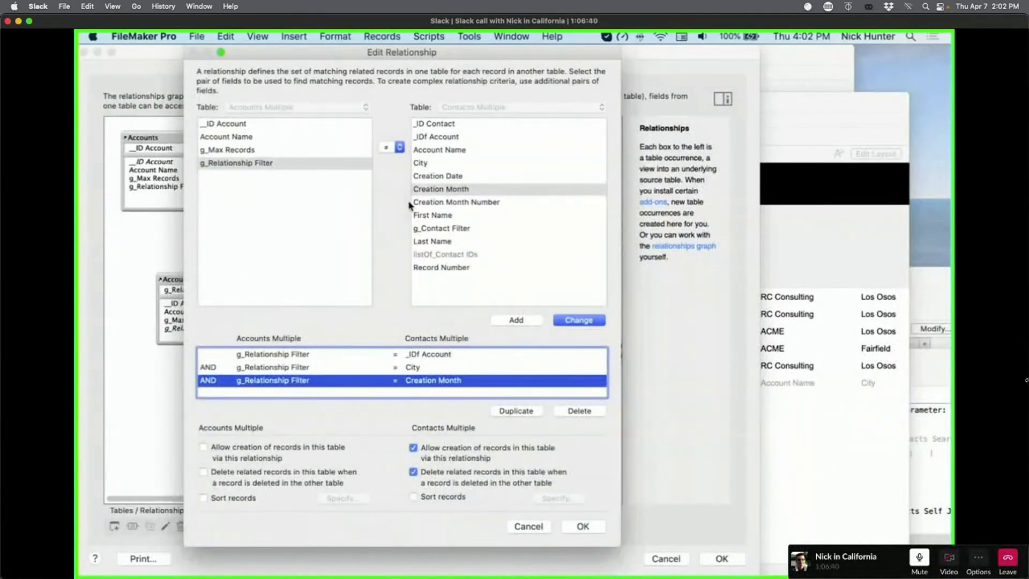
click(566, 322)
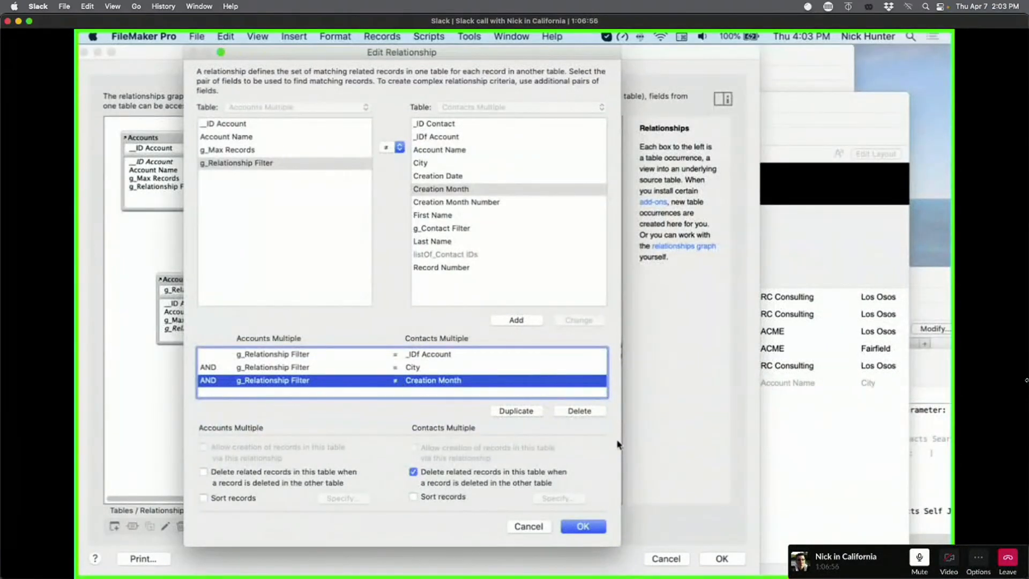
Step: Cancel the relationship edit and discard all changes made while managing the database
key(Escape)
key(Escape)
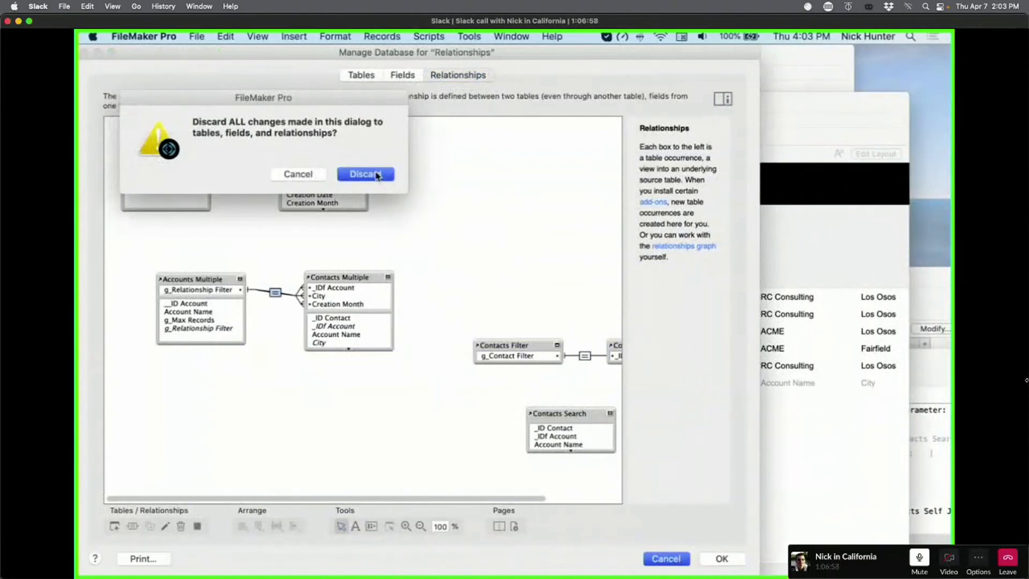
click(378, 175)
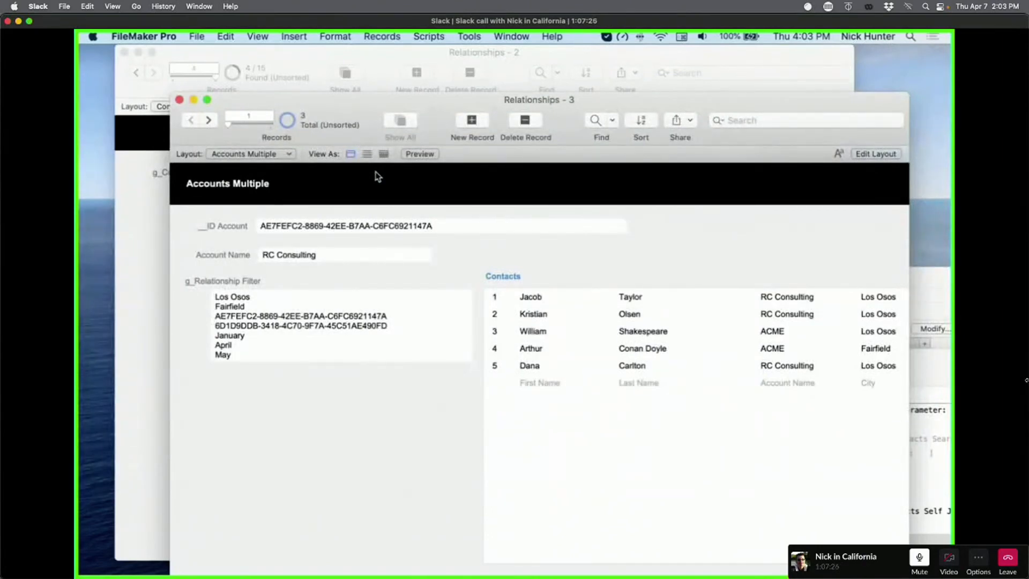
Step: Examine the watched List expression of Contacts Multiple IDs in the Data Viewer, then close the viewer
click(468, 36)
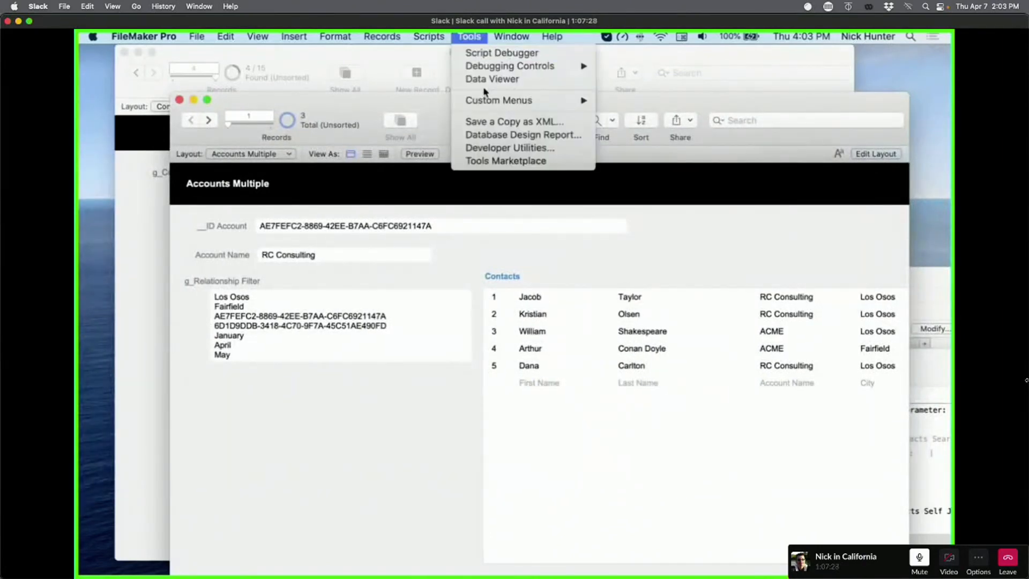
click(496, 78)
click(509, 175)
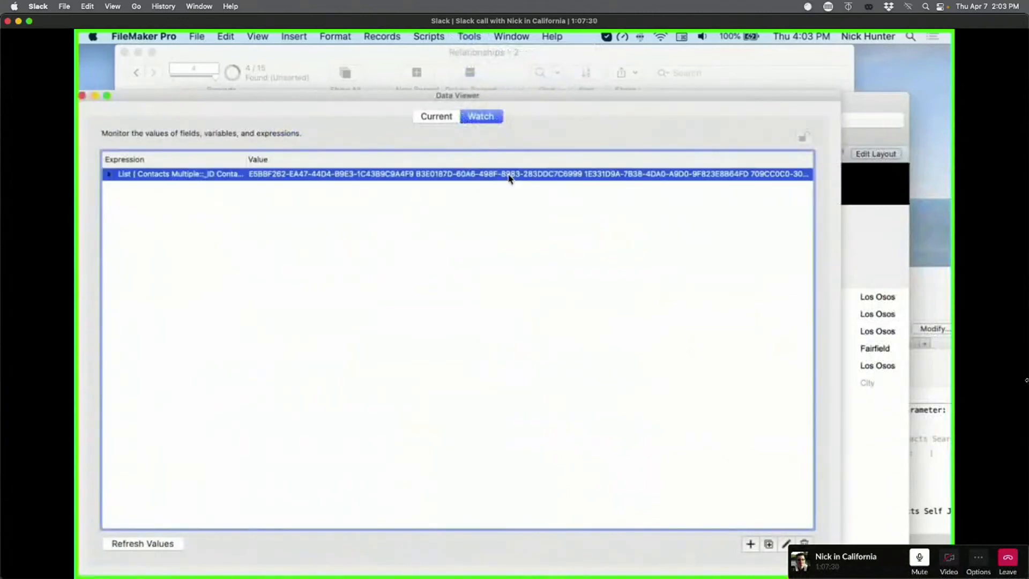
double_click(502, 319)
key(super+a)
key(Escape)
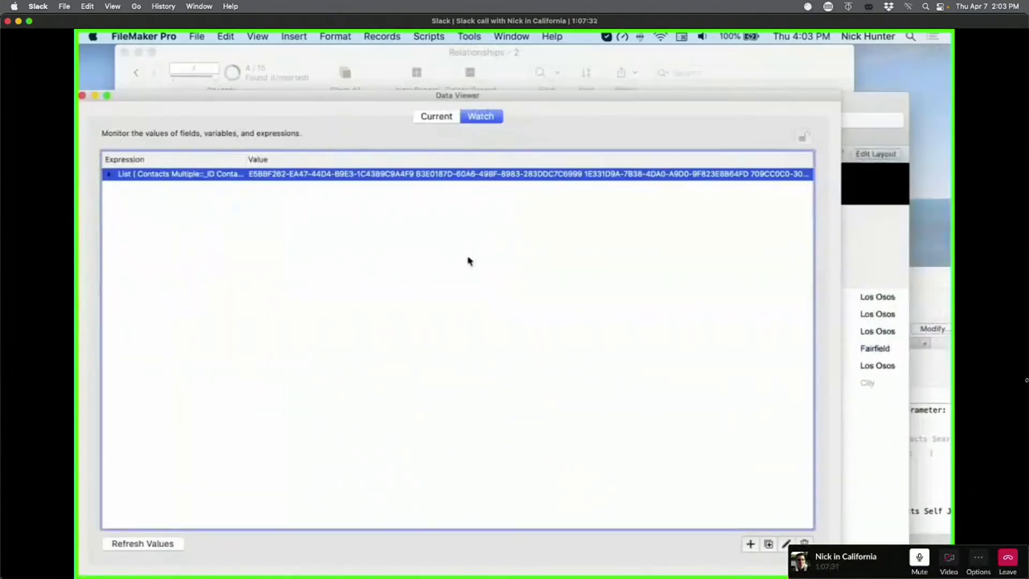
key(super+w)
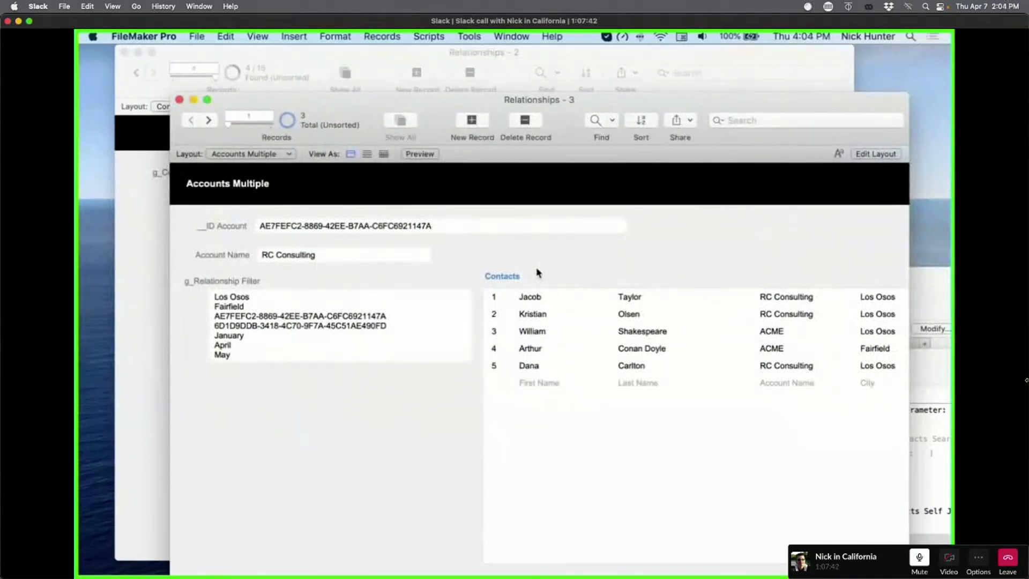
Step: Stretch the g_Relationship Filter field downward to about three times its height on the Accounts Multiple layout and return to Browse mode
key(super+b)
click(484, 348)
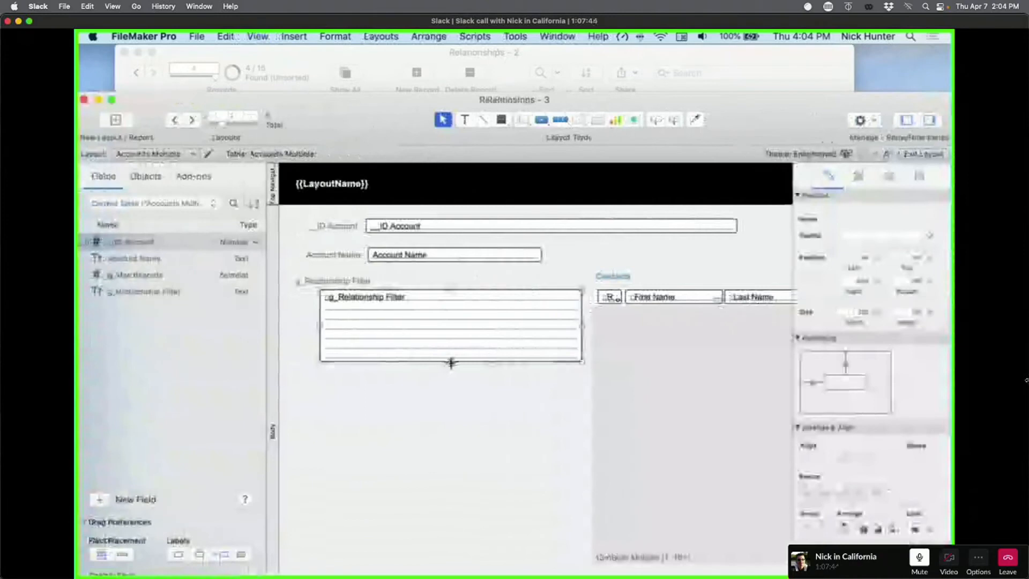
drag(450, 360, 462, 503)
key(super+b)
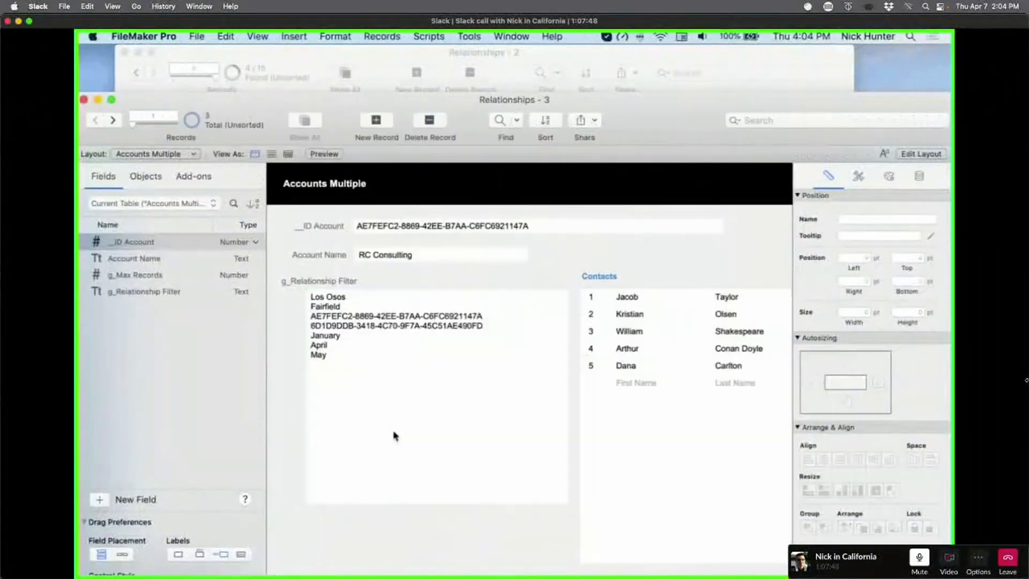
Step: Delete the May line from g_Relationship Filter and commit the record
drag(271, 361, 209, 355)
key(BackSpace)
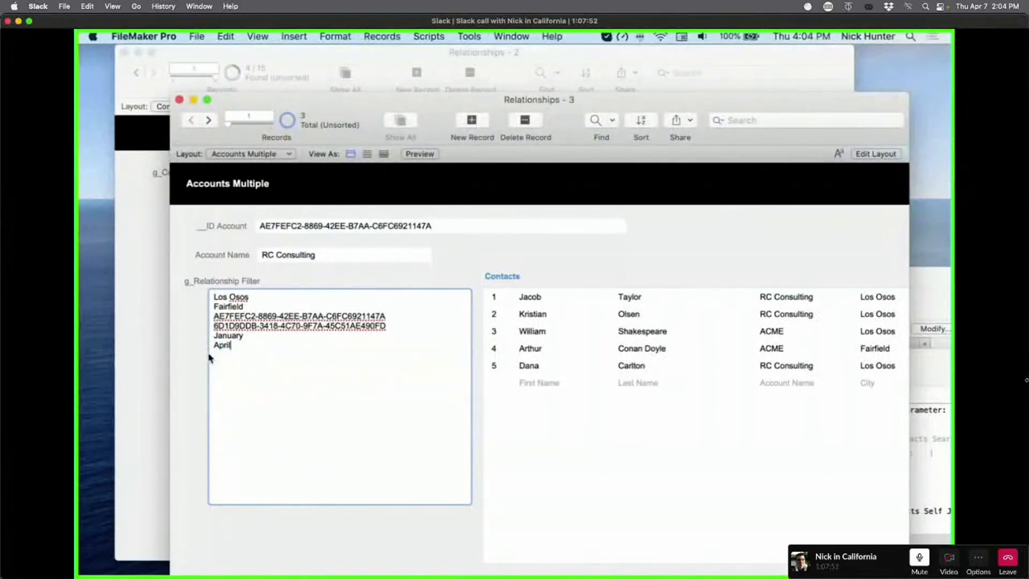
click(181, 344)
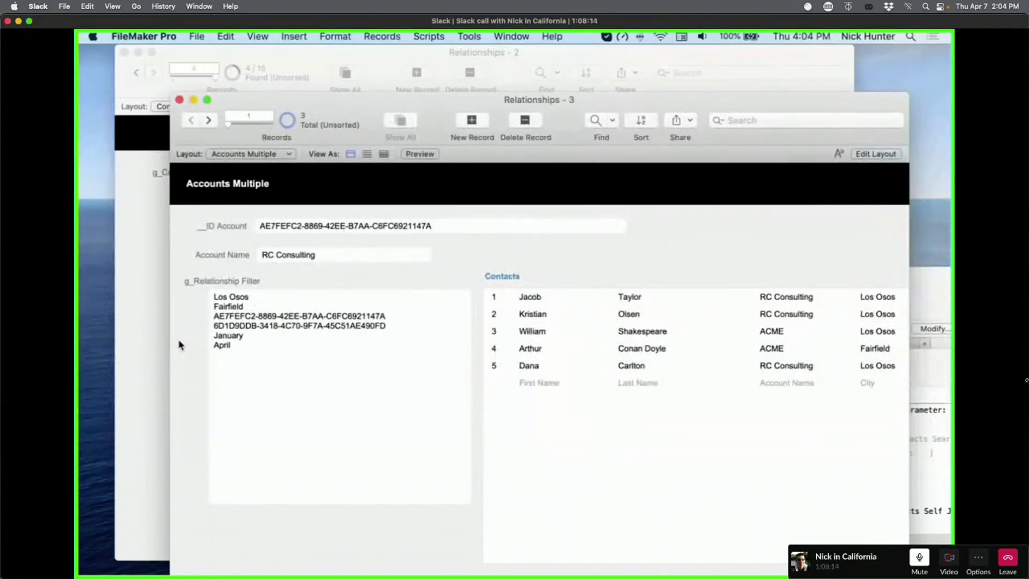
Step: Select the Los Osos and Fairfield filter lines, then add an Extend Found Set step after Perform Find in the PSOS script
click(239, 319)
drag(257, 302, 195, 296)
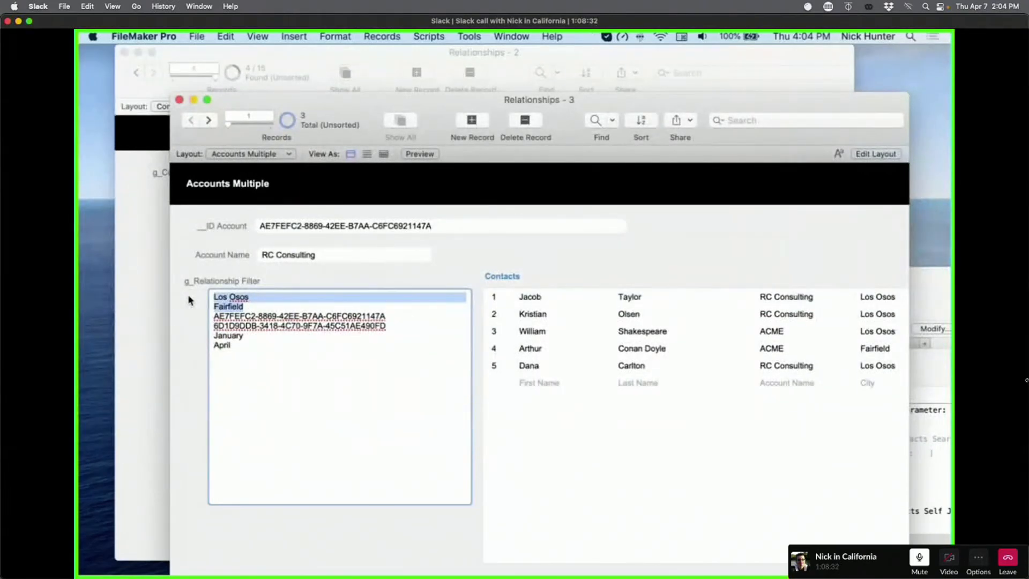
key(super+shift+s)
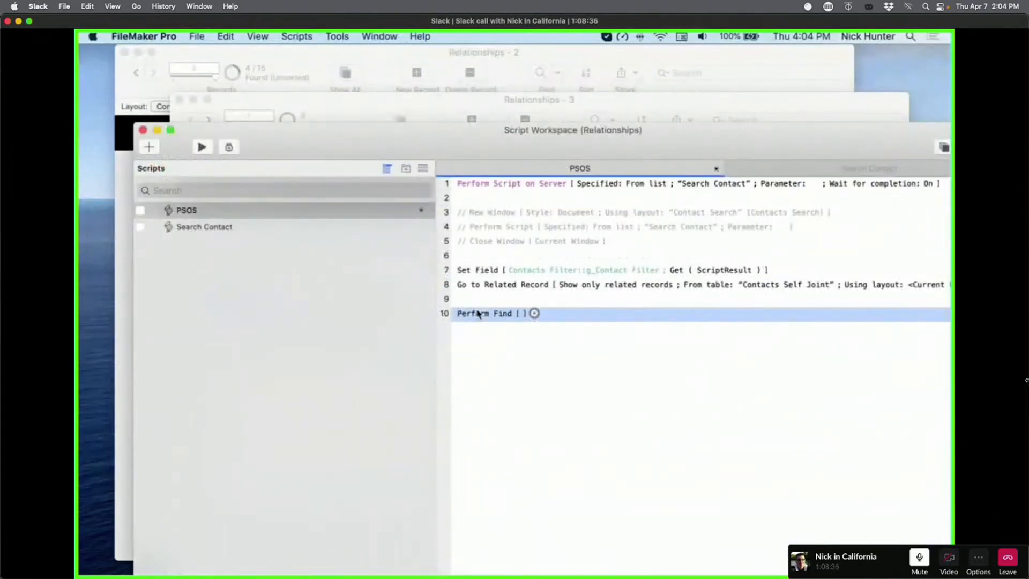
key(Return)
text(ext)
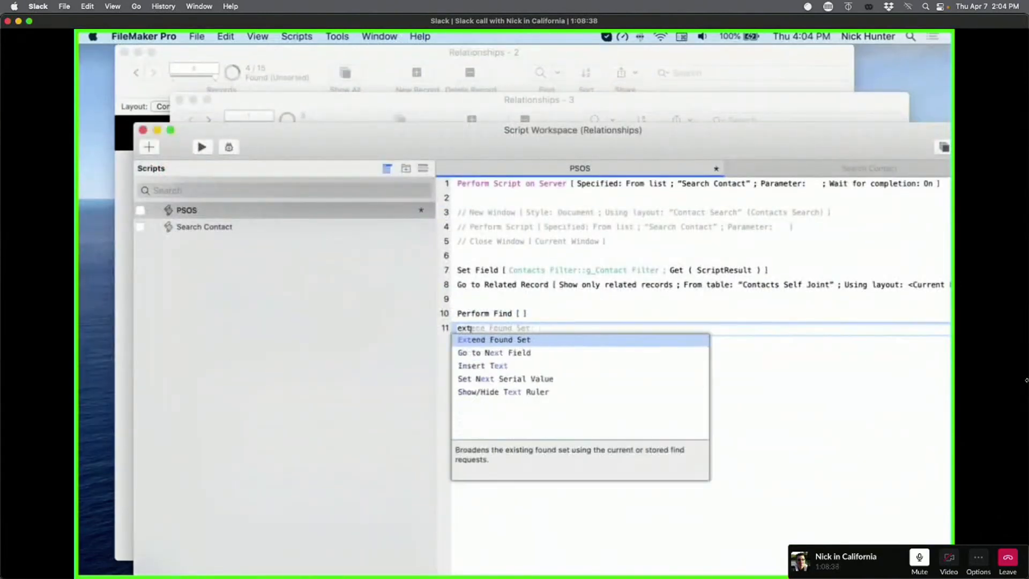
key(Return)
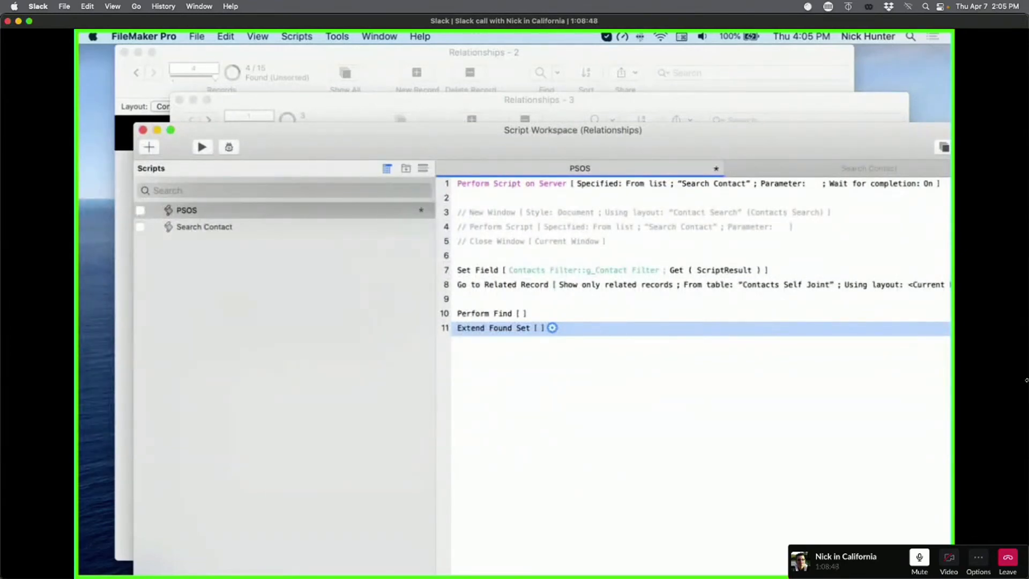
Step: Duplicate the Extend Found Set step six times in the PSOS script
key(super+d)
key(super+d)
key(super+d)
key(super+d)
key(super+d)
key(super+d)
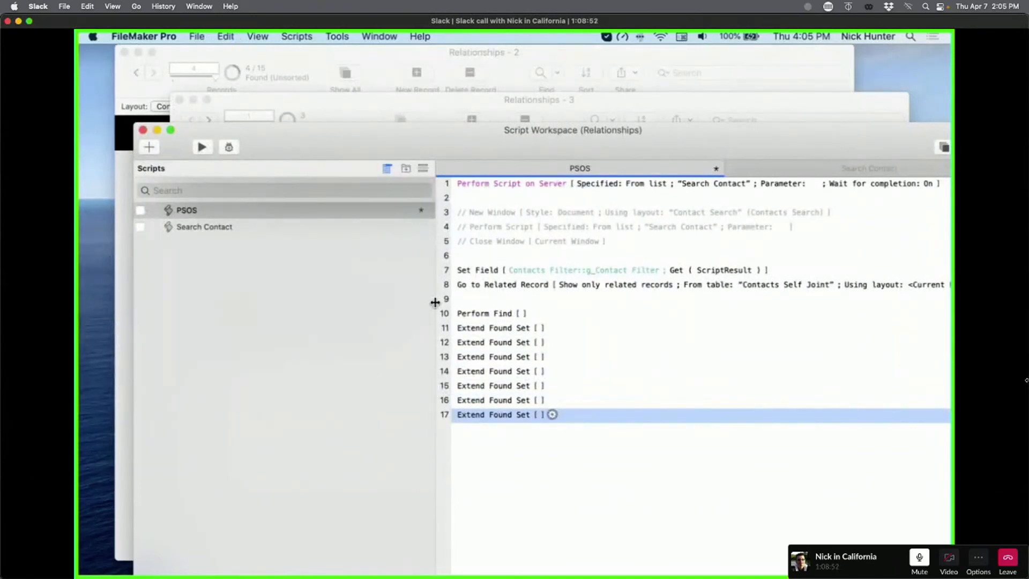
Step: Delete the Perform Find step and all Extend Found Set steps from the PSOS script, then close the Script Workspace
shift+click(489, 314)
key(Delete)
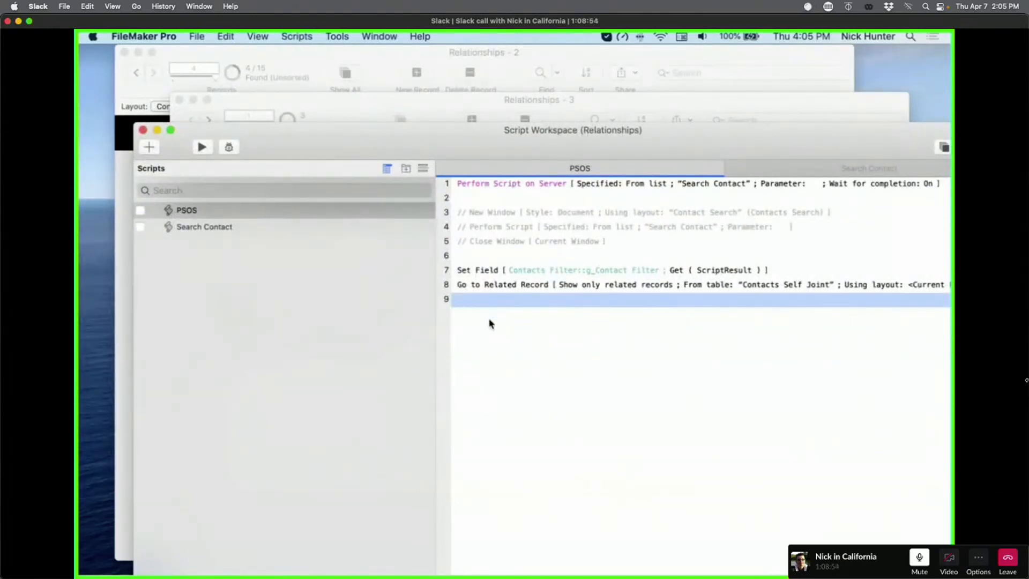
drag(506, 145, 642, 292)
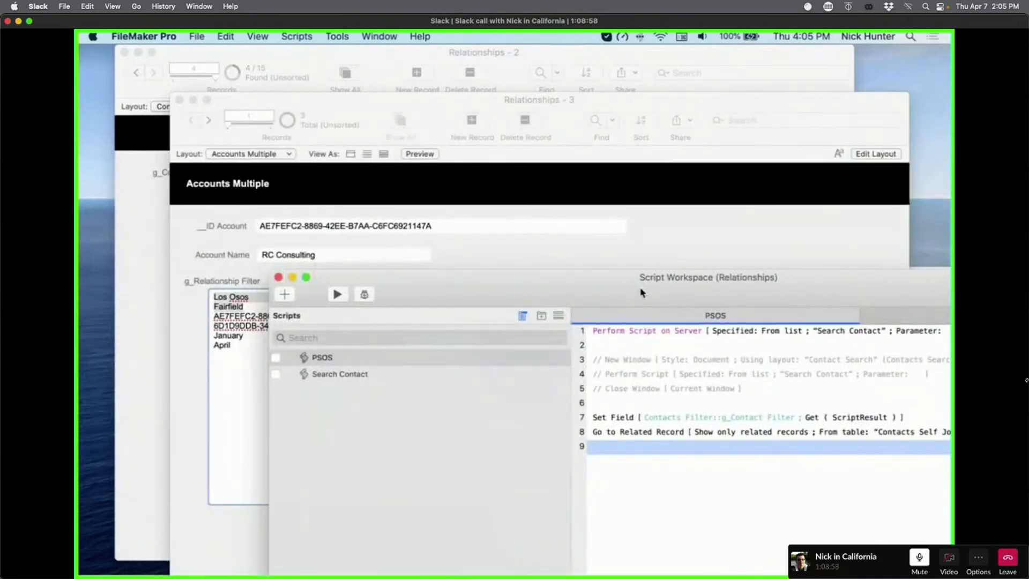
key(super+w)
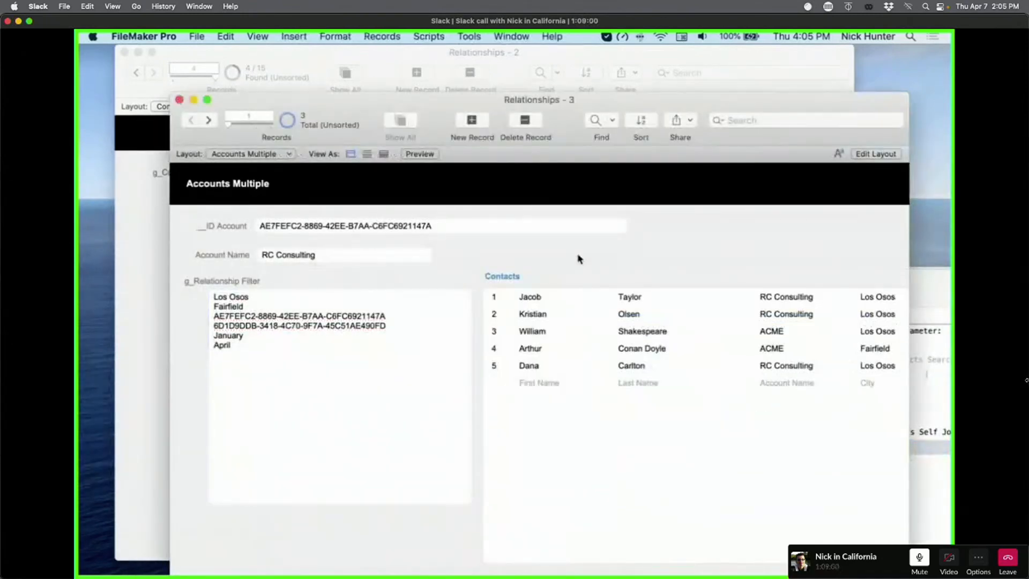
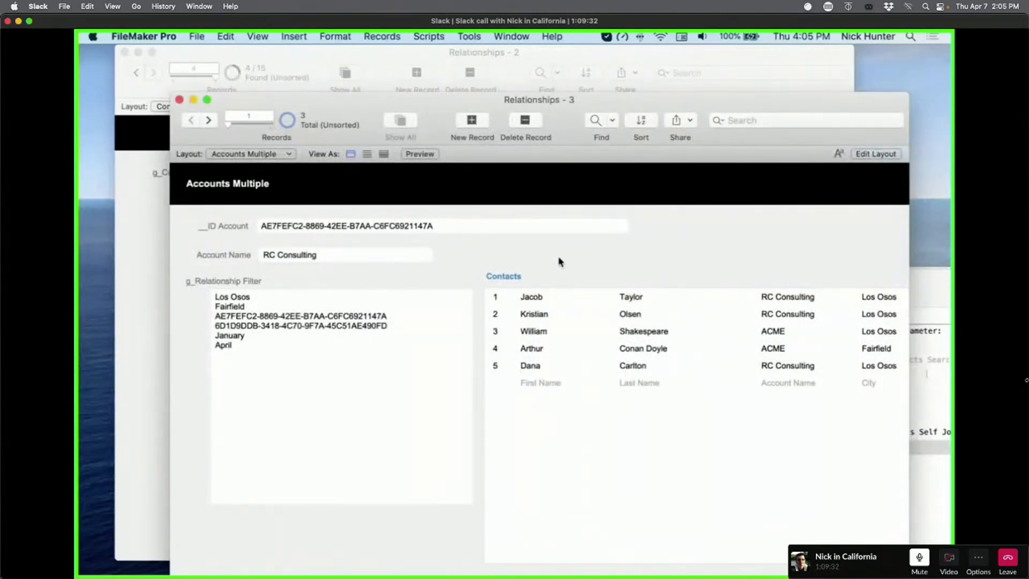
Step: Review the Accounts table's field definitions in Manage Database, selecting the global g_Max Records field, and close the dialog
drag(530, 106, 524, 74)
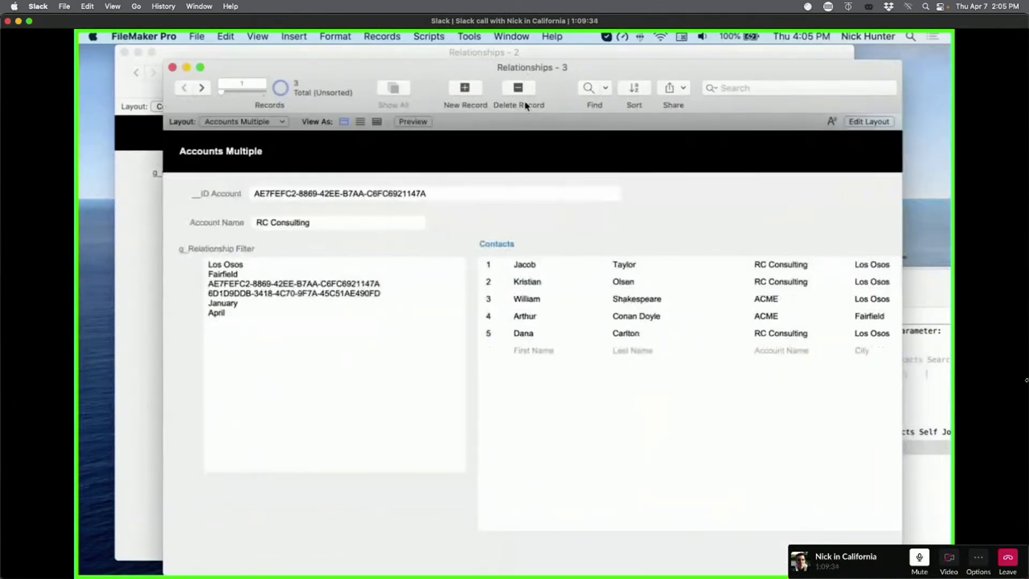
key(shift+super+d)
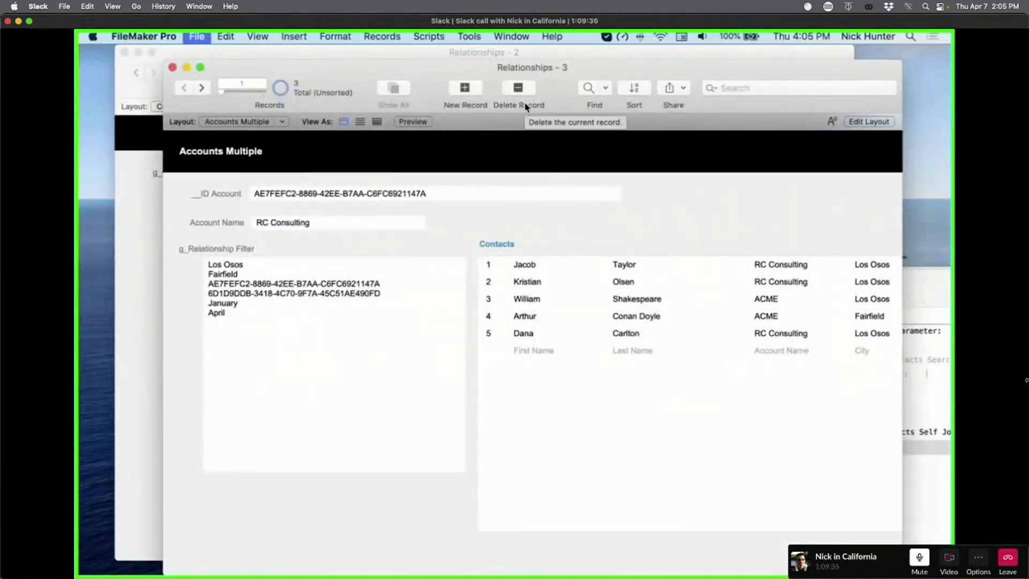
click(412, 75)
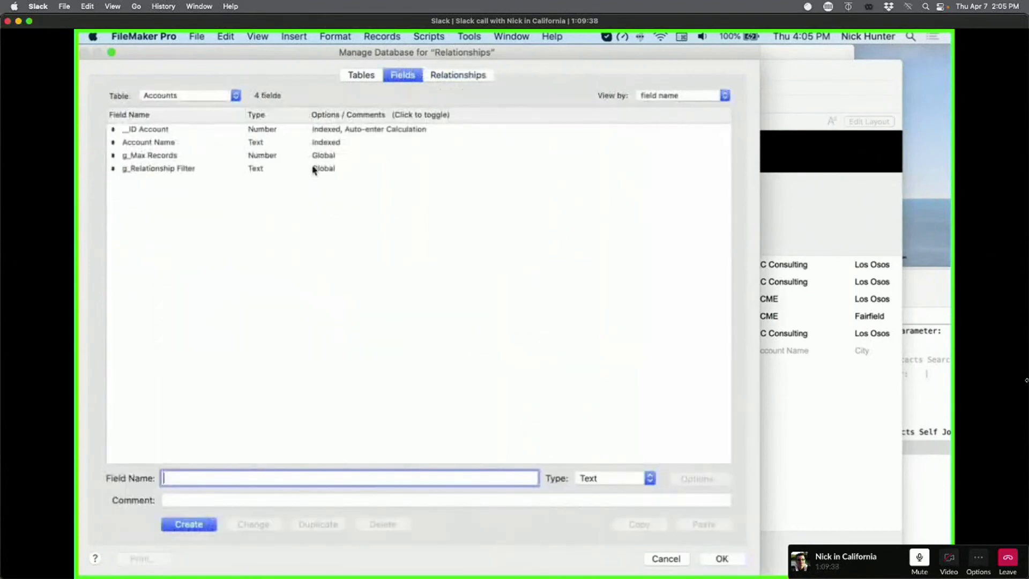
click(182, 161)
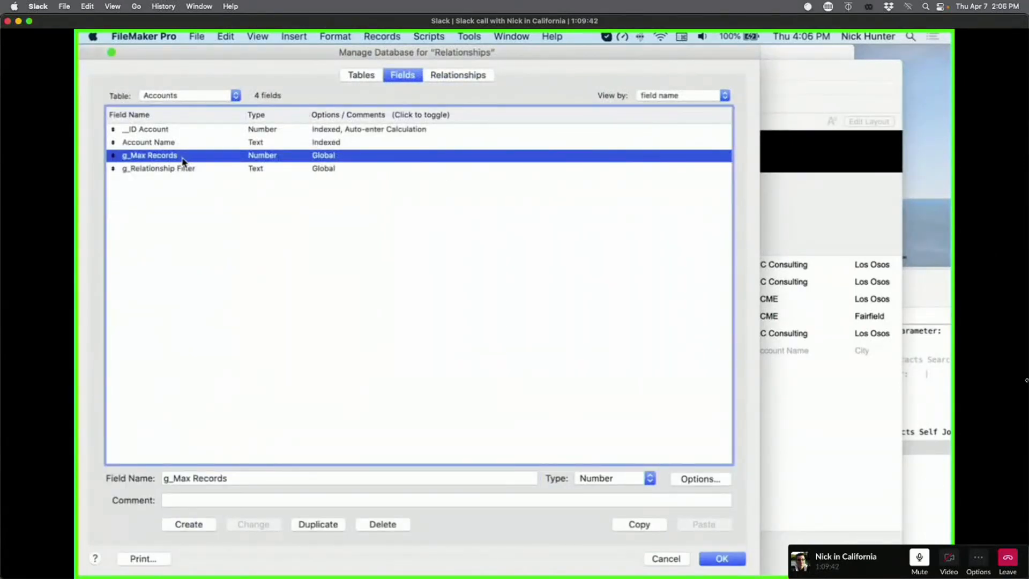
key(Return)
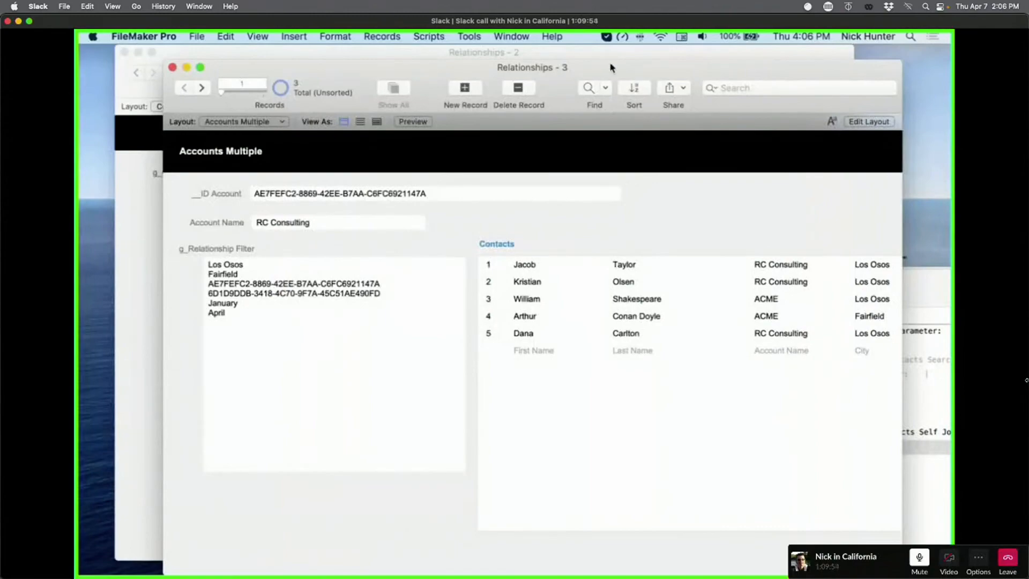
Step: Open the Script Workspace and inspect the PSOS script's Perform Script on Server step and the Set Field step's calculation
drag(614, 71, 619, 219)
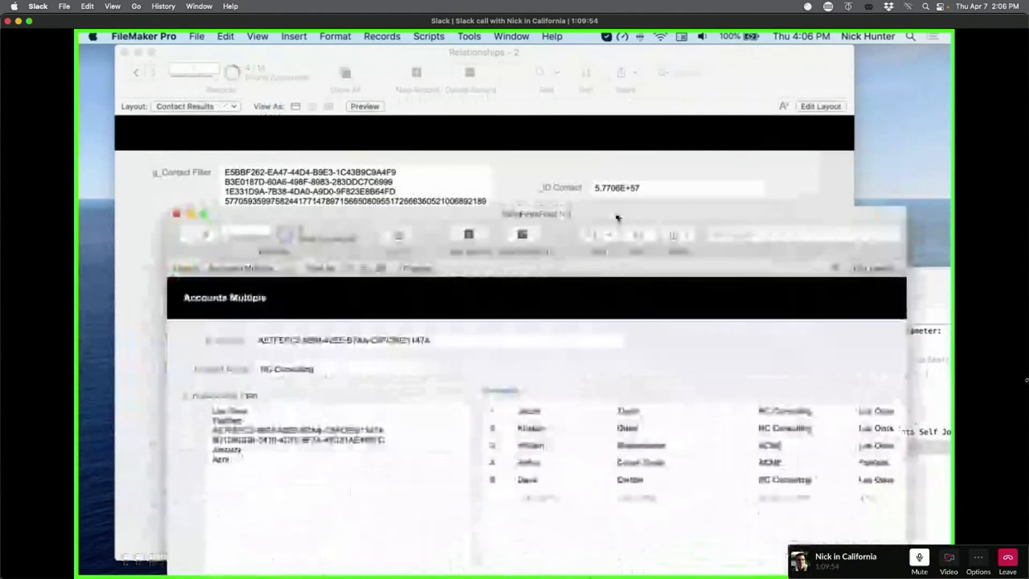
key(shift+super+s)
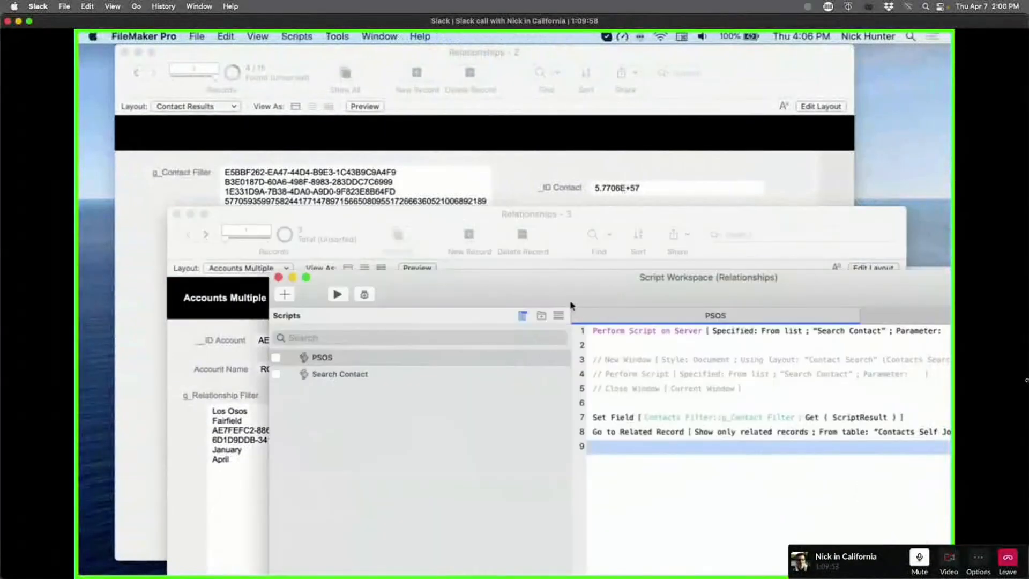
drag(572, 286, 435, 170)
click(507, 214)
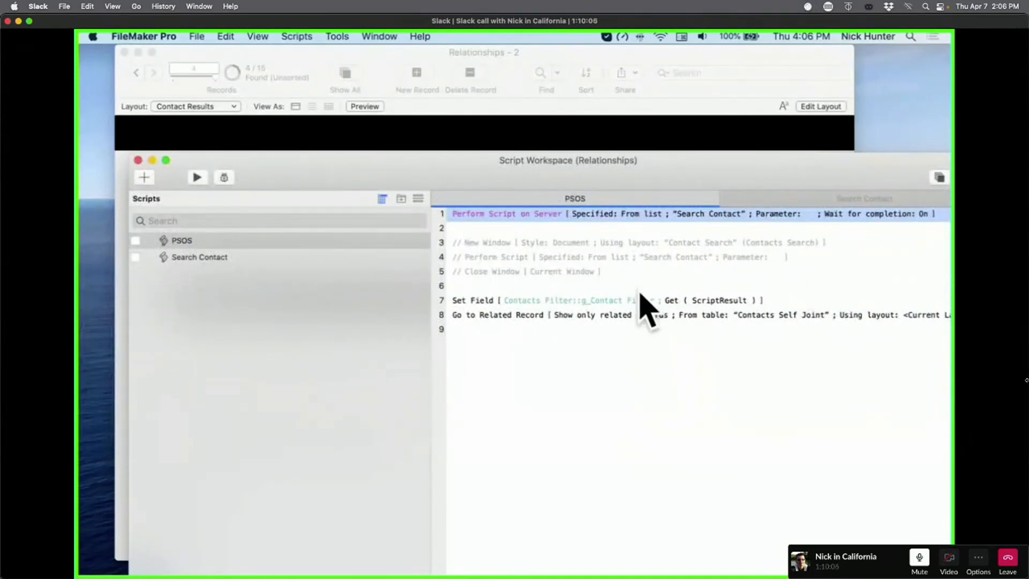
click(720, 301)
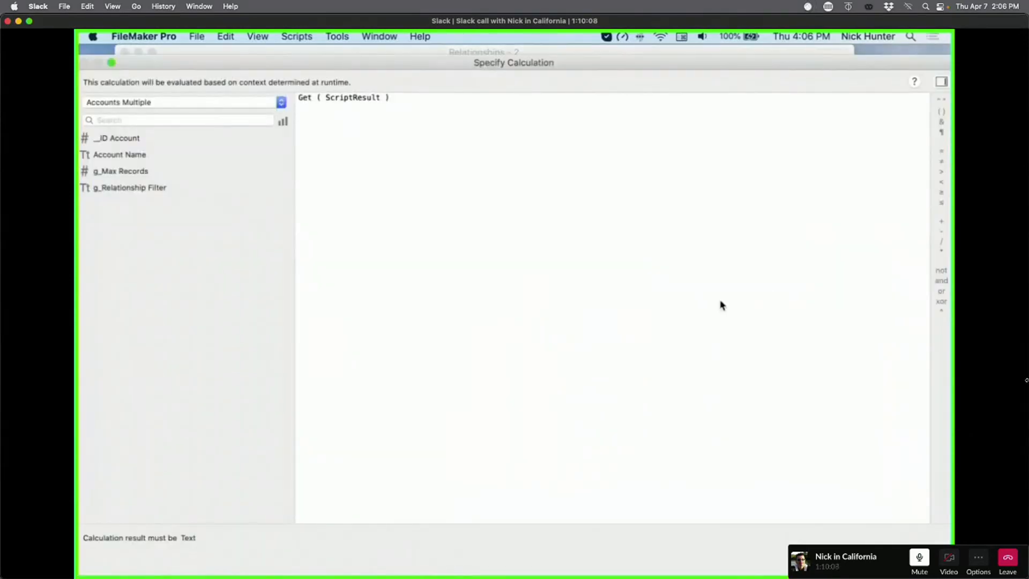
key(Escape)
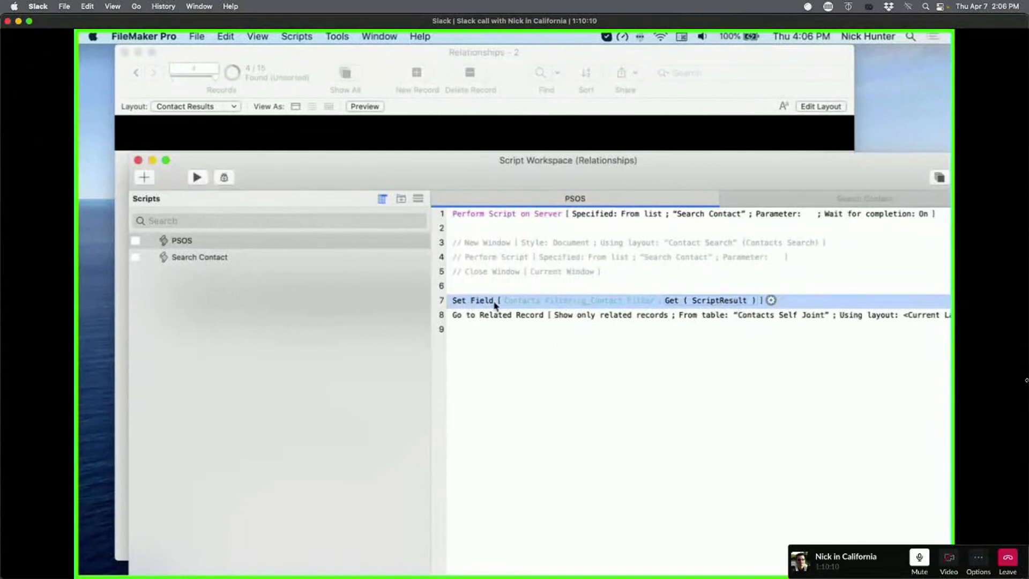
Step: Highlight the disabled steps from New Window through Close Window in the PSOS script, then clear the selection
click(528, 360)
click(485, 272)
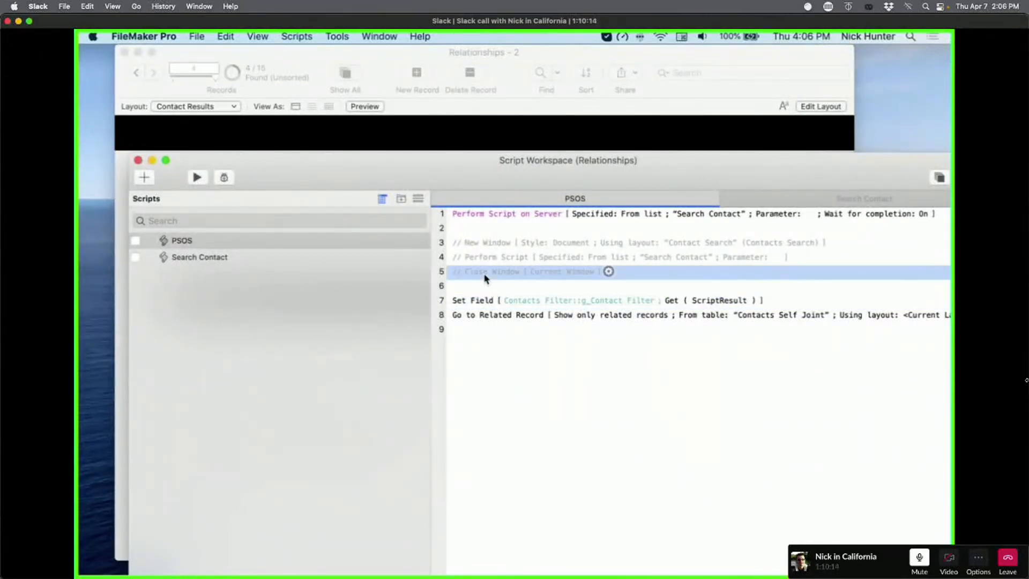
shift+click(475, 242)
click(523, 386)
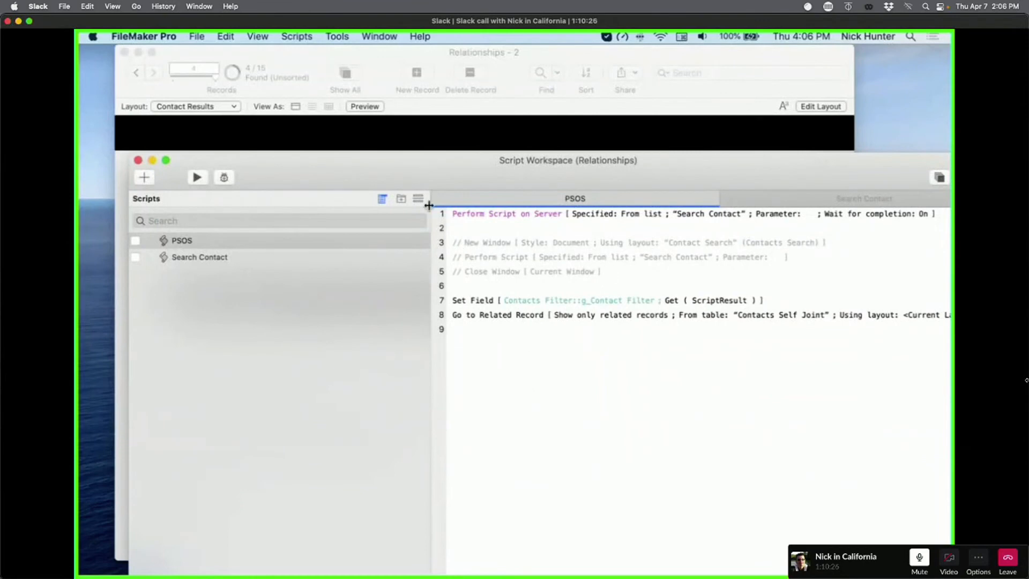
Step: Return to the Contact Results window and select the full _ID Contact value of the current record
click(377, 127)
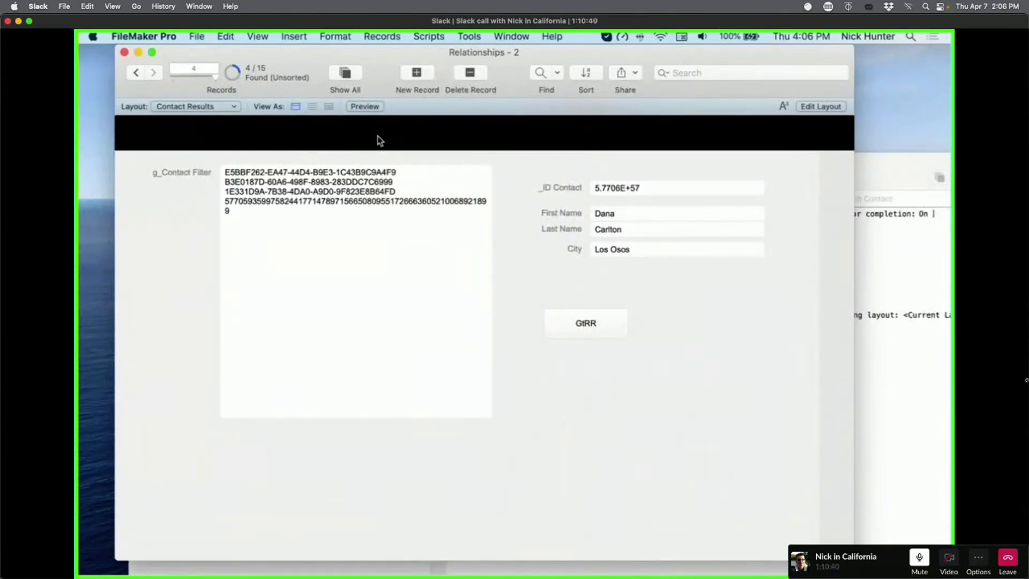
click(391, 36)
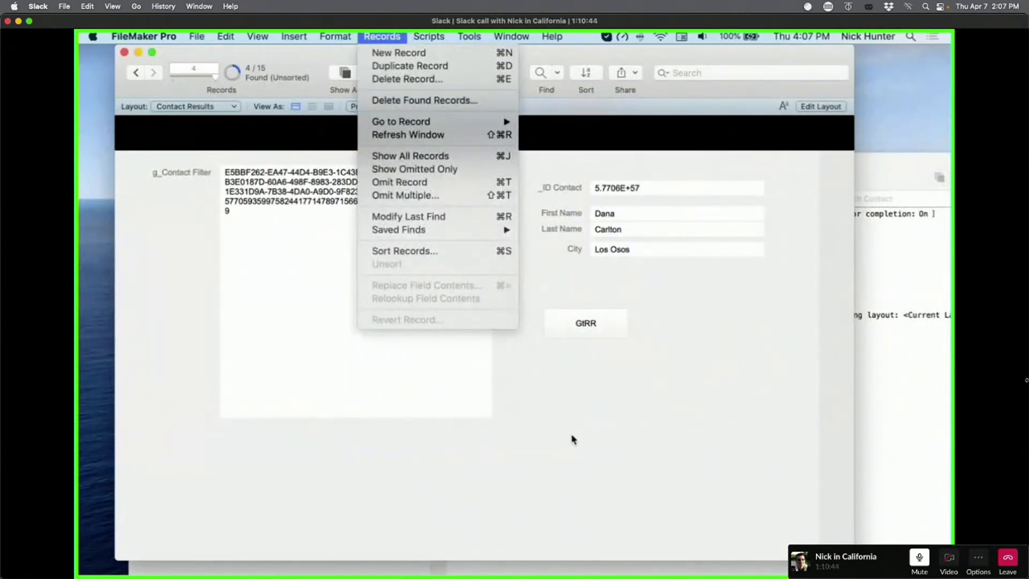
click(573, 448)
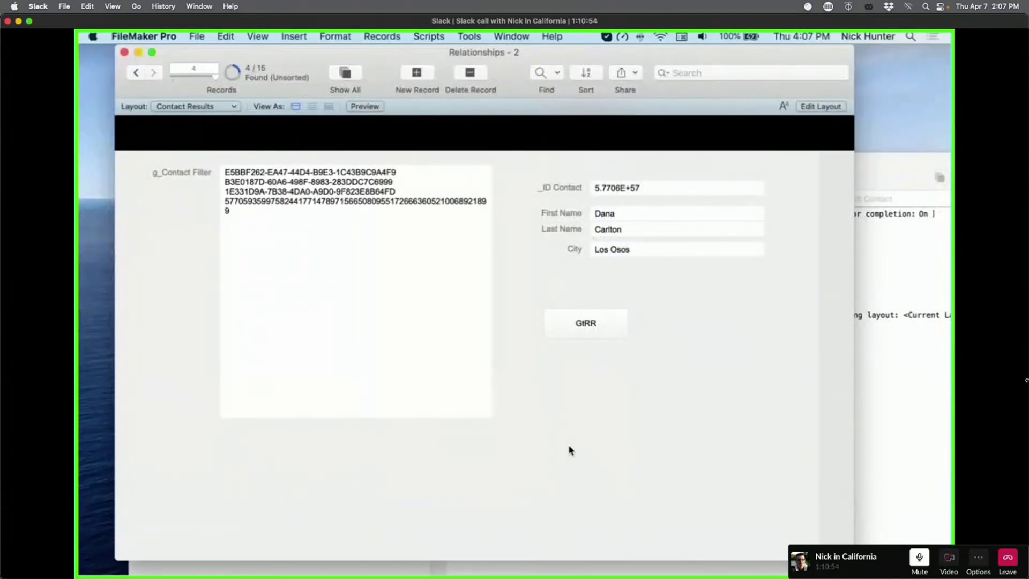
click(615, 192)
drag(710, 197, 591, 175)
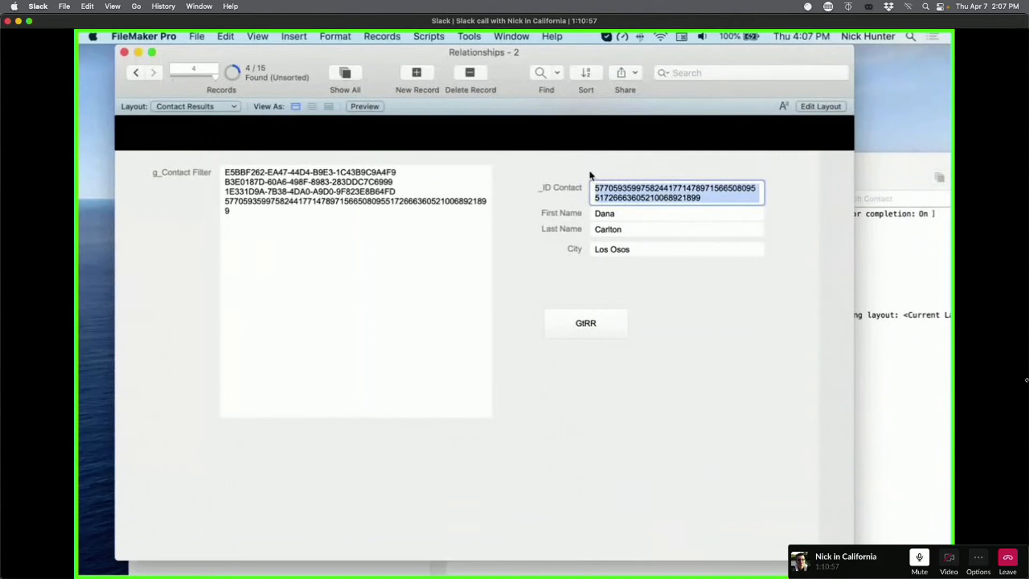
right_click(617, 189)
click(643, 207)
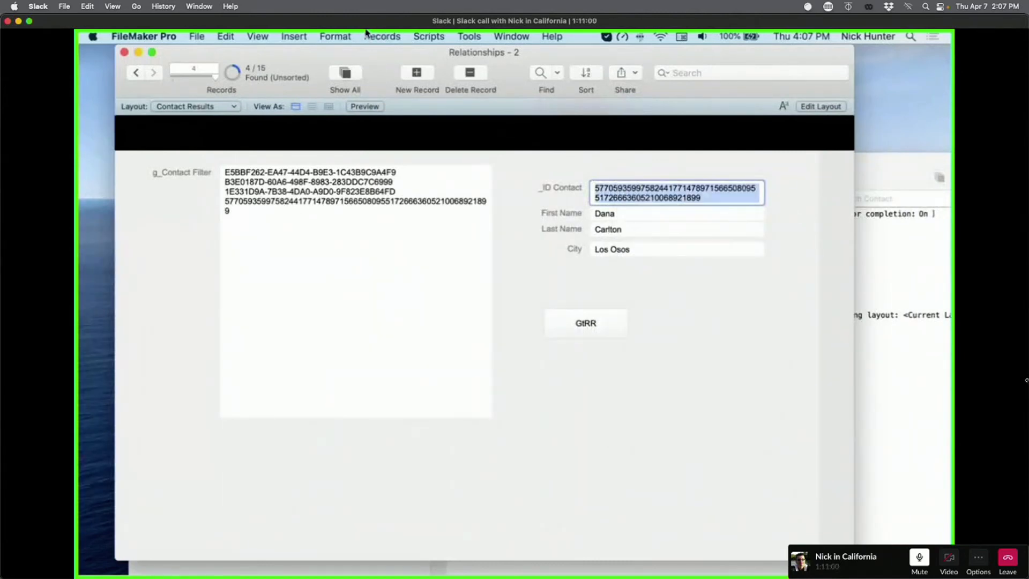
click(382, 35)
click(540, 416)
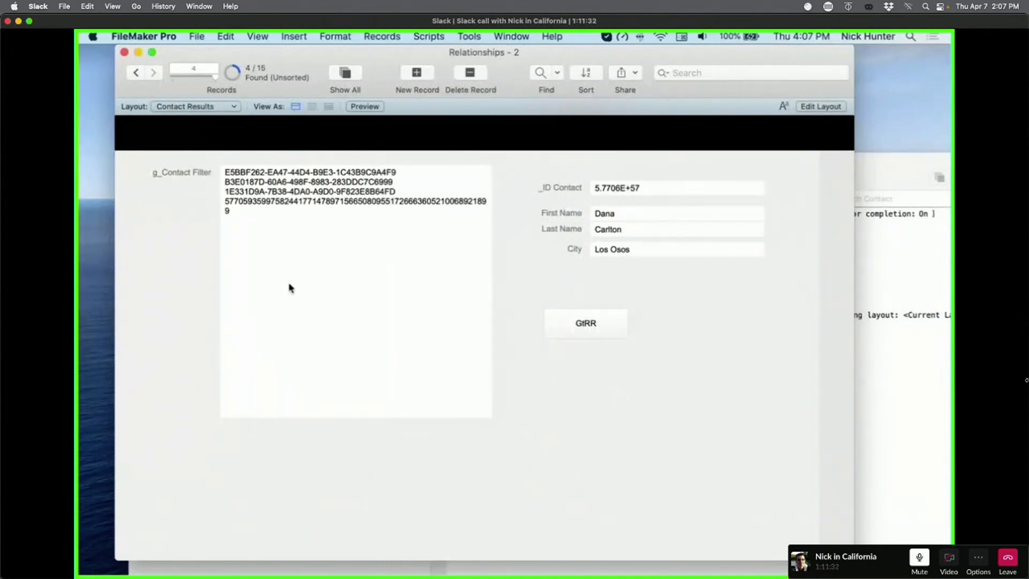
Step: Open the relationships graph and examine the Accounts Multiple and Contacts Multiple table occurrences
key(super+shift+d)
click(438, 77)
click(227, 309)
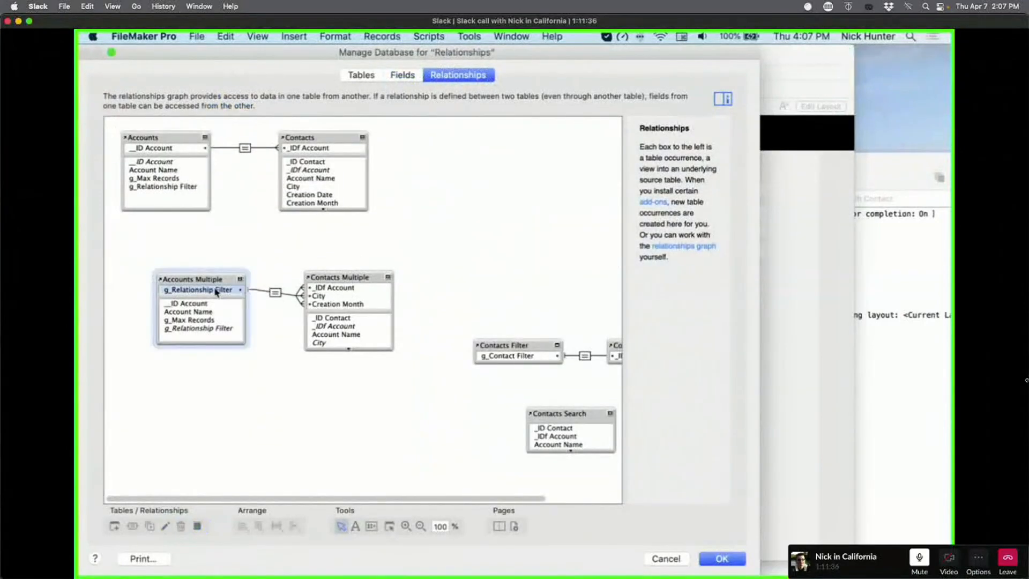
click(325, 309)
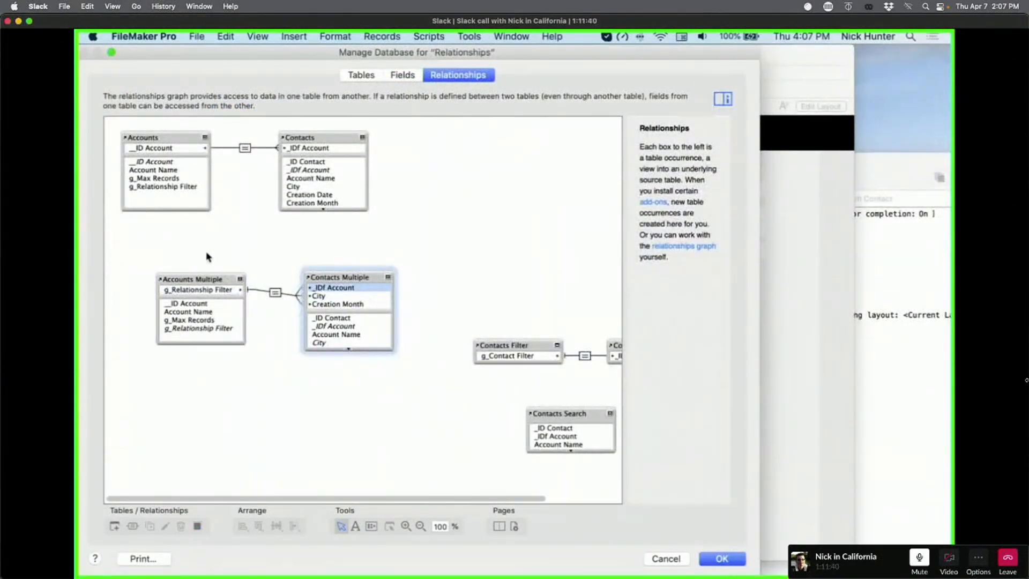
drag(200, 244, 399, 372)
click(399, 372)
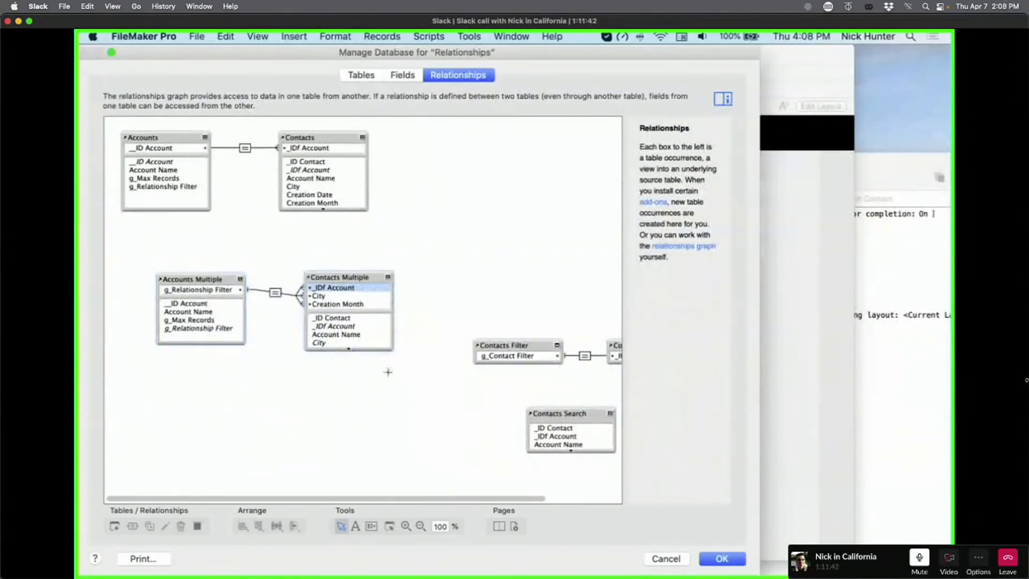
click(324, 306)
click(324, 306)
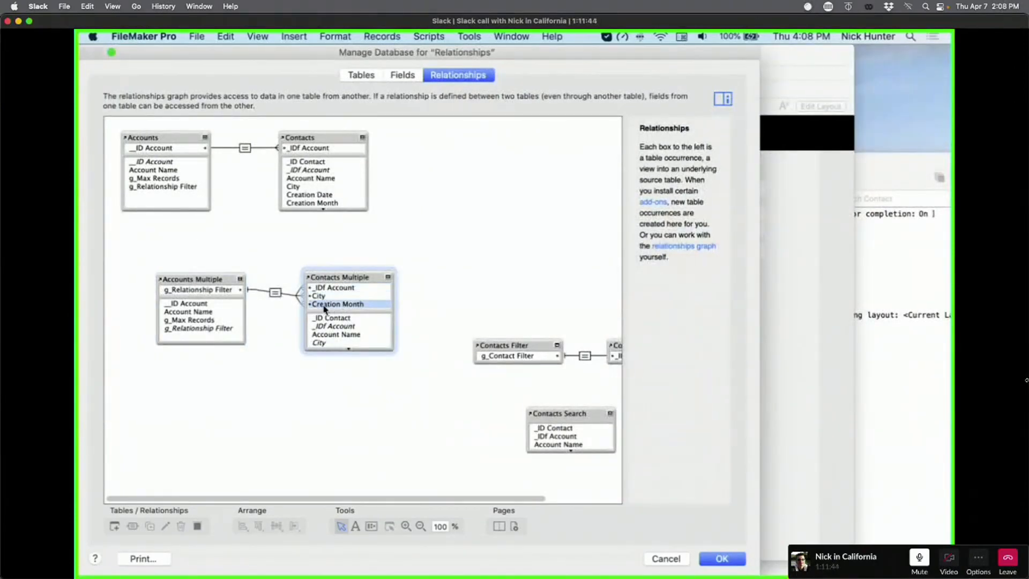
Step: Trace g_Relationship Filter to the _IDf Account, City and Creation Month match fields in Contacts Multiple, then close Manage Database
click(200, 288)
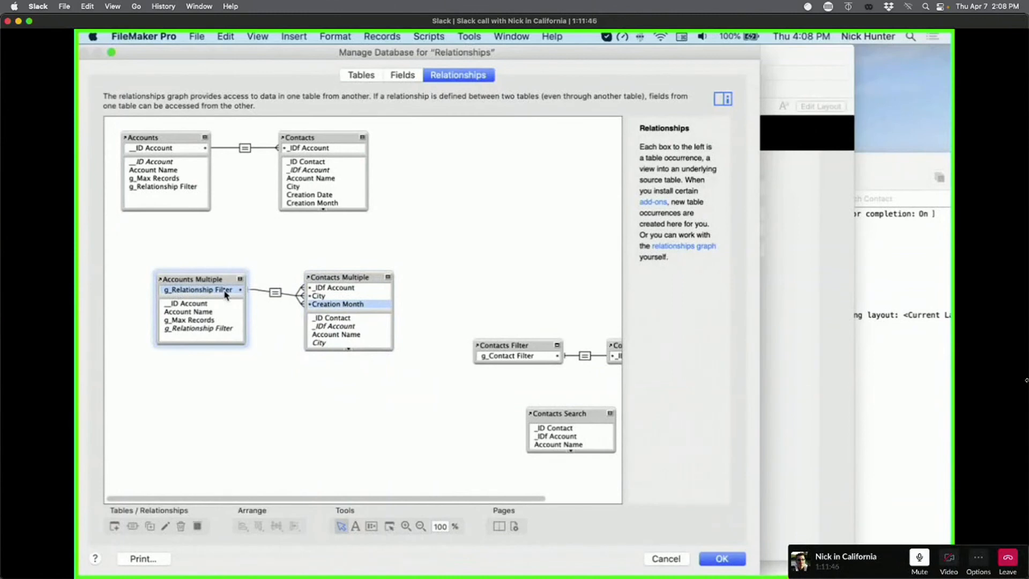
click(333, 296)
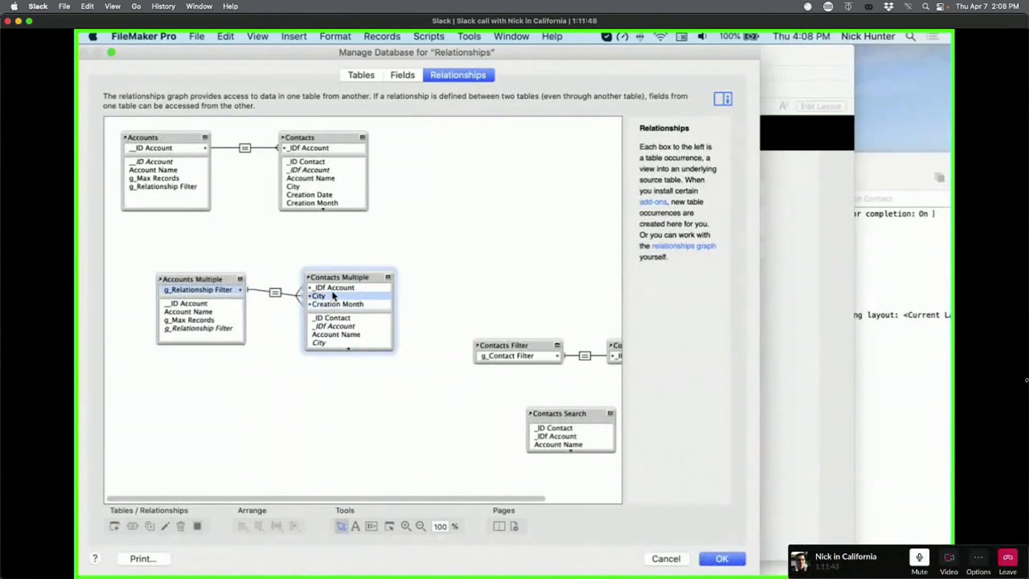
click(333, 288)
click(332, 296)
click(331, 302)
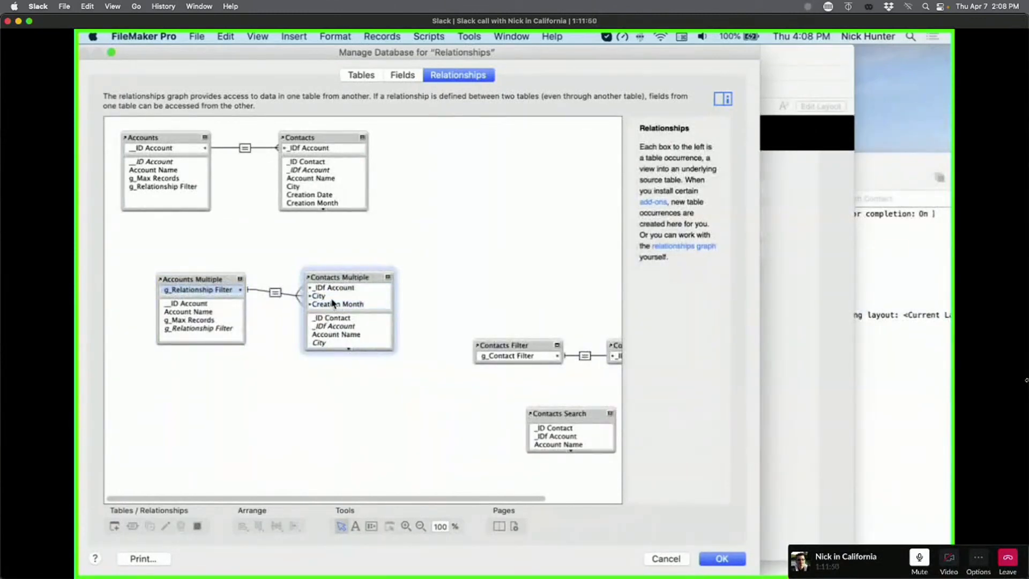
double_click(333, 303)
key(Escape)
click(332, 288)
click(324, 290)
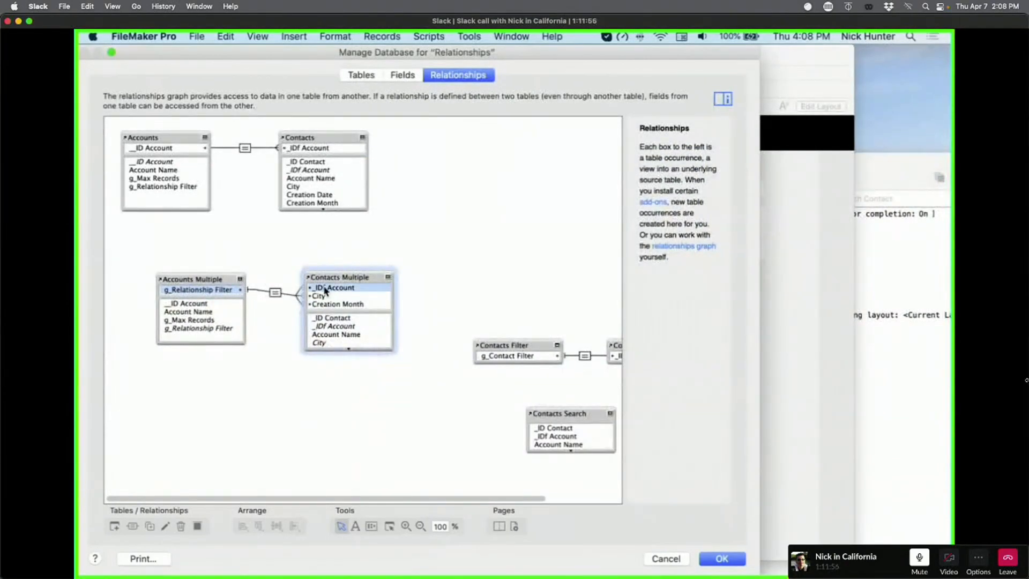
click(325, 296)
click(331, 304)
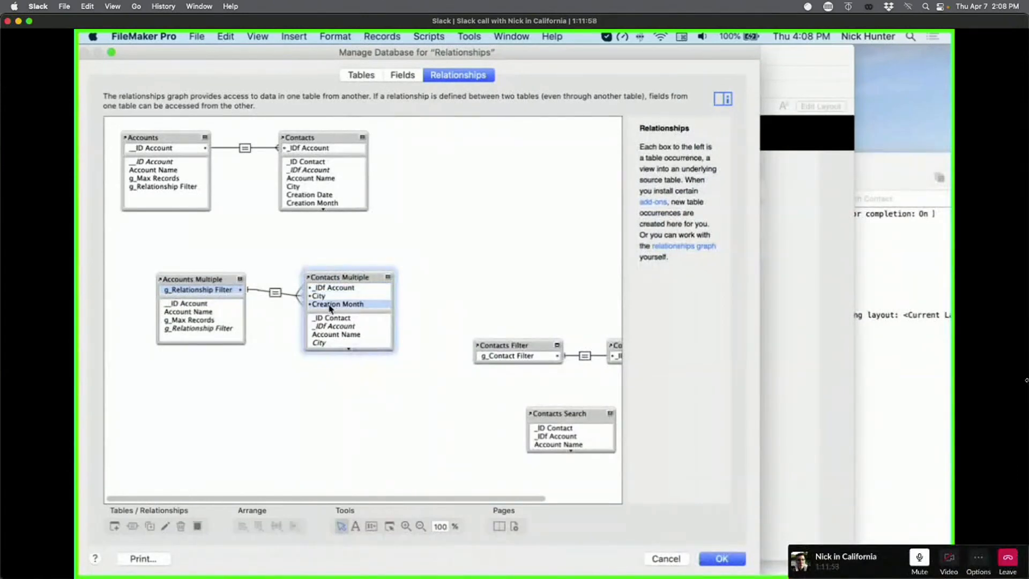
key(Escape)
key(Return)
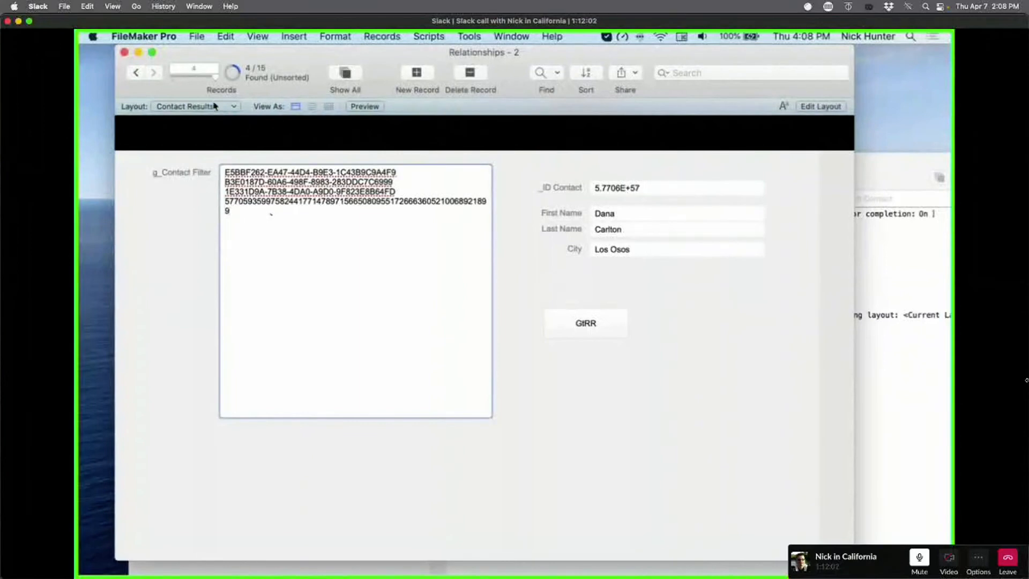
Step: Switch to the Accounts Multiple layout, delete the Los Osos and Fairfield lines from g_Relationship Filter, and commit the record
click(214, 106)
click(214, 79)
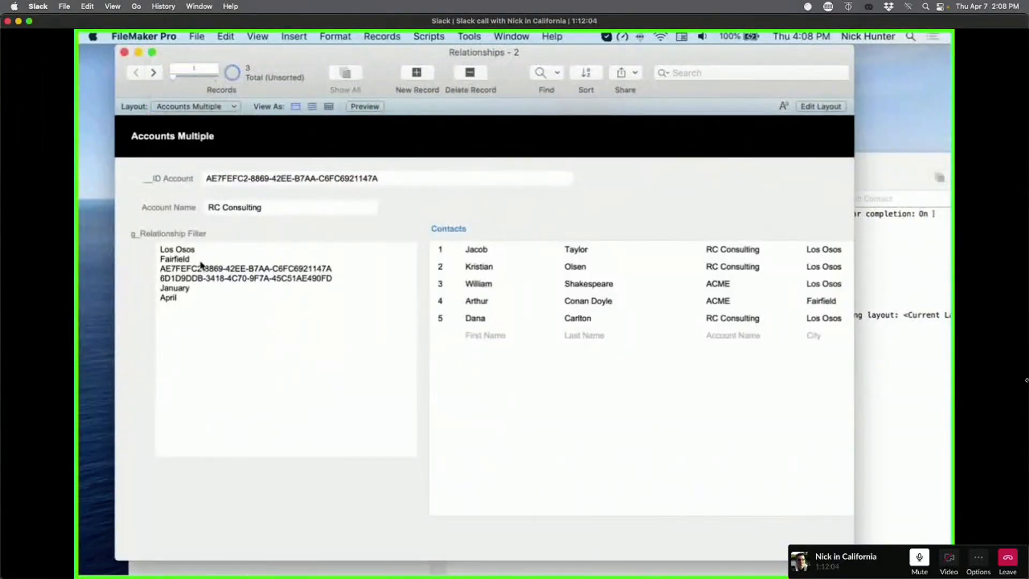
triple_click(152, 249)
key(Delete)
key(Delete)
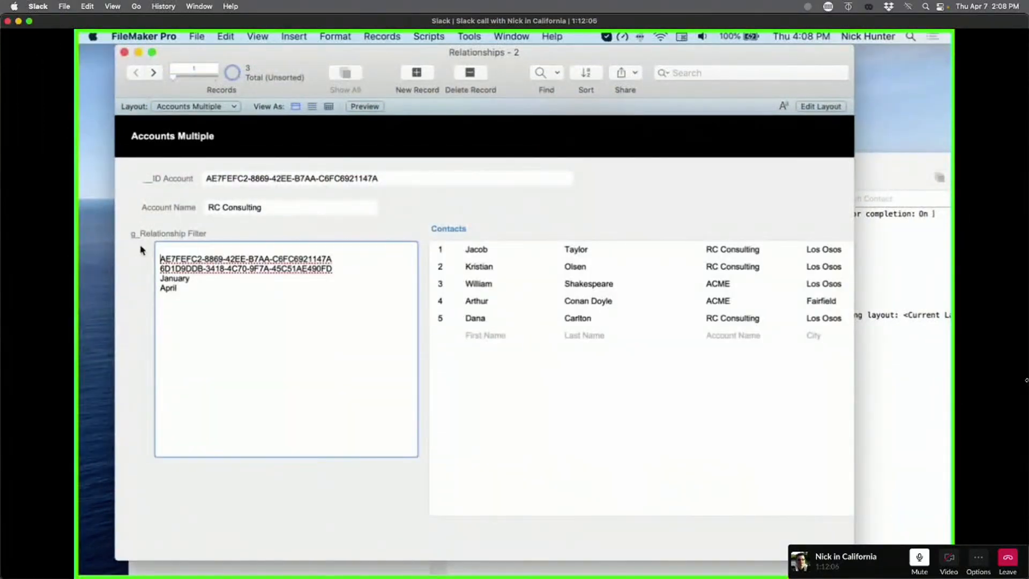
click(140, 265)
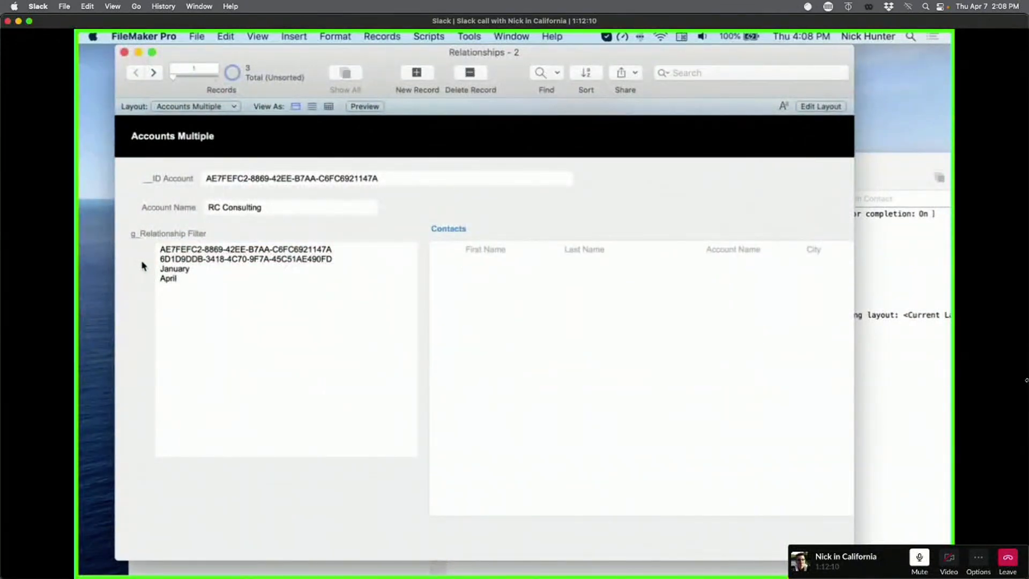
Step: Add a Los Osos line at the end of g_Relationship Filter and commit the record
click(216, 324)
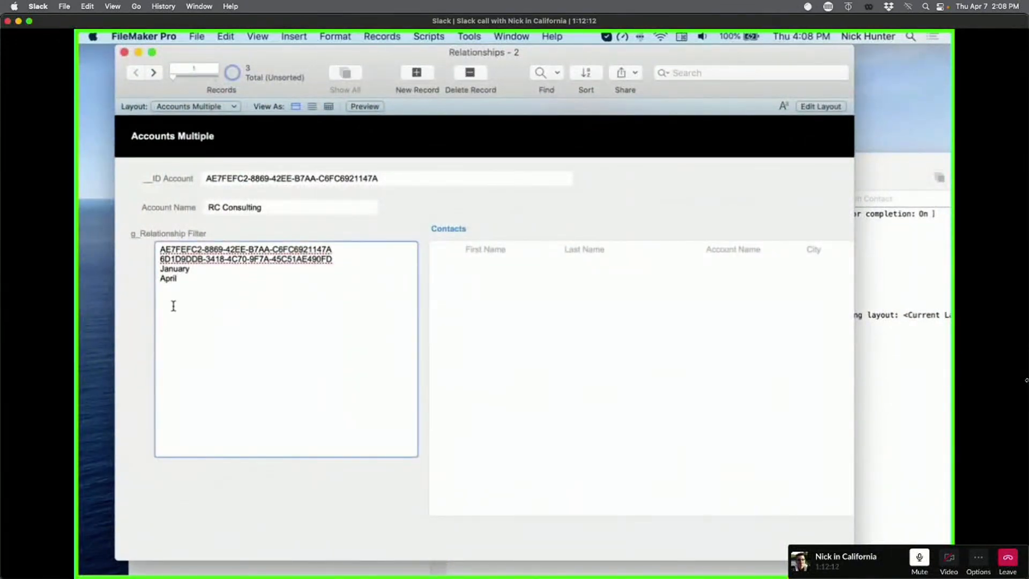
key(Return)
text(Los Osos)
click(142, 332)
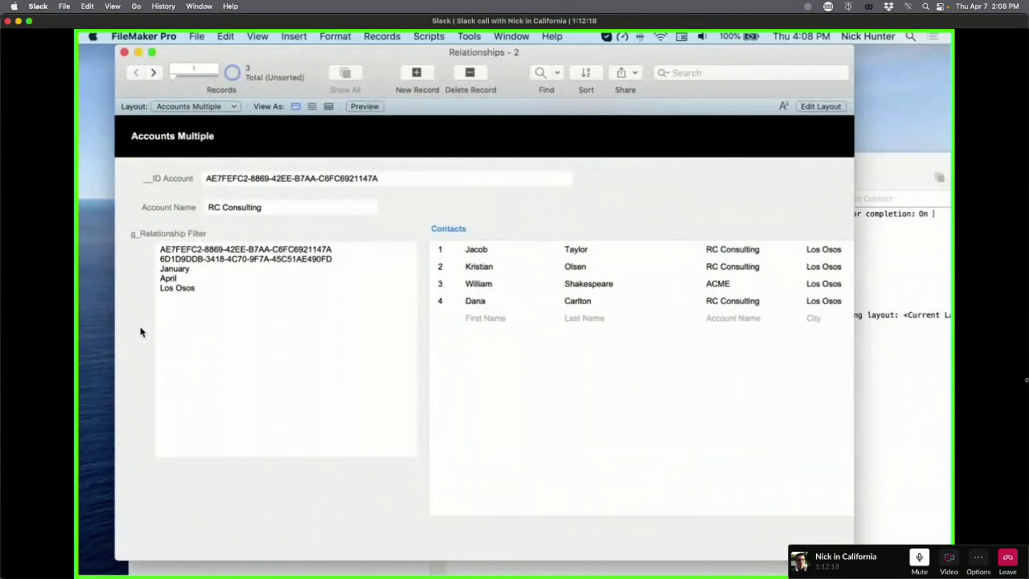
Step: Cut the January and April lines from g_Relationship Filter
click(191, 278)
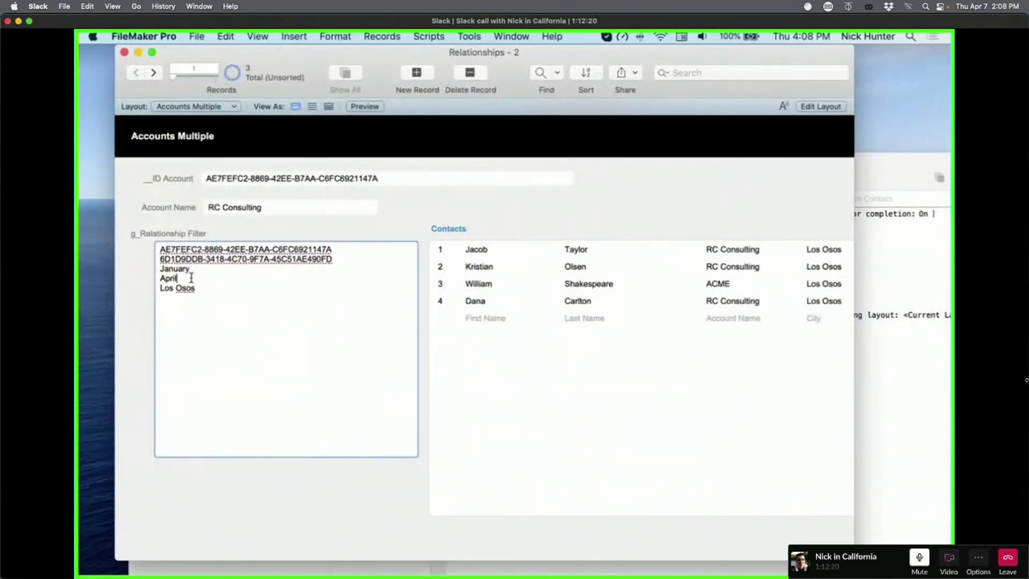
drag(144, 286, 143, 268)
key(super+x)
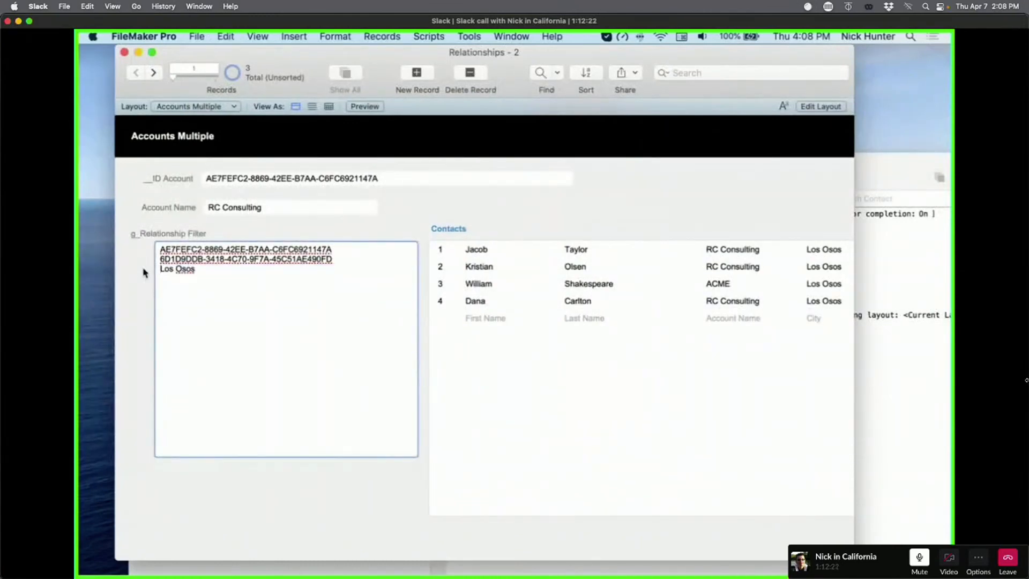
Step: Commit the shortened filter, then add a January line below Los Osos in g_Relationship Filter and commit the record again
click(144, 272)
click(181, 278)
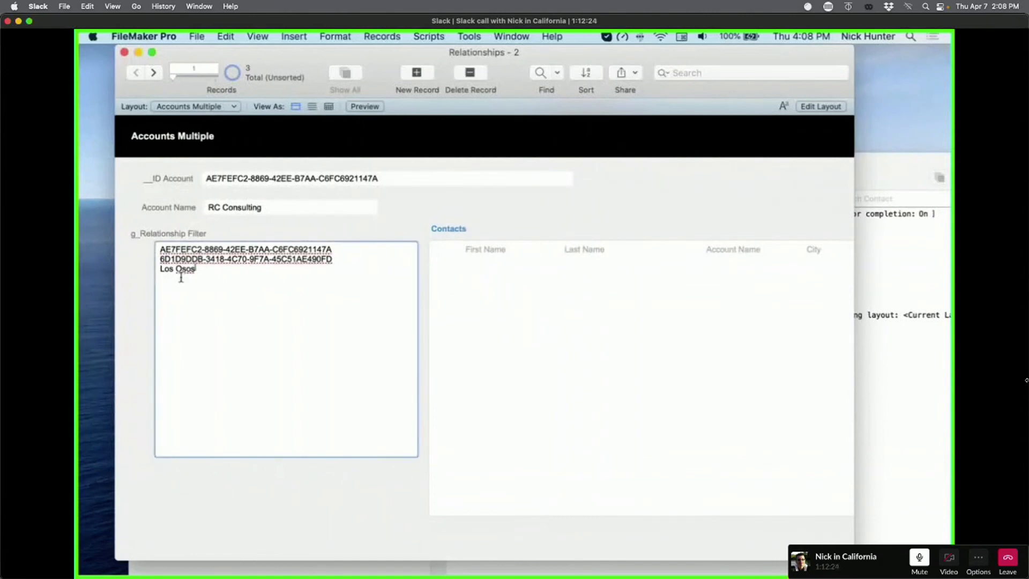
key(Return)
text(January)
click(139, 295)
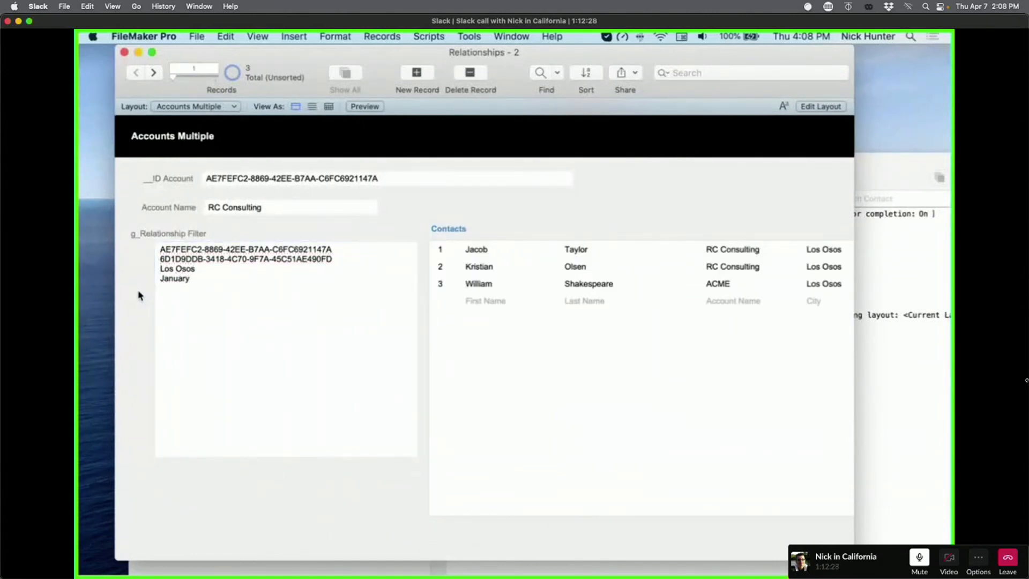
Step: Examine the _IDf Account, City and Creation Month match fields of Contacts Multiple in the relationships graph, then close Manage Database without saving
key(super+shift+d)
click(275, 292)
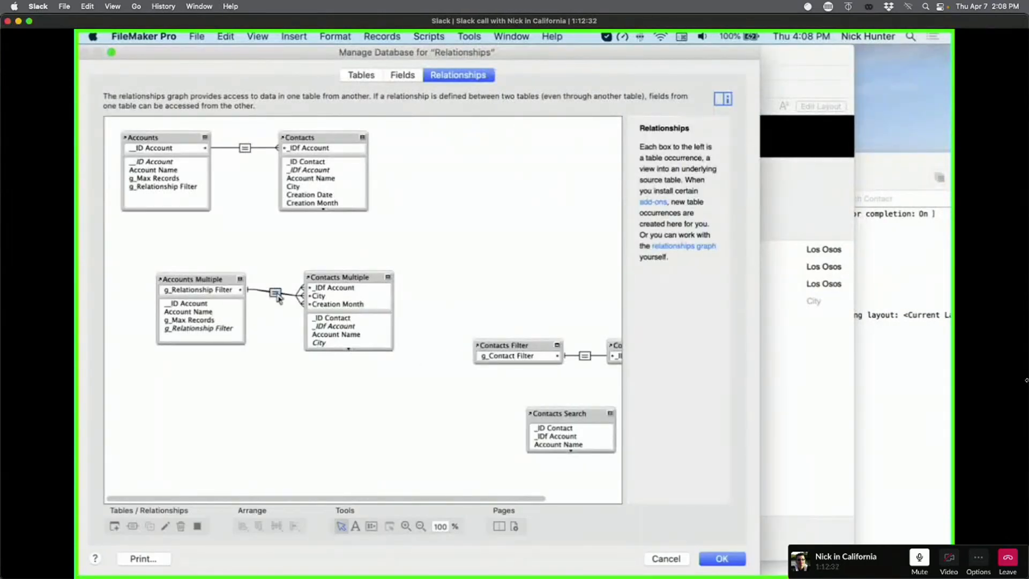
click(344, 292)
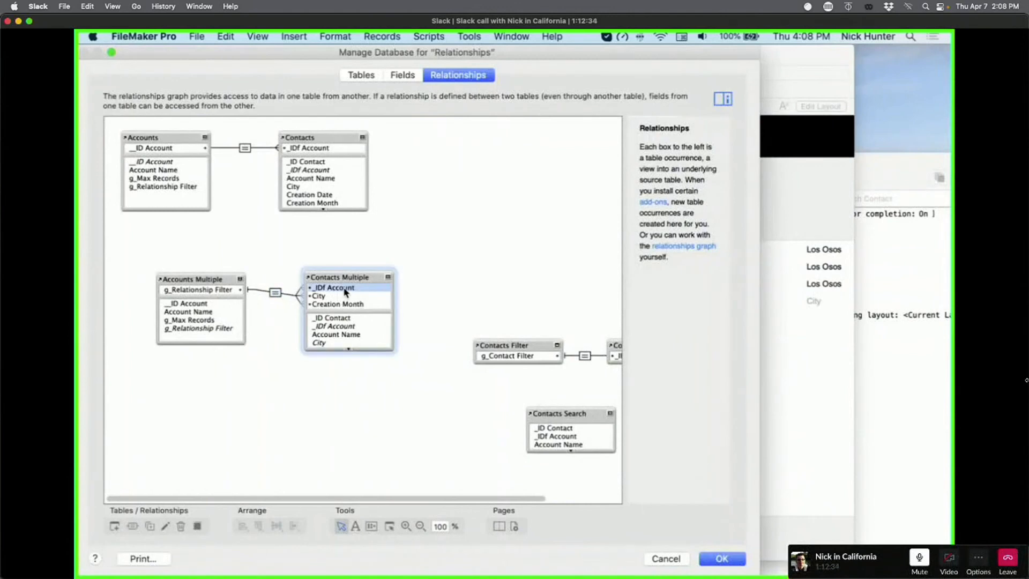
click(332, 296)
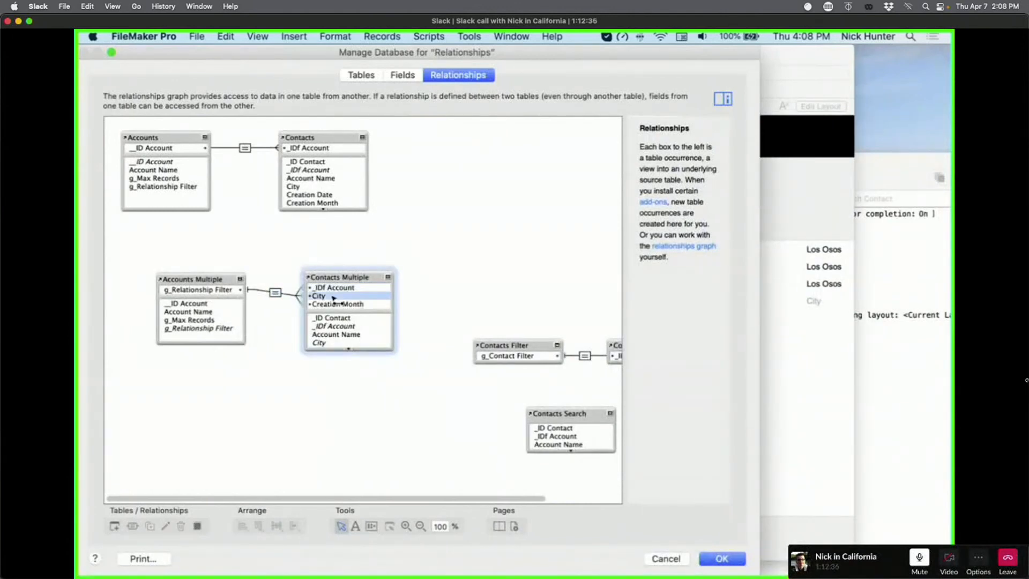
click(345, 305)
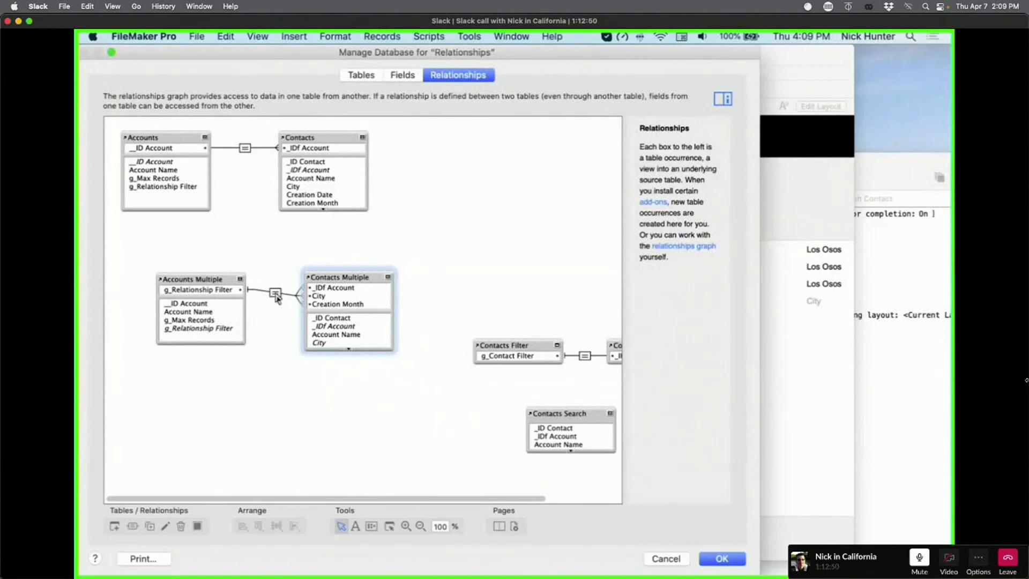
click(664, 557)
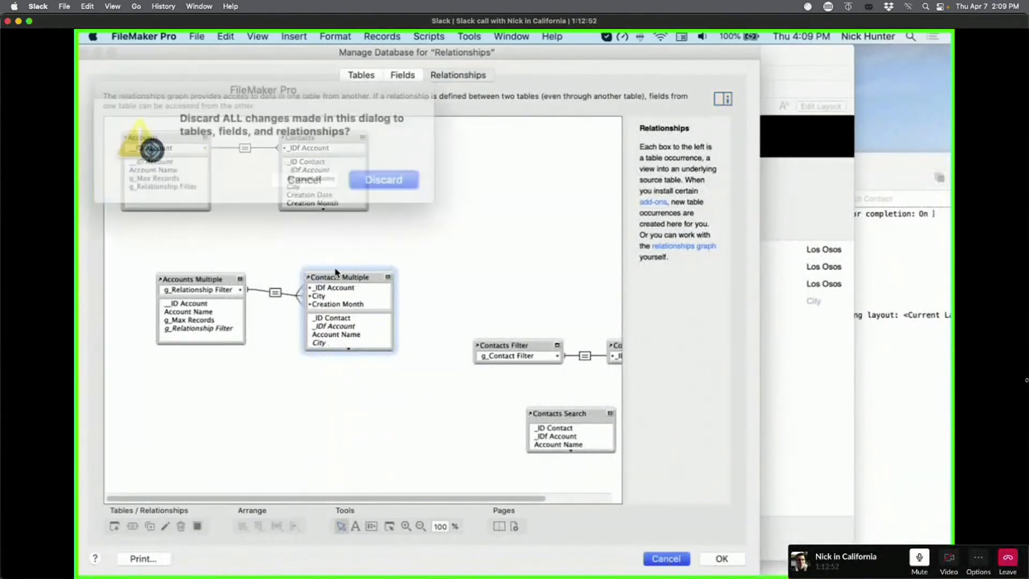
click(371, 179)
Step: Review how g_Relationship Filter in Accounts Multiple links to Contacts Multiple, shifting the Contacts Multiple box for clarity, then discard the graph changes
click(258, 306)
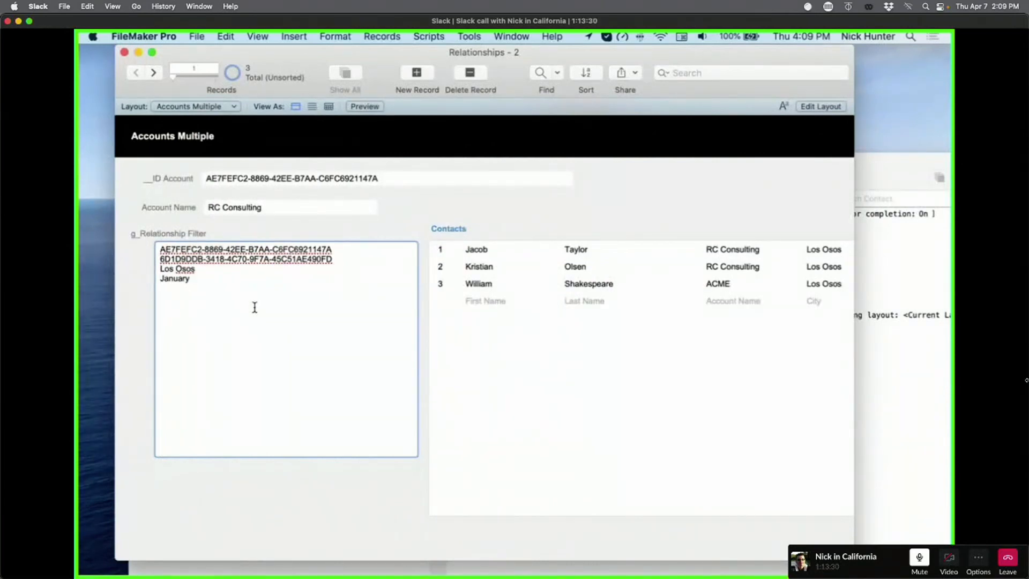
click(247, 238)
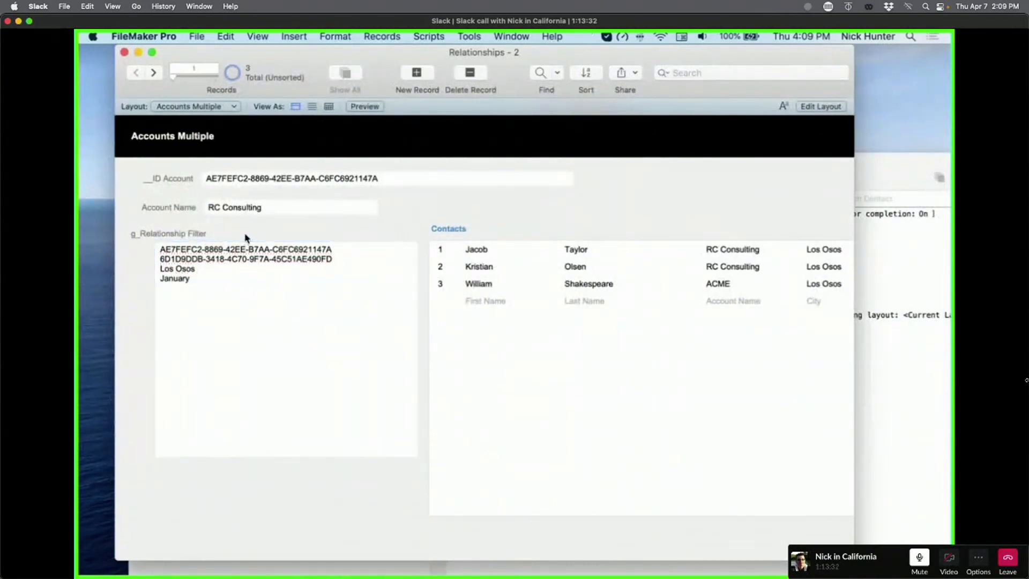
key(super+shift+d)
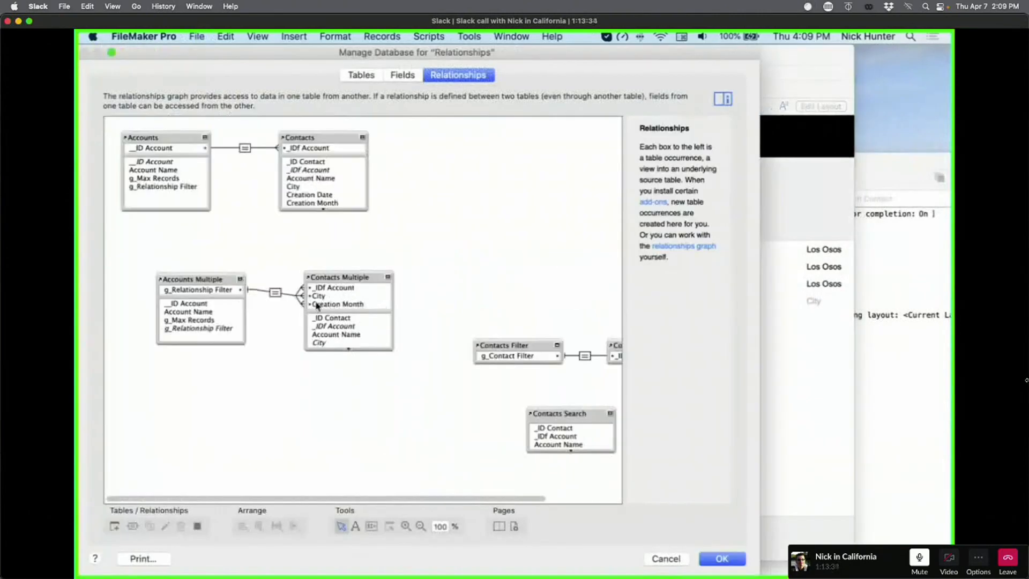
drag(343, 277, 362, 271)
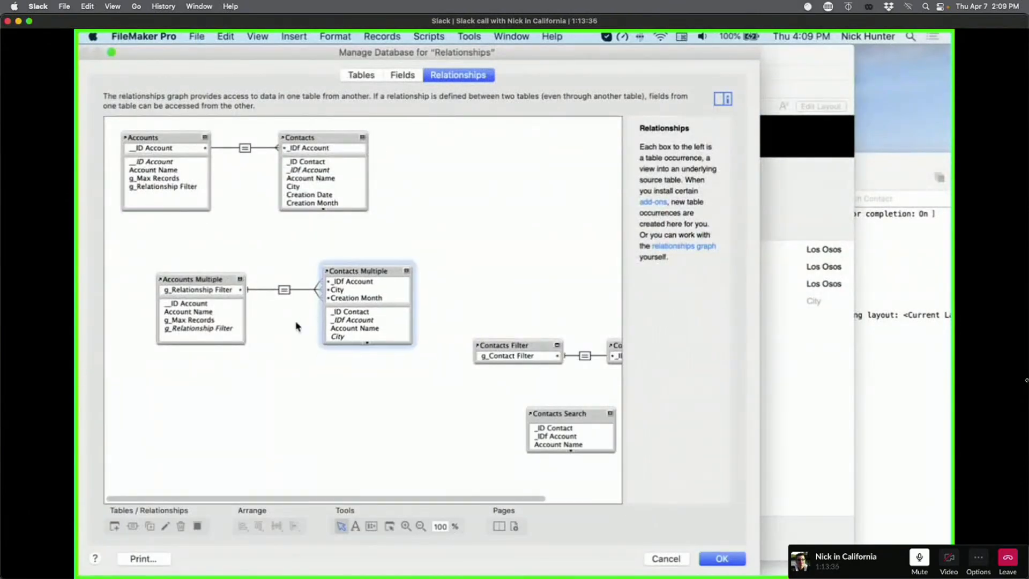
drag(202, 246, 411, 367)
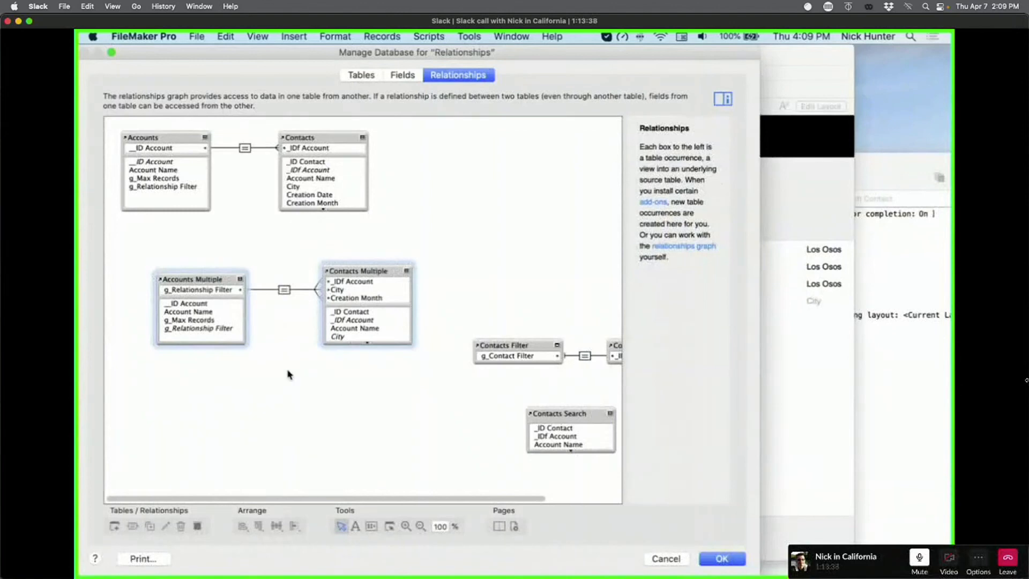
drag(209, 251, 384, 369)
click(217, 290)
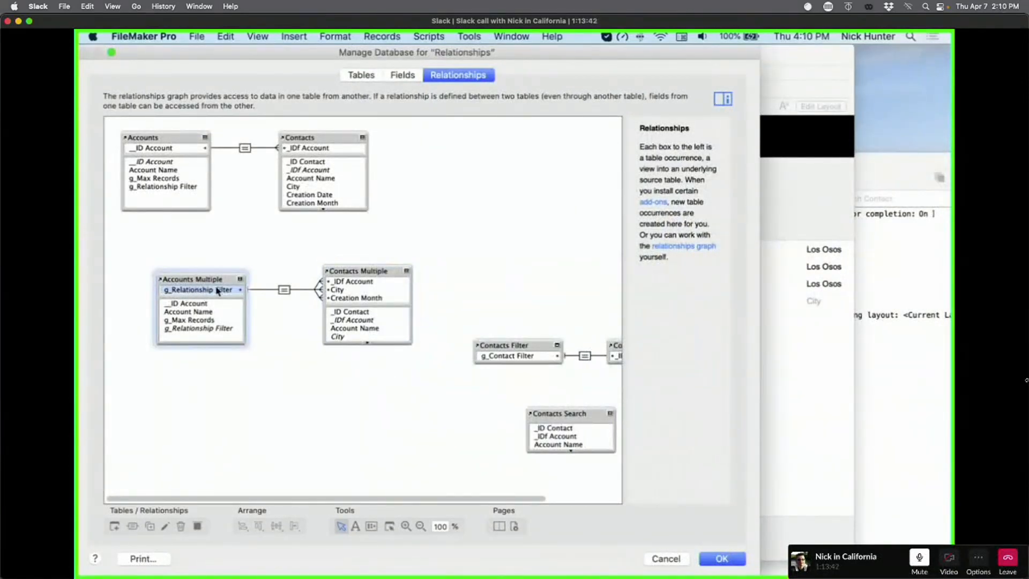
click(282, 292)
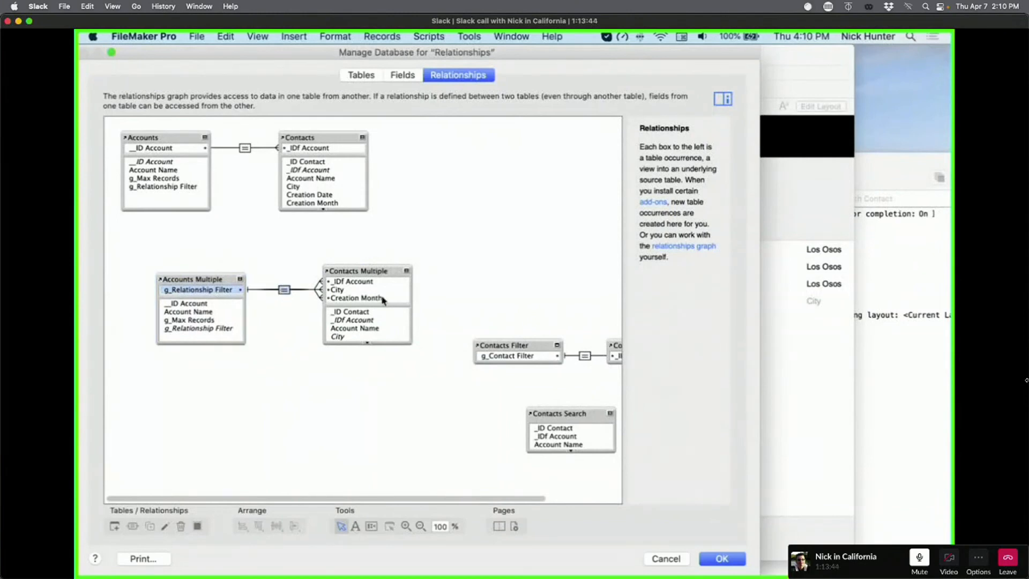
click(307, 316)
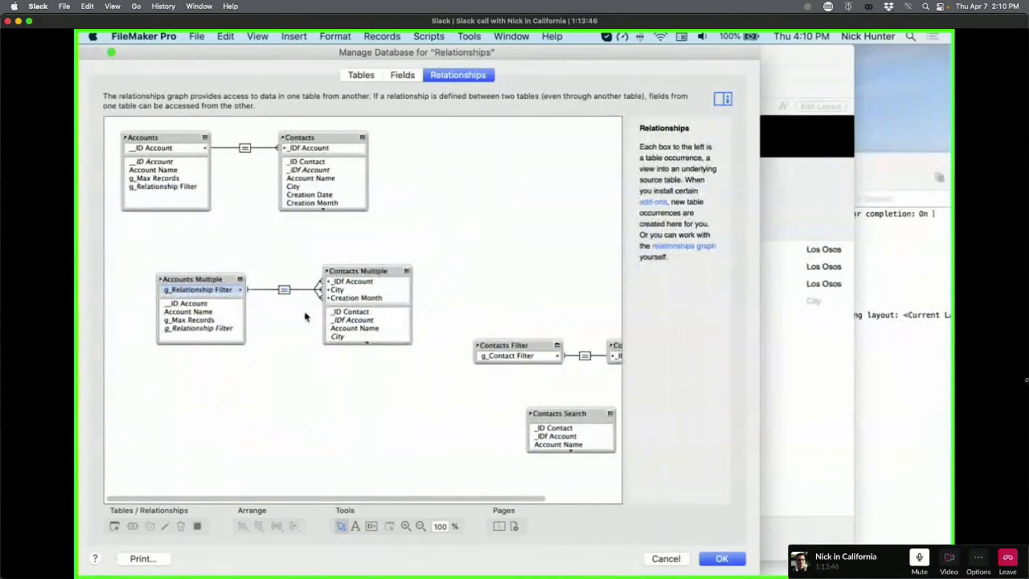
click(337, 285)
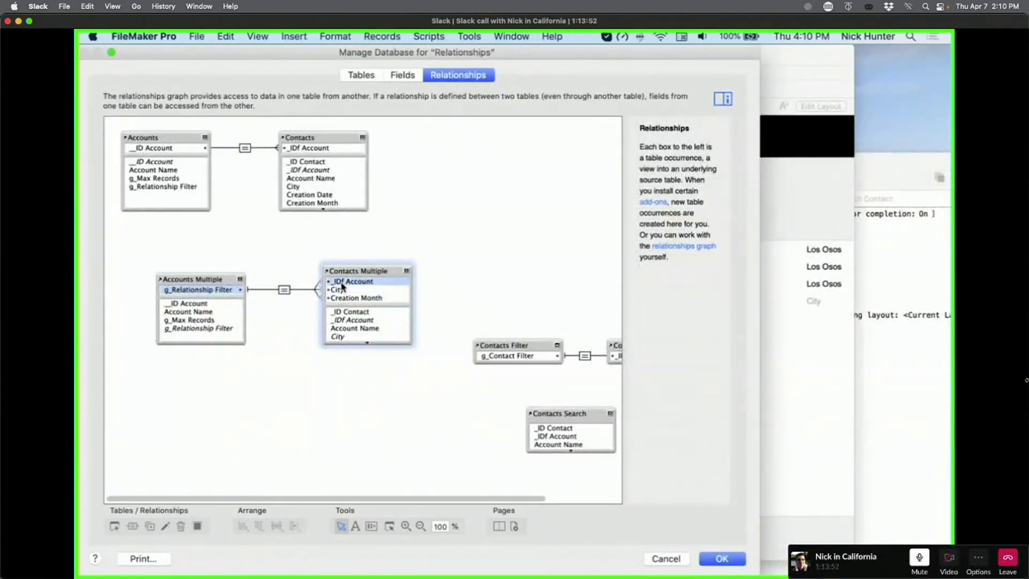
key(Escape)
click(363, 179)
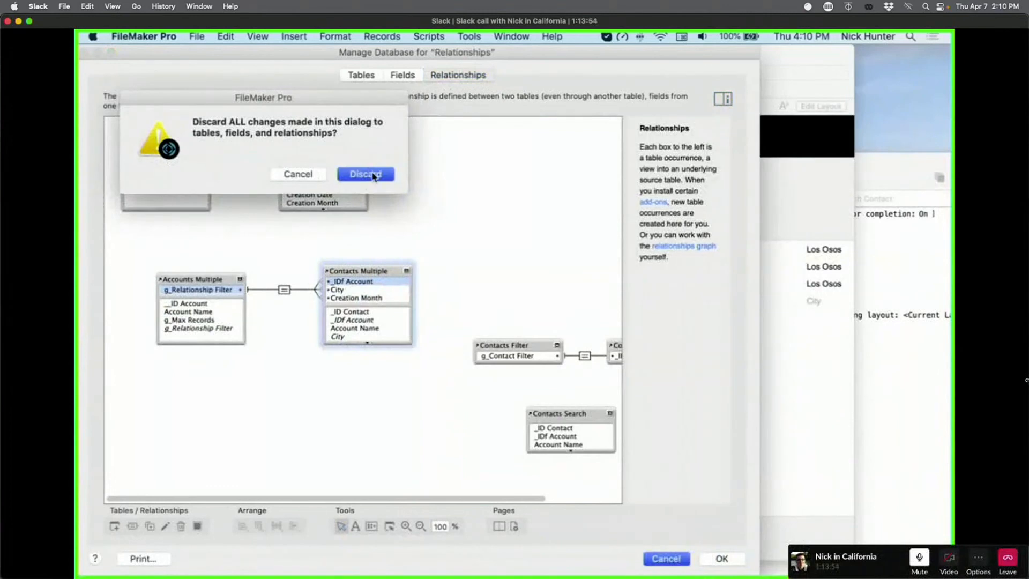
Step: Append the nonsense lines jsdhjsdhs, sdhsjhdjsdh and sdskd to g_Relationship Filter and commit the record
key(Return)
text(jsdhjsdhs)
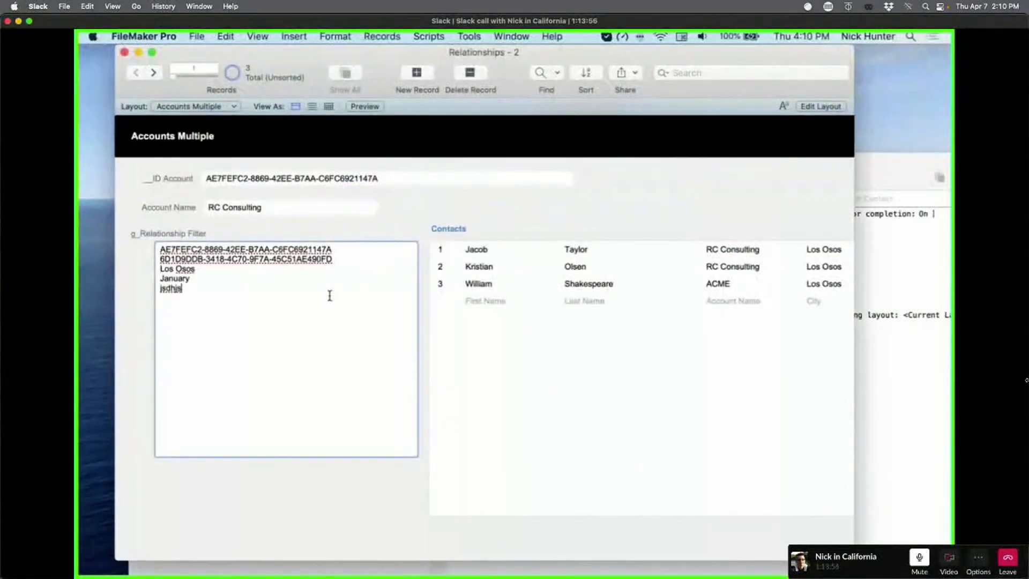
key(Return)
text(sdhsjhdjsdhj)
key(Return)
text(sdskd)
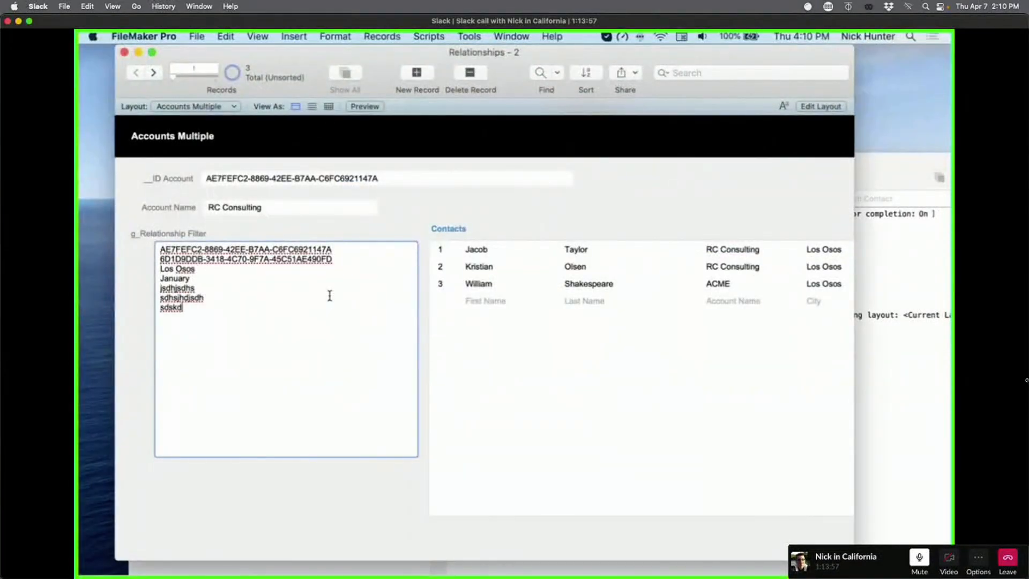
click(359, 505)
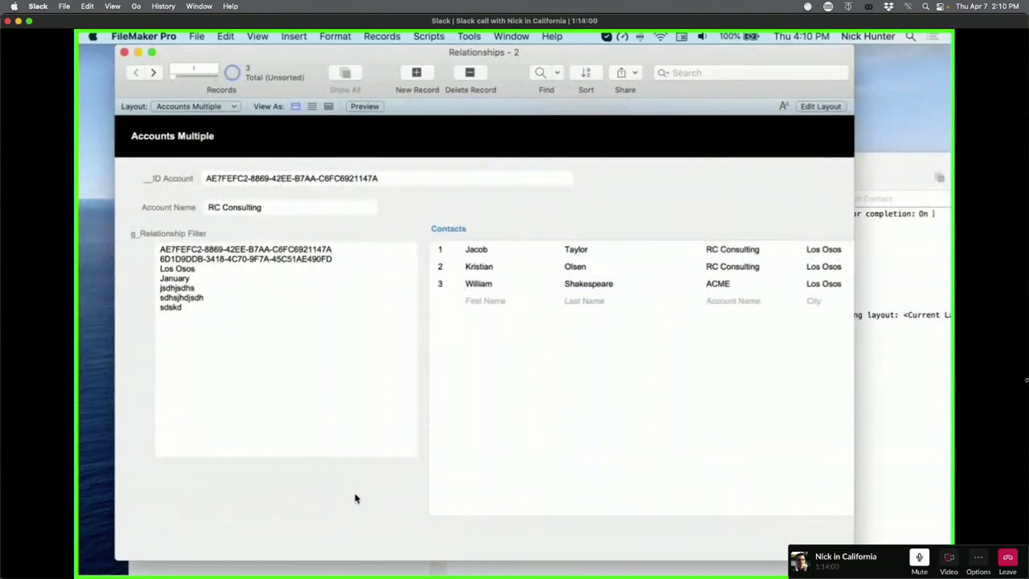
Step: Replace the three nonsense lines in g_Relationship Filter with December and commit the record
drag(211, 321, 150, 289)
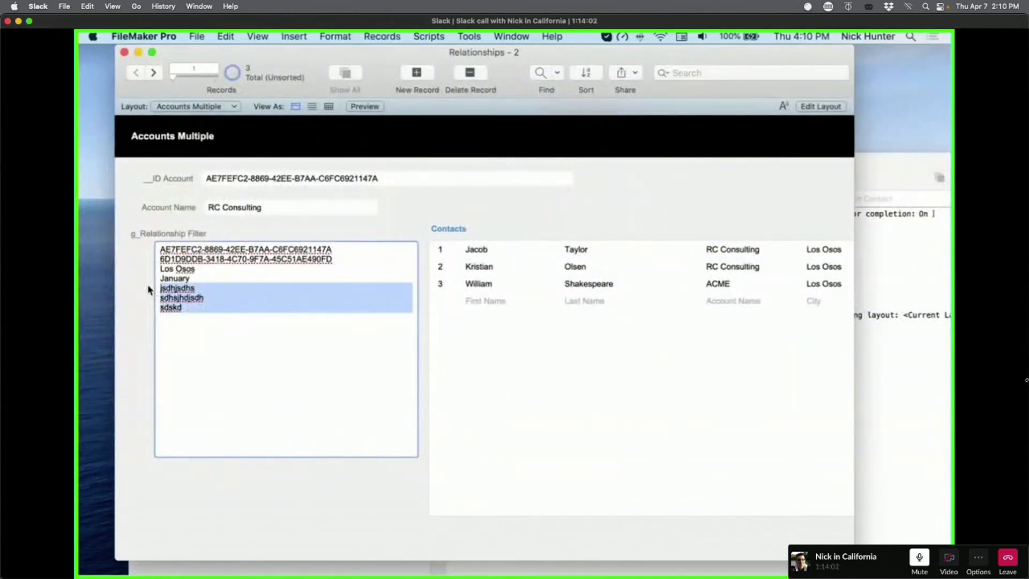
text(December)
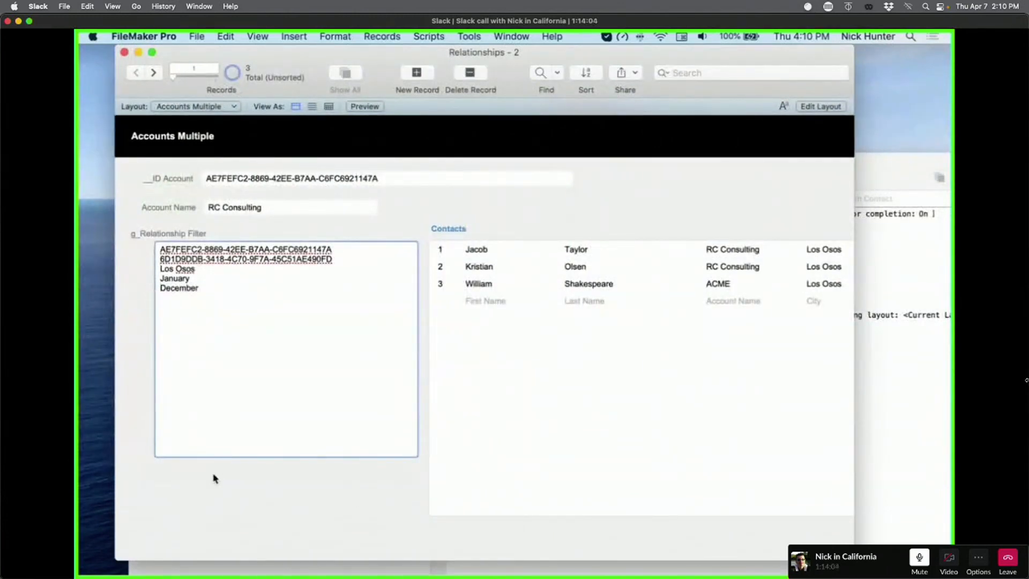
click(215, 479)
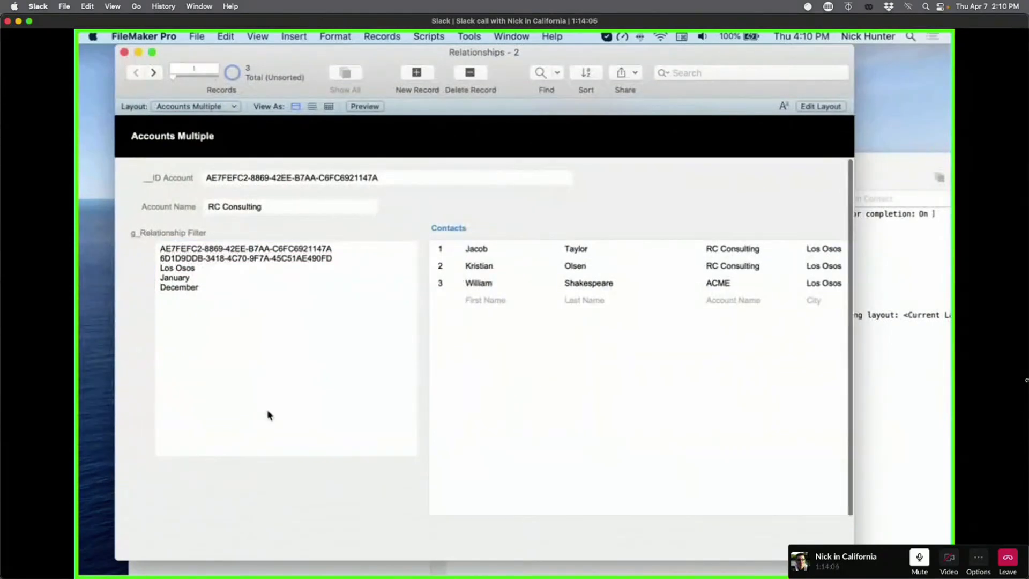
Step: Cut the January and December lines from g_Relationship Filter and commit the record
drag(209, 294, 155, 276)
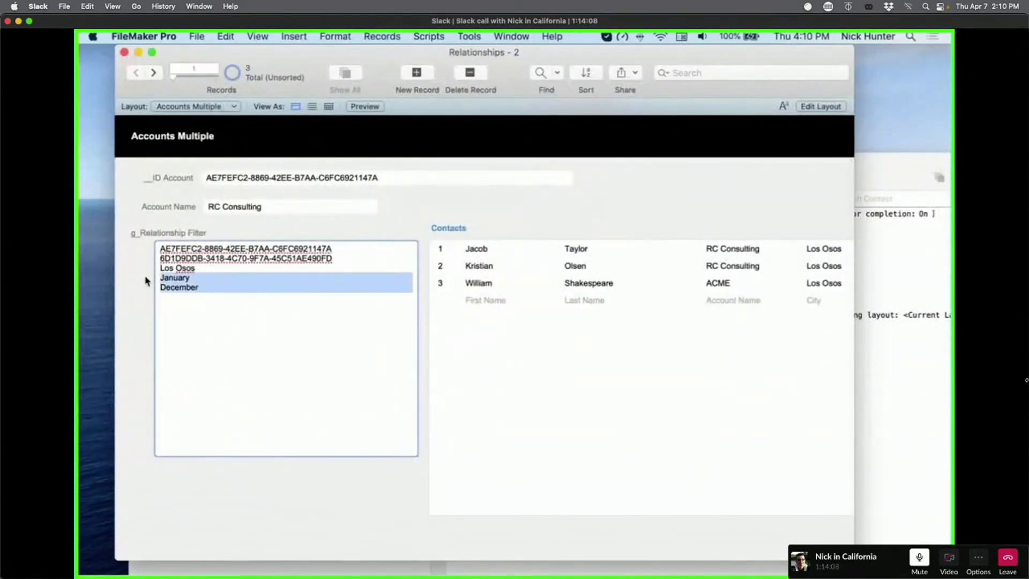
key(super+x)
click(283, 518)
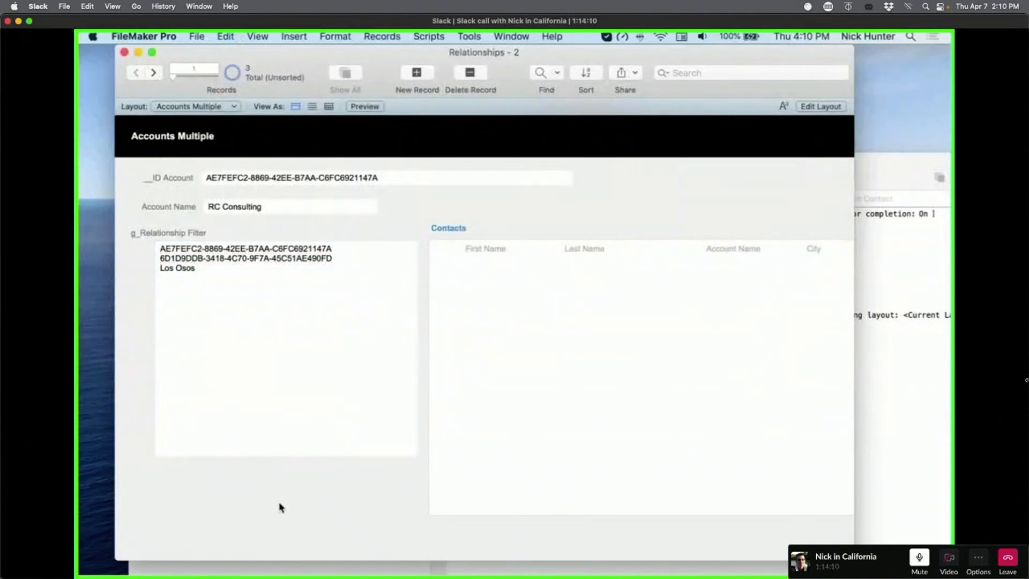
Step: Paste the cut month lines back into g_Relationship Filter, delete the December line, and commit the record
click(241, 392)
key(super+v)
drag(220, 319, 150, 289)
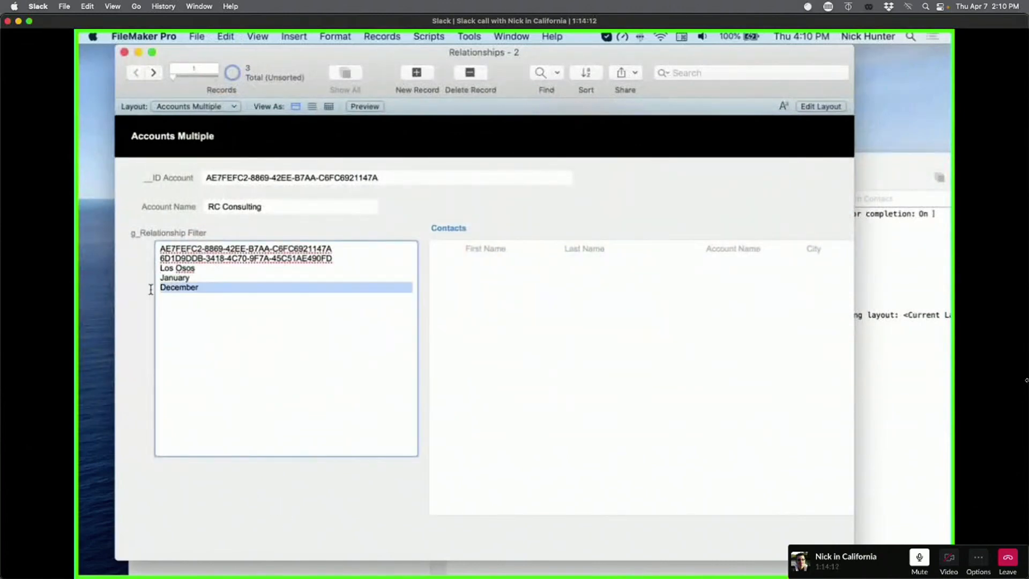
key(BackSpace)
click(150, 293)
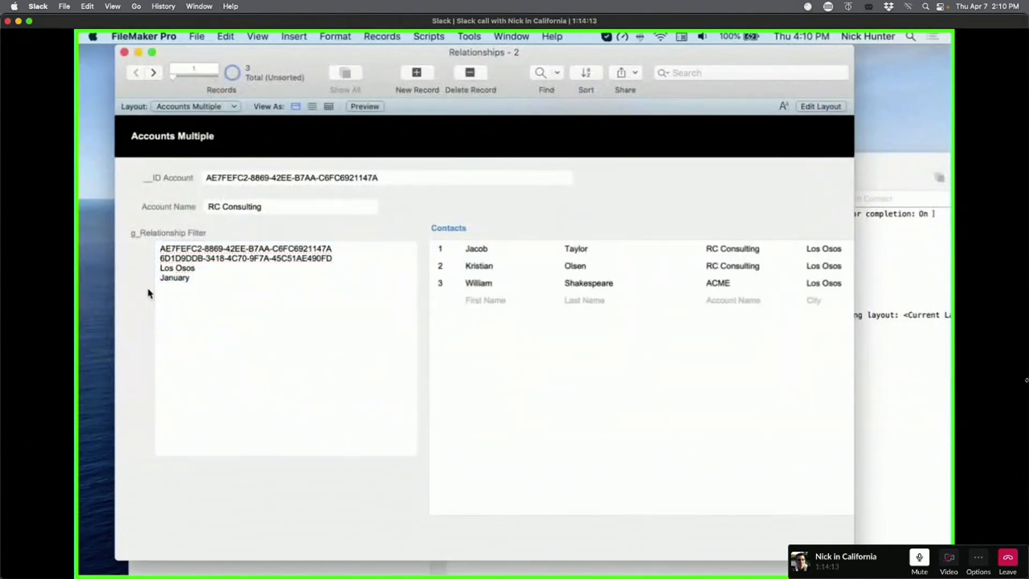
Step: Delete the Los Osos and January lines from g_Relationship Filter, keeping only the two account IDs, and commit the record
click(186, 250)
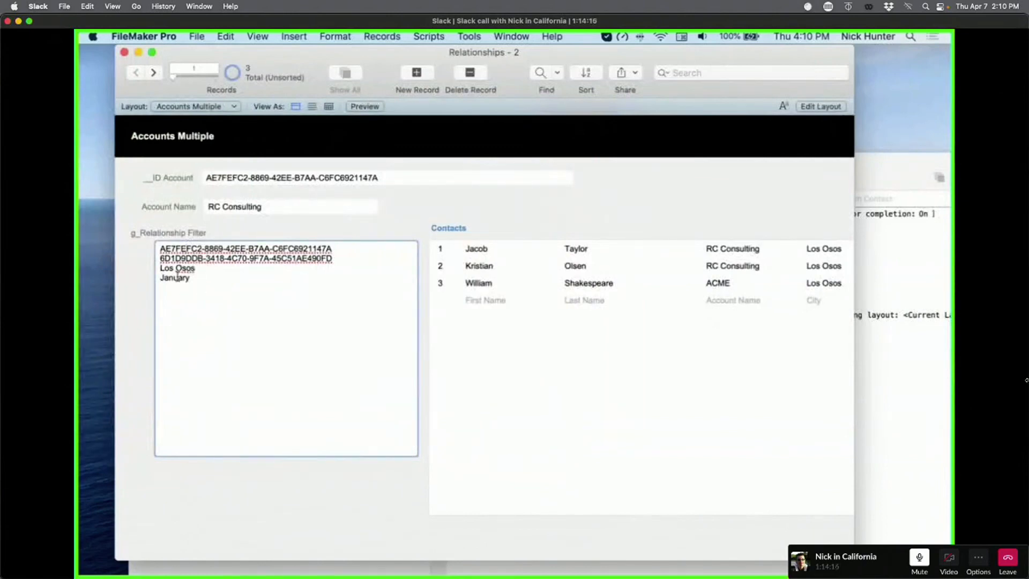
drag(201, 289, 152, 273)
key(BackSpace)
click(148, 265)
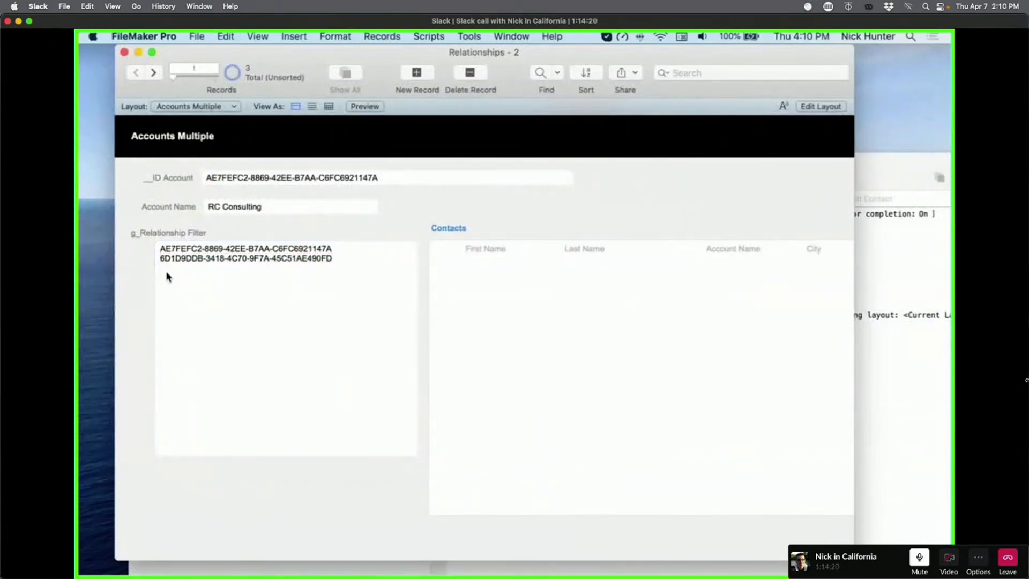
Step: Recheck the three-field link between Accounts Multiple and Contacts Multiple in the relationships graph, then discard the moved box and return to g_Relationship Filter
click(177, 277)
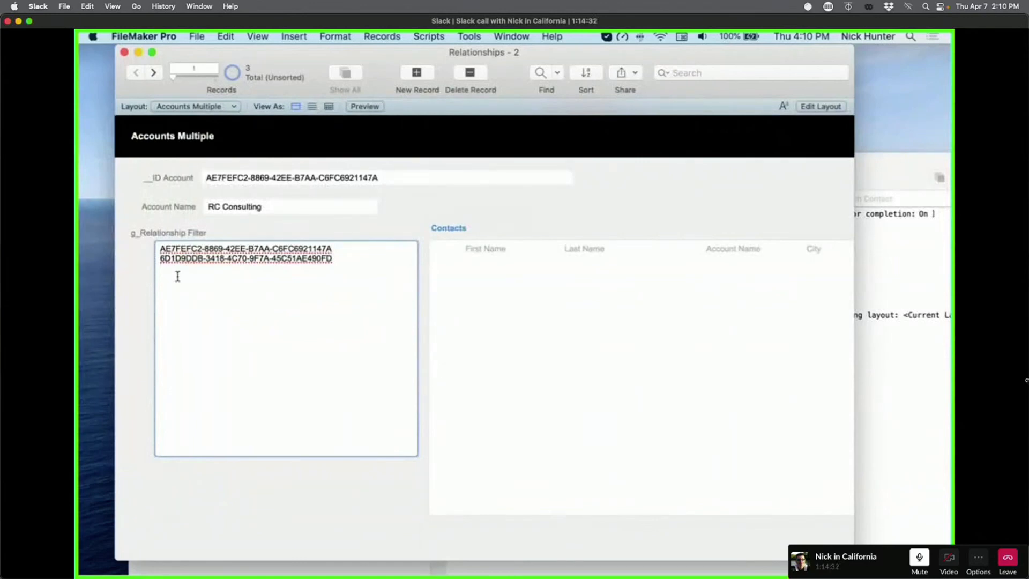
key(super+shift+d)
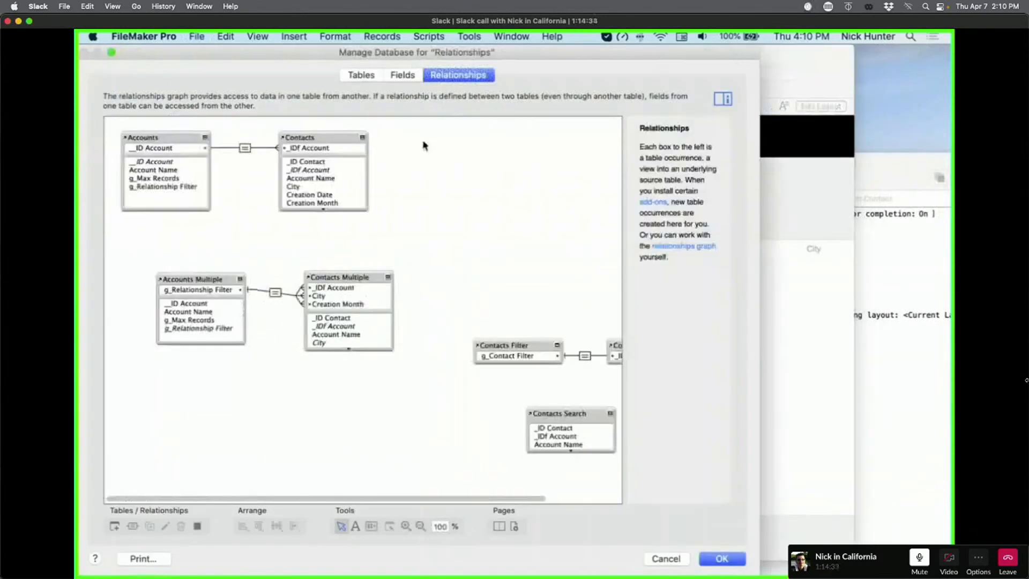
drag(345, 275, 364, 270)
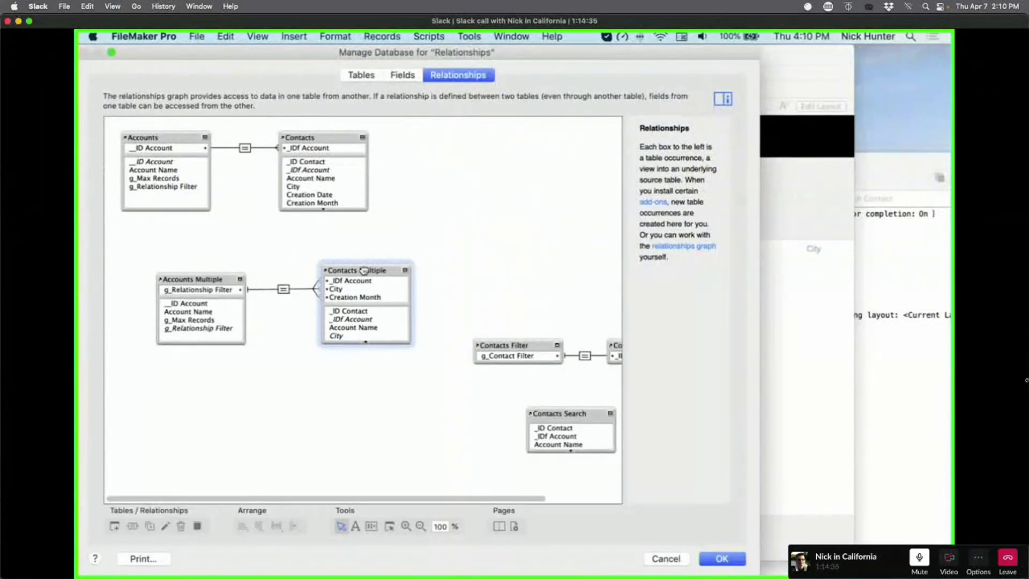
key(Escape)
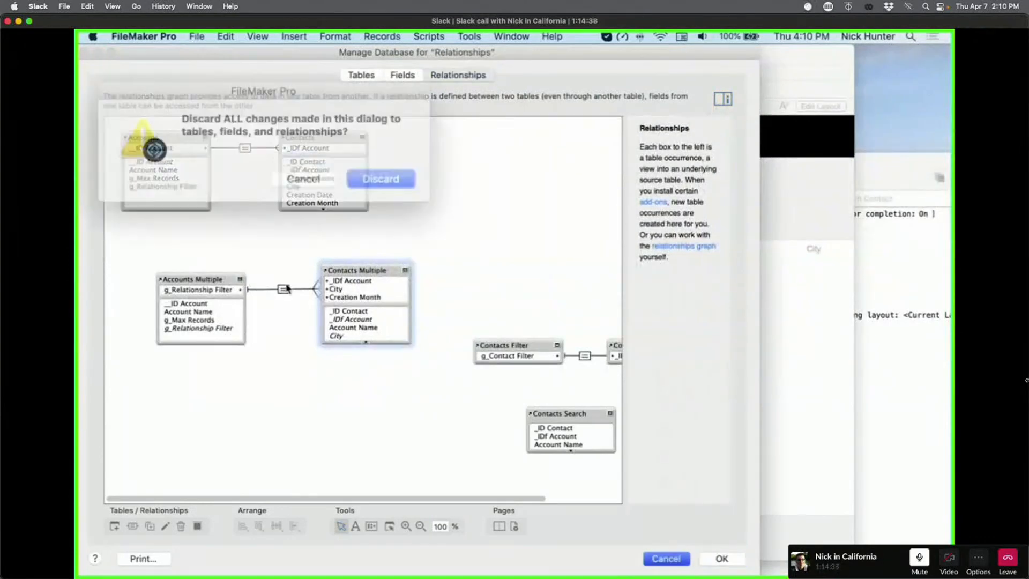
key(Escape)
key(Escape)
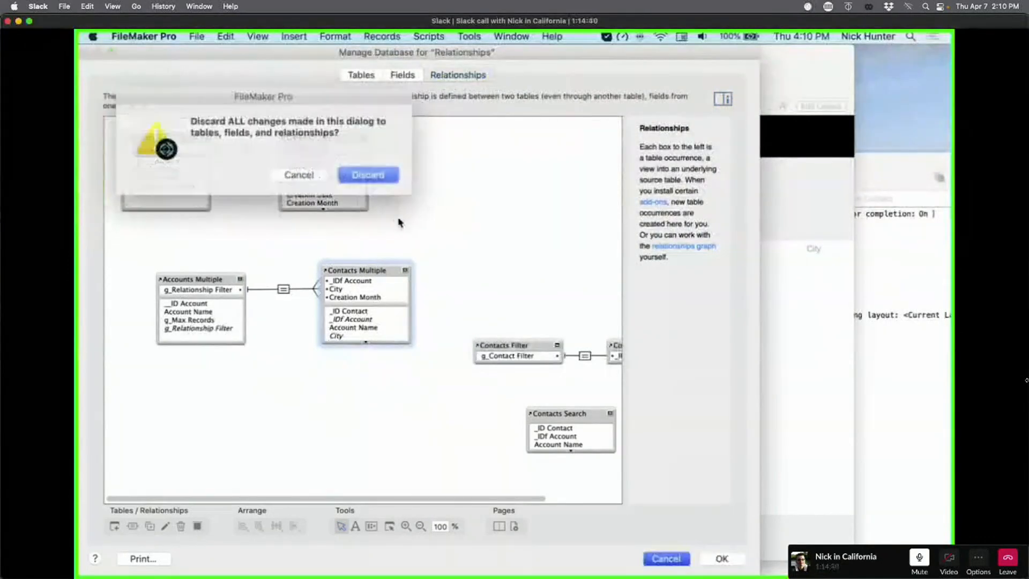
key(Return)
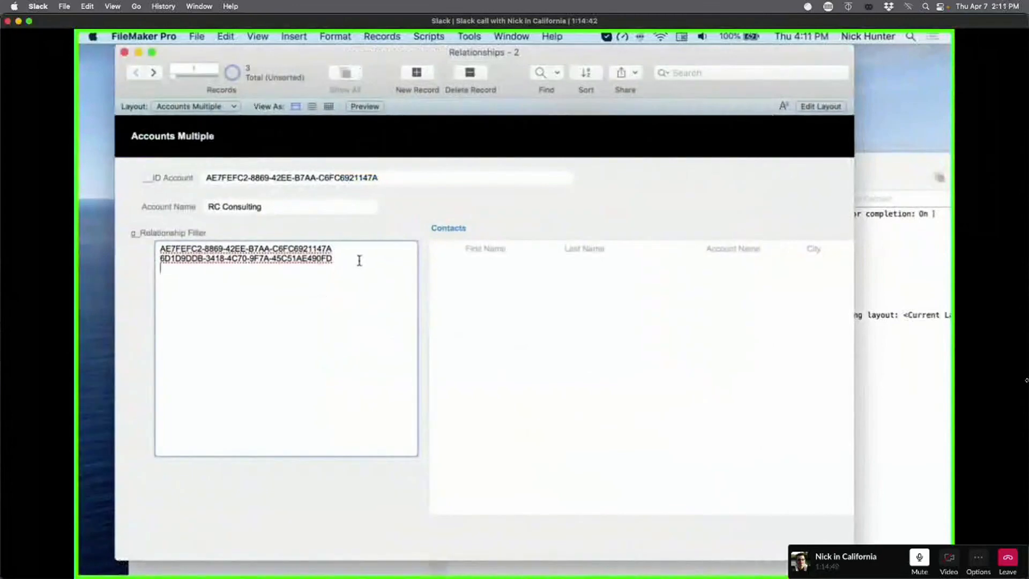
Step: Replace everything in g_Relationship Filter with the single line January and commit the record
key(super+a)
key(BackSpace)
text(Jania)
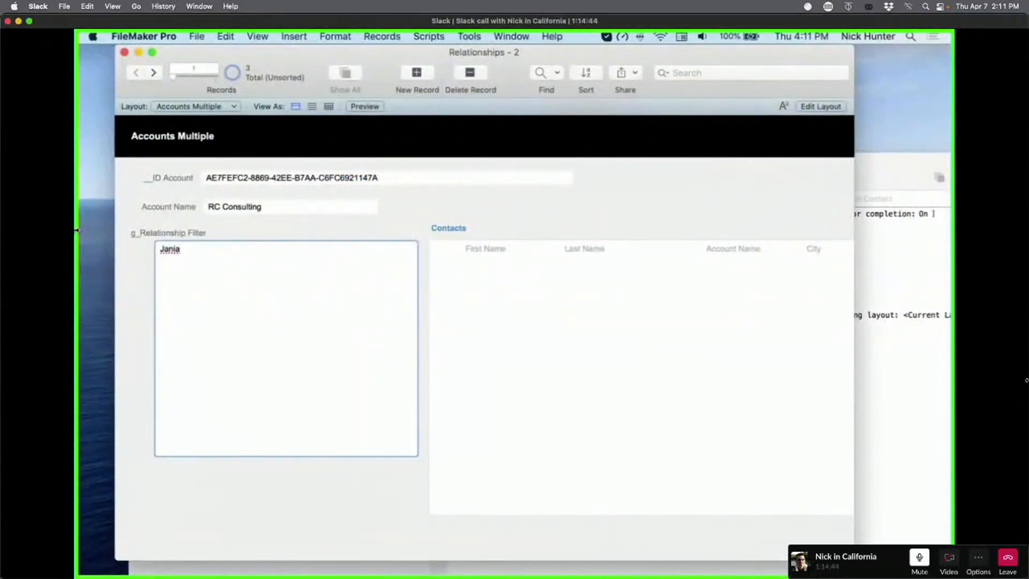
key(BackSpace)
key(BackSpace)
text(uary)
click(130, 266)
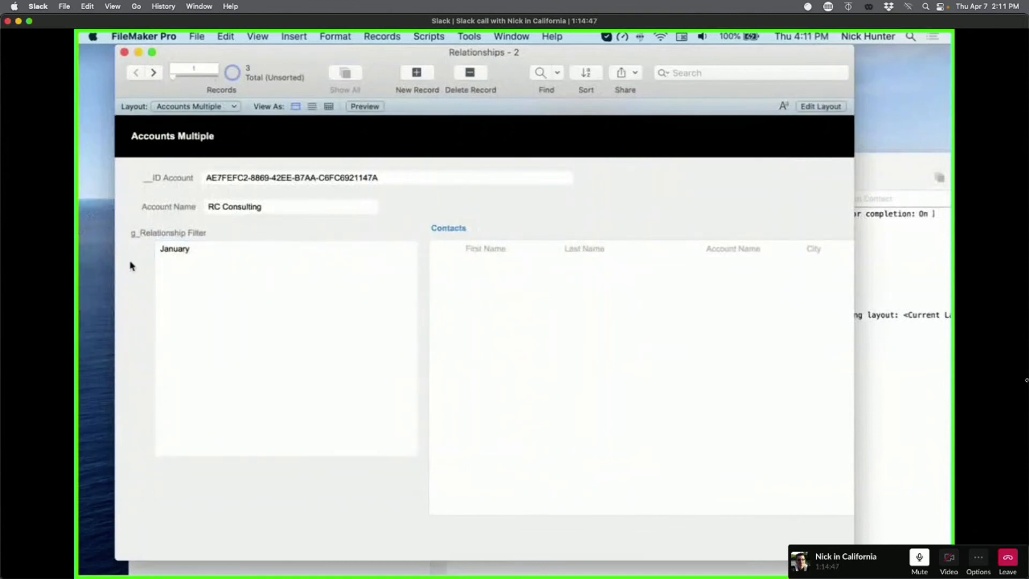
click(194, 256)
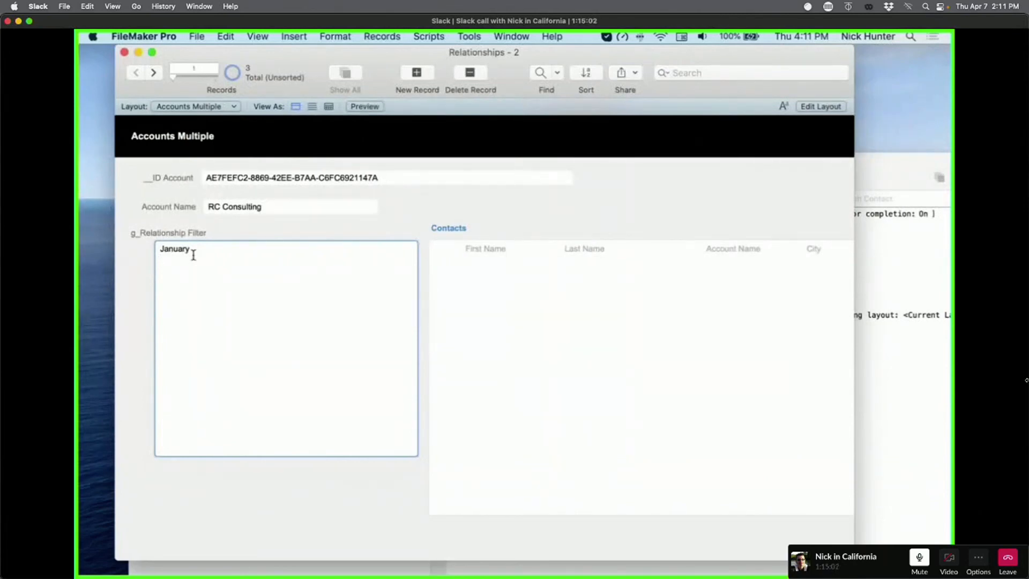
scroll(193, 255, right, 2)
click(799, 35)
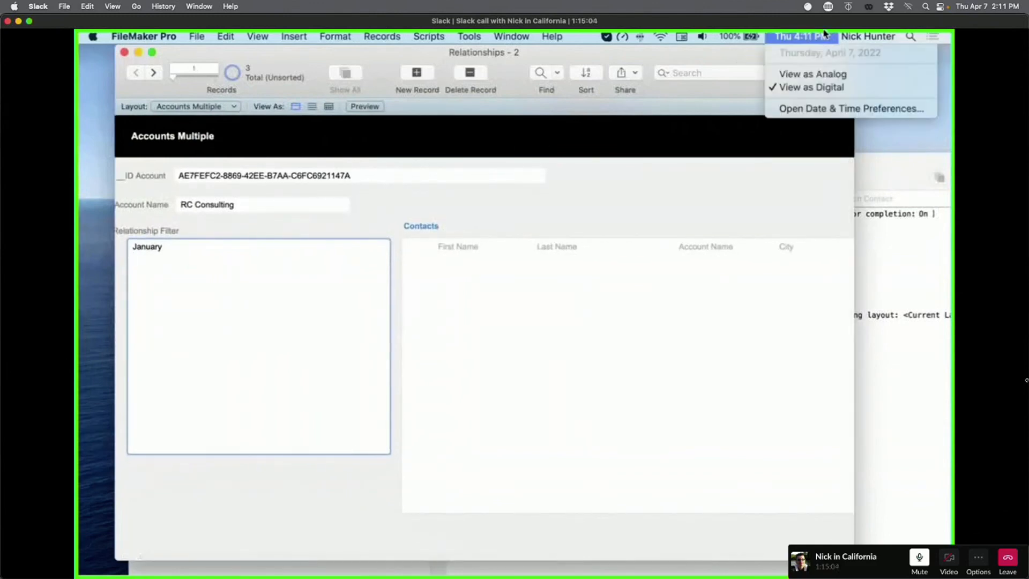
click(779, 93)
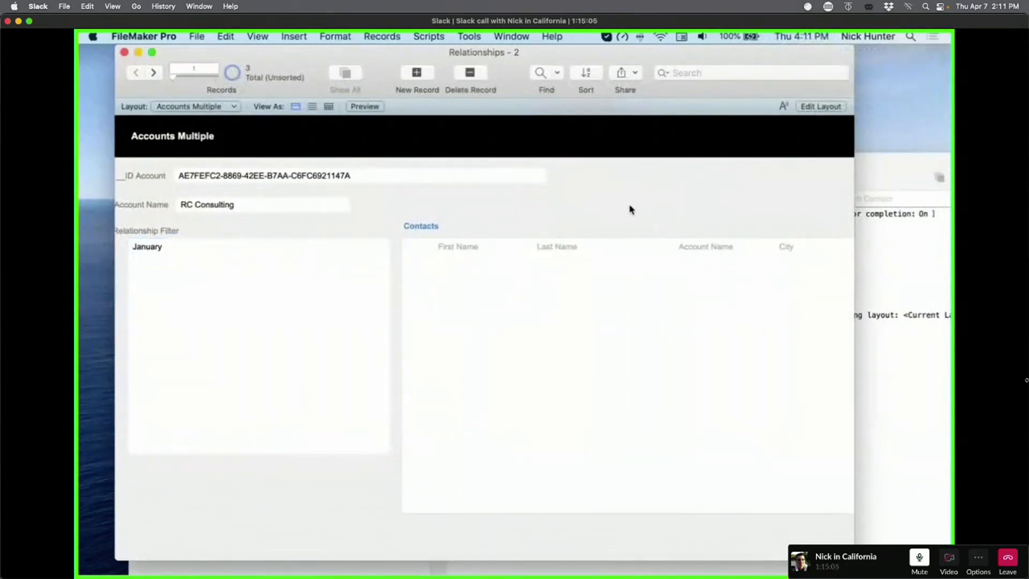
scroll(609, 201, left, 2)
scroll(584, 218, up, 1)
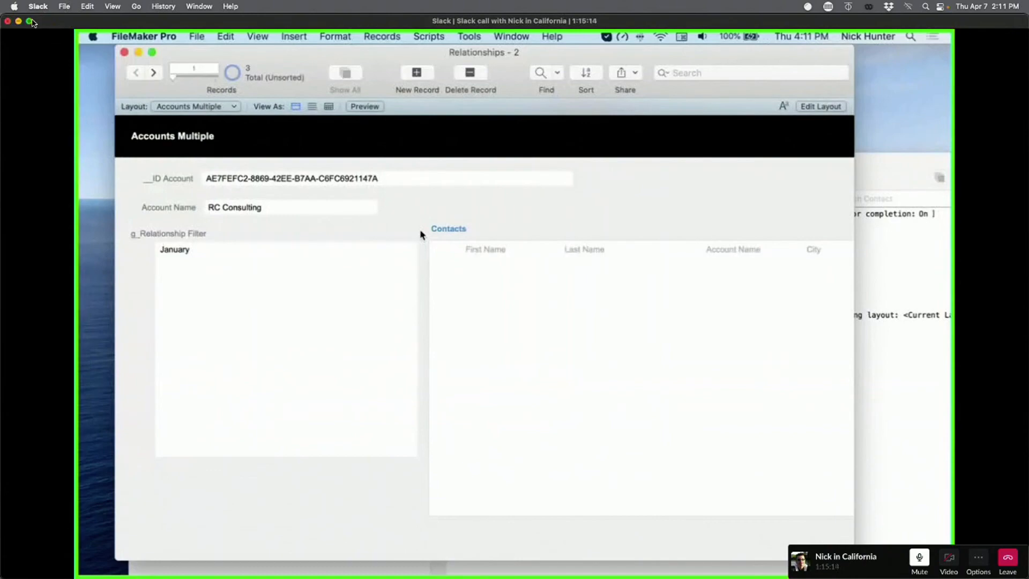
Step: Move the Slack call window aside, reopen the Live Stream Broadcast files folder in Finder, and select Livestream_Closing_Credits_3_Rev5.mov
click(31, 22)
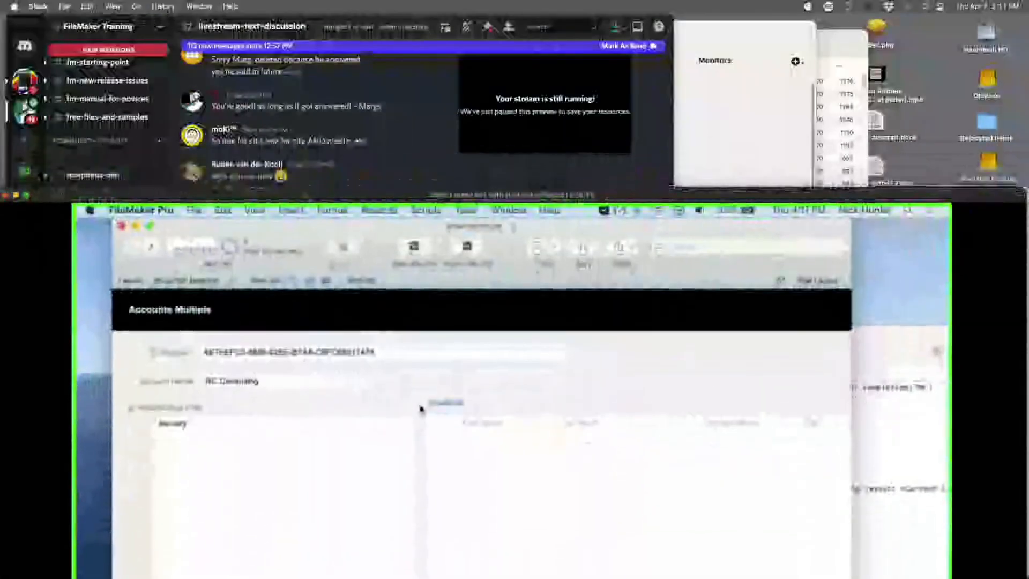
drag(305, 190, 94, 17)
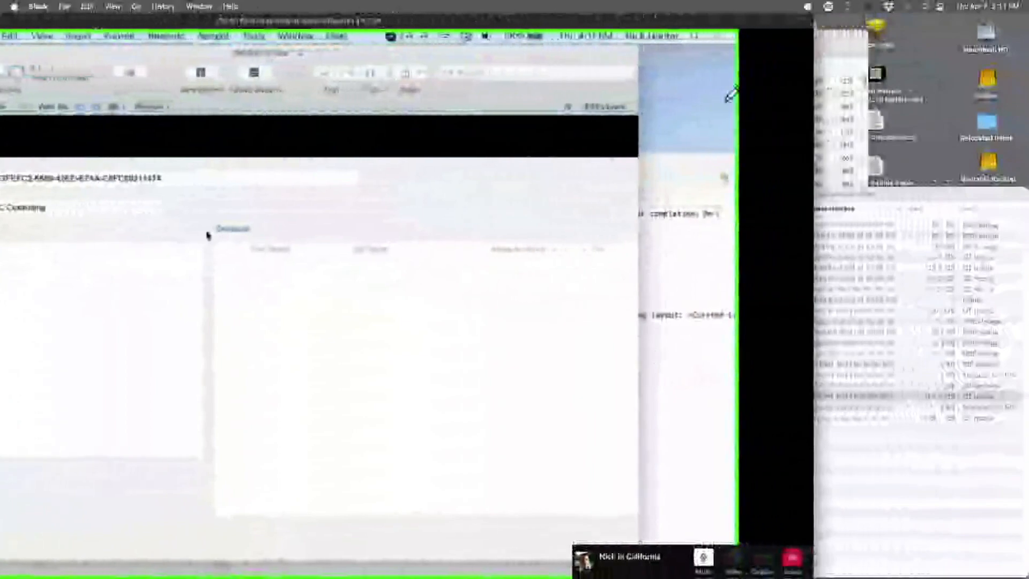
drag(864, 194, 969, 360)
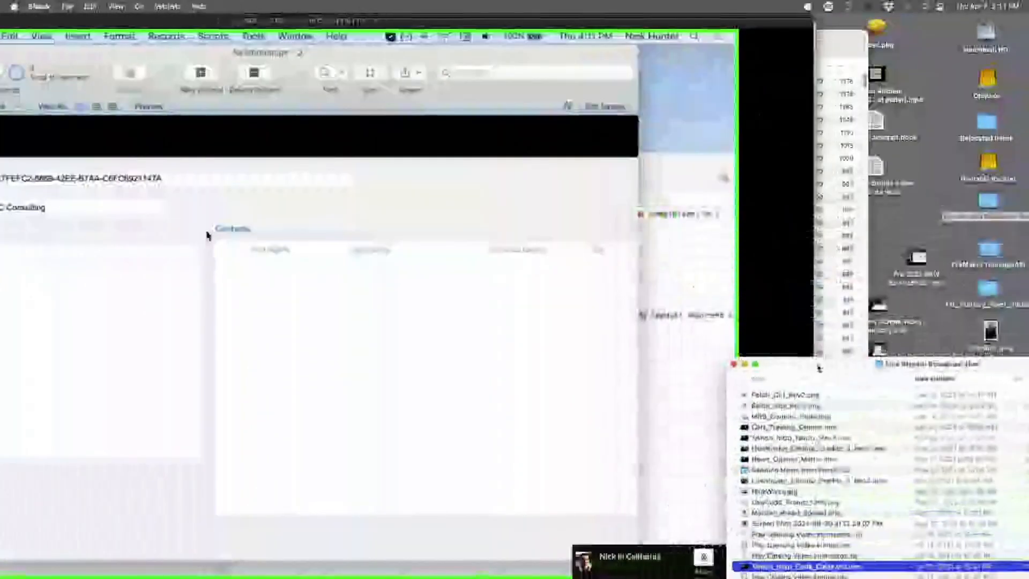
click(733, 364)
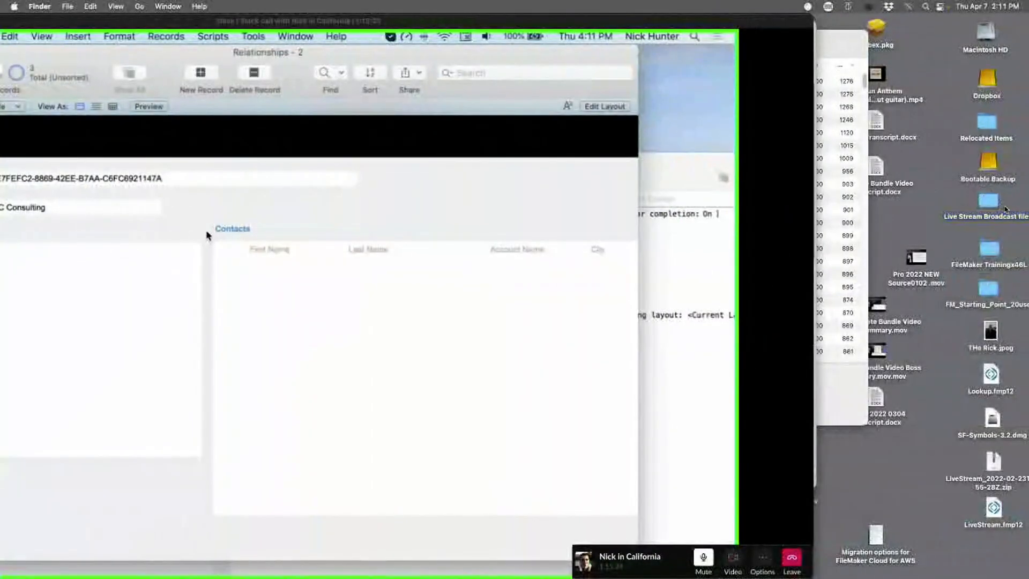
double_click(996, 205)
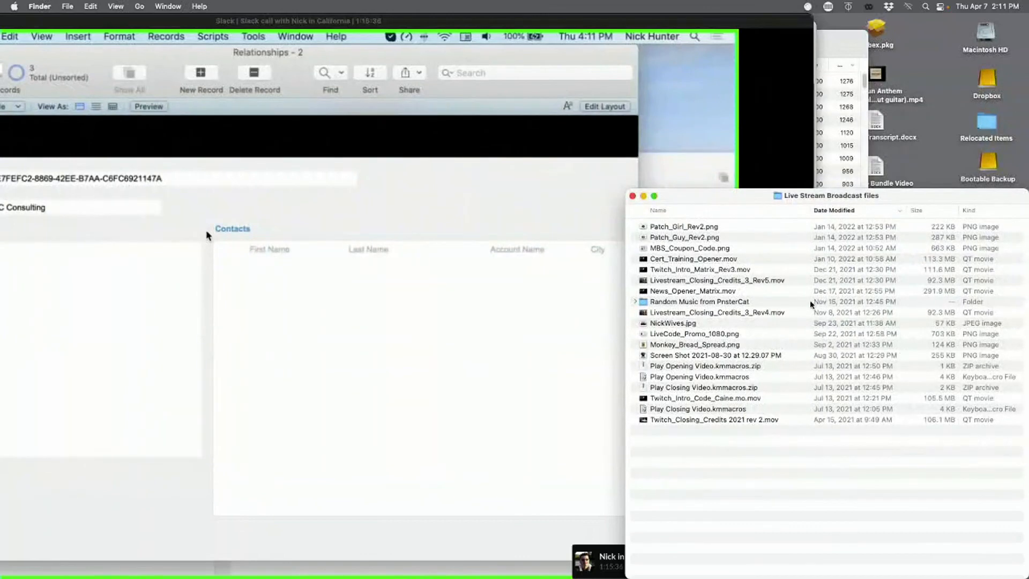
click(798, 283)
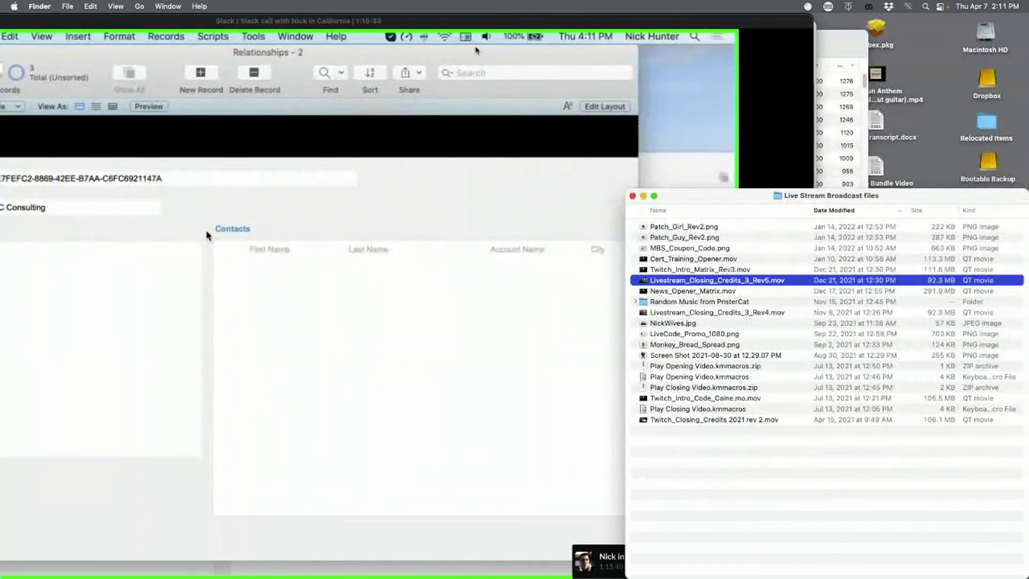
Step: Rearrange the call and folder windows, open Livestream_Closing_Credits_3_Rev5.mov in QuickTime Player, and play it full screen
drag(462, 20, 608, 4)
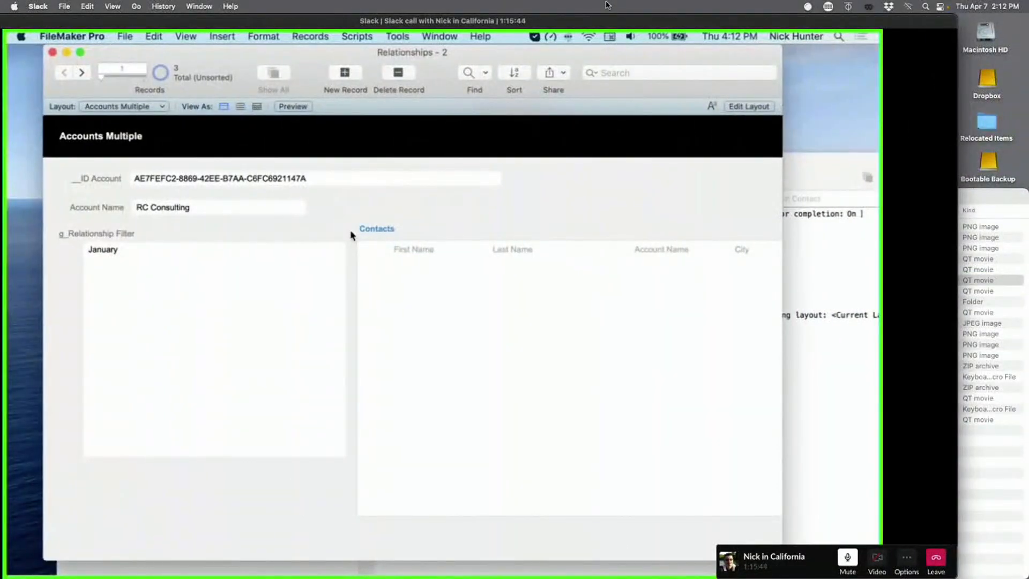
drag(605, 5, 603, 4)
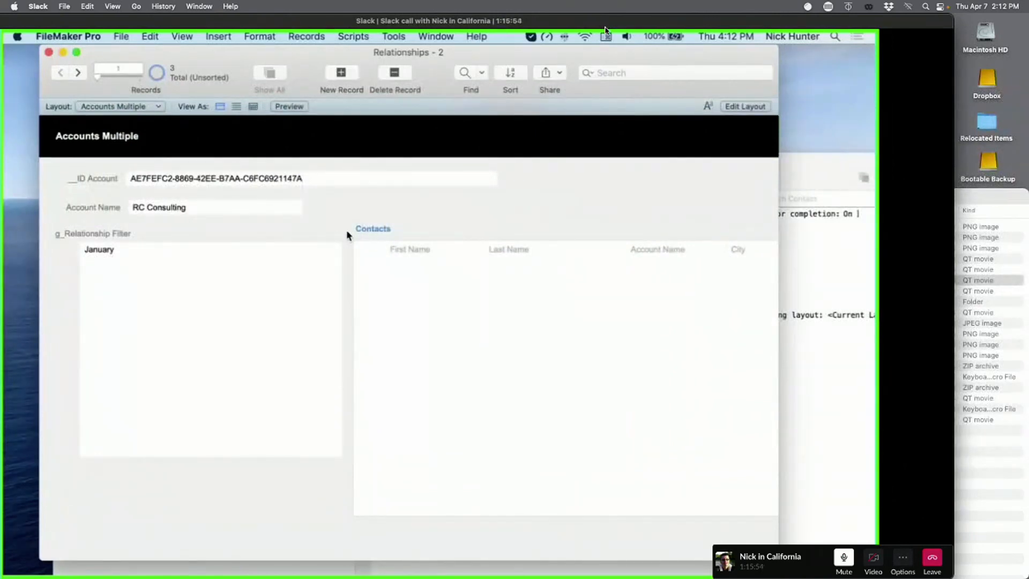
drag(606, 25, 539, 25)
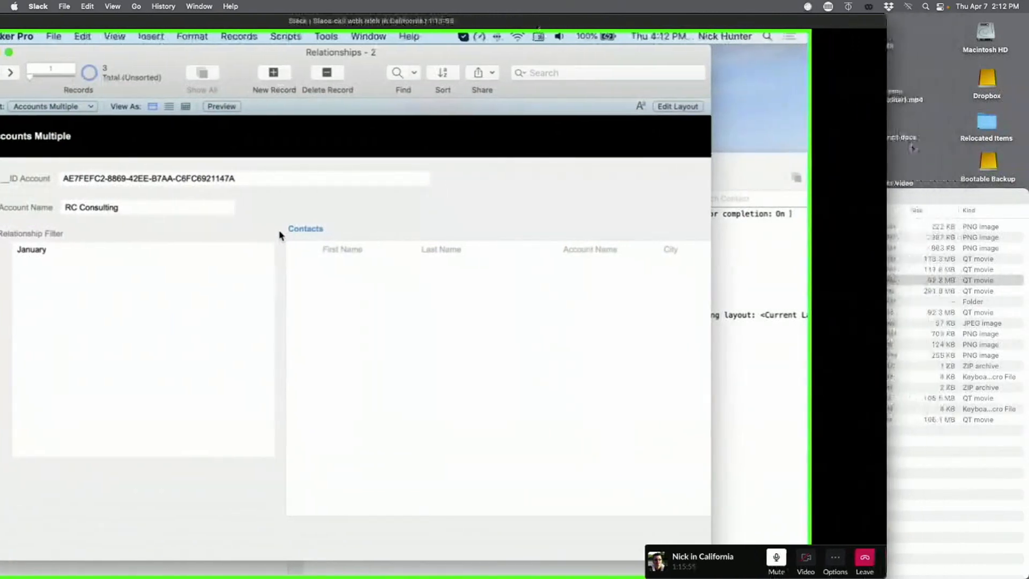
drag(937, 196, 937, 99)
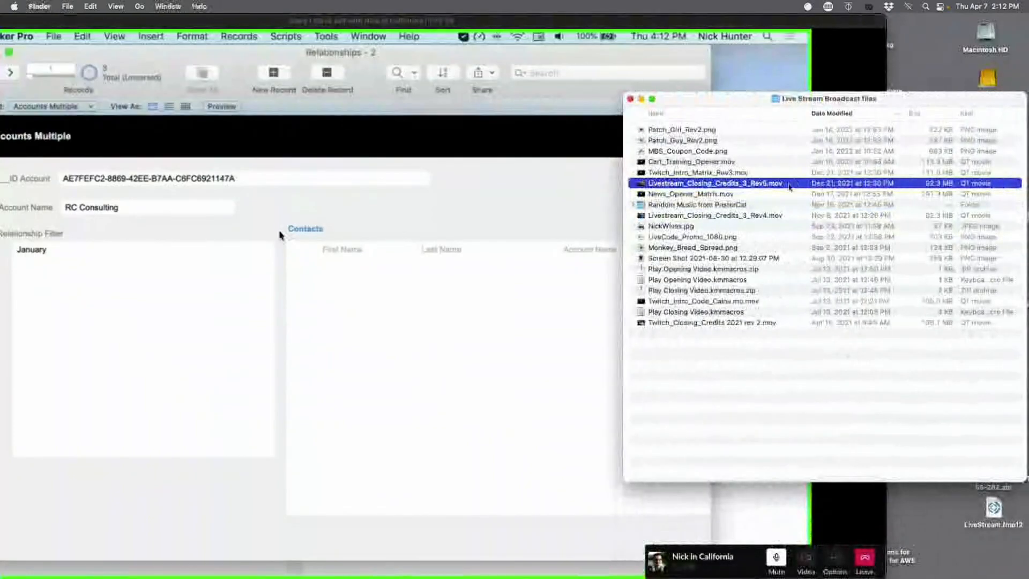
double_click(789, 185)
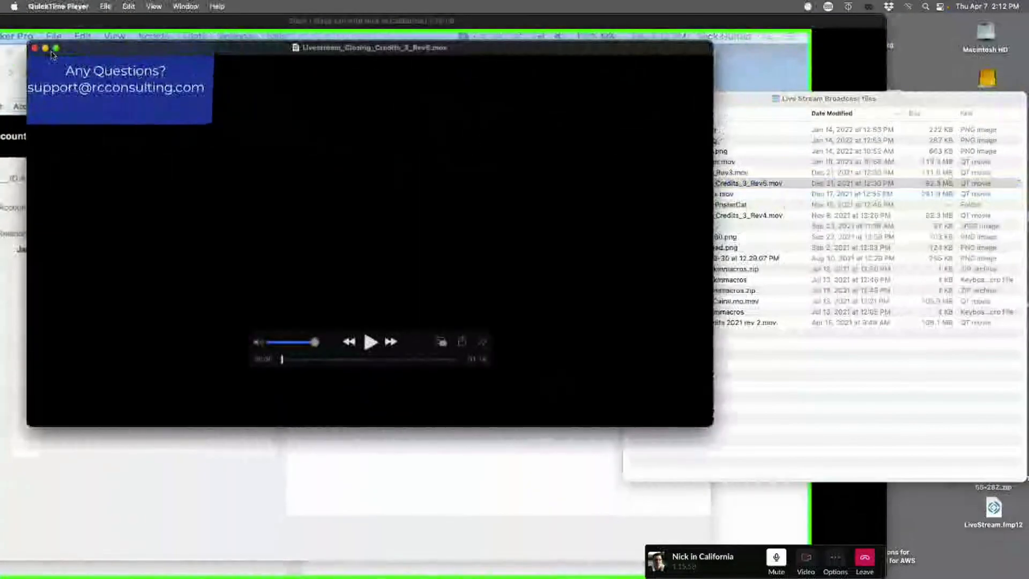
click(56, 49)
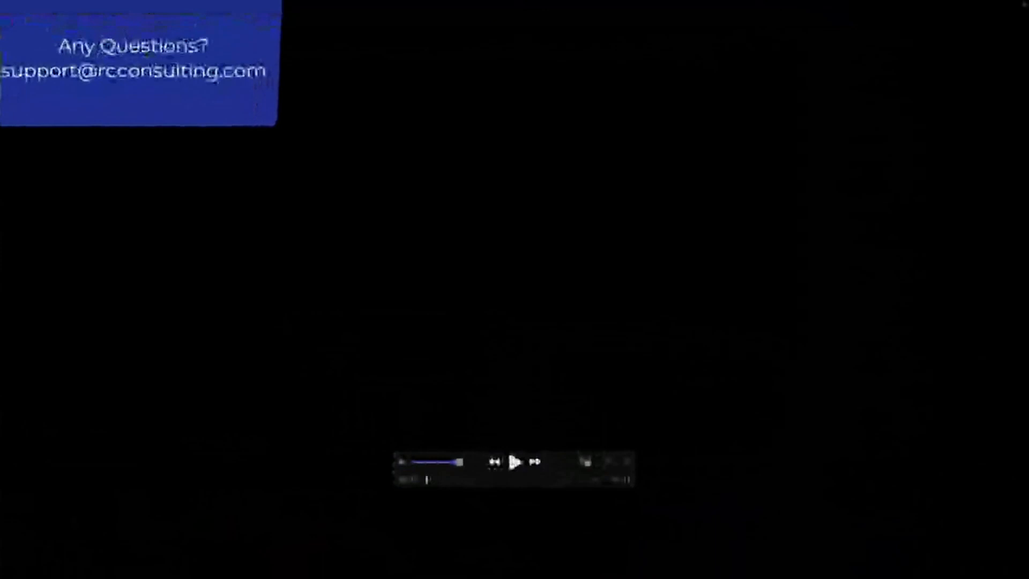
key(space)
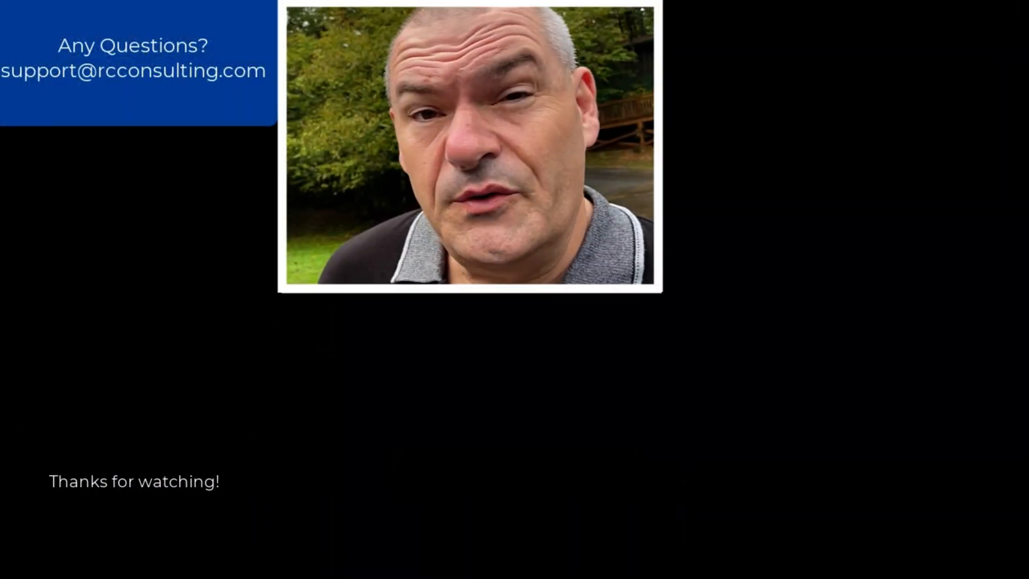